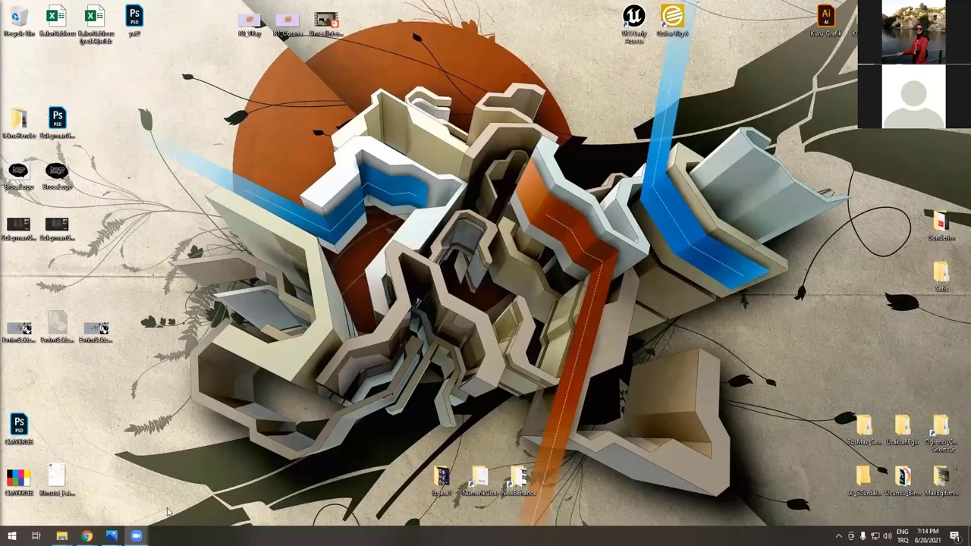
# - Bring the instructor's CV slide with work history back to full screen in Photos
pyautogui.click(247, 454)
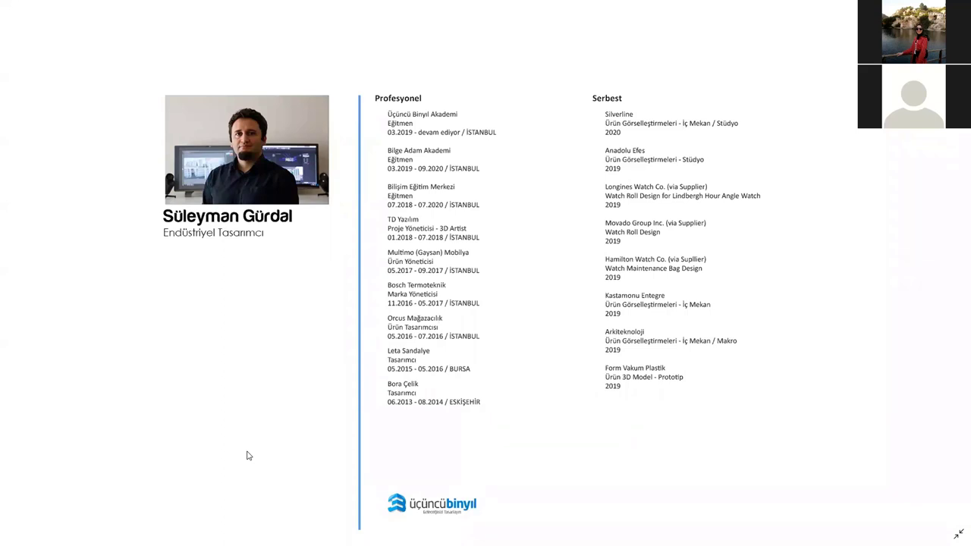
# - Advance to the logo slide, then leave the slideshow to return to the desktop
pyautogui.press('Right')
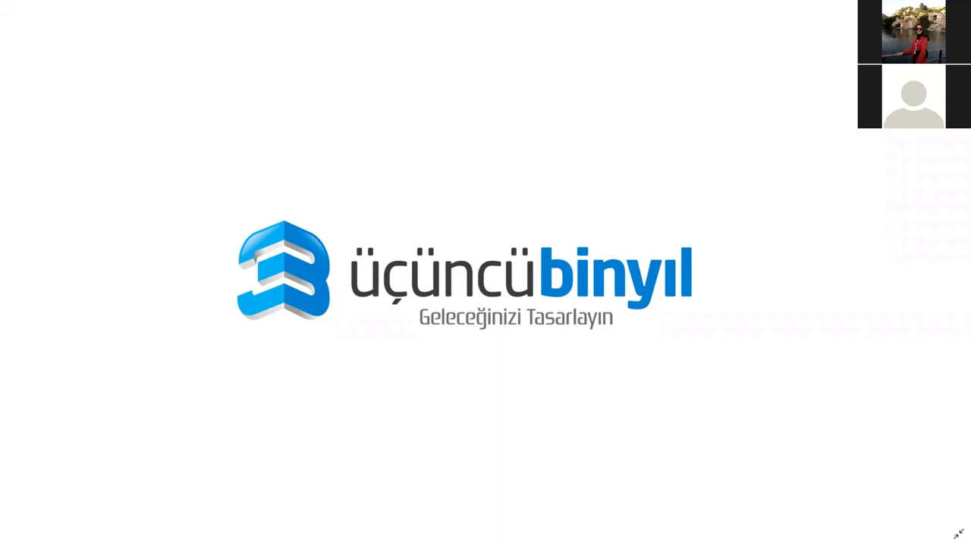
pyautogui.press('Escape')
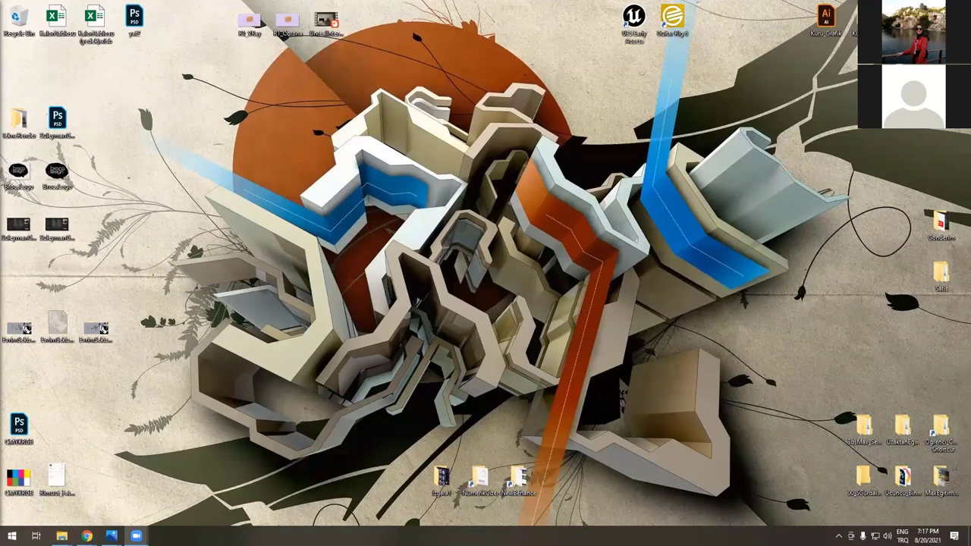
pyautogui.moveTo(111, 536)
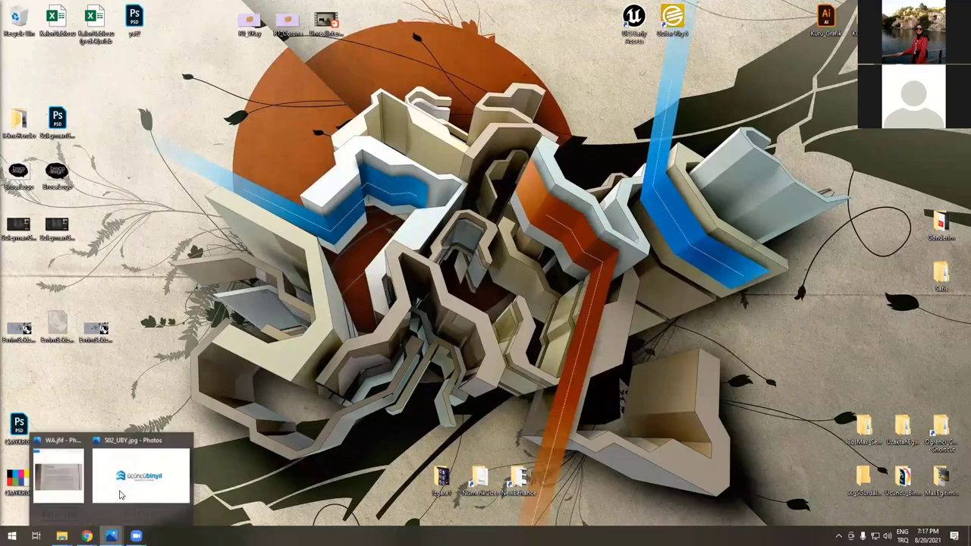
pyautogui.click(181, 432)
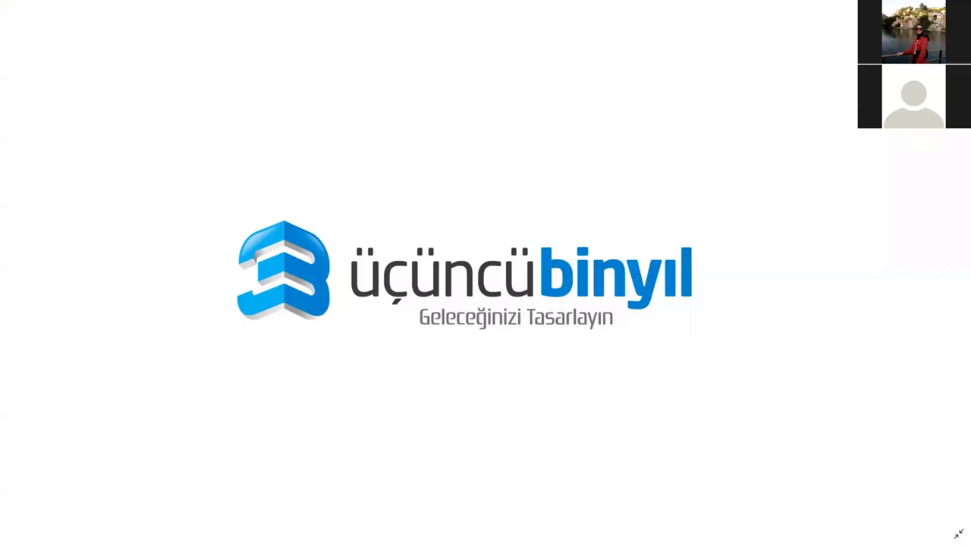
pyautogui.press('super+d')
pyautogui.moveTo(112, 535)
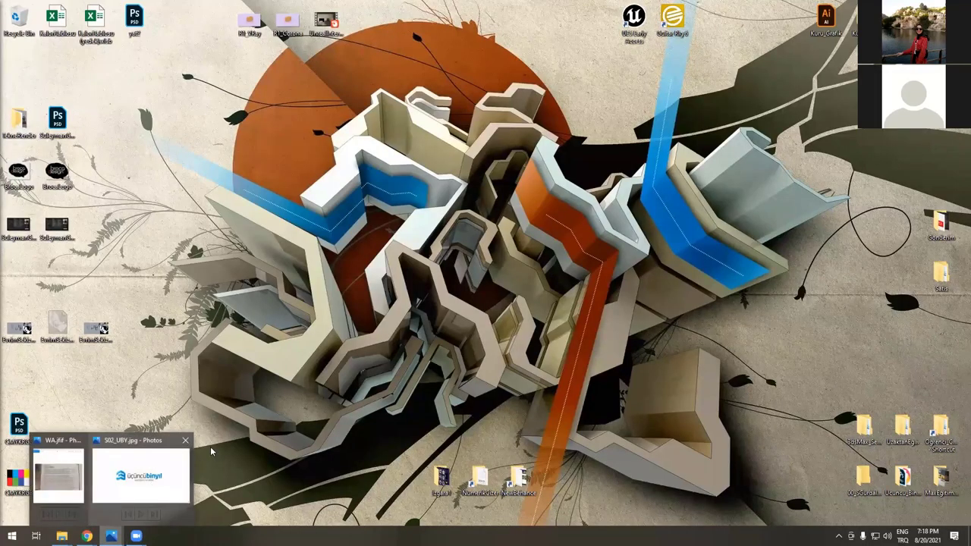
# - Return to the full-screen Photos slideshow showing the ten training course cards
pyautogui.press('super+d')
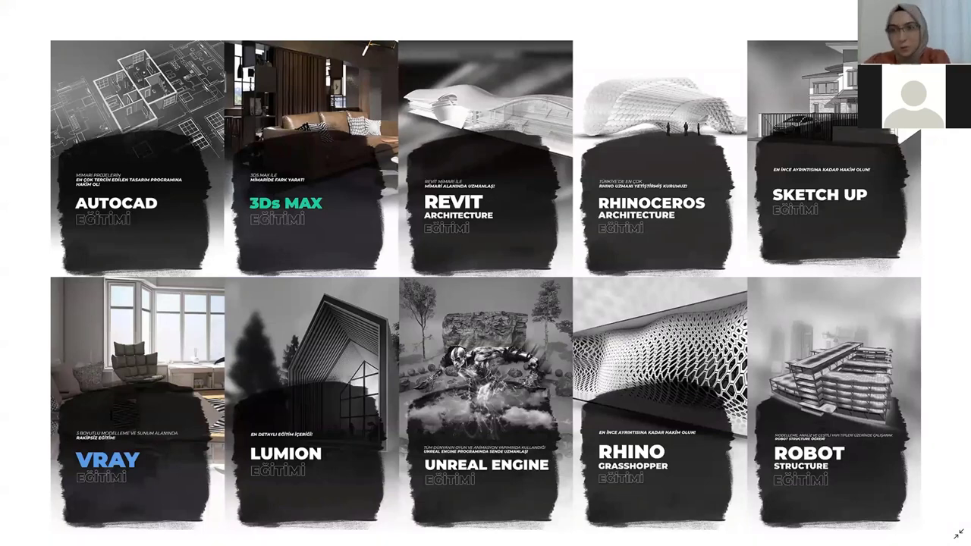
# - Switch to the desktop, then restore the full-screen slideshow on the 3ds Max / V-Ray slide
pyautogui.press('super+d')
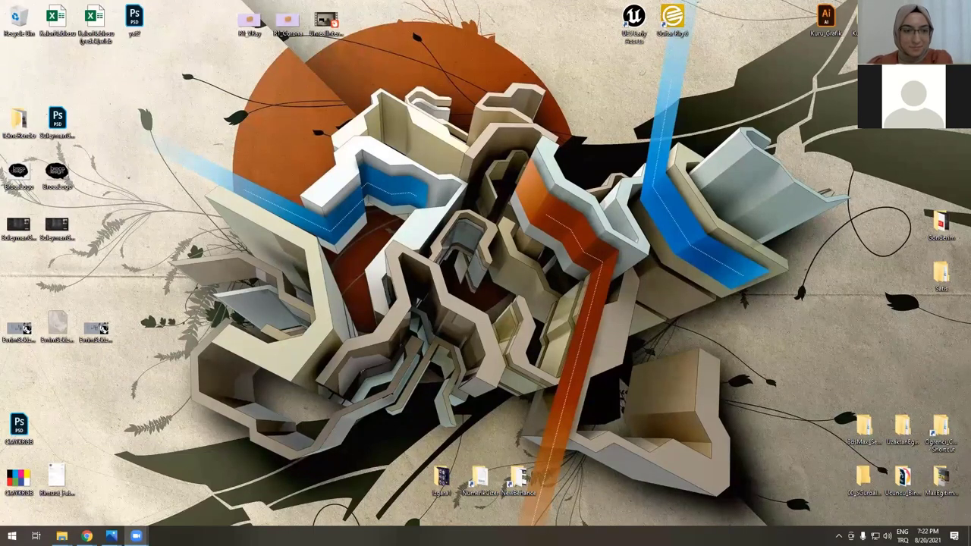
pyautogui.click(216, 458)
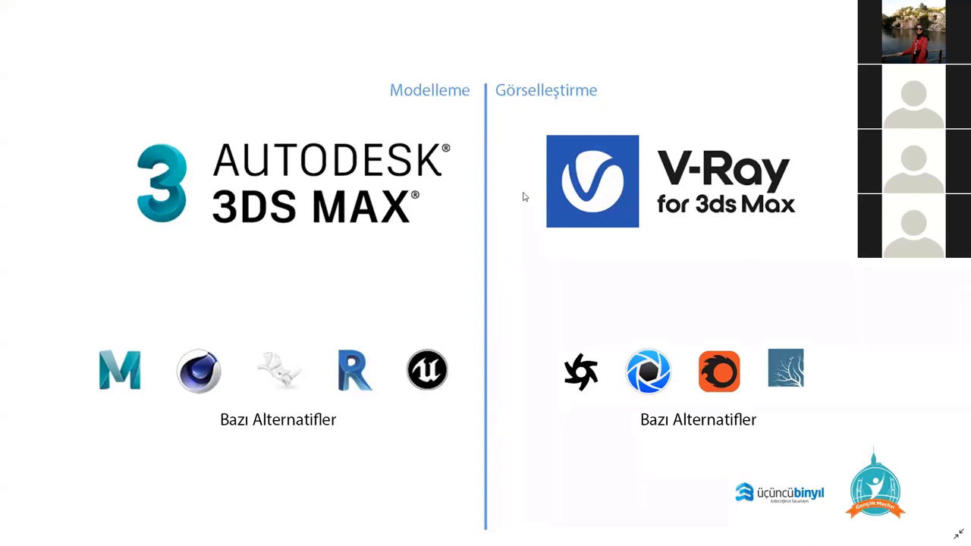
# - Exit full-screen view of the 3ds Max / V-Ray slide and bring up Windows search
pyautogui.press('Escape')
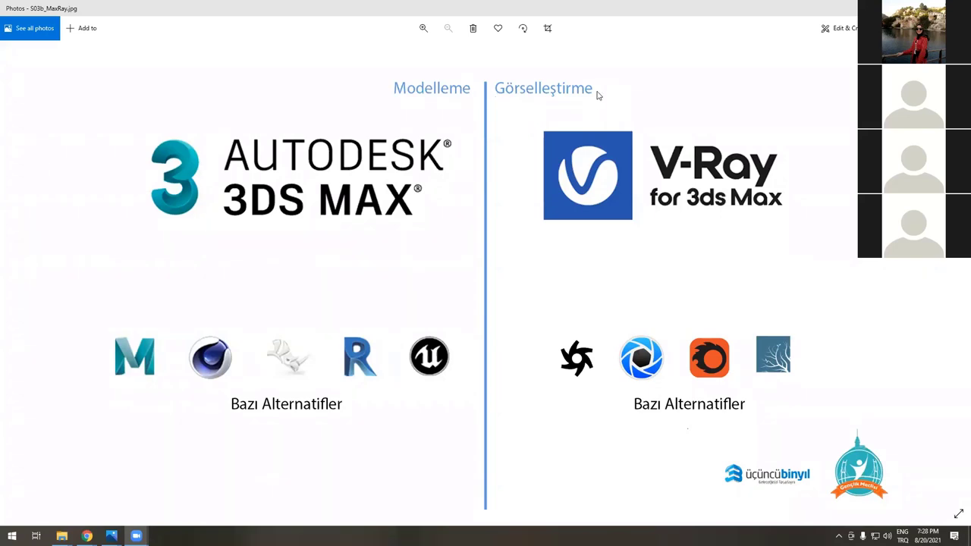
pyautogui.press('super')
# - Launch 3ds Max 2022 by searching '3ds', then bring the Photos slide back to front
pyautogui.write('3ds')
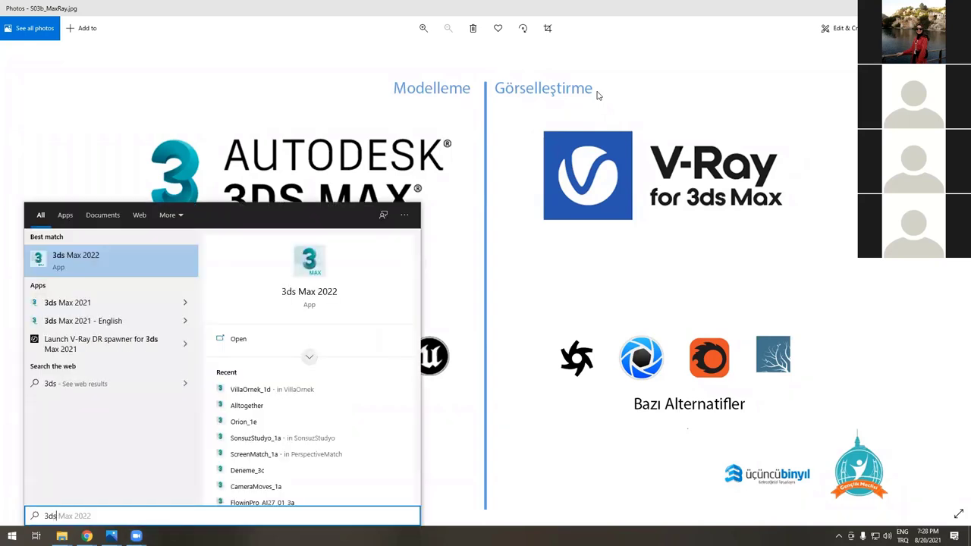
pyautogui.press('Return')
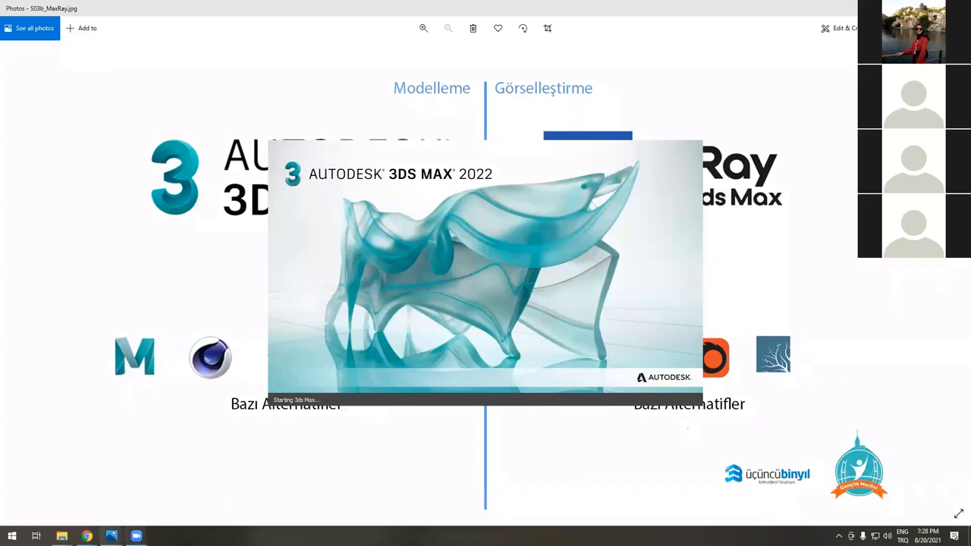
pyautogui.moveTo(112, 535)
pyautogui.click(147, 491)
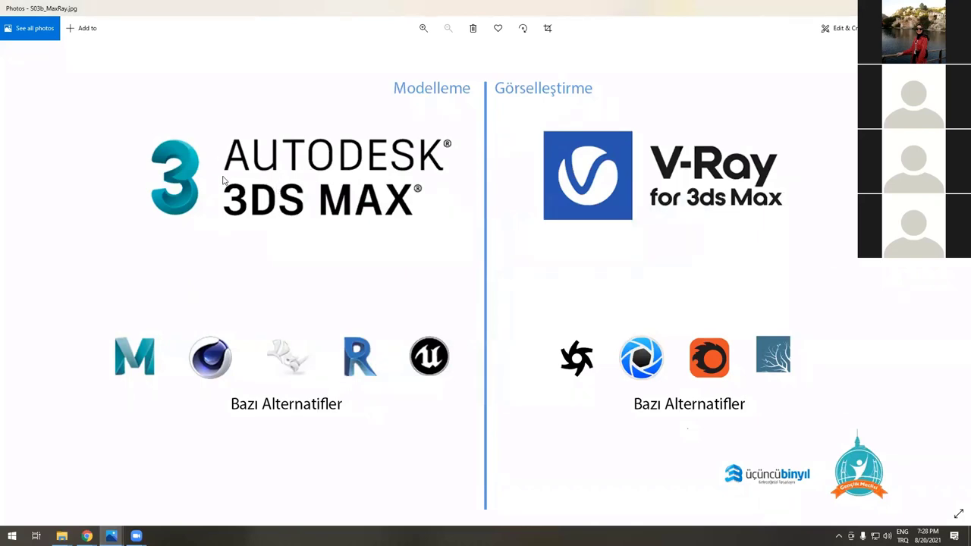
pyautogui.press('Left')
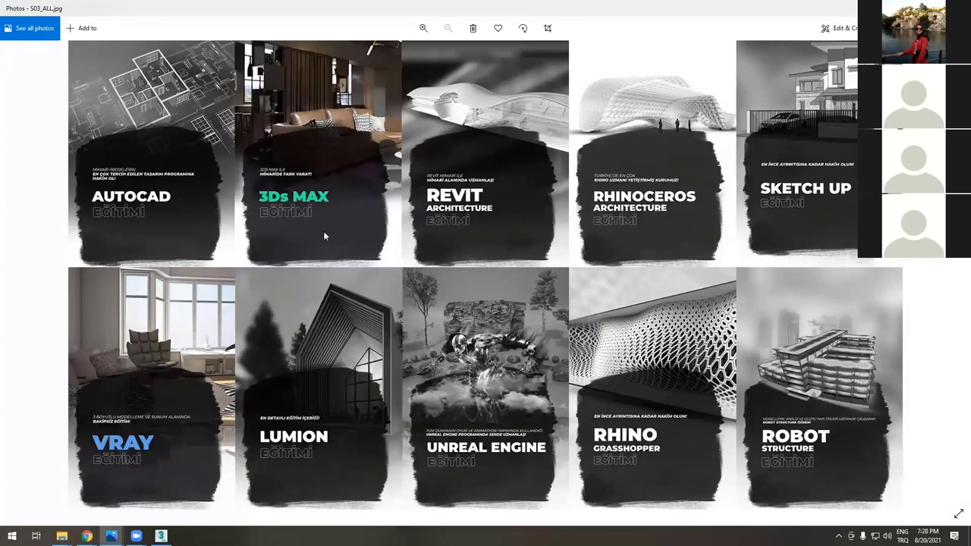
pyautogui.press('Right')
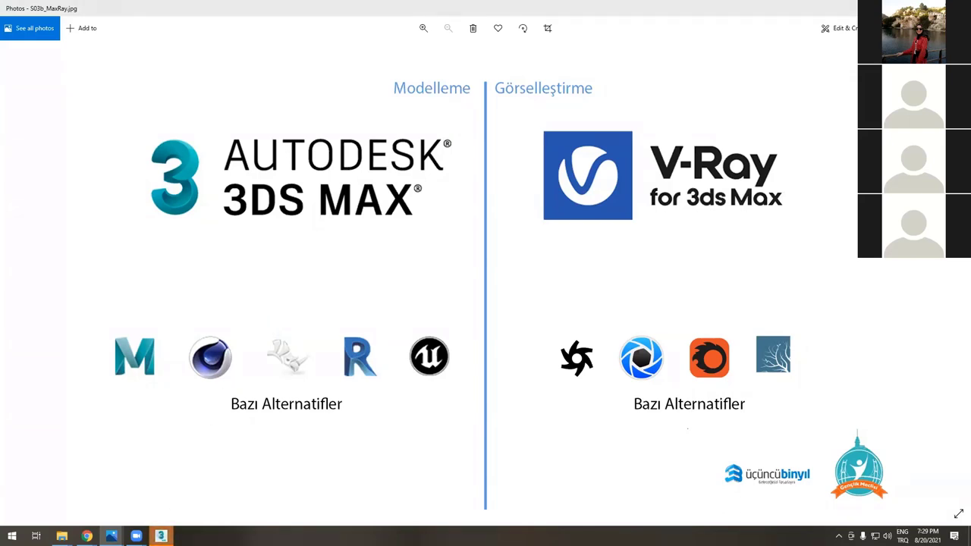
# - Switch to 3ds Max, dismiss the Welcome screen and security notice, and maximize Perspective with Alt+W
pyautogui.click(161, 536)
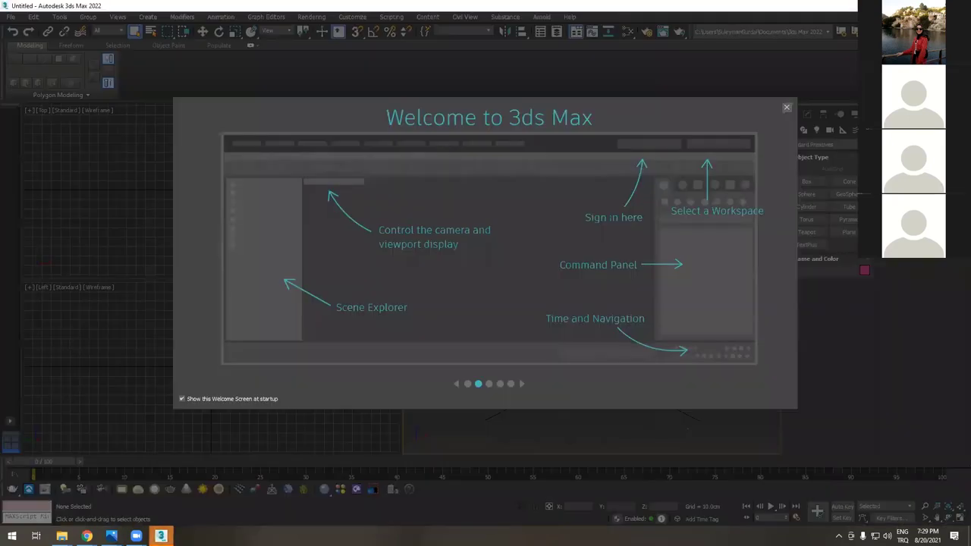
pyautogui.click(786, 107)
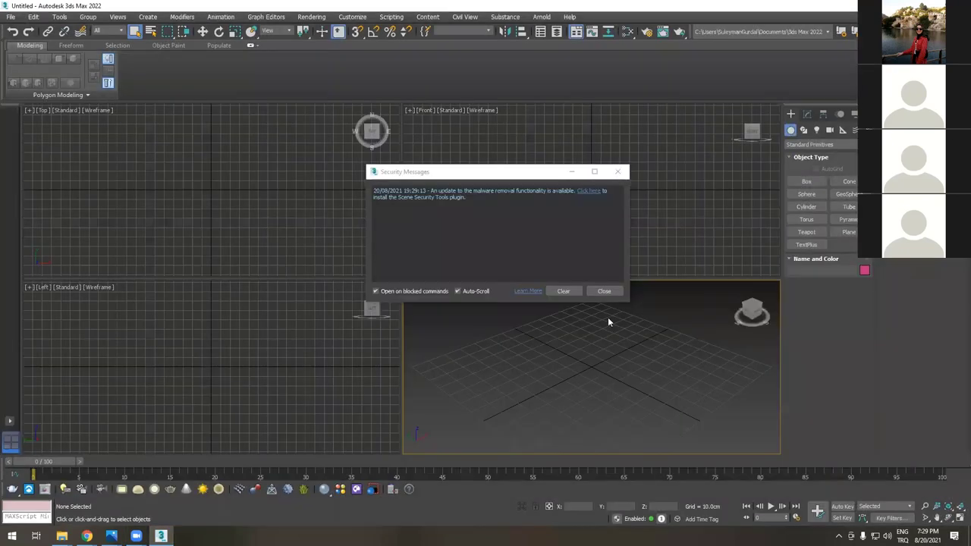
pyautogui.click(603, 312)
pyautogui.hotkey('alt', 'w')
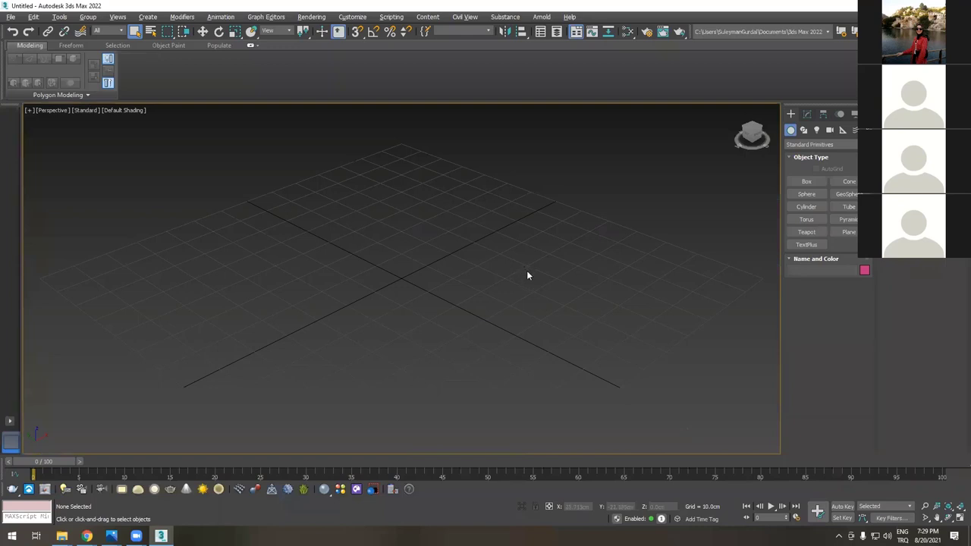
# - Create a teapot primitive at the centre of the grid
pyautogui.click(806, 232)
pyautogui.moveTo(403, 275); pyautogui.dragTo(406, 317)
pyautogui.rightClick(438, 300)
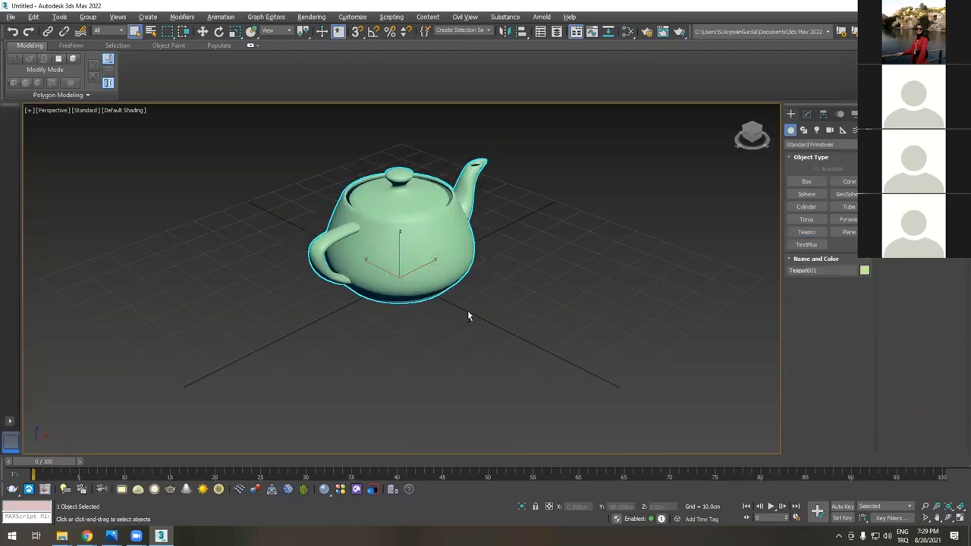
# - Orbit to a lower angle and zoom in close on the teapot
pyautogui.keyDown('alt'); pyautogui.moveTo(467, 316); pyautogui.dragTo(486, 299, button='middle'); pyautogui.keyUp('alt')
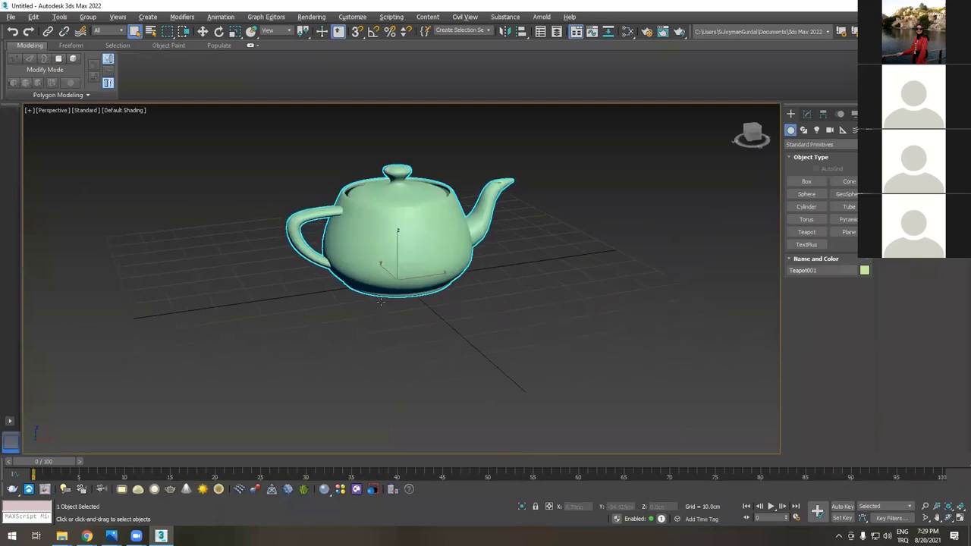
pyautogui.keyDown('alt'); pyautogui.moveTo(381, 301); pyautogui.dragTo(485, 299, button='middle'); pyautogui.keyUp('alt')
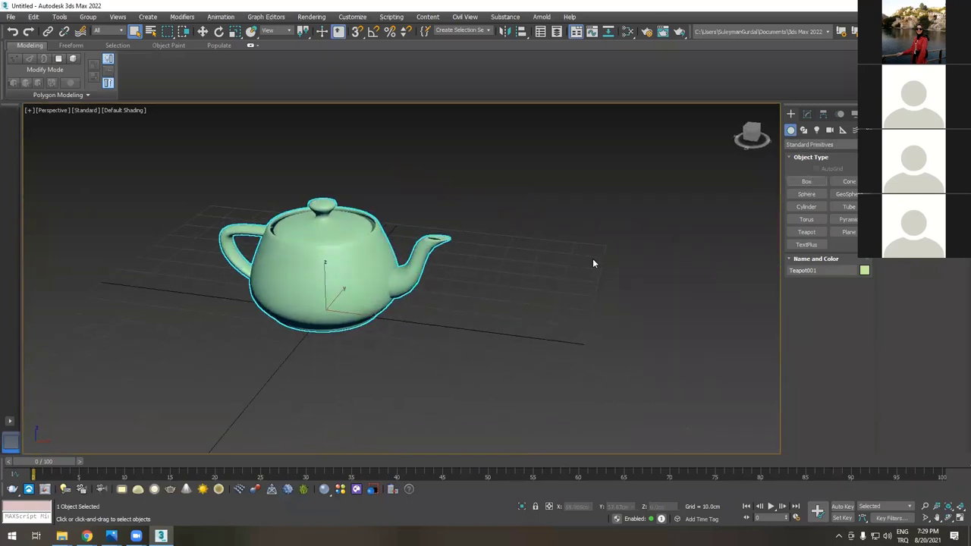
pyautogui.keyDown('alt'); pyautogui.moveTo(576, 275); pyautogui.dragTo(349, 282, button='middle'); pyautogui.keyUp('alt')
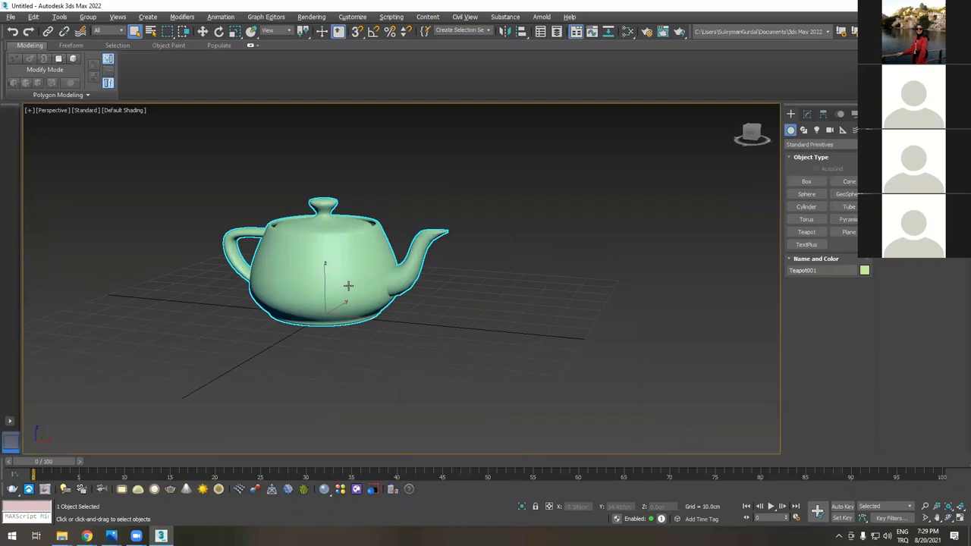
pyautogui.scroll(3, 336, 256)
pyautogui.keyDown('alt'); pyautogui.moveTo(254, 364); pyautogui.dragTo(353, 265, button='middle'); pyautogui.keyUp('alt')
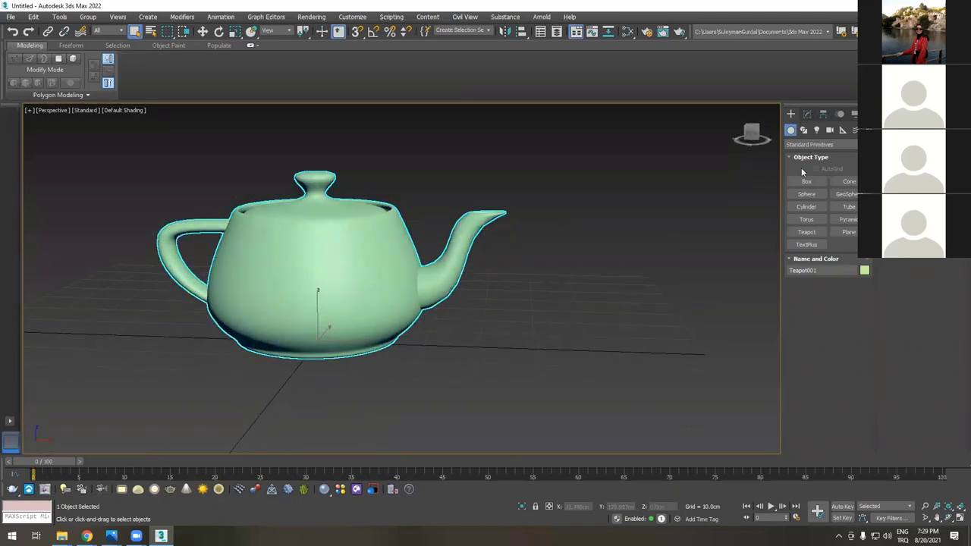
# - Show Teapot001's parameters in the Modify panel, then frame it in a side view with the spout on the left
pyautogui.click(806, 114)
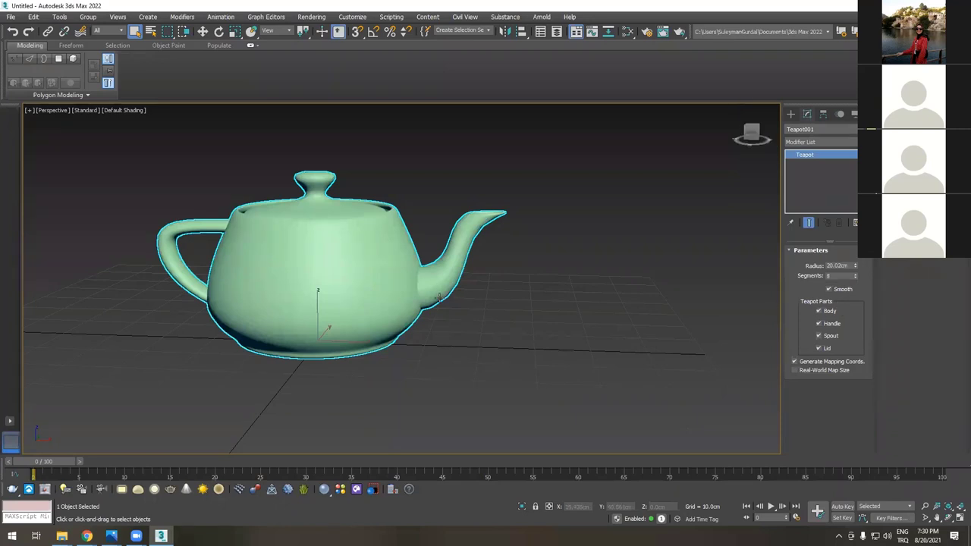
pyautogui.scroll(-2, 438, 297)
pyautogui.keyDown('alt'); pyautogui.moveTo(442, 305); pyautogui.dragTo(485, 277, button='middle'); pyautogui.keyUp('alt')
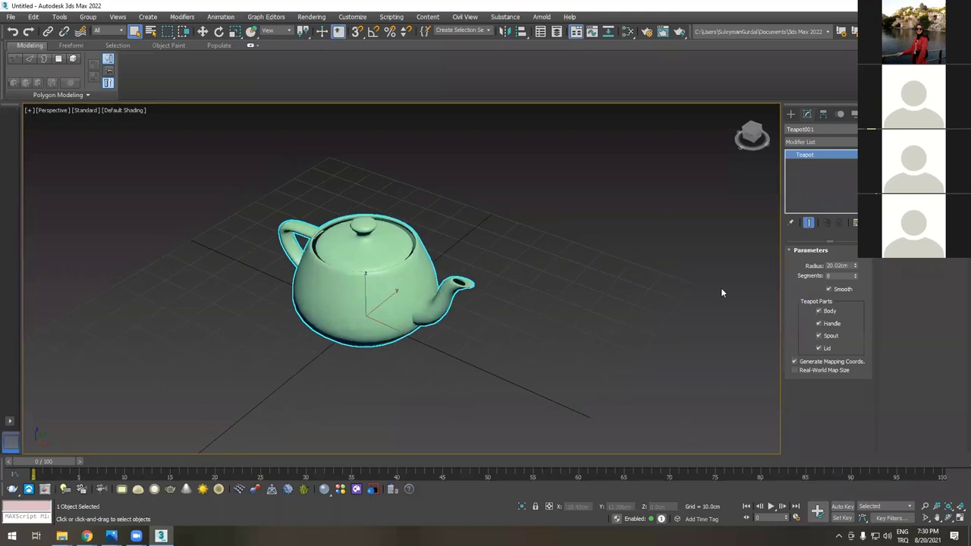
pyautogui.press('z')
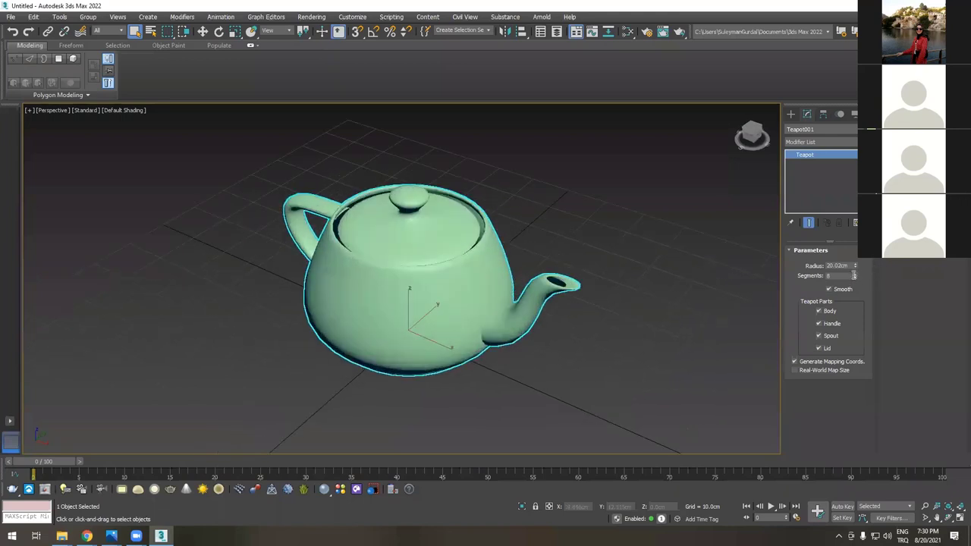
pyautogui.scroll(3, 548, 300)
pyautogui.scroll(-3, 548, 299)
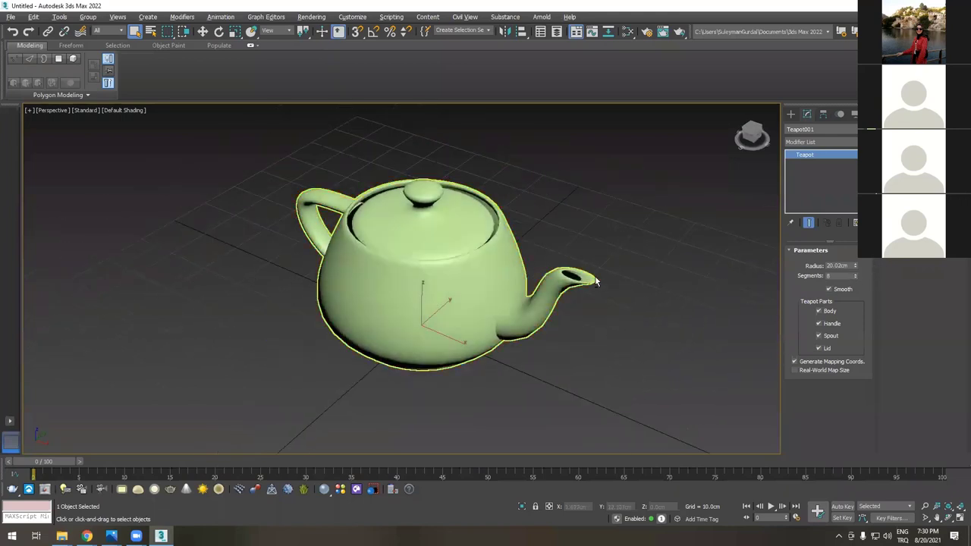
pyautogui.keyDown('alt'); pyautogui.moveTo(596, 281); pyautogui.dragTo(589, 288, button='middle'); pyautogui.keyUp('alt')
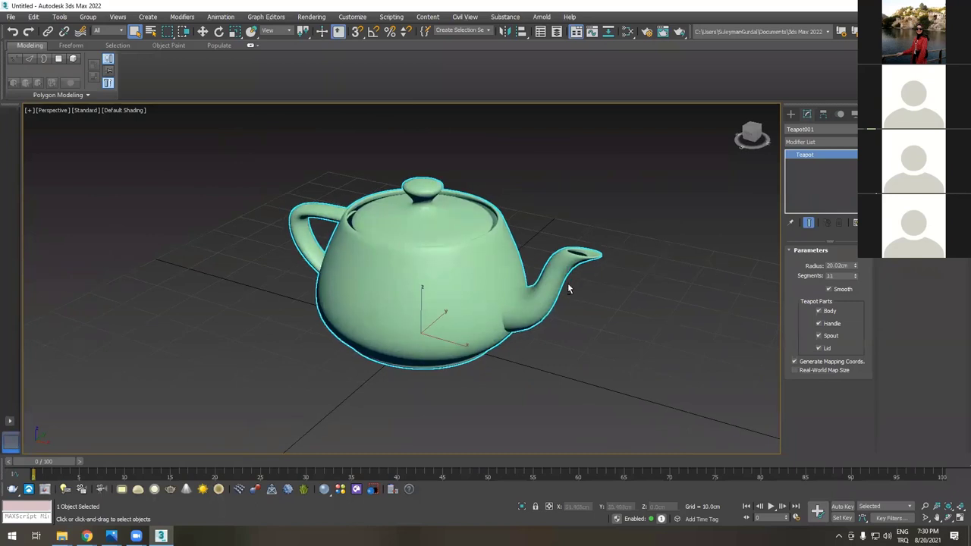
pyautogui.keyDown('alt'); pyautogui.moveTo(569, 303); pyautogui.dragTo(521, 301, button='middle'); pyautogui.keyUp('alt')
pyautogui.hotkey('shift', 'z')
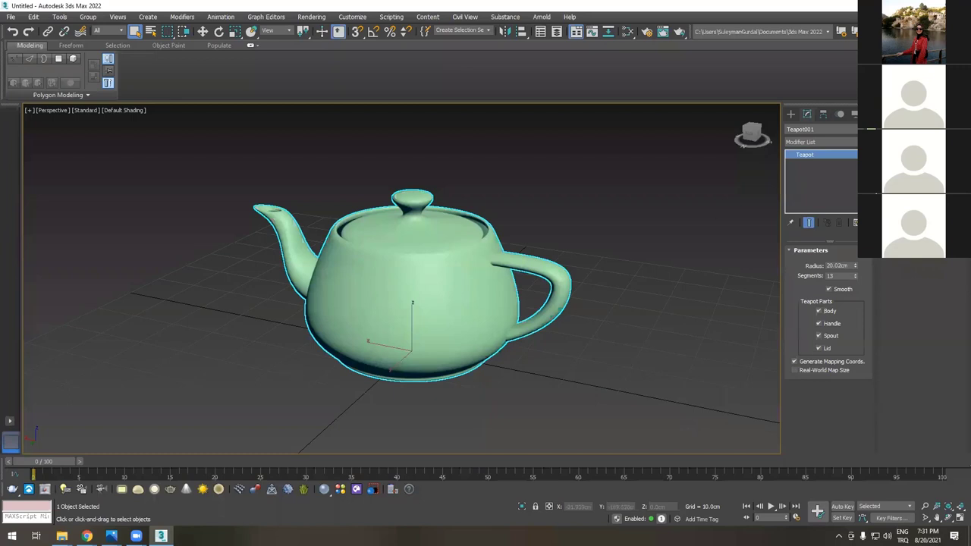
# - Start a new scene with Ctrl+N, bringing up the save-changes prompt for the teapot scene
pyautogui.hotkey('ctrl', 'n')
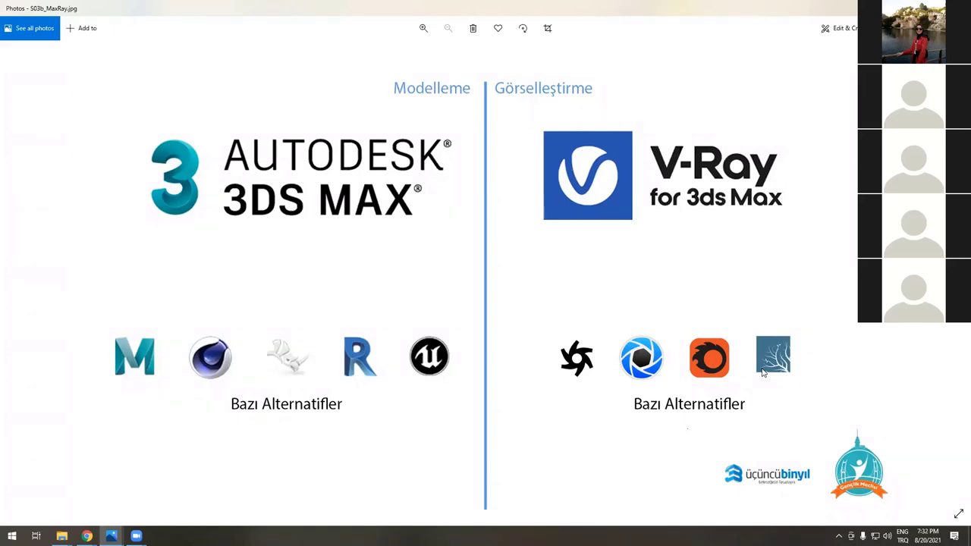
# - Settle on the 3D Production Pipeline slide, show it full screen, then advance to the 3ds Max logo
pyautogui.press('Right')
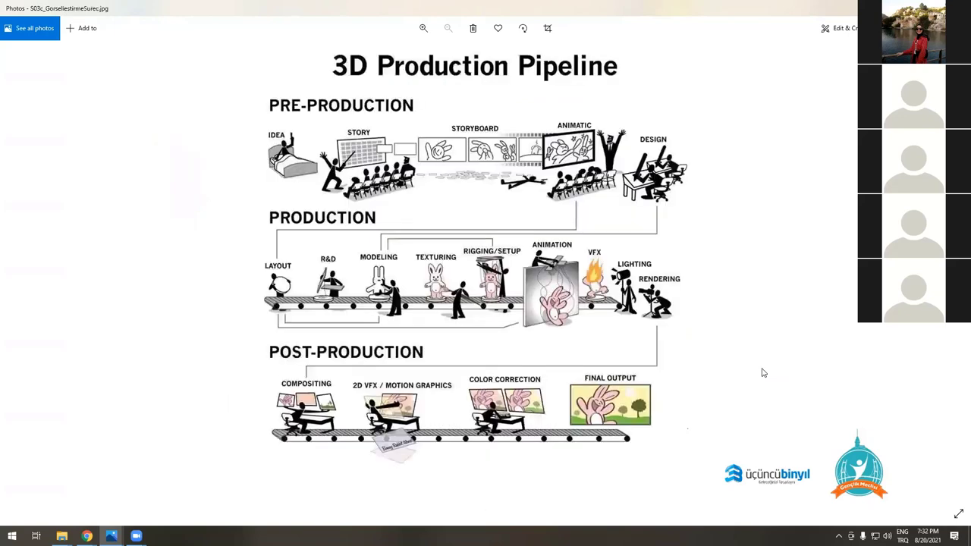
pyautogui.press('Left')
pyautogui.press('Left')
pyautogui.press('Right')
pyautogui.press('Right')
pyautogui.press('Left')
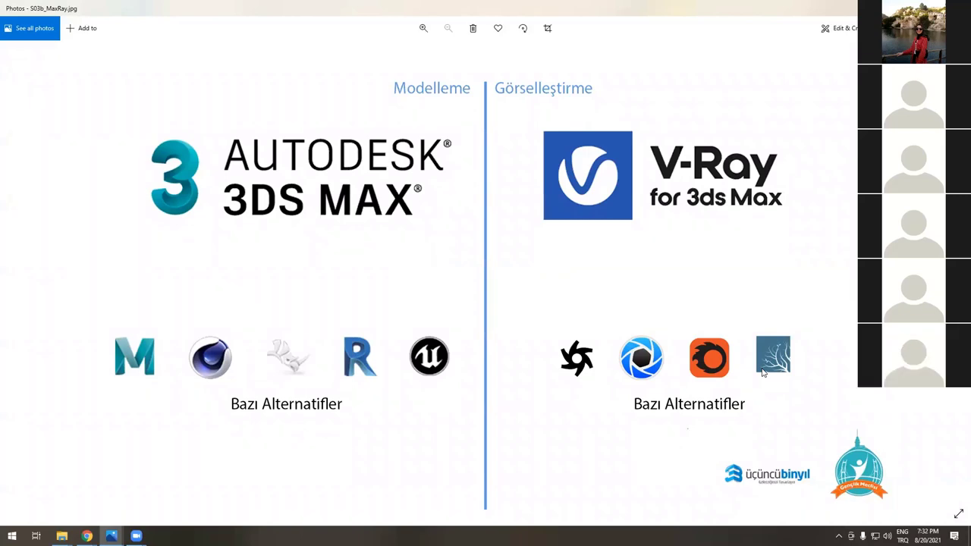
pyautogui.press('Right')
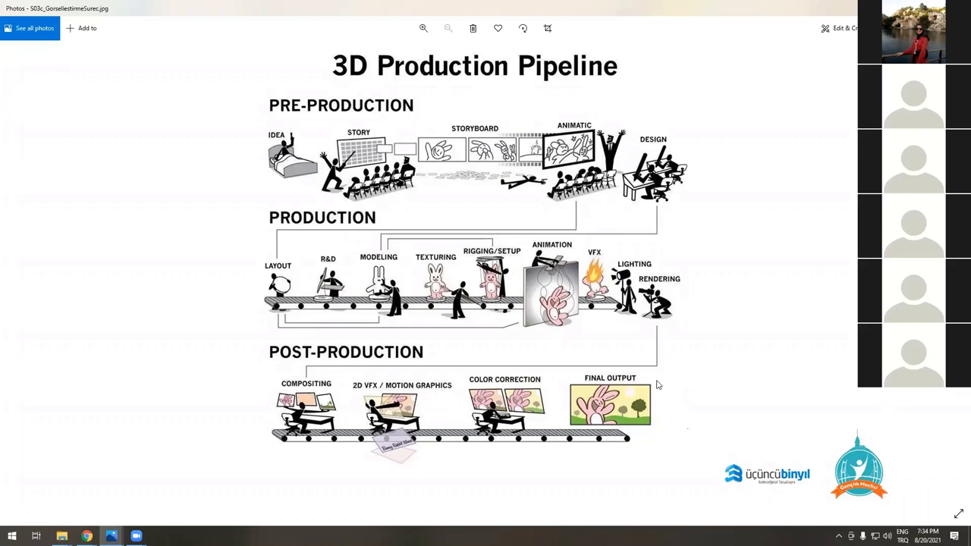
pyautogui.click(958, 515)
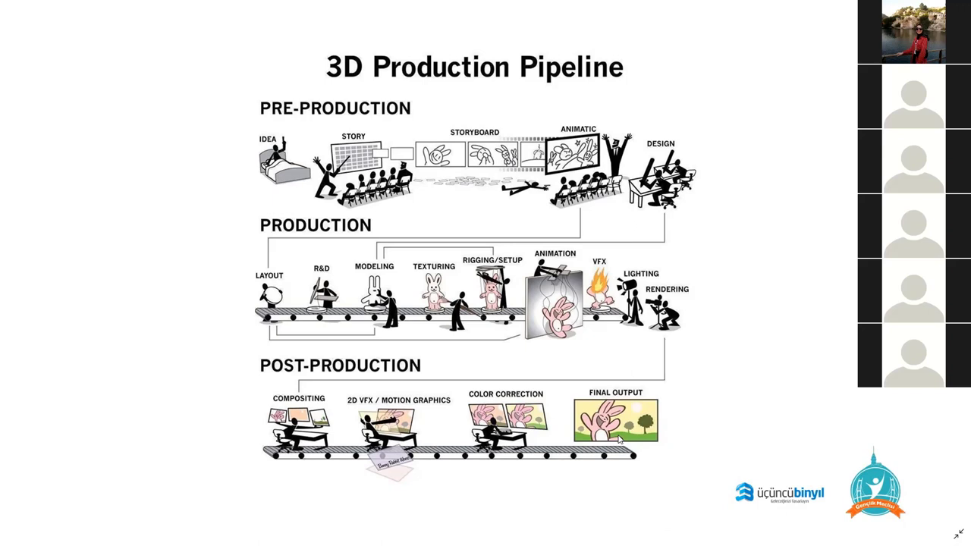
pyautogui.click(618, 438)
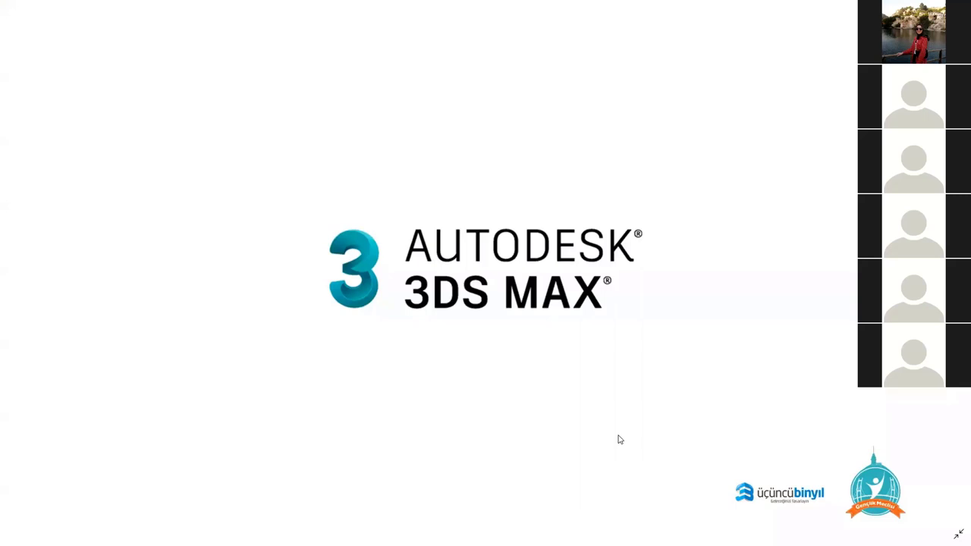
# - Advance to the slide listing 3ds Max name variants such as TridiMAX and 3D Studio Max
pyautogui.press('Right')
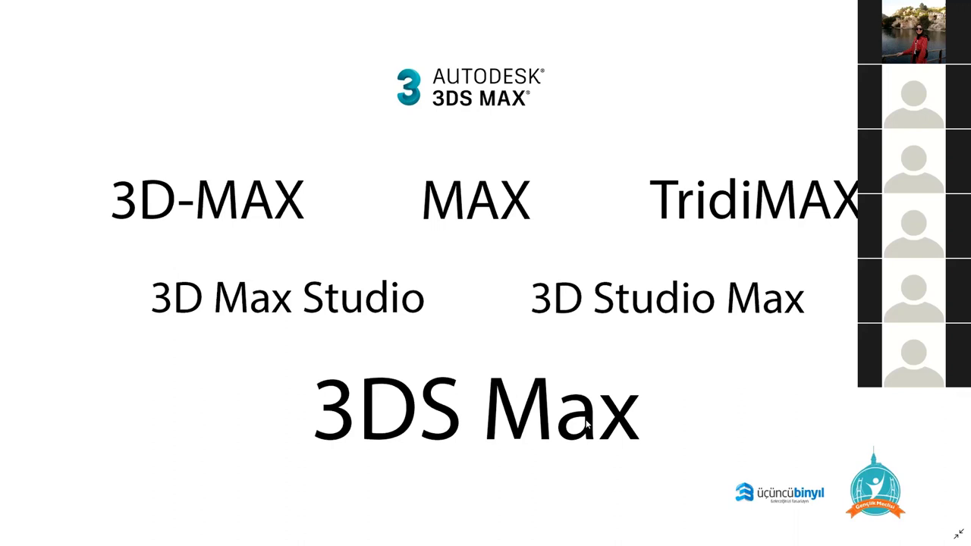
# - Search Start for '3ds', dismiss the search, and advance to the 3ds Max version table slide
pyautogui.press('super')
pyautogui.write('3ds')
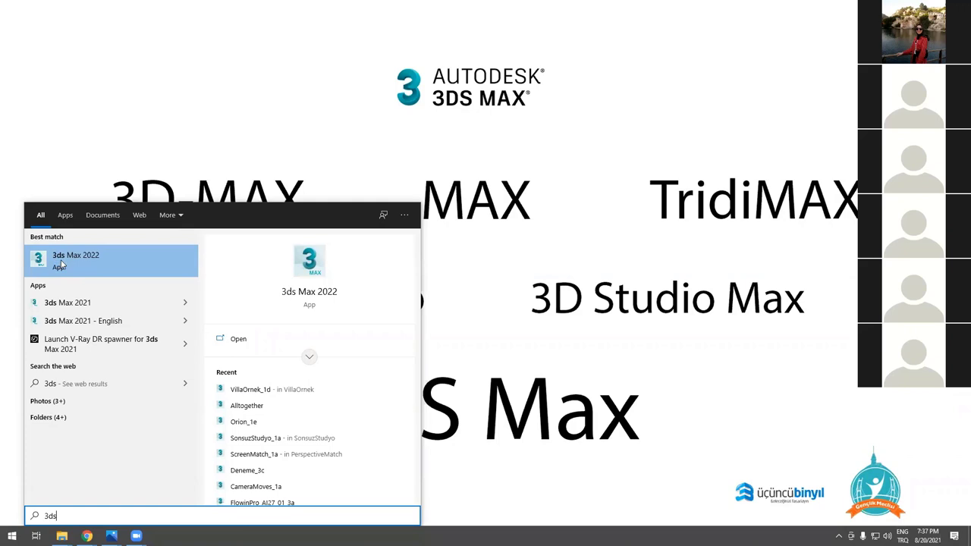
pyautogui.click(596, 345)
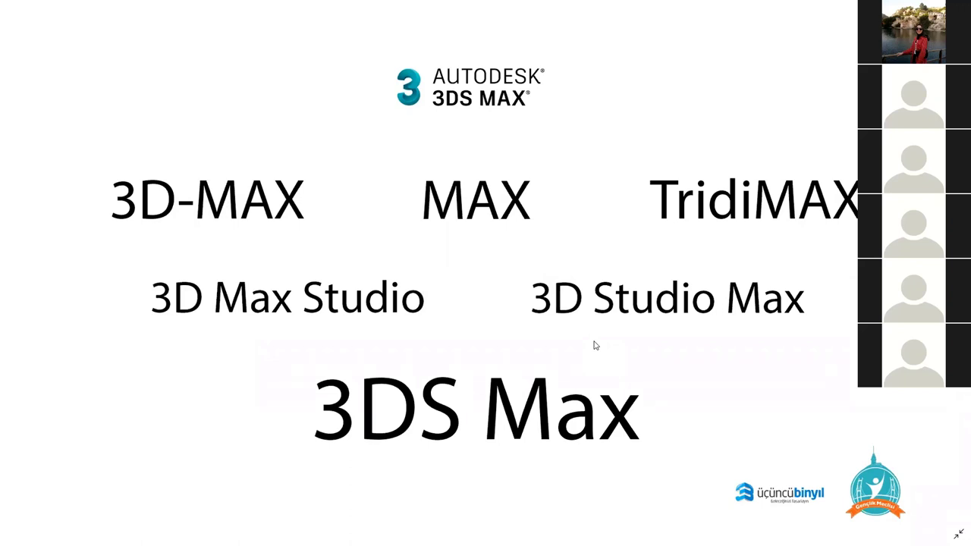
pyautogui.click(595, 345)
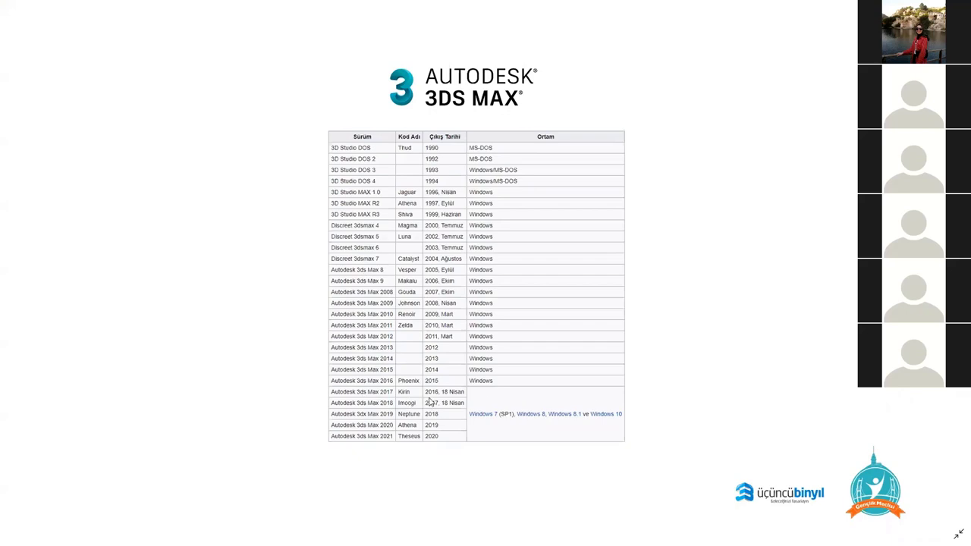
# - Advance past the early 3D Studio screenshots to the '3ds Max 2000 ve sonrası' slide
pyautogui.press('Right')
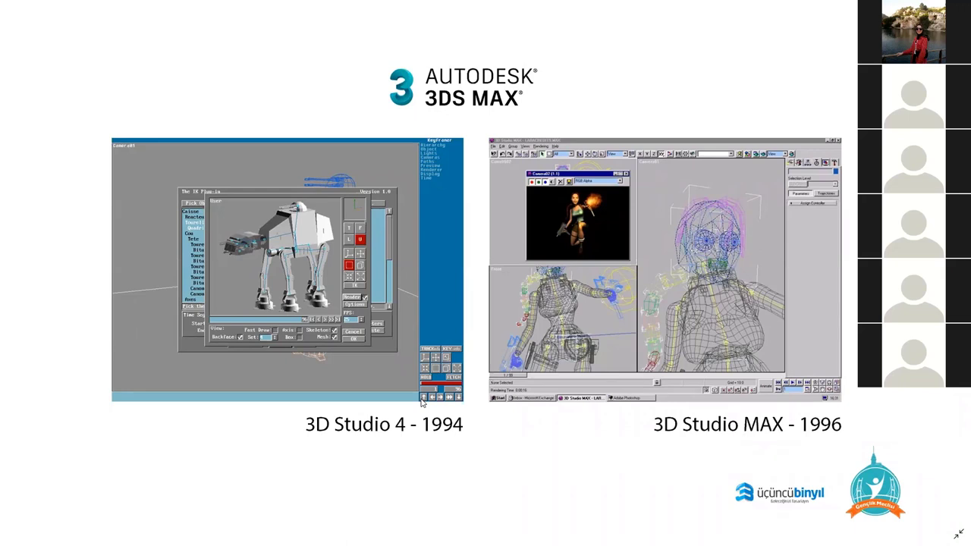
pyautogui.press('Right')
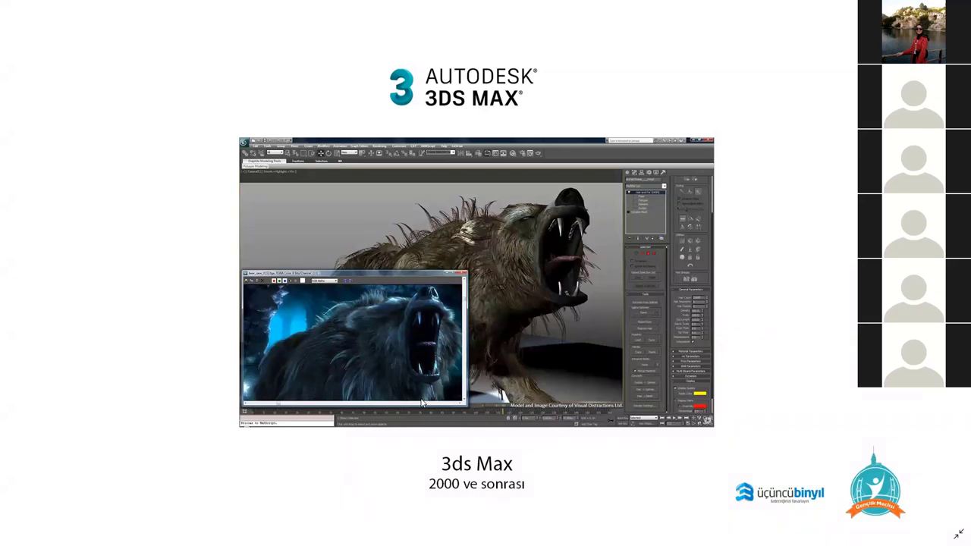
# - Launch 3ds Max 2022 through a Start search for '3ds', then bring the Photos slideshow back
pyautogui.press('super')
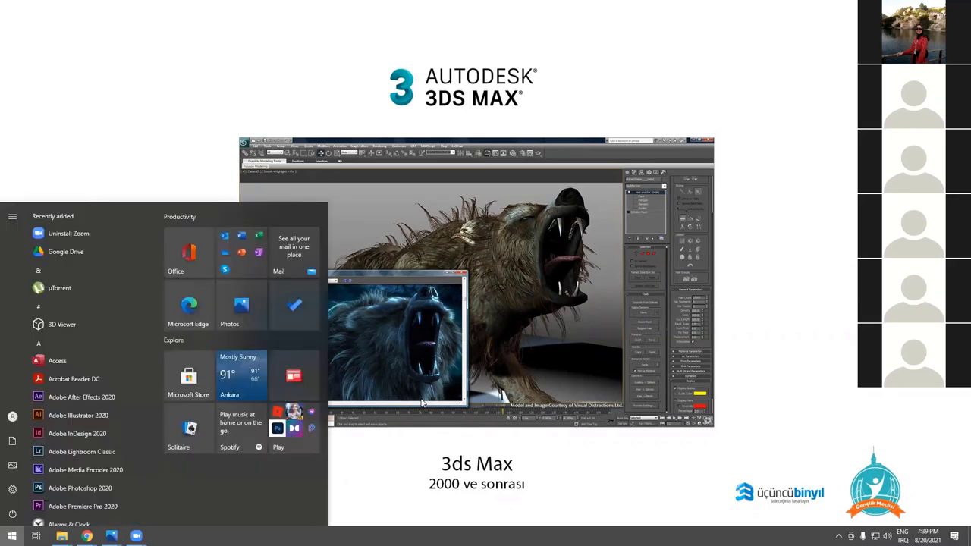
pyautogui.write('3ds')
pyautogui.press('Return')
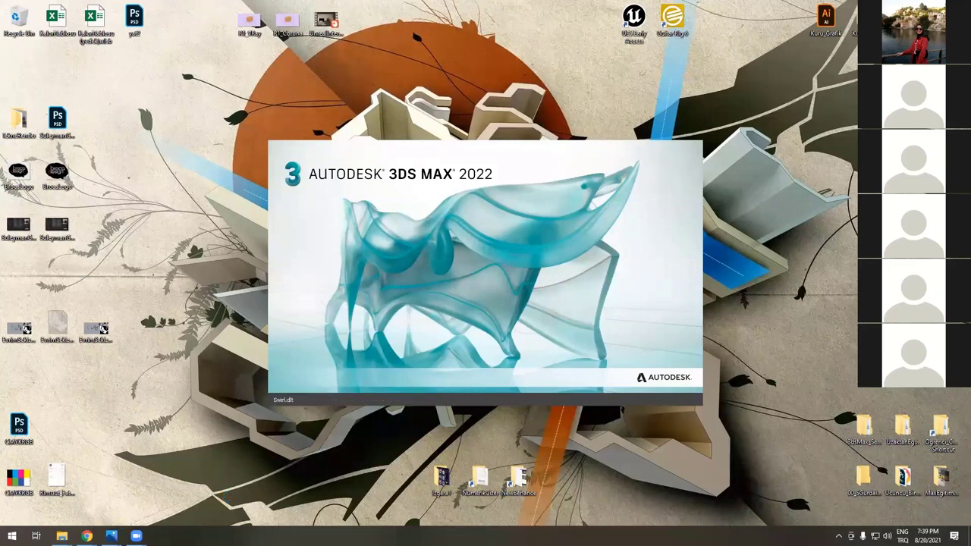
pyautogui.moveTo(111, 535)
pyautogui.click(141, 474)
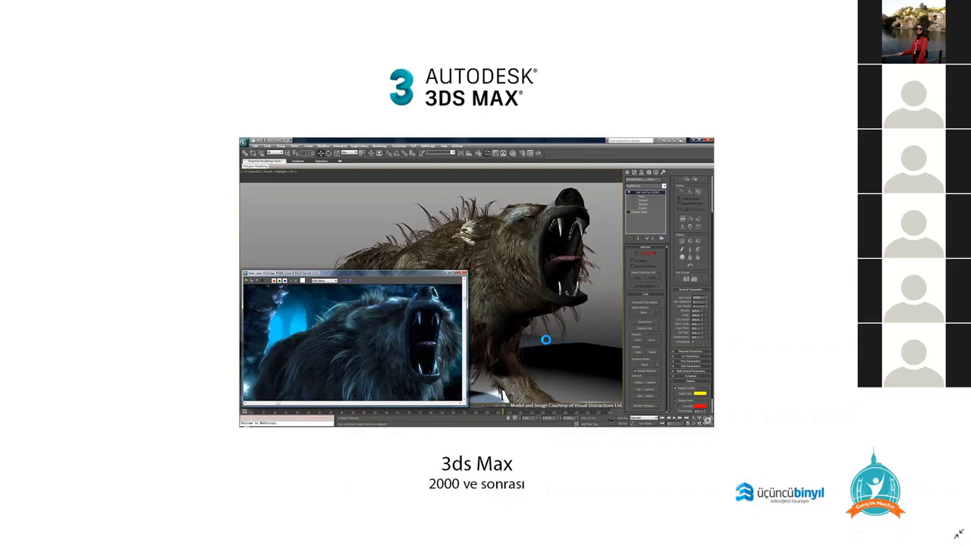
# - Exit the full-screen view of the 3ds Max history slide with Esc
pyautogui.press('Escape')
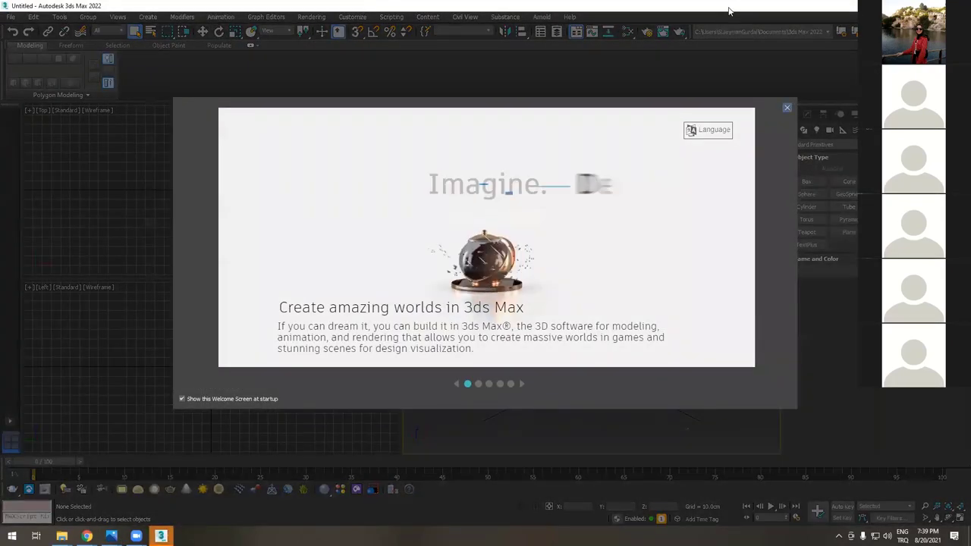
# - Close the 3ds Max welcome screen and security message, minimize 3ds Max, and maximize Photos
pyautogui.click(786, 107)
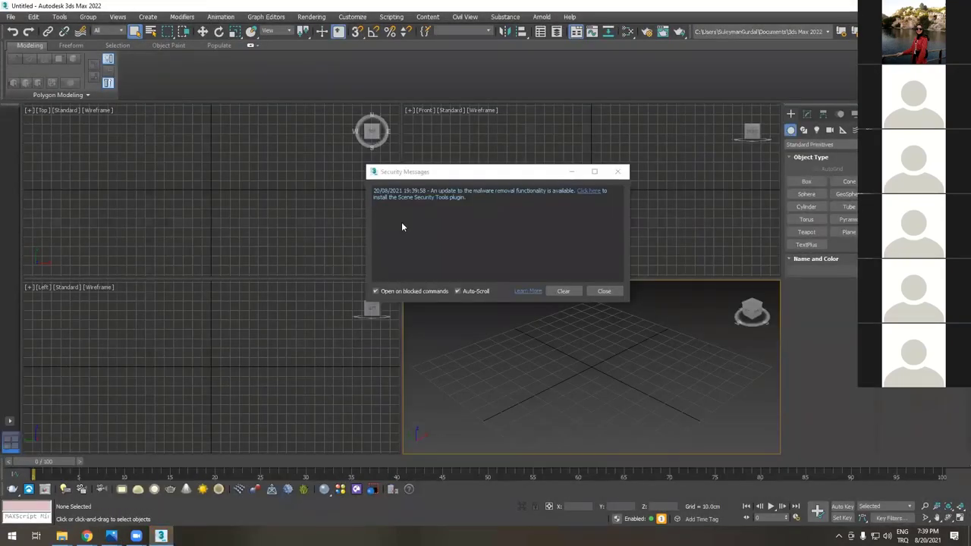
pyautogui.press('super+Right')
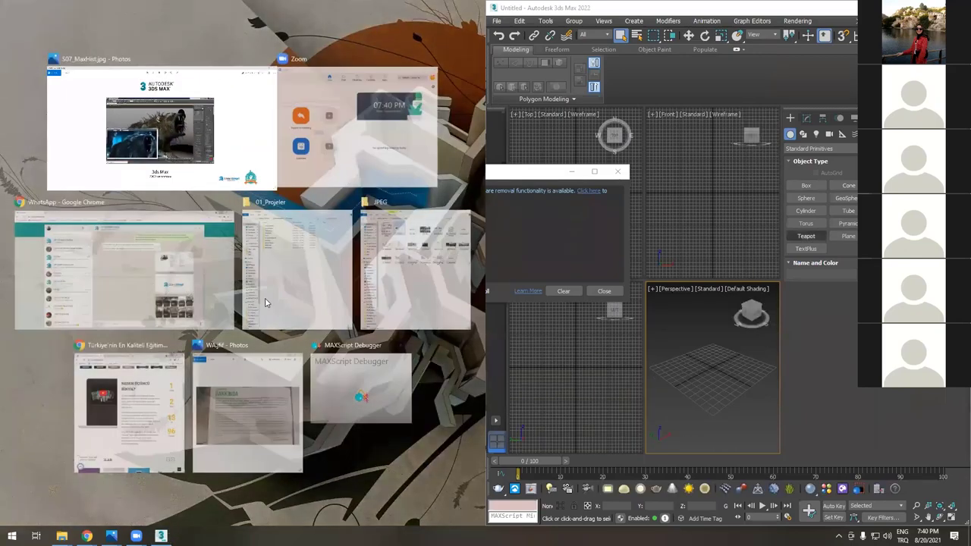
pyautogui.press('Return')
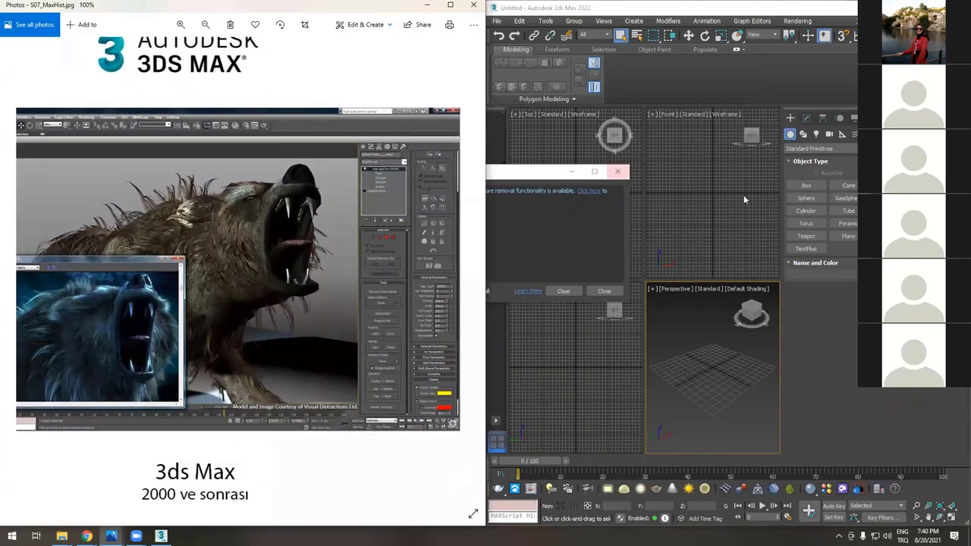
pyautogui.click(617, 171)
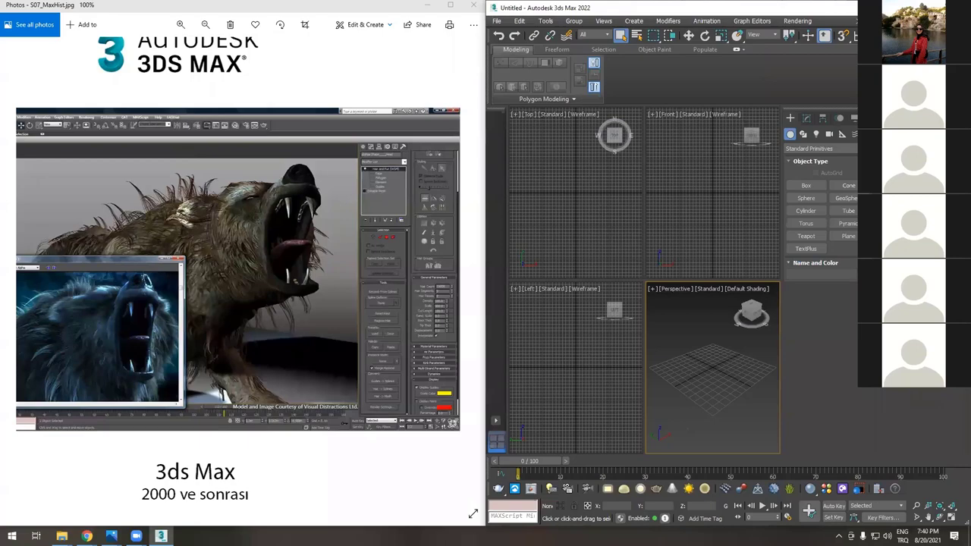
pyautogui.press('super+Down')
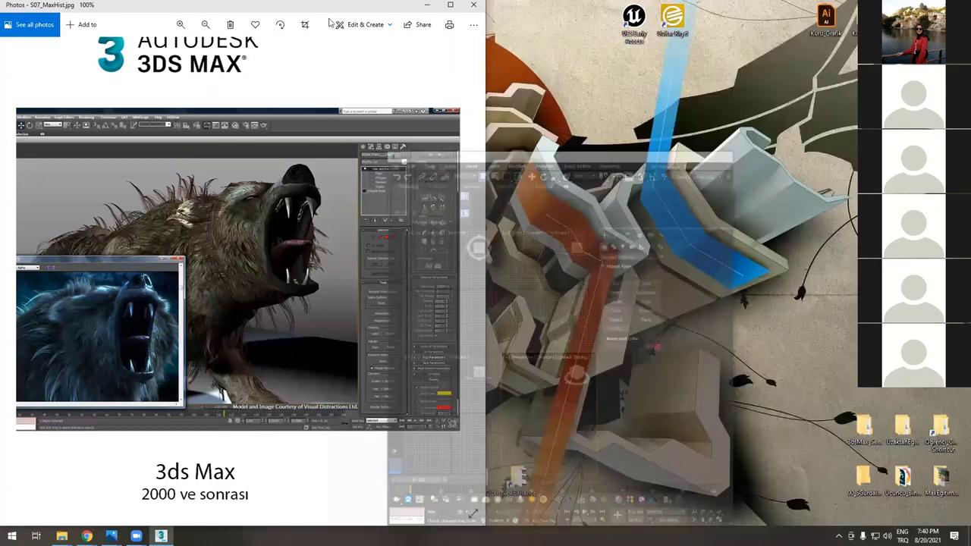
pyautogui.press('super+Up')
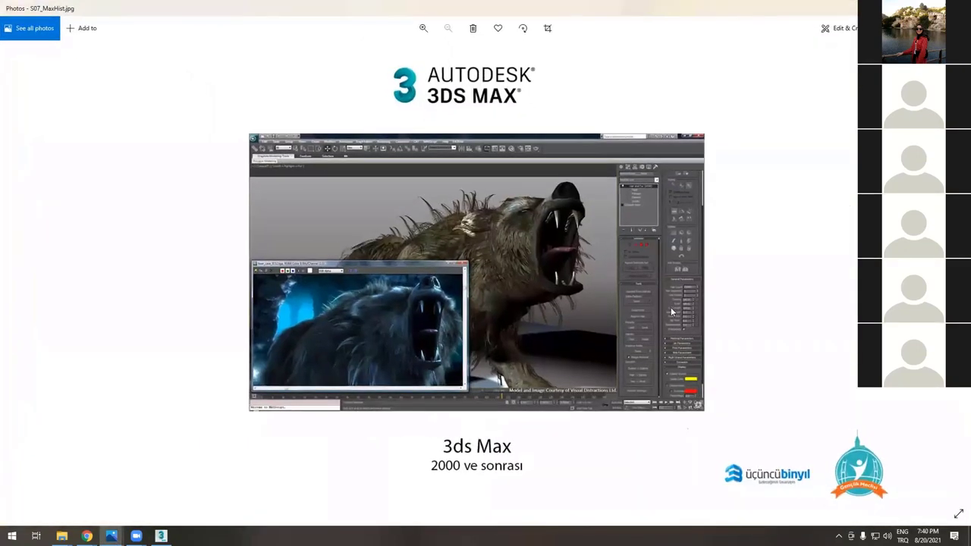
# - Advance through the V-Ray history slide to the Oyun, Görsel Efektler and Animasyon slide
pyautogui.press('Right')
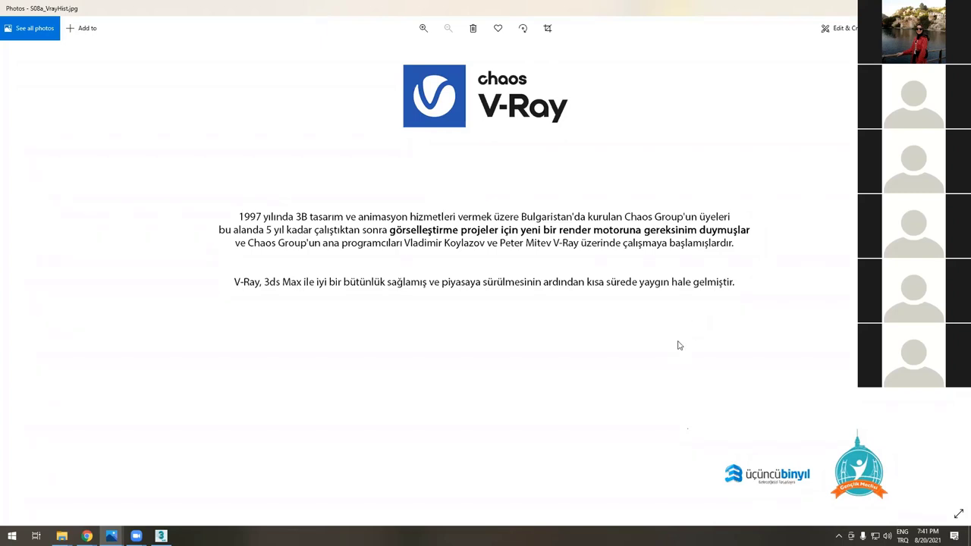
pyautogui.press('Right')
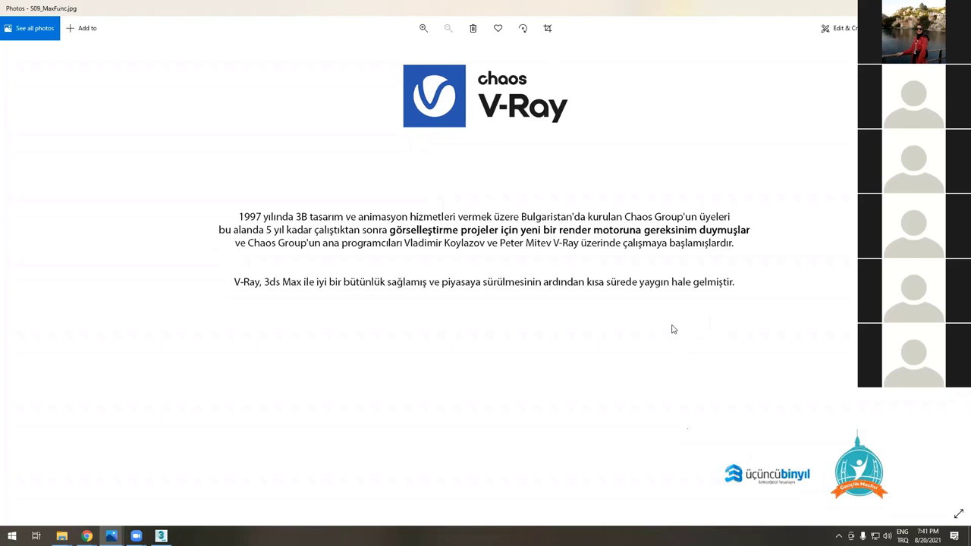
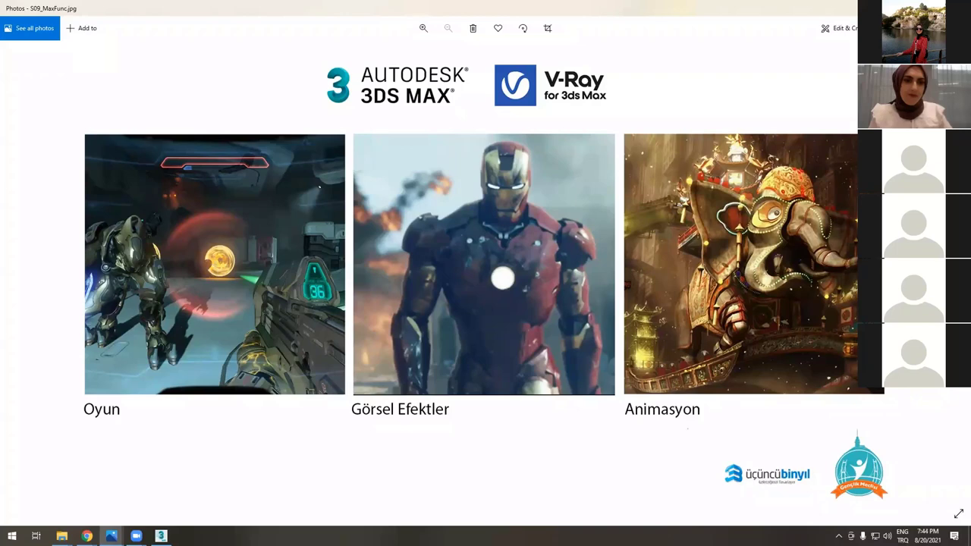
# - Flip through slides S10 and S11, then show the 3ds Max and V-Ray product design slide full-screen
pyautogui.press('Right')
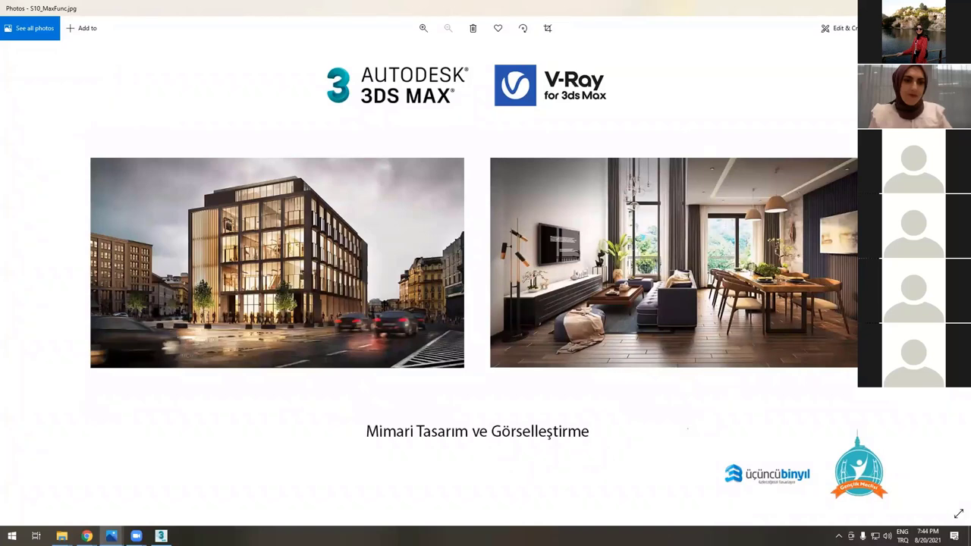
pyautogui.press('Right')
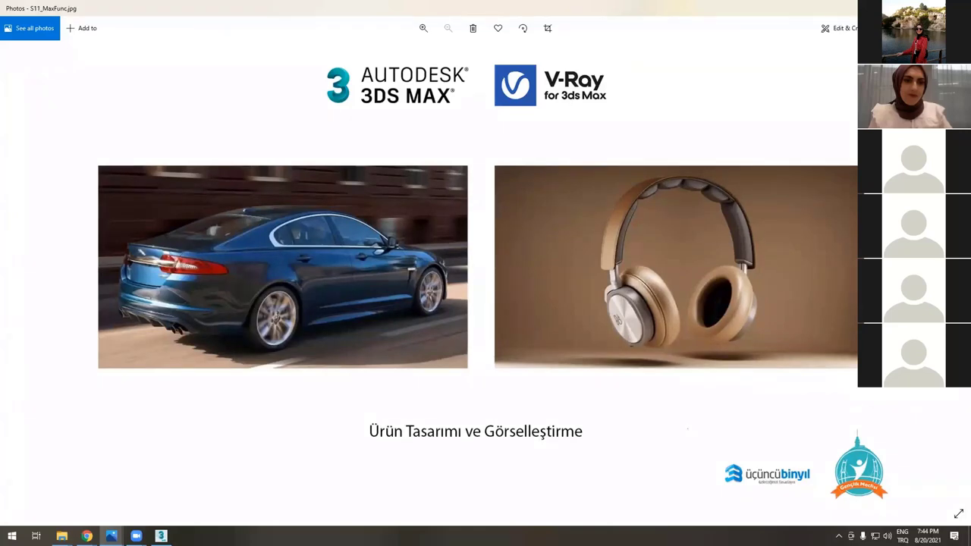
pyautogui.press('Left')
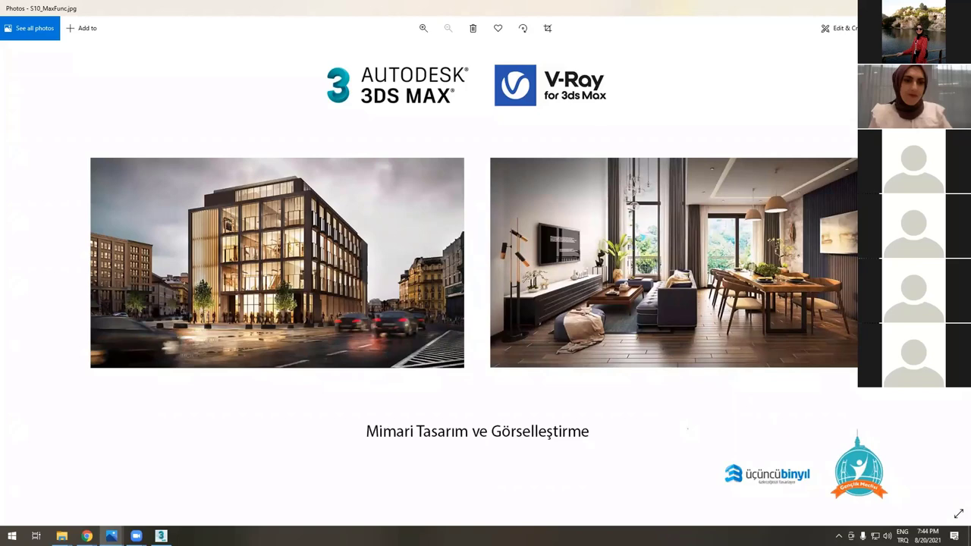
pyautogui.click(958, 513)
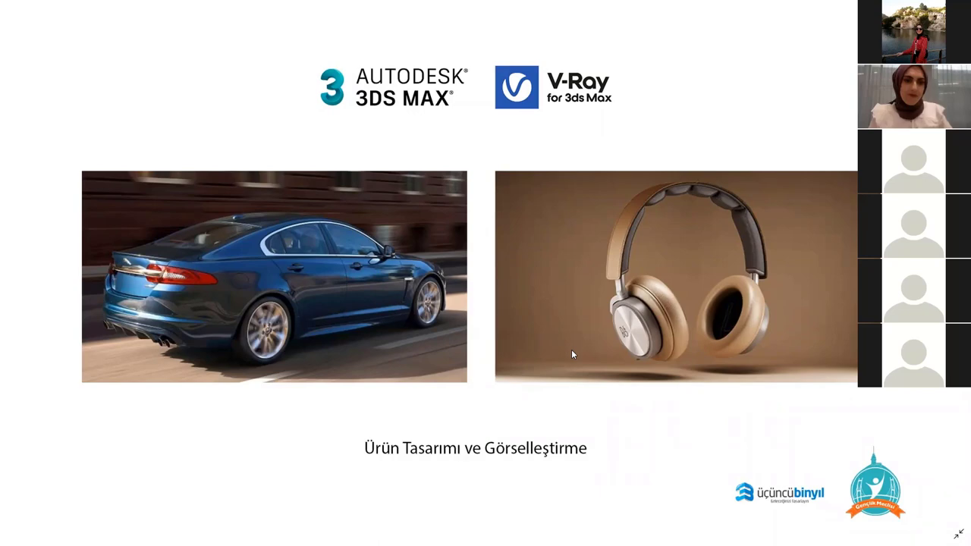
# - Advance to the 'Neden bu kadar çok program var ?' slide
pyautogui.press('Right')
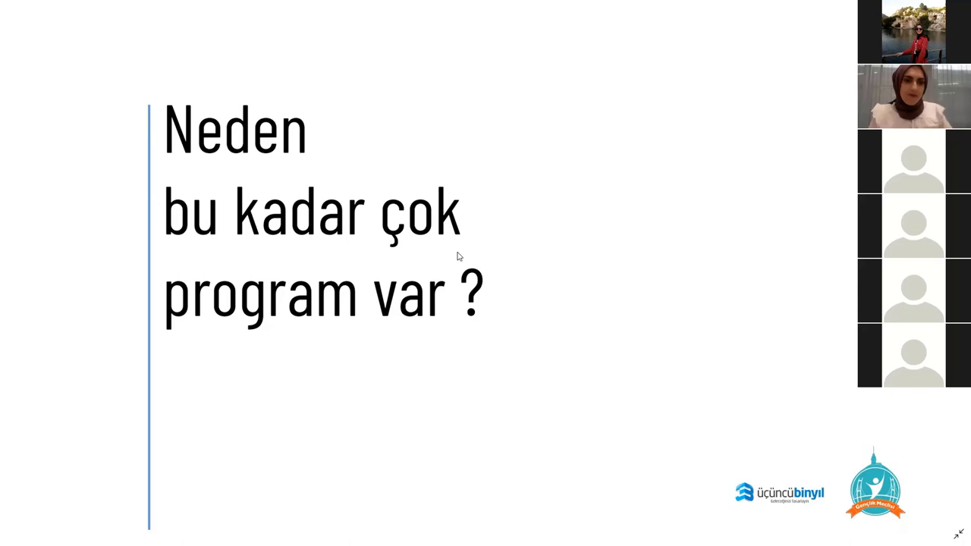
# - Leave full-screen, flip forward and back one slide, and switch to Chrome
pyautogui.press('Escape')
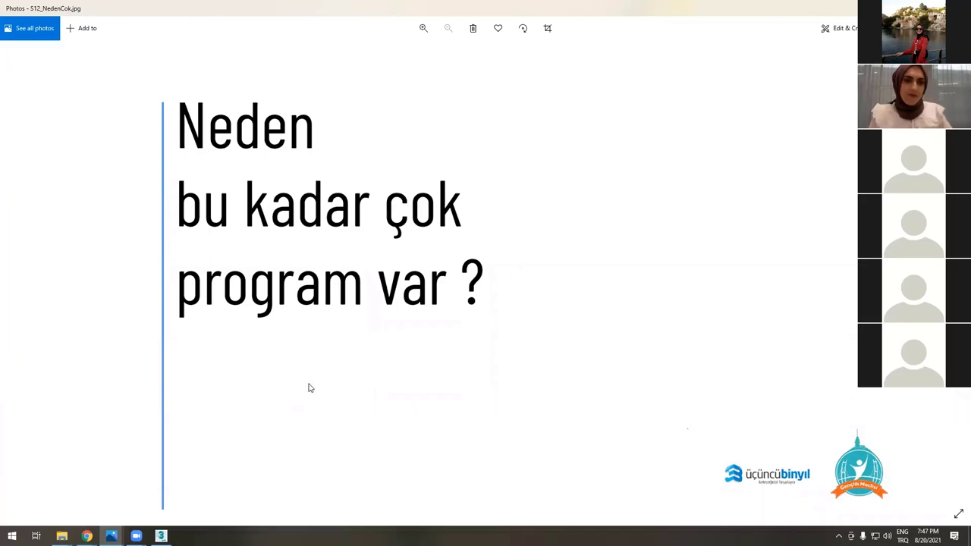
pyautogui.press('Right')
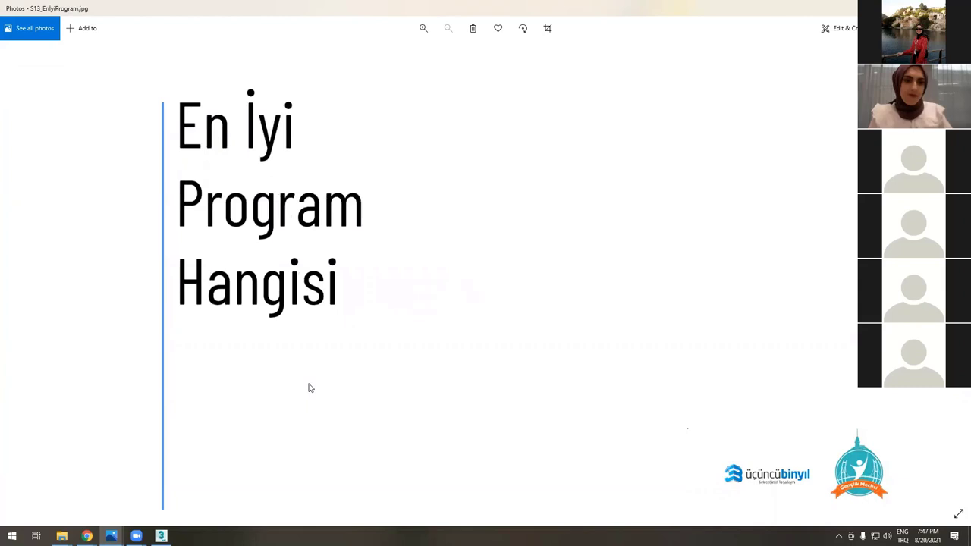
pyautogui.press('Left')
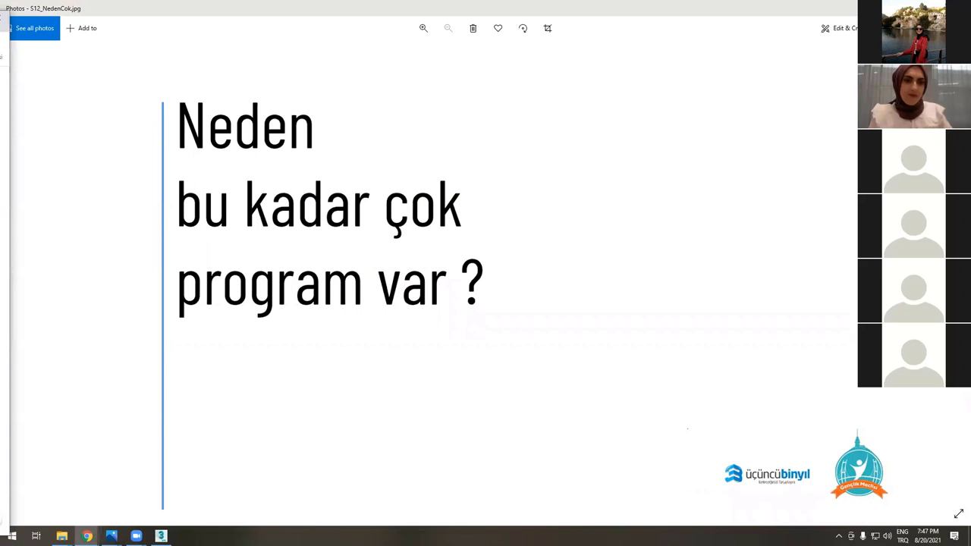
pyautogui.hotkey('alt', 'Tab')
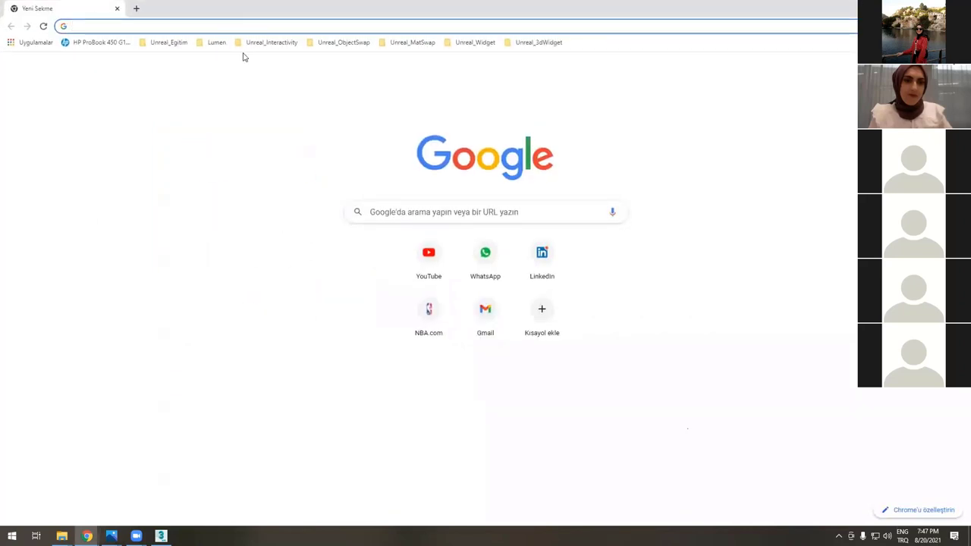
# - Go to Behance, trimming the address to behance.net to load the home feed
pyautogui.click(94, 27)
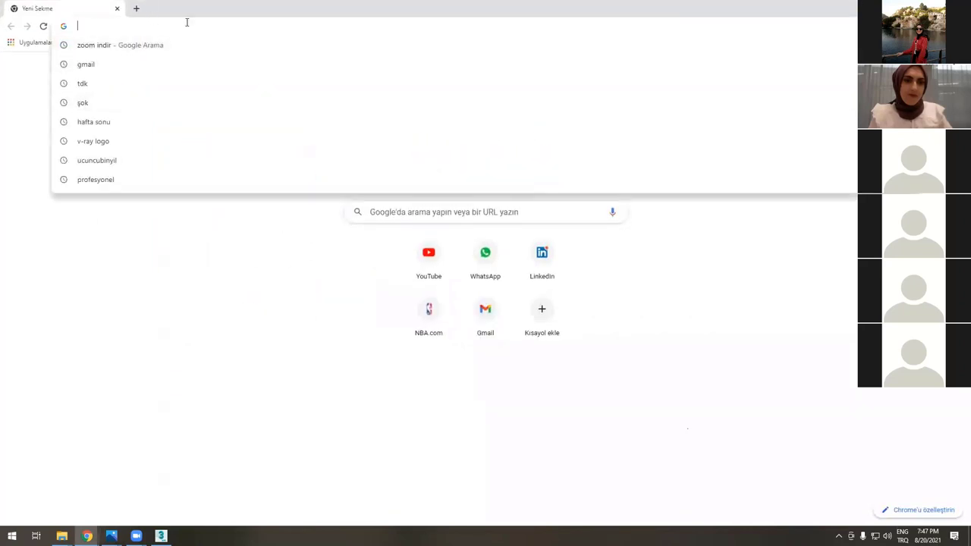
pyautogui.write('behance')
pyautogui.press('Return')
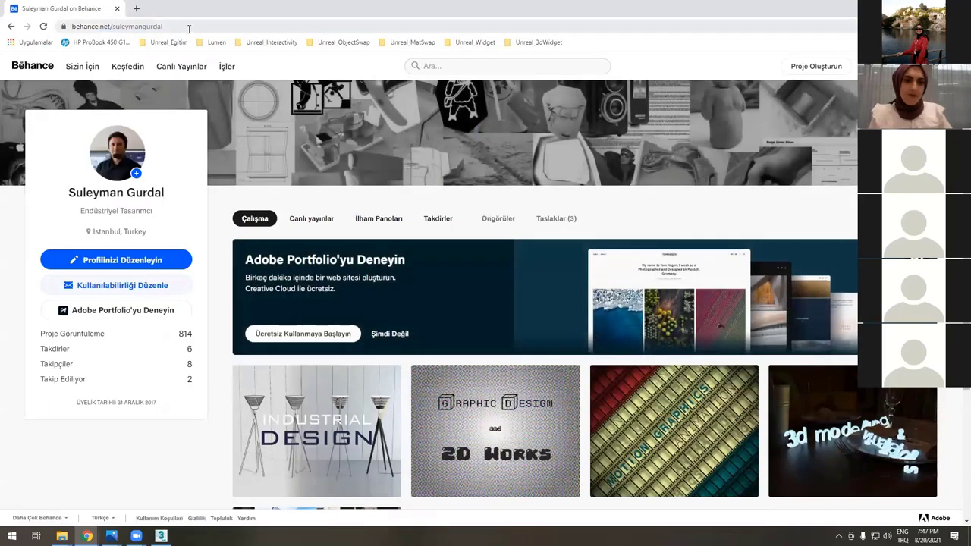
pyautogui.click(189, 26)
pyautogui.press('End')
pyautogui.press('BackSpace')
pyautogui.press('BackSpace')
pyautogui.press('BackSpace')
pyautogui.press('BackSpace')
pyautogui.press('BackSpace')
pyautogui.press('BackSpace')
pyautogui.press('BackSpace')
pyautogui.press('BackSpace')
pyautogui.press('BackSpace')
pyautogui.press('BackSpace')
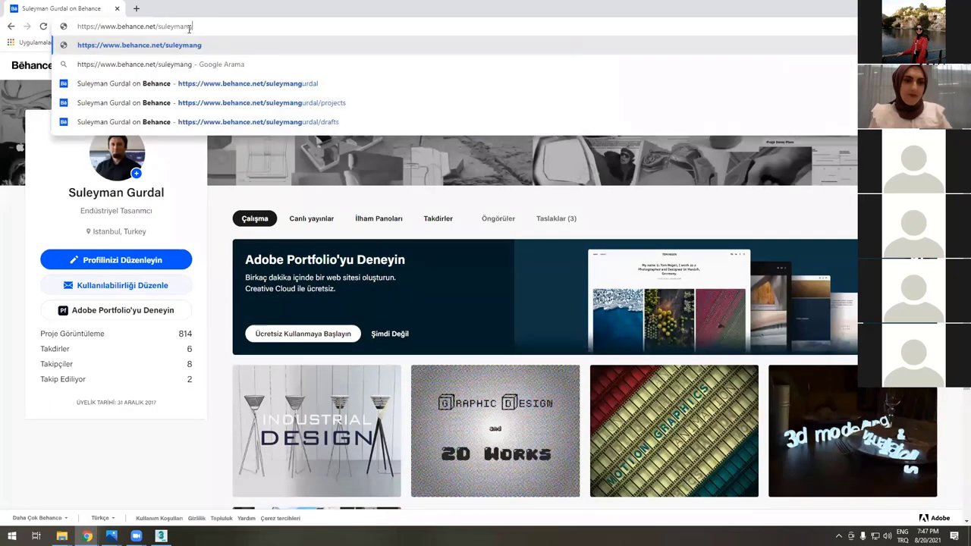
pyautogui.press('BackSpace')
pyautogui.press('BackSpace')
pyautogui.press('BackSpace')
pyautogui.press('BackSpace')
pyautogui.press('BackSpace')
pyautogui.press('Return')
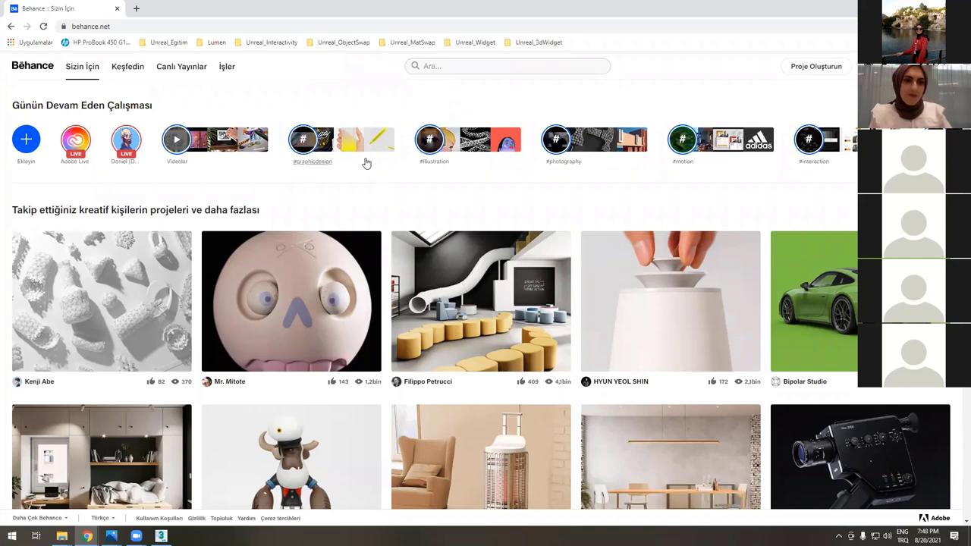
# - Search Behance for 'architecture', clear the search box, and scroll the results
pyautogui.click(441, 67)
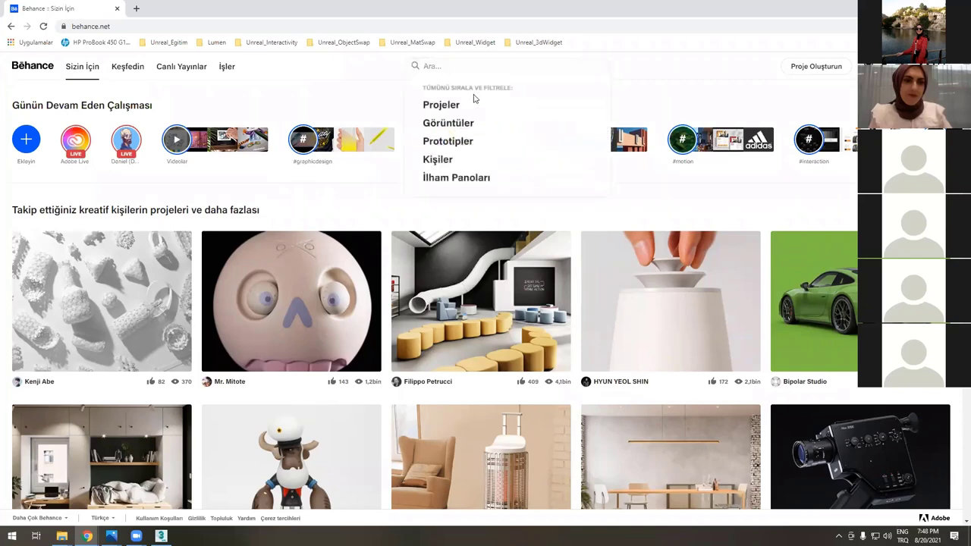
pyautogui.write('archit')
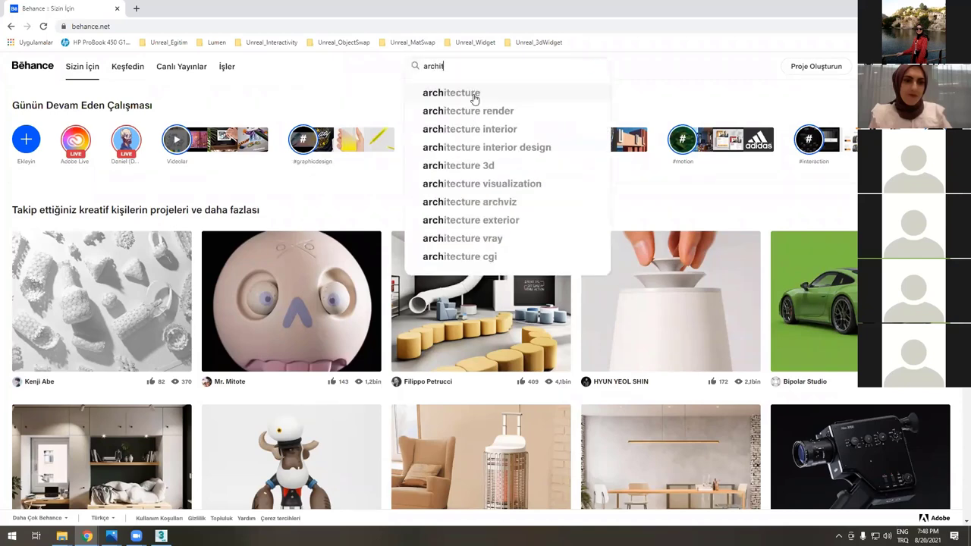
pyautogui.write('ecture')
pyautogui.press('Return')
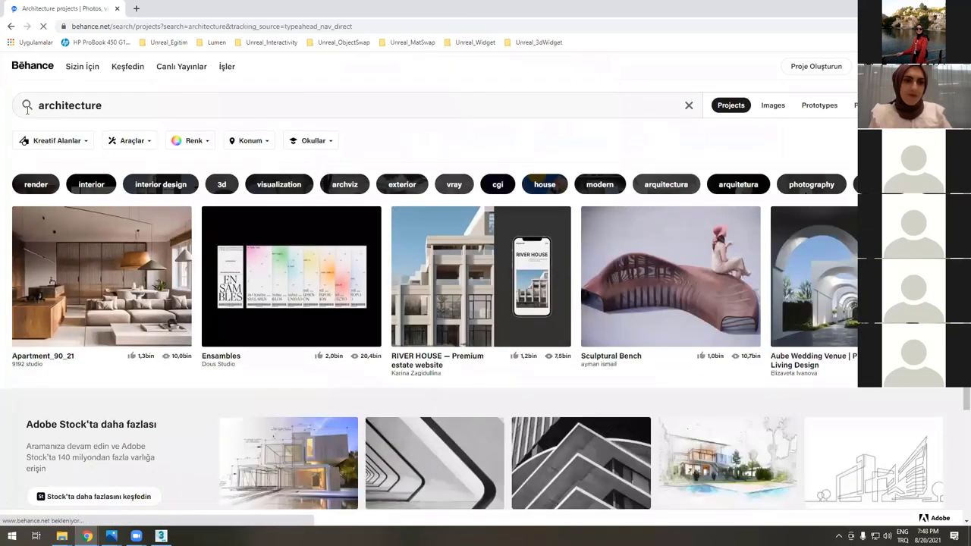
pyautogui.hotkey('ctrl', 'a')
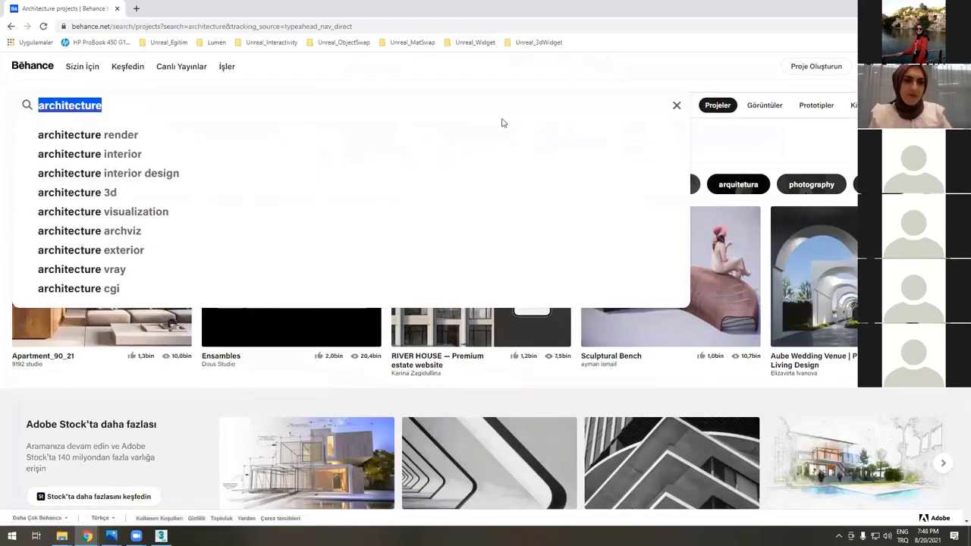
pyautogui.press('BackSpace')
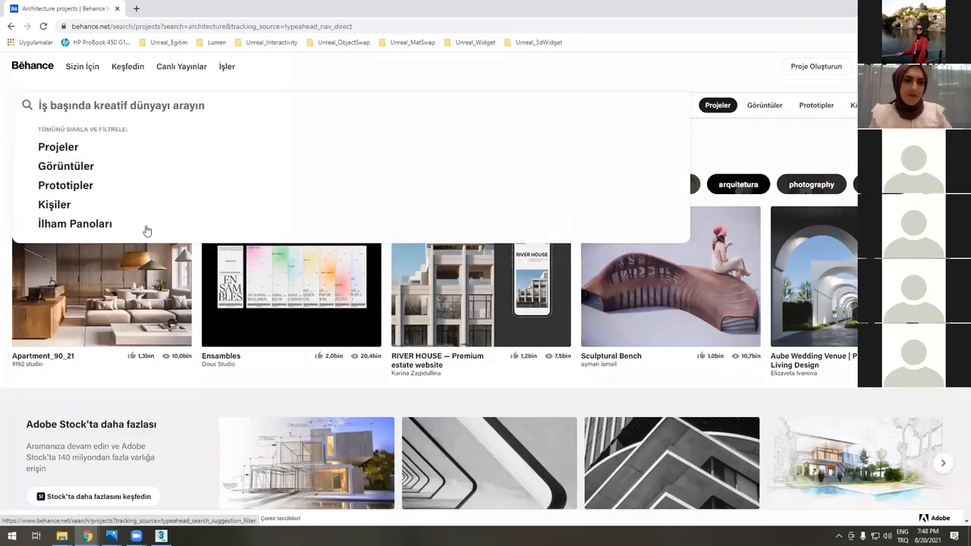
pyautogui.click(192, 166)
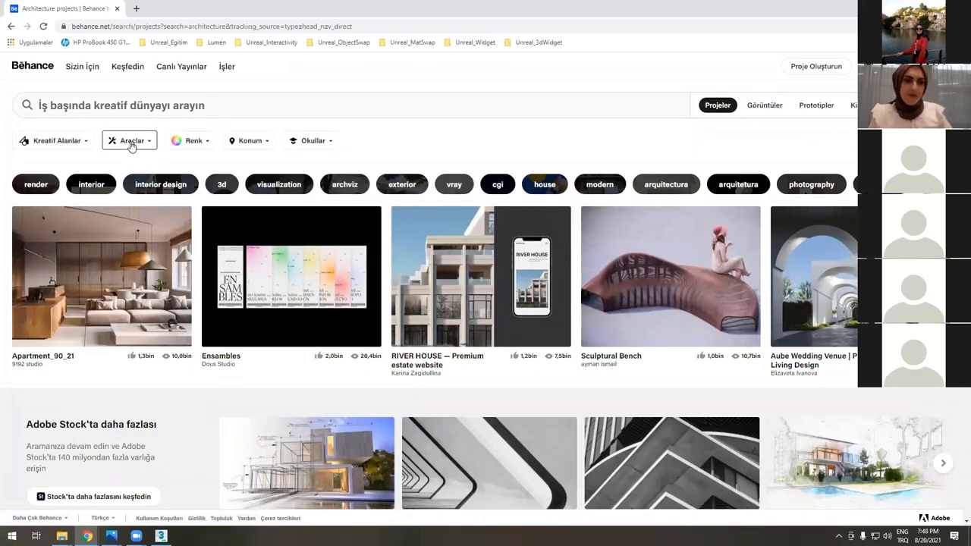
pyautogui.scroll(-1, 152, 287)
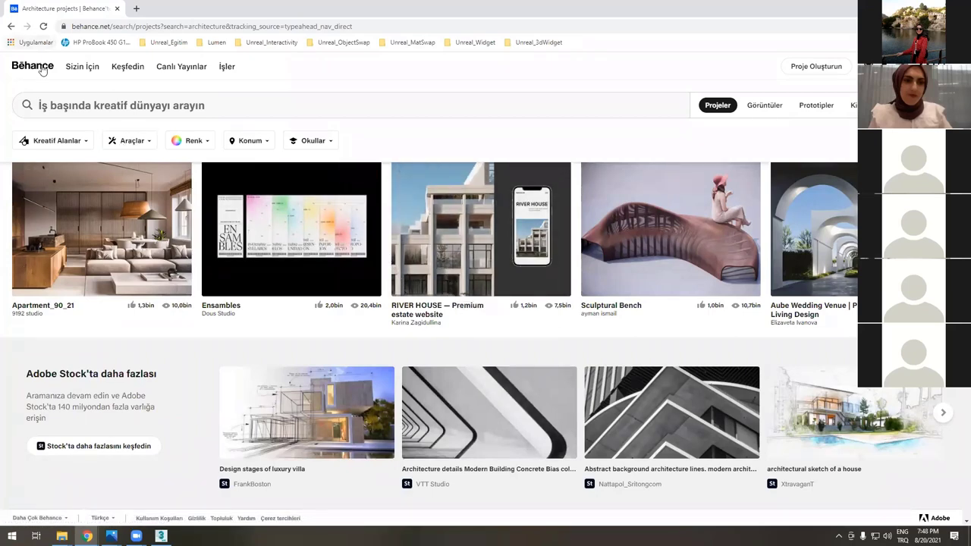
pyautogui.moveTo(947, 66)
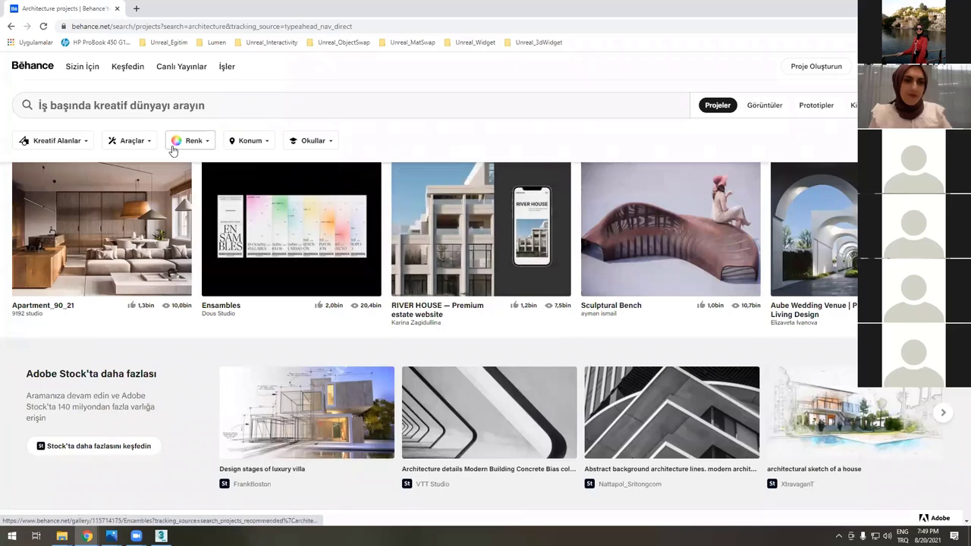
# - Filter the results by the Autodesk 3ds Max tool
pyautogui.click(138, 150)
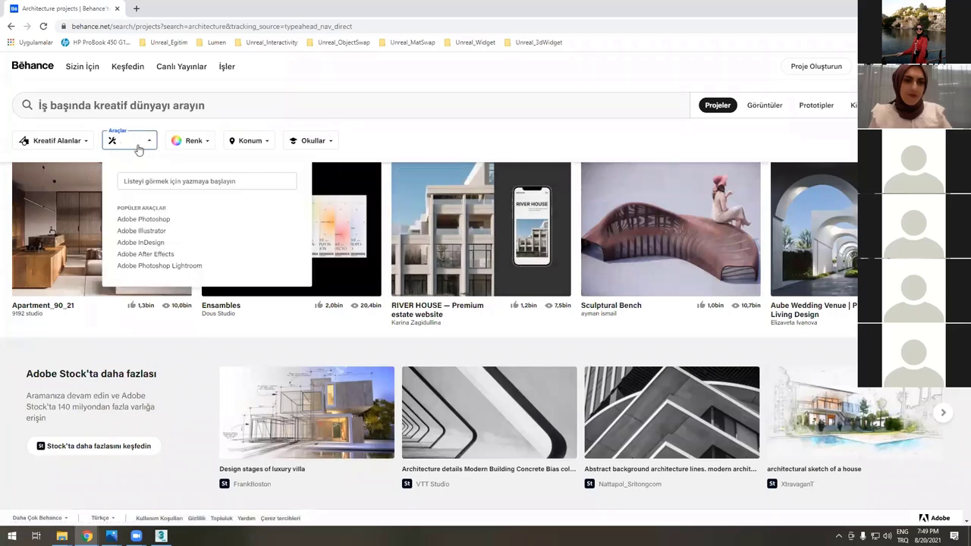
pyautogui.click(179, 182)
pyautogui.write('3')
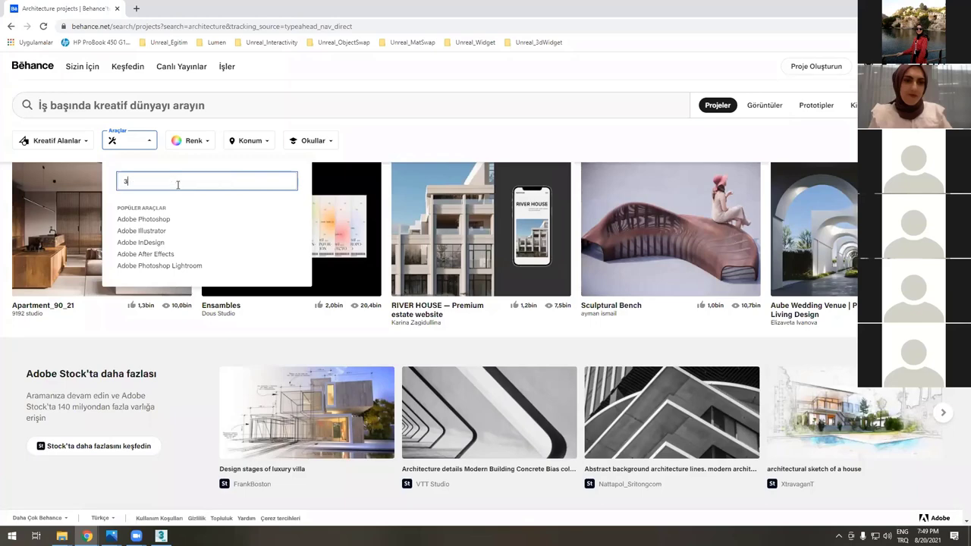
pyautogui.write('ds')
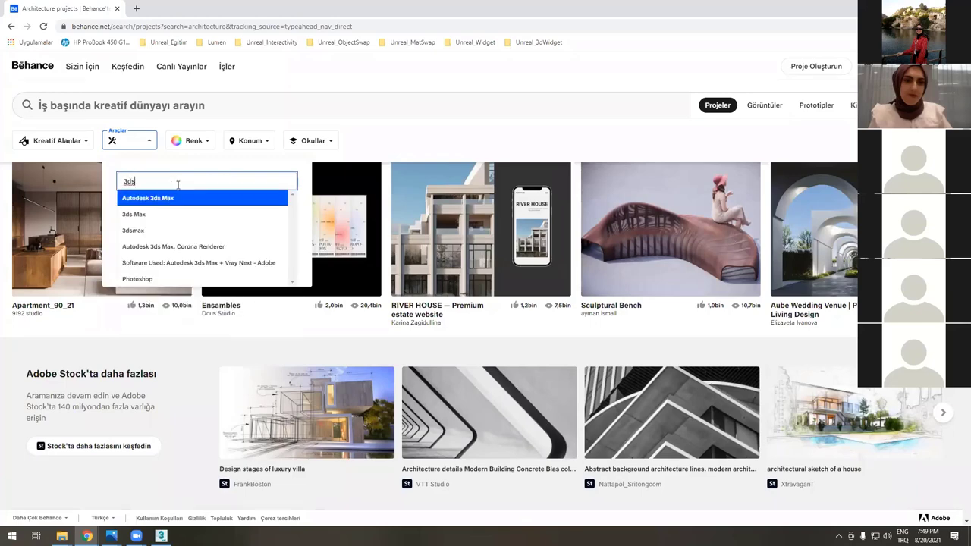
pyautogui.click(190, 199)
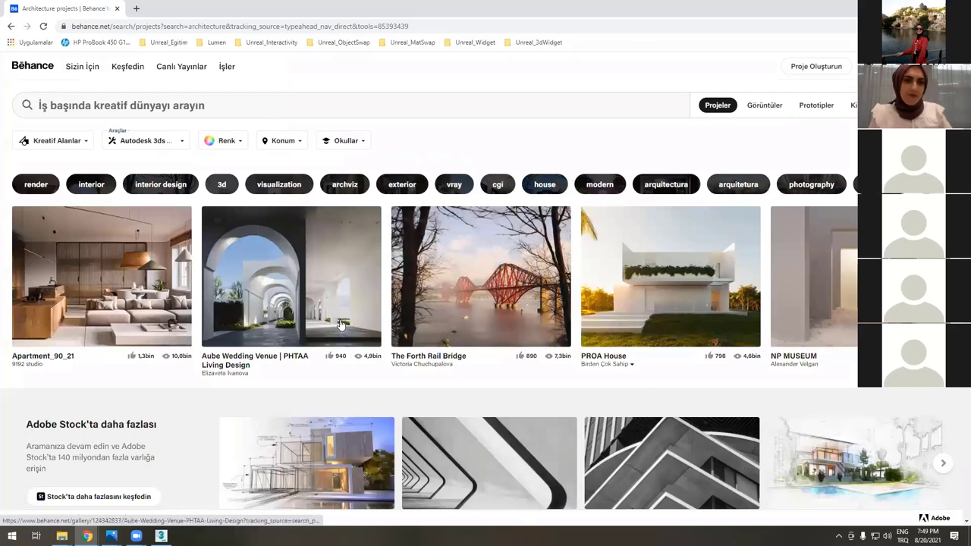
# - Browse the 3ds Max results, opening Ridge House in a background tab
pyautogui.scroll(-2, 343, 332)
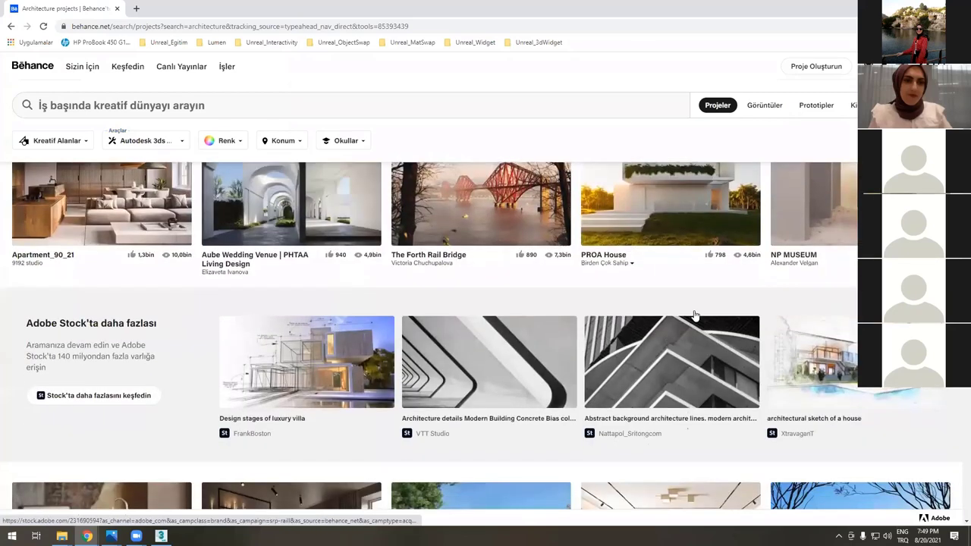
pyautogui.scroll(-2, 493, 341)
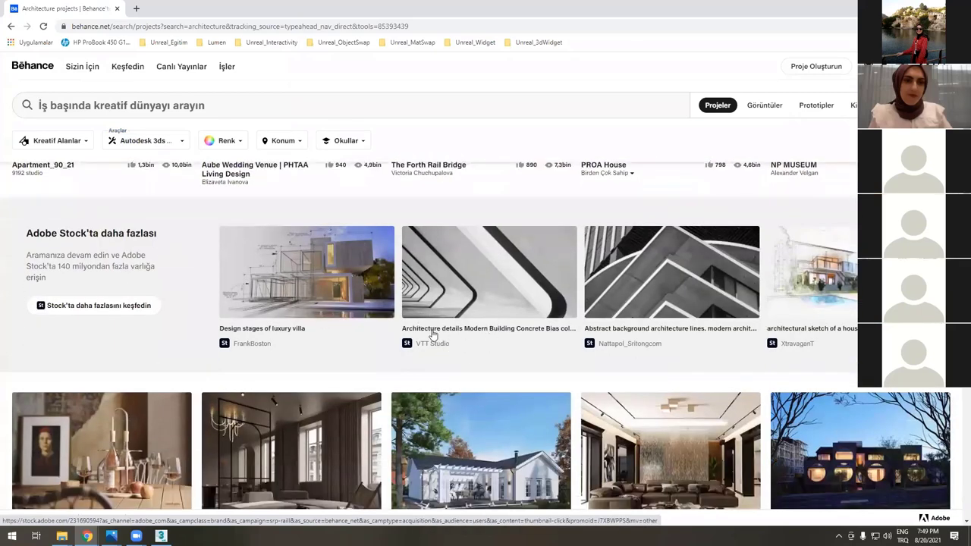
pyautogui.scroll(-2, 429, 334)
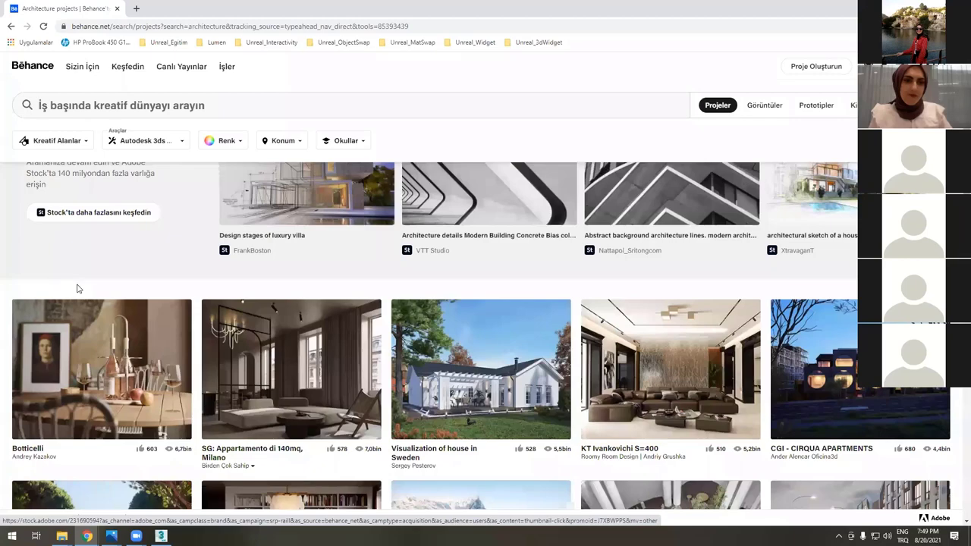
pyautogui.scroll(3, 80, 292)
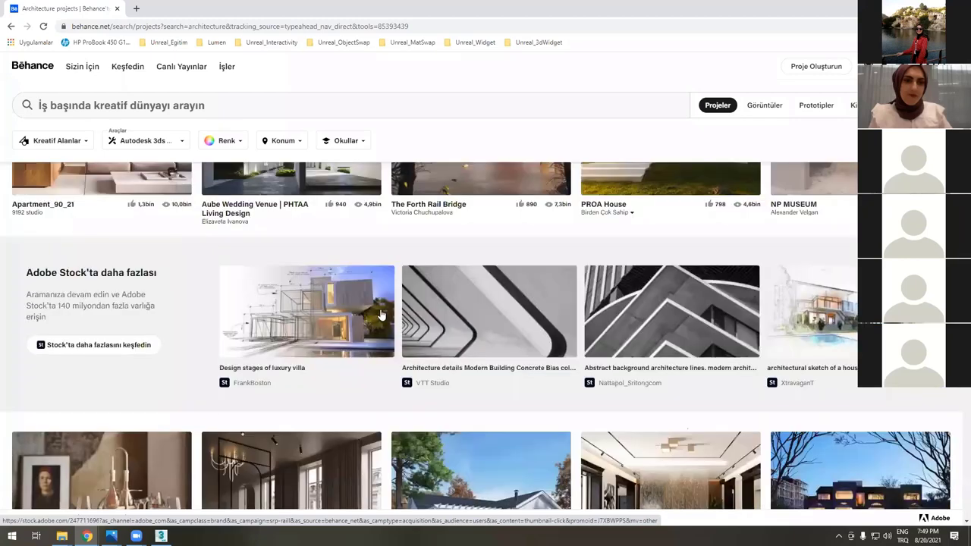
pyautogui.scroll(2, 315, 321)
pyautogui.rightClick(332, 312)
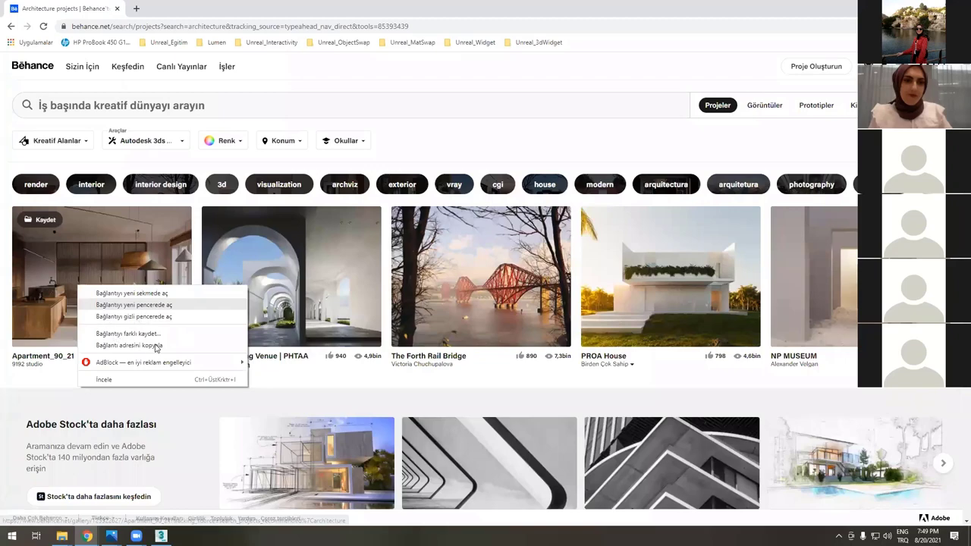
pyautogui.scroll(-5, 517, 311)
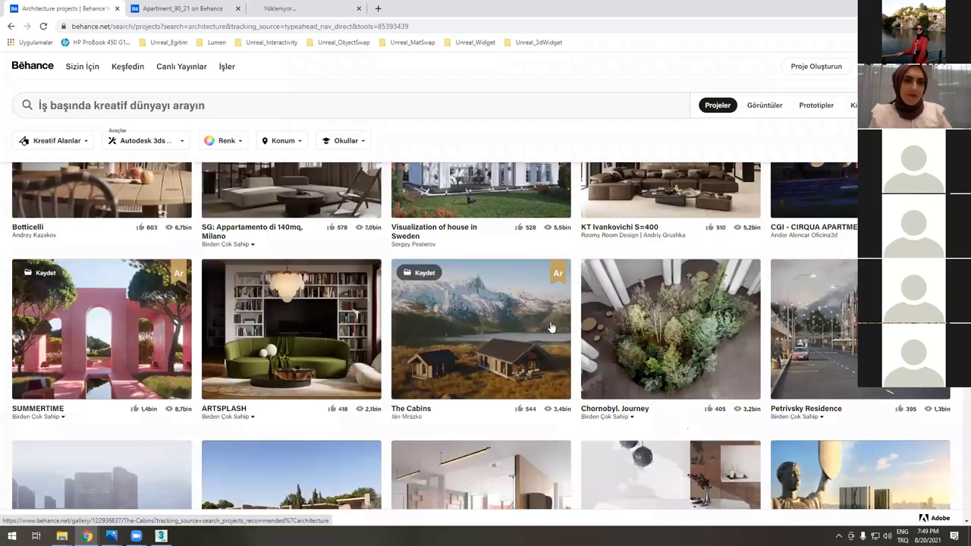
pyautogui.scroll(-1, 547, 326)
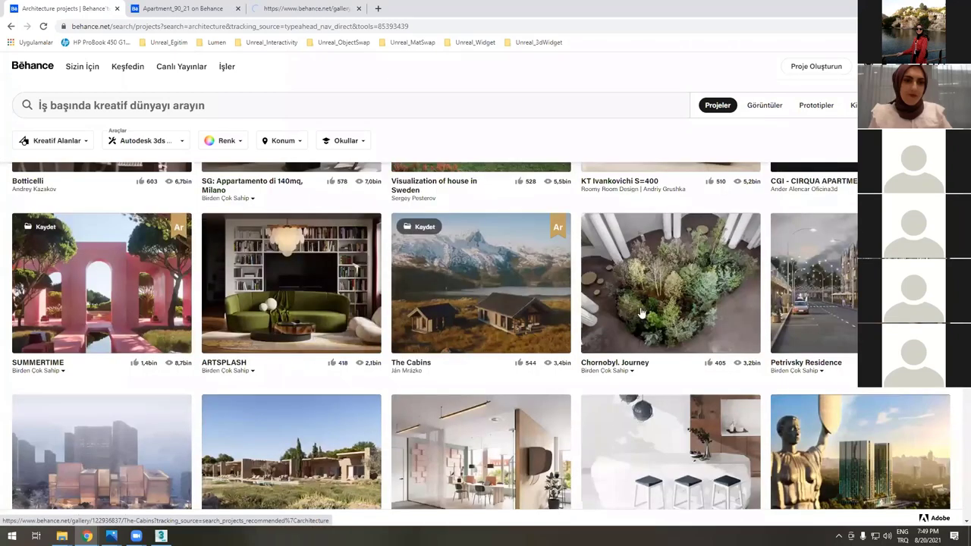
pyautogui.scroll(-2, 597, 312)
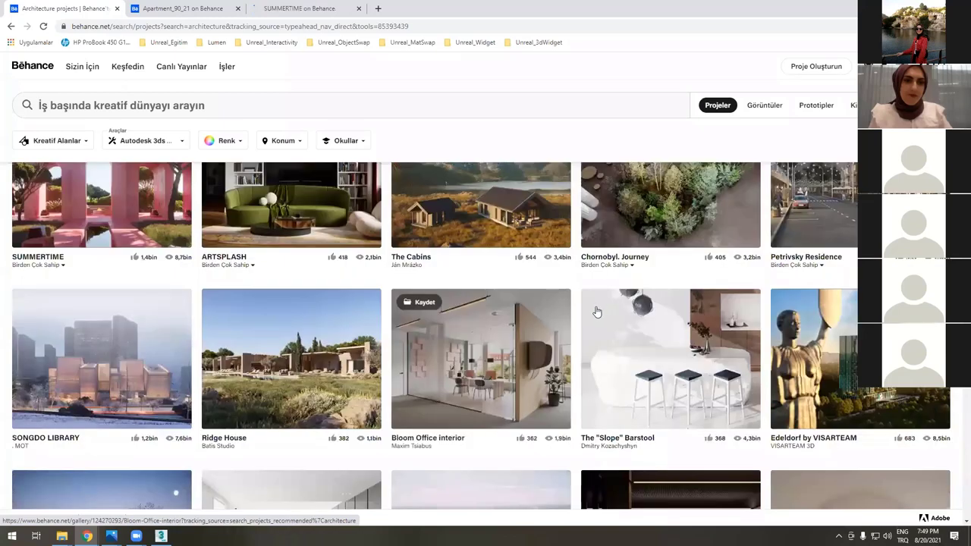
pyautogui.middleClick(597, 311)
pyautogui.scroll(-1, 597, 312)
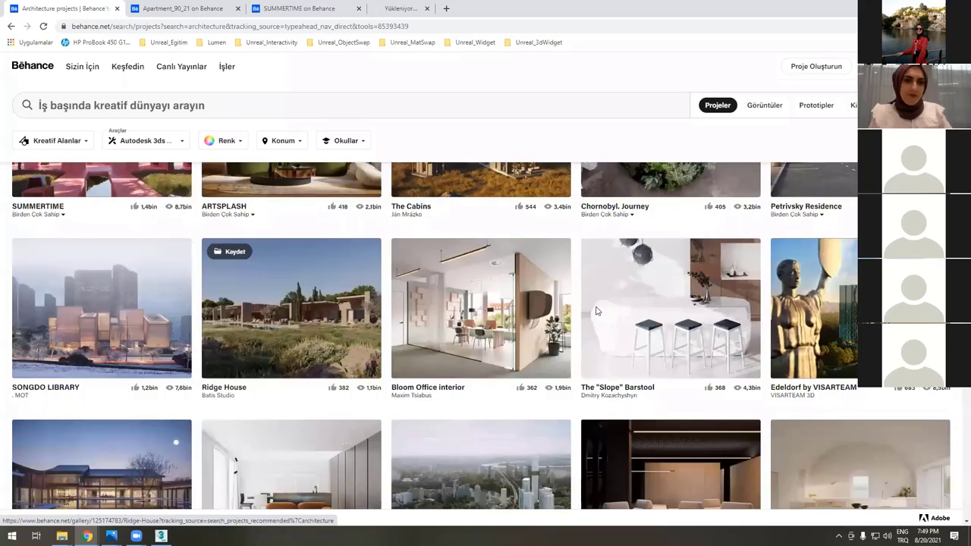
pyautogui.scroll(-5, 479, 310)
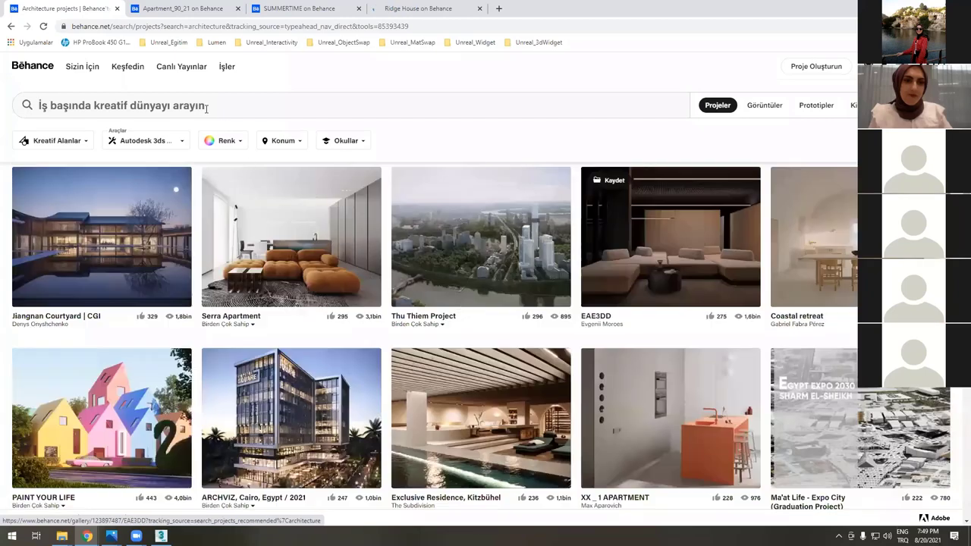
pyautogui.scroll(-8, 208, 111)
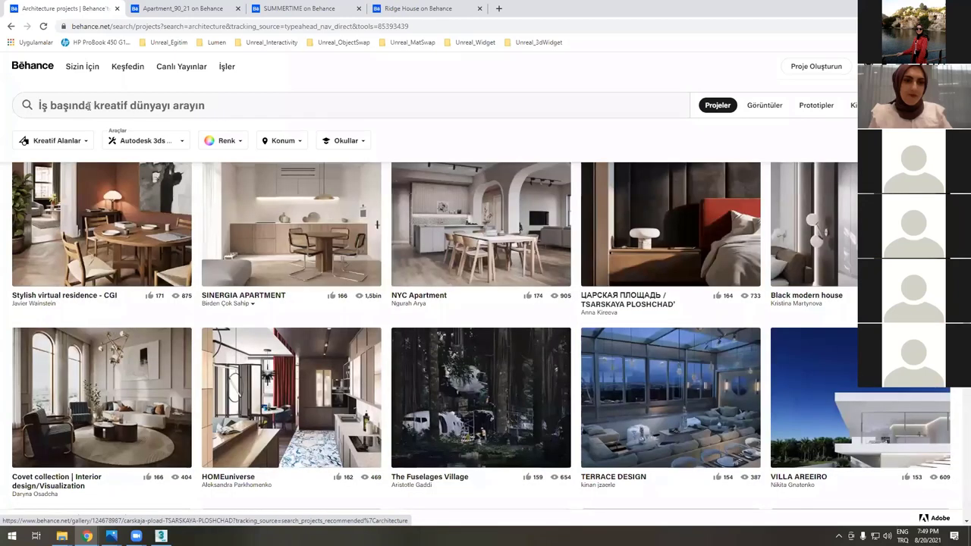
pyautogui.scroll(-5, 91, 128)
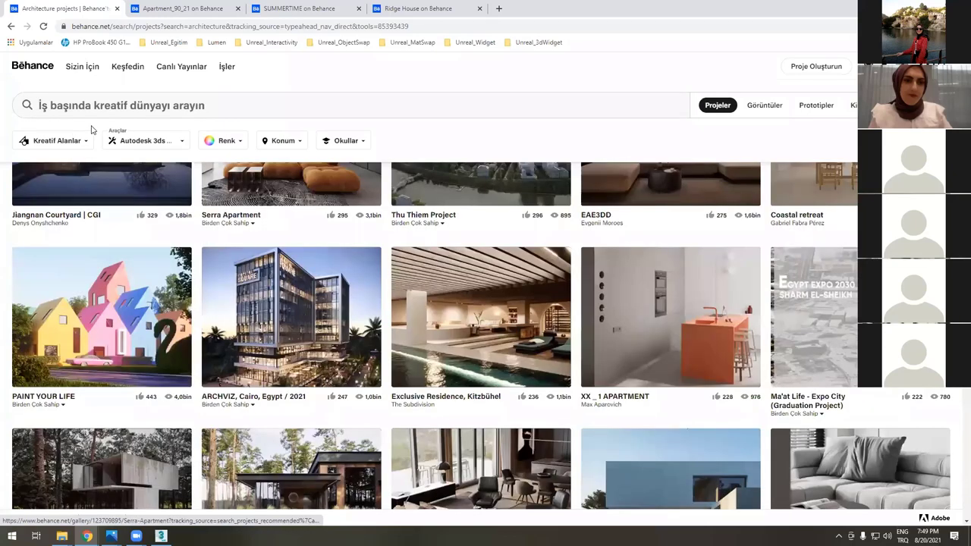
# - Rerun the search filtered only by 3ds Max and open Xiaomi CyberDog in a new tab
pyautogui.click(160, 113)
pyautogui.write('aa')
pyautogui.press('Return')
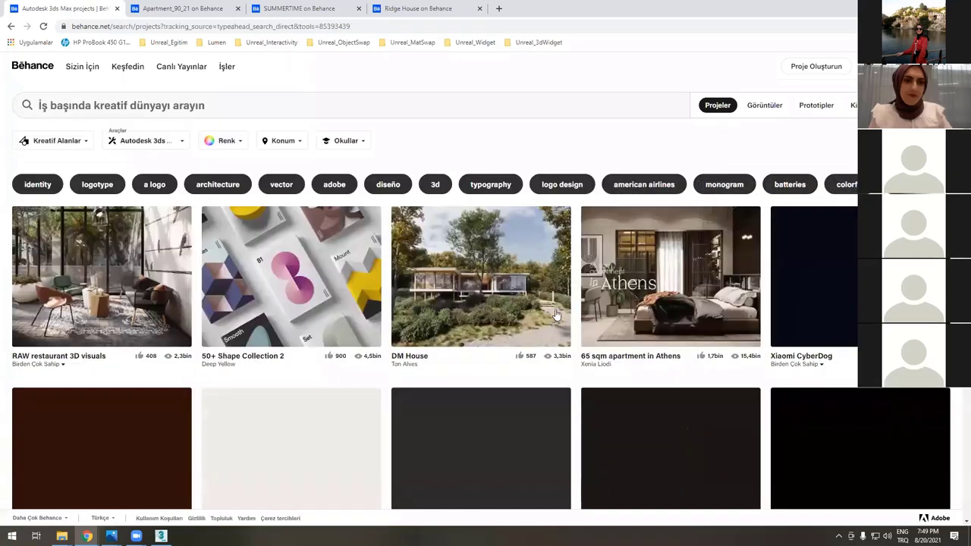
pyautogui.scroll(-2, 564, 311)
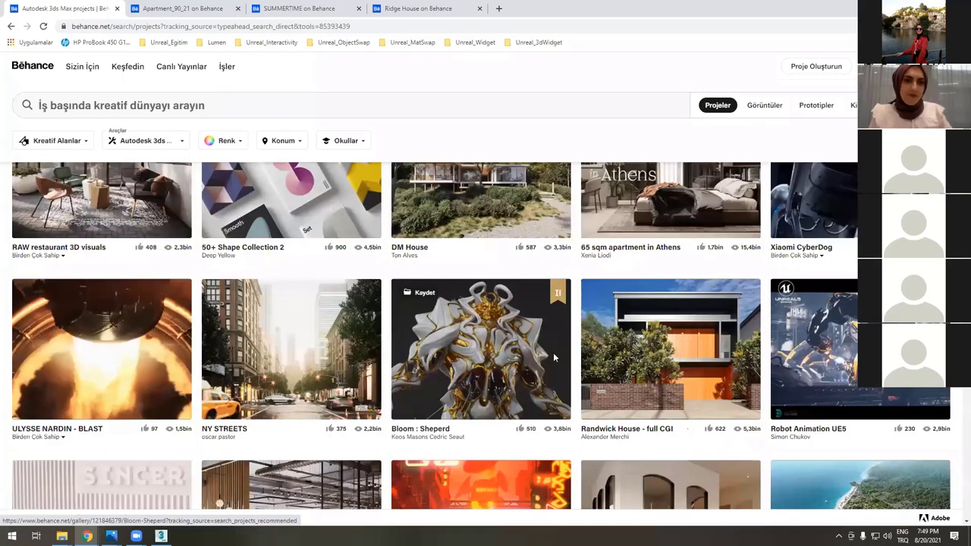
pyautogui.scroll(2, 644, 361)
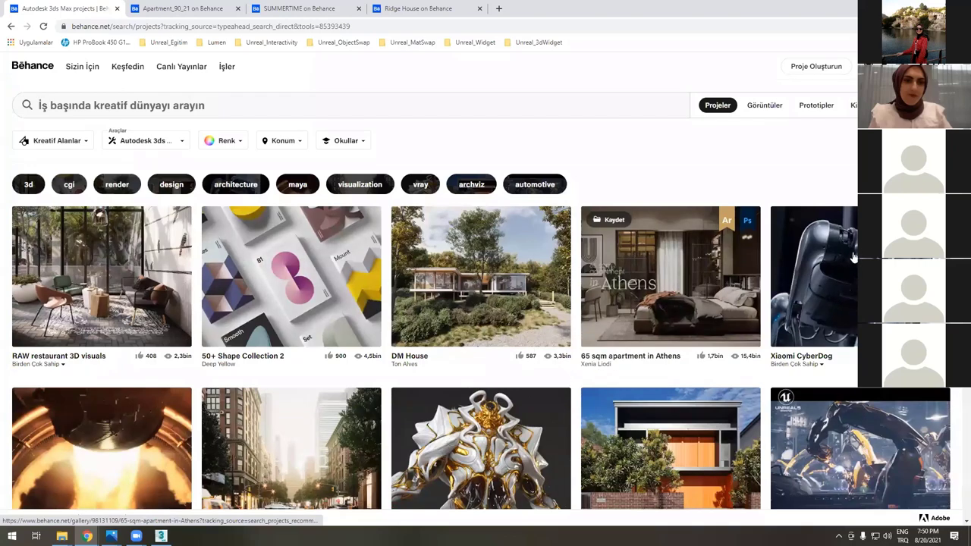
pyautogui.scroll(-1, 854, 243)
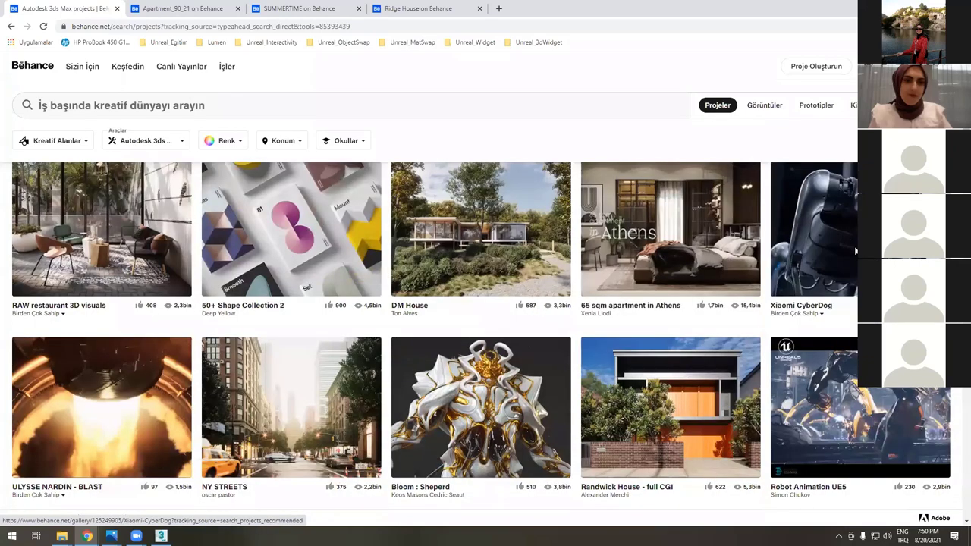
pyautogui.rightClick(854, 250)
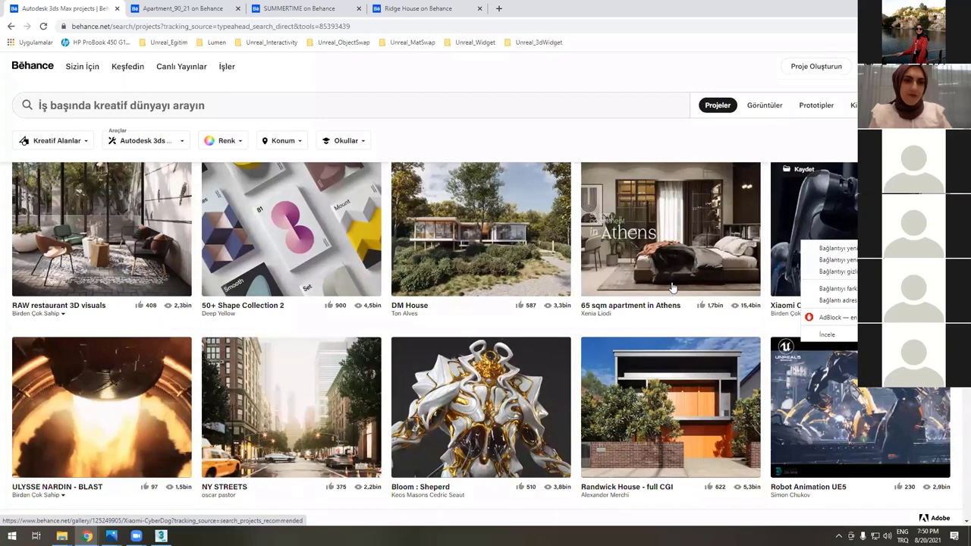
pyautogui.click(827, 261)
# - Browse further and open Advance wars tribute in a new tab
pyautogui.scroll(-1, 671, 286)
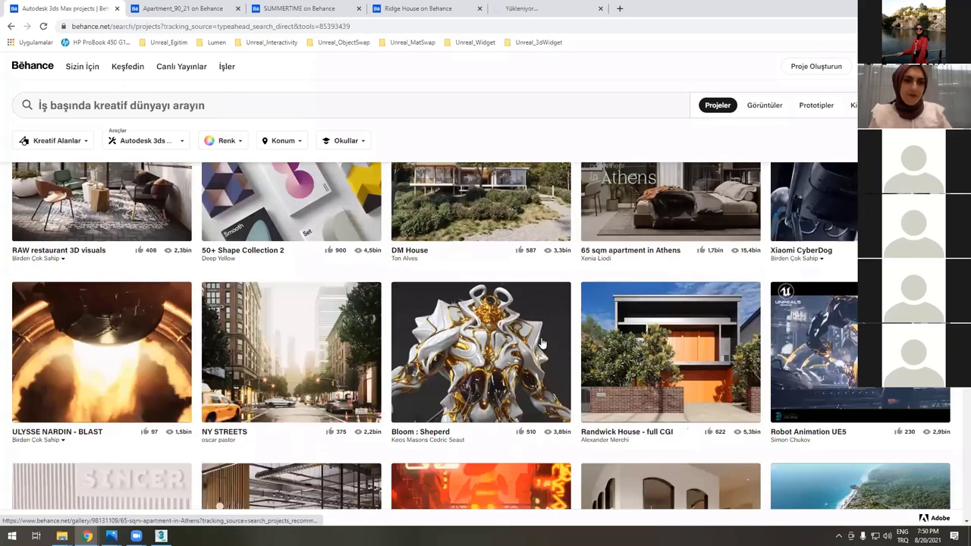
pyautogui.scroll(-2, 458, 346)
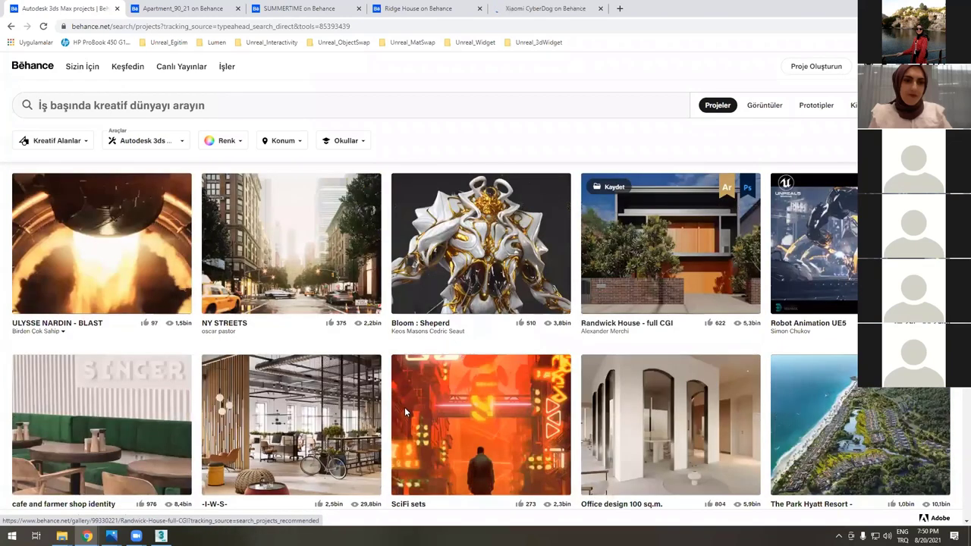
pyautogui.scroll(-3, 405, 409)
pyautogui.scroll(-3, 429, 409)
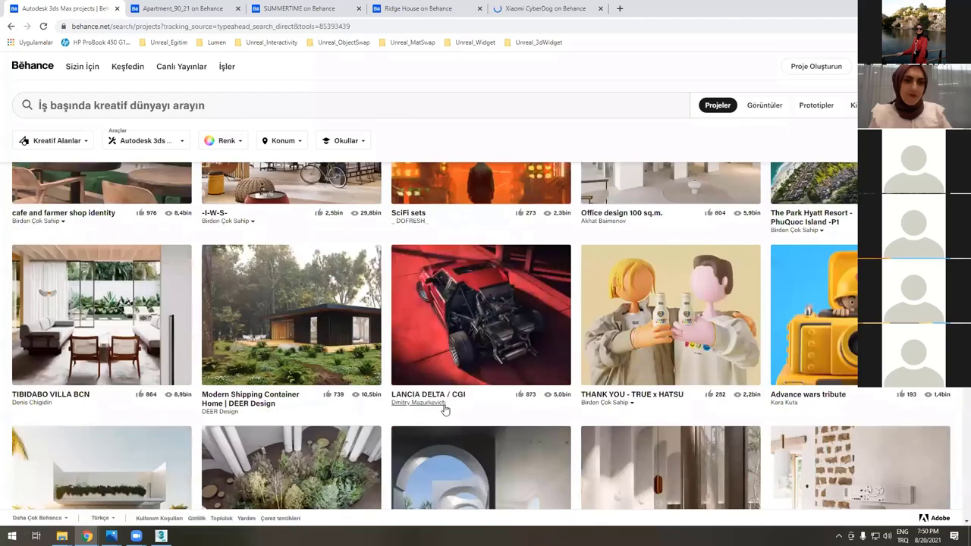
pyautogui.moveTo(443, 400)
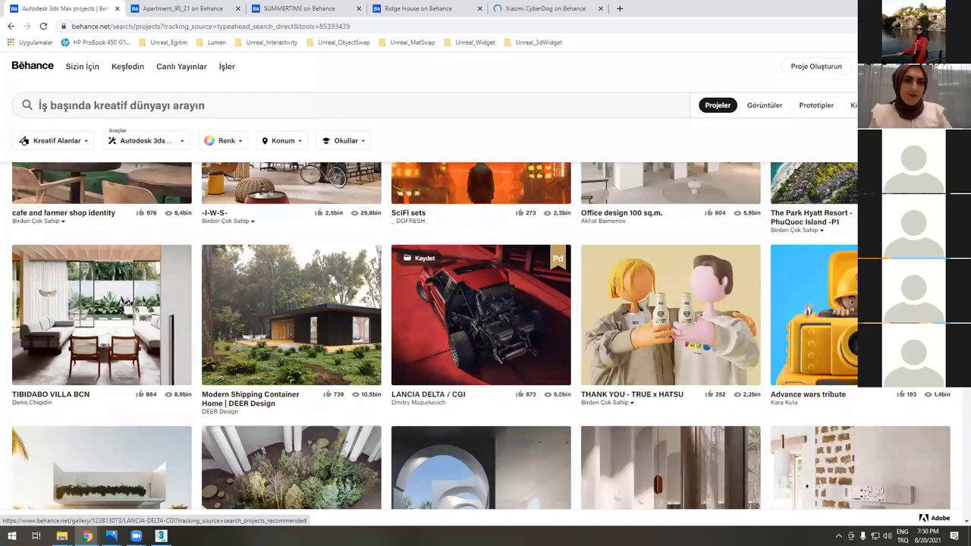
pyautogui.scroll(-1, 847, 319)
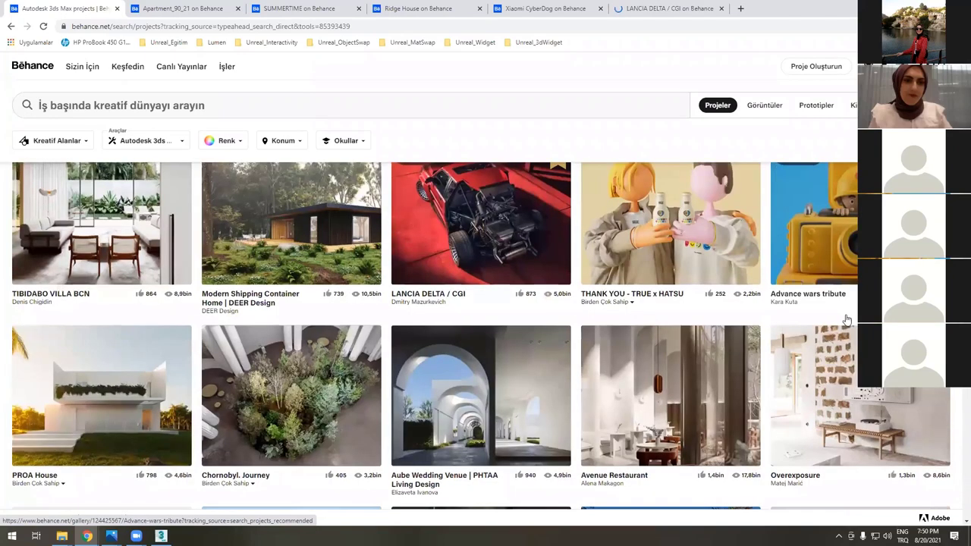
pyautogui.scroll(1, 853, 336)
pyautogui.scroll(-1, 837, 286)
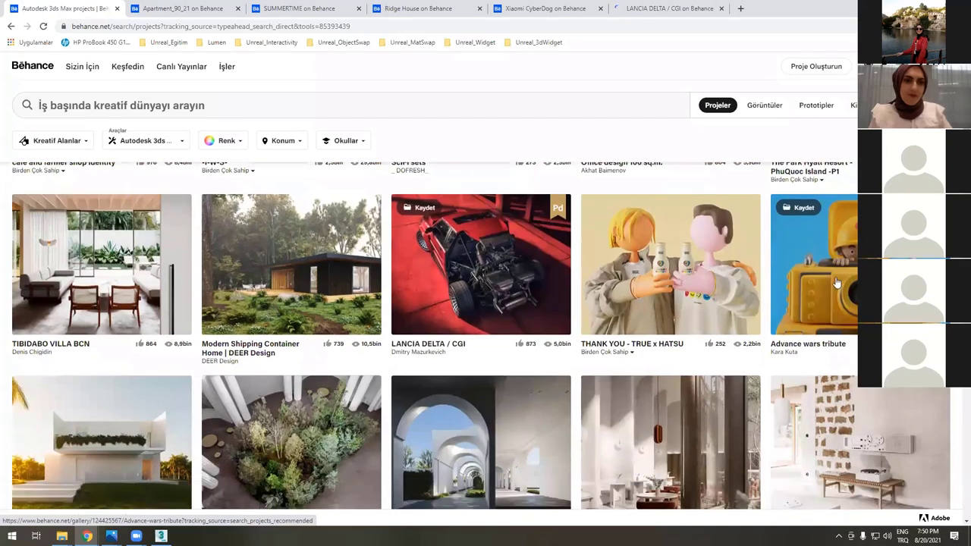
pyautogui.scroll(-3, 836, 289)
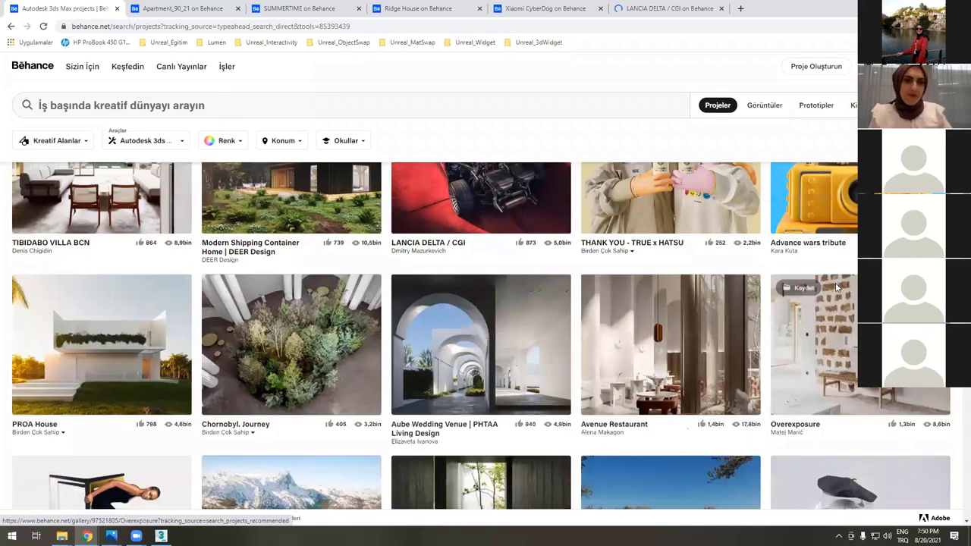
pyautogui.scroll(2, 842, 254)
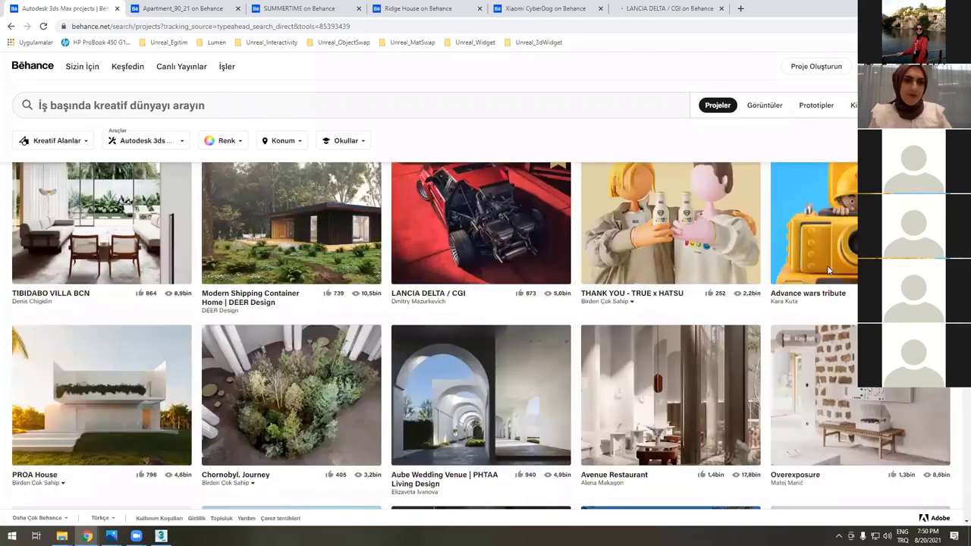
pyautogui.rightClick(802, 258)
pyautogui.press('Down')
pyautogui.press('Return')
# - Scroll through the rest of the 3ds Max results, then switch to the Apartment_90_21 tab
pyautogui.scroll(1, 629, 309)
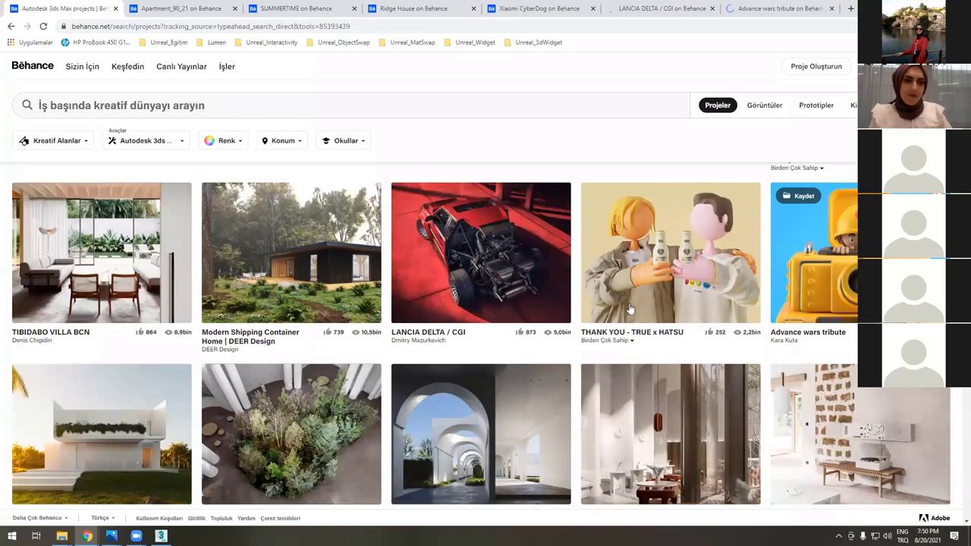
pyautogui.scroll(-5, 630, 310)
pyautogui.scroll(1, 629, 310)
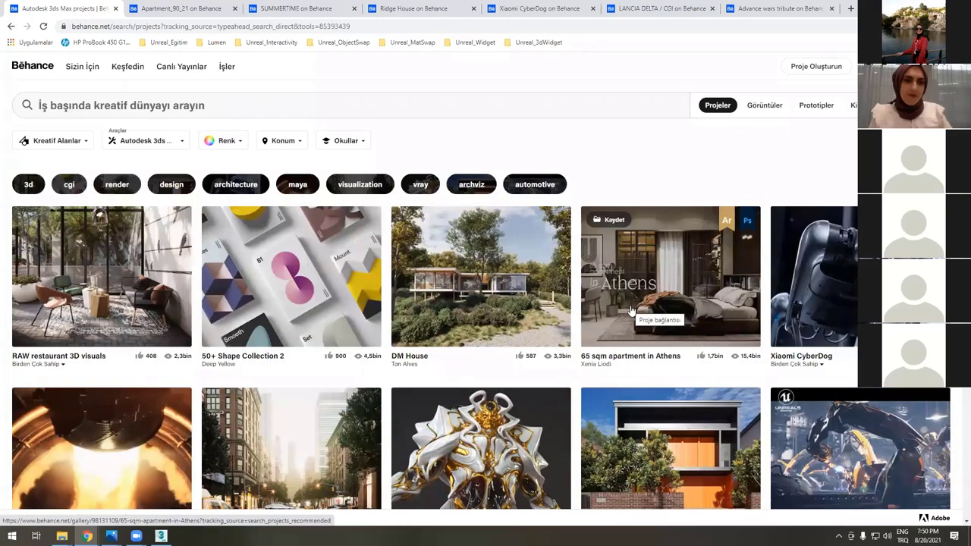
pyautogui.scroll(-4, 629, 309)
pyautogui.scroll(-3, 630, 310)
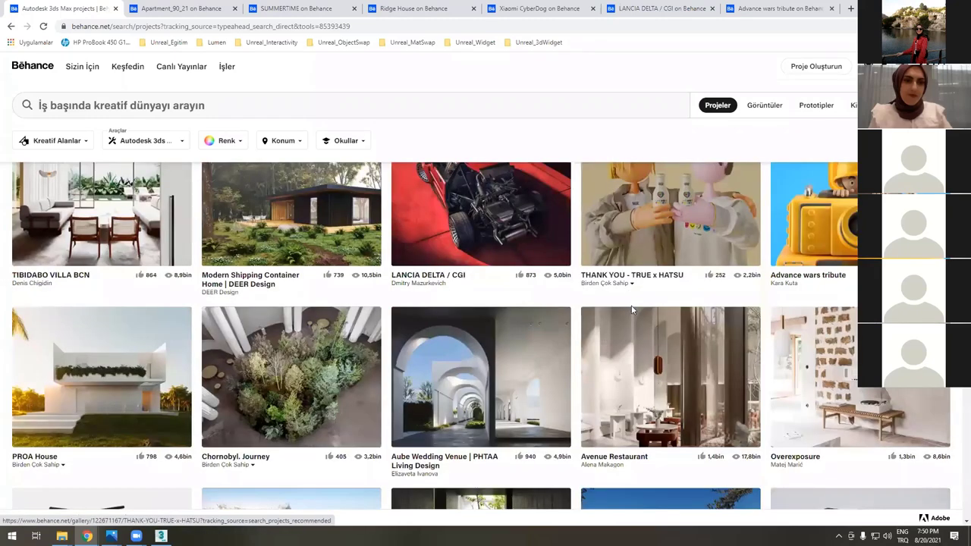
pyautogui.scroll(-3, 631, 311)
pyautogui.scroll(-1, 701, 327)
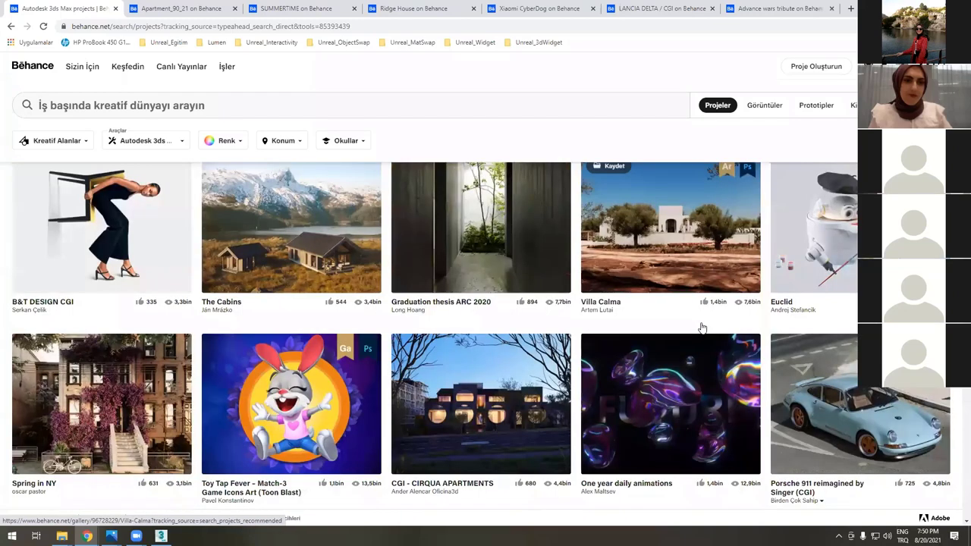
pyautogui.scroll(-2, 701, 327)
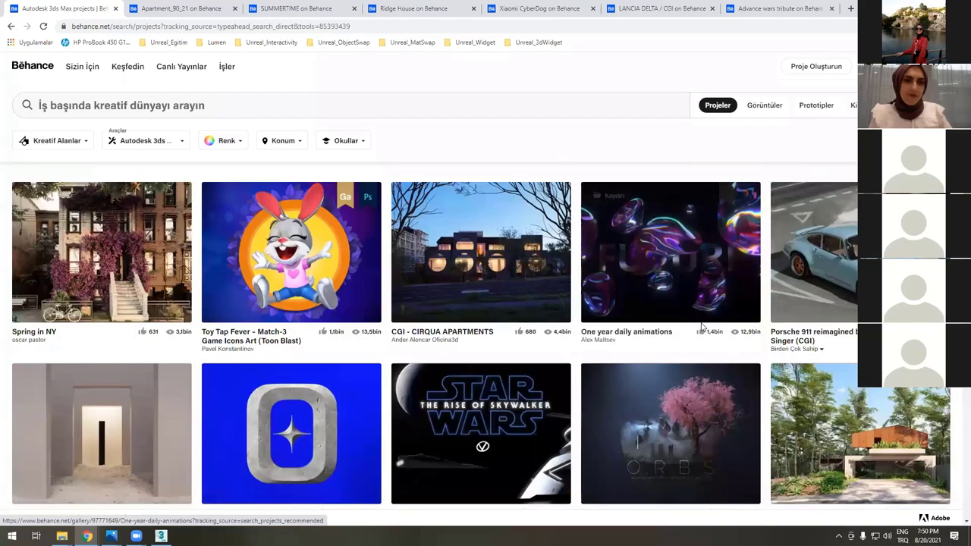
pyautogui.scroll(-5, 702, 327)
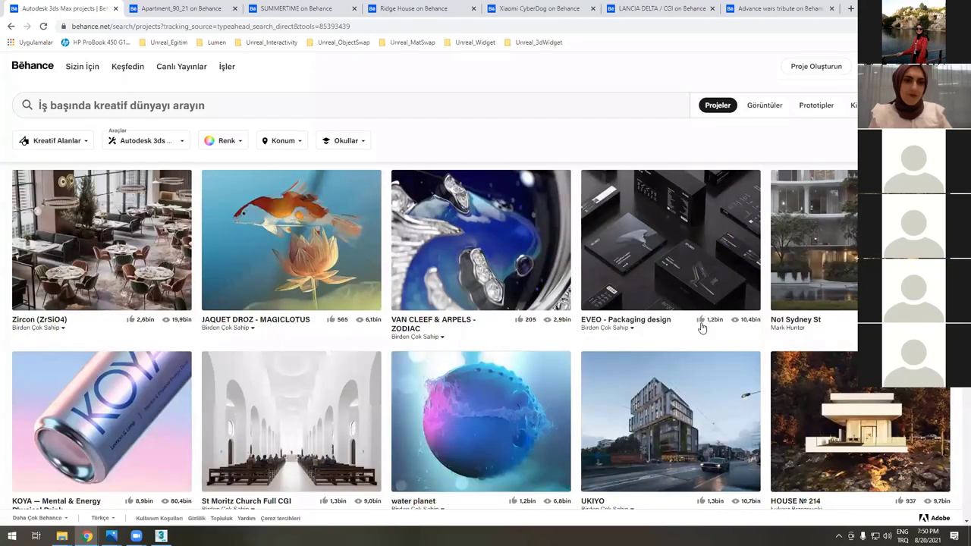
pyautogui.scroll(-4, 701, 328)
pyautogui.scroll(-2, 701, 328)
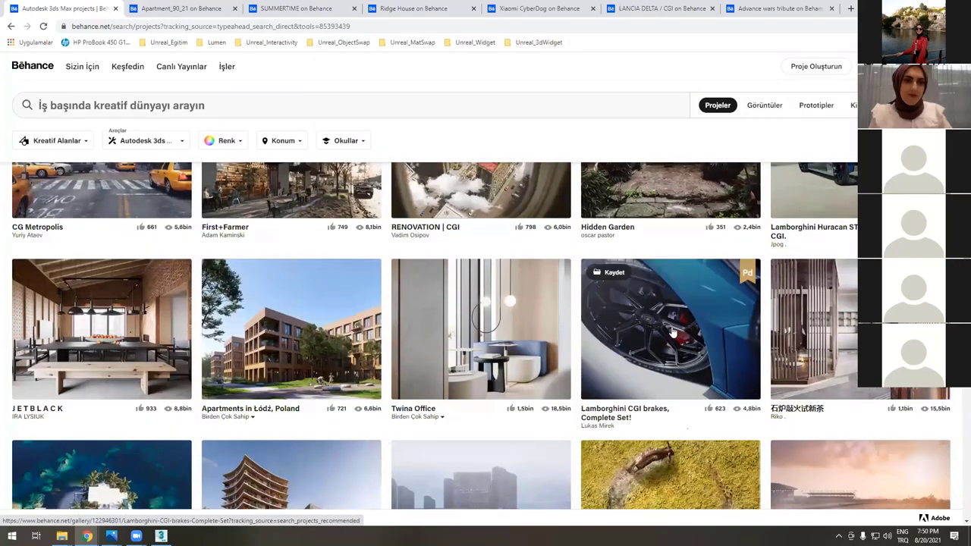
pyautogui.scroll(-1, 671, 332)
pyautogui.scroll(-1, 672, 331)
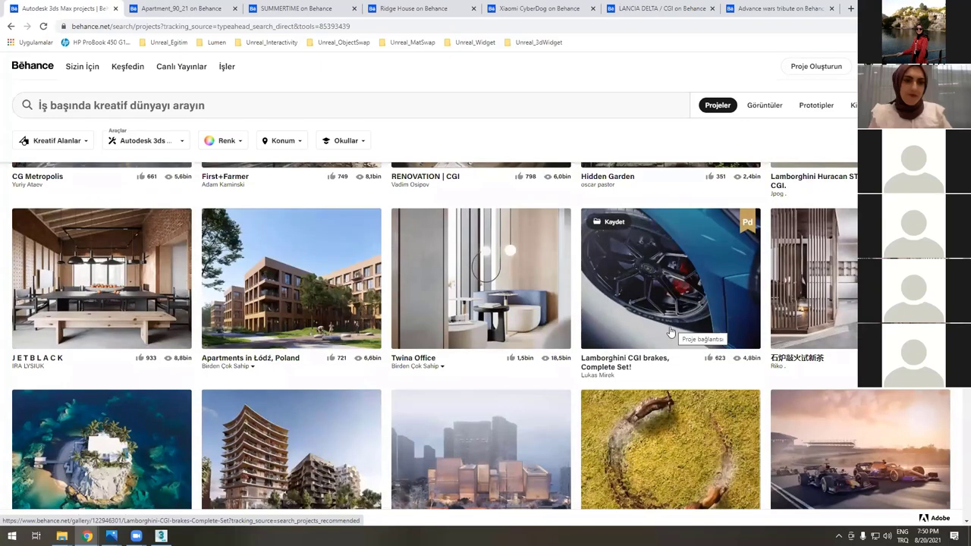
pyautogui.scroll(-1, 671, 332)
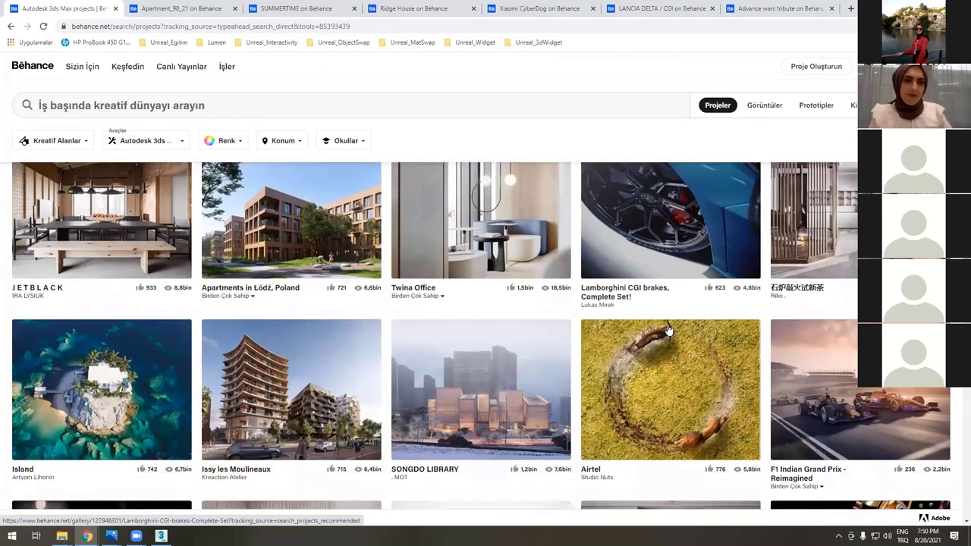
pyautogui.scroll(-1, 668, 329)
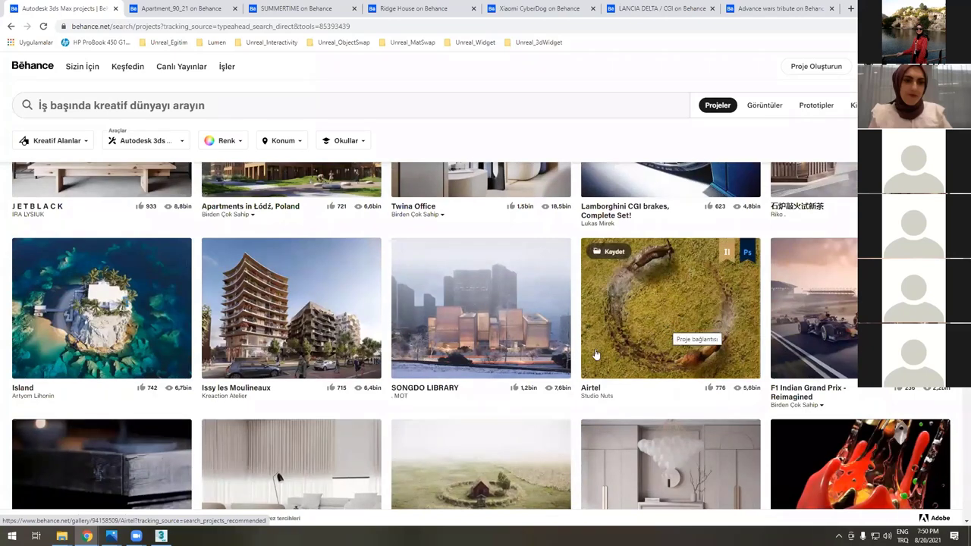
pyautogui.scroll(-1, 592, 357)
pyautogui.scroll(-1, 599, 356)
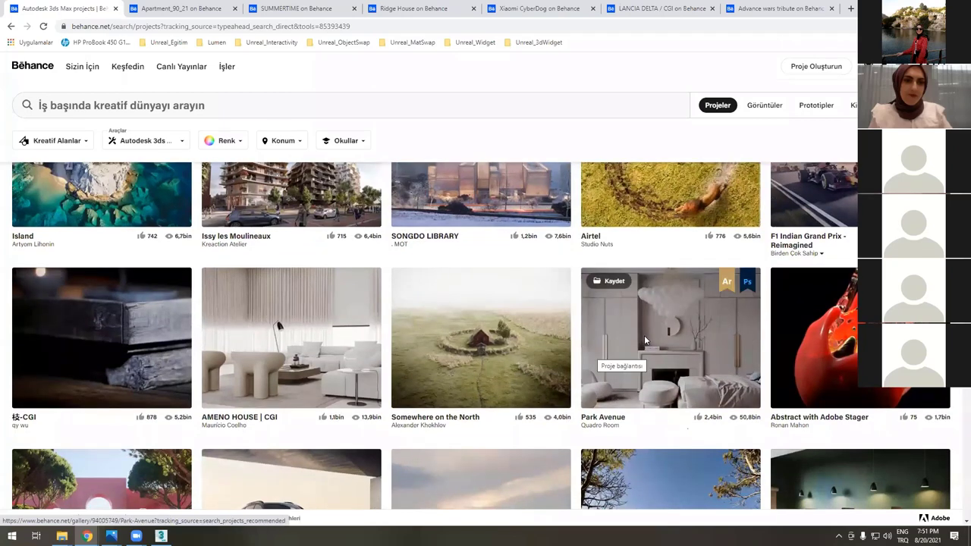
pyautogui.scroll(-2, 644, 342)
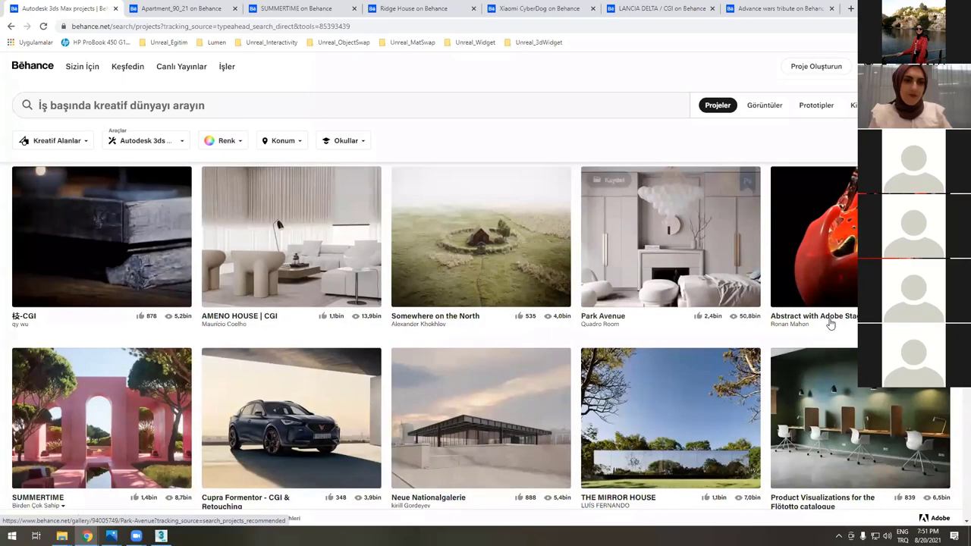
pyautogui.scroll(1, 516, 260)
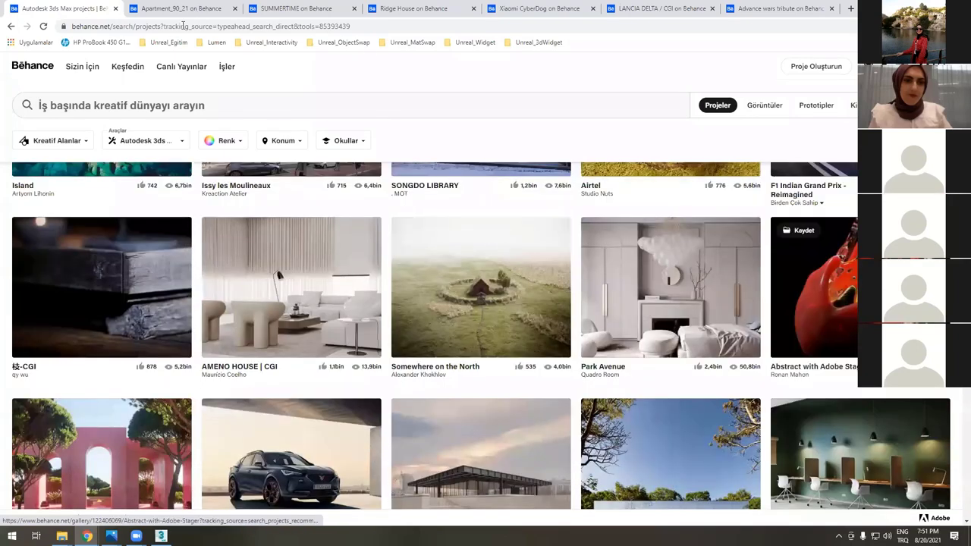
pyautogui.scroll(-3, 622, 172)
pyautogui.hotkey('ctrl', 'Tab')
pyautogui.scroll(-5, 700, 219)
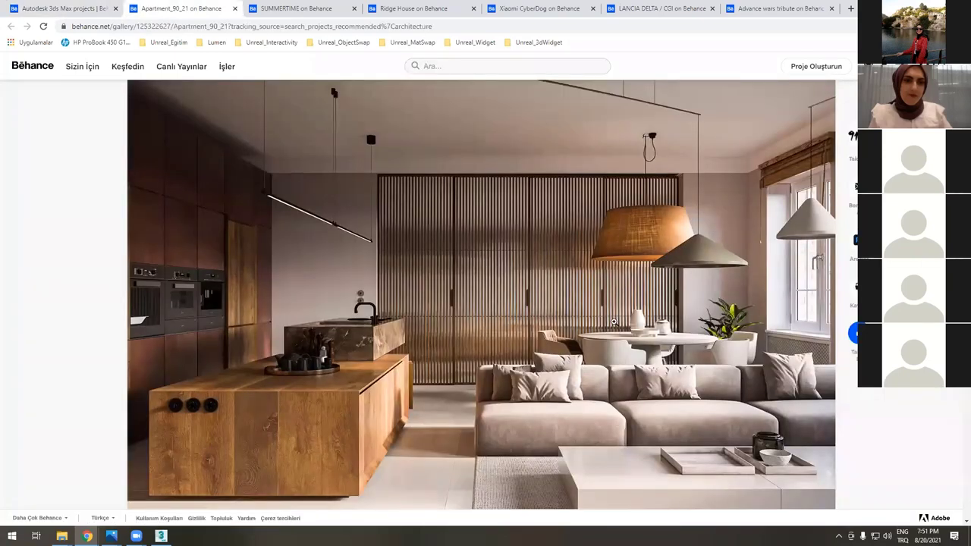
pyautogui.scroll(-1, 613, 322)
pyautogui.scroll(-2, 613, 321)
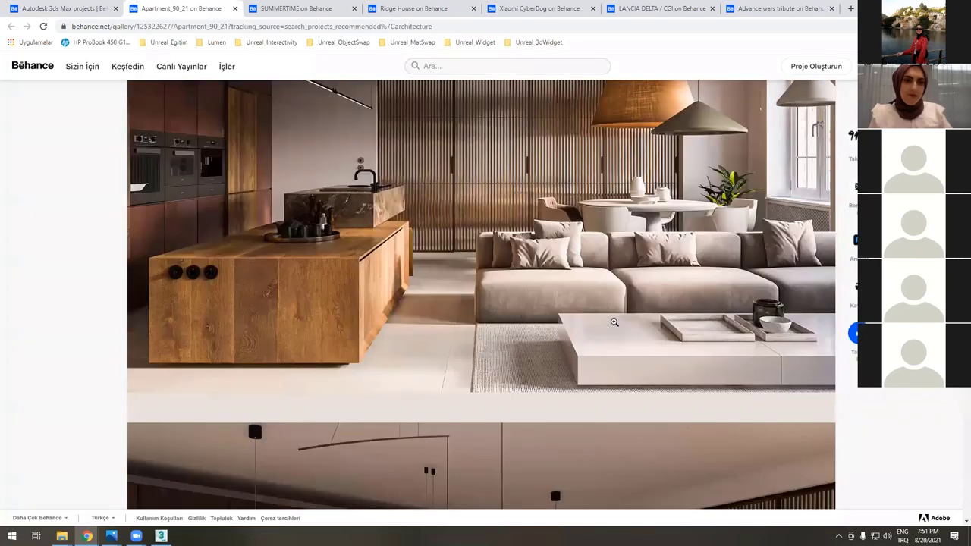
pyautogui.scroll(-1, 614, 321)
pyautogui.scroll(-5, 614, 321)
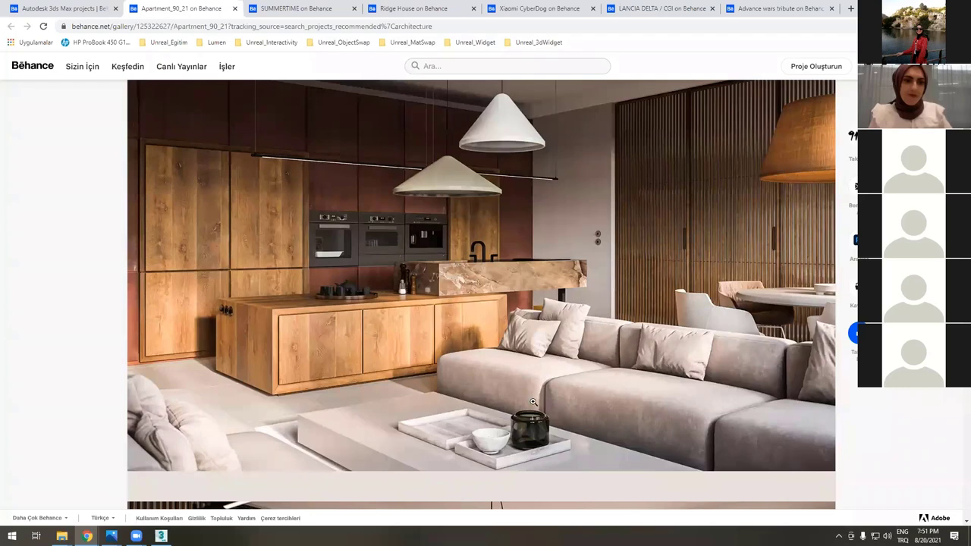
pyautogui.scroll(-1, 494, 399)
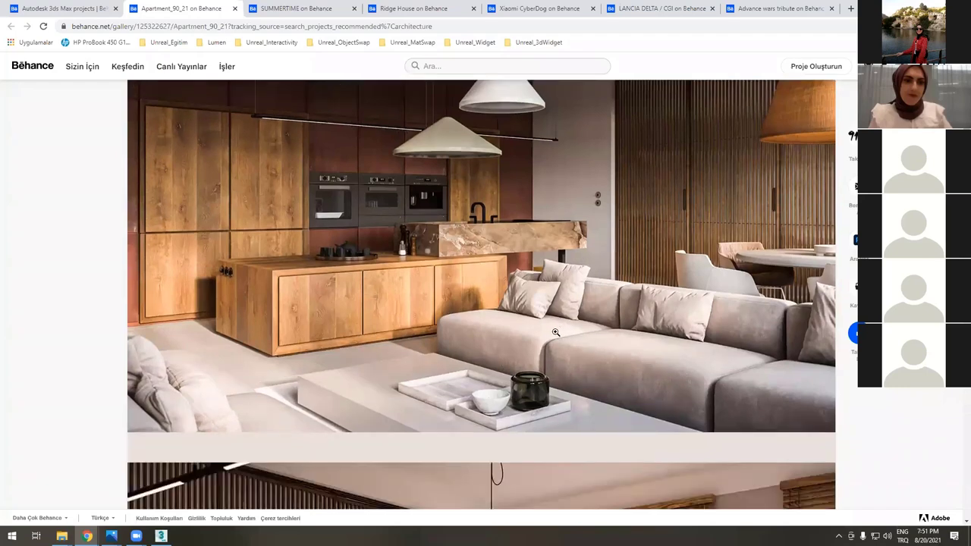
pyautogui.scroll(1, 501, 348)
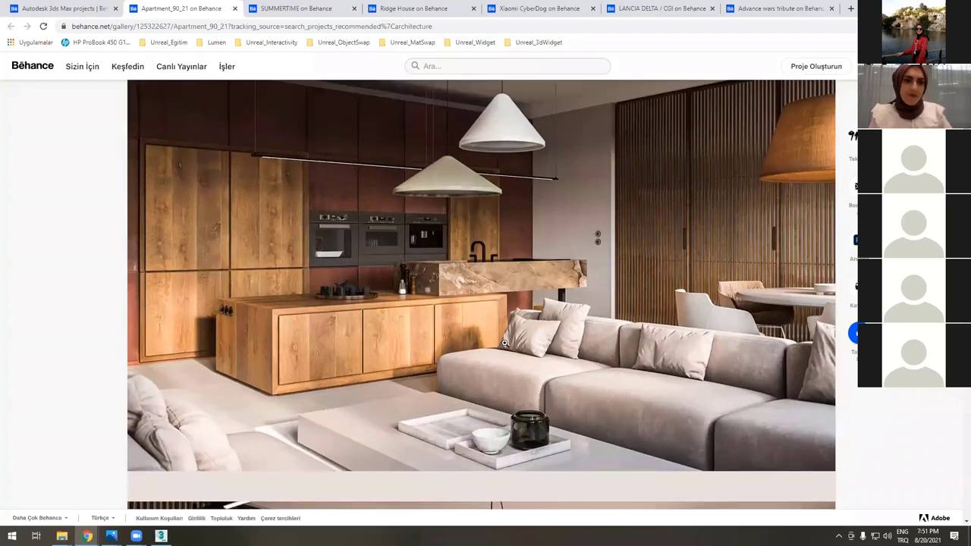
pyautogui.click(564, 329)
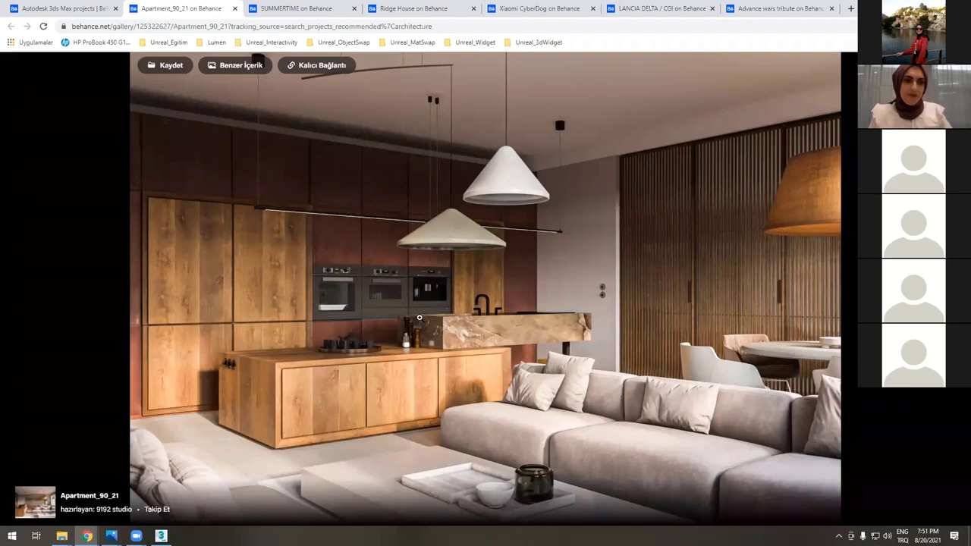
pyautogui.click(459, 345)
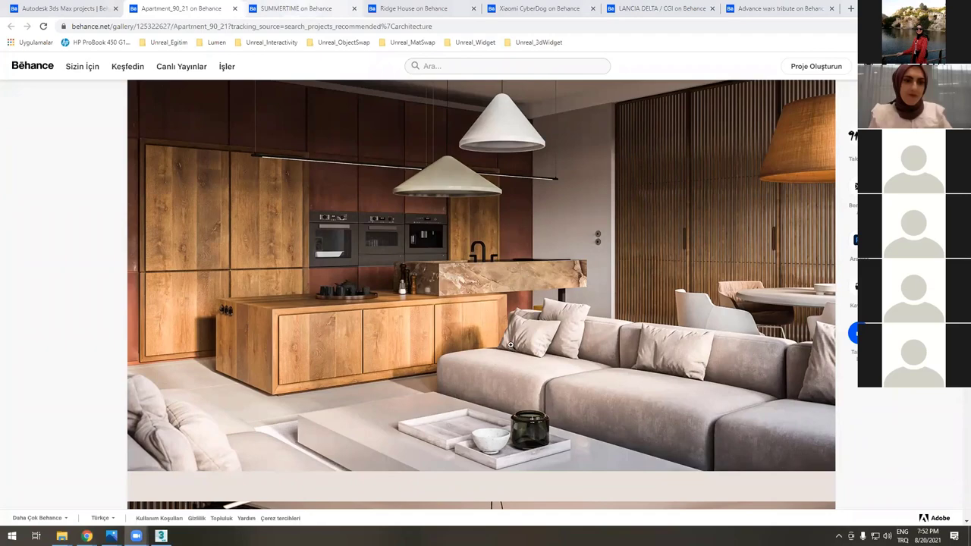
# - On the SUMMERTIME tab, view the pink arches render enlarged and zoomed, then close it
pyautogui.hotkey('ctrl', 'Tab')
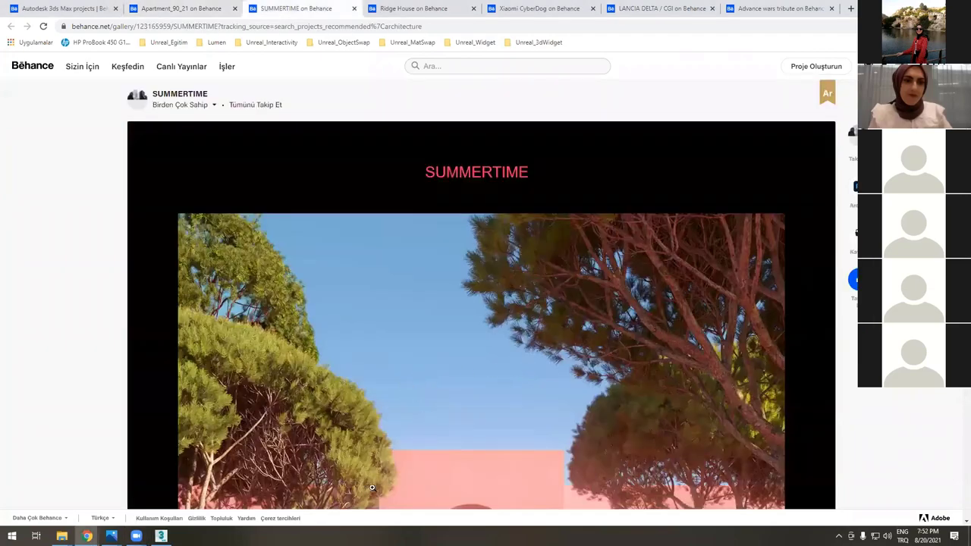
pyautogui.scroll(-3, 410, 436)
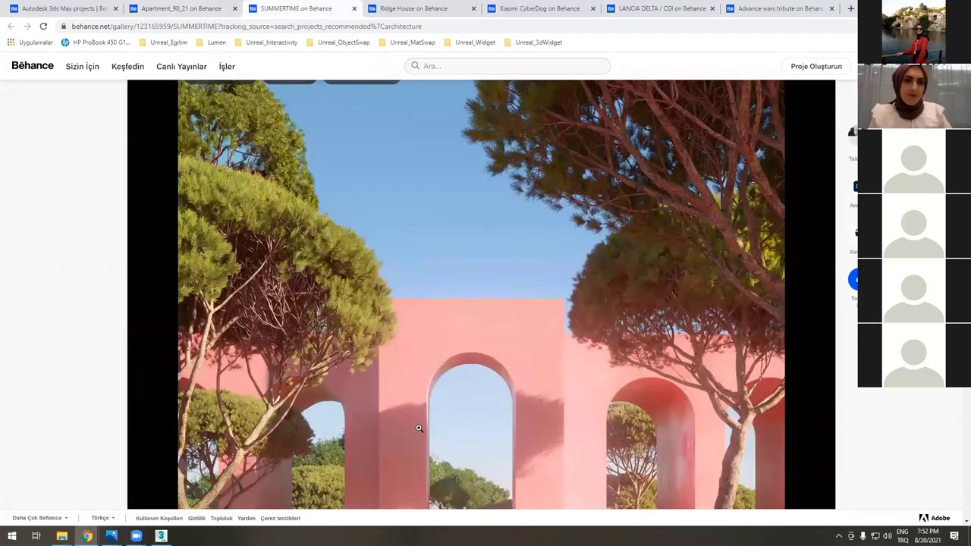
pyautogui.click(419, 432)
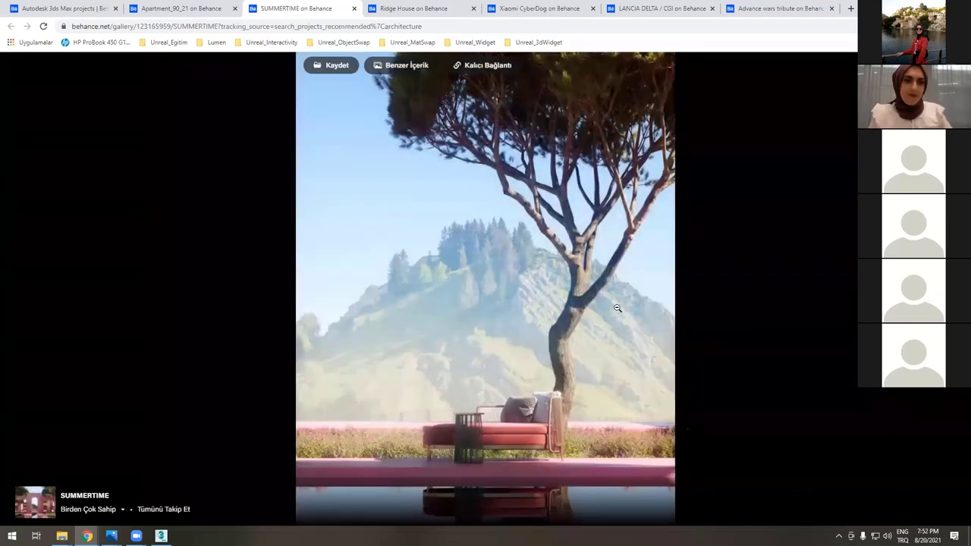
pyautogui.click(509, 334)
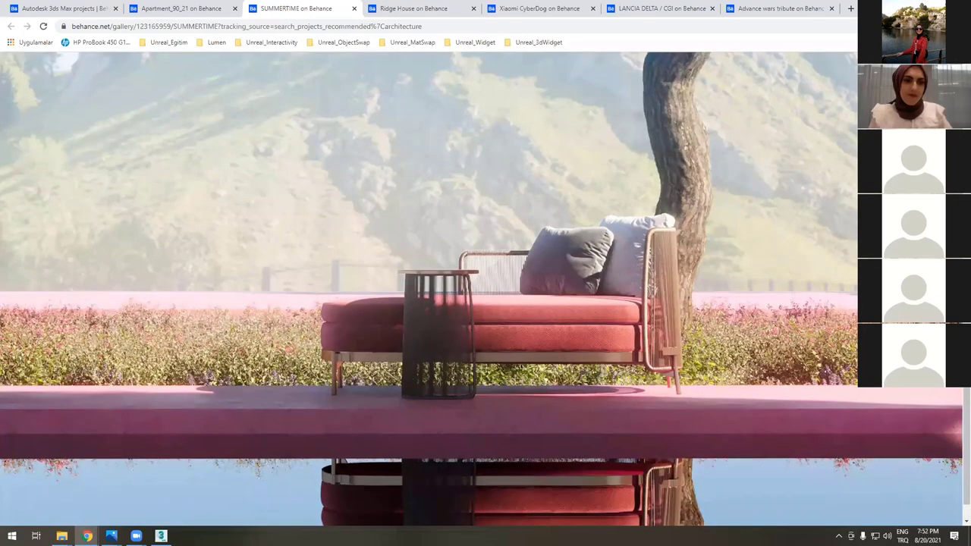
pyautogui.press('Escape')
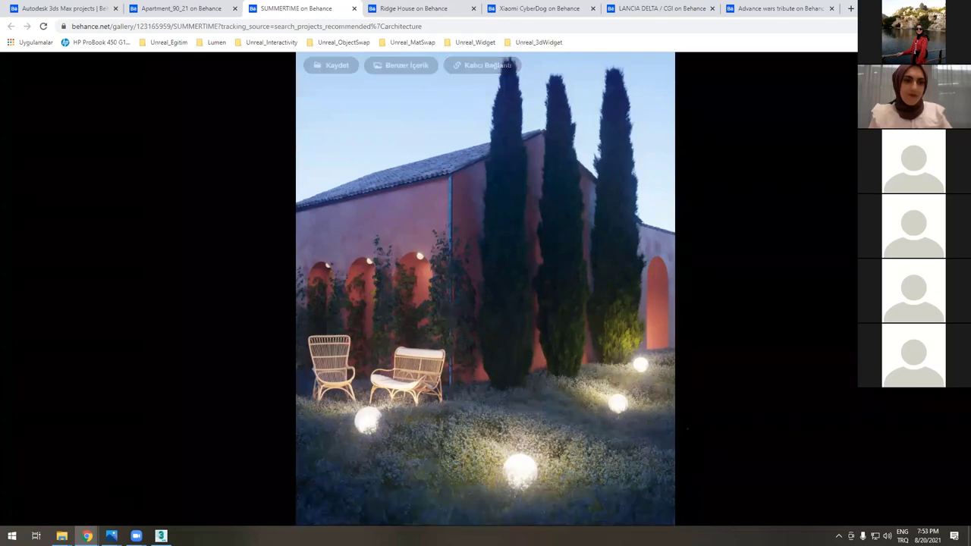
pyautogui.click(647, 264)
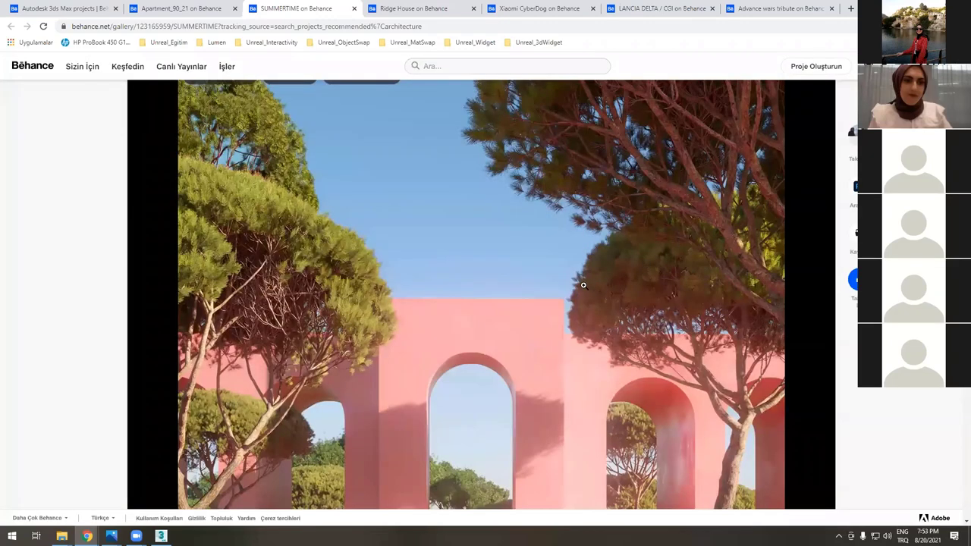
# - Scroll the SUMMERTIME project page, then move to the Ridge House tab
pyautogui.scroll(-1, 581, 303)
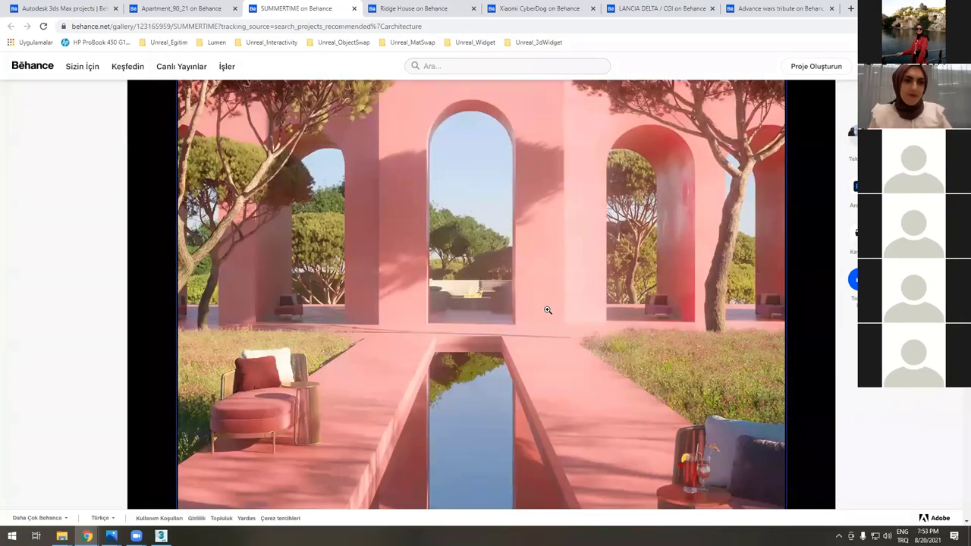
pyautogui.scroll(4, 547, 310)
pyautogui.scroll(1, 557, 307)
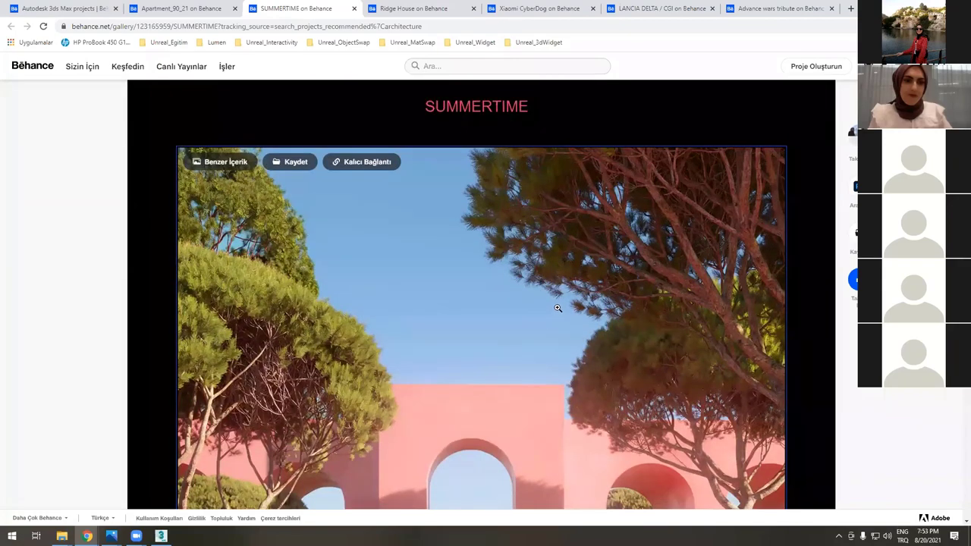
pyautogui.scroll(1, 556, 305)
pyautogui.scroll(-3, 472, 138)
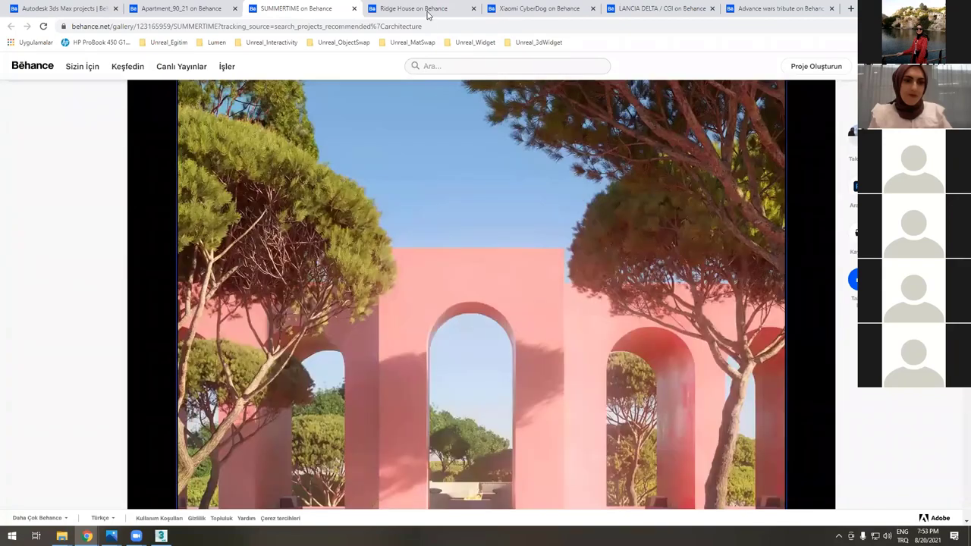
pyautogui.click(422, 15)
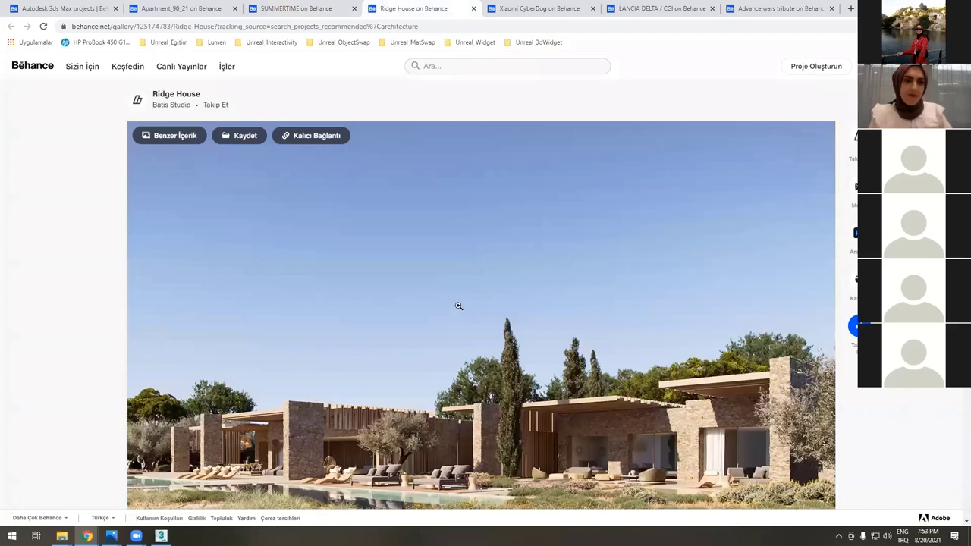
# - Scroll Ridge House, then cycle through the SUMMERTIME, Apartment_90_21, Ridge House and Xiaomi CyberDog tabs
pyautogui.scroll(-1, 457, 309)
pyautogui.scroll(-4, 430, 230)
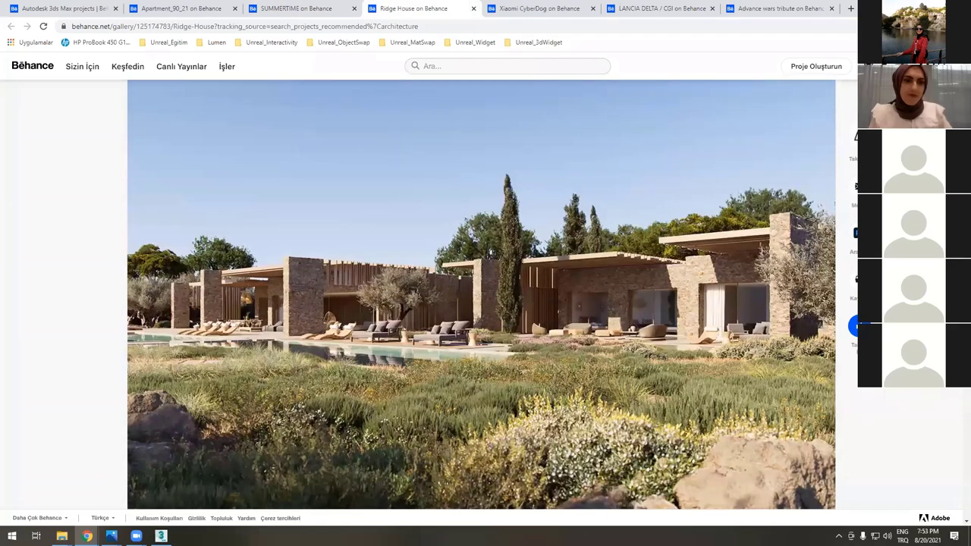
pyautogui.scroll(-2, 850, 255)
pyautogui.moveTo(856, 240)
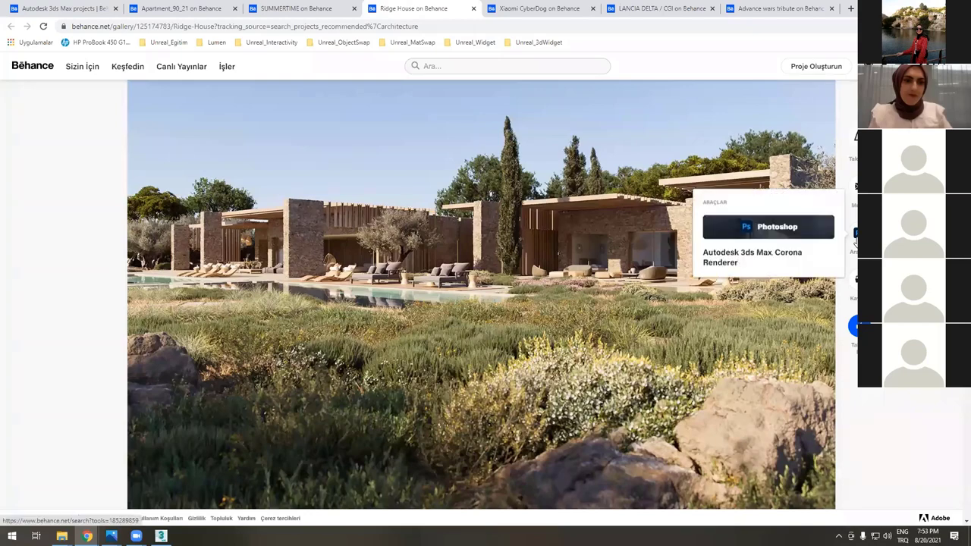
pyautogui.click(297, 9)
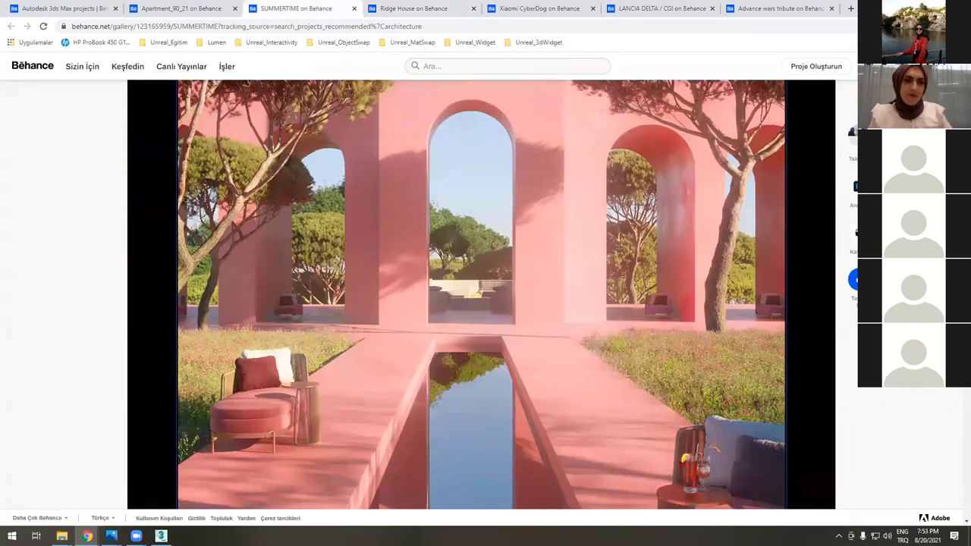
pyautogui.moveTo(853, 186)
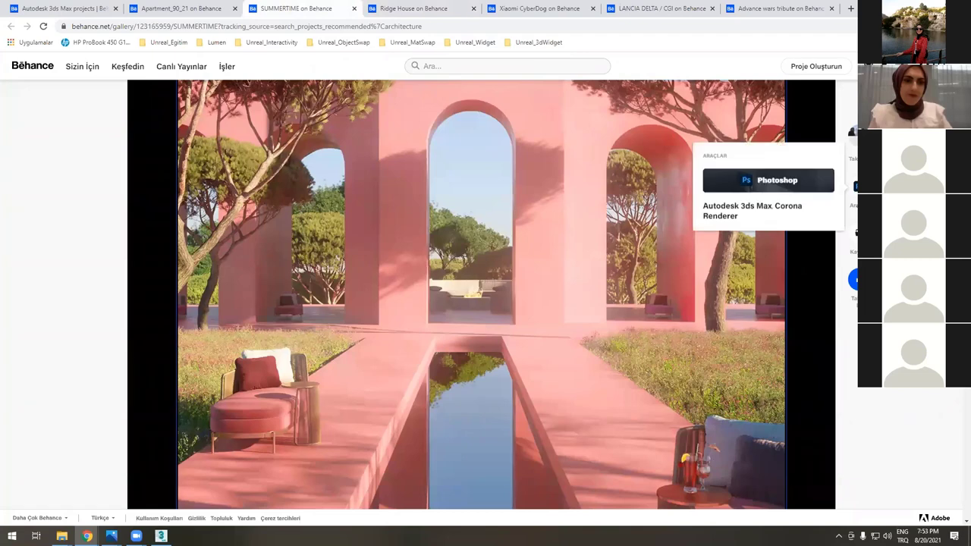
pyautogui.click(189, 8)
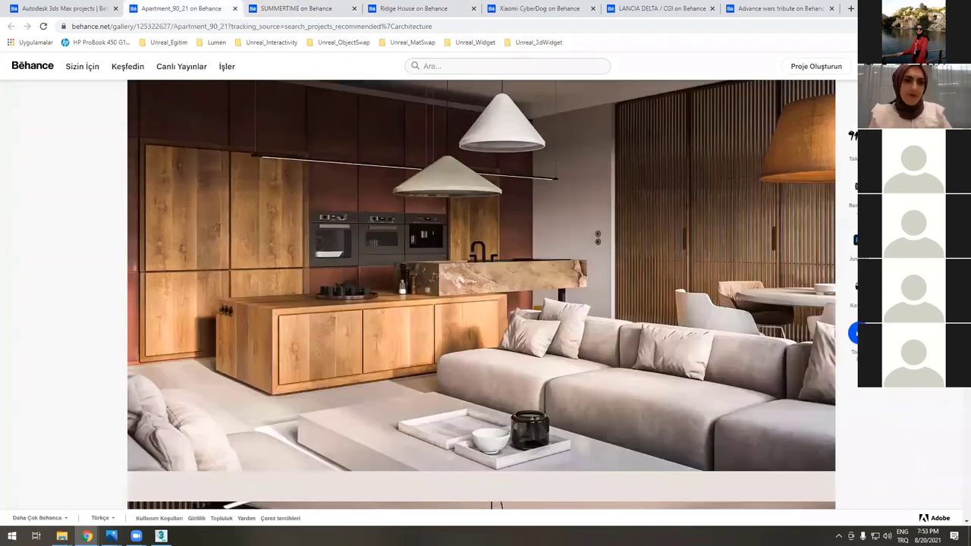
pyautogui.moveTo(855, 244)
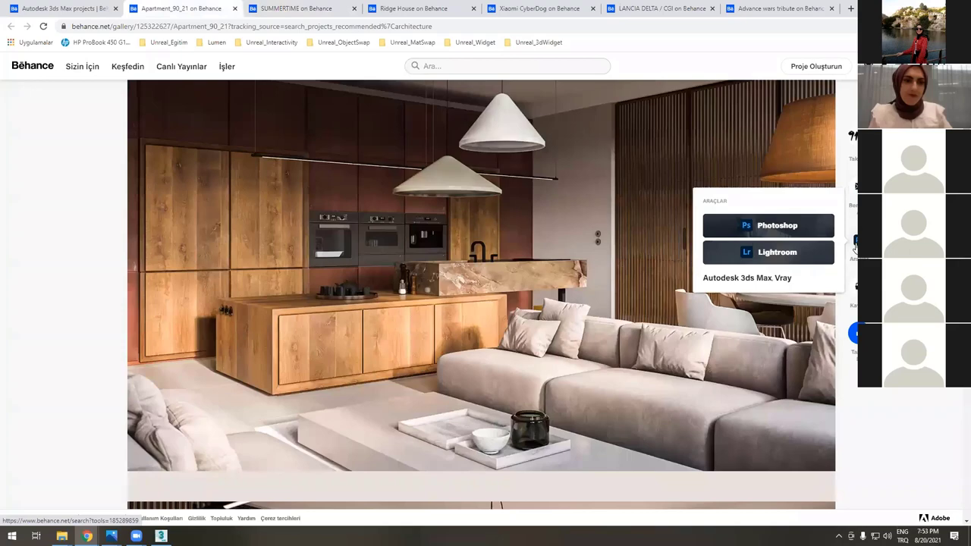
pyautogui.click(413, 9)
pyautogui.click(538, 8)
pyautogui.scroll(-6, 594, 253)
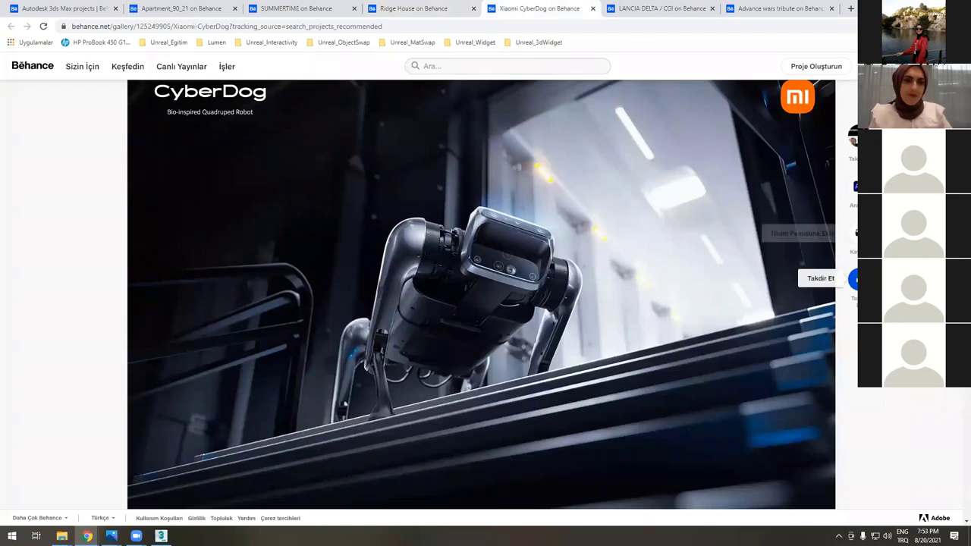
pyautogui.moveTo(855, 190)
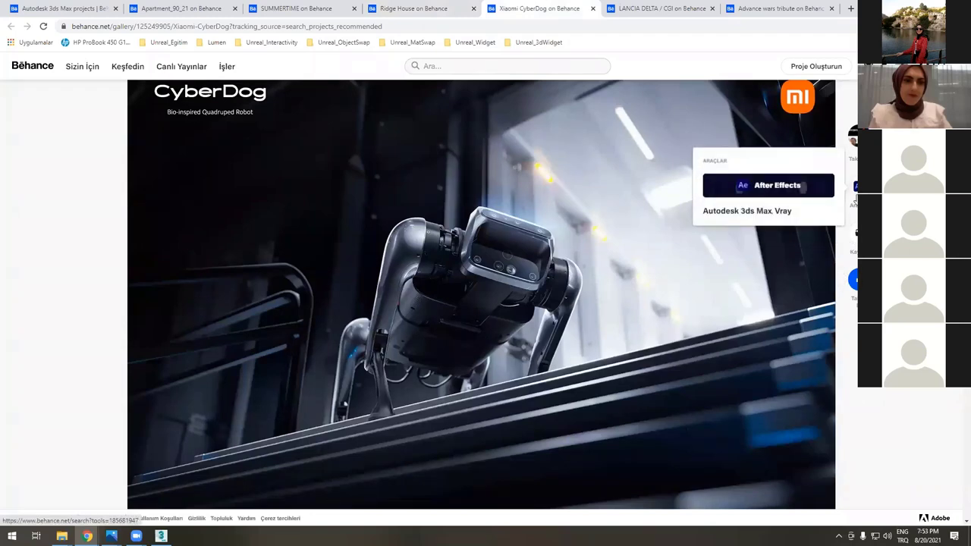
# - Open the LANCIA DELTA / CGI tab and scroll through its red race car renders
pyautogui.click(649, 8)
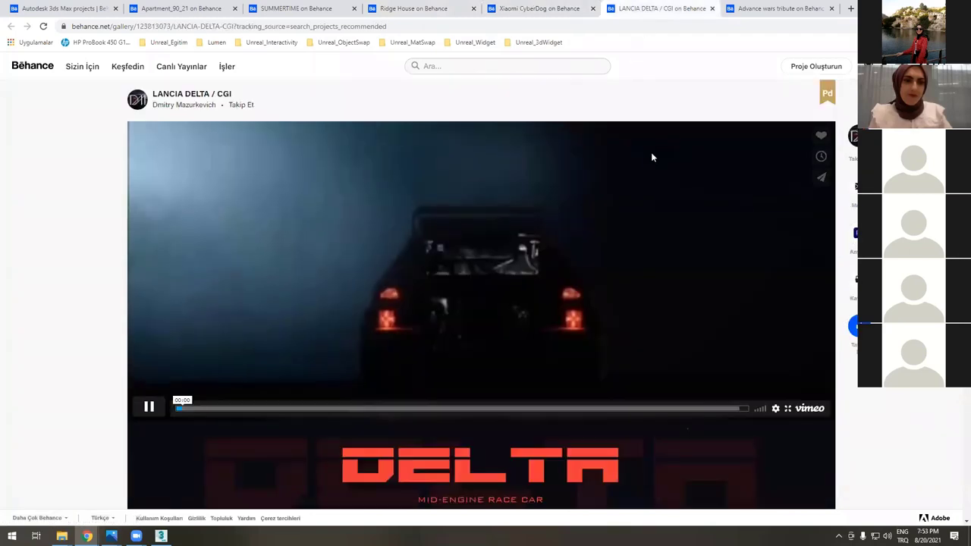
pyautogui.scroll(-5, 615, 279)
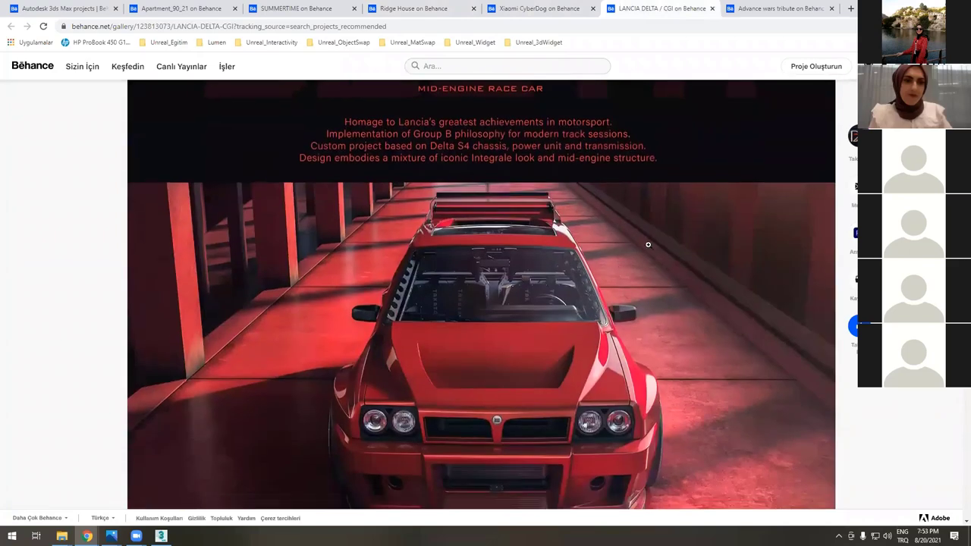
pyautogui.scroll(-2, 586, 249)
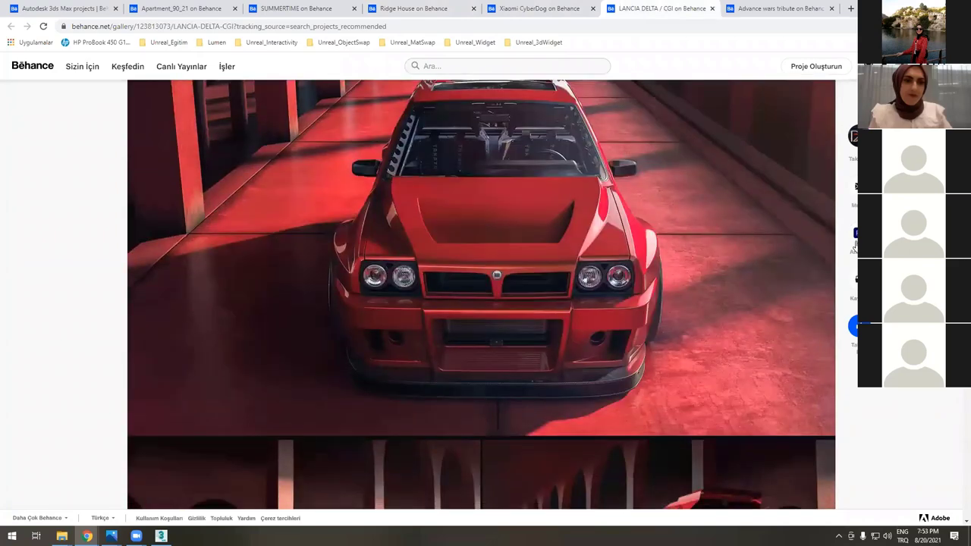
pyautogui.moveTo(855, 244)
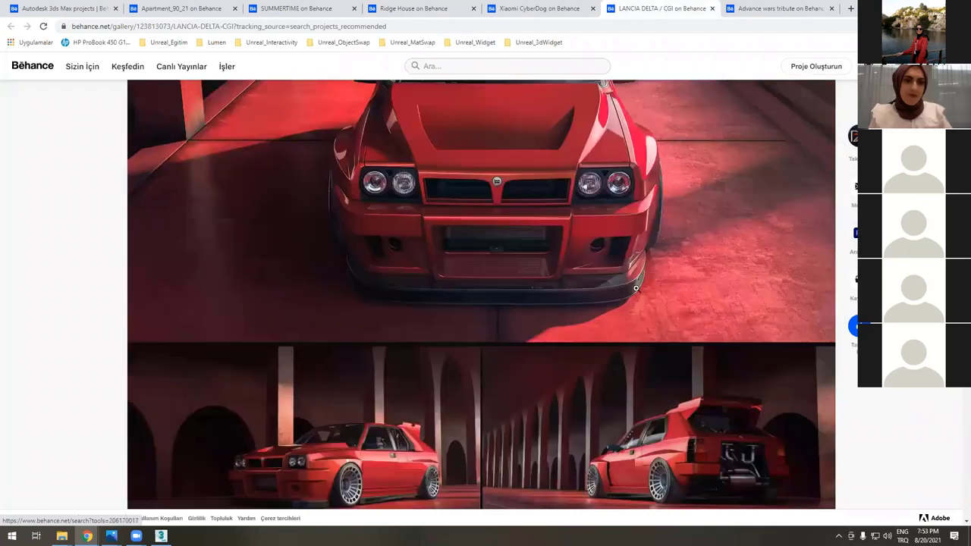
pyautogui.scroll(-1, 652, 290)
pyautogui.scroll(-2, 606, 291)
pyautogui.scroll(1, 602, 292)
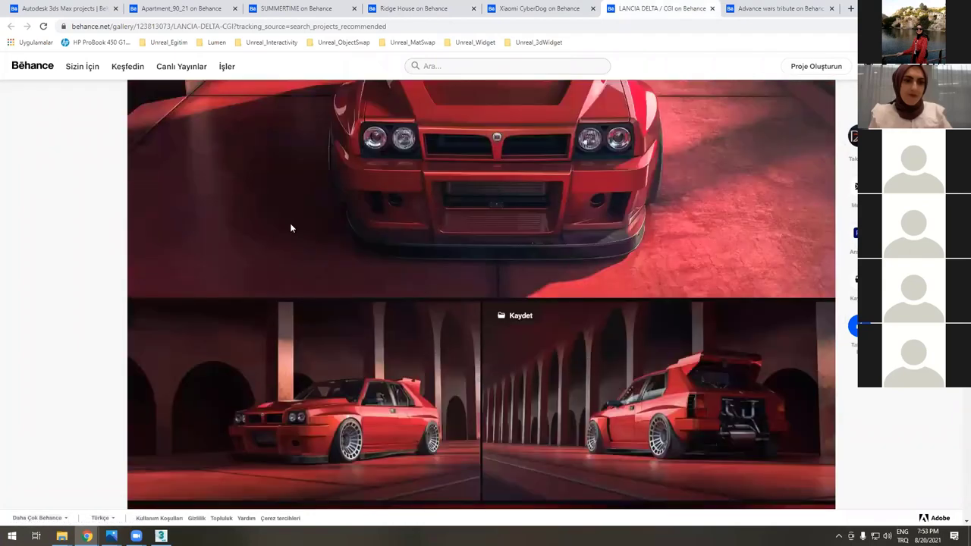
pyautogui.scroll(4, 198, 271)
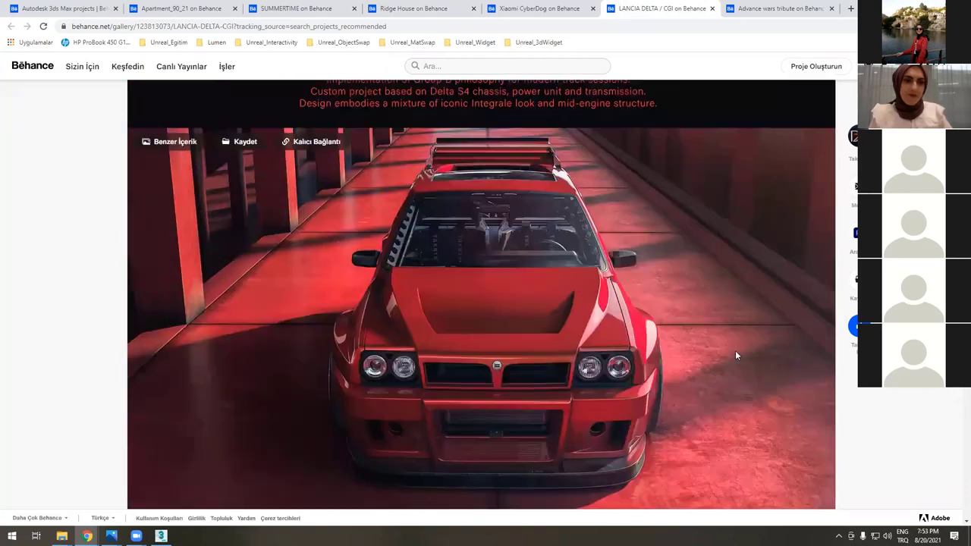
pyautogui.scroll(1, 695, 83)
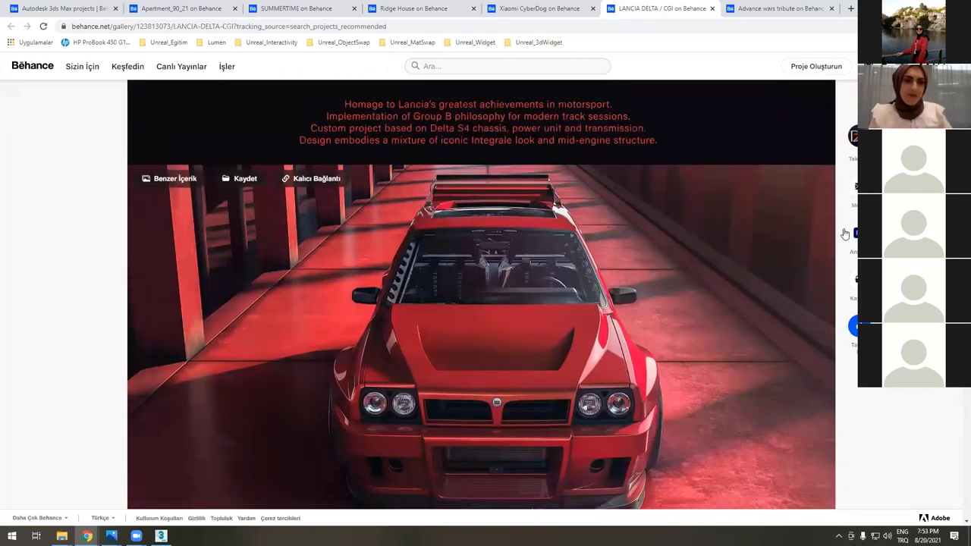
pyautogui.scroll(5, 695, 83)
pyautogui.scroll(1, 485, 327)
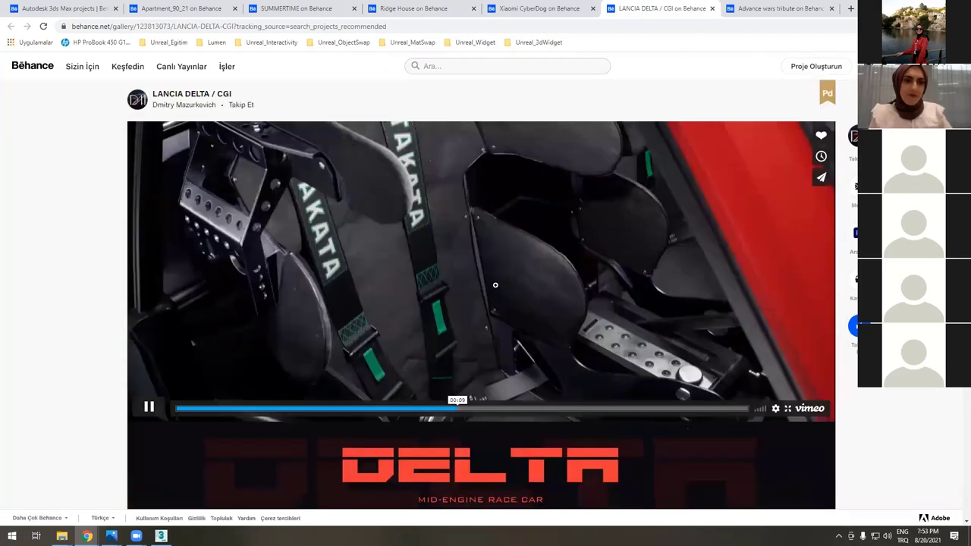
# - Check Advance wars tribute, revisit the 3ds Max results and SUMMERTIME, then return to the slides
pyautogui.hotkey('ctrl', 'Tab')
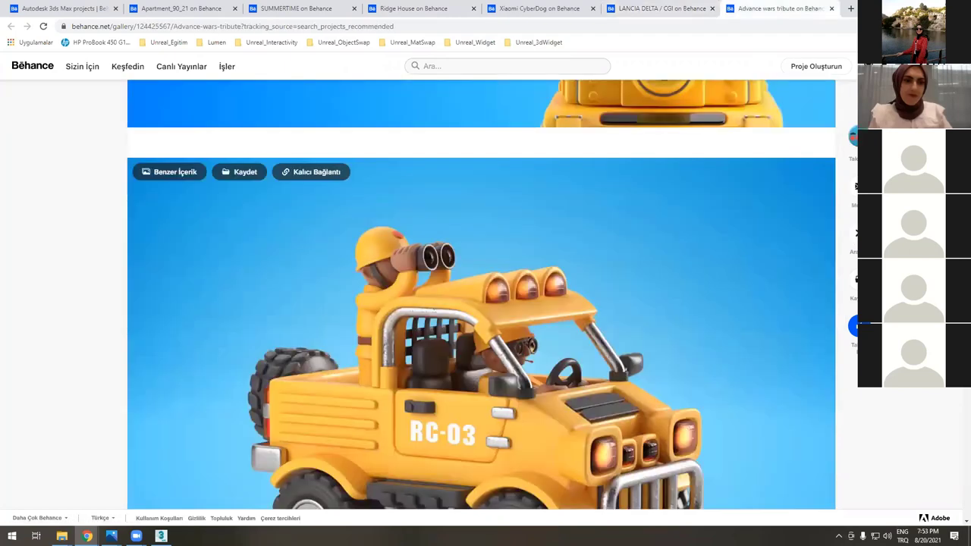
pyautogui.scroll(-1, 481, 294)
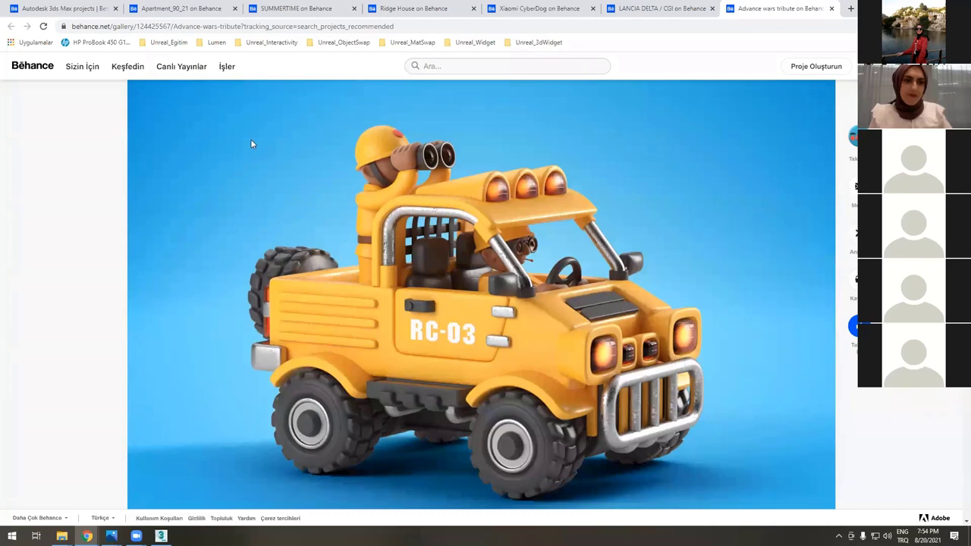
pyautogui.hotkey('ctrl', '1')
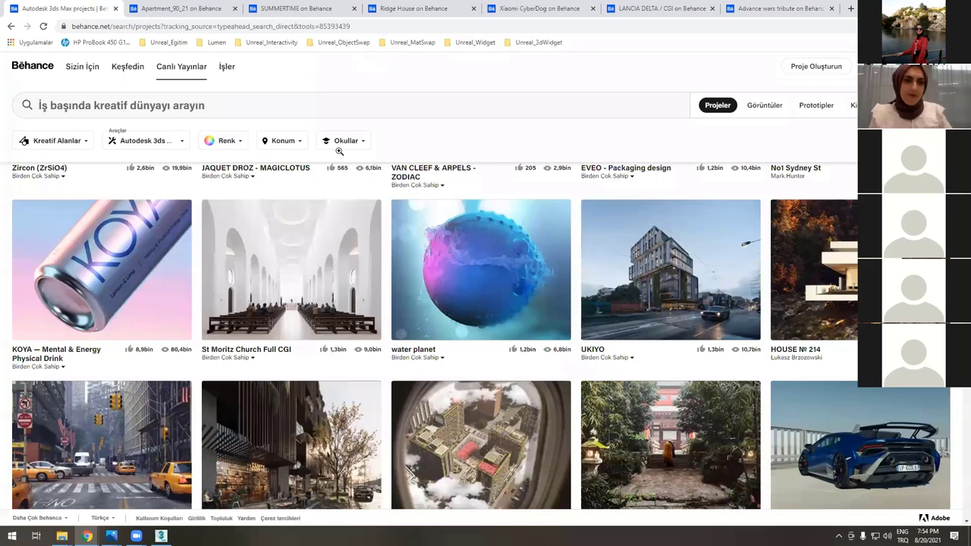
pyautogui.hotkey('ctrl', '3')
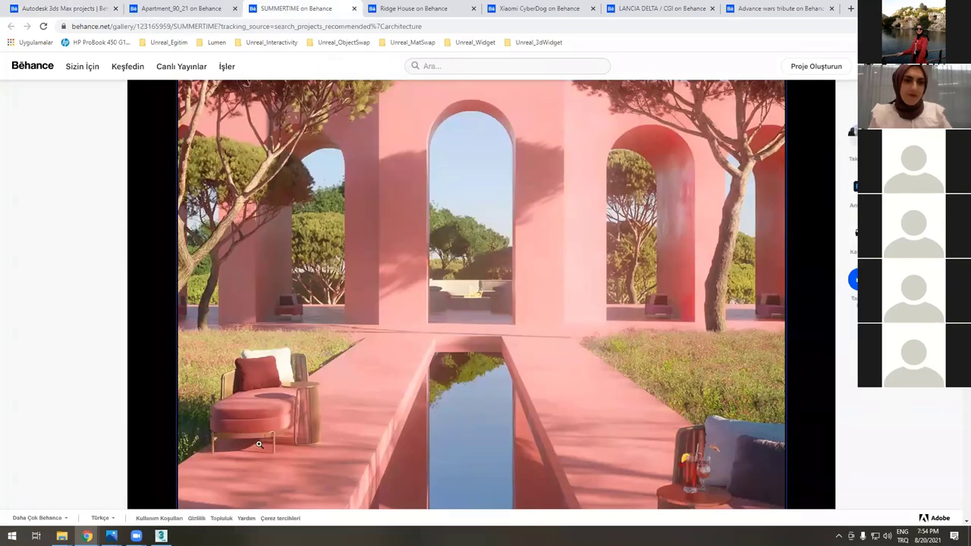
pyautogui.moveTo(111, 536)
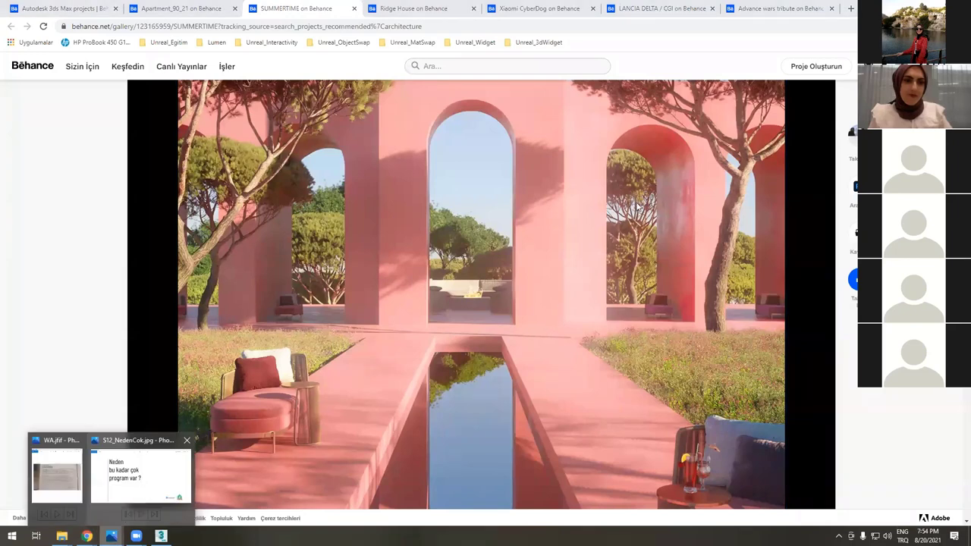
pyautogui.hotkey('alt', 'Tab')
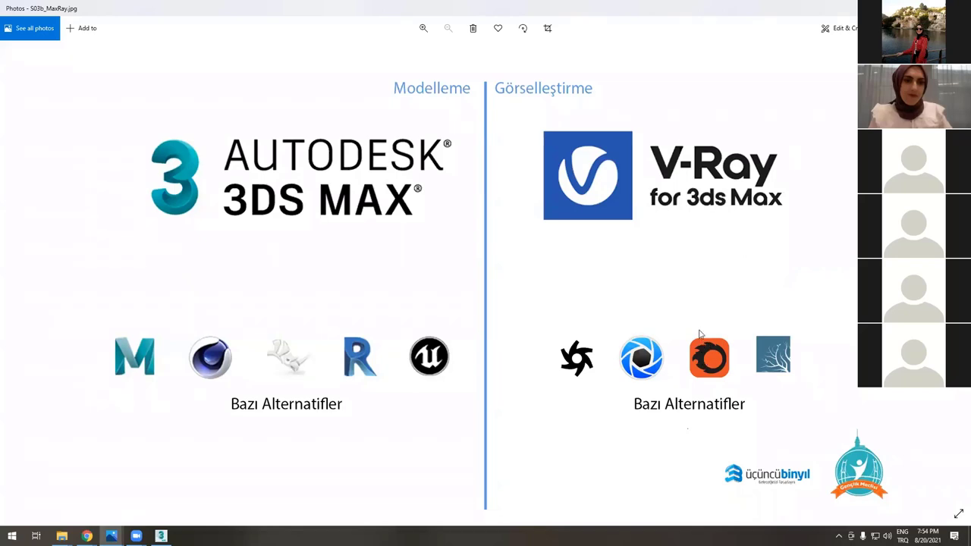
# - Leave the S03b_MaxRay.jpg slide and return to the SUMMERTIME project in Chrome
pyautogui.hotkey('alt', 'Tab')
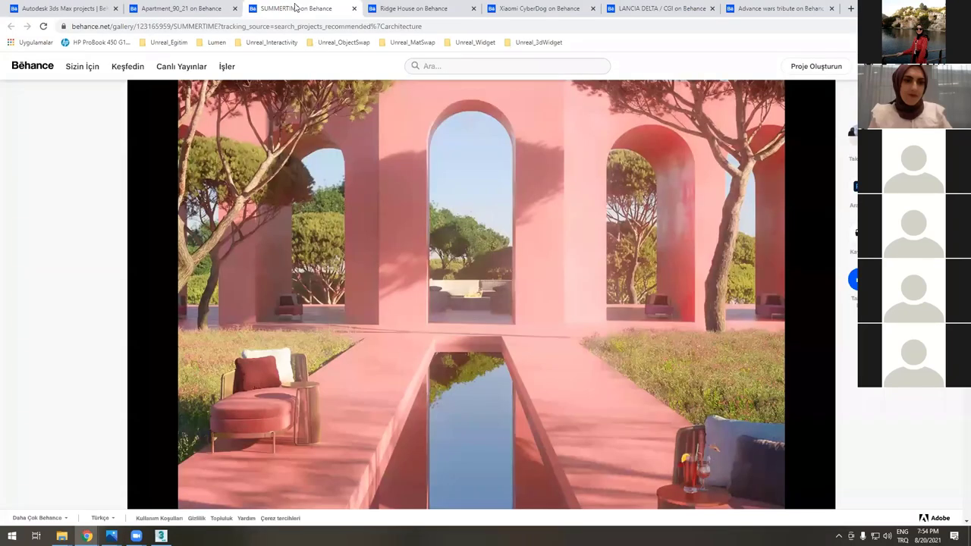
# - Close the open Behance project pages, including Apartment_90_21, leaving only the search tab
pyautogui.hotkey('ctrl', 'w')
pyautogui.hotkey('ctrl', 'w')
pyautogui.hotkey('ctrl', 'w')
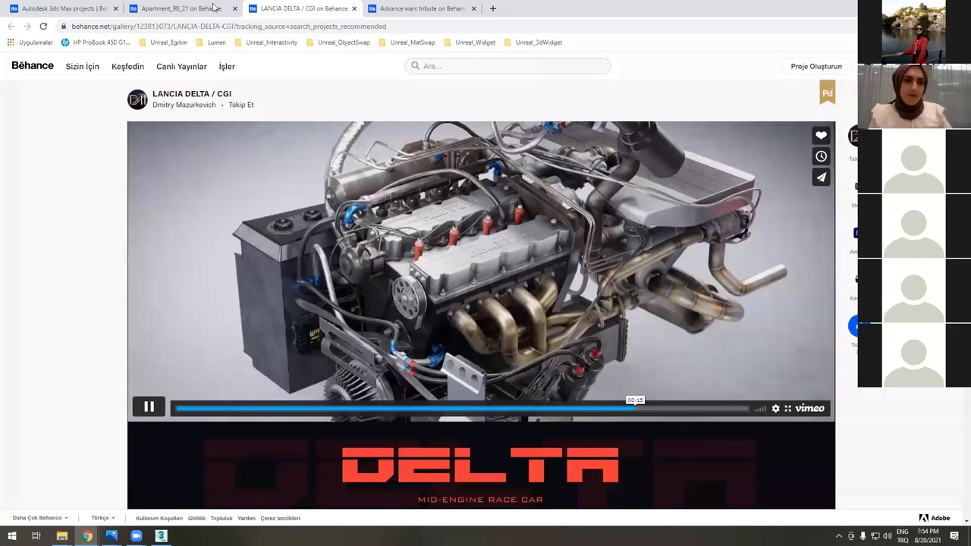
pyautogui.hotkey('ctrl', 'w')
pyautogui.hotkey('ctrl', 'w')
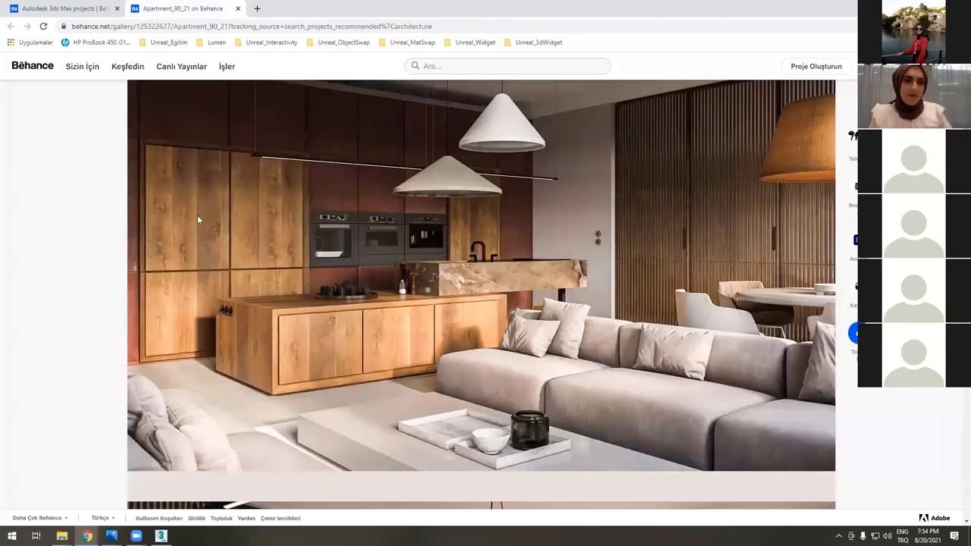
pyautogui.hotkey('ctrl', 'w')
# - Filter the project results by the tool Autodesk Maya (All Versions)
pyautogui.click(144, 141)
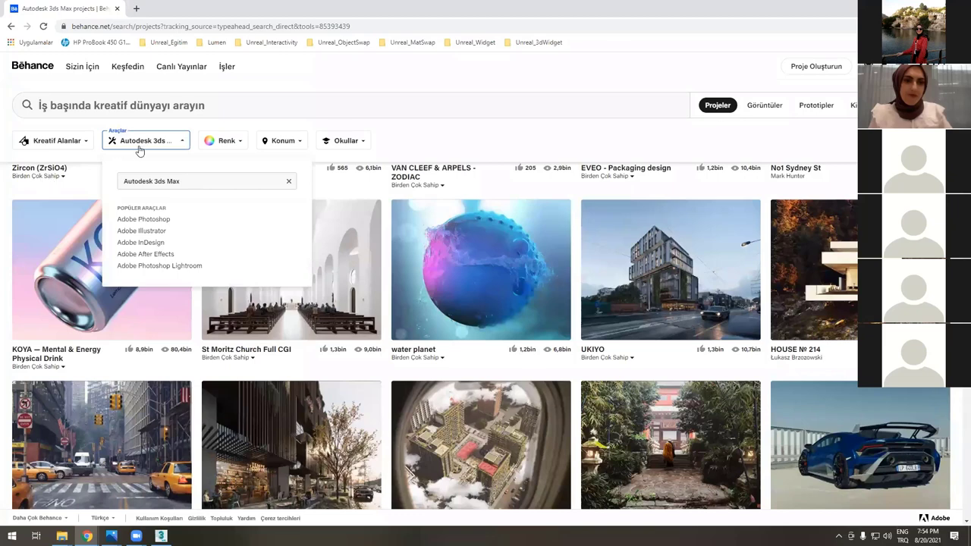
pyautogui.click(174, 182)
pyautogui.write('maya')
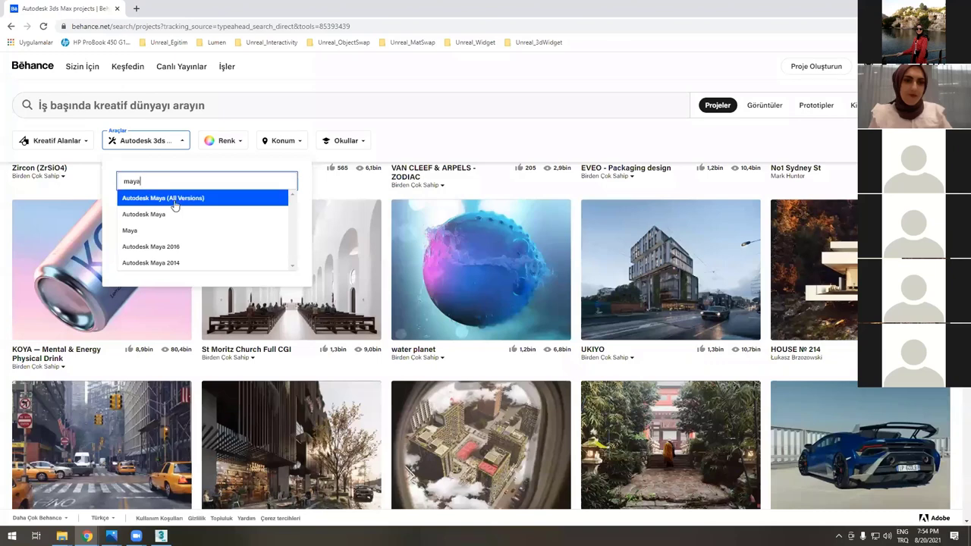
pyautogui.click(171, 202)
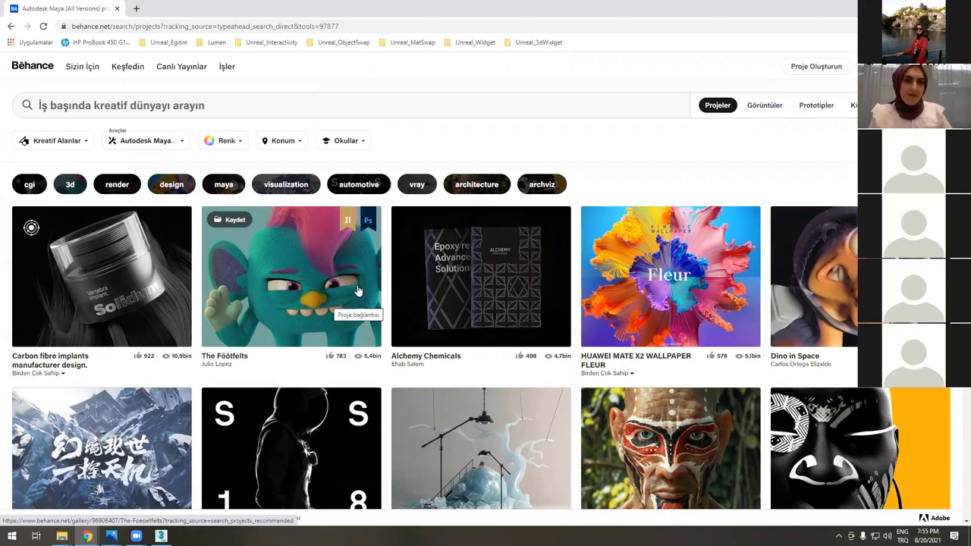
pyautogui.scroll(-2, 347, 306)
pyautogui.scroll(2, 349, 303)
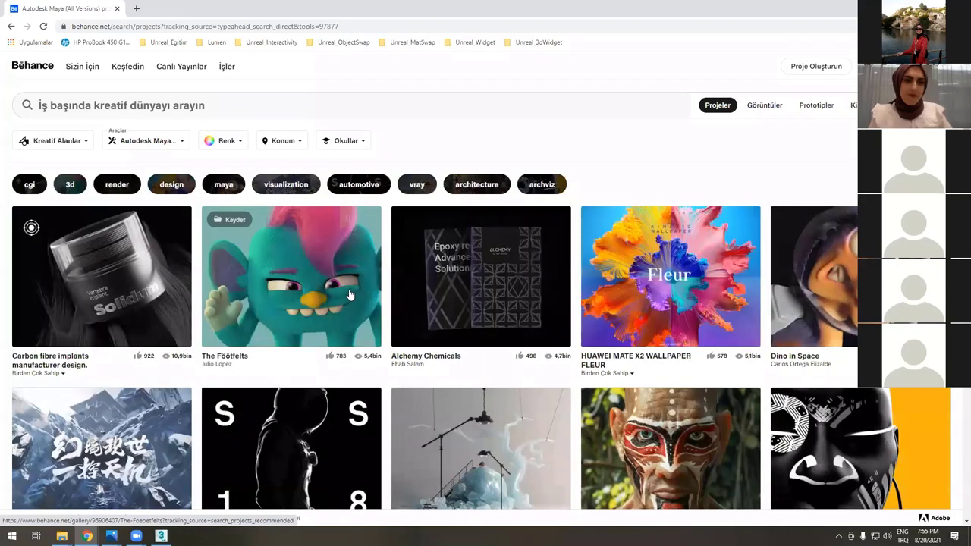
pyautogui.scroll(-4, 350, 294)
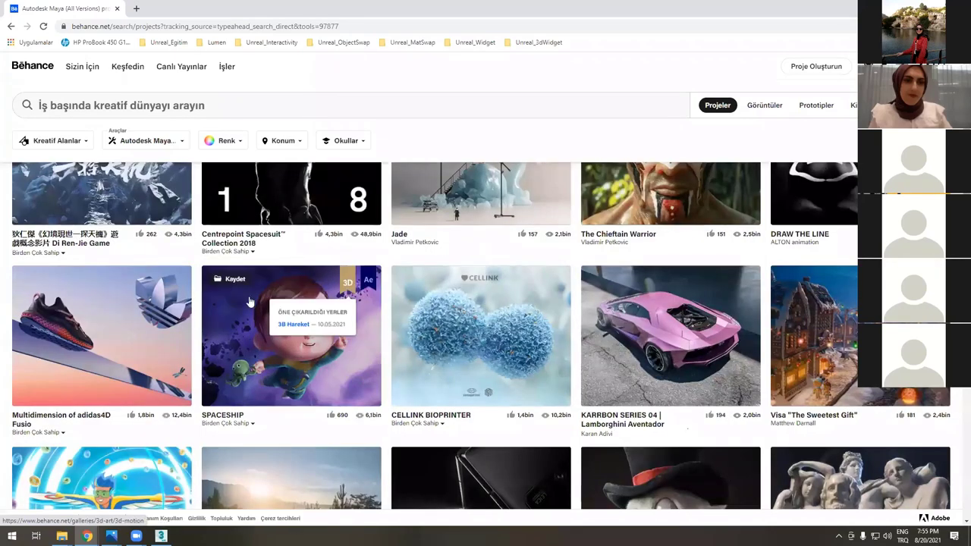
pyautogui.scroll(4, 489, 296)
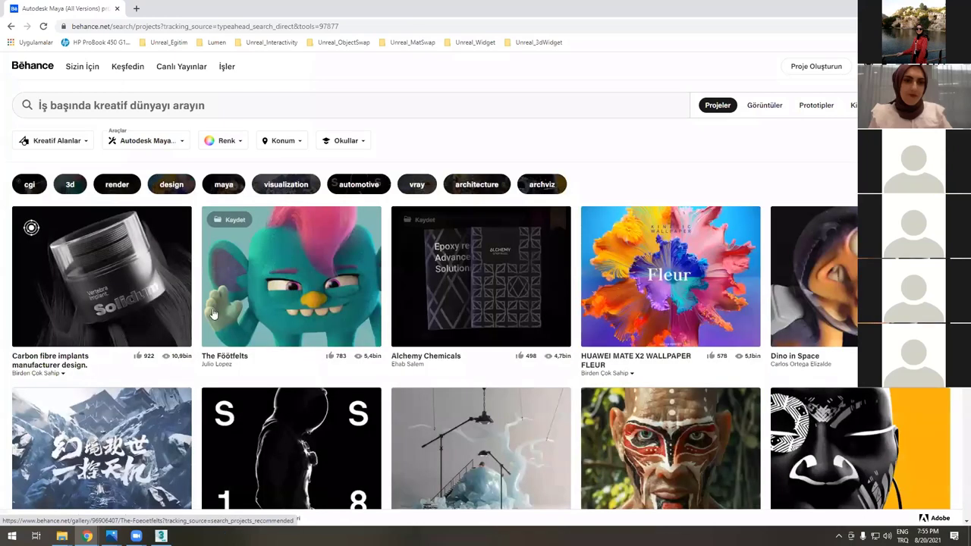
pyautogui.scroll(-1, 258, 296)
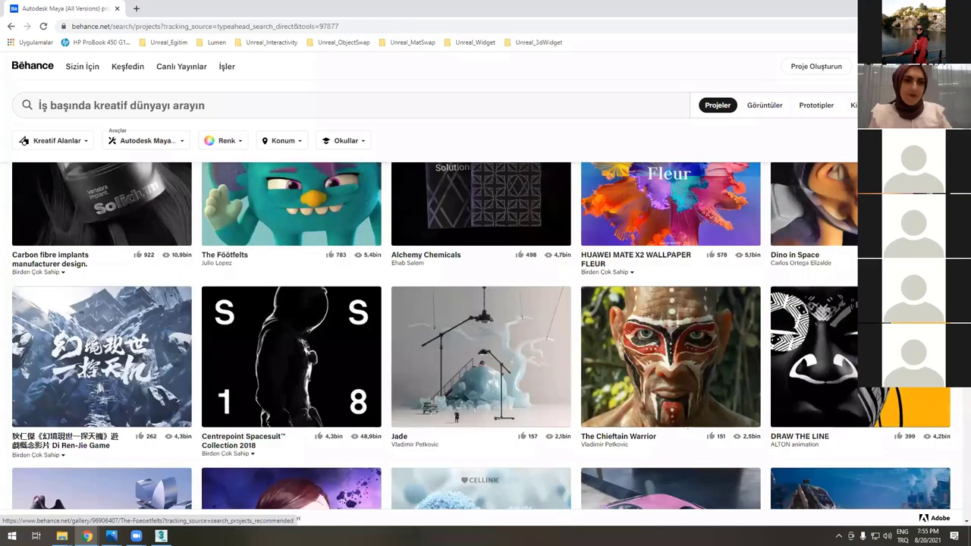
pyautogui.scroll(1, 652, 311)
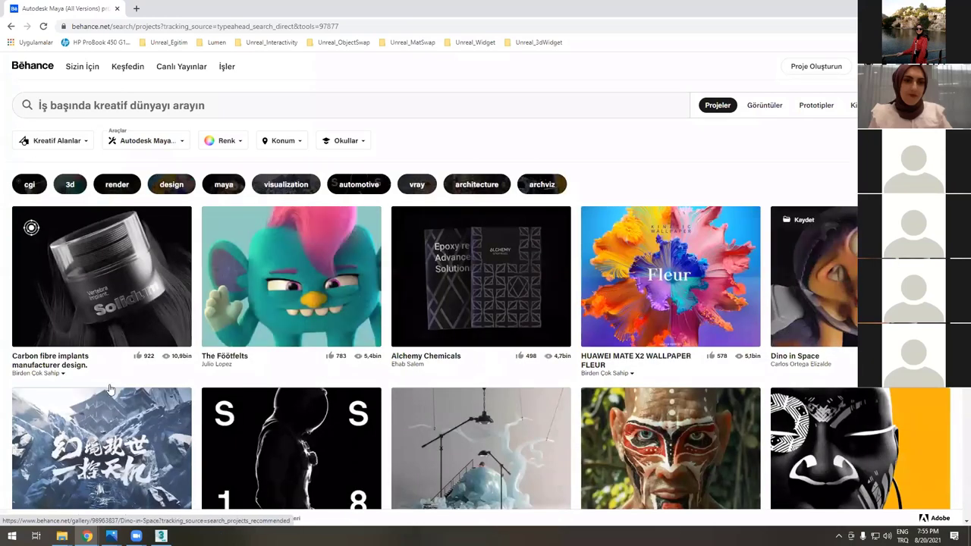
pyautogui.scroll(-3, 395, 372)
pyautogui.scroll(-2, 662, 360)
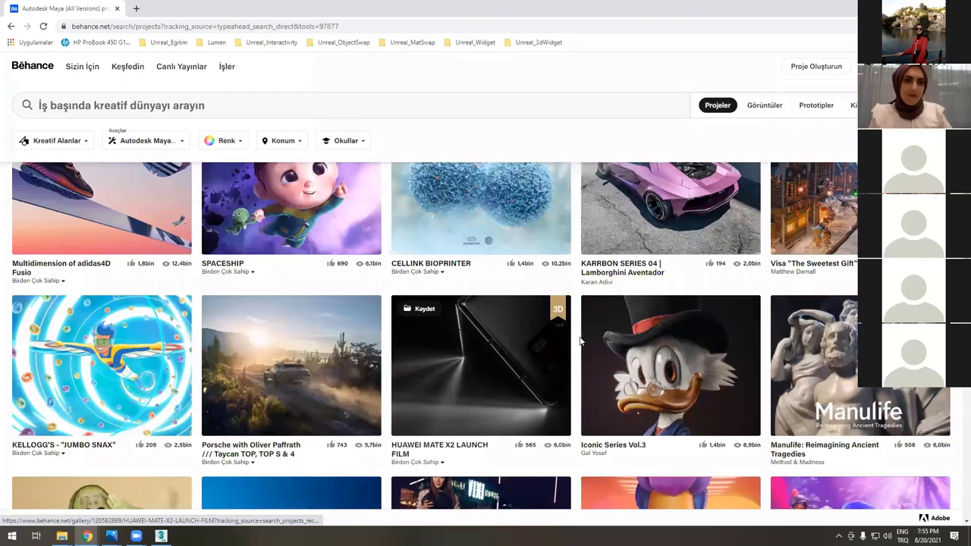
pyautogui.scroll(-8, 581, 336)
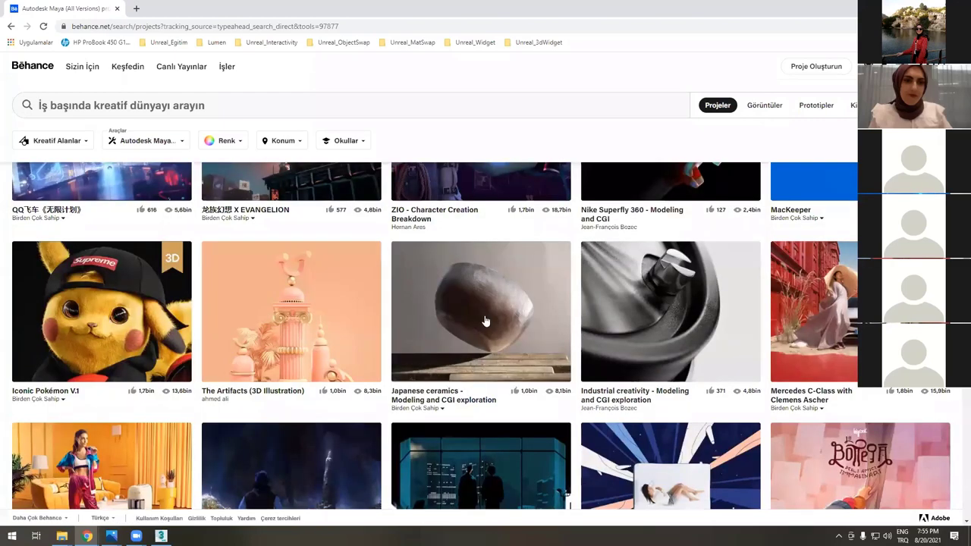
pyautogui.scroll(-3, 486, 322)
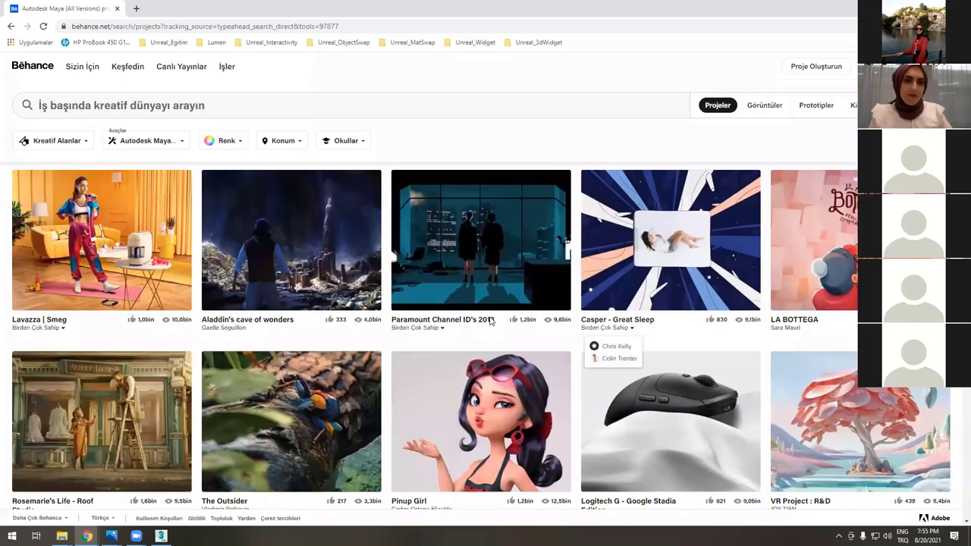
pyautogui.scroll(-3, 470, 417)
pyautogui.scroll(-3, 398, 428)
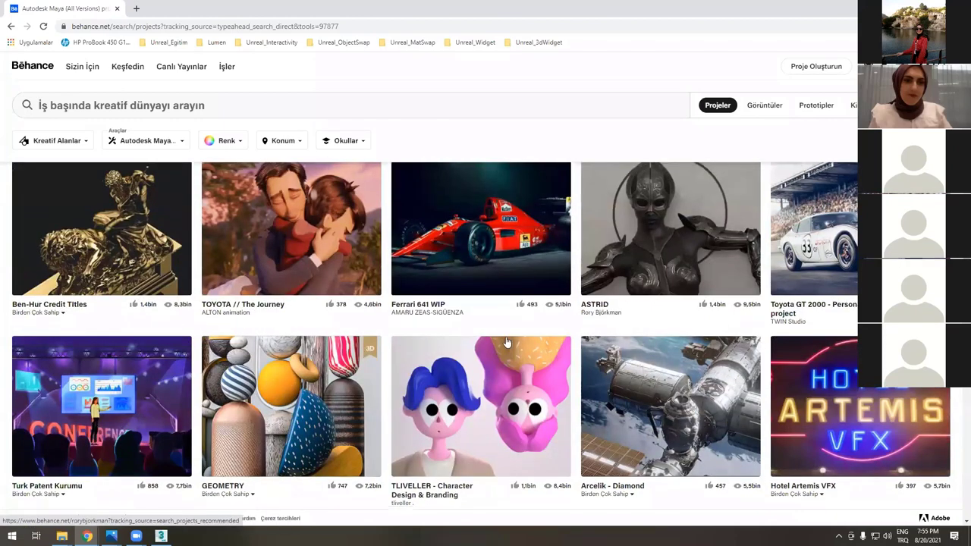
pyautogui.scroll(-2, 506, 343)
pyautogui.scroll(-6, 516, 345)
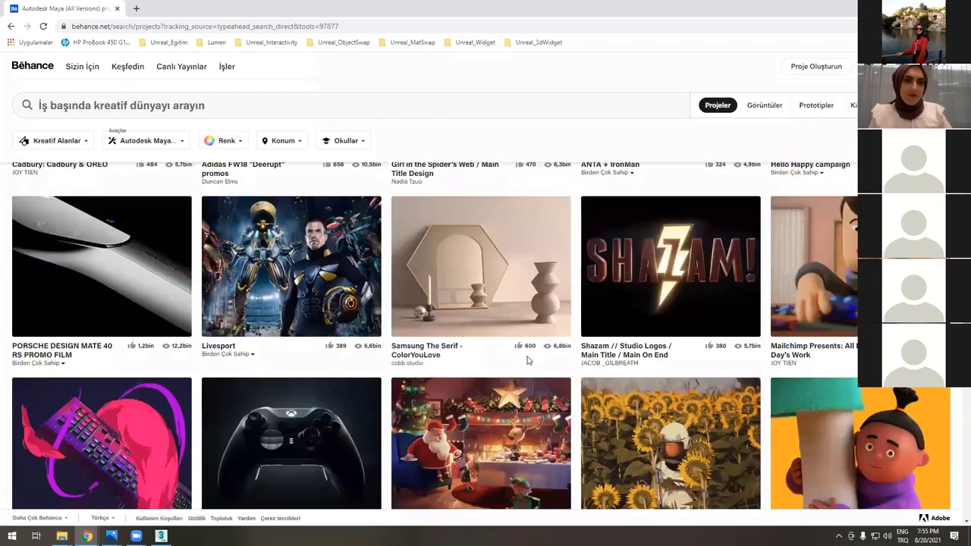
pyautogui.scroll(-5, 531, 356)
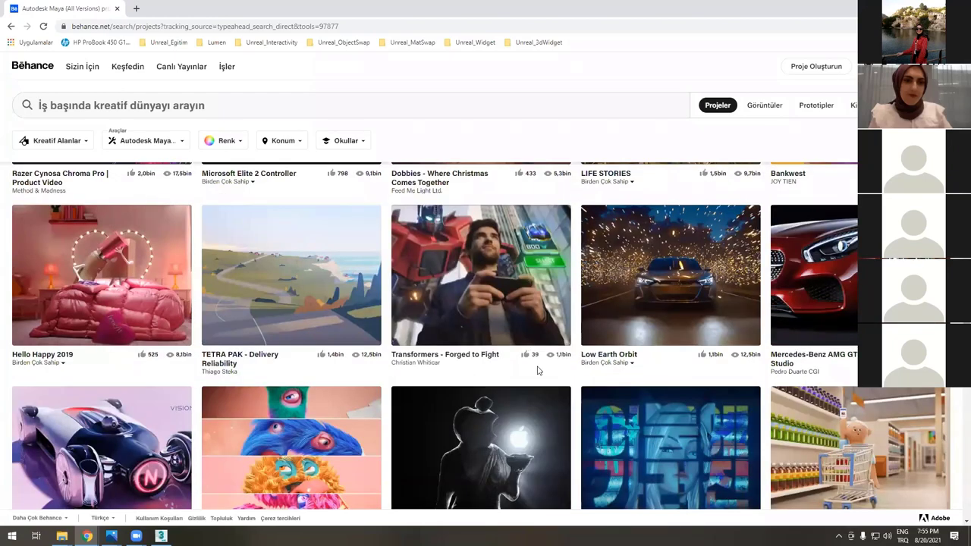
pyautogui.moveTo(841, 281)
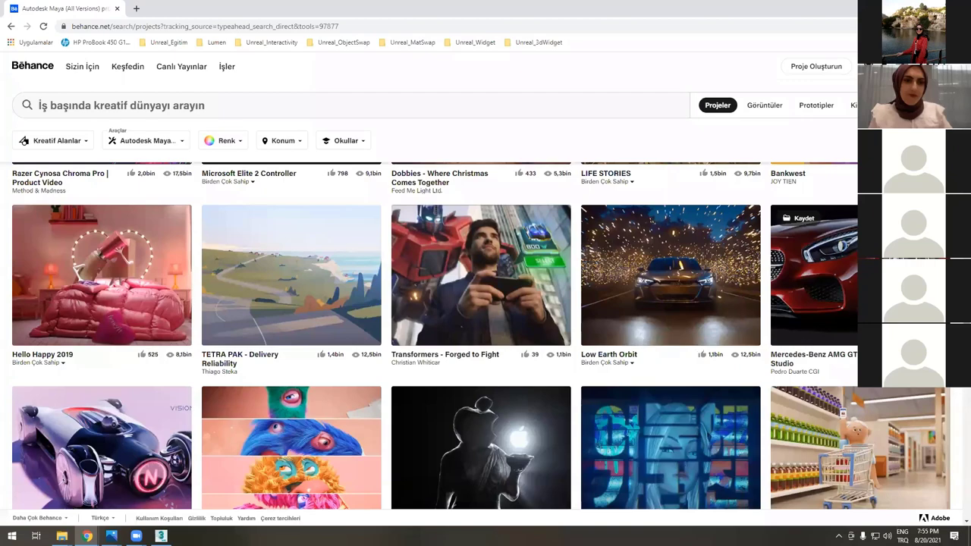
pyautogui.scroll(-2, 667, 326)
pyautogui.scroll(-3, 663, 322)
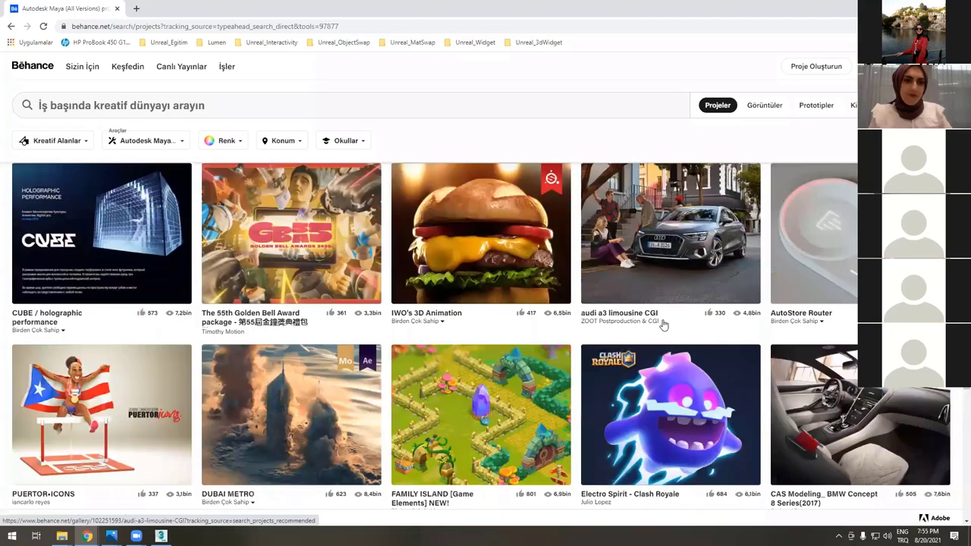
pyautogui.scroll(-5, 602, 331)
pyautogui.scroll(-5, 556, 348)
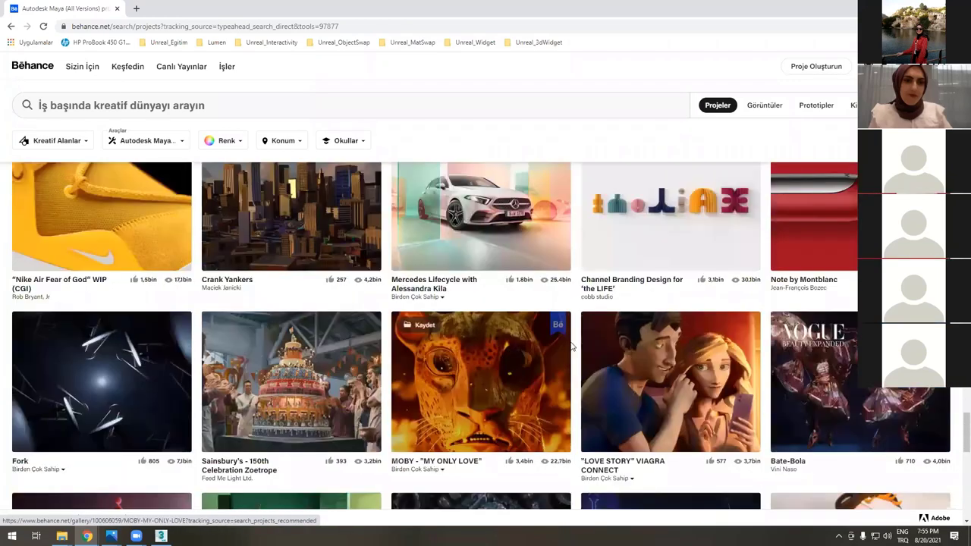
pyautogui.scroll(-2, 498, 336)
pyautogui.scroll(-2, 436, 343)
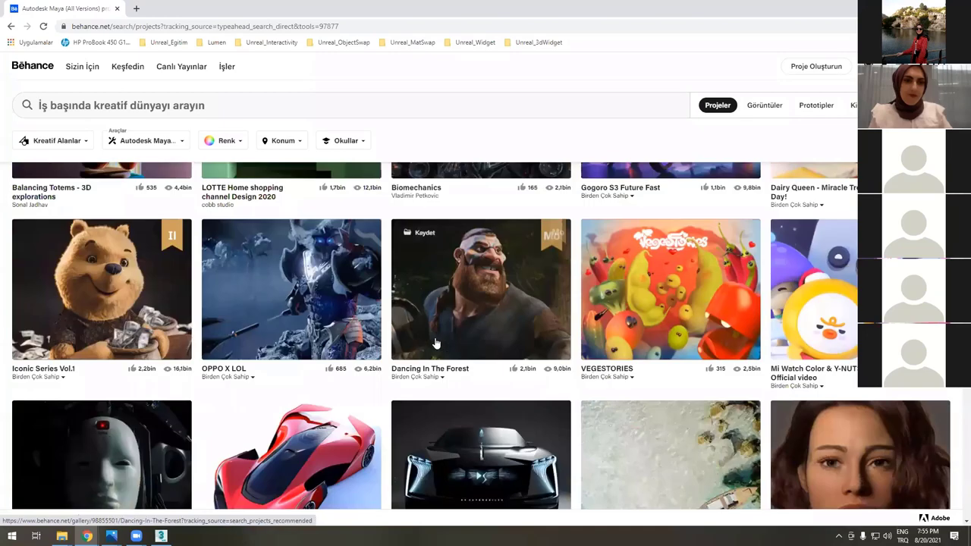
pyautogui.scroll(-1, 480, 336)
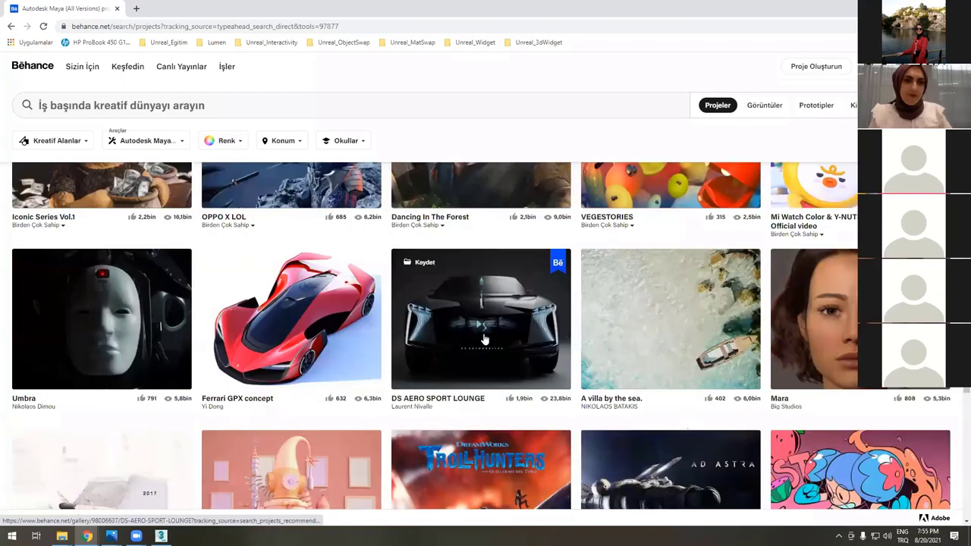
pyautogui.scroll(-10, 394, 335)
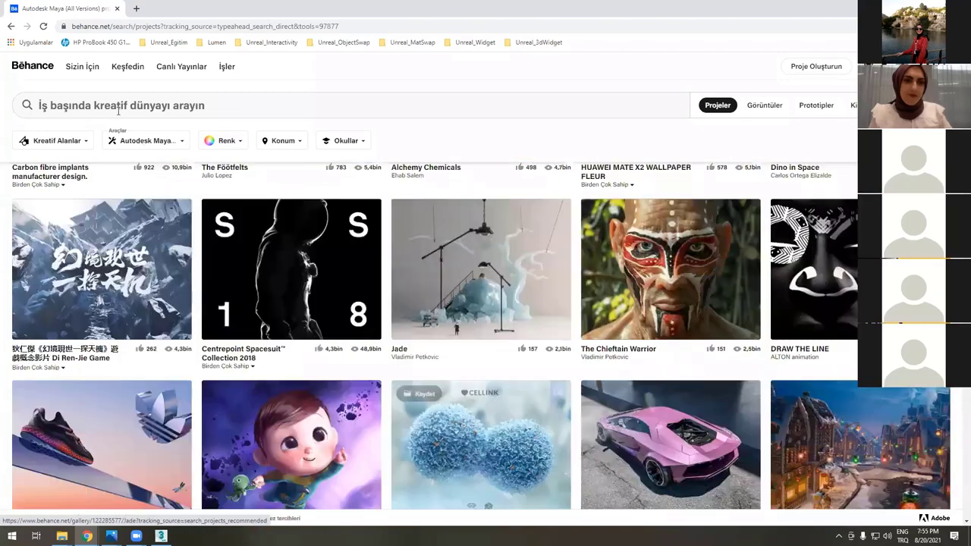
# - Search the Maya-filtered projects for 'architecture' and scroll the results
pyautogui.scroll(10, 121, 105)
pyautogui.click(122, 105)
pyautogui.write('archit')
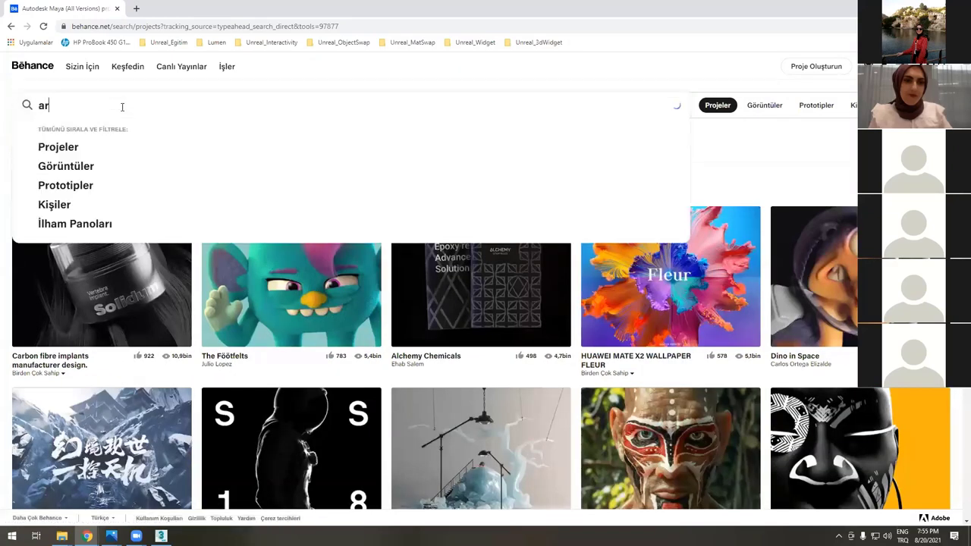
pyautogui.write('ecture')
pyautogui.press('Return')
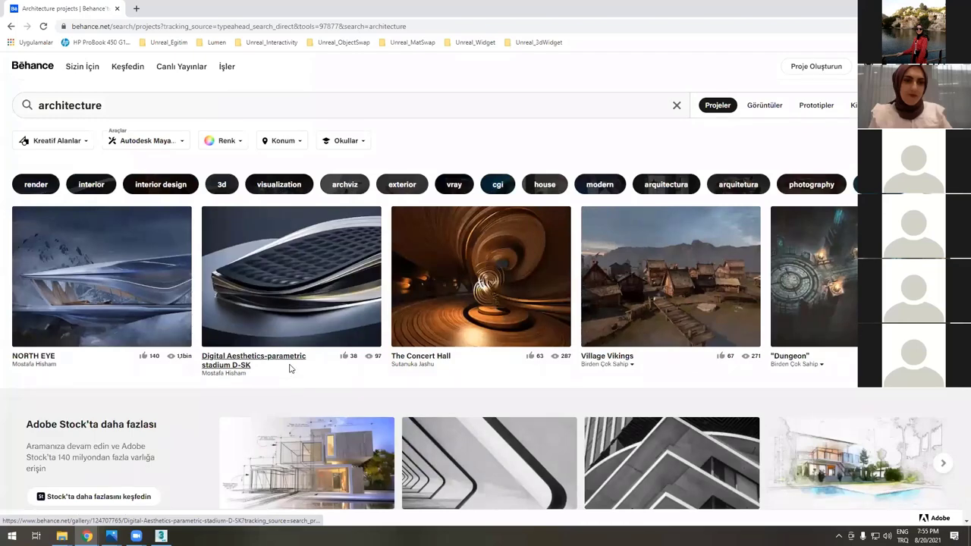
pyautogui.scroll(-7, 290, 369)
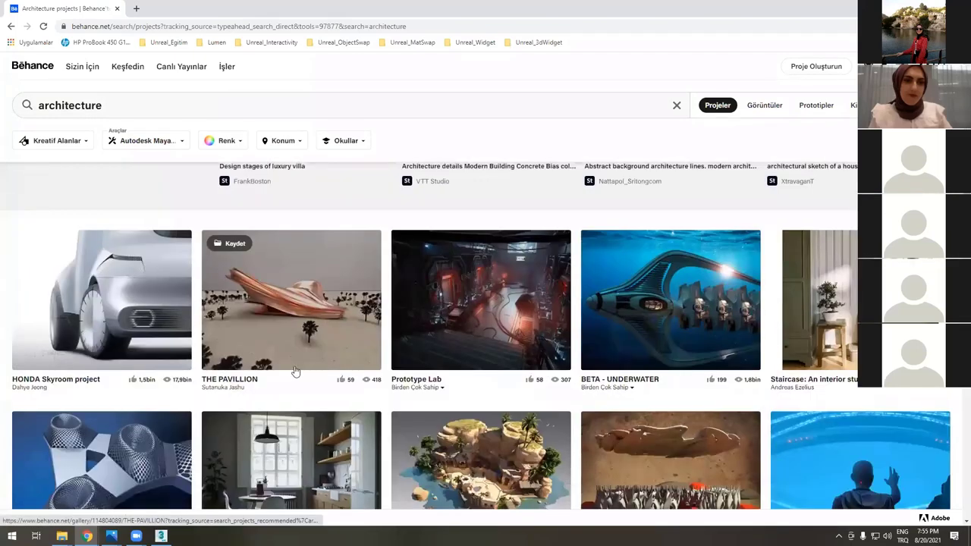
pyautogui.scroll(-2, 295, 371)
pyautogui.scroll(-1, 519, 412)
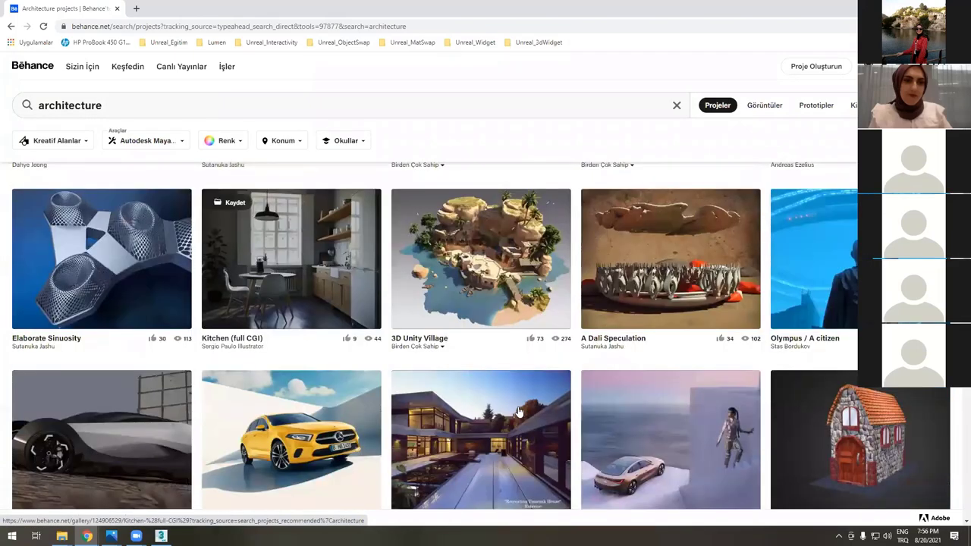
# - Preview the Visualization house and Kitchen (full CGI) projects, returning to the results each time
pyautogui.click(531, 425)
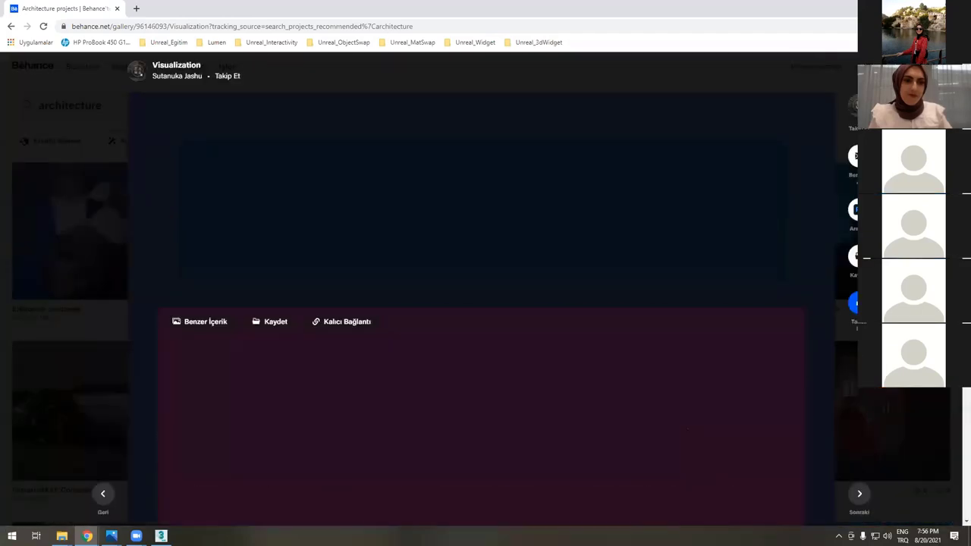
pyautogui.moveTo(853, 208)
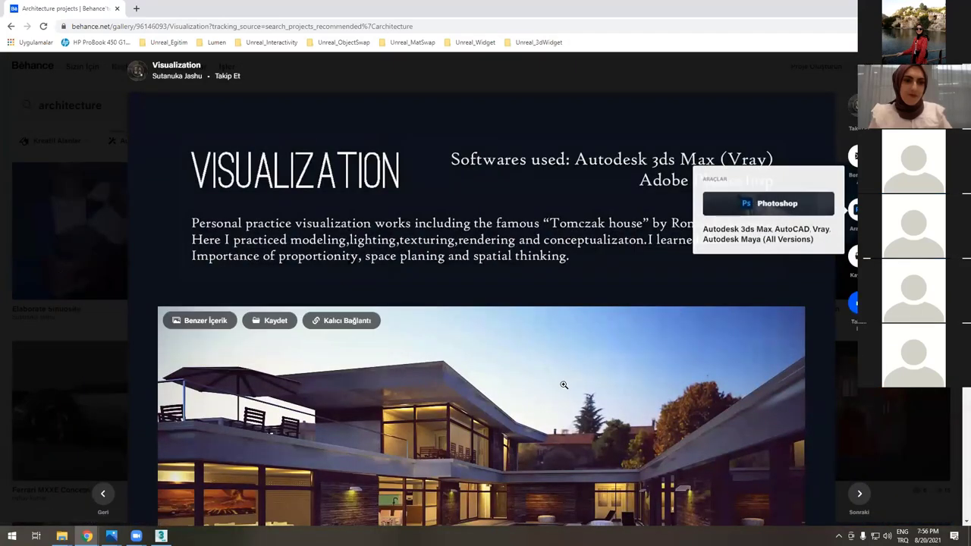
pyautogui.scroll(-2, 505, 430)
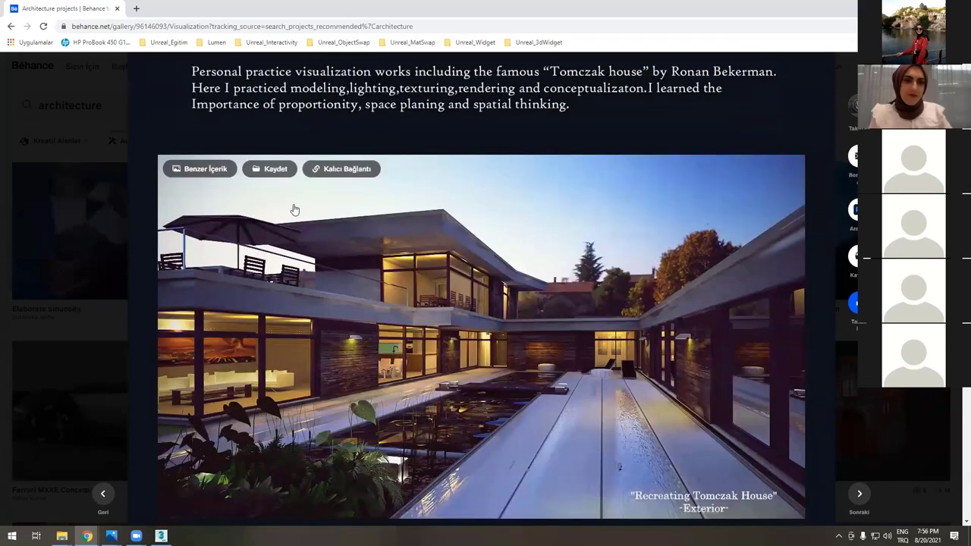
pyautogui.press('Escape')
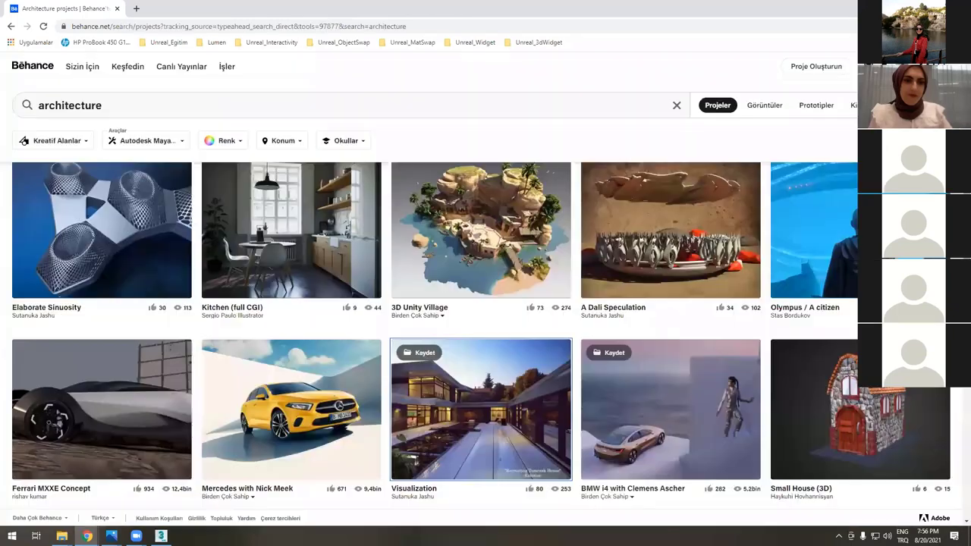
pyautogui.click(296, 231)
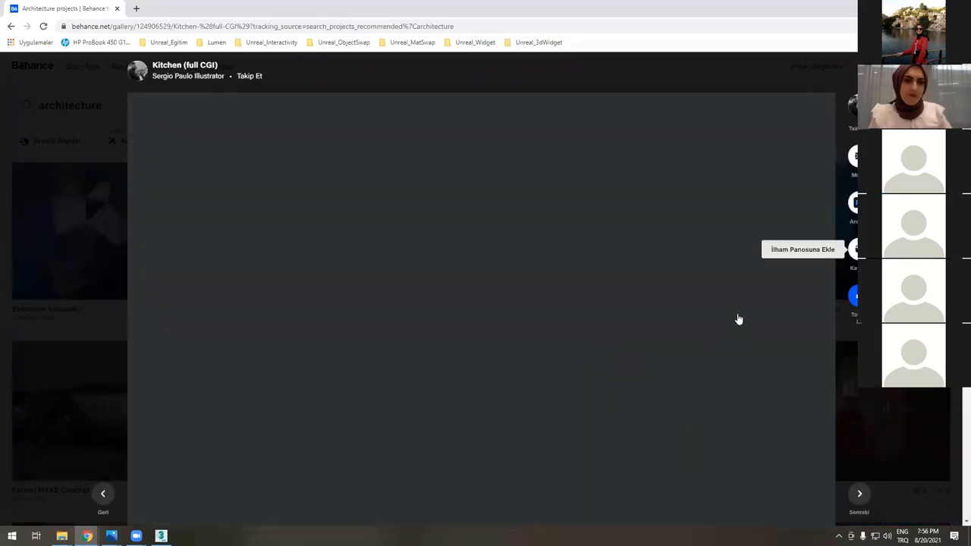
pyautogui.press('Escape')
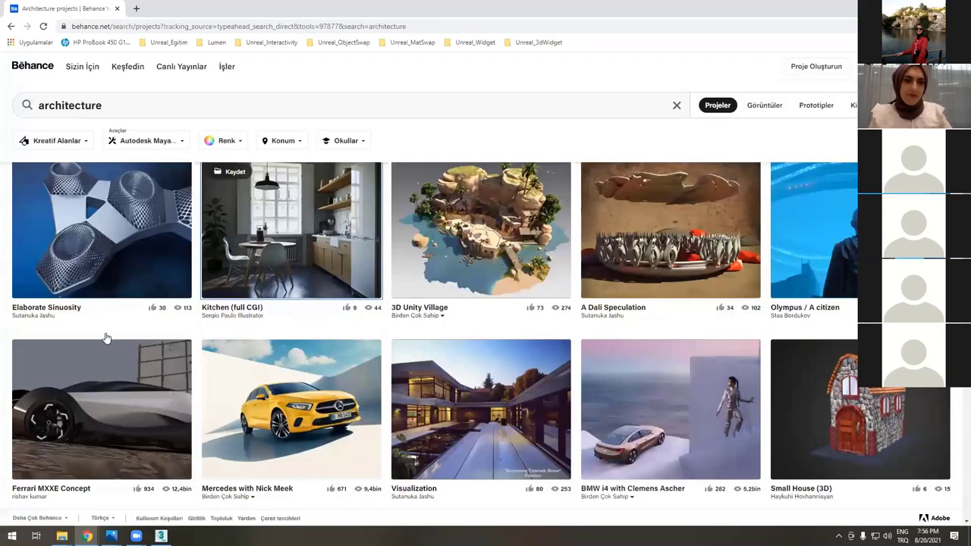
# - Scroll further through the architecture results to Portfolio and the Volkswagen 2017 internship project
pyautogui.scroll(-2, 443, 348)
pyautogui.scroll(-1, 500, 372)
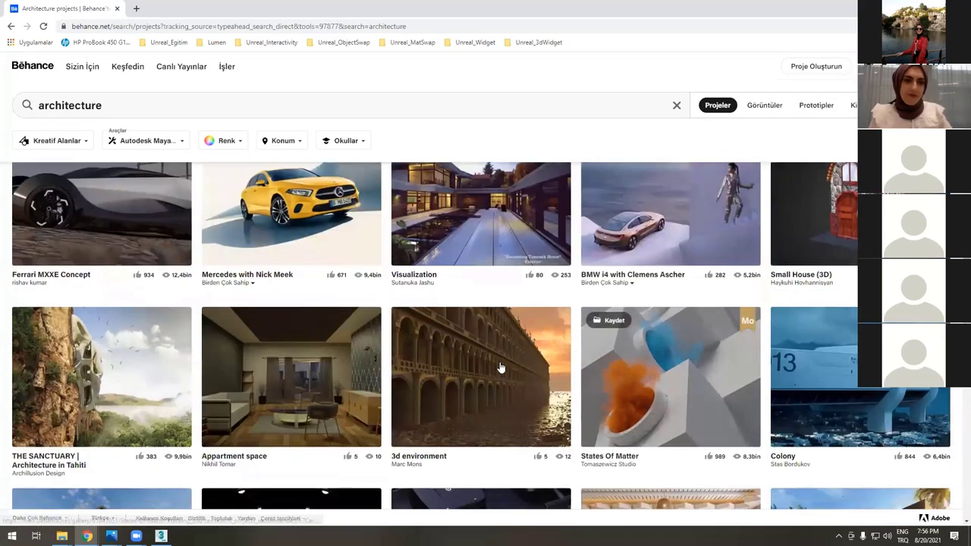
pyautogui.scroll(-2, 655, 348)
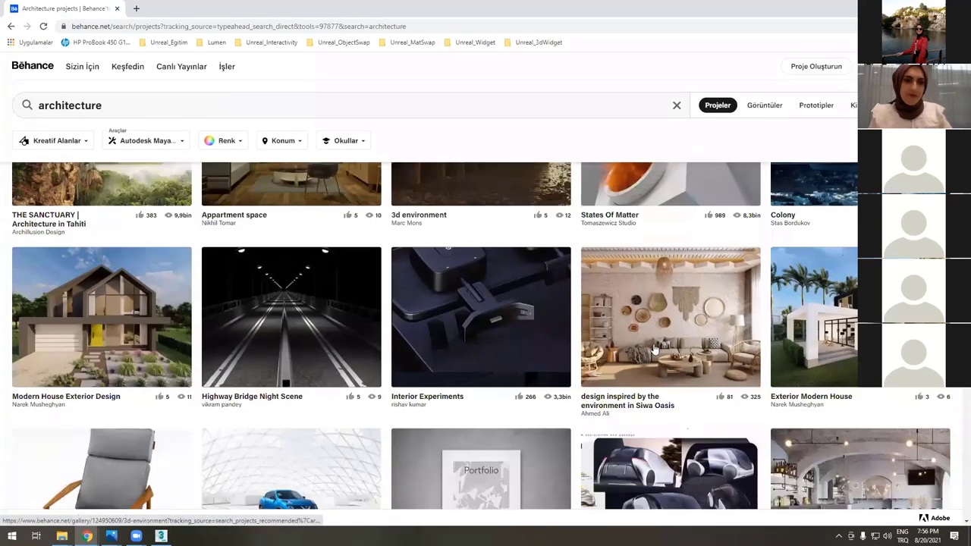
pyautogui.scroll(-2, 654, 348)
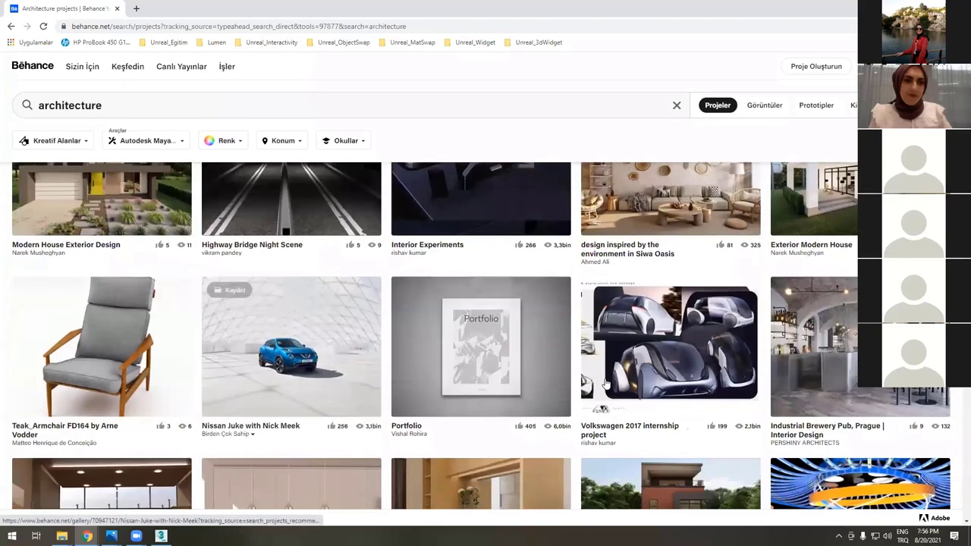
pyautogui.scroll(-10, 583, 389)
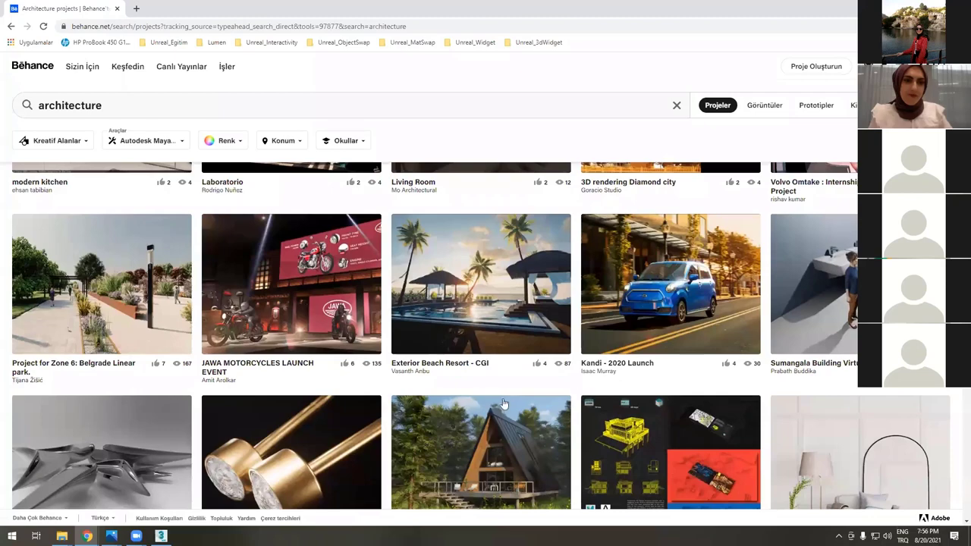
pyautogui.scroll(1, 500, 403)
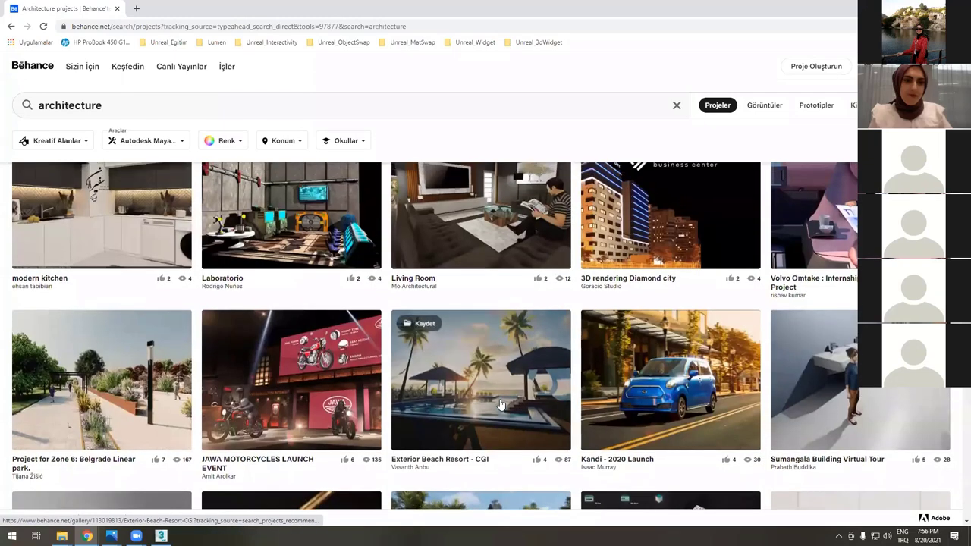
pyautogui.scroll(-2, 93, 156)
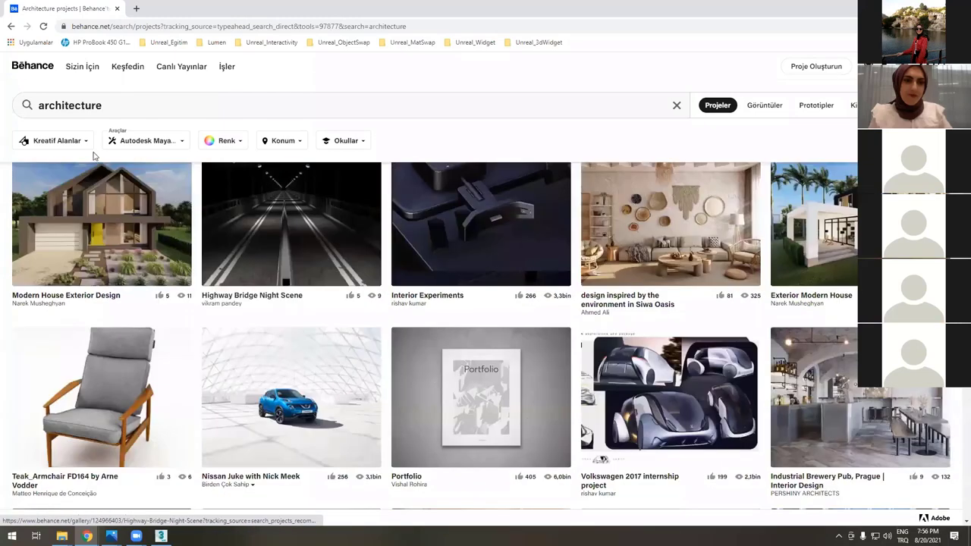
# - Clear the 'architecture' search term and swap the Autodesk Maya tool filter for Vray
pyautogui.click(144, 144)
pyautogui.click(26, 112)
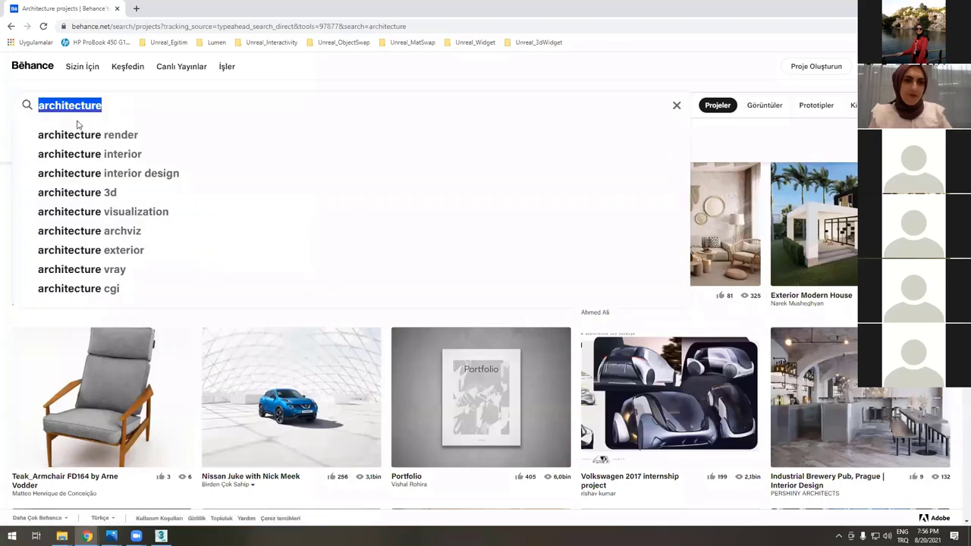
pyautogui.click(162, 147)
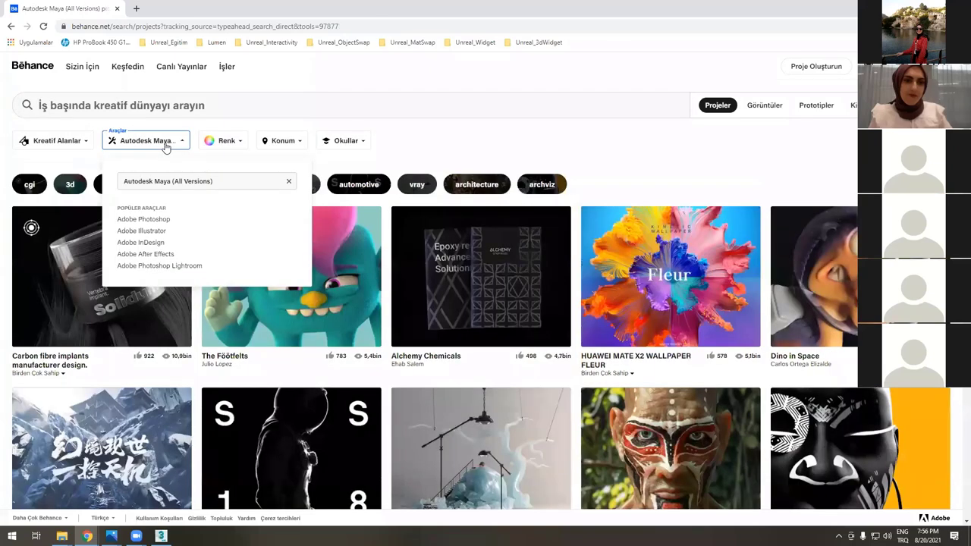
pyautogui.click(195, 181)
pyautogui.tripleClick(195, 182)
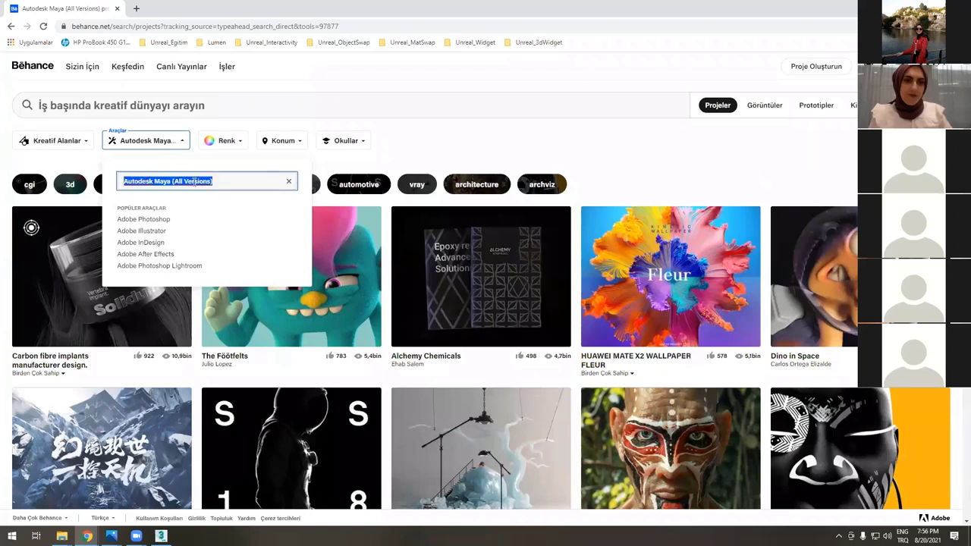
pyautogui.write('v-ray')
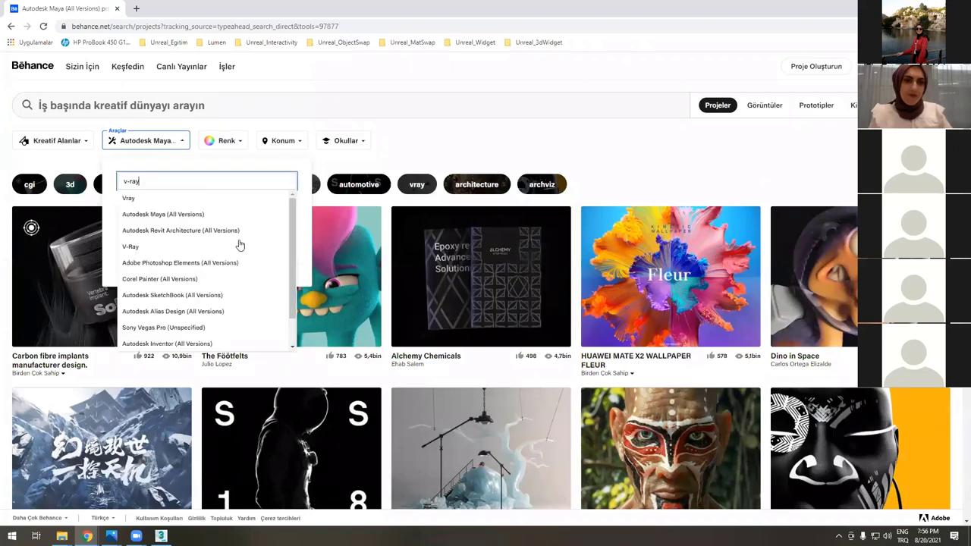
pyautogui.click(136, 200)
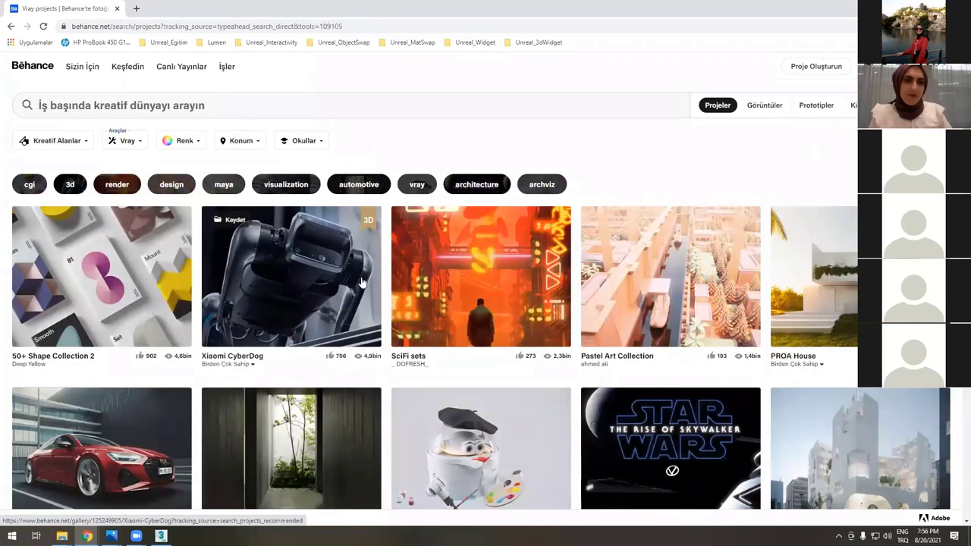
pyautogui.scroll(-1, 363, 285)
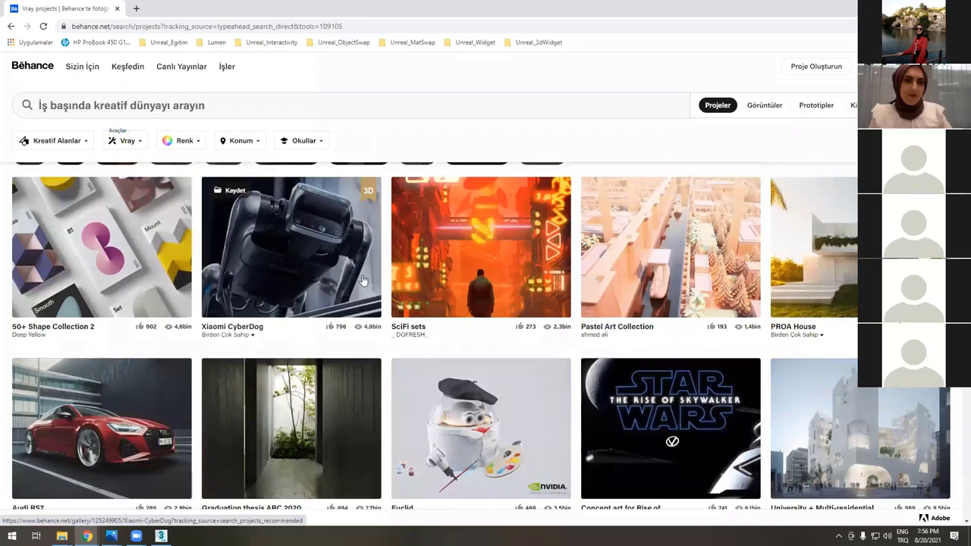
# - Open the UKIYO and Mercedes-AMG GT Black Series projects in new tabs
pyautogui.scroll(-4, 324, 318)
pyautogui.rightClick(286, 307)
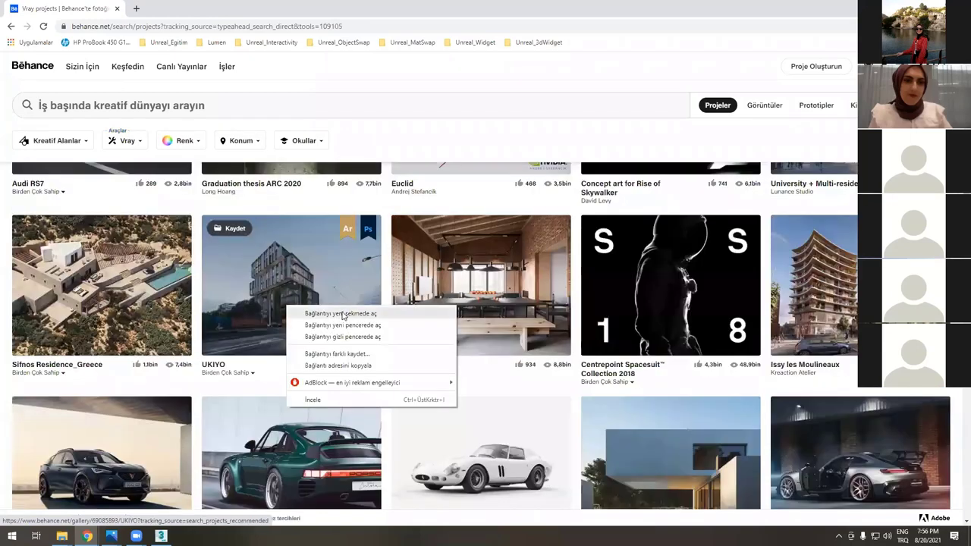
pyautogui.click(342, 315)
pyautogui.scroll(-2, 303, 311)
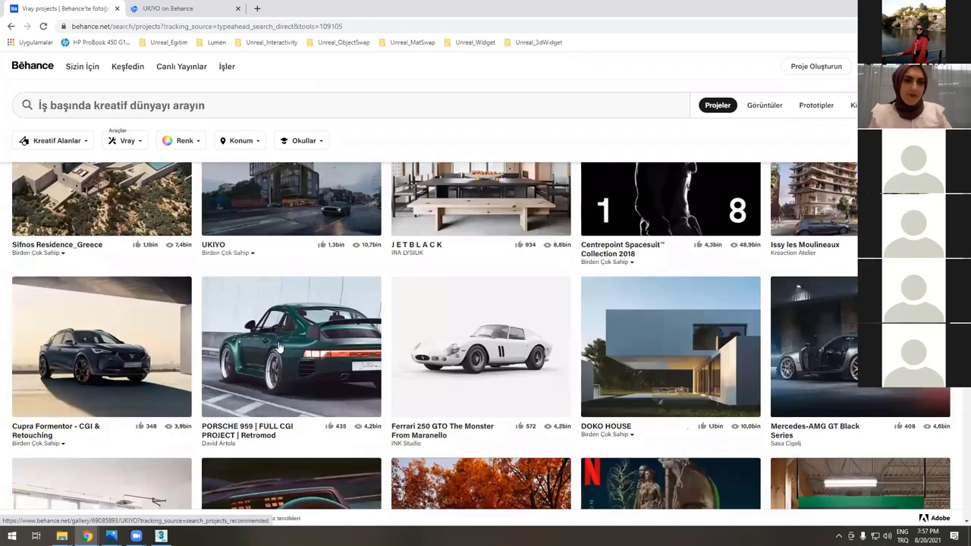
pyautogui.scroll(-2, 853, 241)
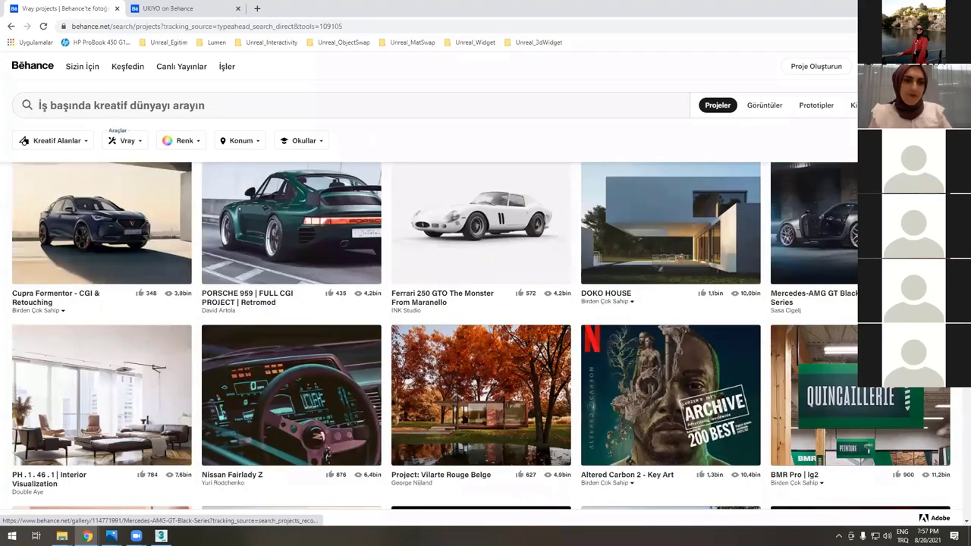
pyautogui.rightClick(853, 241)
pyautogui.click(819, 191)
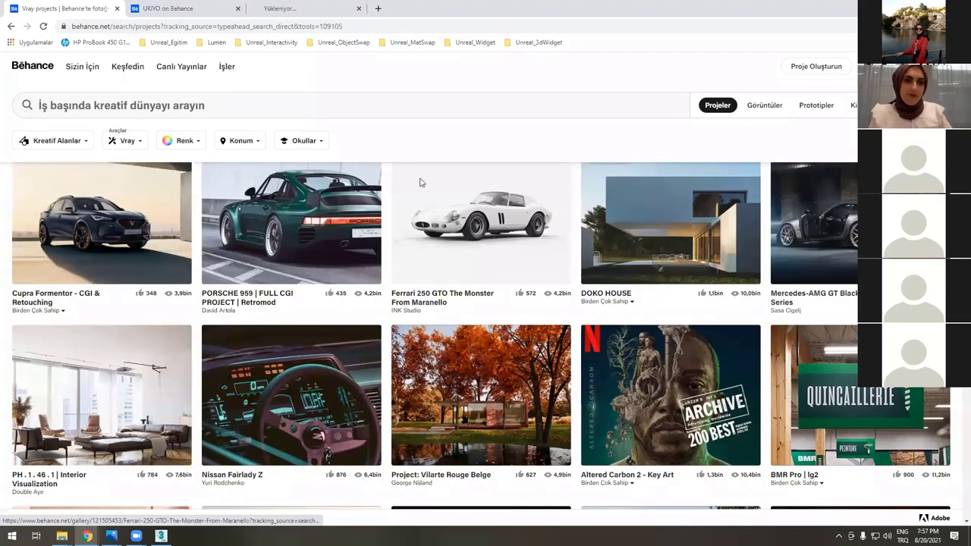
# - Look over the UKIYO and Mercedes-AMG tabs, then go back to the Vray results tab
pyautogui.hotkey('ctrl', 'Tab')
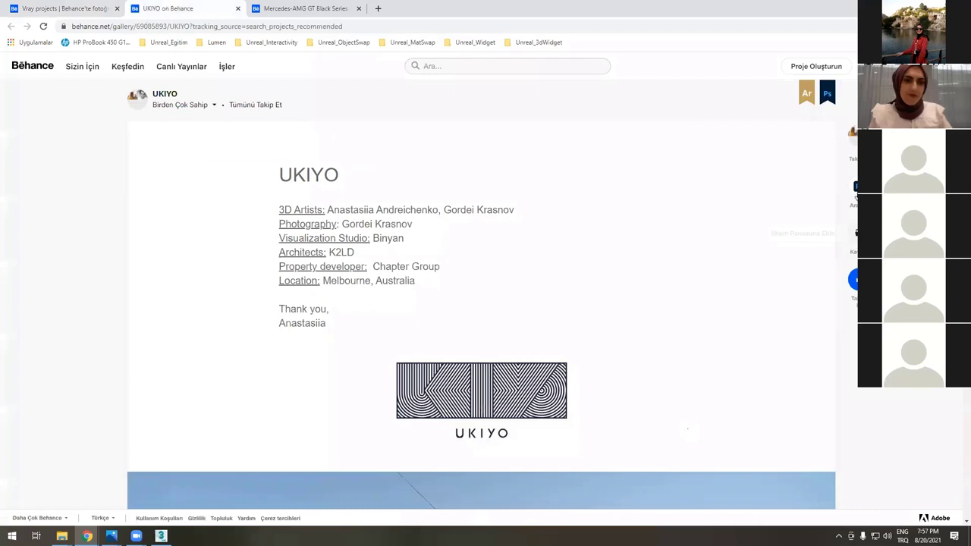
pyautogui.hotkey('ctrl', 'Tab')
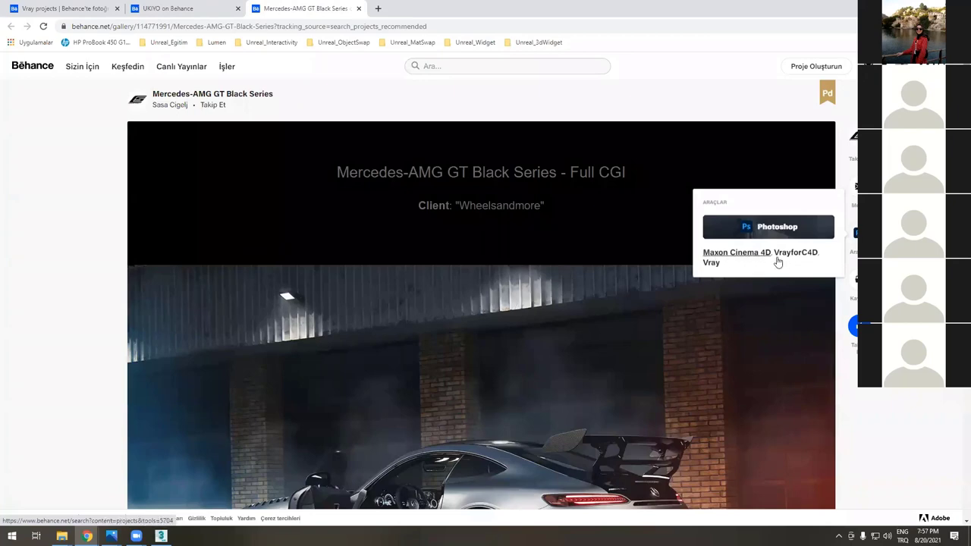
pyautogui.scroll(-2, 470, 189)
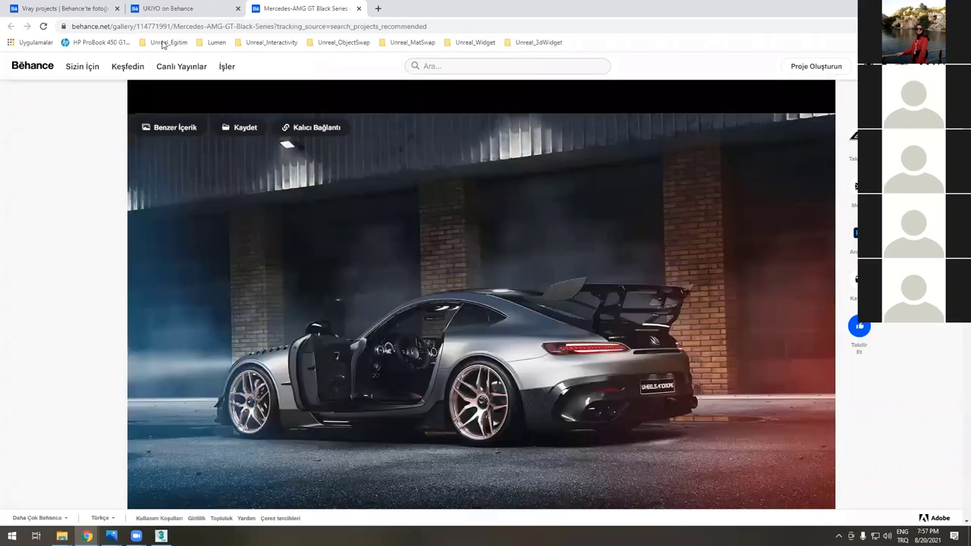
pyautogui.click(66, 9)
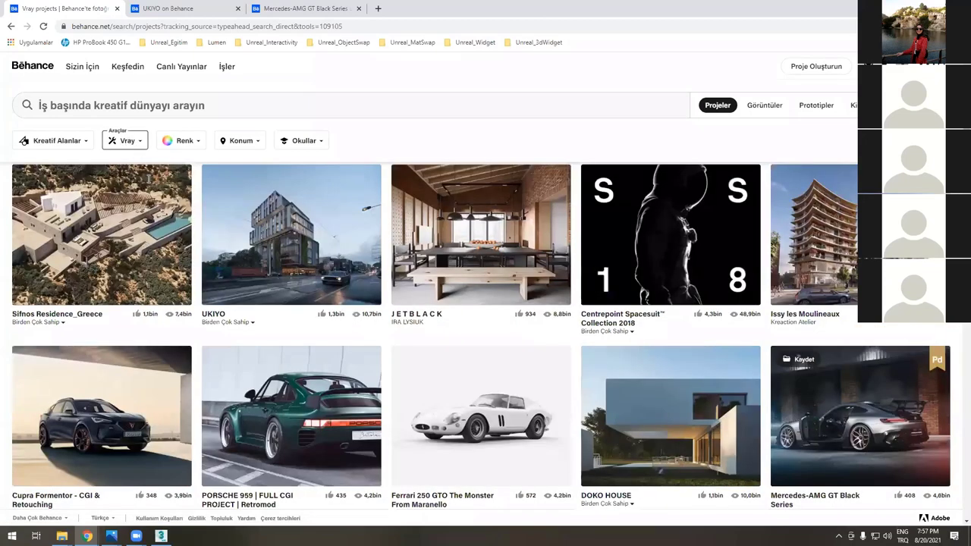
# - Replace the Vray tool filter with Corona in the Araçlar dropdown
pyautogui.click(130, 143)
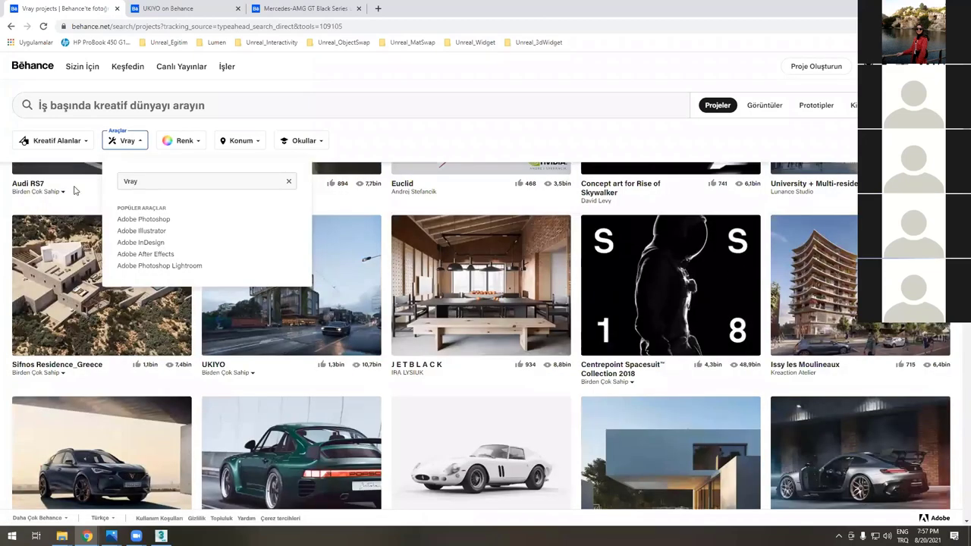
pyautogui.click(74, 190)
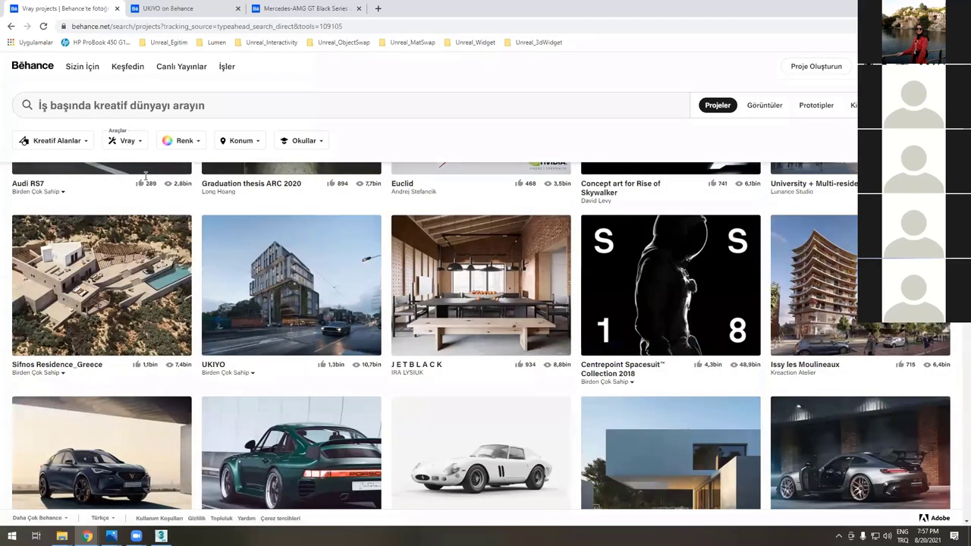
pyautogui.click(127, 141)
pyautogui.hotkey('ctrl', 'a')
pyautogui.write('coron')
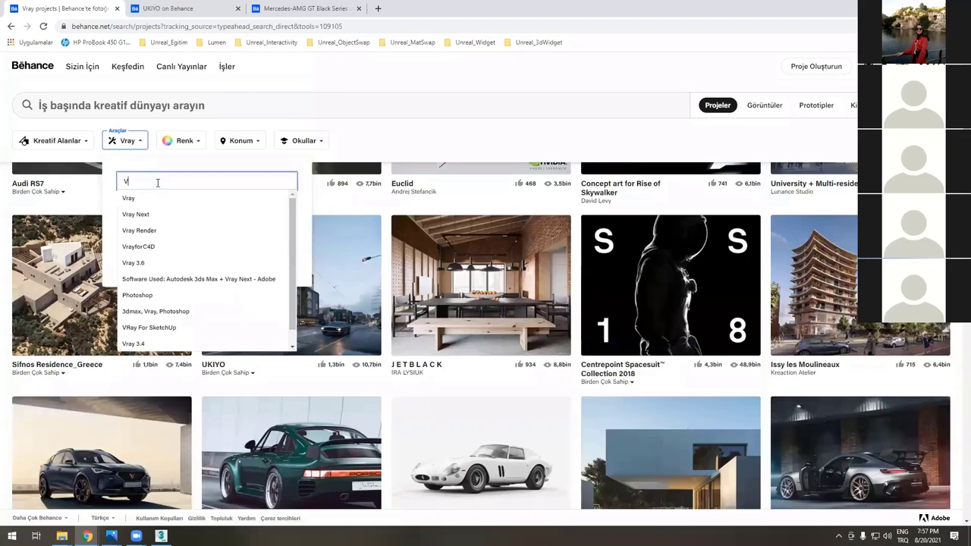
pyautogui.write('a')
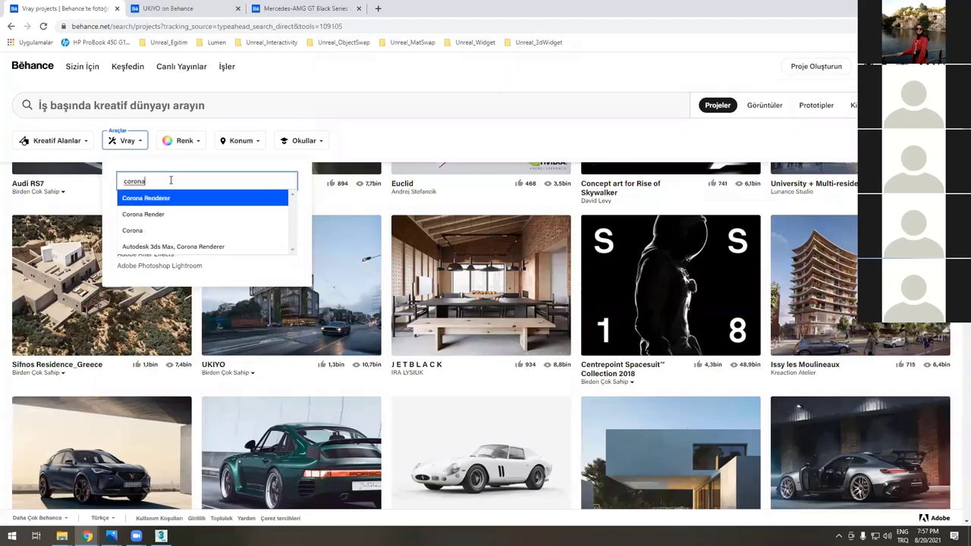
pyautogui.click(142, 231)
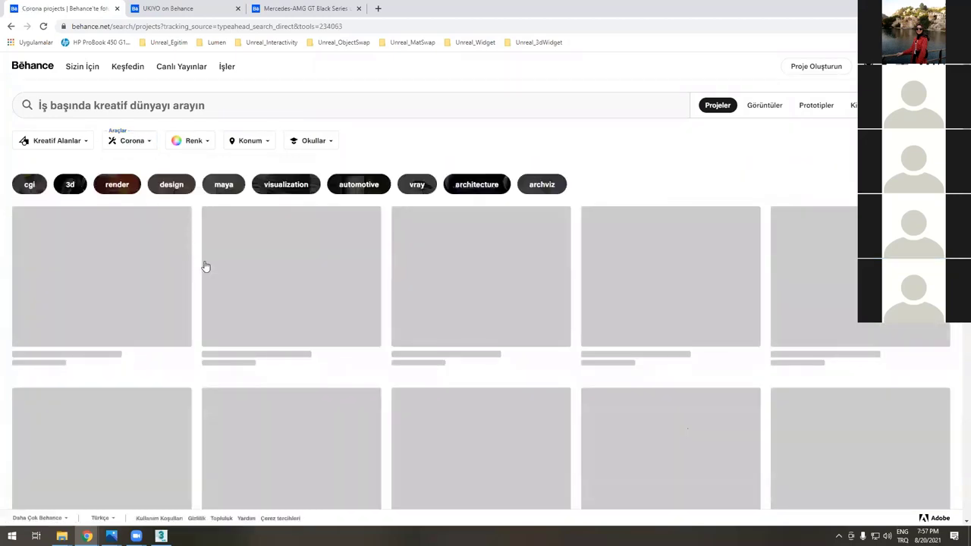
# - Browse the Corona results and open The Residence in a background tab
pyautogui.scroll(-1, 255, 283)
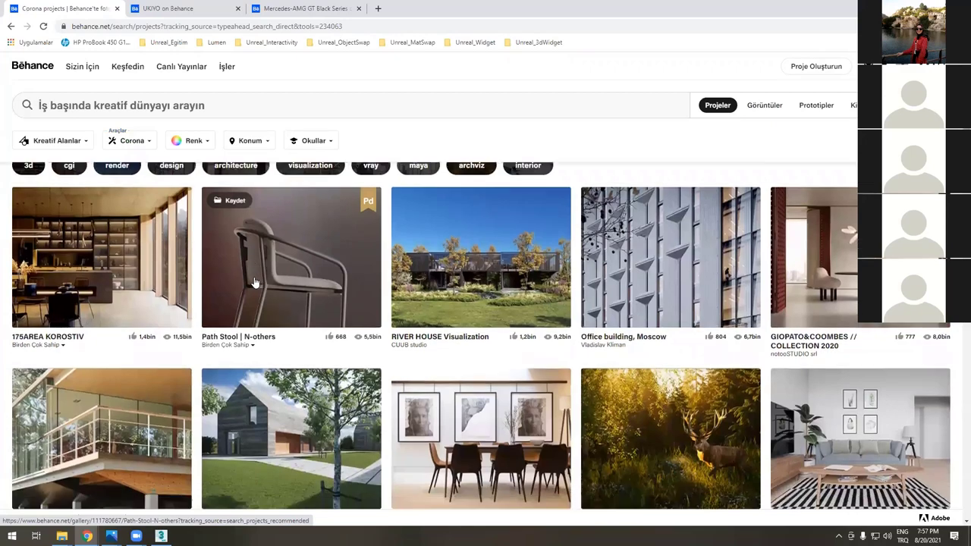
pyautogui.scroll(-1, 255, 281)
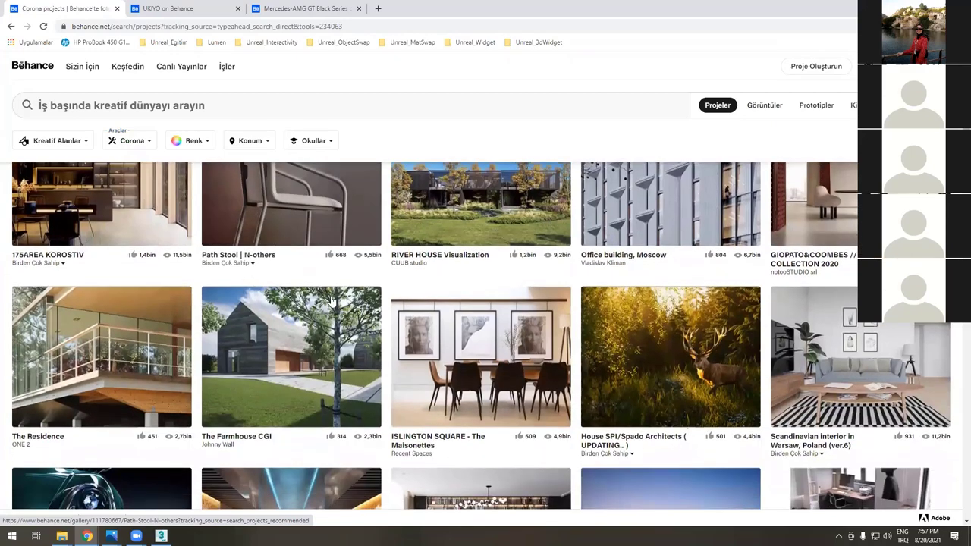
pyautogui.scroll(1, 331, 301)
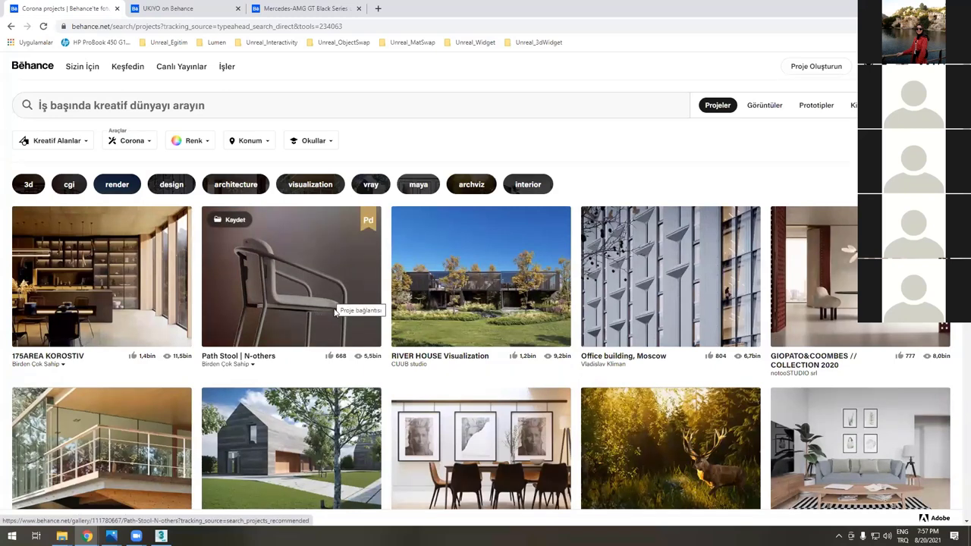
pyautogui.scroll(-1, 334, 312)
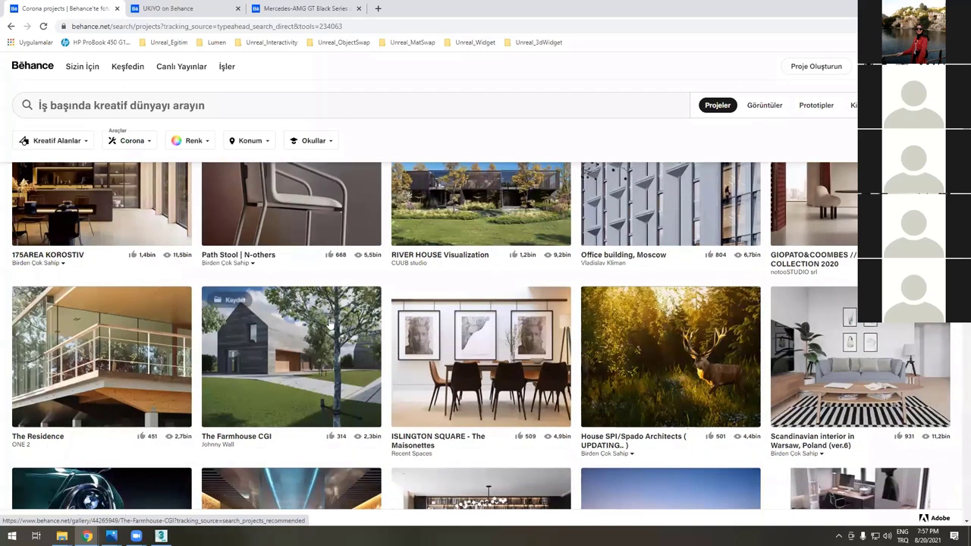
pyautogui.scroll(1, 334, 333)
pyautogui.scroll(1, 122, 389)
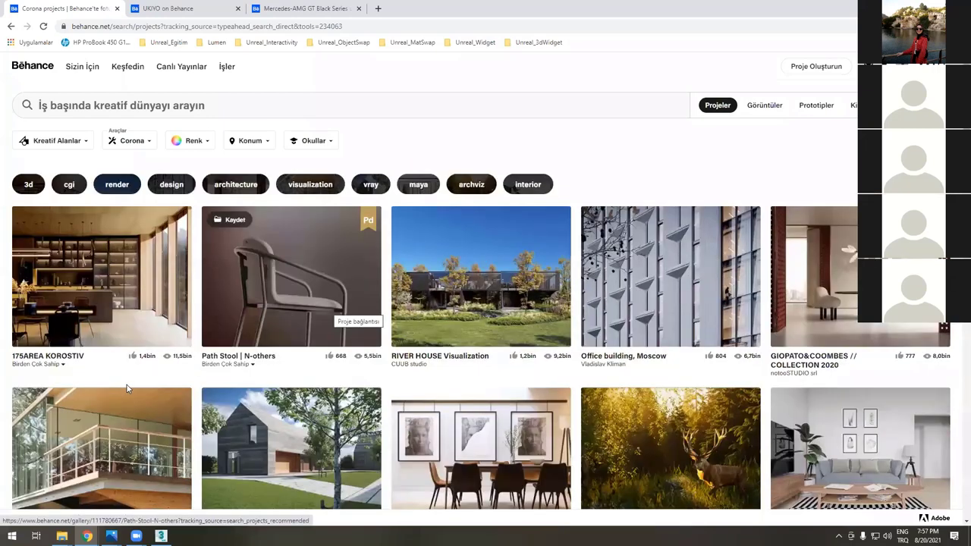
pyautogui.middleClick(147, 400)
# - Keep scrolling through the remaining Corona-filtered projects
pyautogui.scroll(-2, 558, 220)
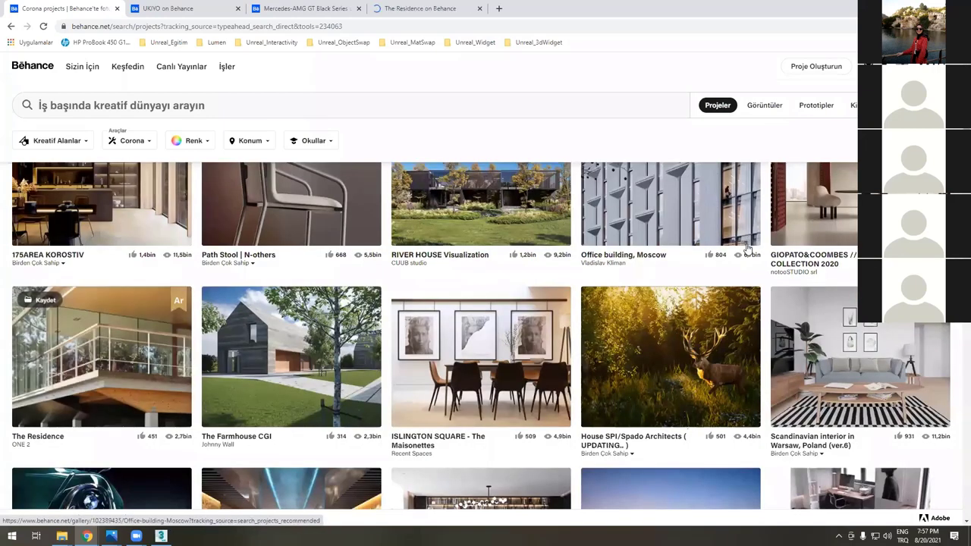
pyautogui.scroll(2, 409, 324)
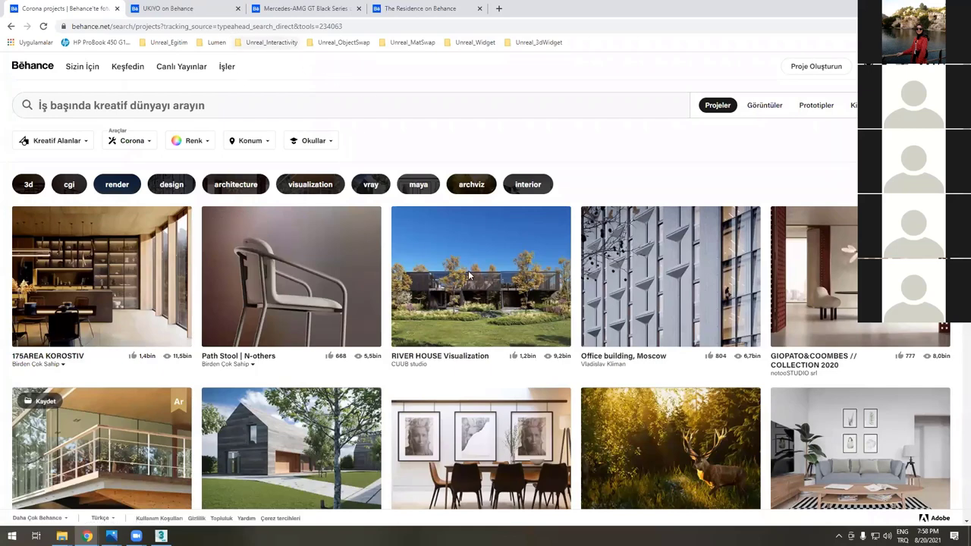
pyautogui.scroll(-6, 478, 275)
pyautogui.scroll(3, 479, 275)
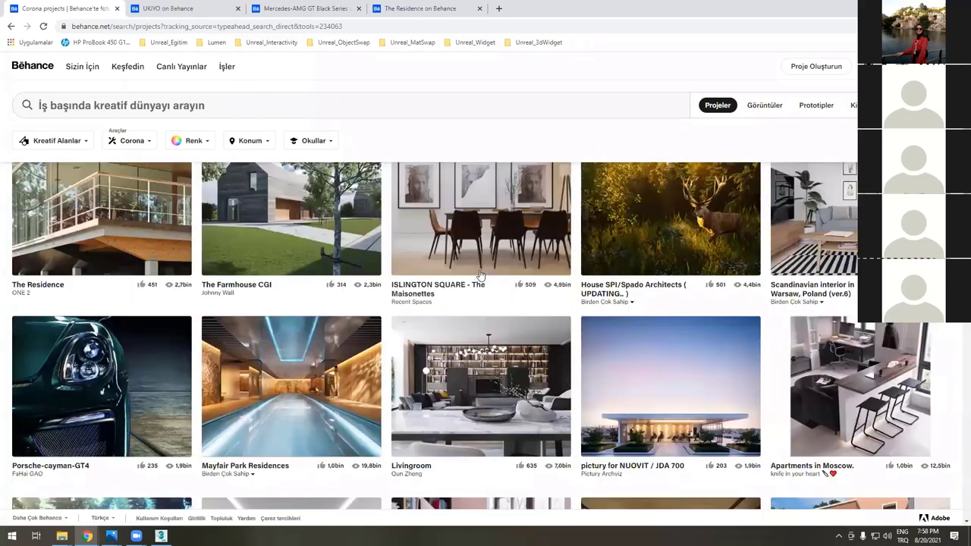
pyautogui.scroll(-10, 479, 276)
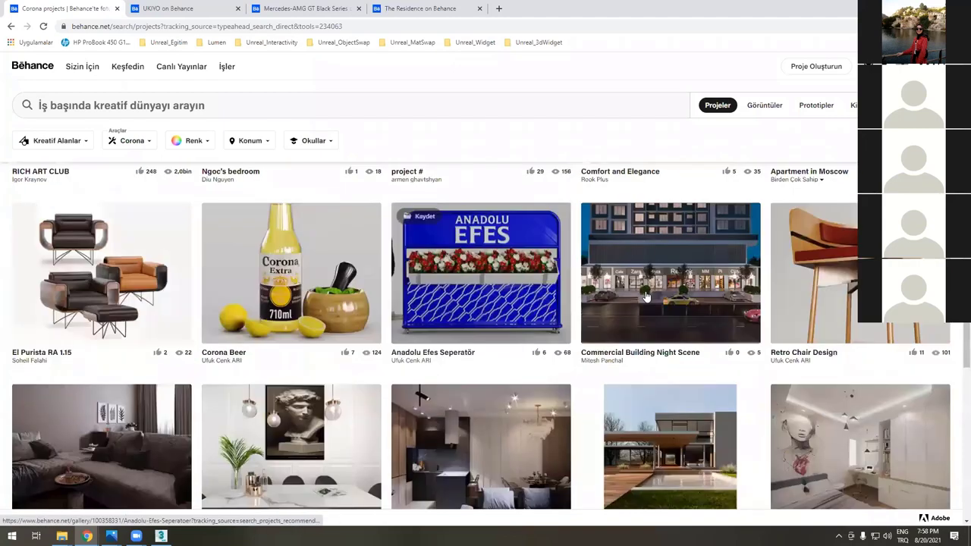
pyautogui.scroll(-6, 576, 315)
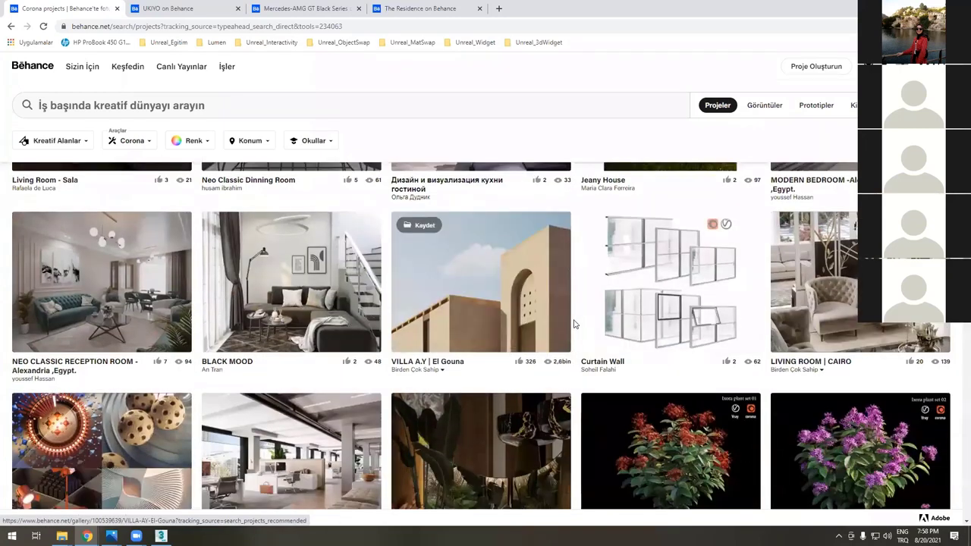
pyautogui.scroll(-1, 565, 321)
pyautogui.scroll(-5, 430, 240)
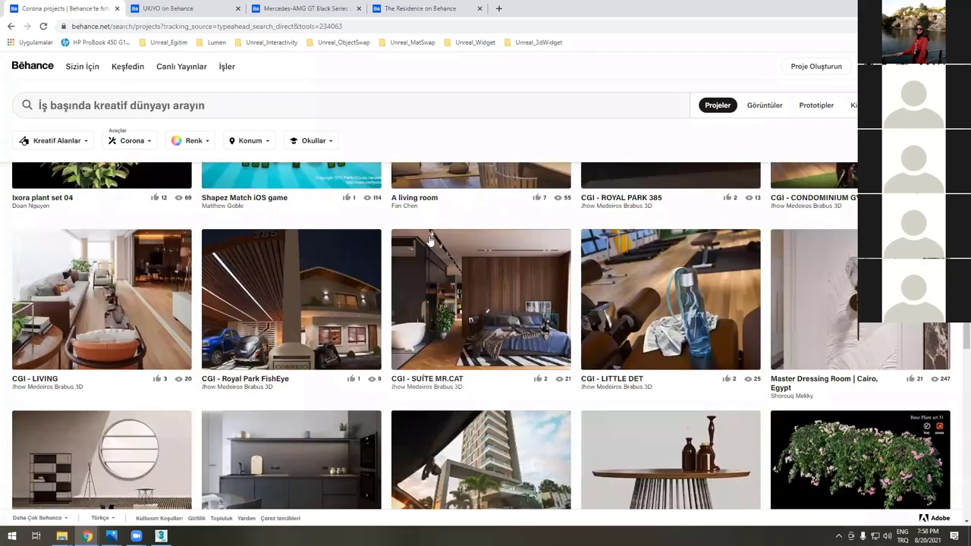
pyautogui.scroll(3, 332, 175)
# - Glance at the Mercedes-AMG tab, then scroll through the UKIYO project page
pyautogui.click(304, 7)
pyautogui.click(183, 8)
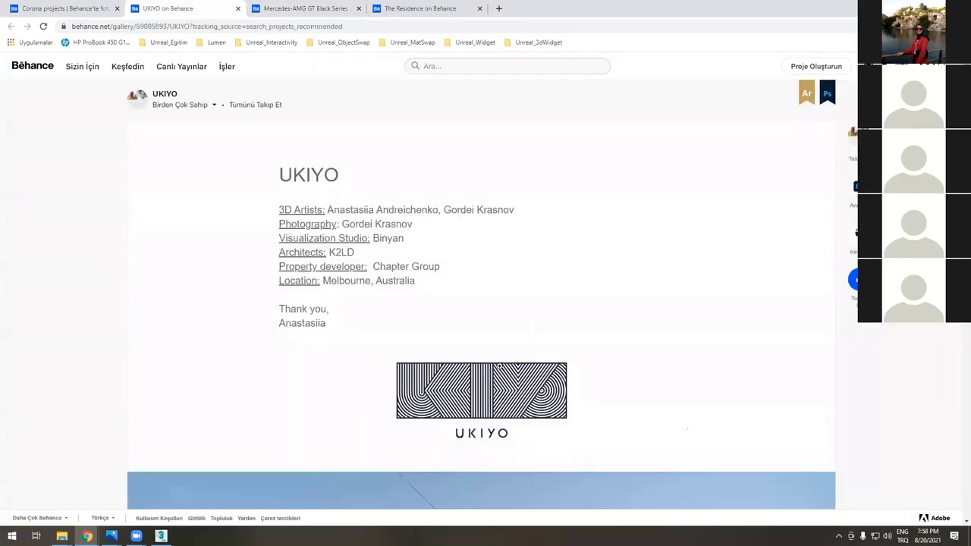
pyautogui.scroll(-6, 444, 264)
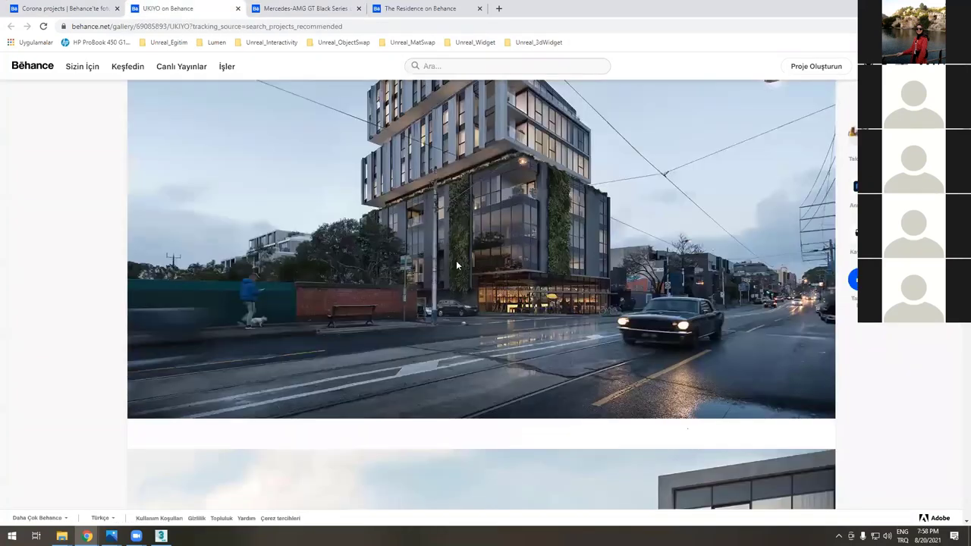
pyautogui.scroll(-5, 482, 236)
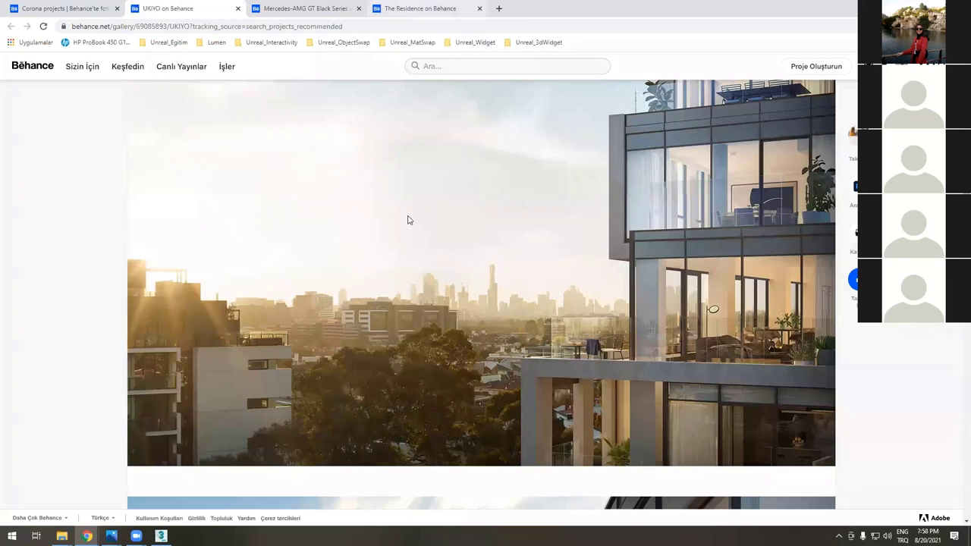
# - Scroll through The Residence renders, then close The Residence and Mercedes-AMG tabs
pyautogui.hotkey('ctrl', '4')
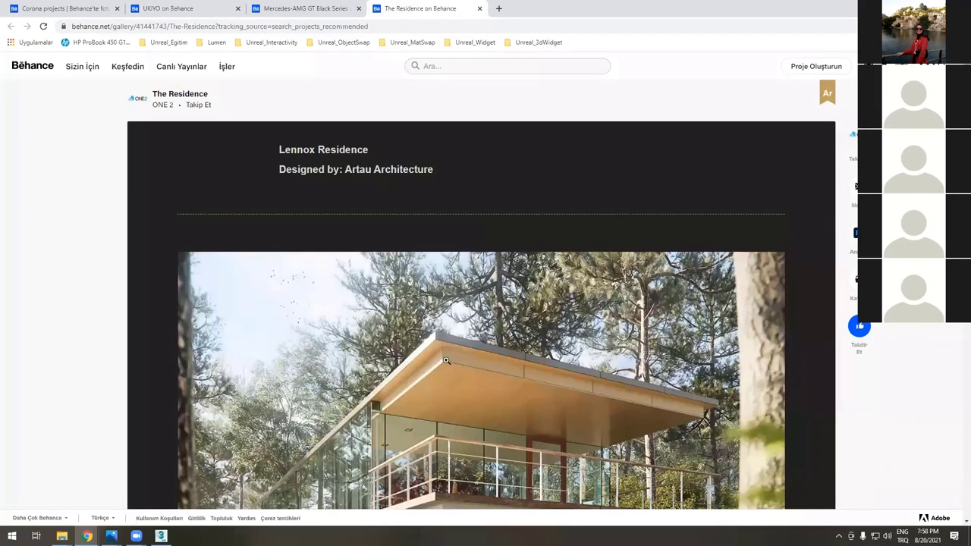
pyautogui.scroll(-8, 455, 355)
pyautogui.scroll(-6, 487, 415)
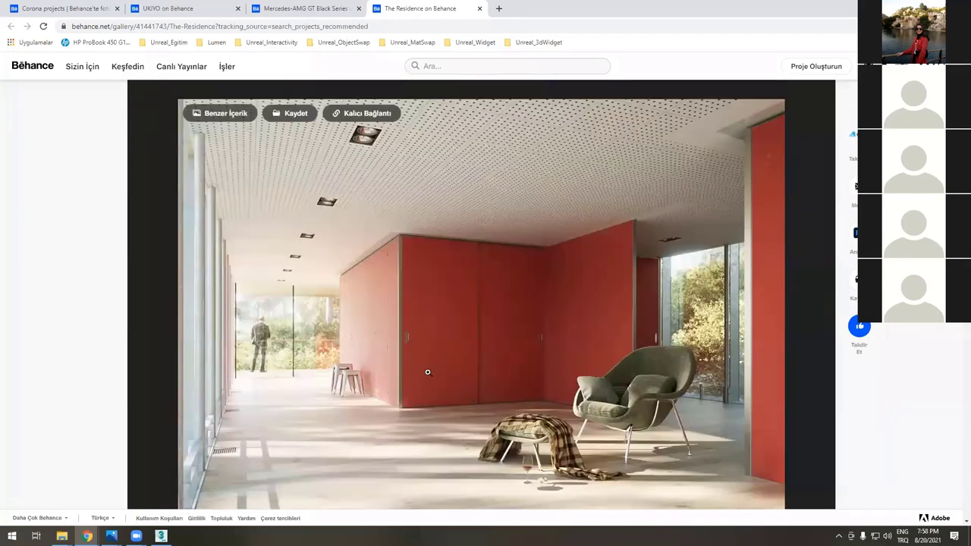
pyautogui.scroll(-2, 429, 373)
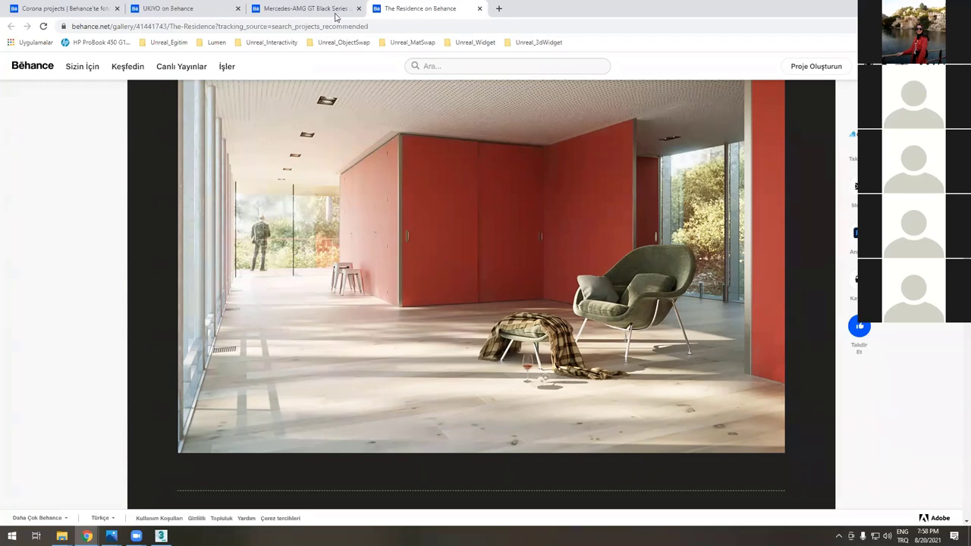
pyautogui.click(359, 9)
pyautogui.click(359, 8)
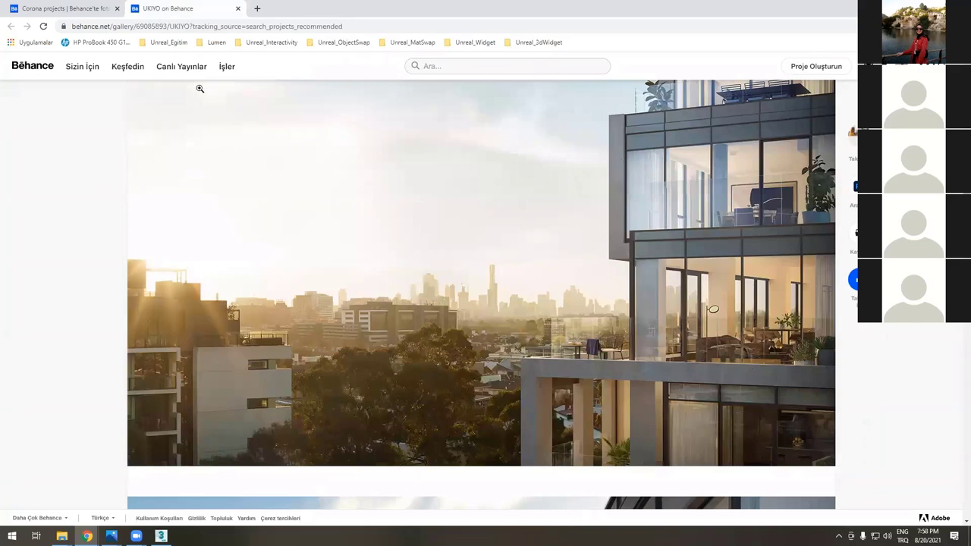
# - Close the UKIYO tab and change the tool filter from Corona to SketchUp
pyautogui.middleClick(179, 13)
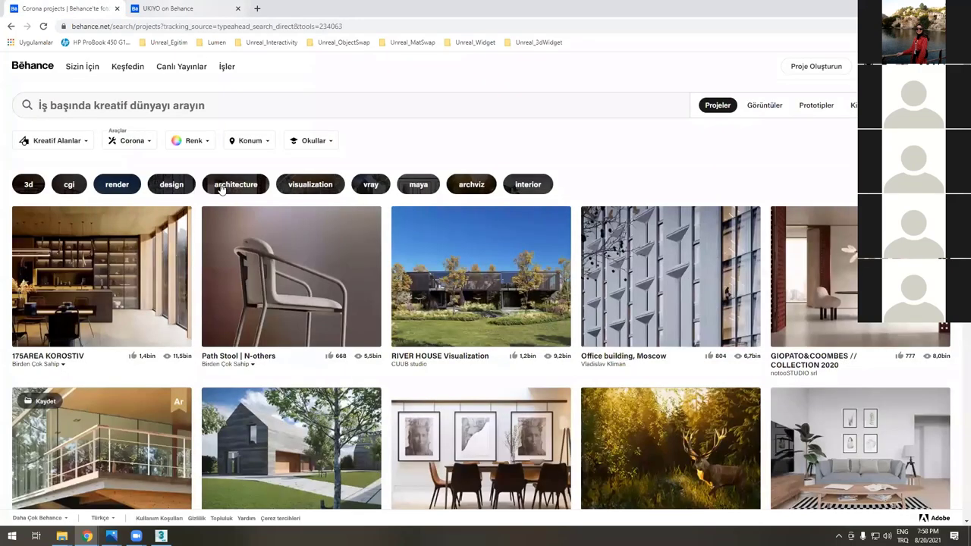
pyautogui.click(130, 140)
pyautogui.click(156, 180)
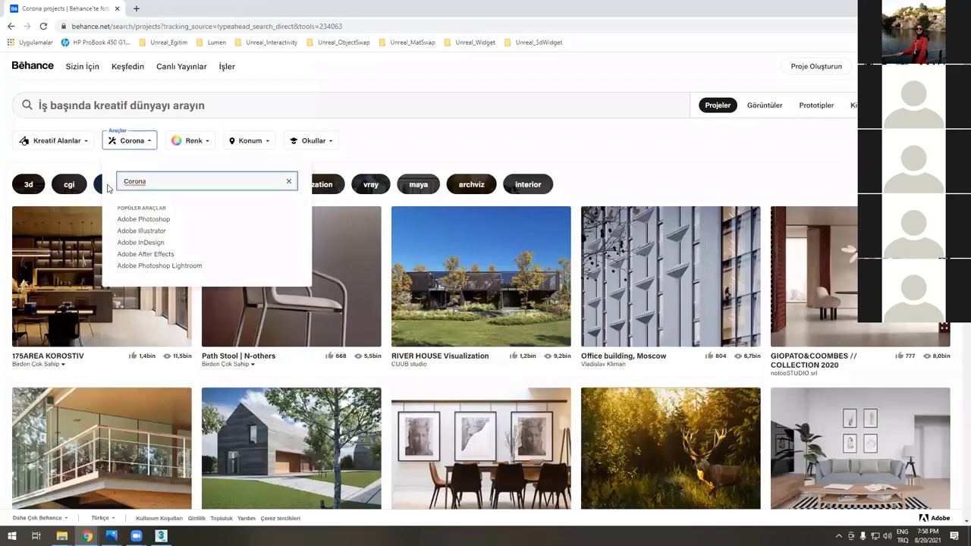
pyautogui.hotkey('ctrl', 'a')
pyautogui.write('ske')
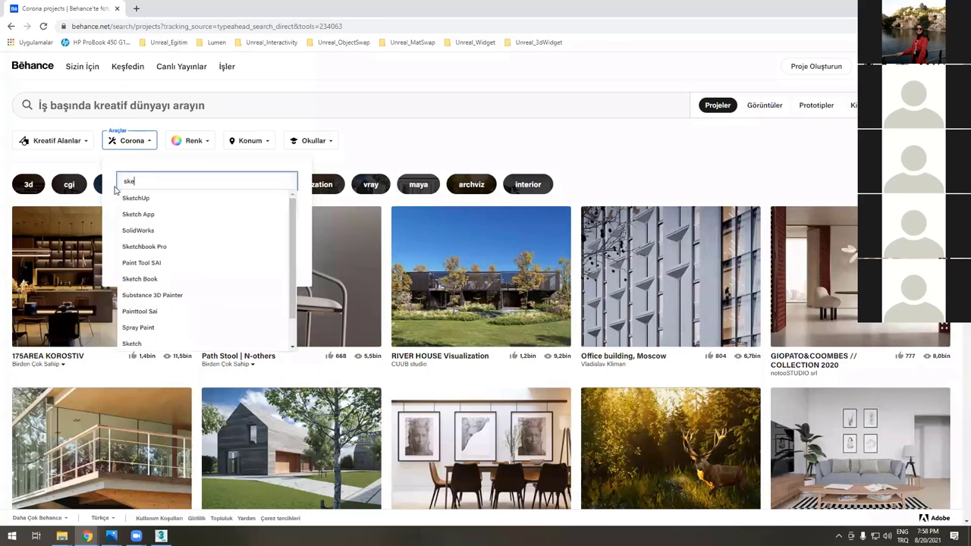
pyautogui.write('tch')
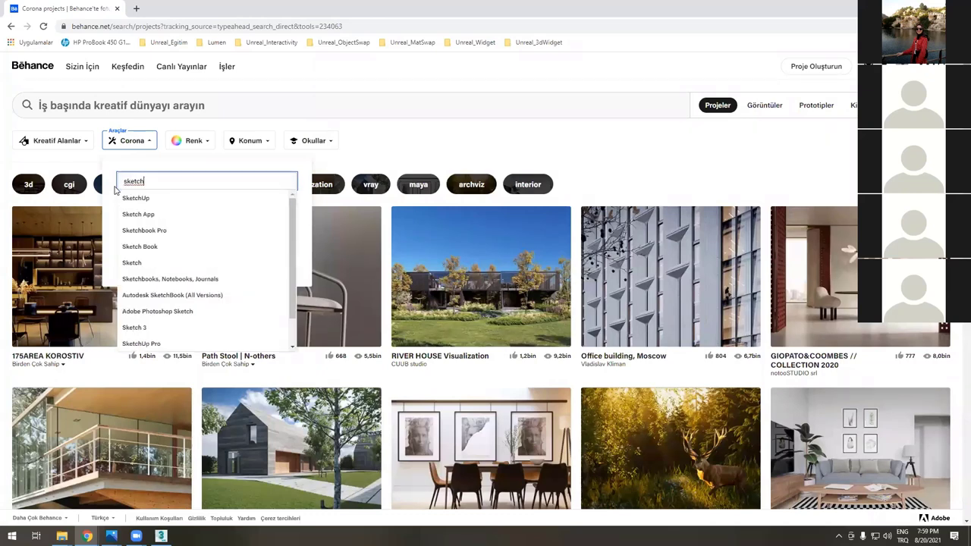
pyautogui.click(125, 198)
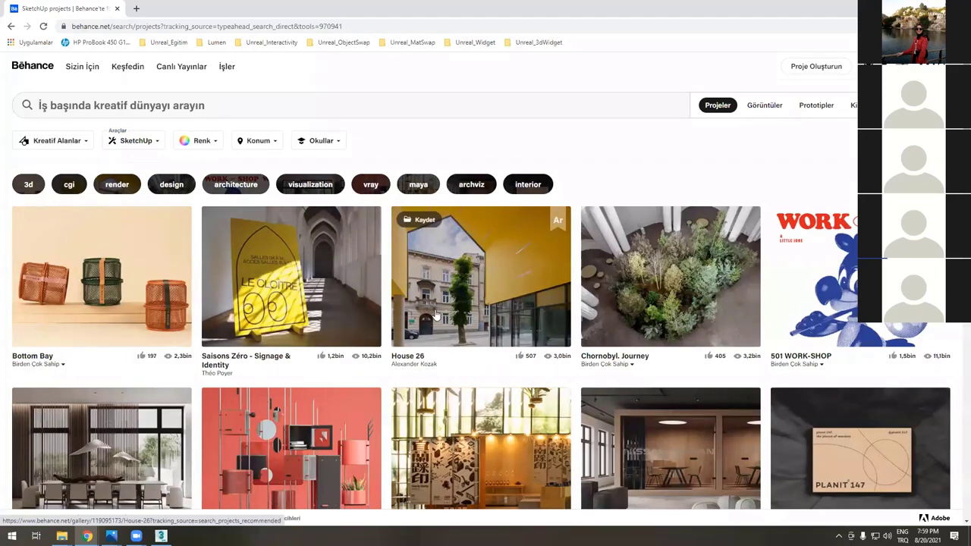
# - Scroll through the SketchUp-filtered results toward the Malopo kitchen project
pyautogui.scroll(-1, 451, 325)
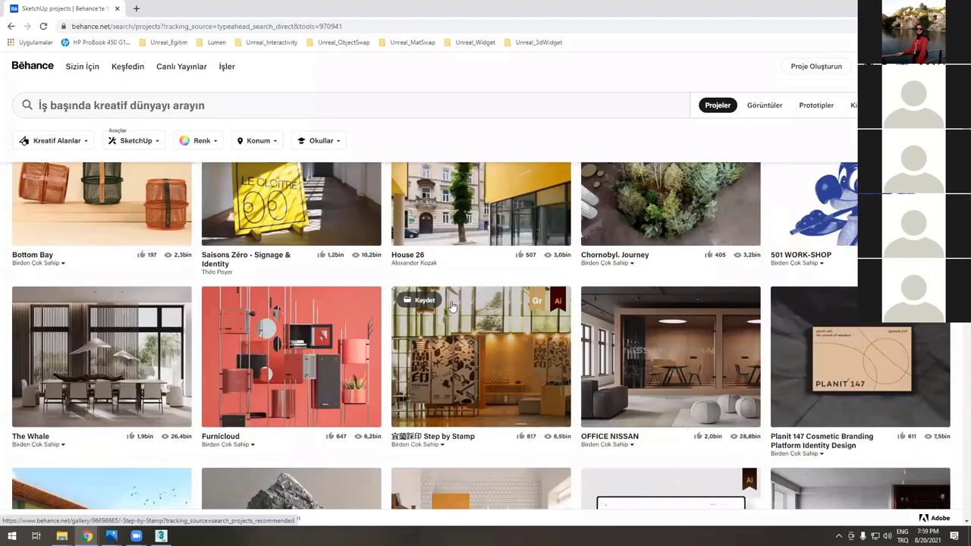
pyautogui.scroll(-2, 452, 307)
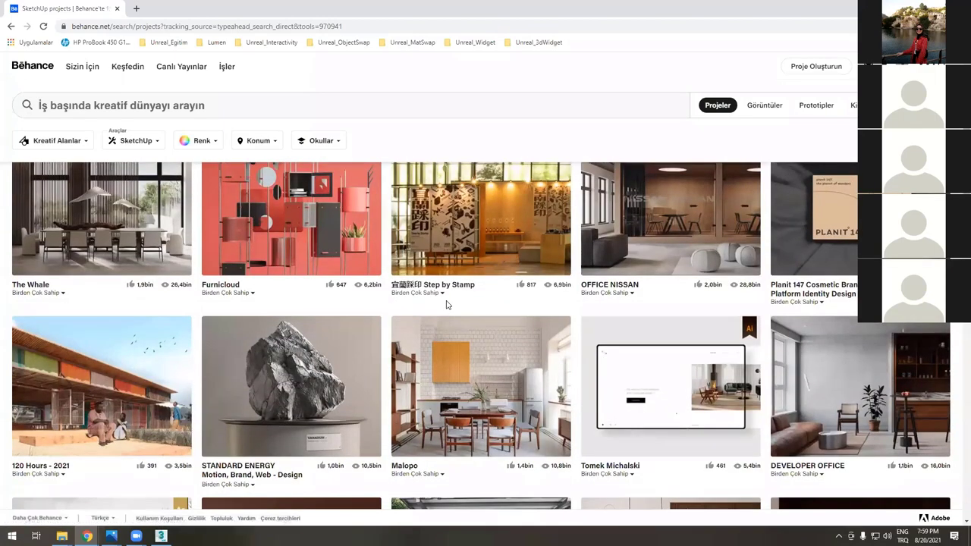
pyautogui.moveTo(438, 320)
pyautogui.scroll(-3, 439, 325)
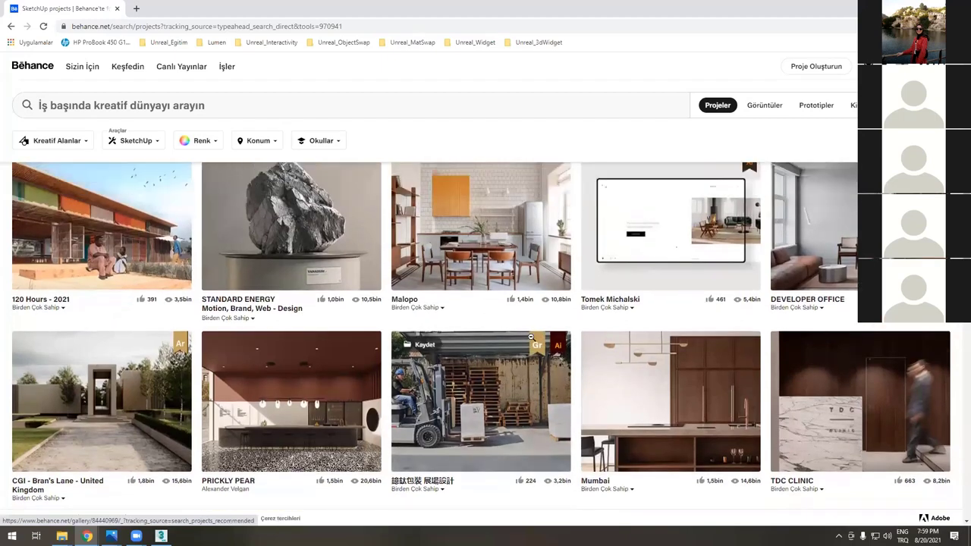
pyautogui.scroll(1, 532, 338)
pyautogui.click(565, 325)
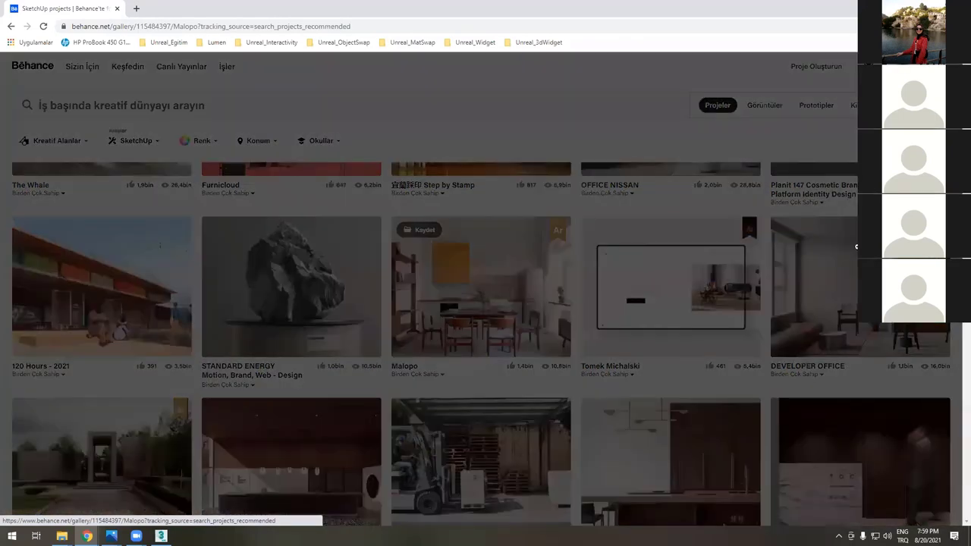
pyautogui.scroll(-2, 415, 350)
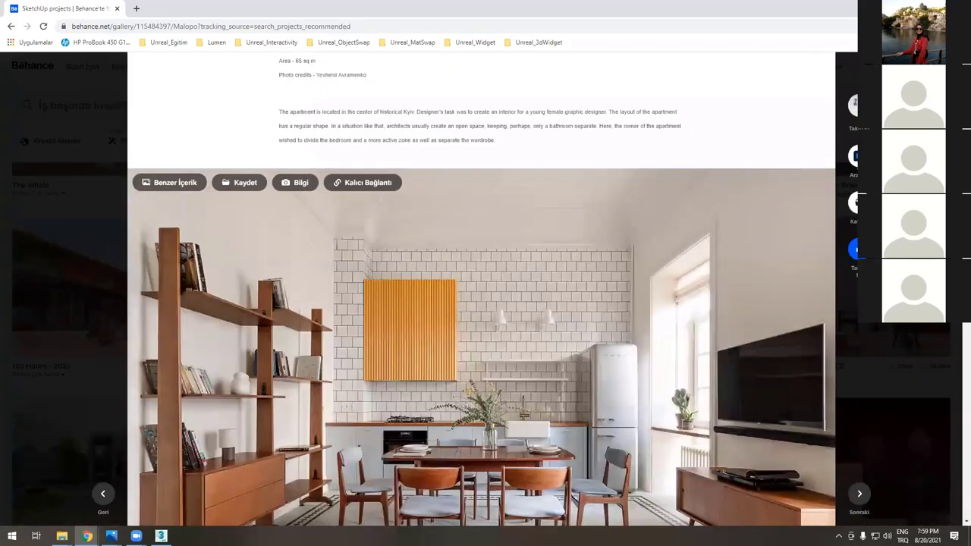
pyautogui.scroll(-3, 482, 289)
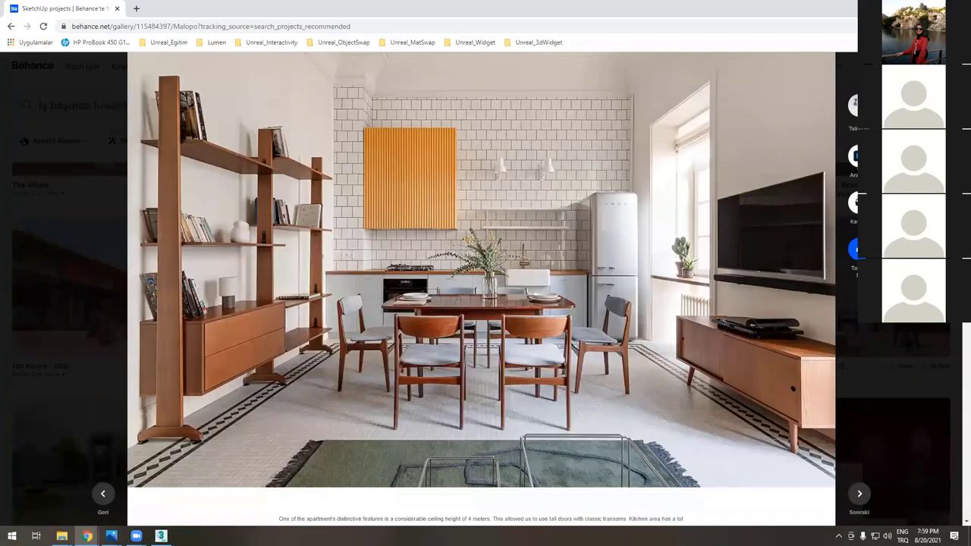
pyautogui.moveTo(855, 156)
pyautogui.press('Escape')
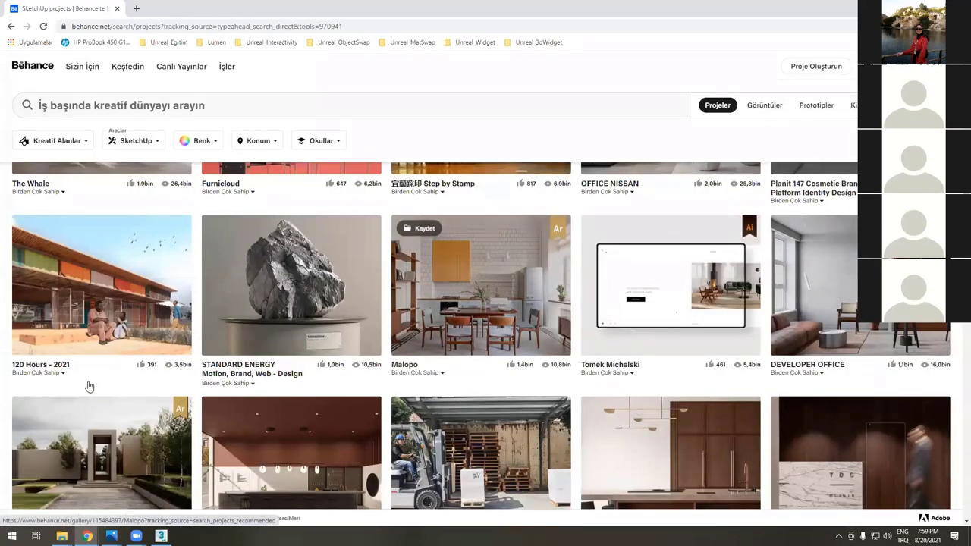
pyautogui.scroll(-1, 89, 390)
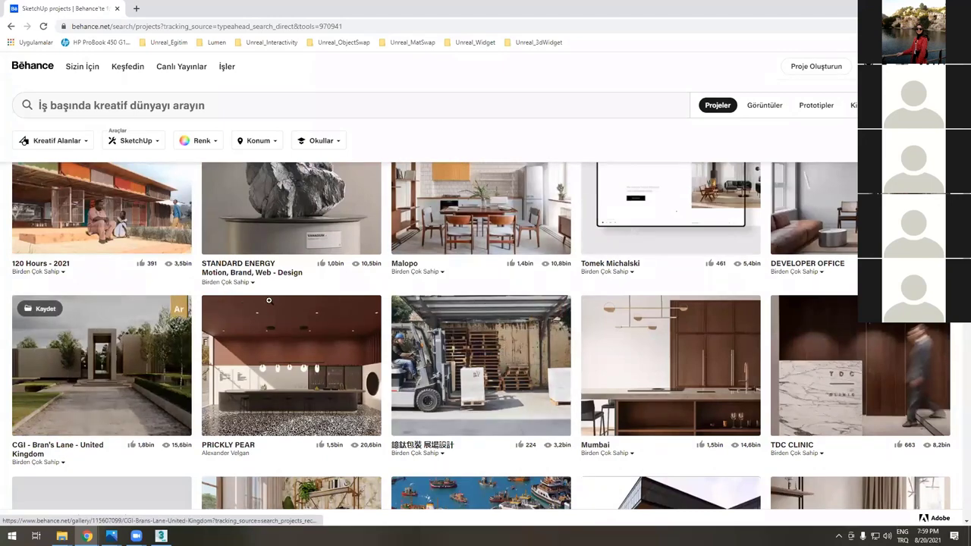
pyautogui.scroll(-1, 238, 334)
pyautogui.click(238, 334)
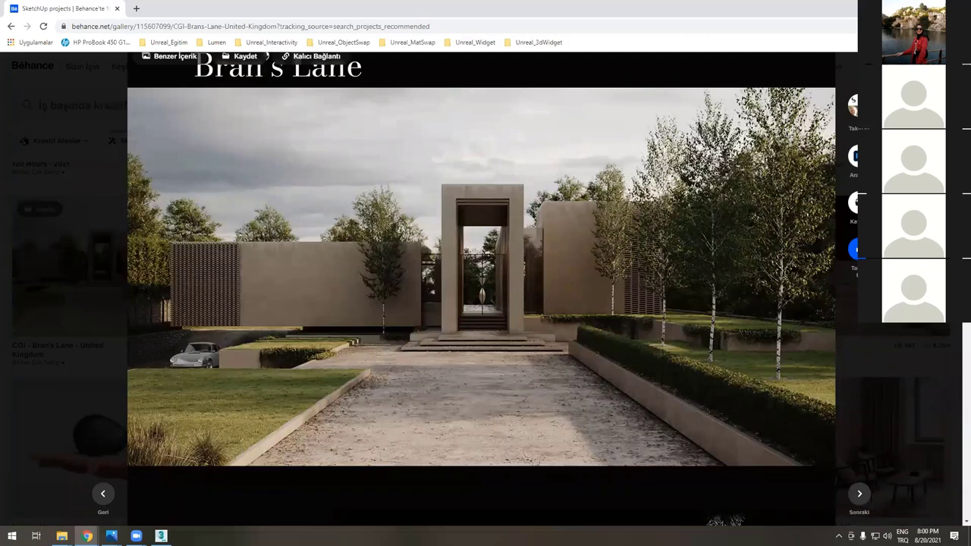
pyautogui.moveTo(855, 292)
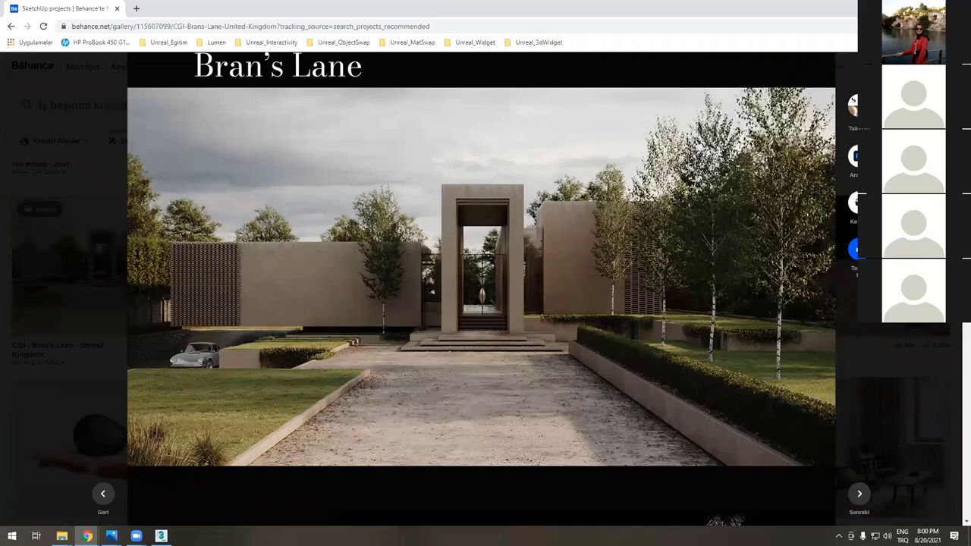
pyautogui.press('Escape')
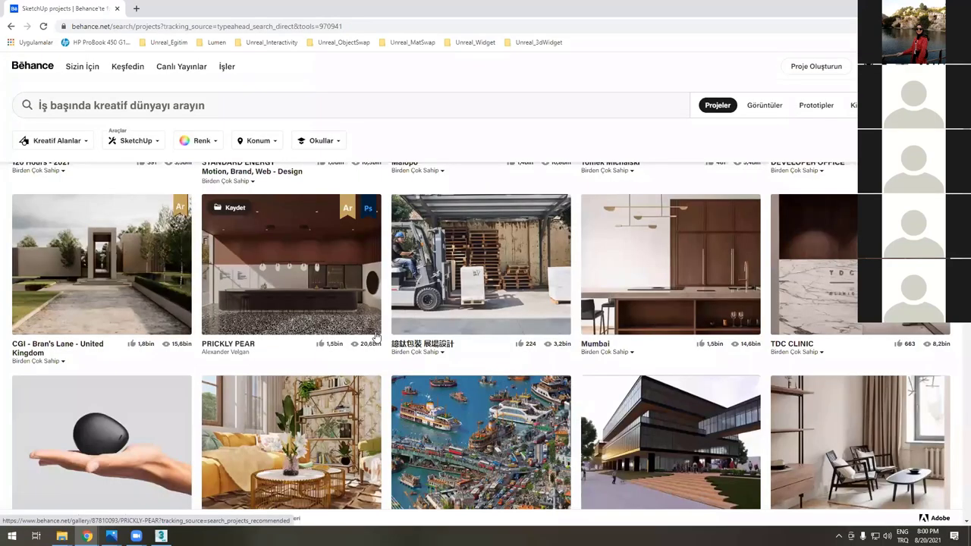
pyautogui.scroll(-3, 377, 336)
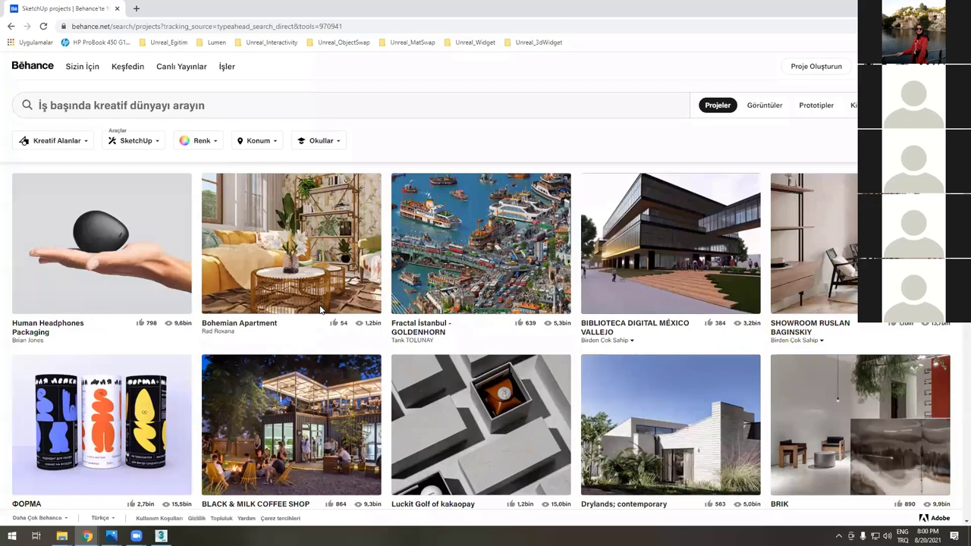
pyautogui.scroll(1, 320, 309)
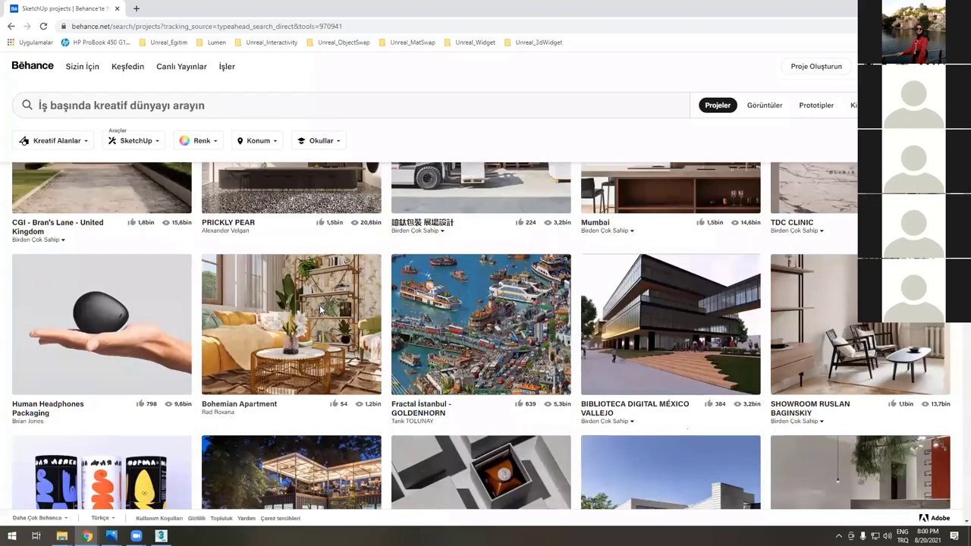
pyautogui.scroll(1, 320, 310)
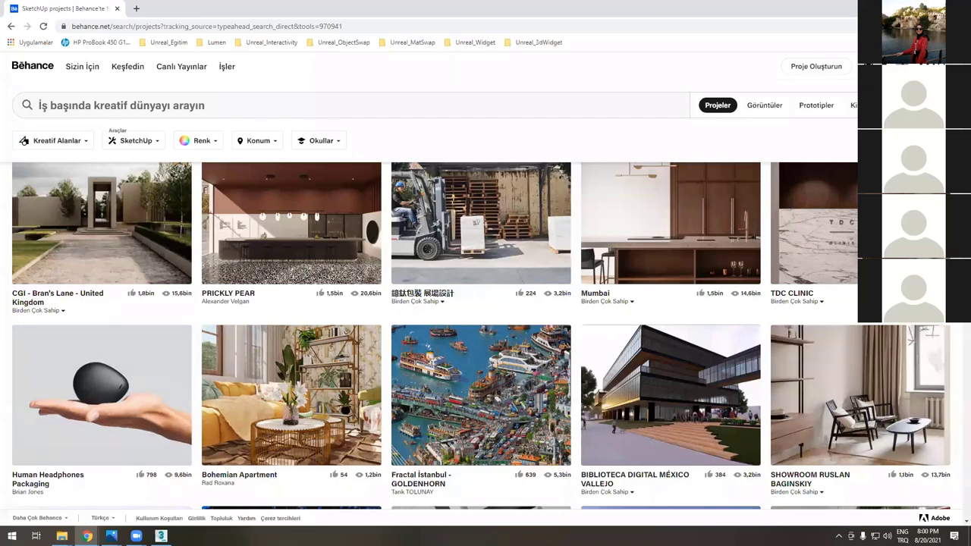
pyautogui.scroll(-2, 493, 348)
pyautogui.scroll(2, 492, 349)
pyautogui.scroll(1, 477, 319)
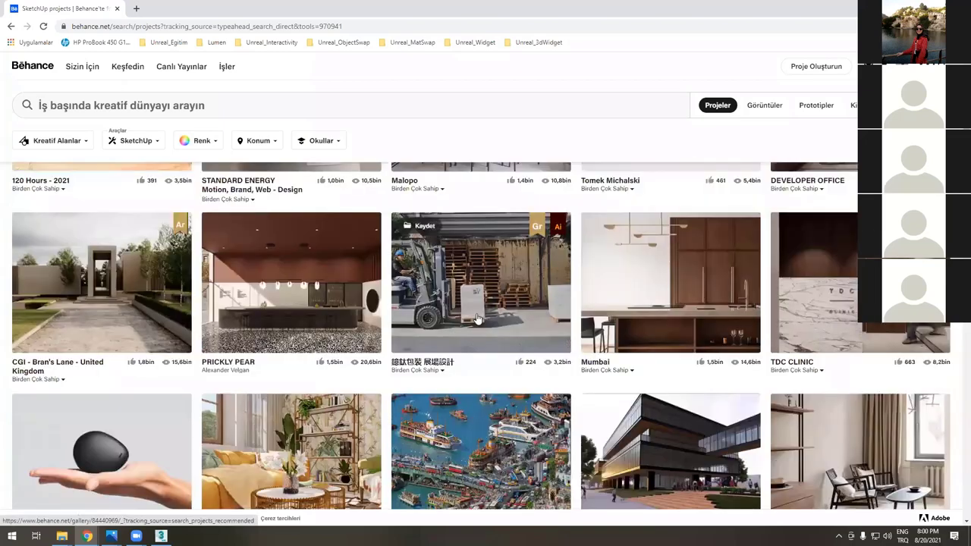
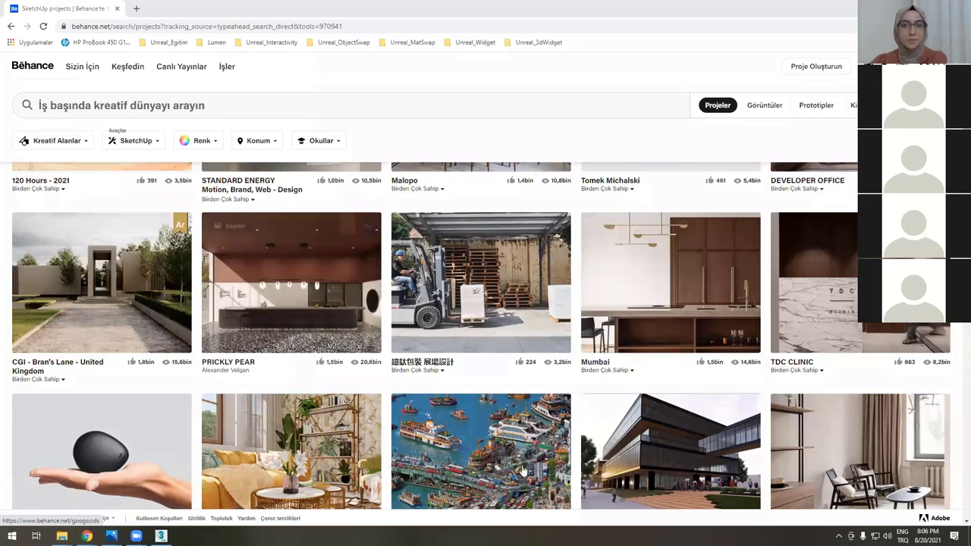
# - Load the presenter's behance.net profile from the 'be' address-bar suggestion
pyautogui.moveTo(489, 455)
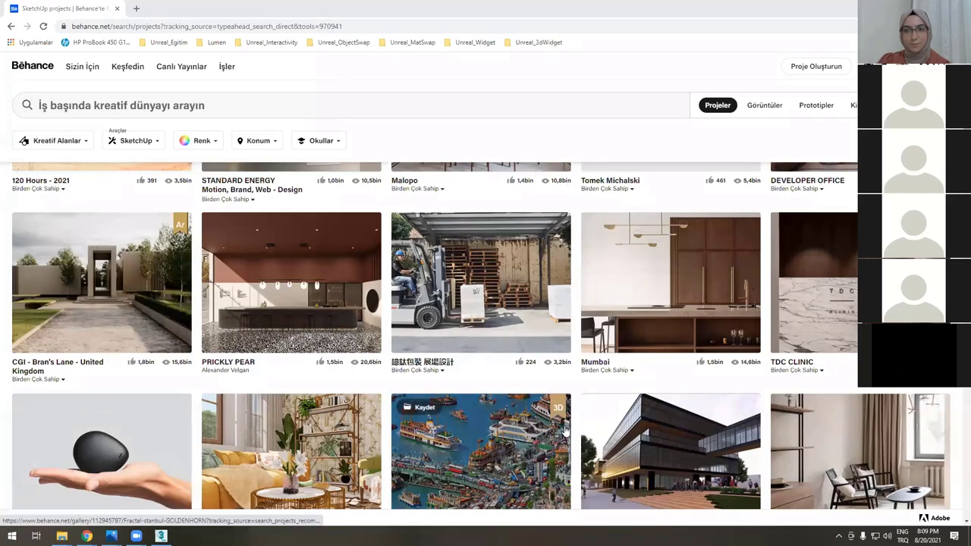
pyautogui.scroll(-1, 709, 445)
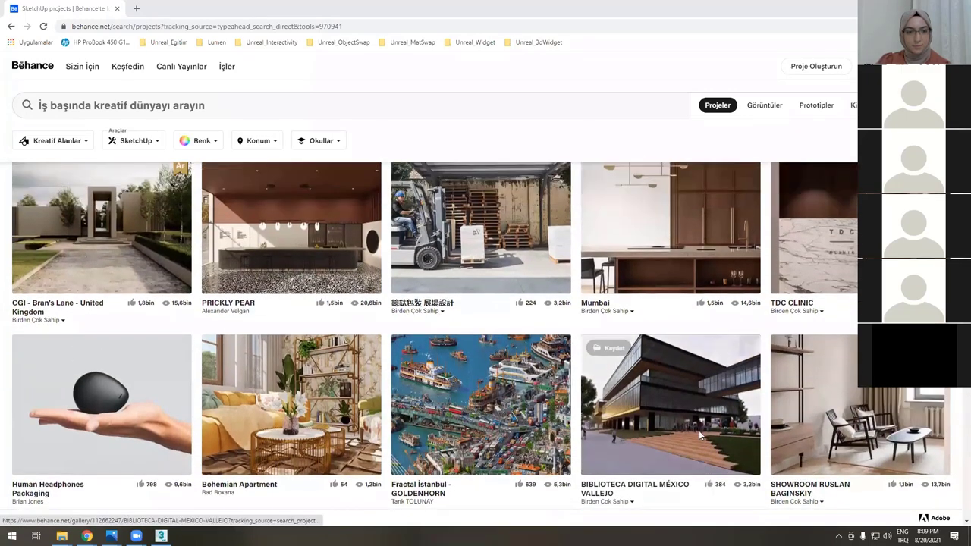
pyautogui.scroll(1, 685, 370)
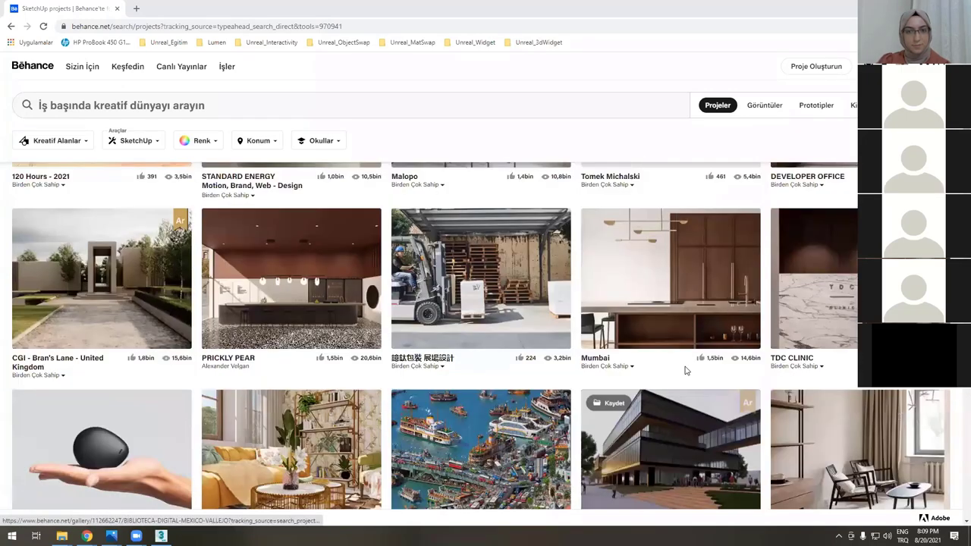
pyautogui.scroll(1, 686, 370)
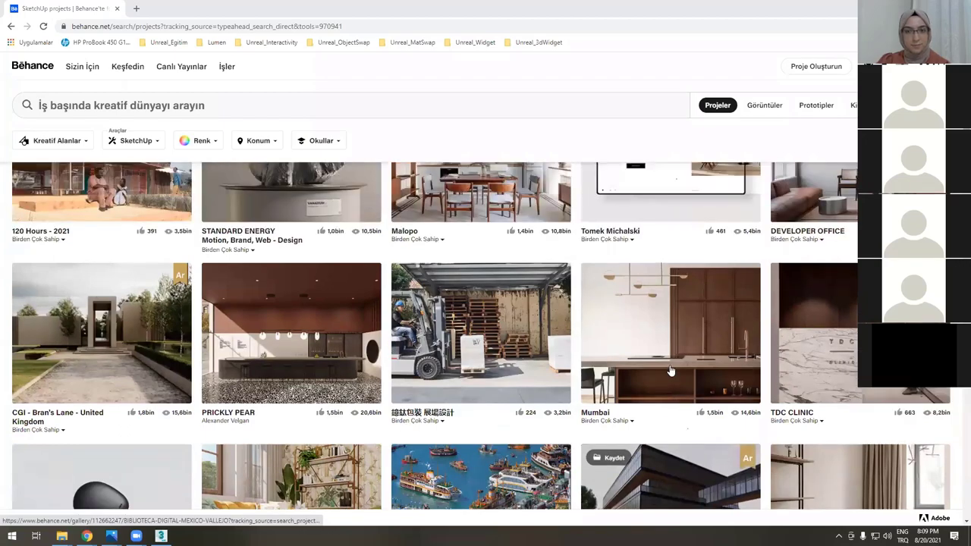
pyautogui.scroll(2, 668, 374)
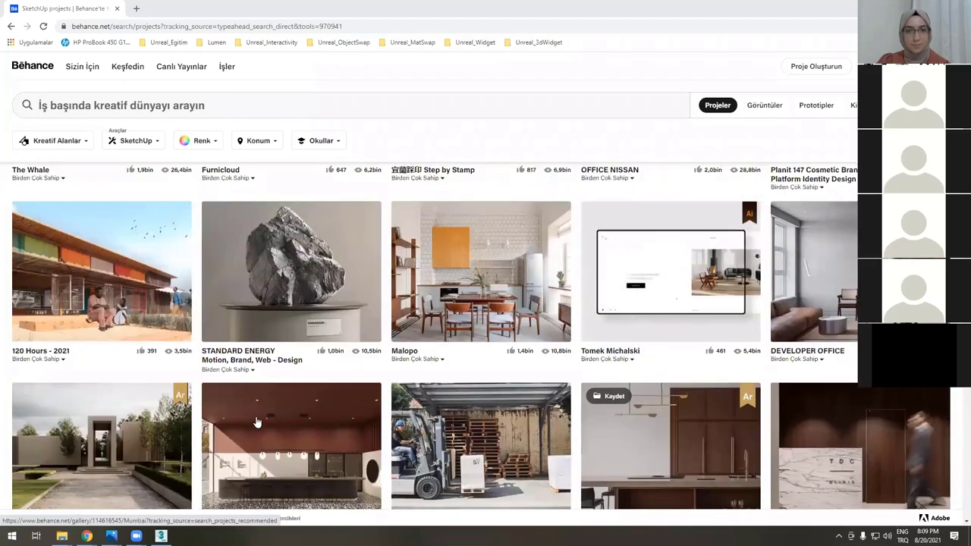
pyautogui.scroll(3, 257, 422)
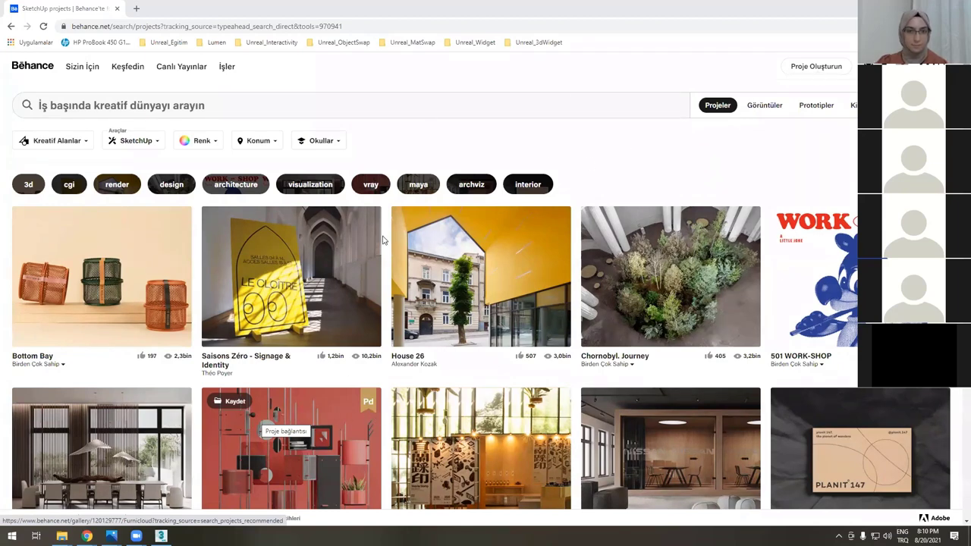
pyautogui.click(202, 26)
pyautogui.write('s')
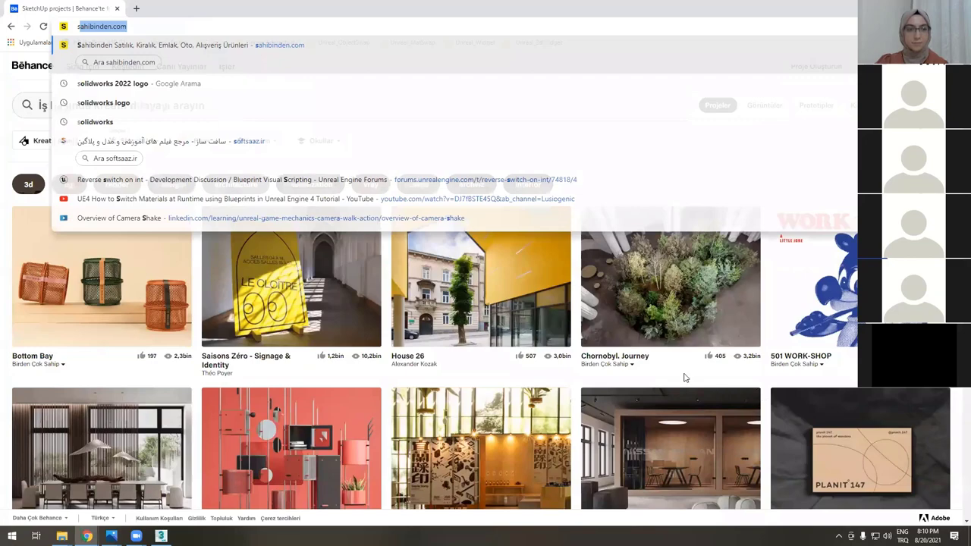
pyautogui.press('BackSpace')
pyautogui.press('BackSpace')
pyautogui.write('be')
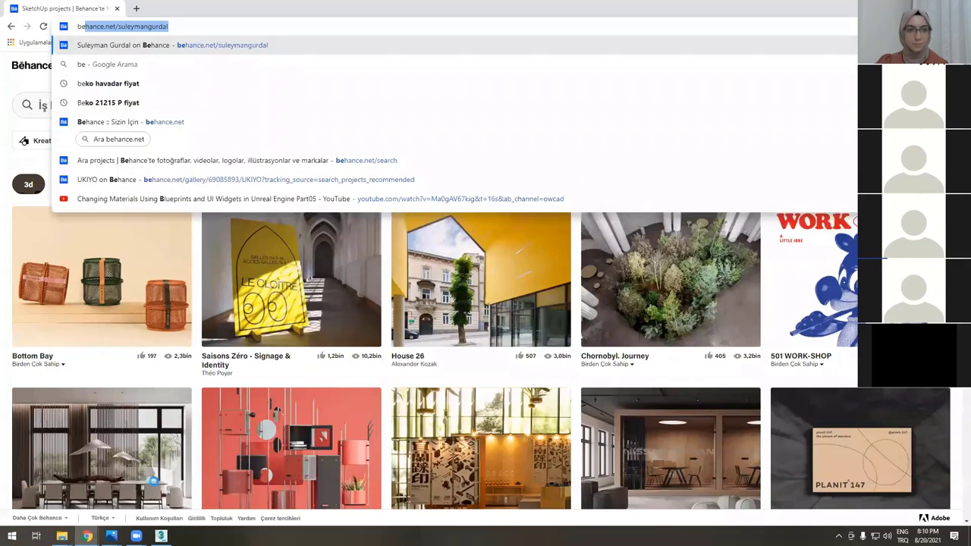
pyautogui.press('Return')
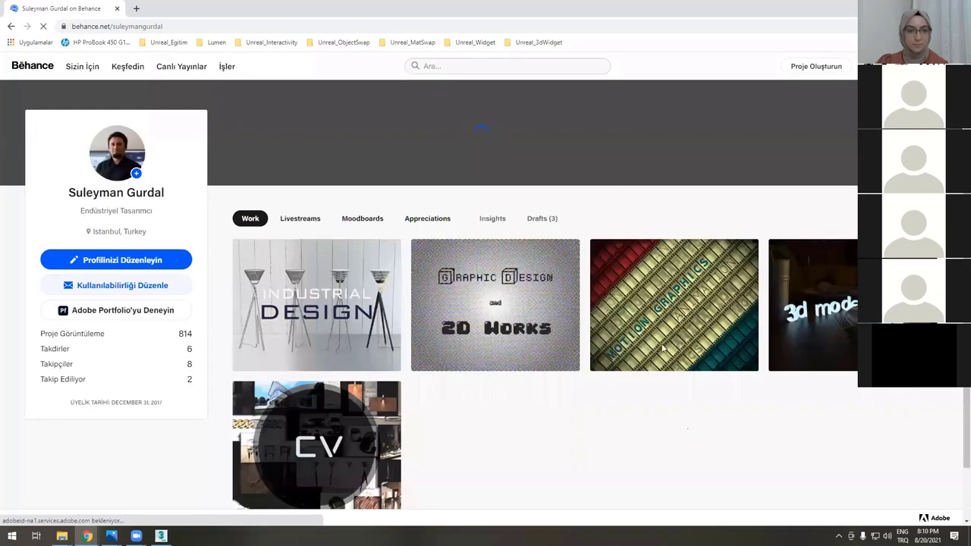
pyautogui.hotkey('alt', 'Tab')
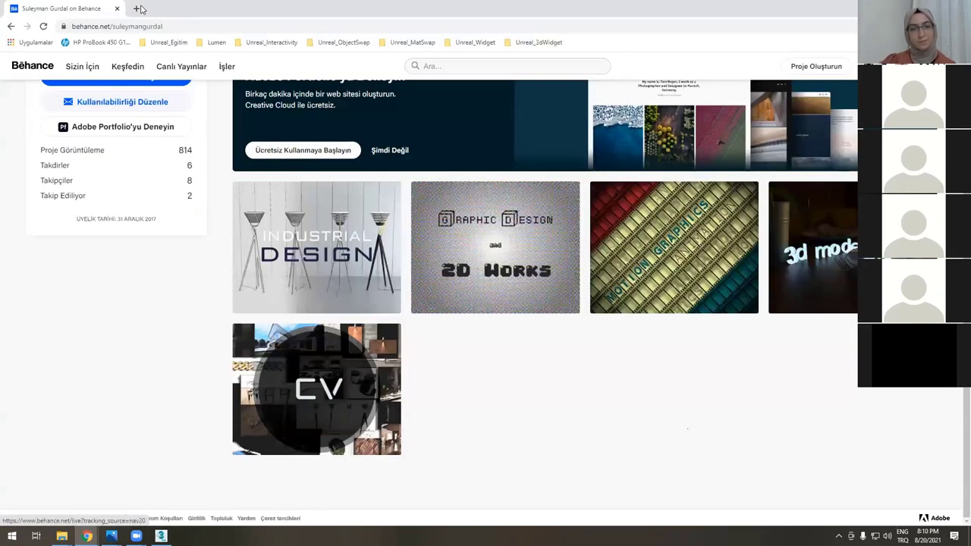
# - Load the profile in a new tab and run an empty Behance search listing all projects
pyautogui.click(137, 9)
pyautogui.write('behance.net/suleymangurdal')
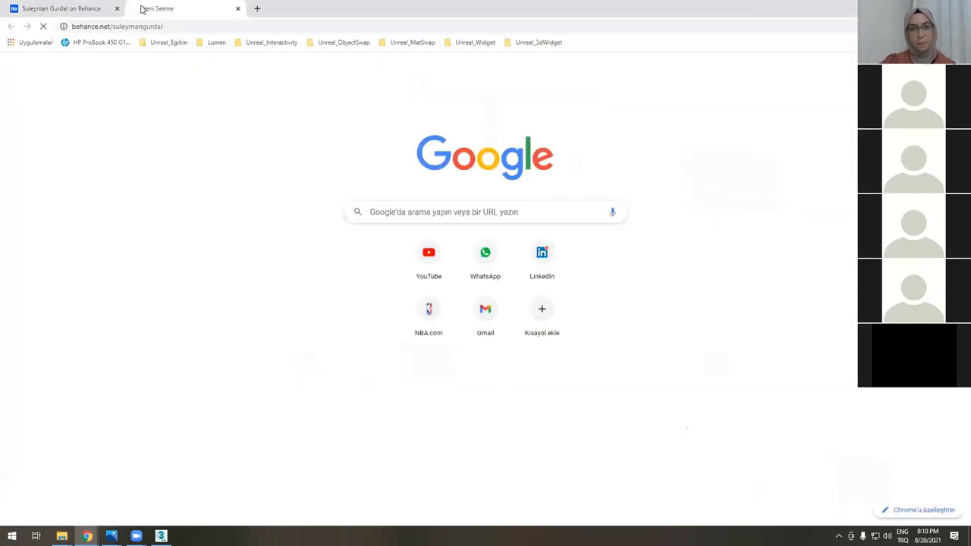
pyautogui.press('Return')
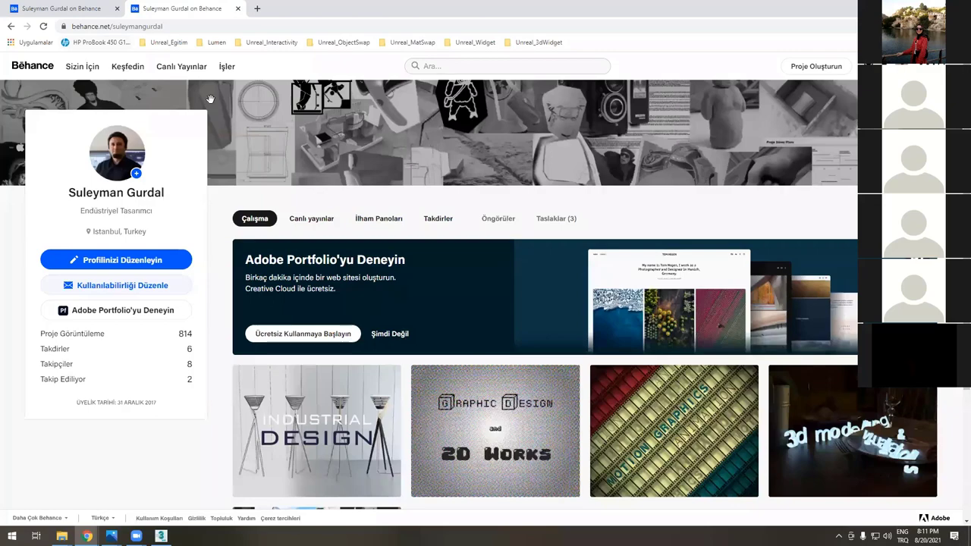
pyautogui.click(492, 65)
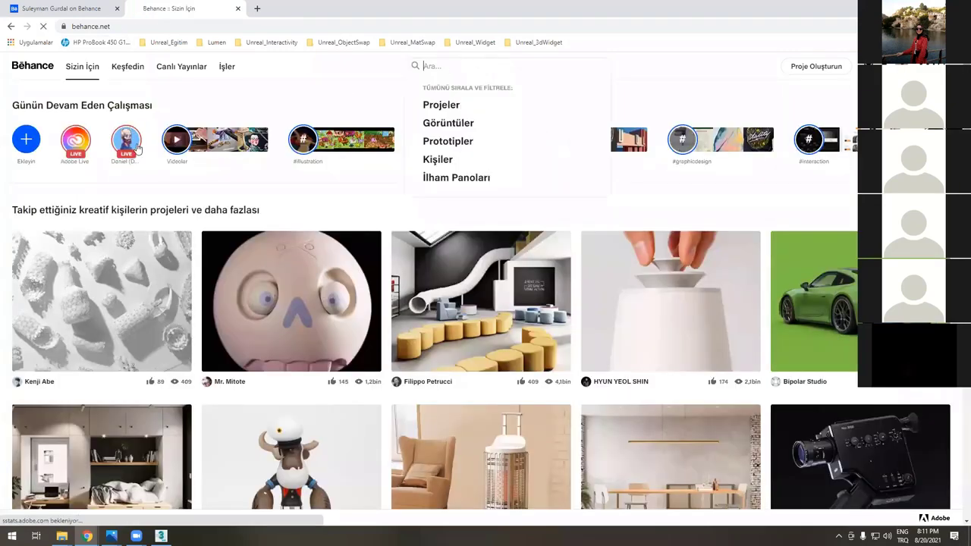
pyautogui.press('Return')
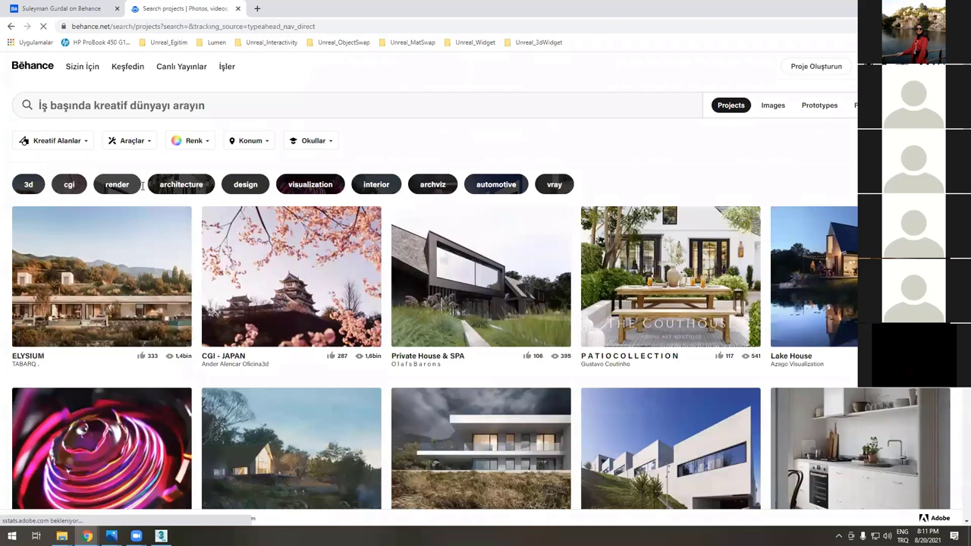
# - Filter the project search results by the Keyshot tool
pyautogui.click(129, 140)
pyautogui.write('keyshot')
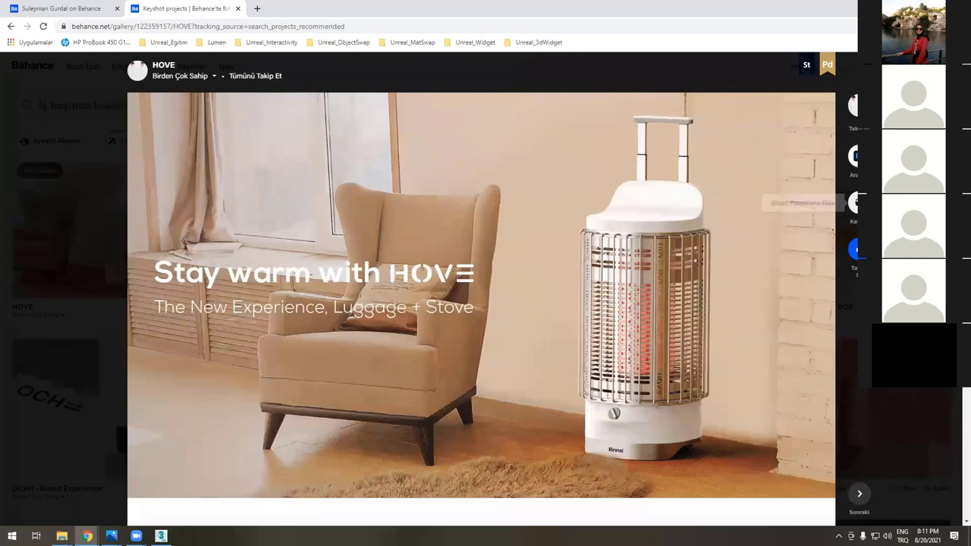
pyautogui.moveTo(816, 64)
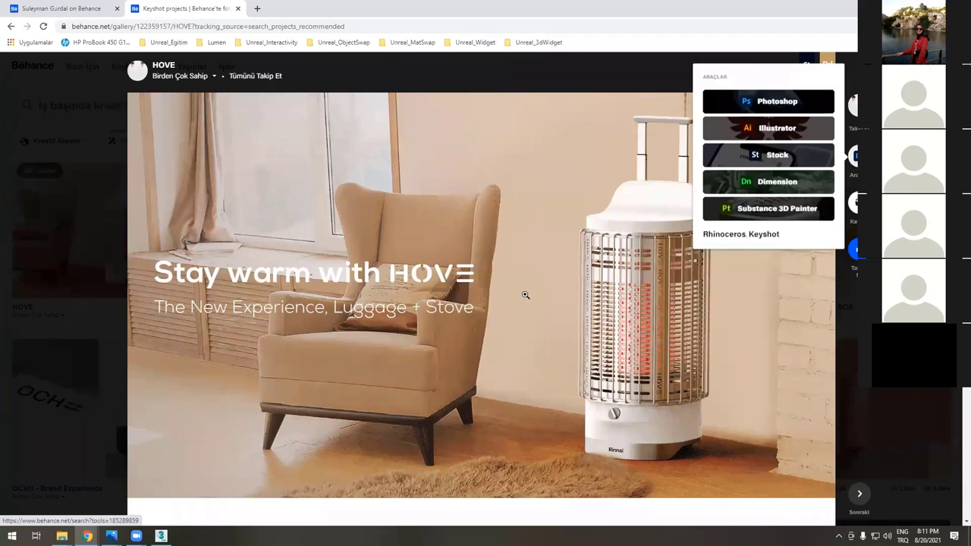
# - Close the HOVE project and open nok.nok Café Racer & Knight to check its tools
pyautogui.click(119, 389)
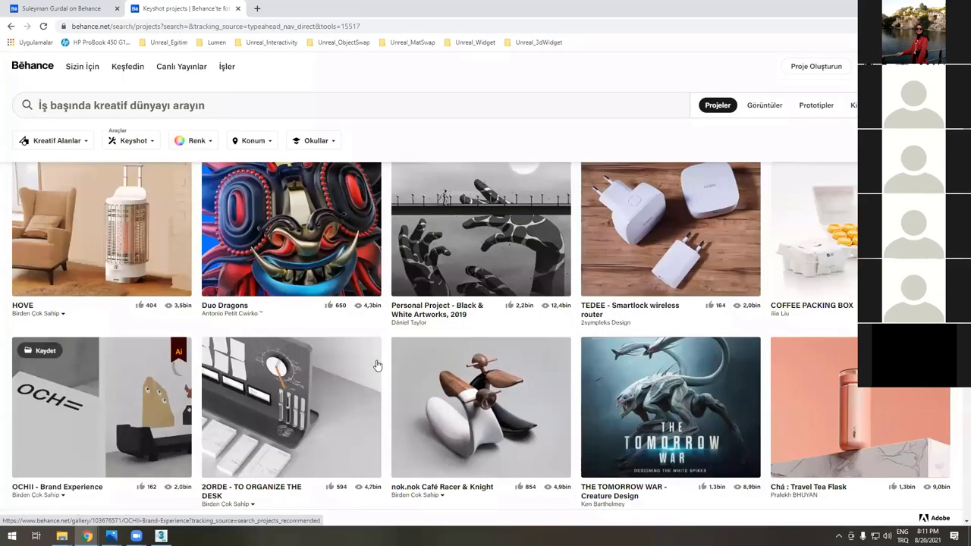
pyautogui.scroll(-1, 377, 366)
pyautogui.scroll(2, 498, 243)
pyautogui.scroll(-2, 498, 242)
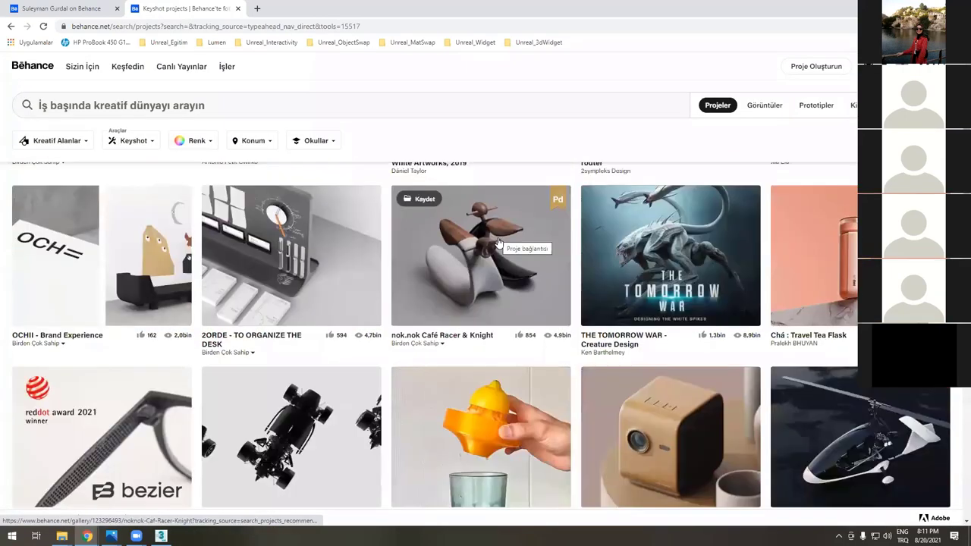
pyautogui.click(502, 244)
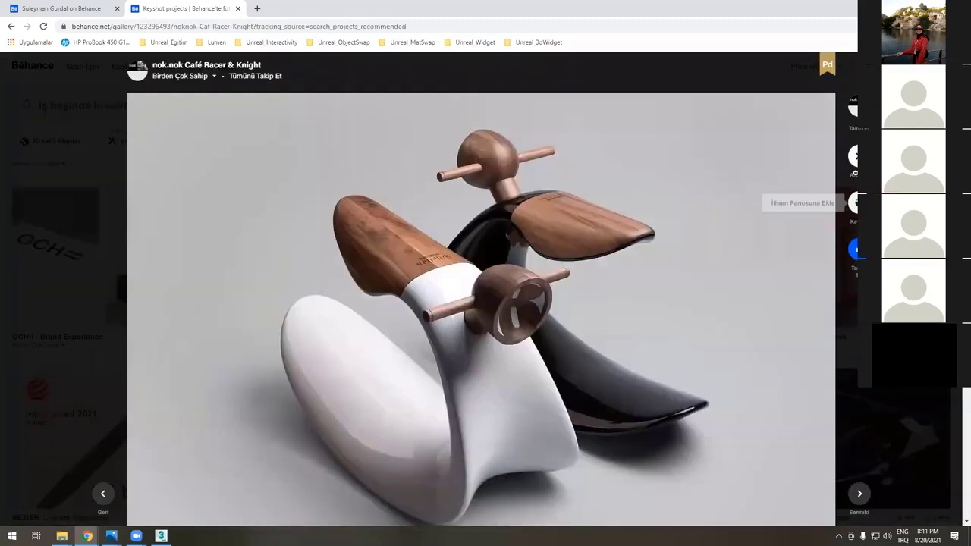
pyautogui.moveTo(854, 155)
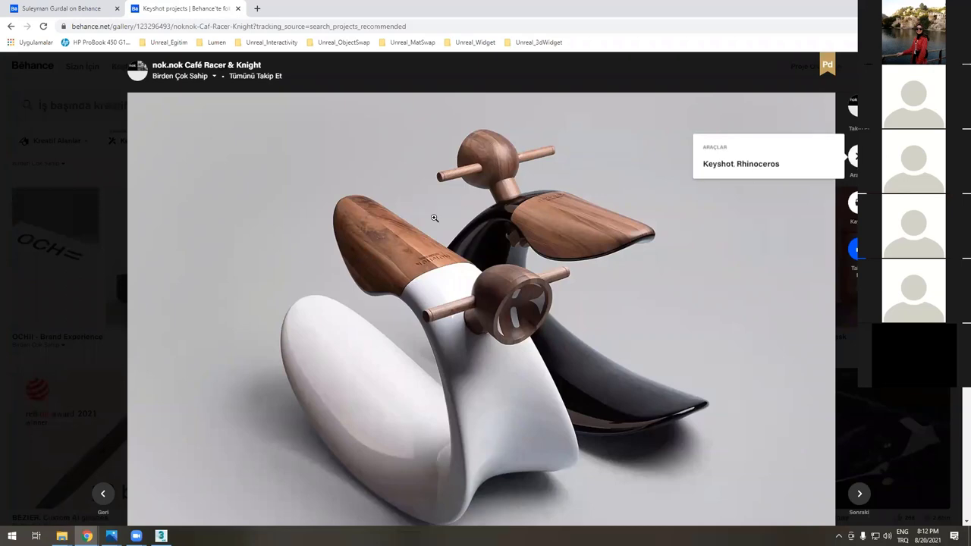
pyautogui.press('Escape')
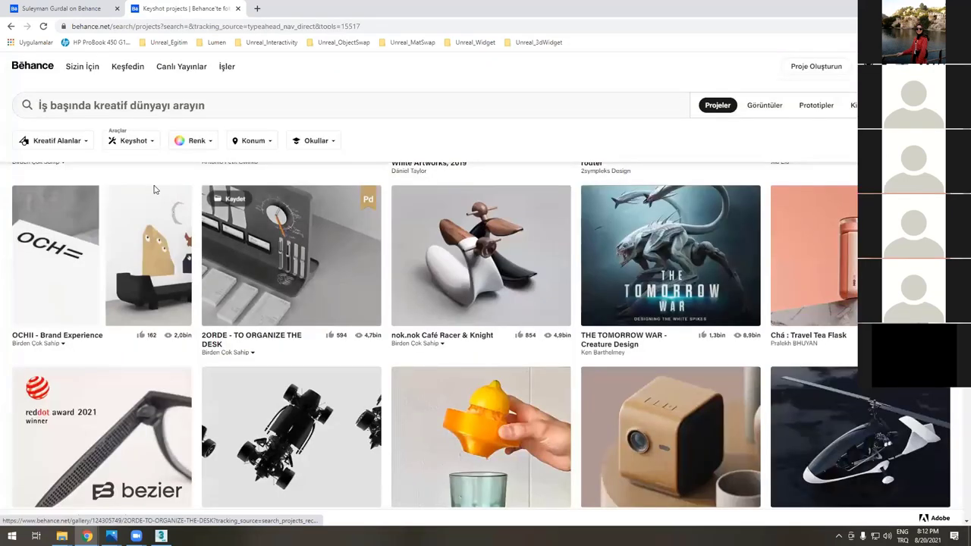
pyautogui.scroll(-2, 491, 264)
pyautogui.scroll(-1, 491, 264)
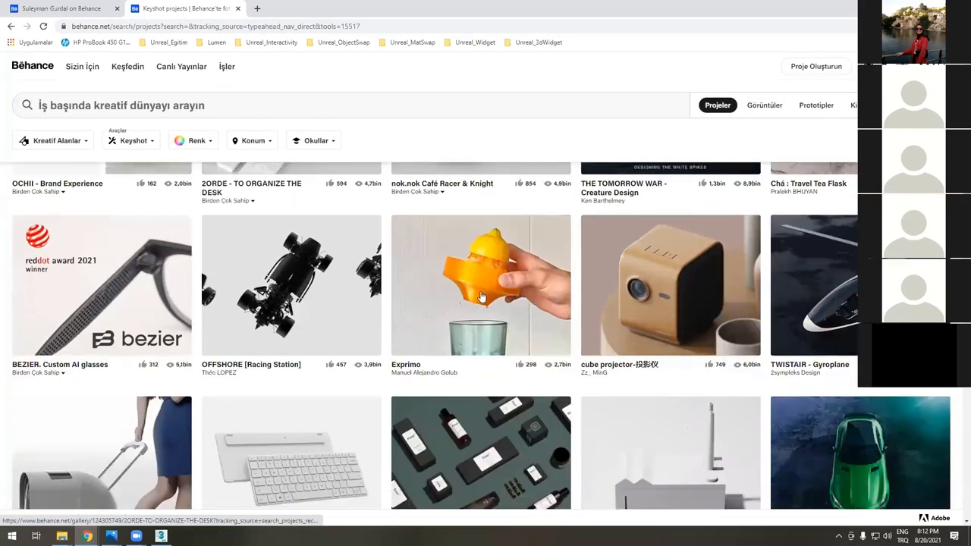
pyautogui.scroll(-1, 314, 299)
pyautogui.scroll(3, 107, 144)
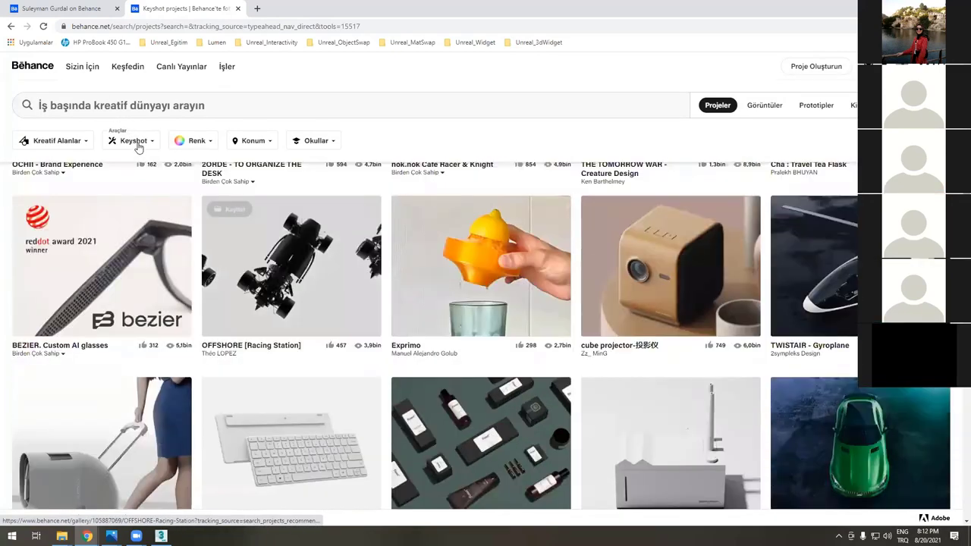
pyautogui.click(134, 140)
pyautogui.click(94, 185)
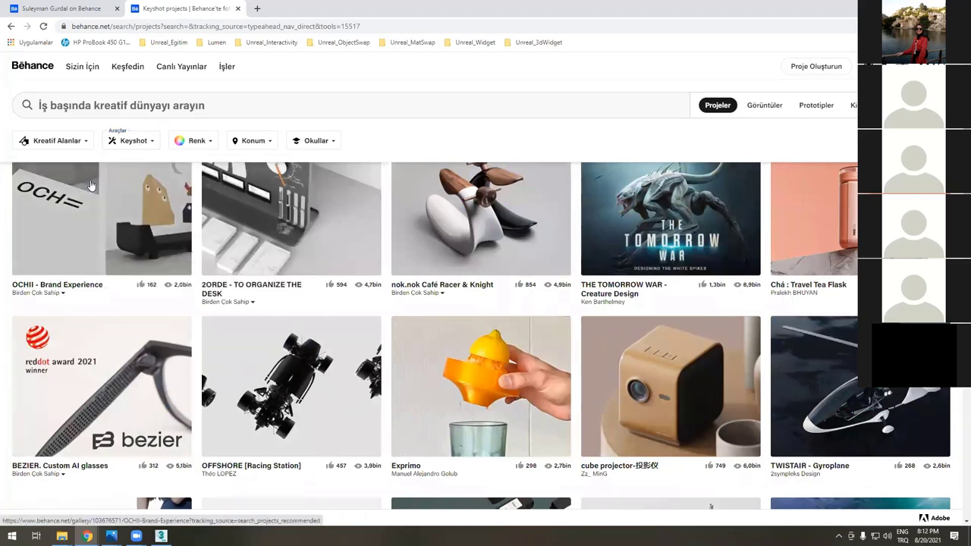
pyautogui.click(147, 144)
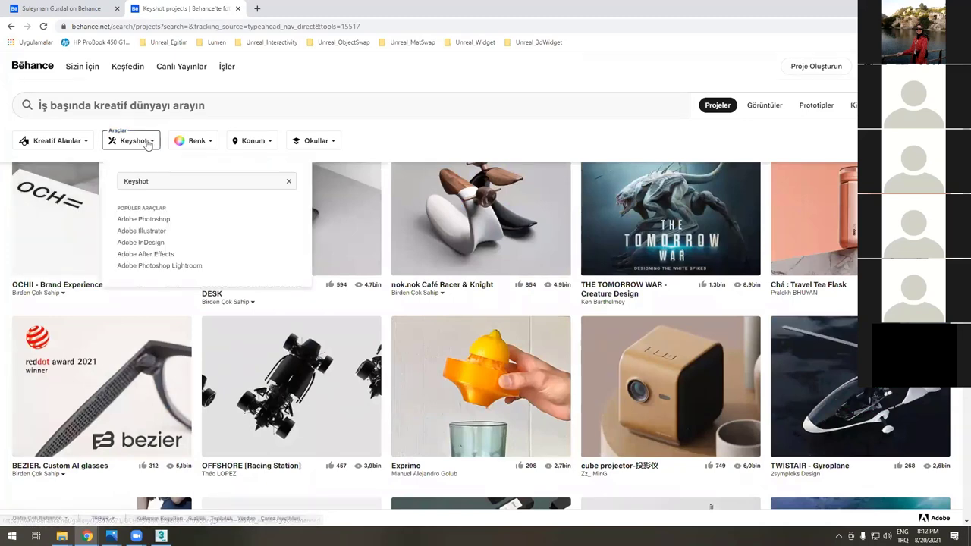
pyautogui.doubleClick(122, 180)
pyautogui.write('s')
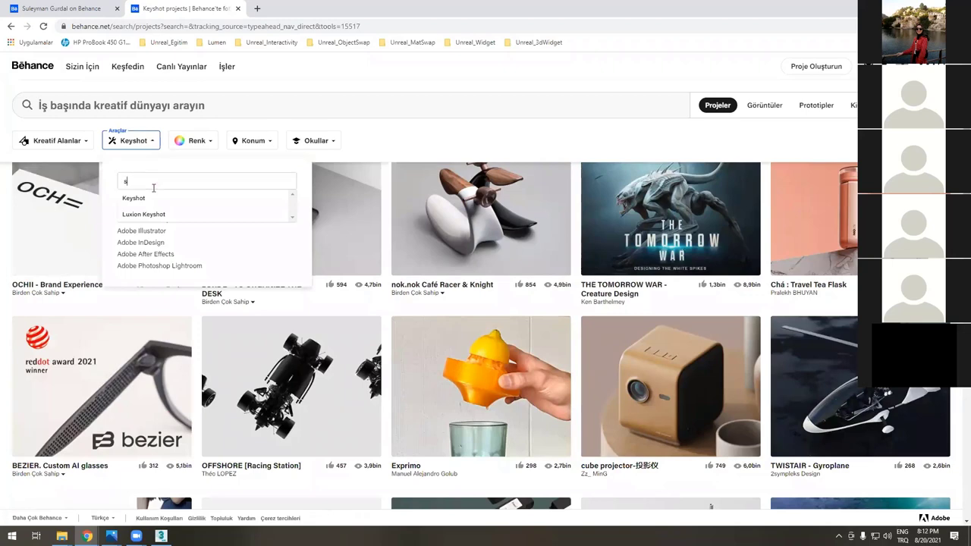
pyautogui.write('ketchup')
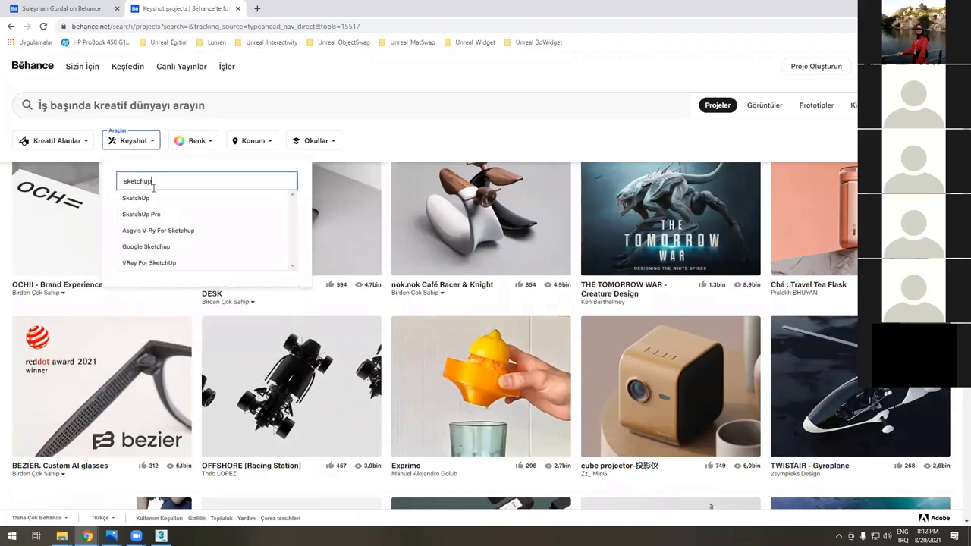
pyautogui.click(141, 215)
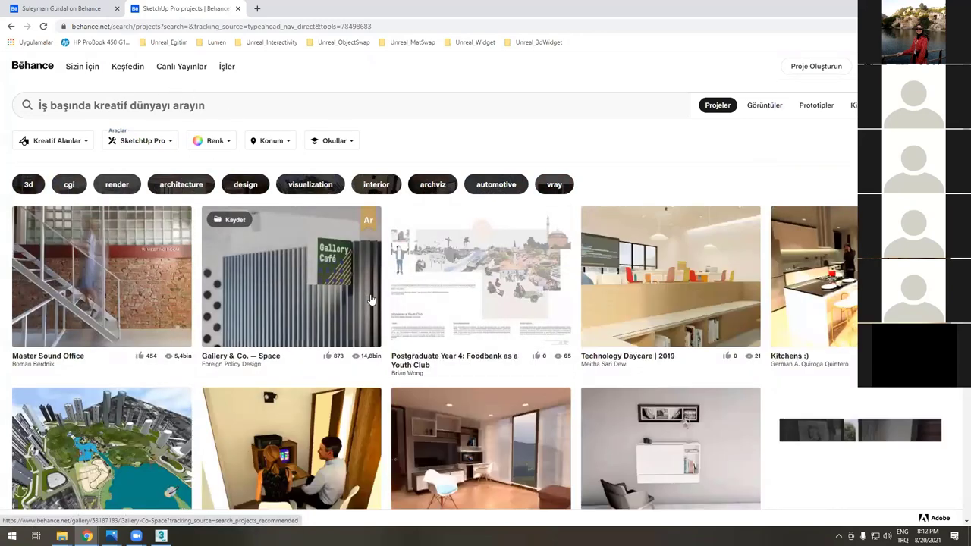
pyautogui.scroll(-1, 371, 299)
pyautogui.scroll(-2, 371, 300)
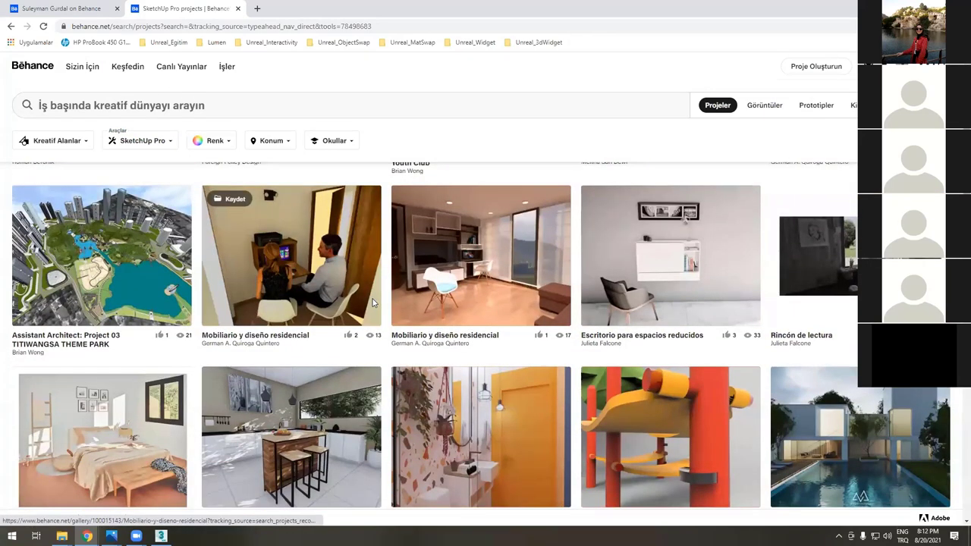
pyautogui.scroll(-2, 292, 303)
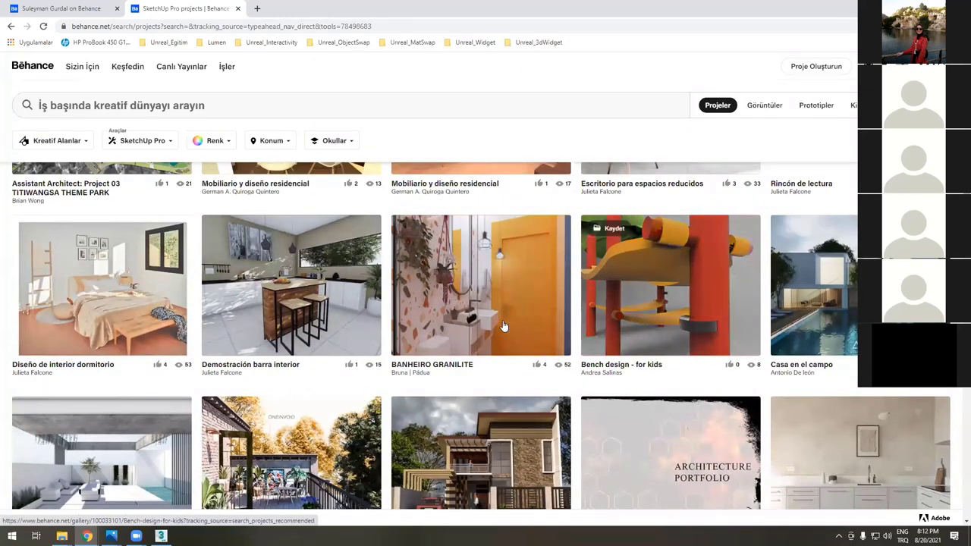
pyautogui.scroll(-1, 483, 365)
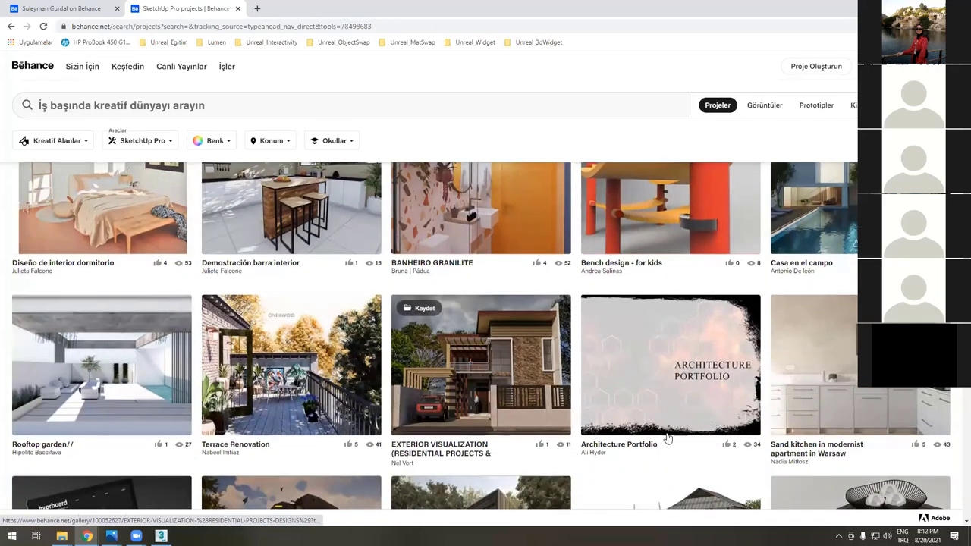
pyautogui.scroll(-1, 611, 418)
pyautogui.scroll(-2, 555, 417)
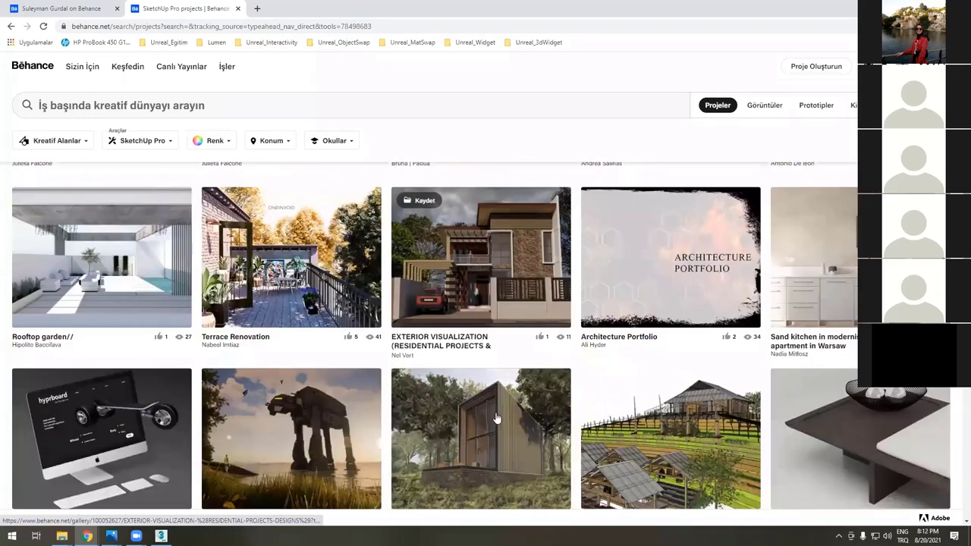
pyautogui.scroll(-6, 485, 410)
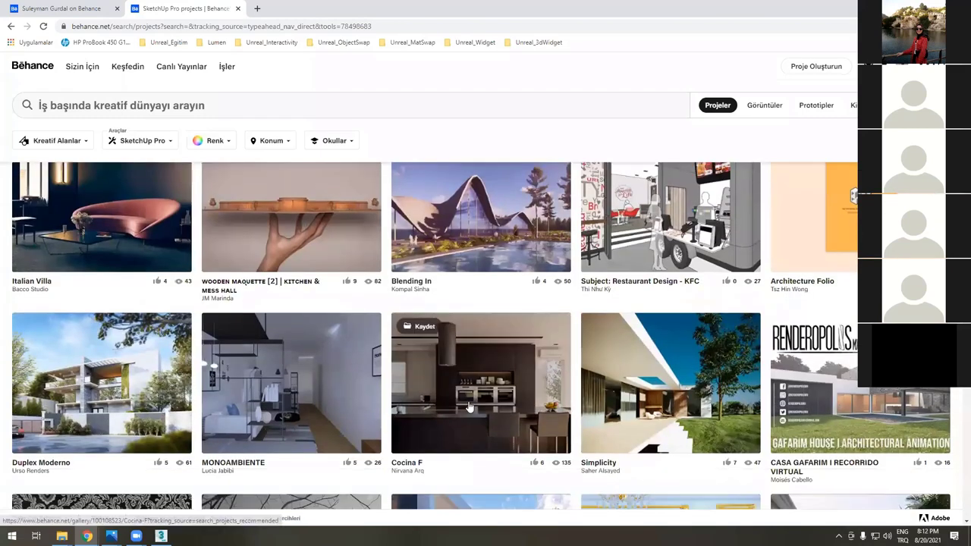
pyautogui.click(126, 387)
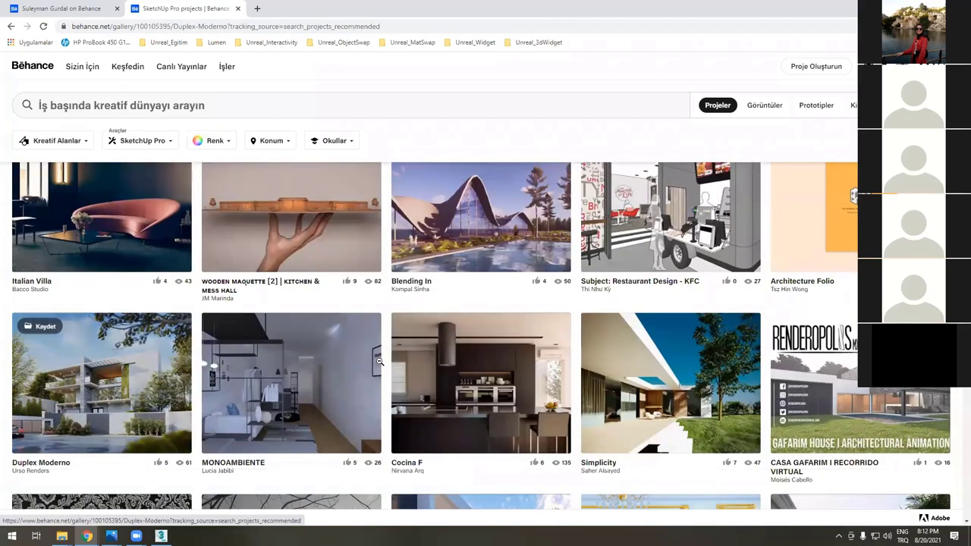
pyautogui.scroll(-2, 673, 274)
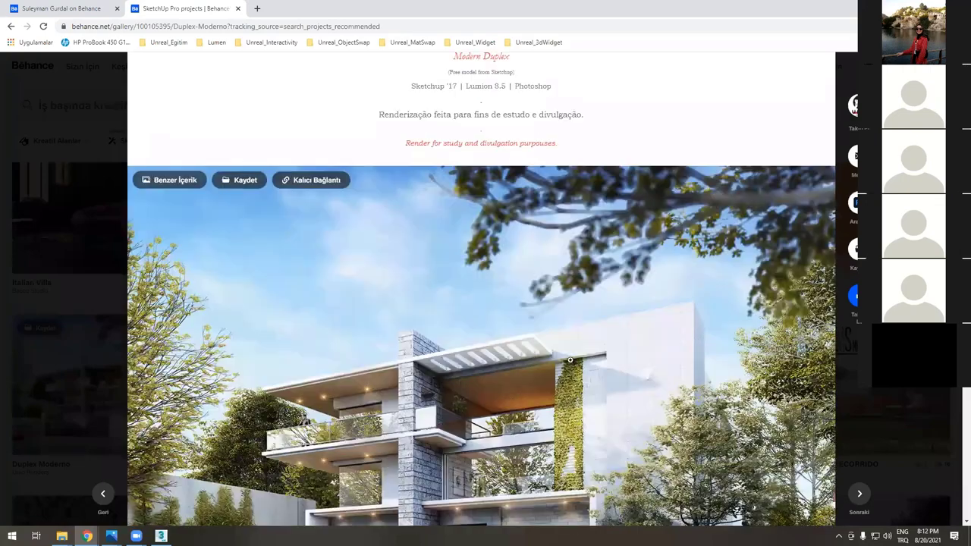
pyautogui.scroll(-1, 264, 253)
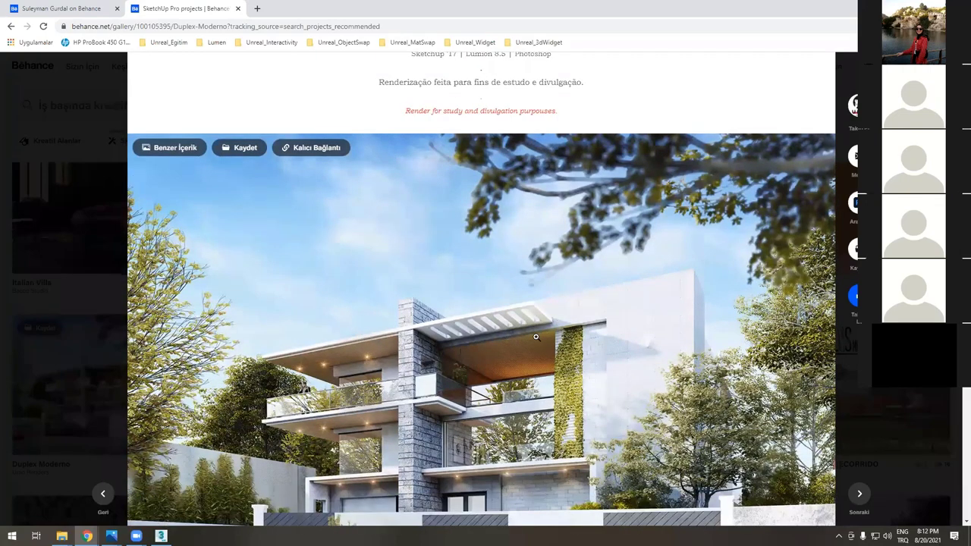
pyautogui.scroll(-1, 299, 253)
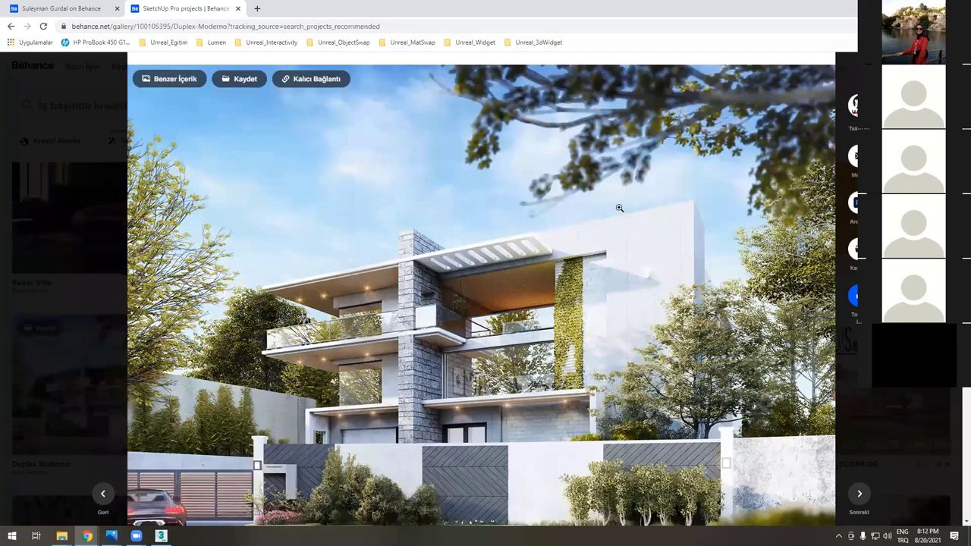
pyautogui.scroll(-2, 721, 223)
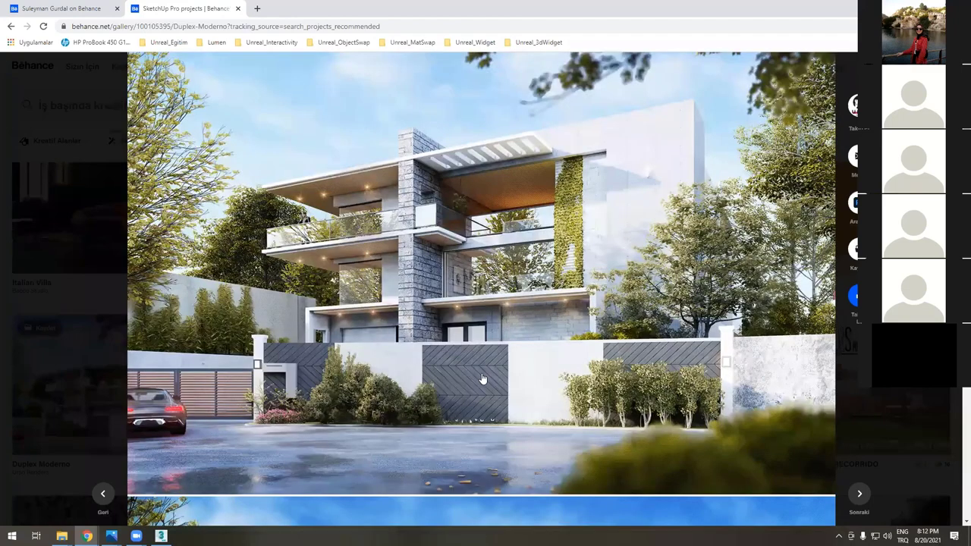
pyautogui.press('Escape')
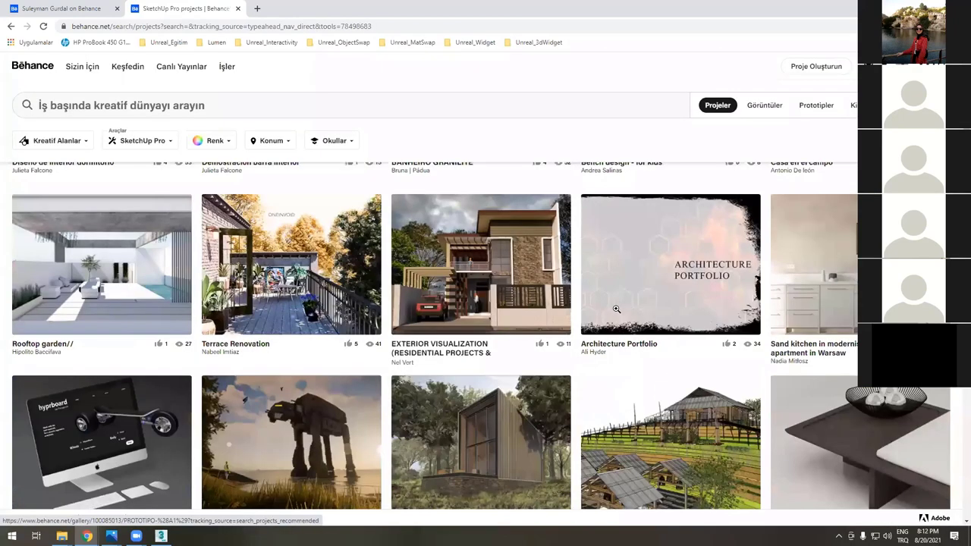
pyautogui.hotkey('alt', 'Right')
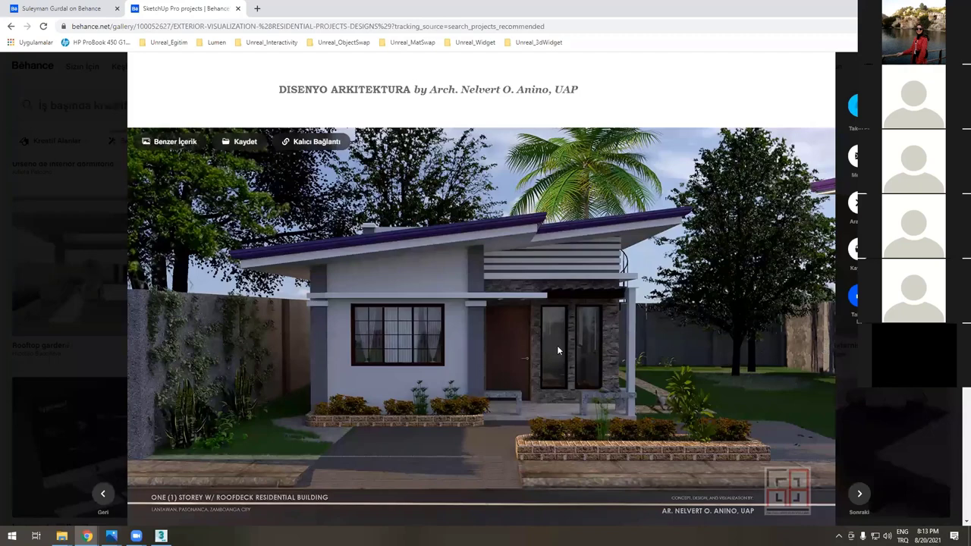
pyautogui.hotkey('alt', 'Left')
pyautogui.scroll(-2, 558, 350)
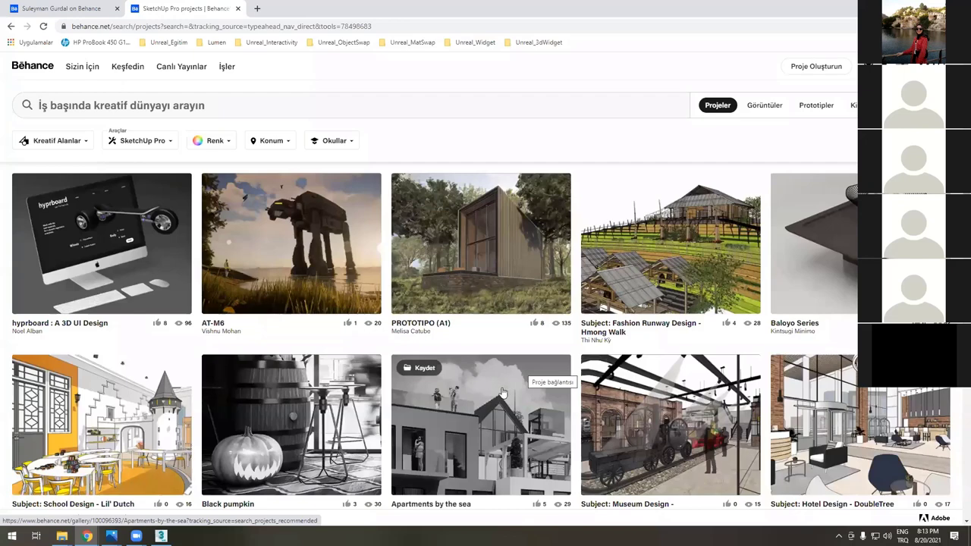
pyautogui.scroll(1, 500, 394)
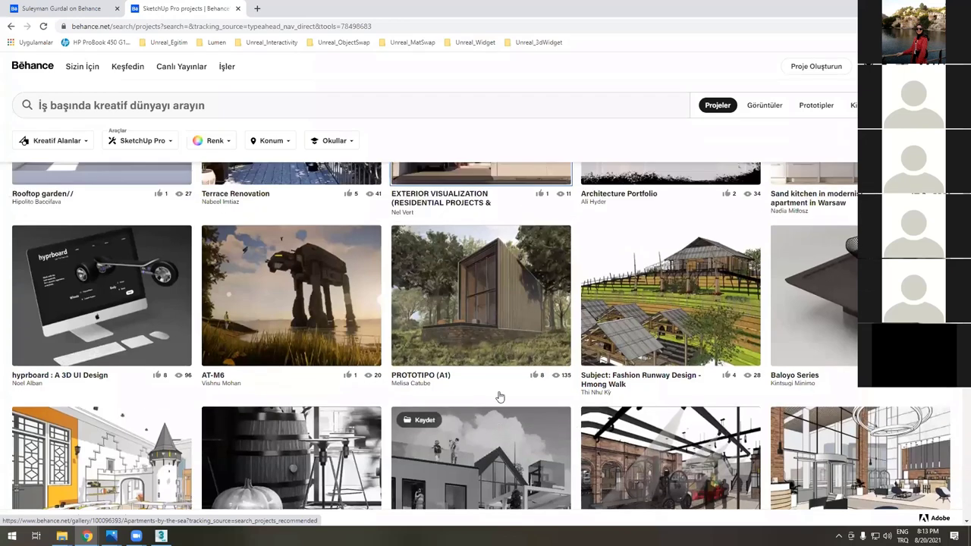
pyautogui.scroll(1, 500, 397)
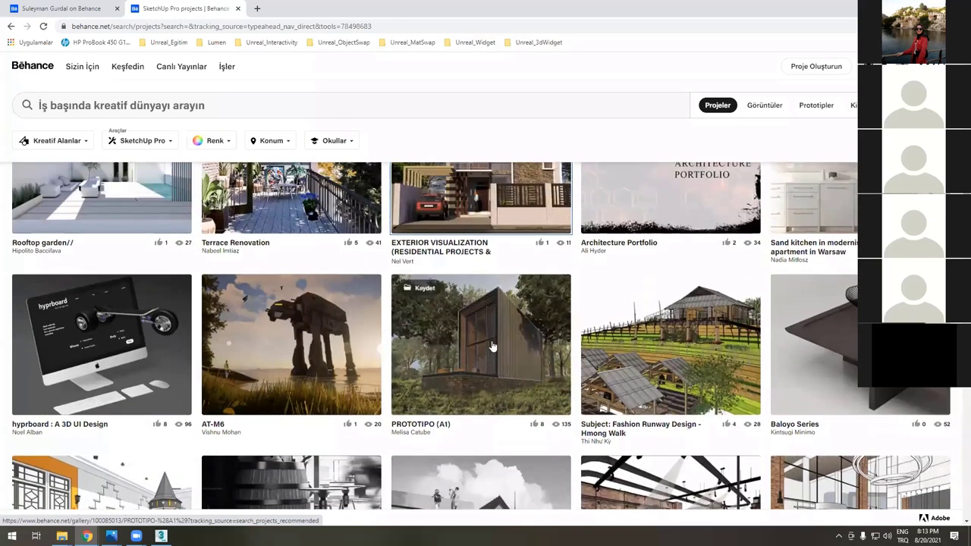
pyautogui.scroll(2, 591, 334)
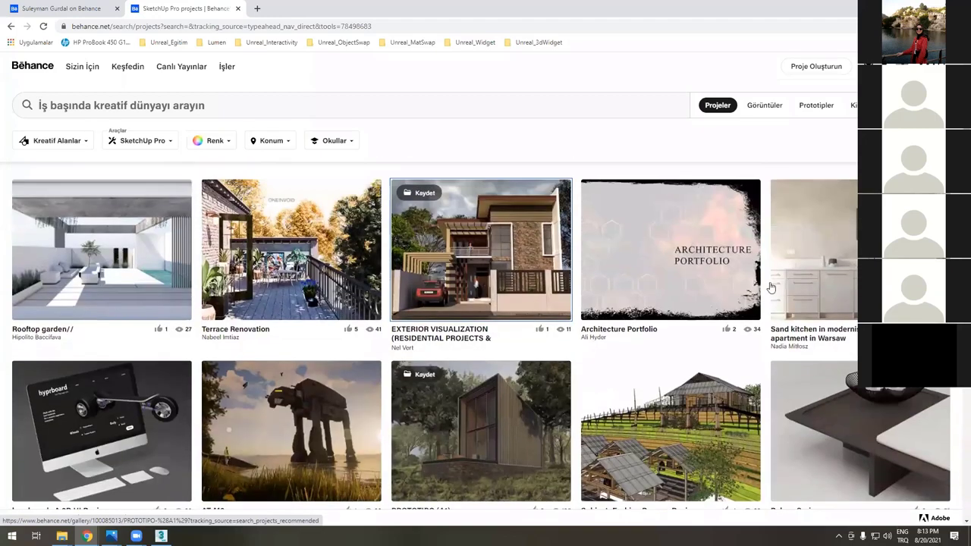
pyautogui.scroll(1, 794, 284)
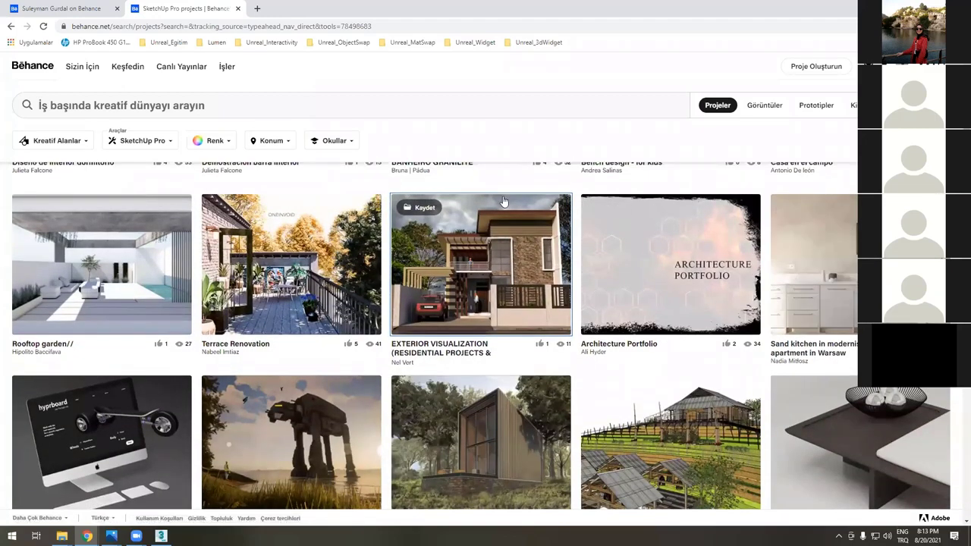
# - Close the SketchUp Pro results tab and open the profile's 3D Modelling & Visualization project
pyautogui.click(74, 11)
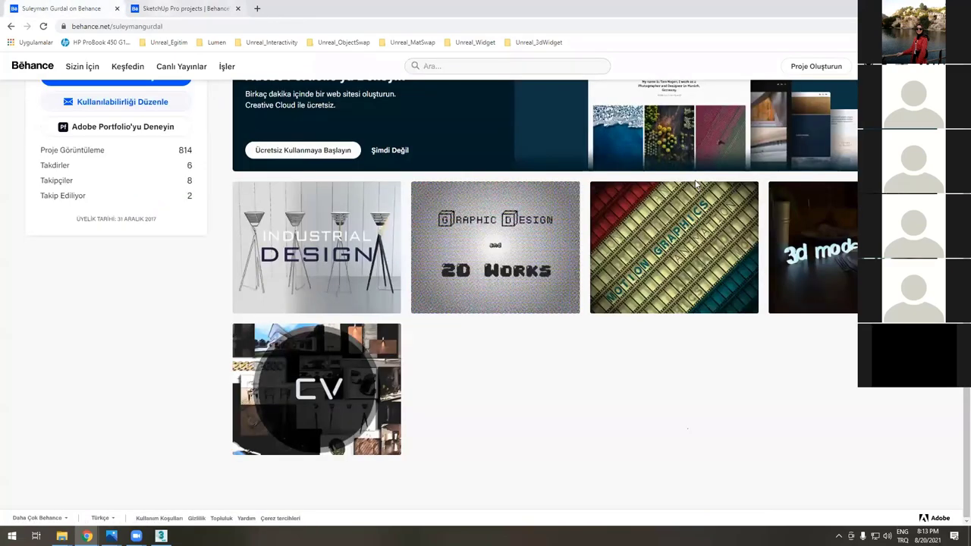
pyautogui.hotkey('ctrl', 'Tab')
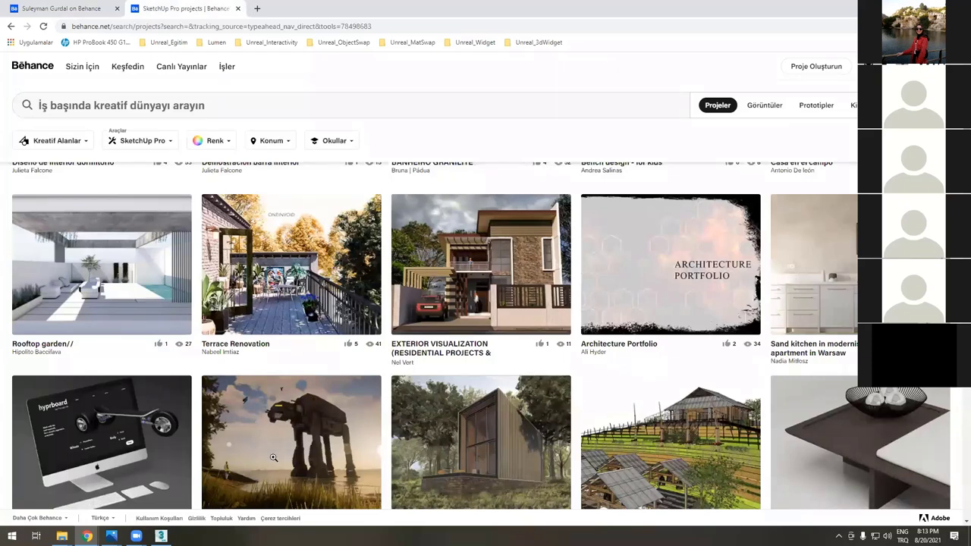
pyautogui.hotkey('ctrl', 'w')
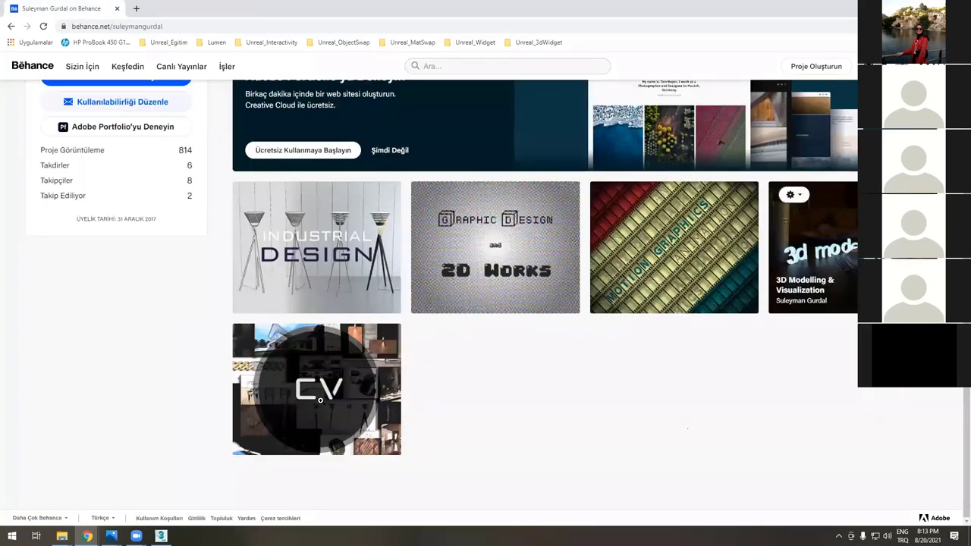
pyautogui.click(813, 250)
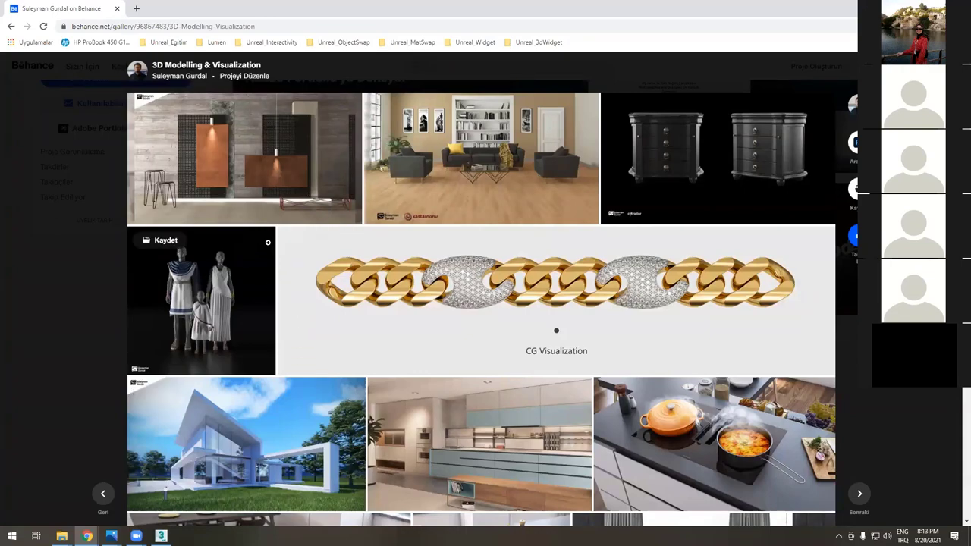
# - Enlarge the top-left render to view the grey-sofa living room with white bookshelf
pyautogui.click(260, 183)
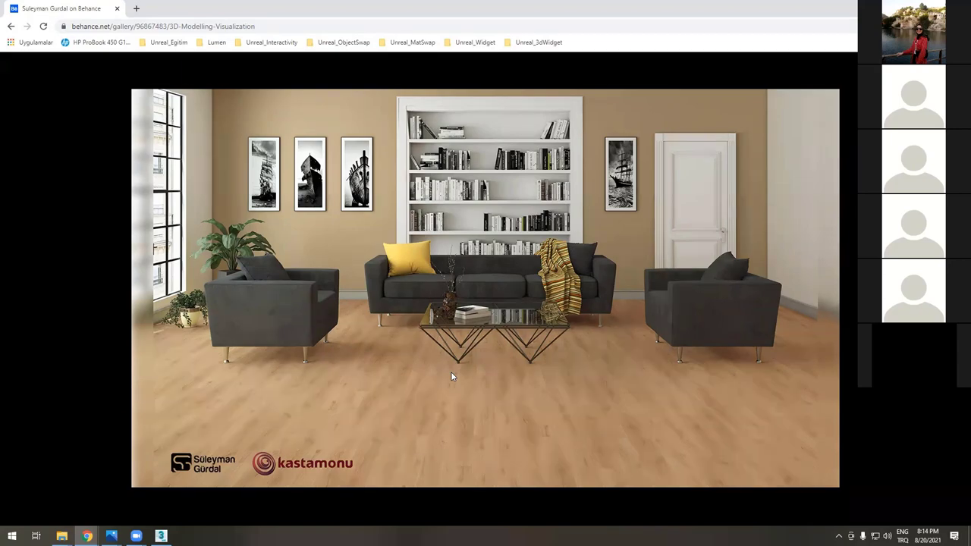
# - View the nightstand render, then enlarge and close the leather-sofa living-room render
pyautogui.click(451, 376)
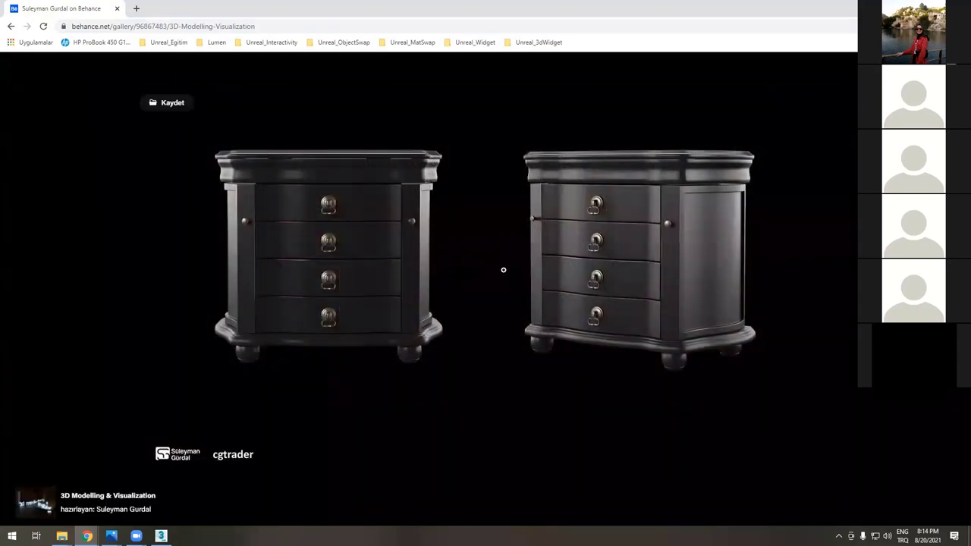
pyautogui.click(503, 269)
pyautogui.scroll(-2, 498, 251)
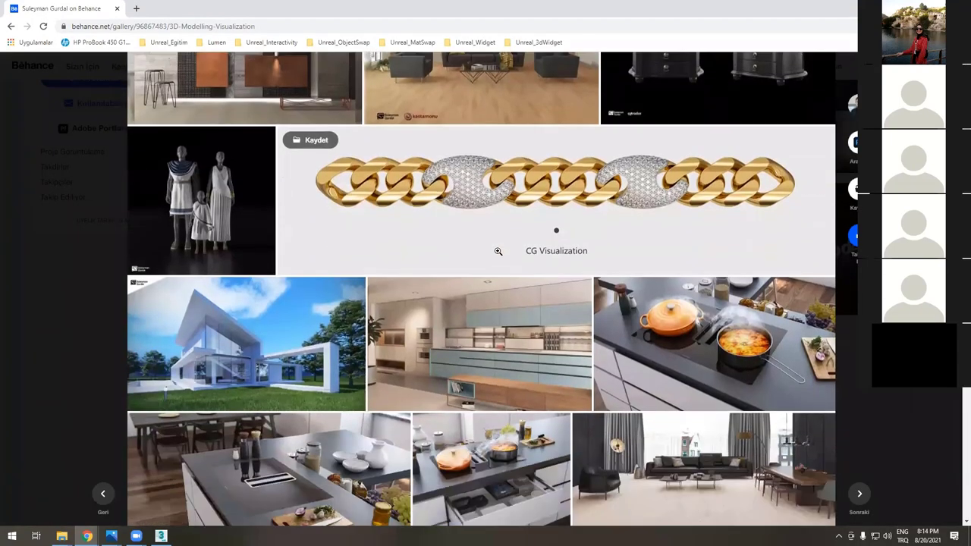
pyautogui.scroll(-1, 498, 251)
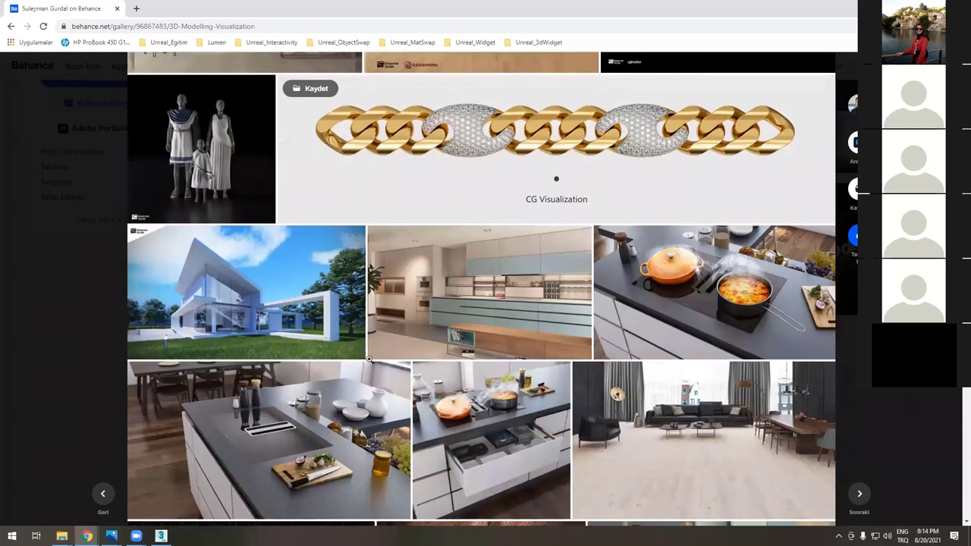
pyautogui.scroll(-2, 470, 318)
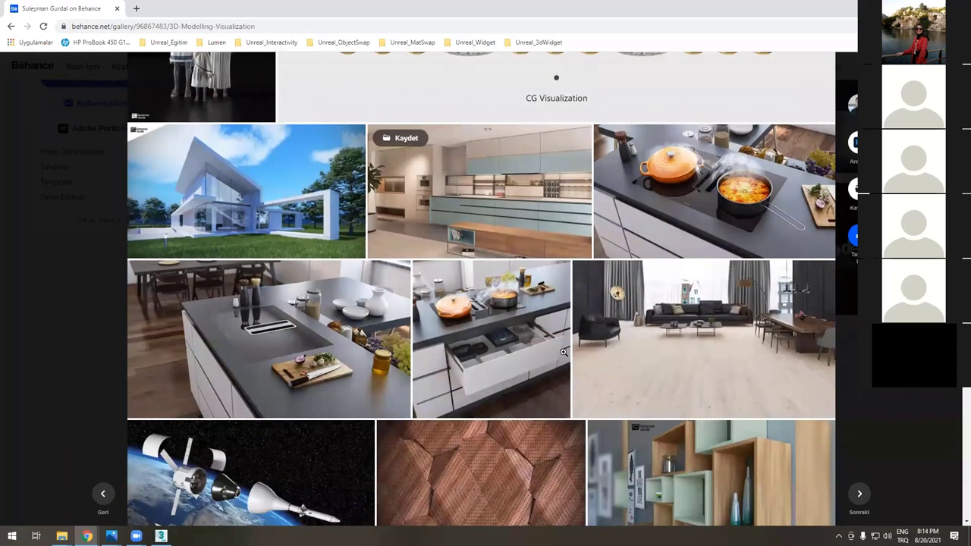
pyautogui.click(564, 352)
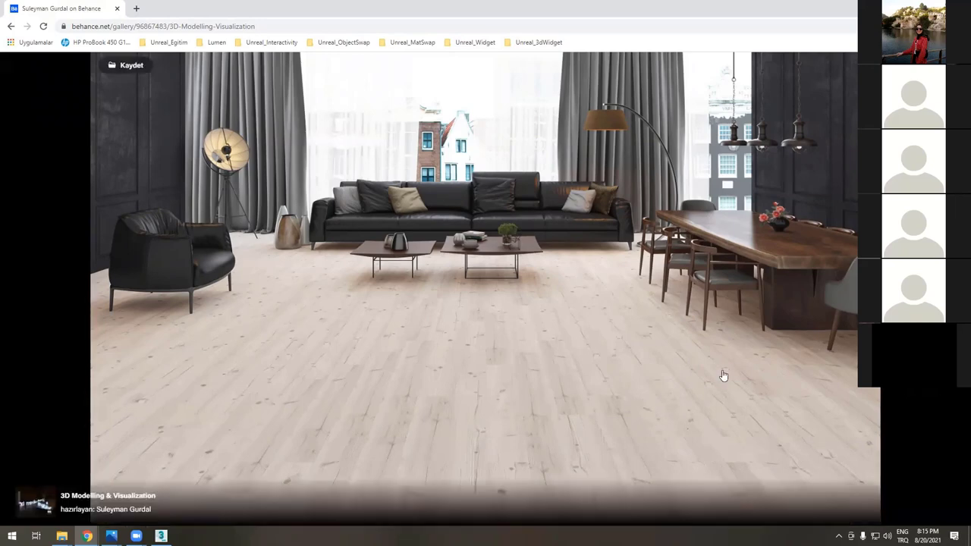
pyautogui.click(502, 296)
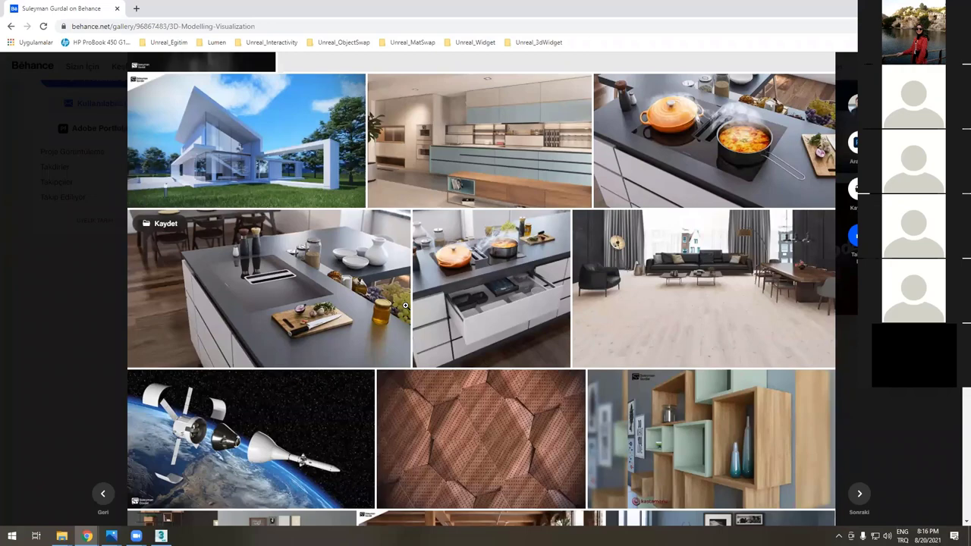
# - Enlarge the family figures render, then bring forward the S03b_MaxRay.jpg 3ds Max/V-Ray slide in Photos
pyautogui.scroll(4, 405, 305)
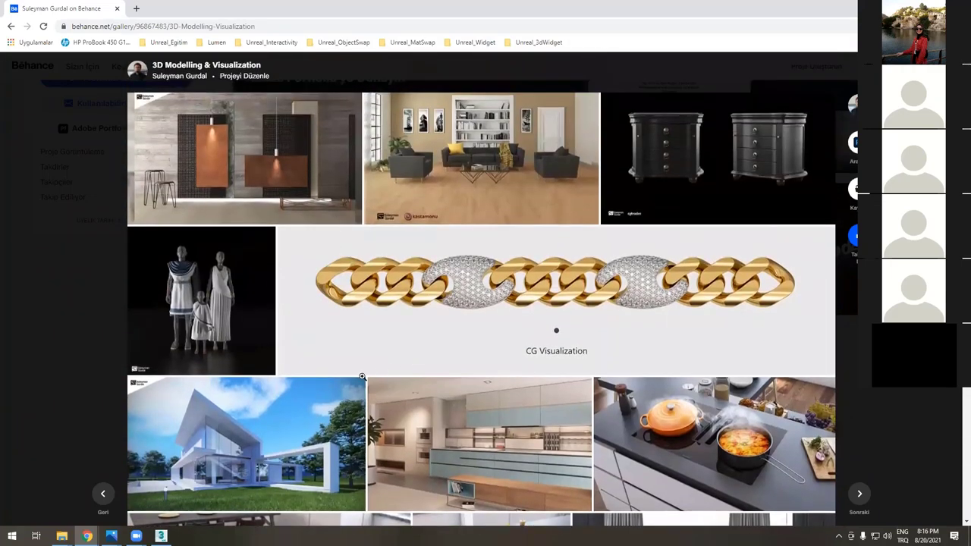
pyautogui.scroll(-1, 356, 377)
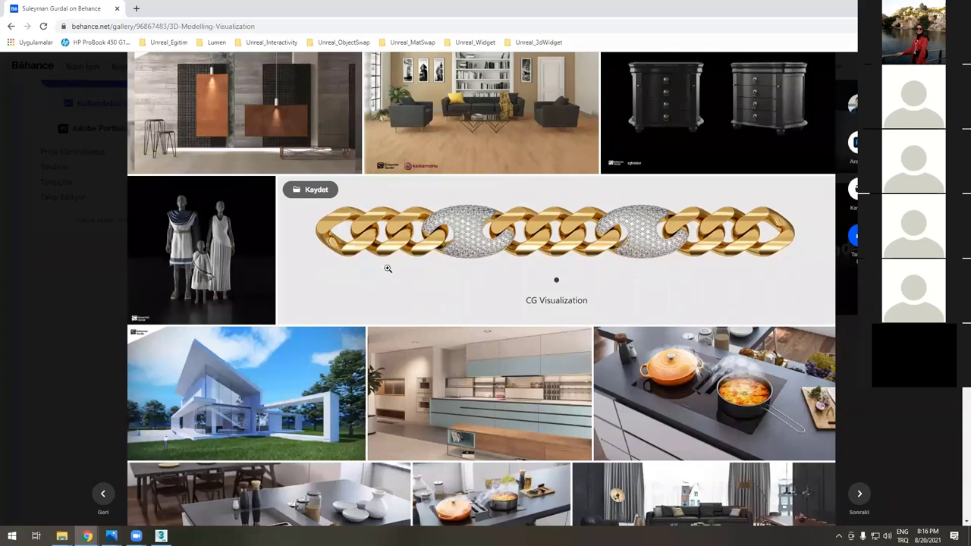
pyautogui.scroll(-2, 391, 266)
pyautogui.click(201, 148)
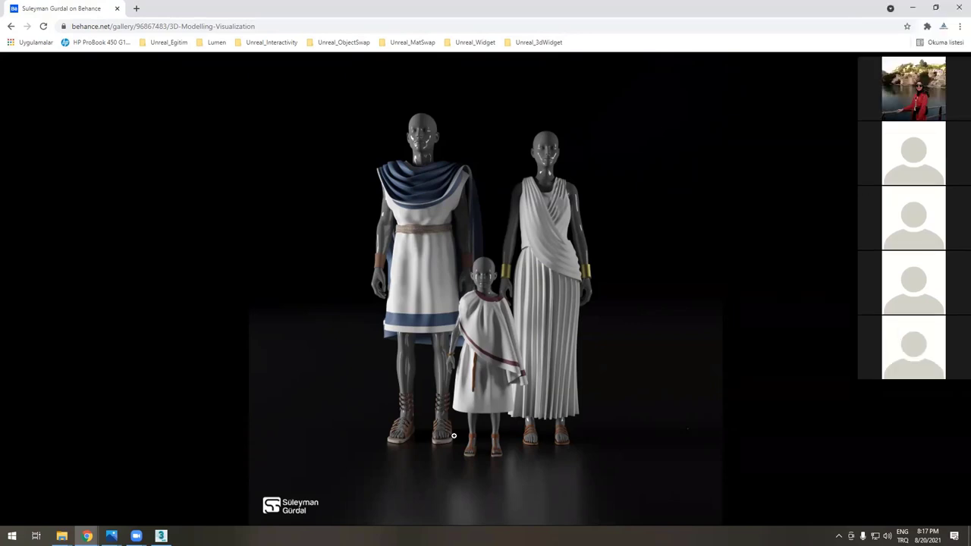
pyautogui.click(111, 536)
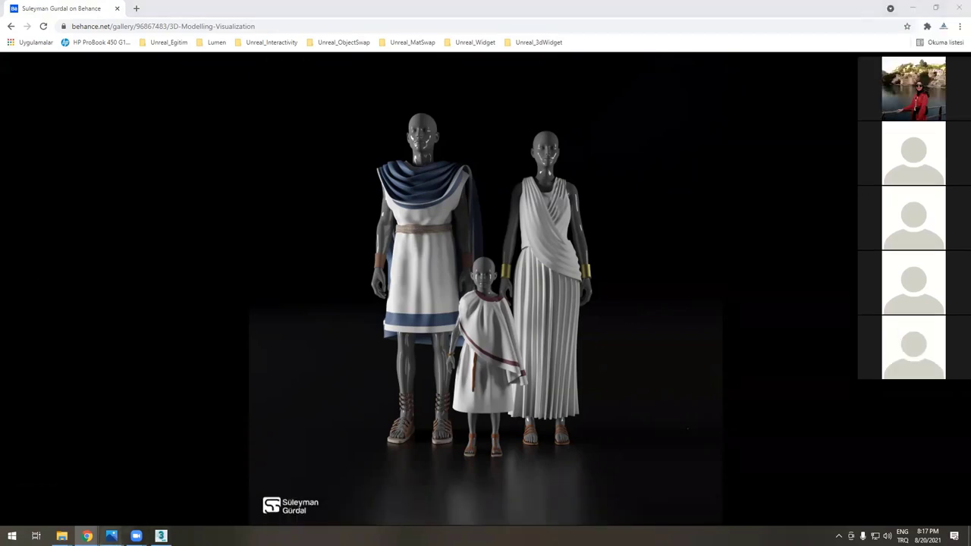
pyautogui.click(155, 488)
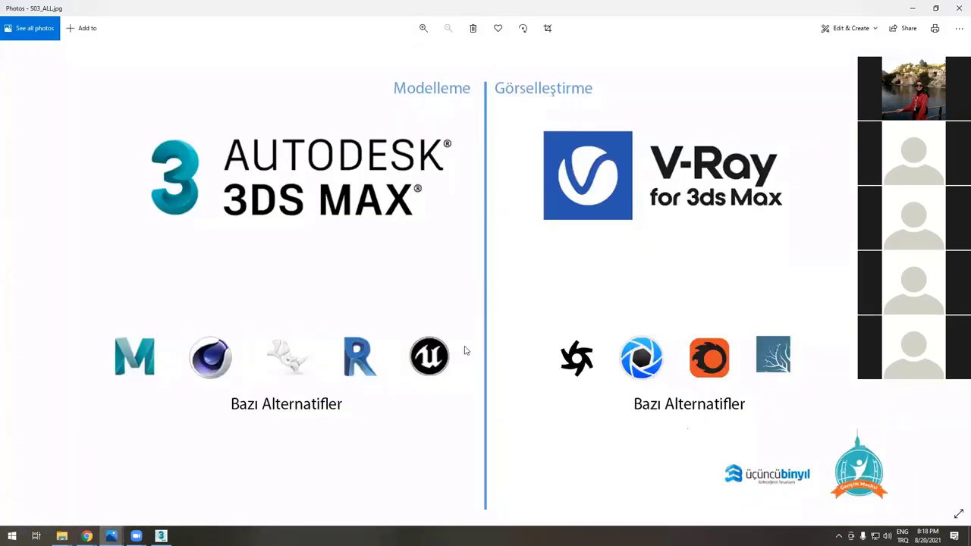
# - Advance two slides to the 3D Production Pipeline diagram, then return to Behance
pyautogui.press('Right')
pyautogui.press('Right')
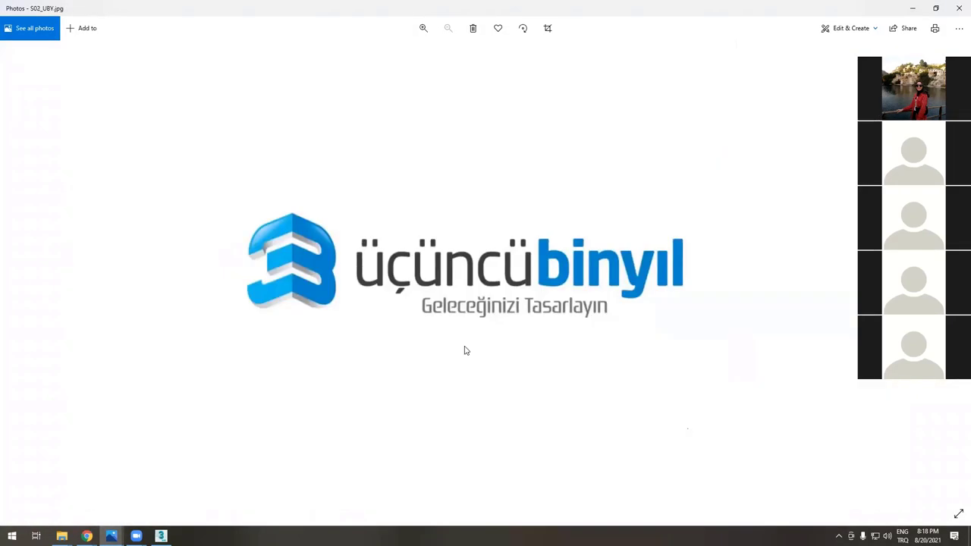
pyautogui.press('Right')
pyautogui.press('Right')
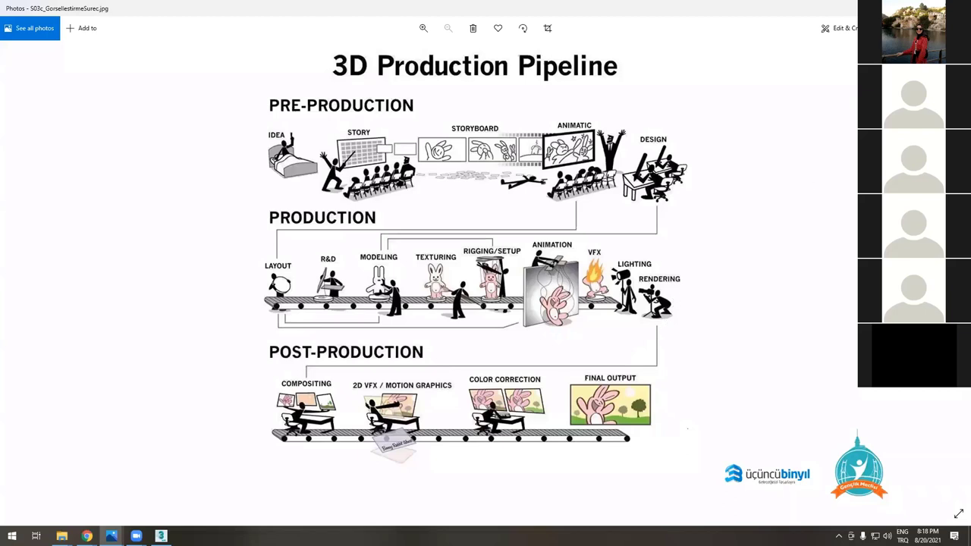
pyautogui.hotkey('alt', 'Tab')
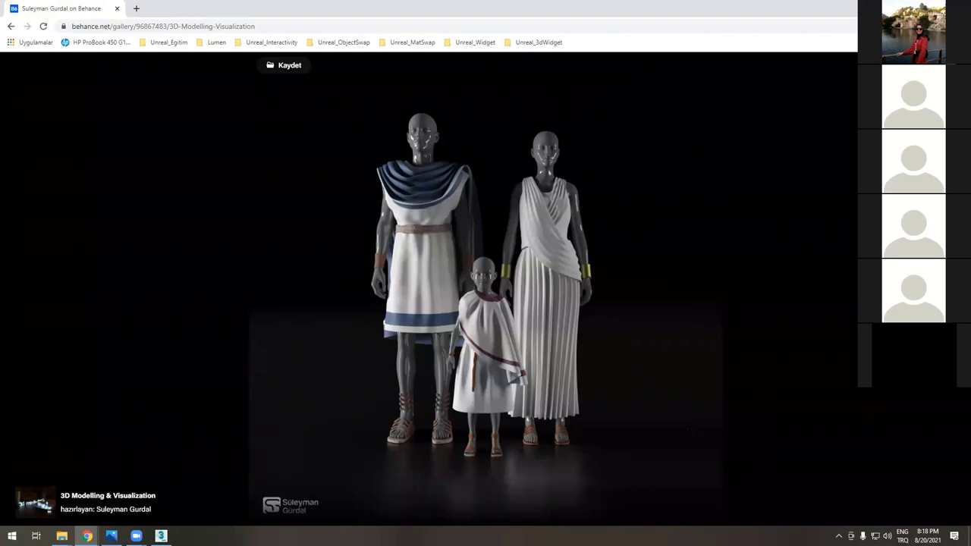
# - Enlarge the steaming pots kitchen render and browse neighbouring renders back to it
pyautogui.click(485, 334)
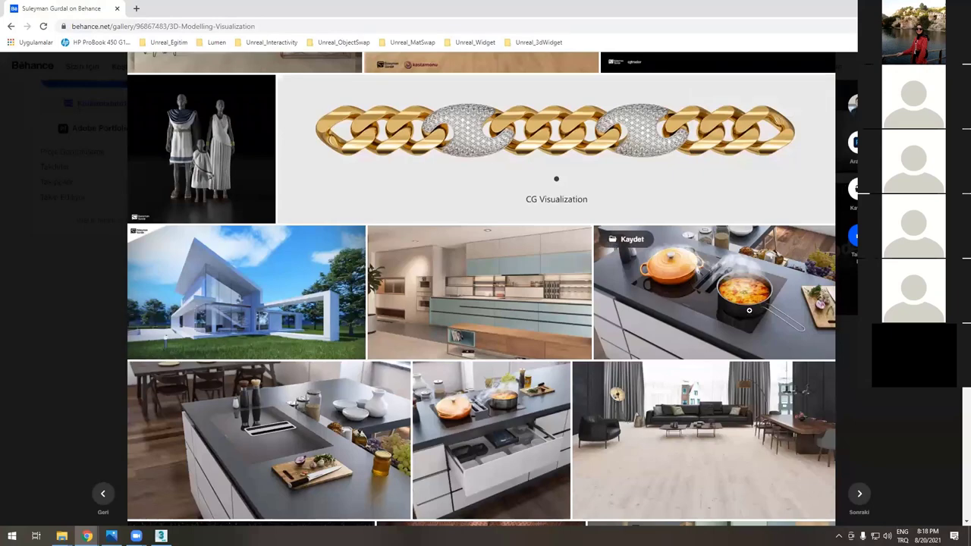
pyautogui.click(732, 298)
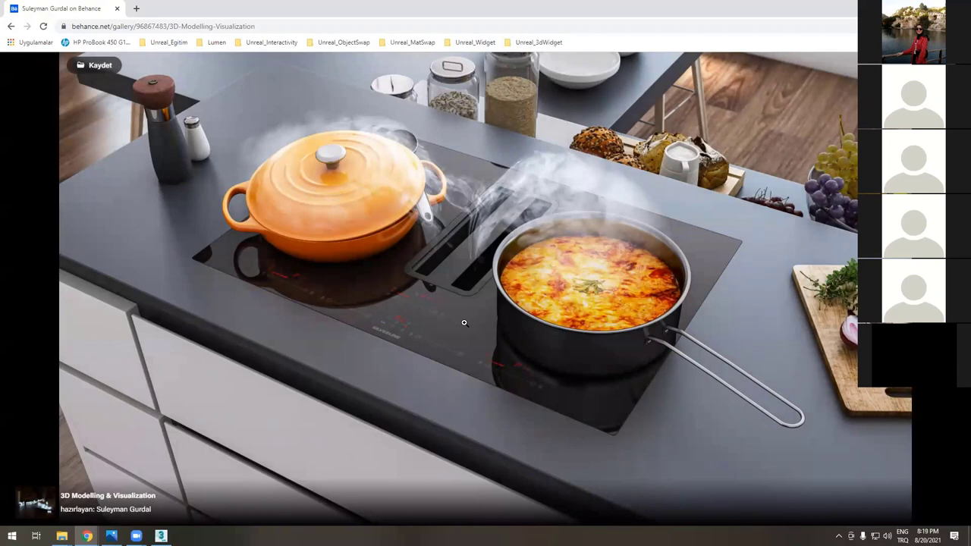
pyautogui.press('Right')
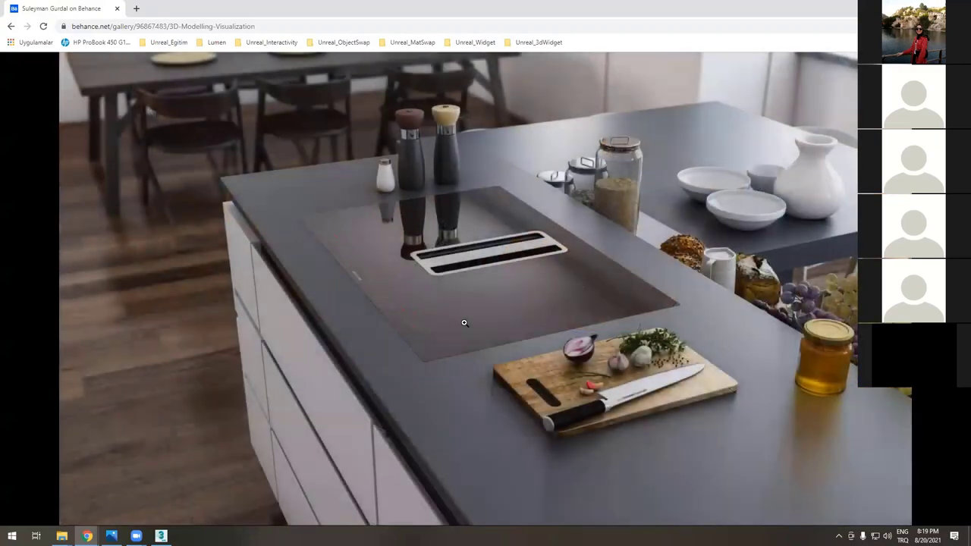
pyautogui.press('Right')
pyautogui.press('Right')
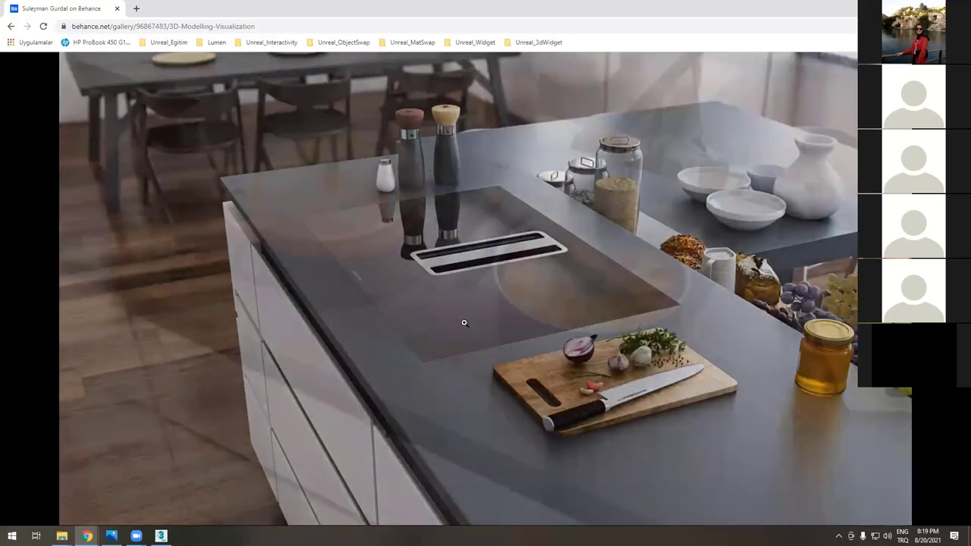
pyautogui.press('Right')
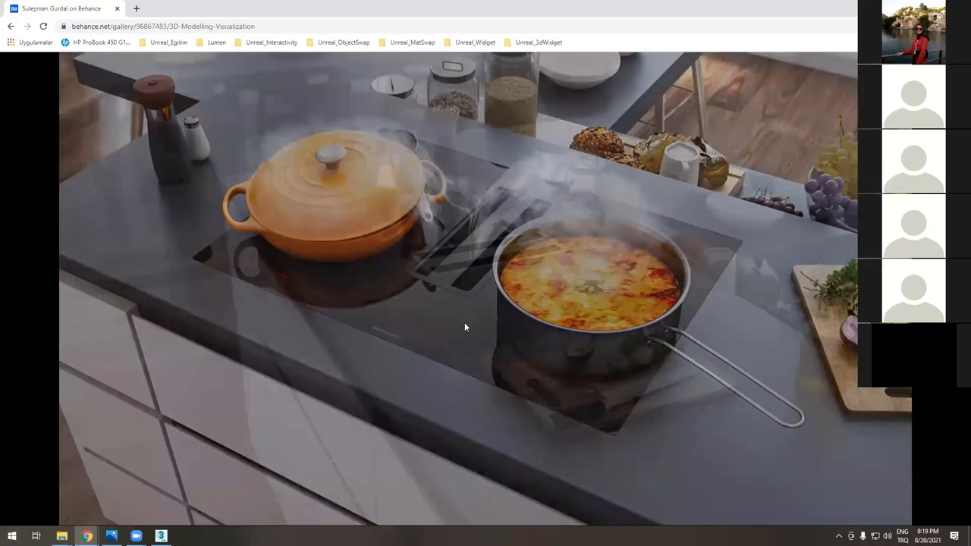
pyautogui.press('Right')
pyautogui.press('Right')
pyautogui.press('Right')
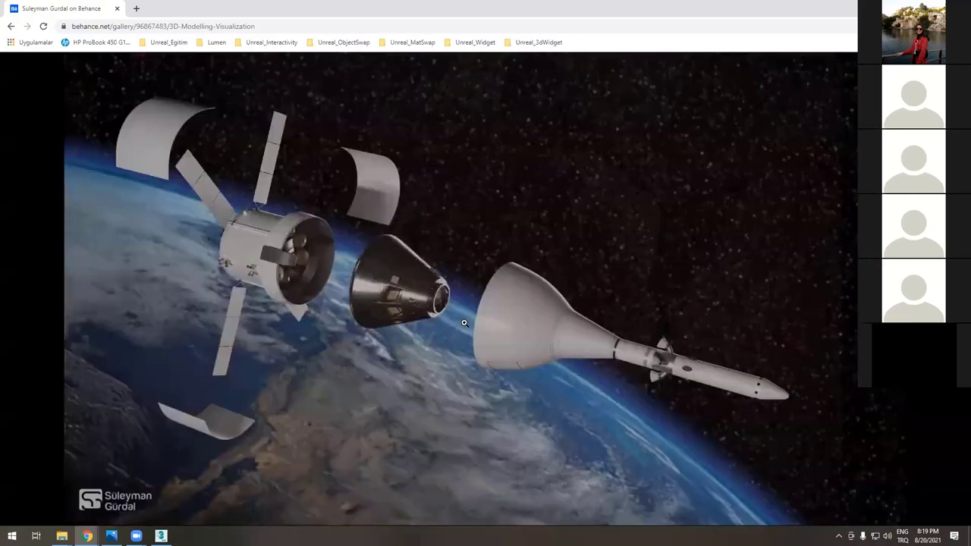
pyautogui.press('Right')
pyautogui.press('Right')
pyautogui.press('Right')
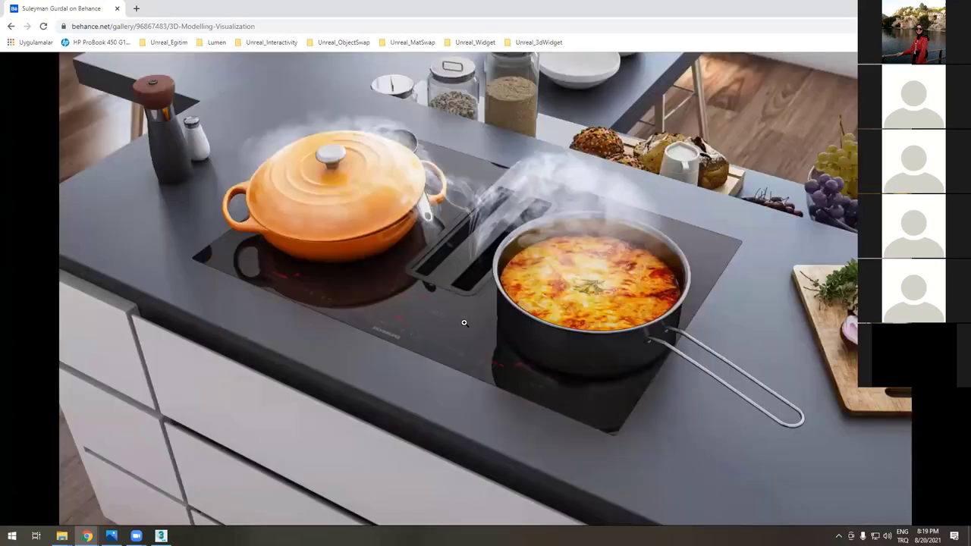
pyautogui.press('Left')
pyautogui.press('Right')
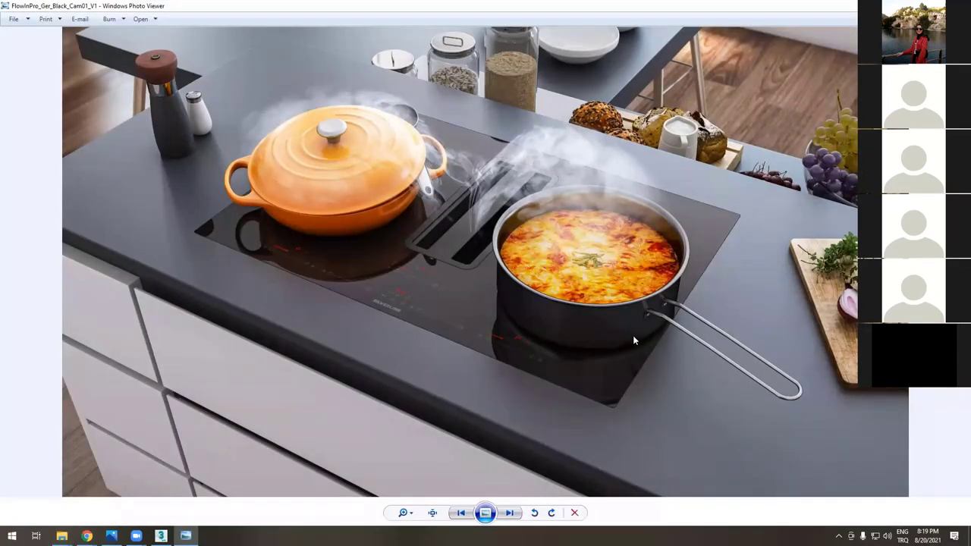
# - Review FlowInPro kitchen renders Cam01 through Cam04 in Windows Photo Viewer, then close it
pyautogui.press('Right')
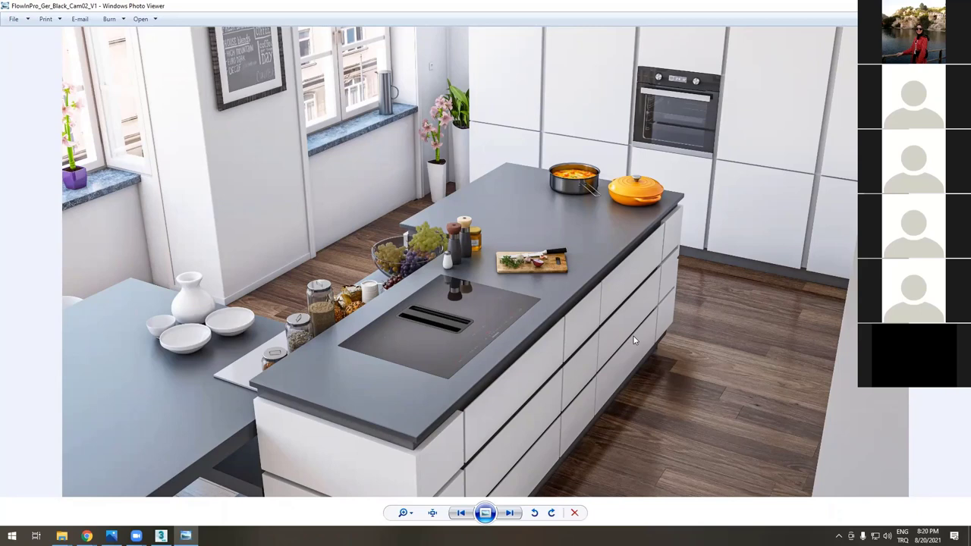
pyautogui.press('Right')
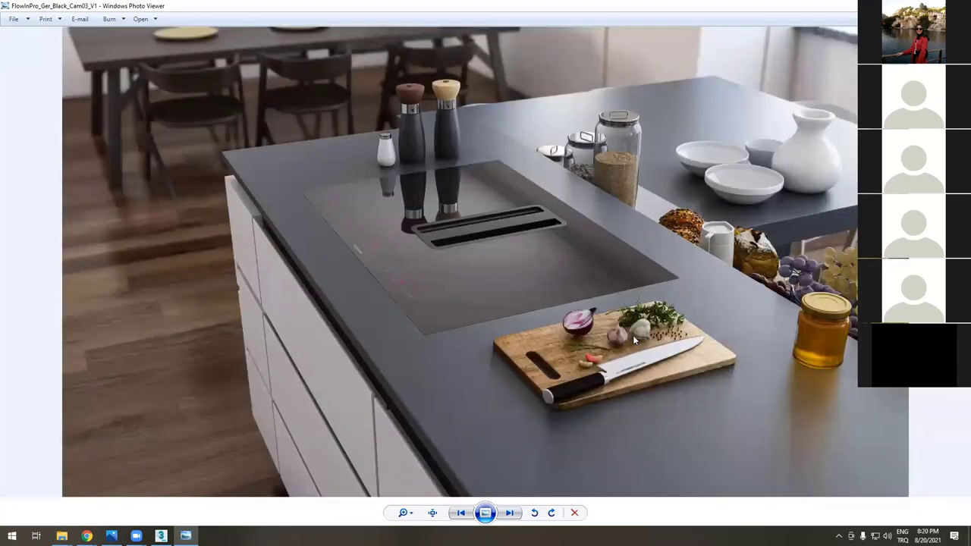
pyautogui.press('Right')
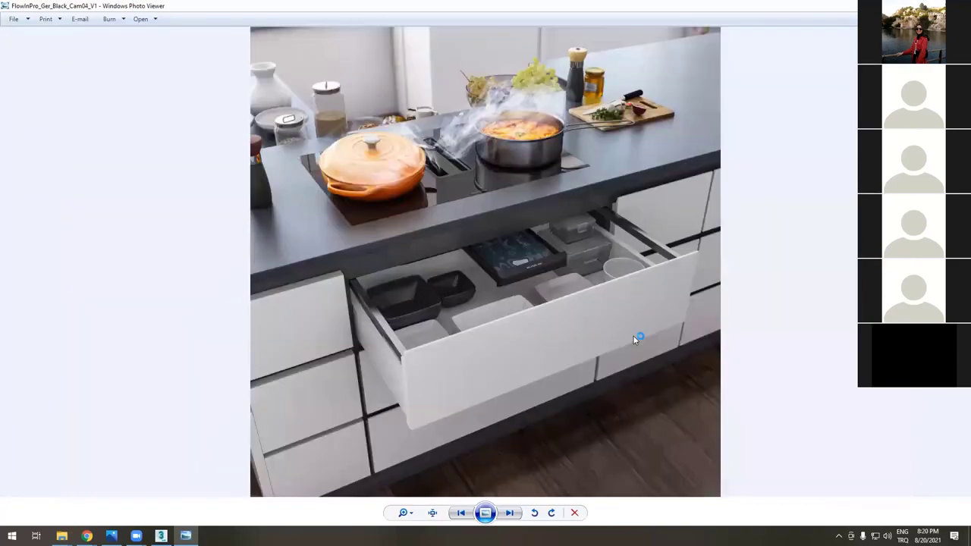
pyautogui.press('Left')
pyautogui.press('Right')
pyautogui.press('Left')
pyautogui.press('Right')
pyautogui.press('Left')
pyautogui.press('Left')
pyautogui.press('Left')
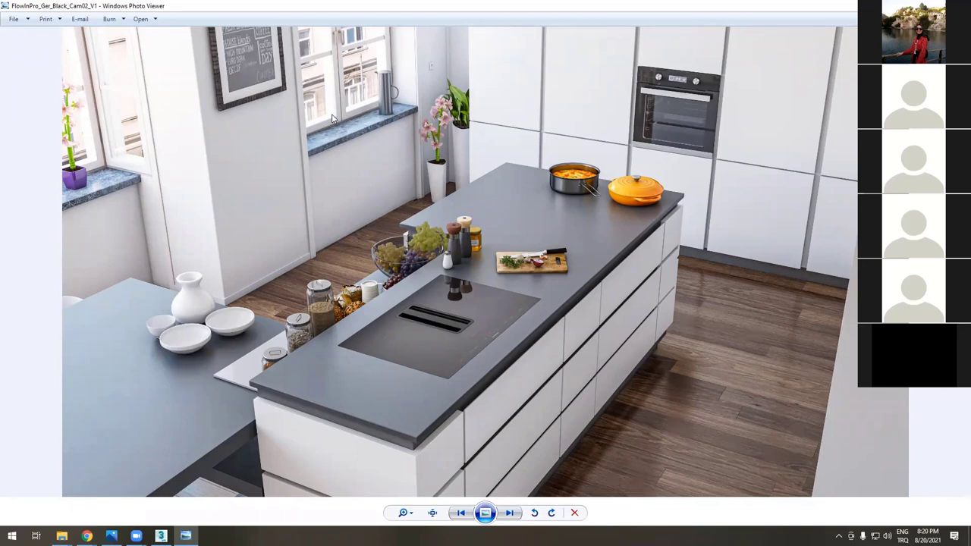
pyautogui.press('Right')
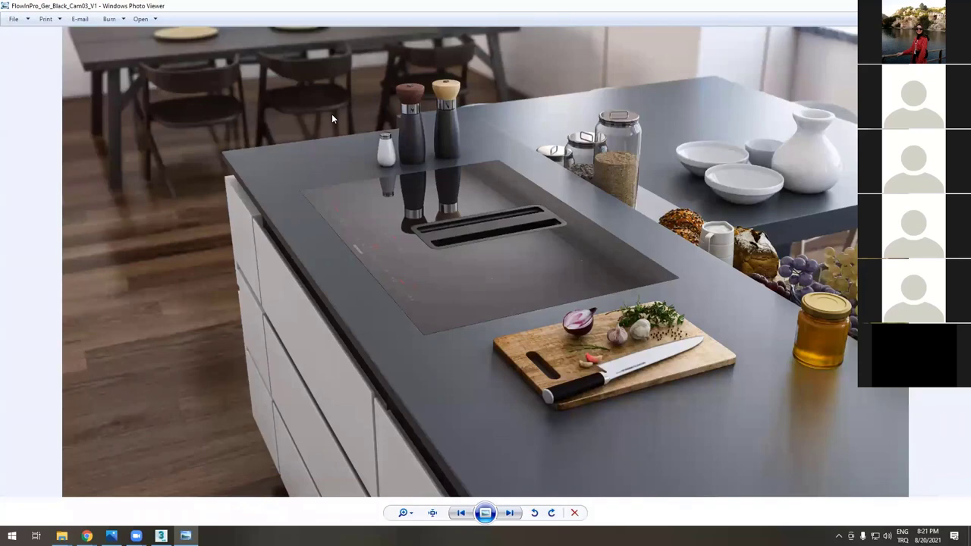
pyautogui.press('Right')
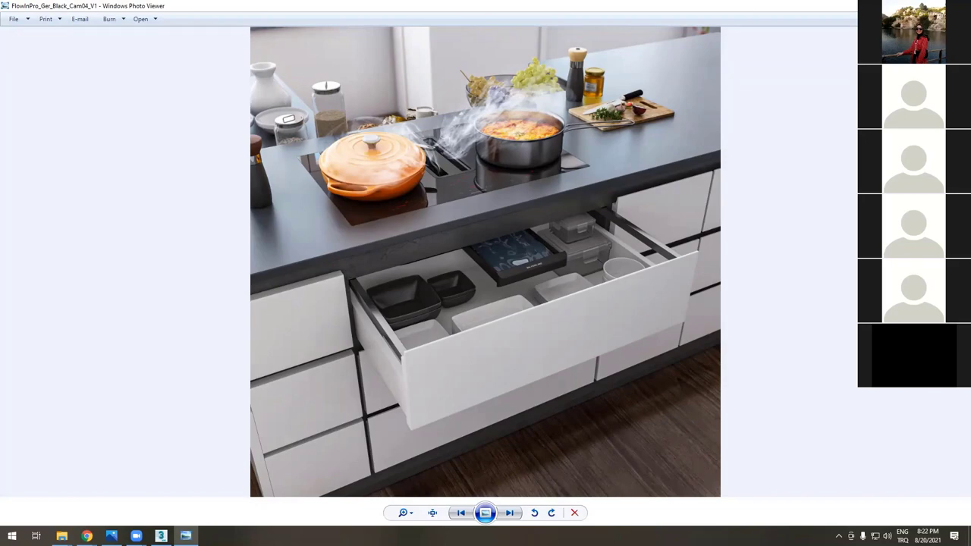
pyautogui.hotkey('alt', 'F4')
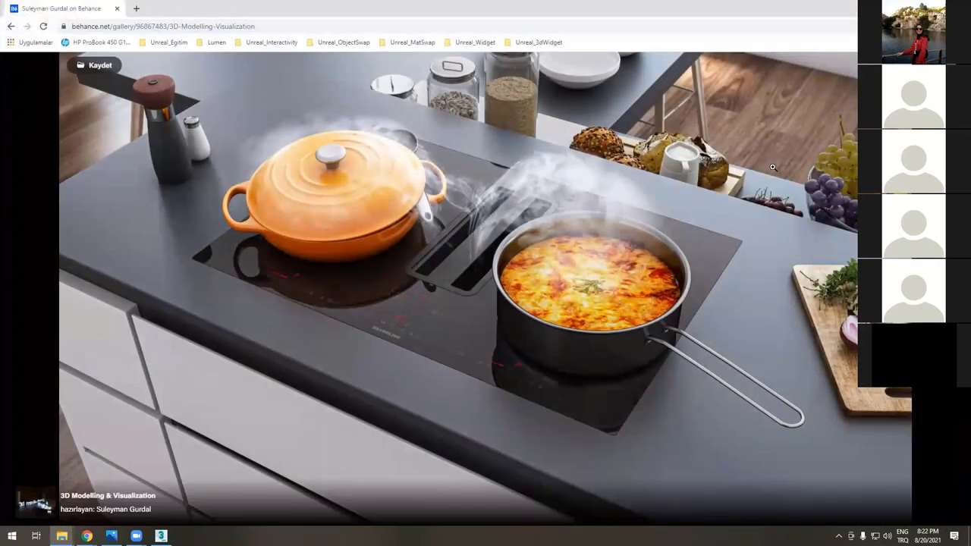
# - Close the enlarged stovetop render and scroll the kitchen-and-house image grid back up to the header
pyautogui.click(772, 167)
pyautogui.scroll(-2, 514, 218)
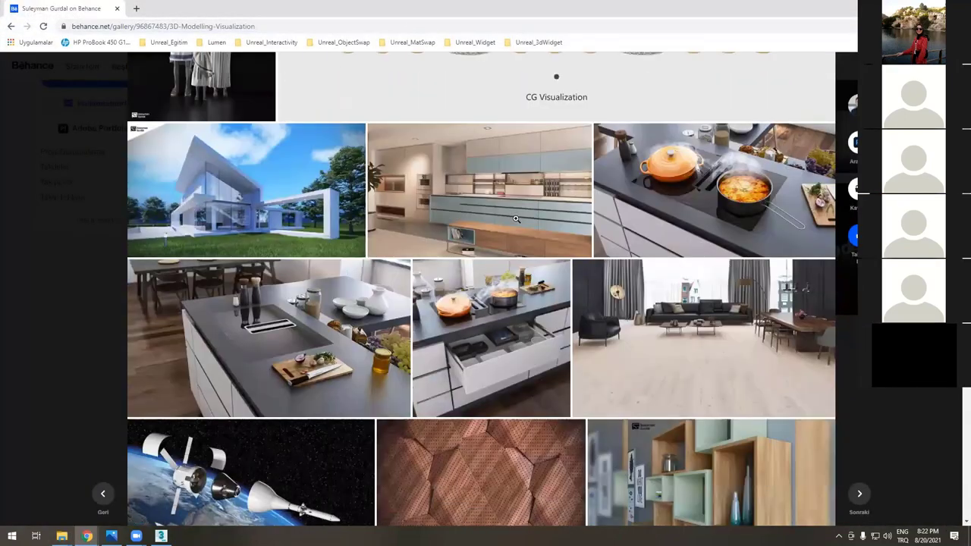
pyautogui.scroll(-4, 516, 218)
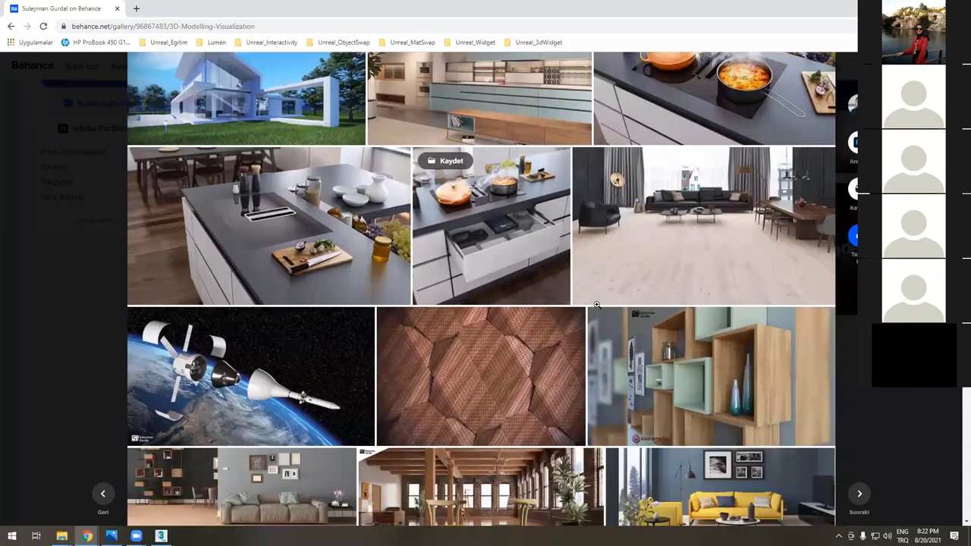
pyautogui.scroll(-1, 597, 304)
pyautogui.scroll(-1, 462, 308)
pyautogui.scroll(2, 563, 252)
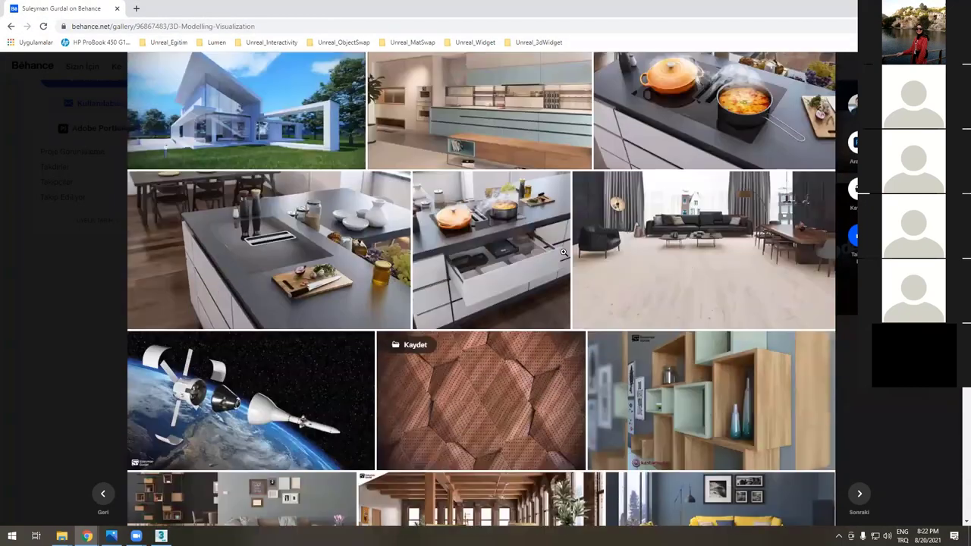
pyautogui.scroll(2, 563, 252)
pyautogui.scroll(2, 676, 252)
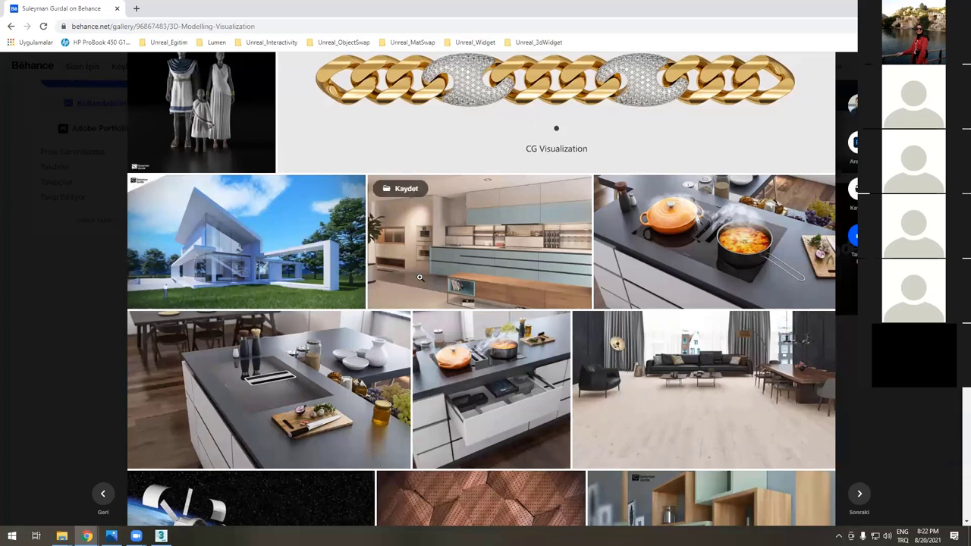
# - In a new Chrome tab, search Google for 'behnce' and go to the Behance home page
pyautogui.click(136, 9)
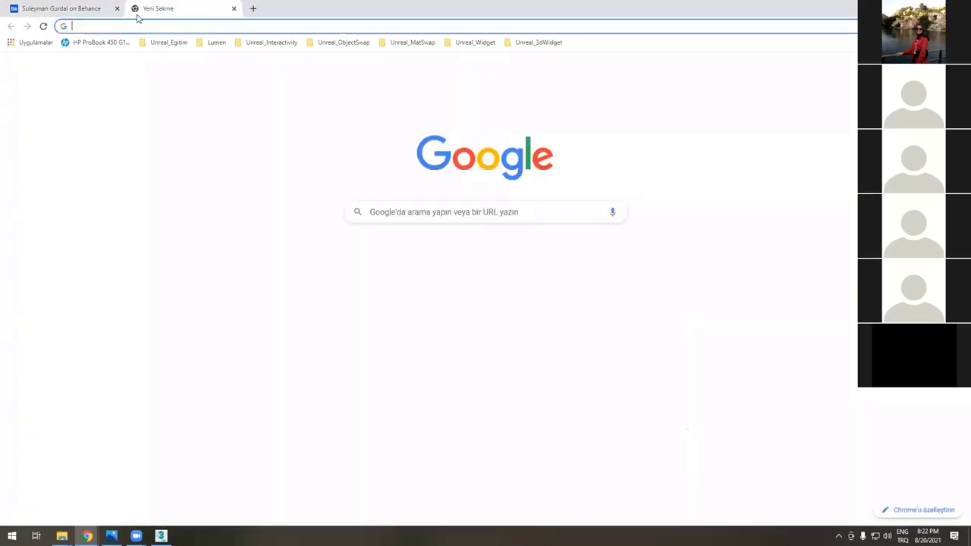
pyautogui.write('behnce')
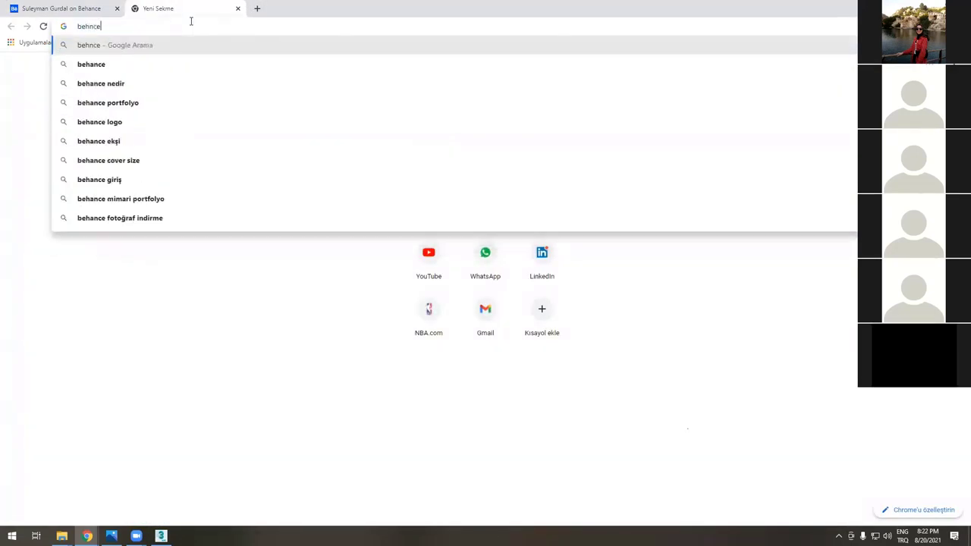
pyautogui.press('Down')
pyautogui.press('Return')
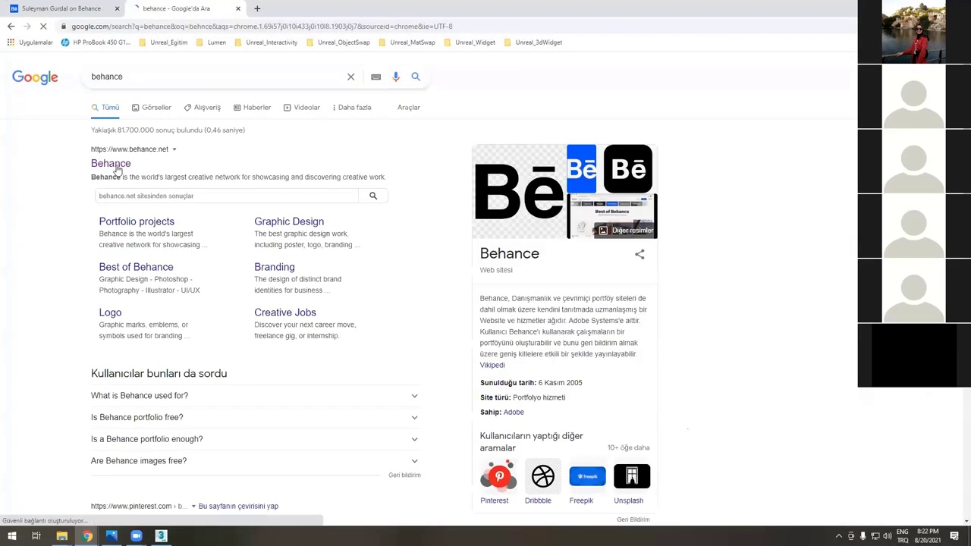
pyautogui.click(113, 164)
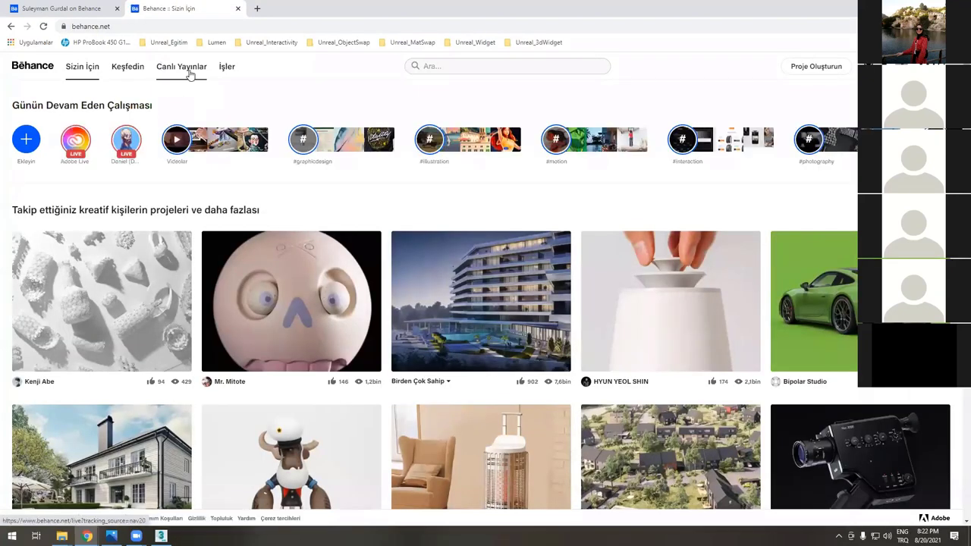
# - Search Behance for 'architecture', correcting the mistyped search term
pyautogui.click(446, 66)
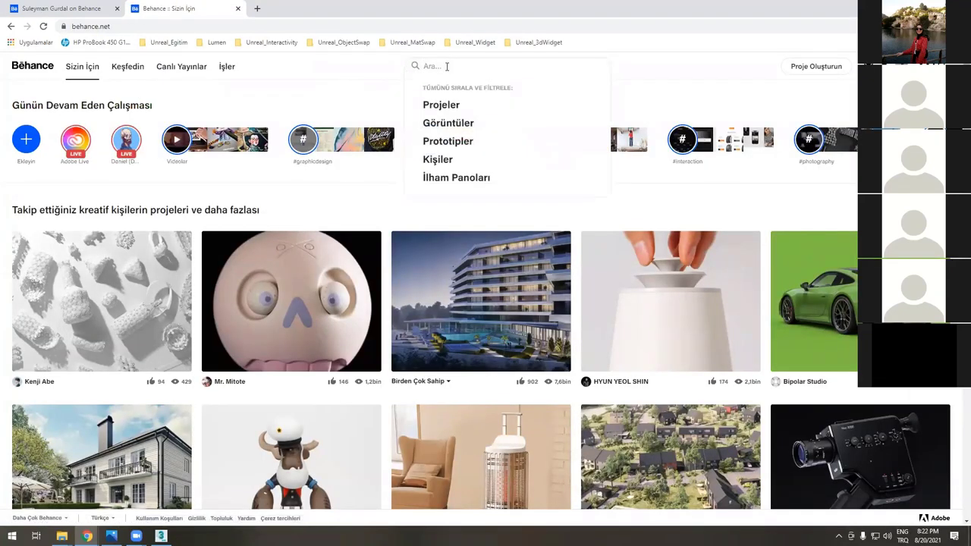
pyautogui.write('archtiec')
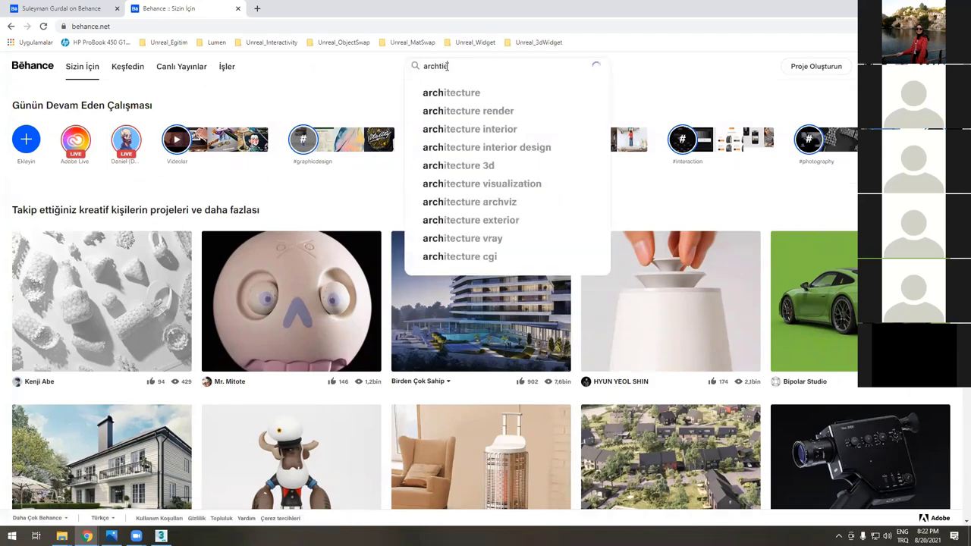
pyautogui.press('BackSpace')
pyautogui.press('BackSpace')
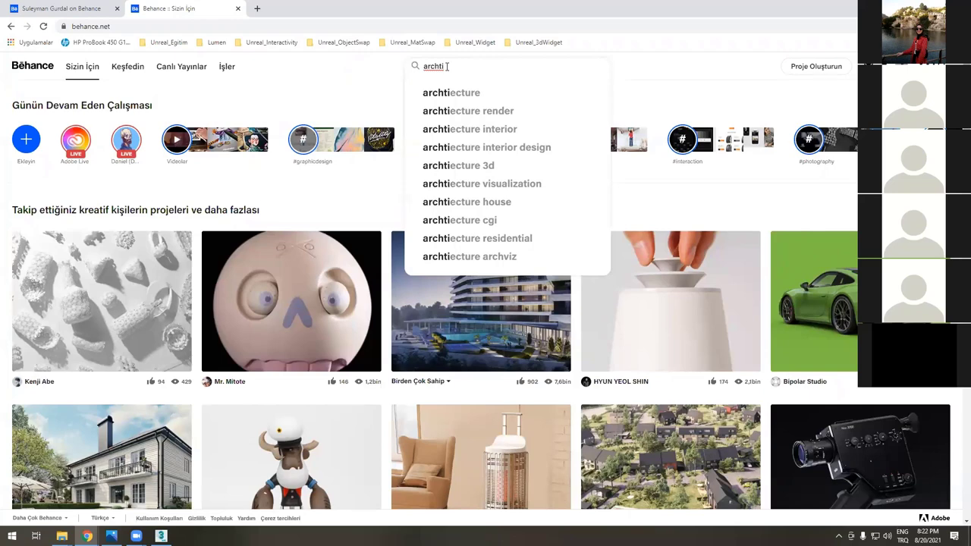
pyautogui.press('BackSpace')
pyautogui.write('itecture')
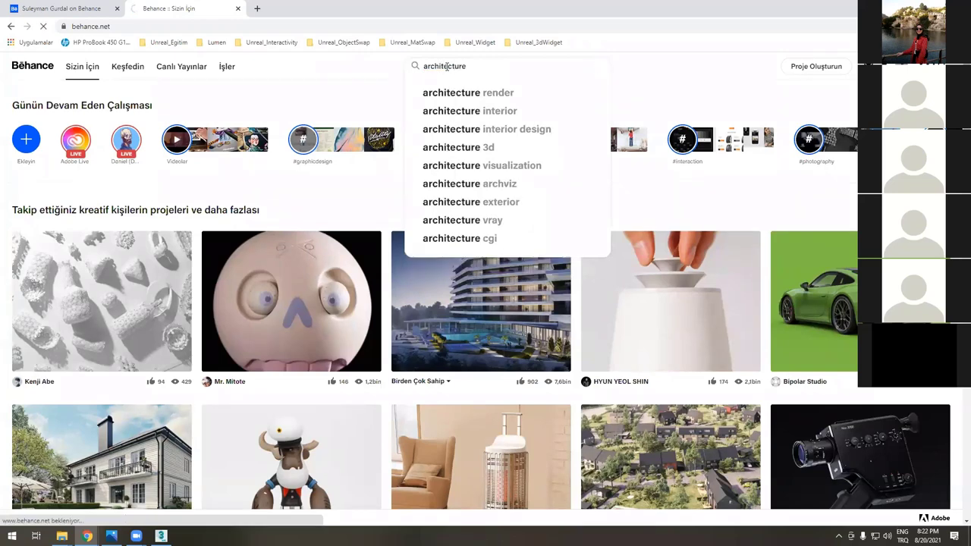
pyautogui.press('Return')
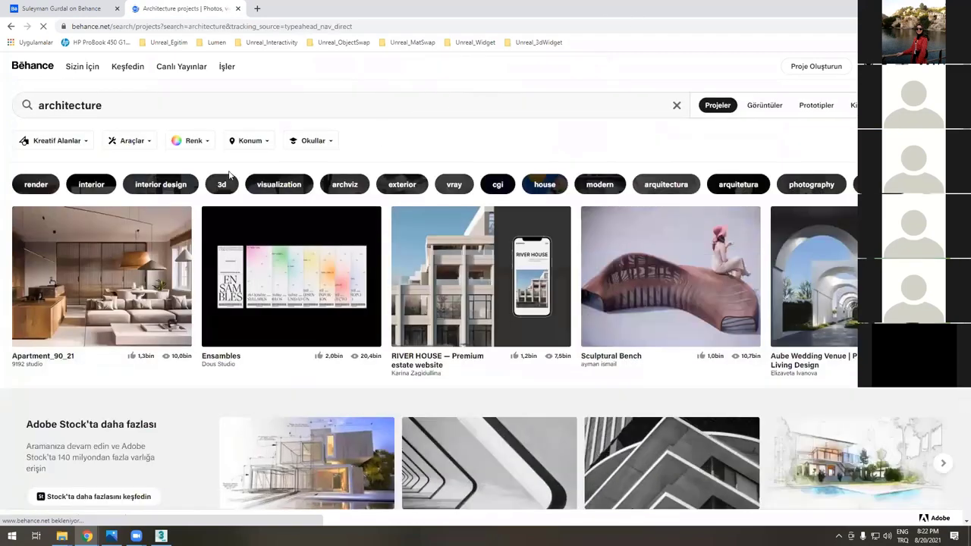
# - Browse down and up through the architecture results, then return to the portfolio tab with Ctrl+Tab
pyautogui.scroll(-2, 225, 205)
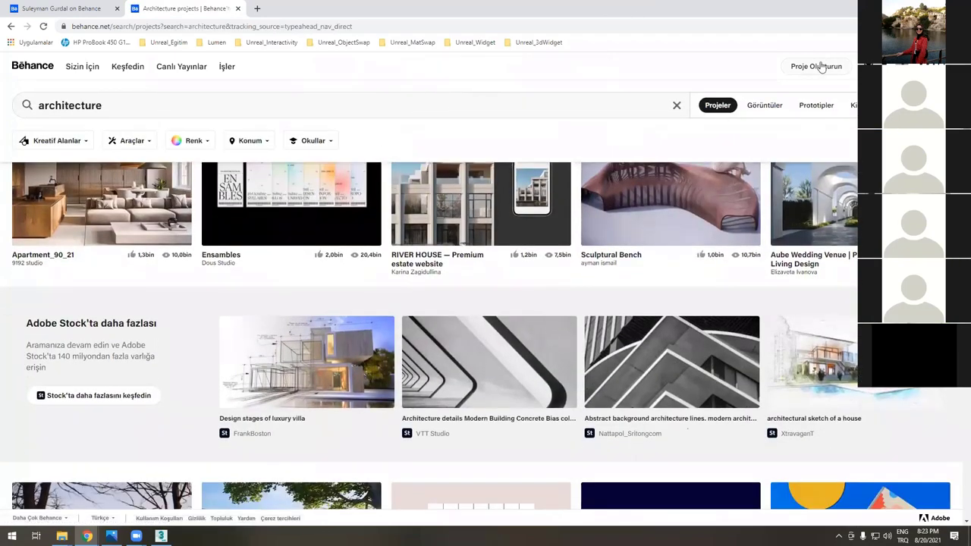
pyautogui.scroll(1, 232, 320)
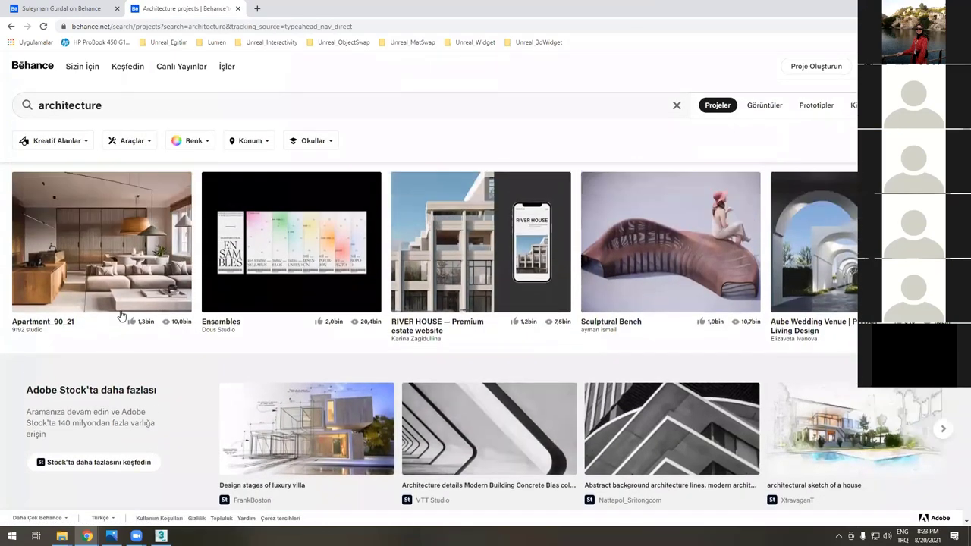
pyautogui.scroll(1, 130, 353)
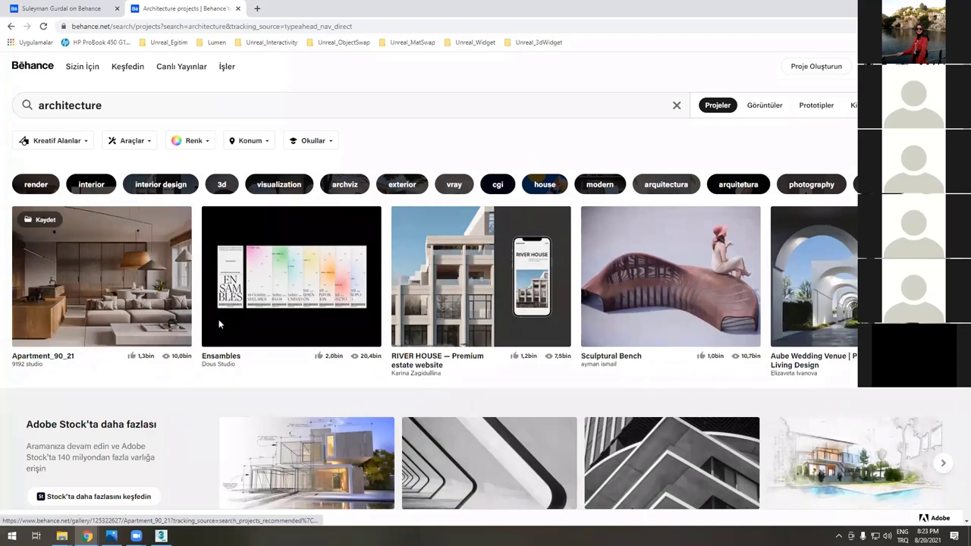
pyautogui.scroll(-1, 455, 341)
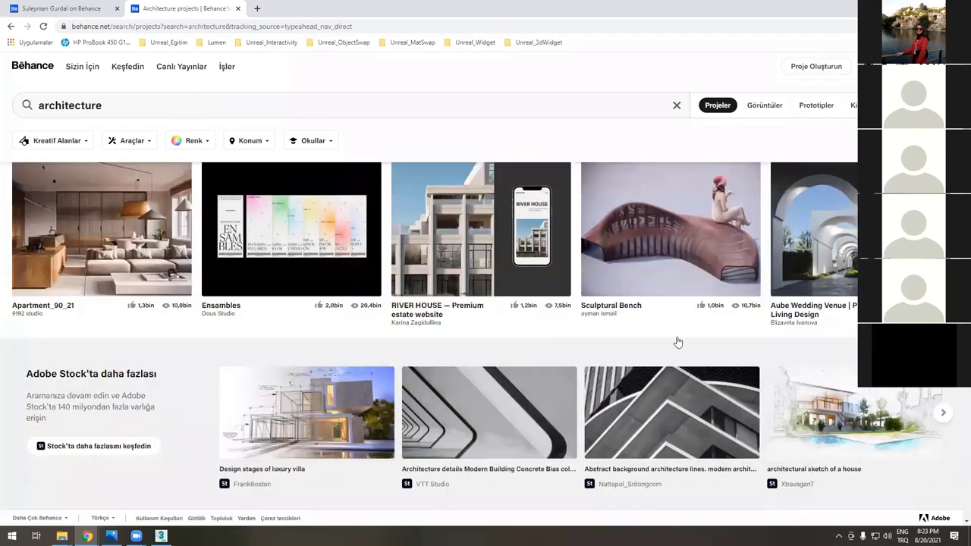
pyautogui.scroll(-2, 314, 382)
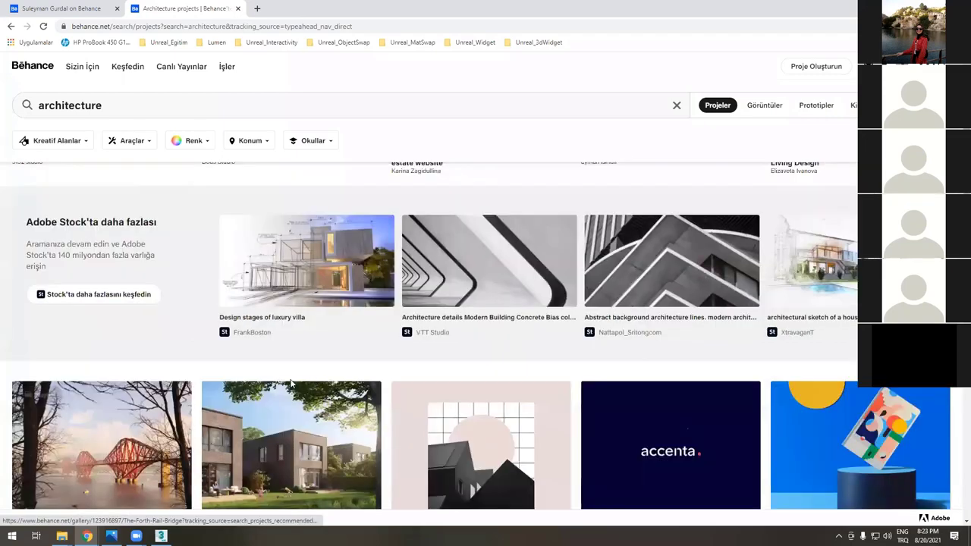
pyautogui.scroll(-1, 258, 425)
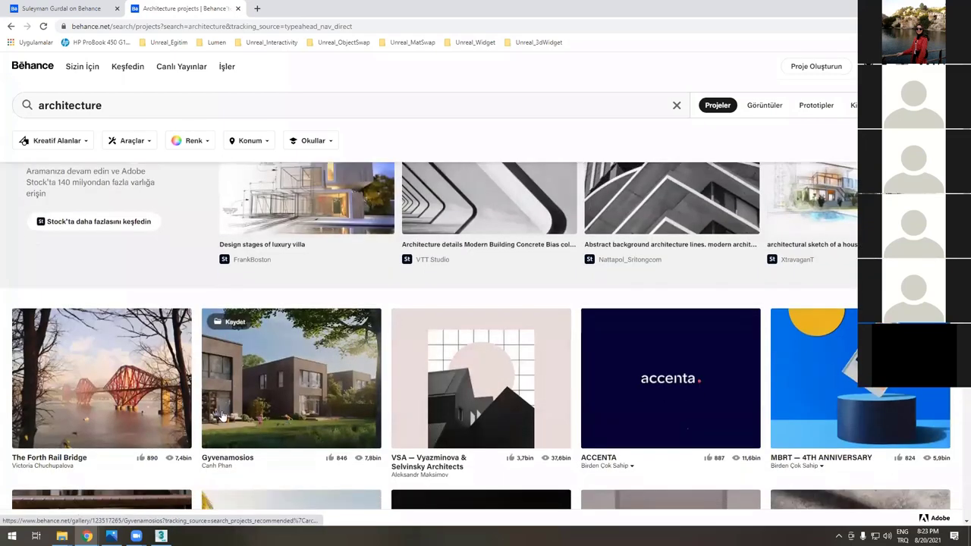
pyautogui.scroll(-1, 235, 353)
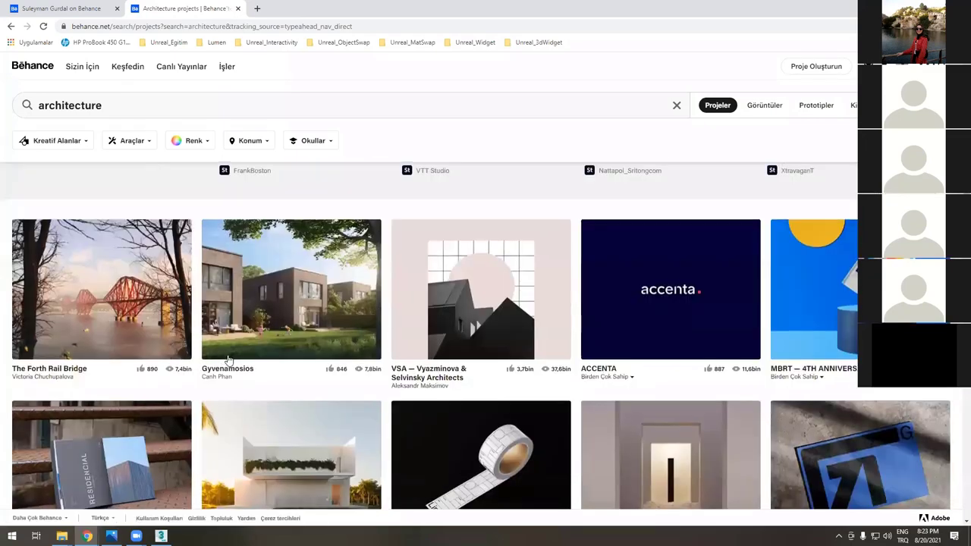
pyautogui.scroll(-2, 227, 358)
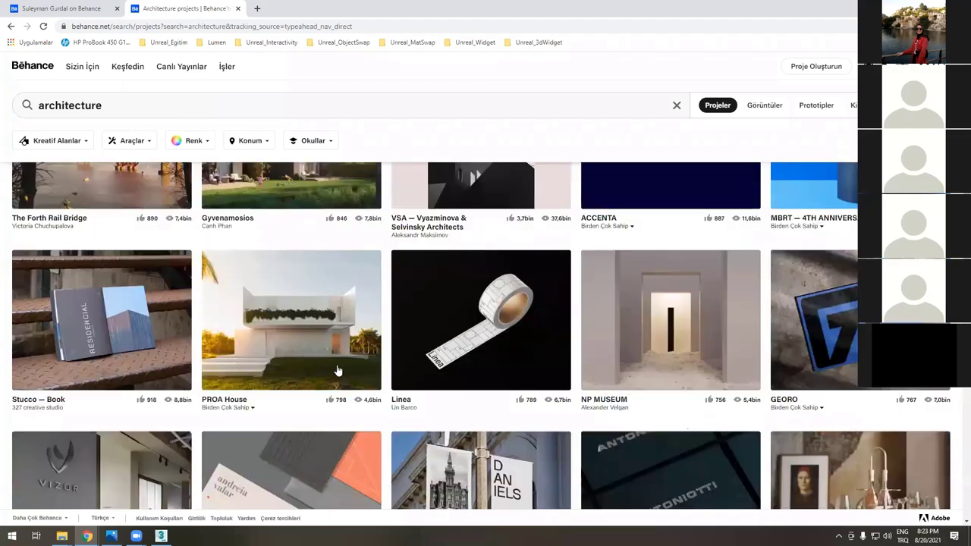
pyautogui.scroll(-1, 291, 414)
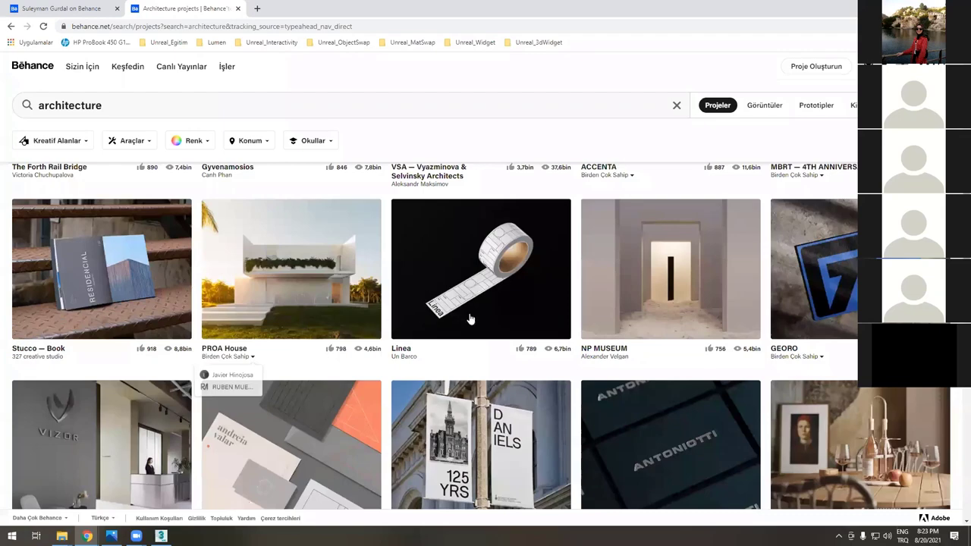
pyautogui.scroll(-6, 463, 312)
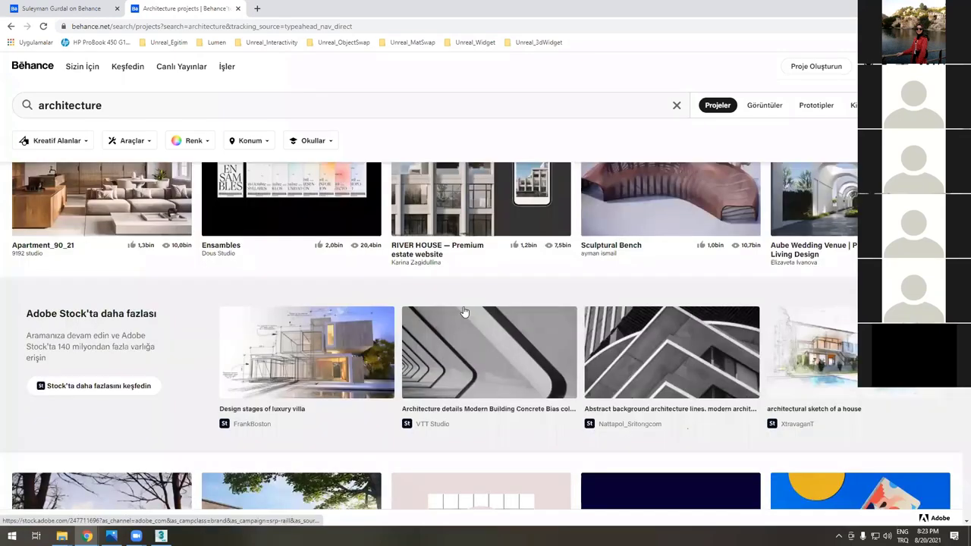
pyautogui.scroll(2, 464, 312)
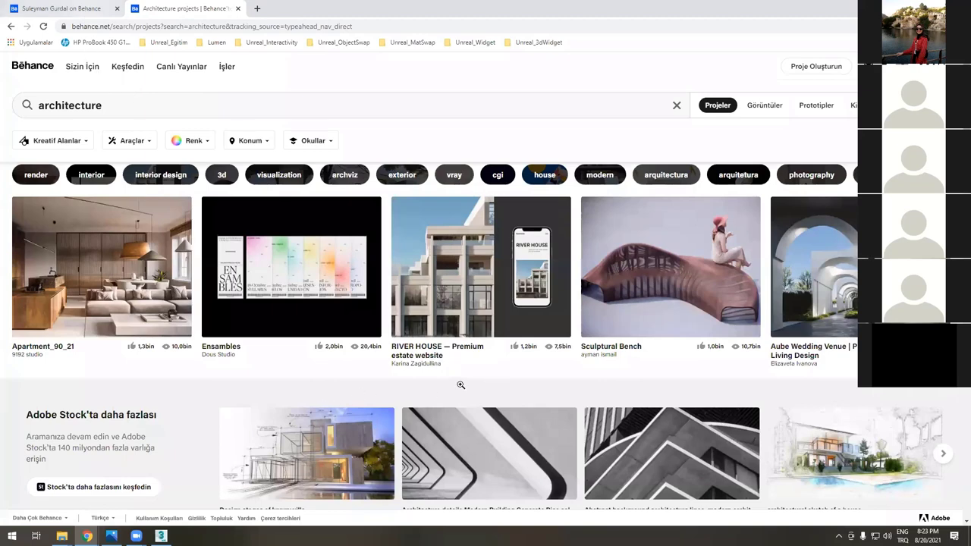
pyautogui.hotkey('ctrl', 'Tab')
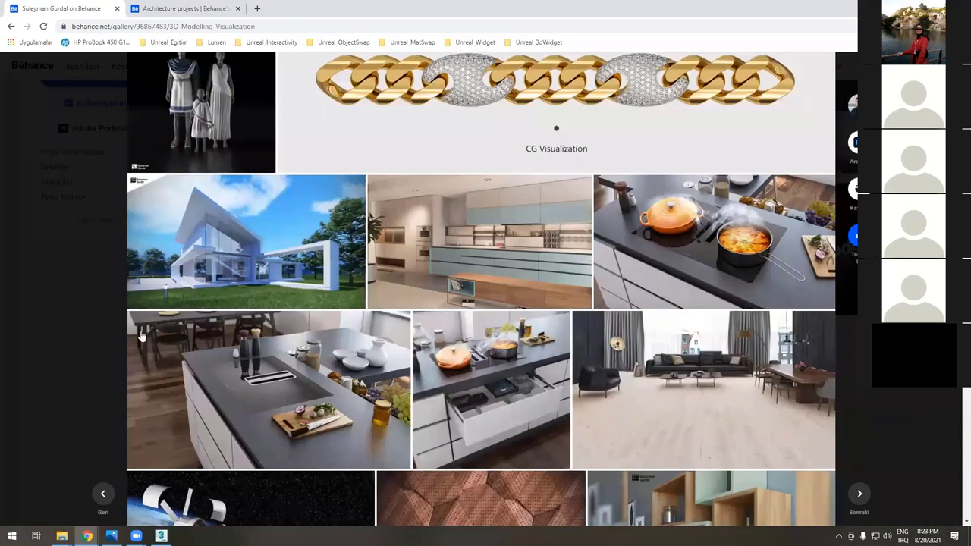
# - Open the drawer-kitchen render full size and step back and forth to the kitchen island render
pyautogui.click(453, 345)
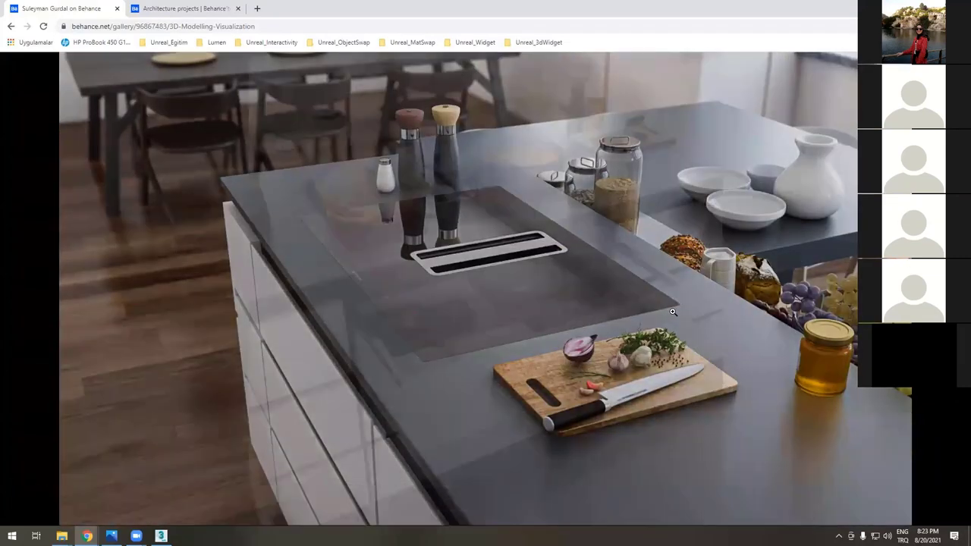
pyautogui.press('Left')
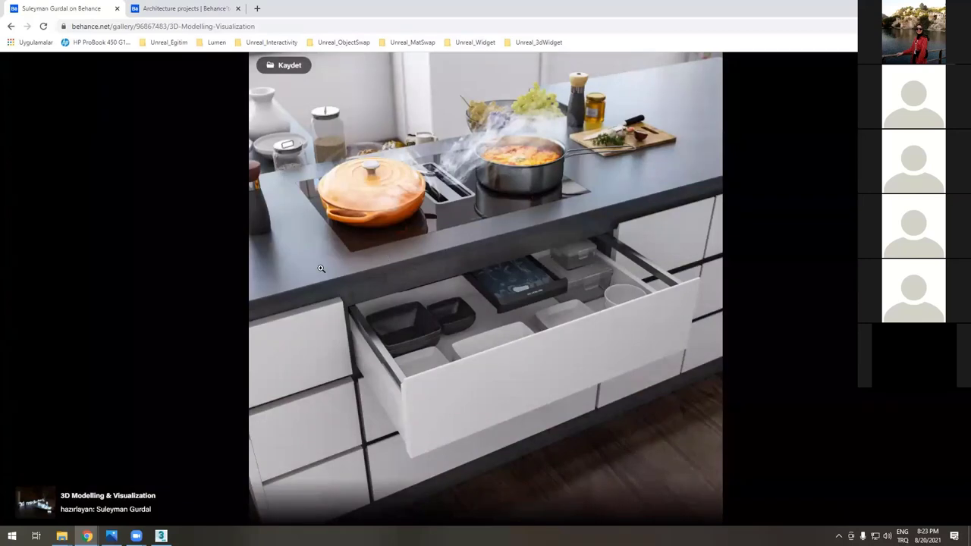
pyautogui.press('Left')
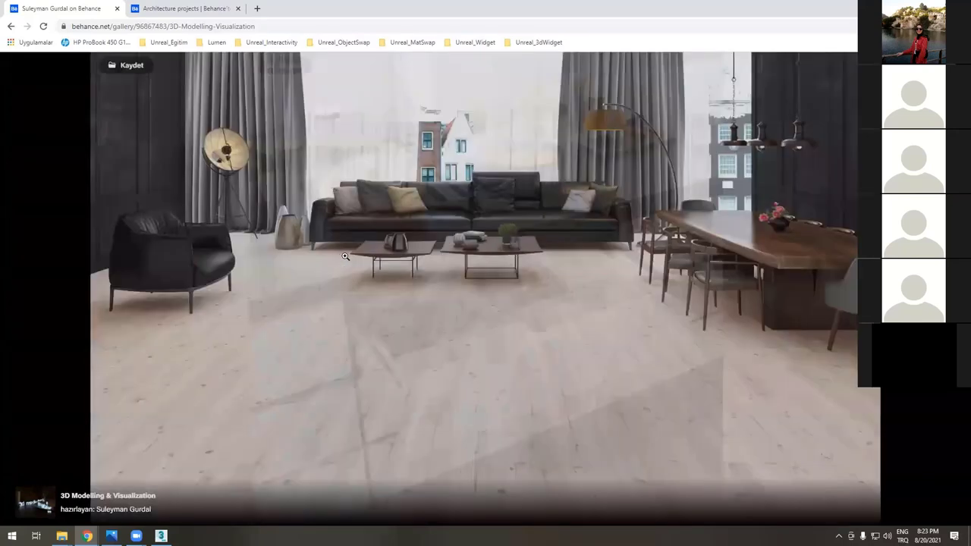
pyautogui.press('Right')
pyautogui.press('Right')
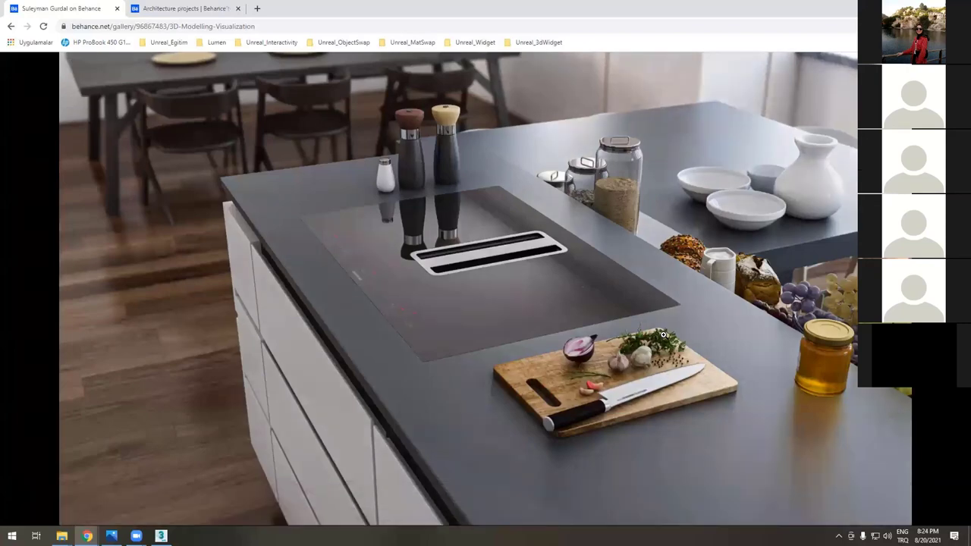
# - Page ahead through more kitchen renders, then bring up the Mekan1 File Explorer window from the taskbar
pyautogui.press('Right')
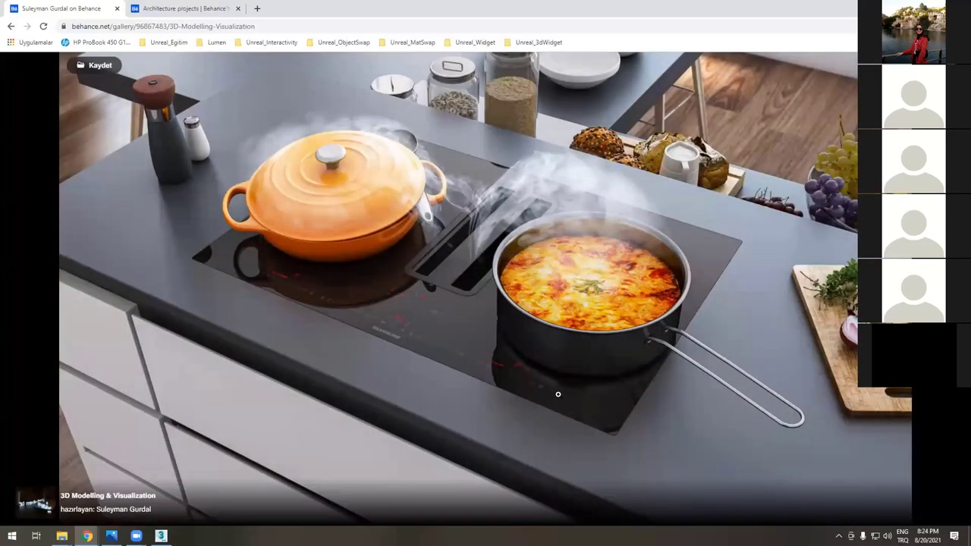
pyautogui.press('Right')
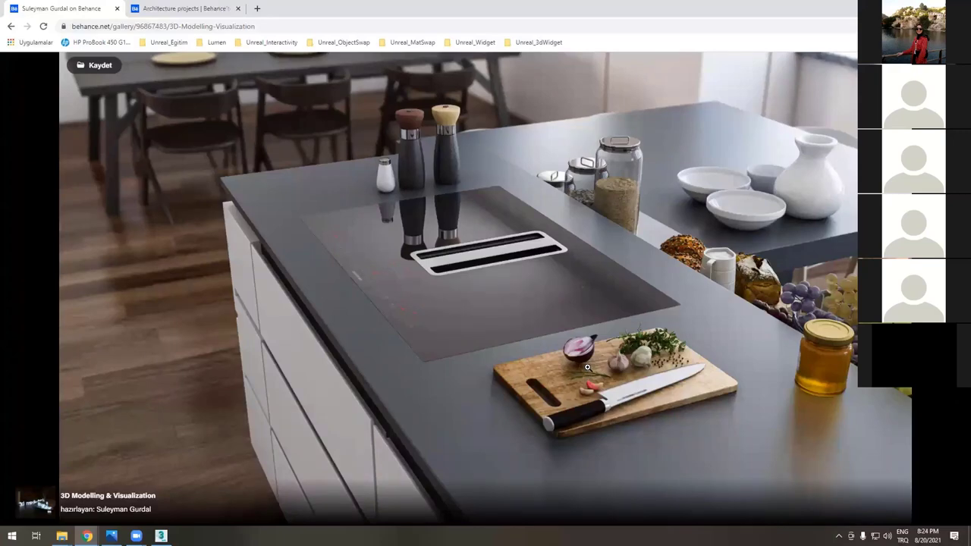
pyautogui.press('Right')
pyautogui.press('Right')
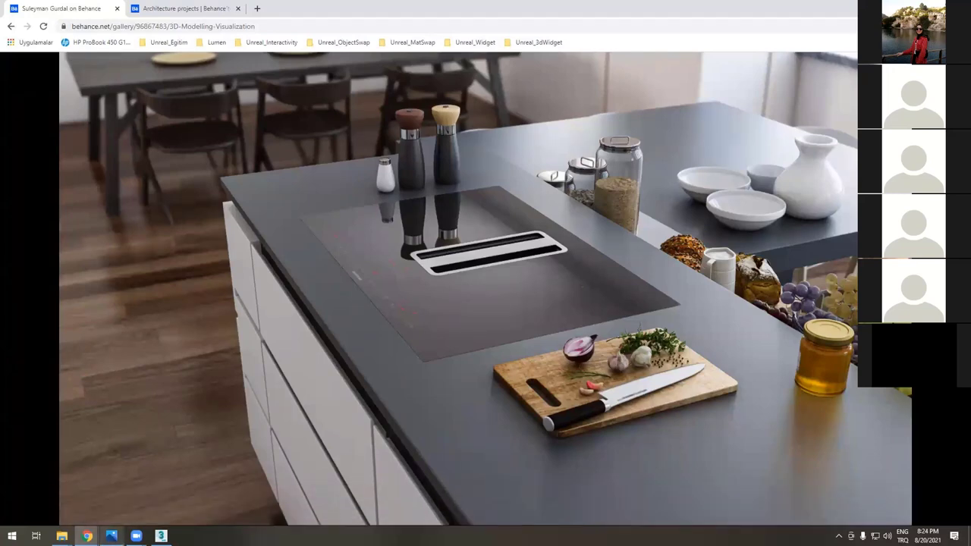
pyautogui.click(111, 536)
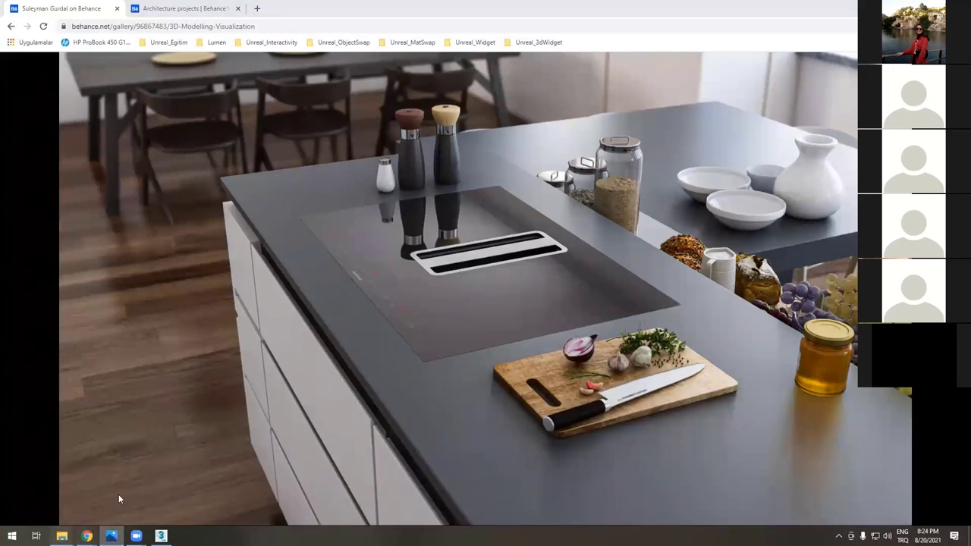
pyautogui.moveTo(62, 535)
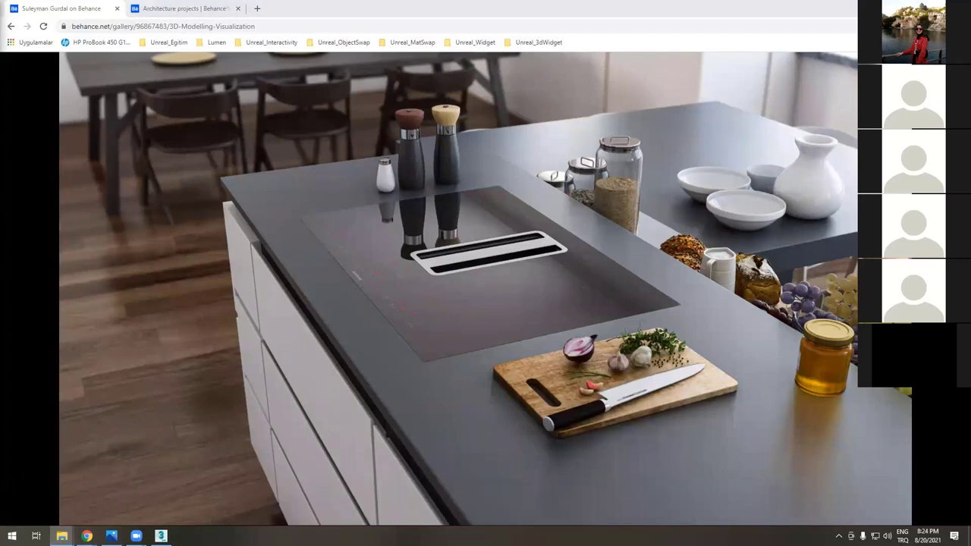
# - Go from the Renders folder into Mekan2 and open FIPsnm_Cam02_V4_JPG in Photos
pyautogui.hotkey('alt', 'Tab')
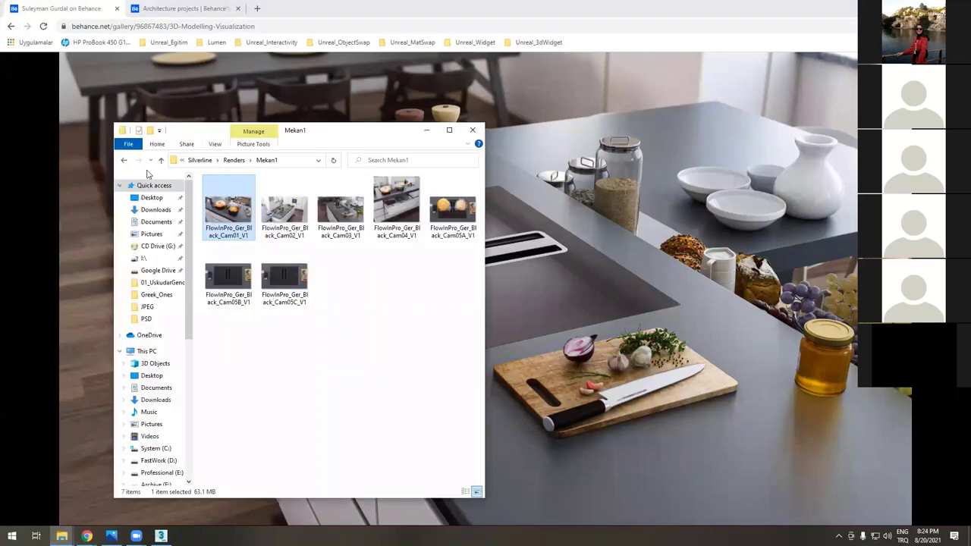
pyautogui.click(161, 160)
pyautogui.doubleClick(228, 203)
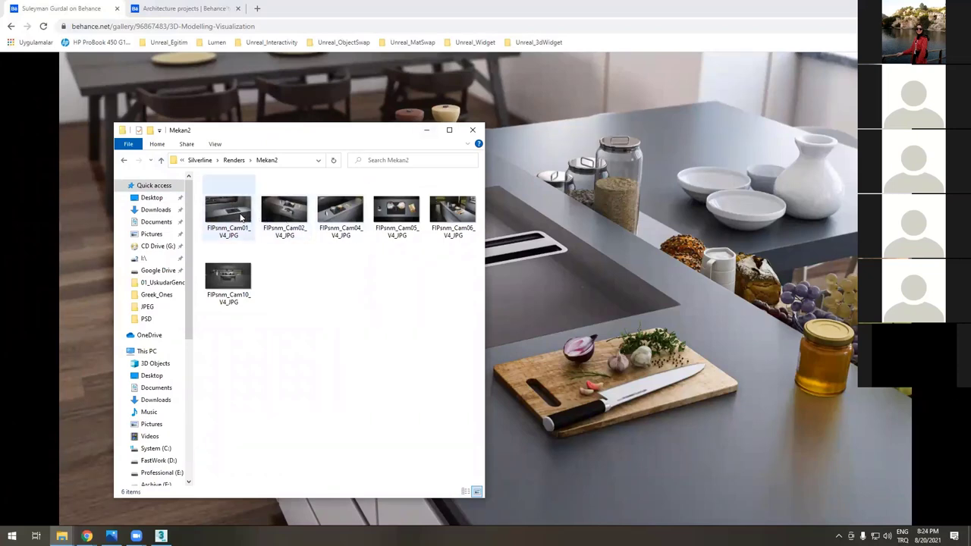
pyautogui.click(291, 219)
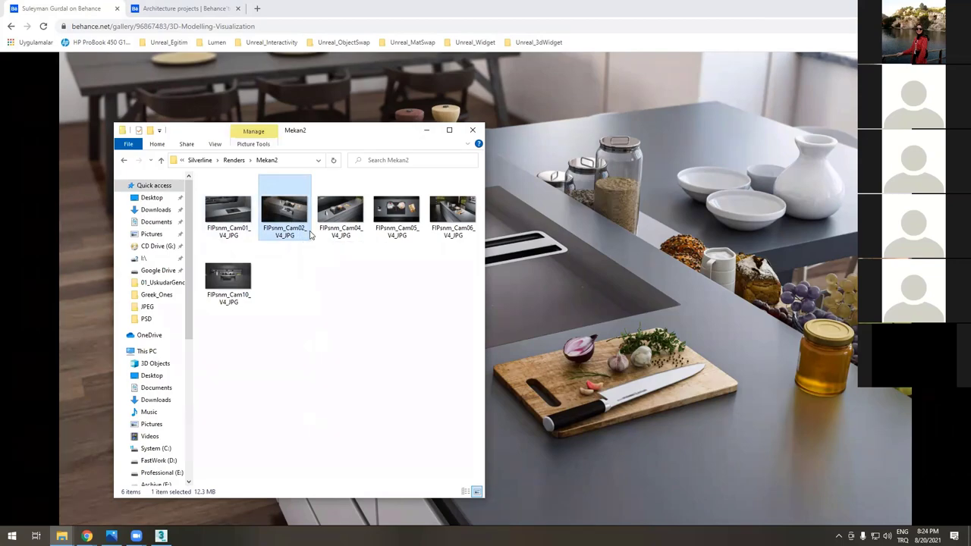
pyautogui.doubleClick(295, 218)
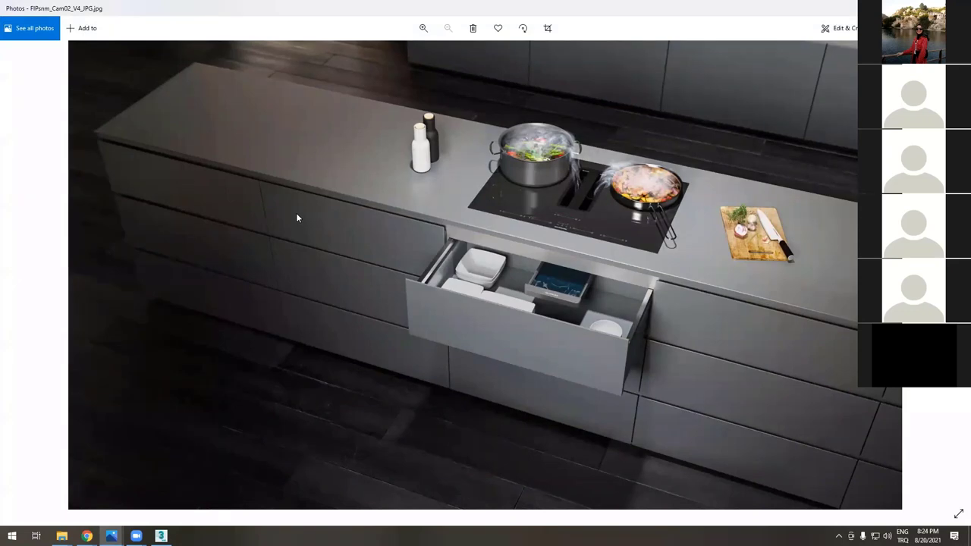
# - Step through the Cam04, Cam05 and Cam06 kitchen renders, then close the Photos viewer
pyautogui.press('Right')
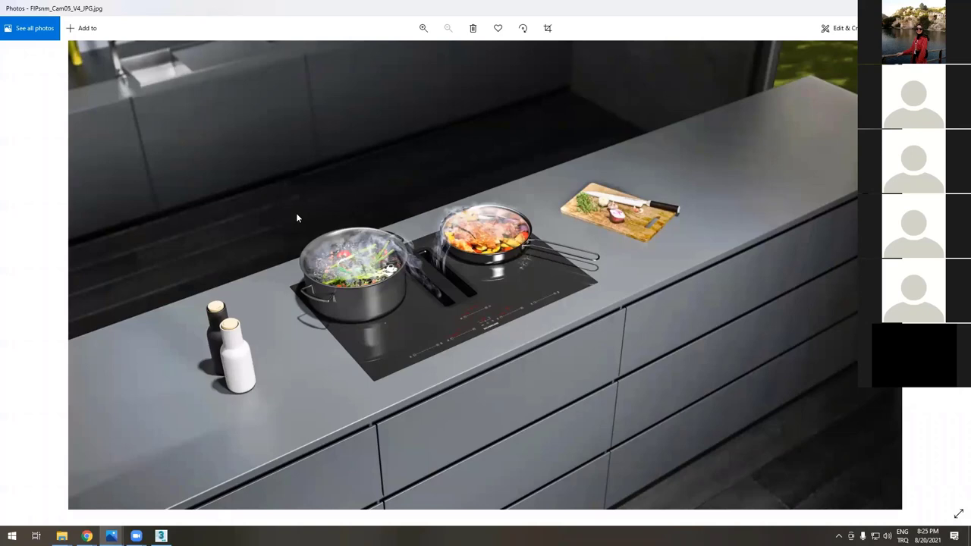
pyautogui.press('Right')
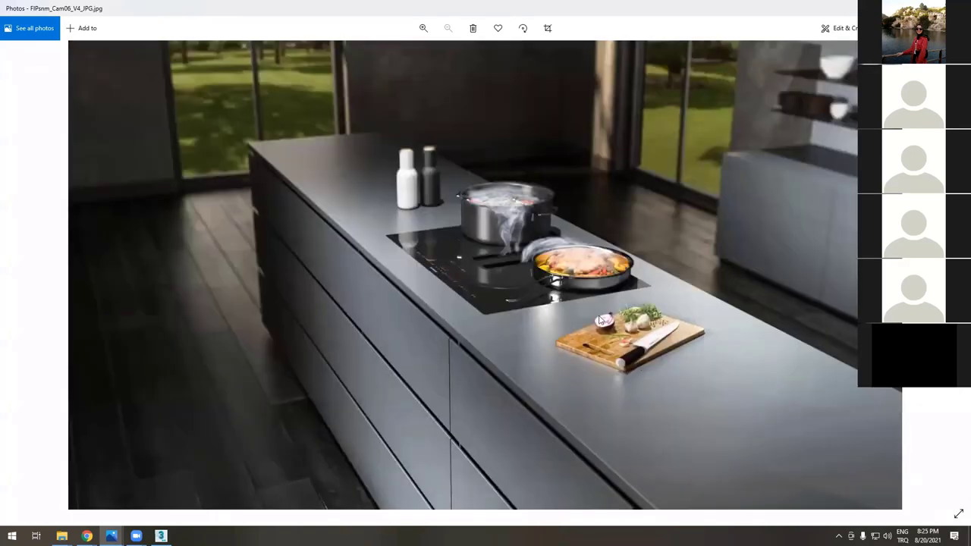
pyautogui.press('Left')
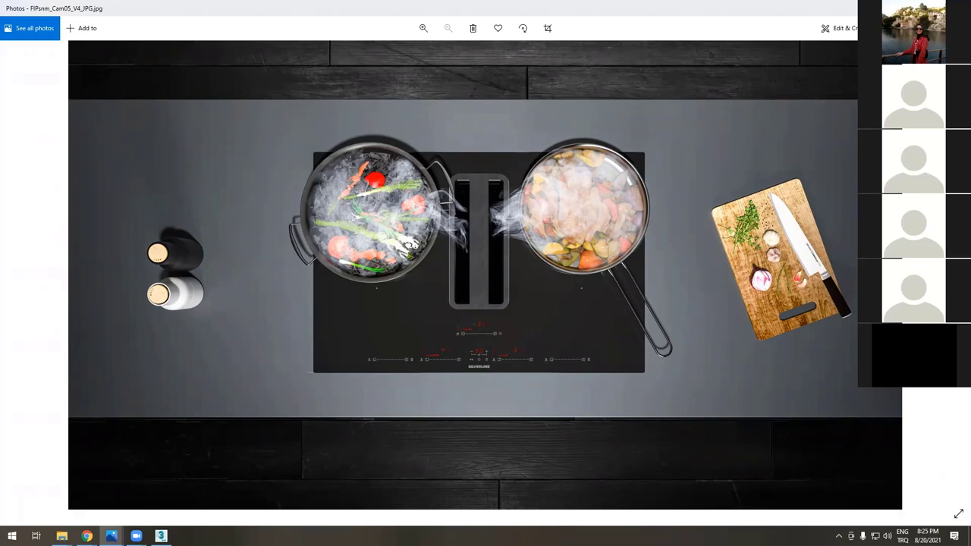
pyautogui.press('Right')
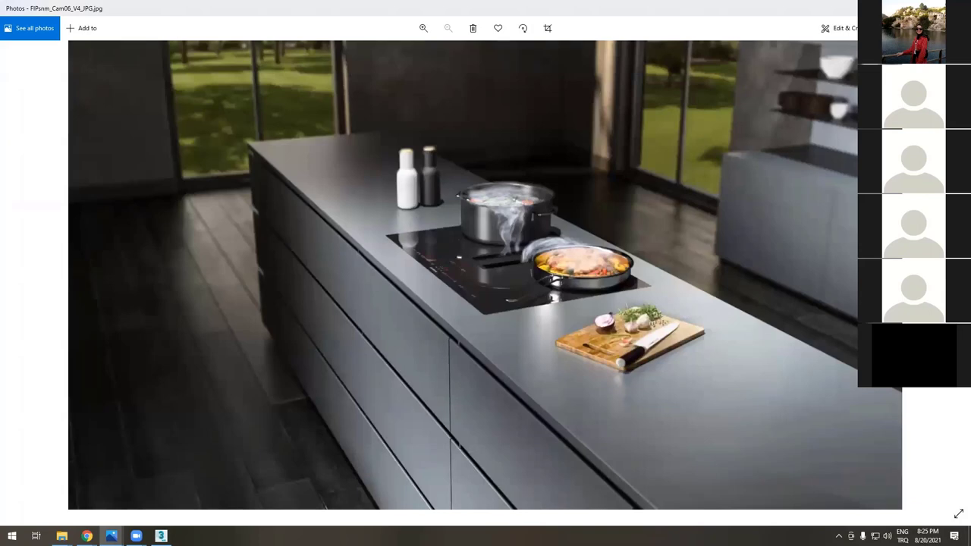
pyautogui.hotkey('alt', 'F4')
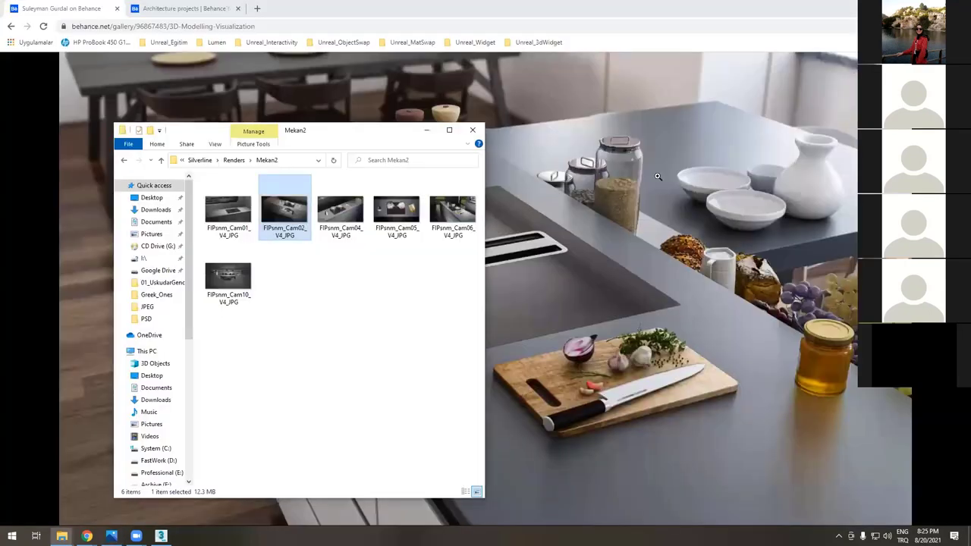
# - Minimize the Mekan2 folder and close Behance's enlarged image to reach the CG Visualization chain render
pyautogui.click(428, 133)
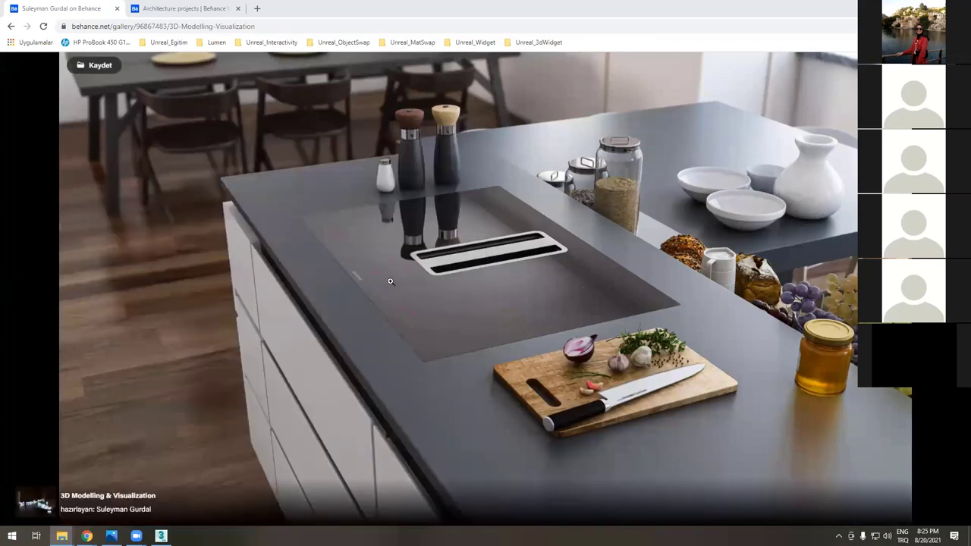
pyautogui.press('Escape')
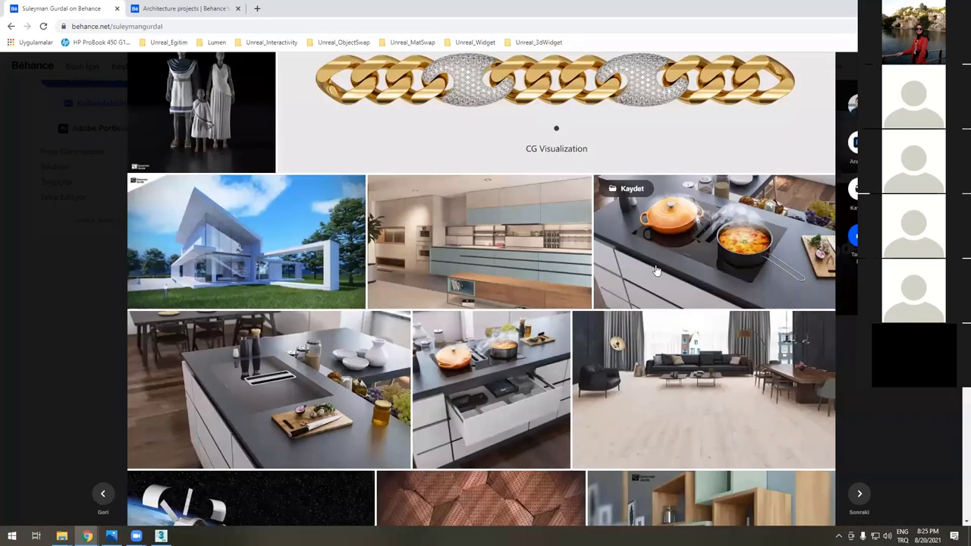
pyautogui.click(834, 248)
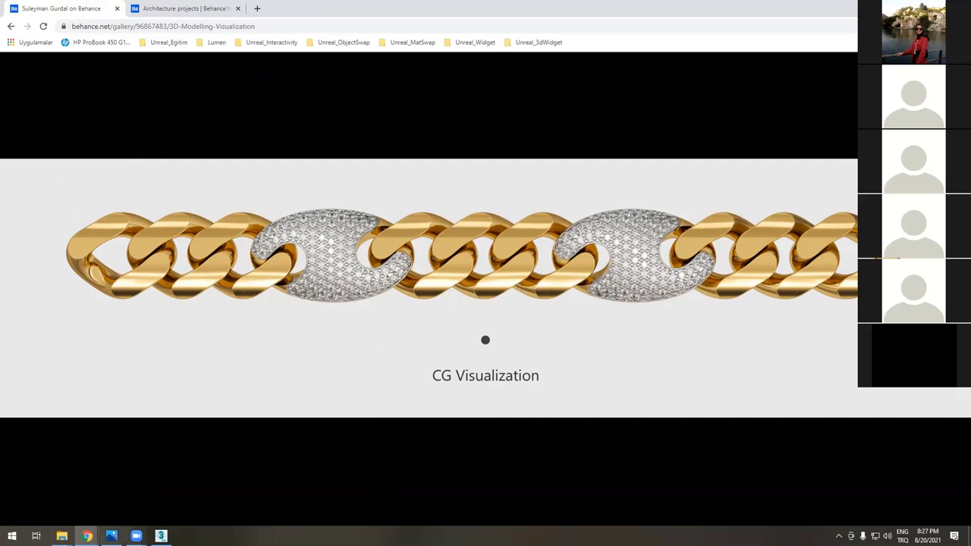
# - Restore the Explorer window and go up from Mekan2 to the 01_Projeler folder
pyautogui.moveTo(61, 535)
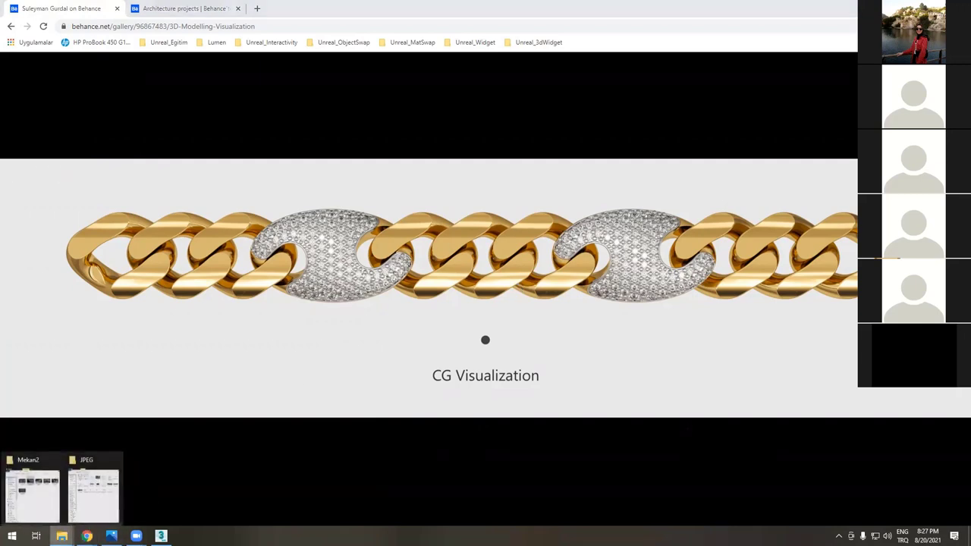
pyautogui.click(38, 509)
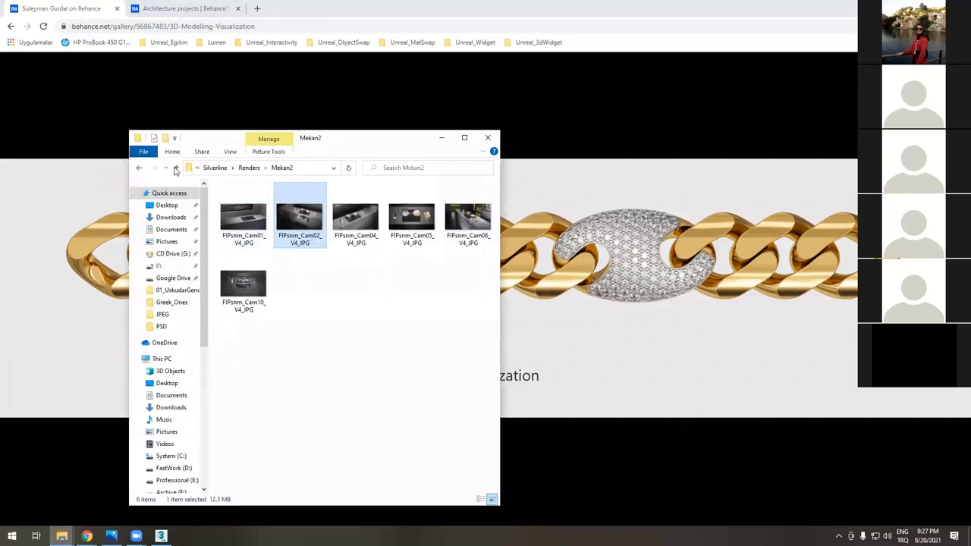
pyautogui.click(176, 167)
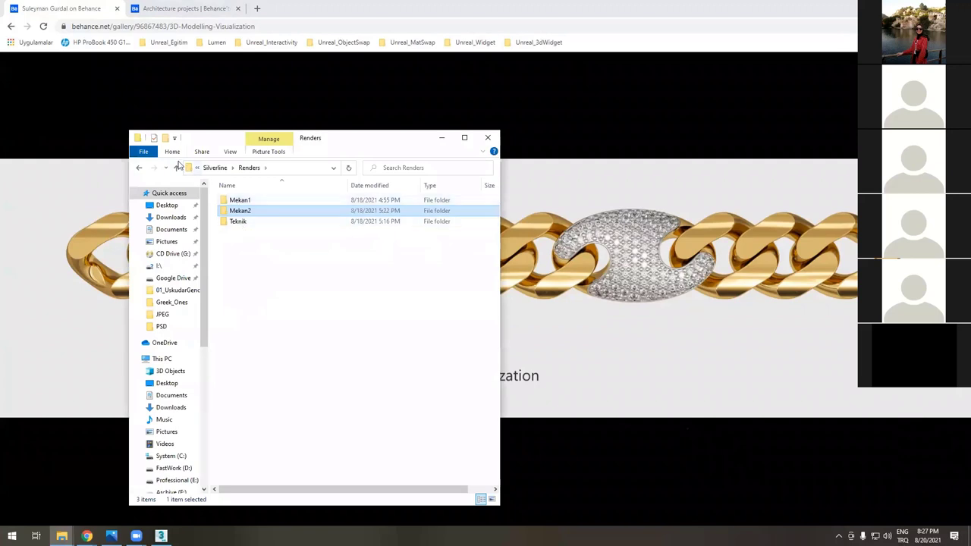
pyautogui.click(176, 168)
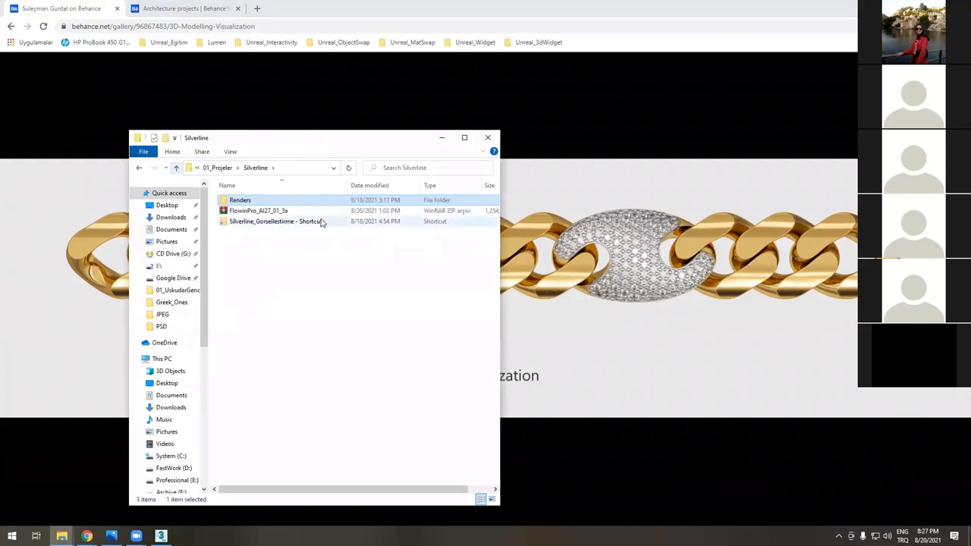
pyautogui.click(176, 168)
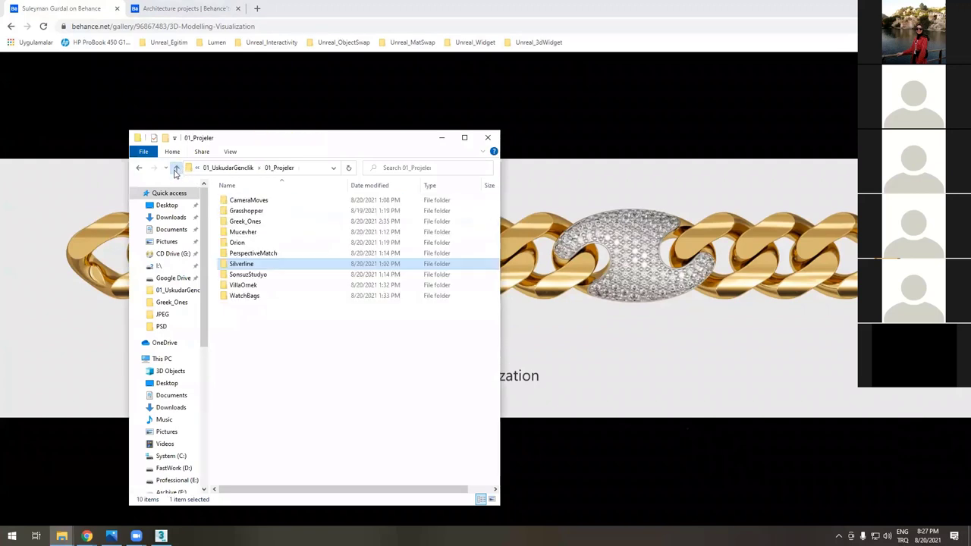
# - Open the Mucevher project's Renders folder and view Chain_V65_B_BosArka in Photos
pyautogui.click(240, 243)
pyautogui.click(255, 232)
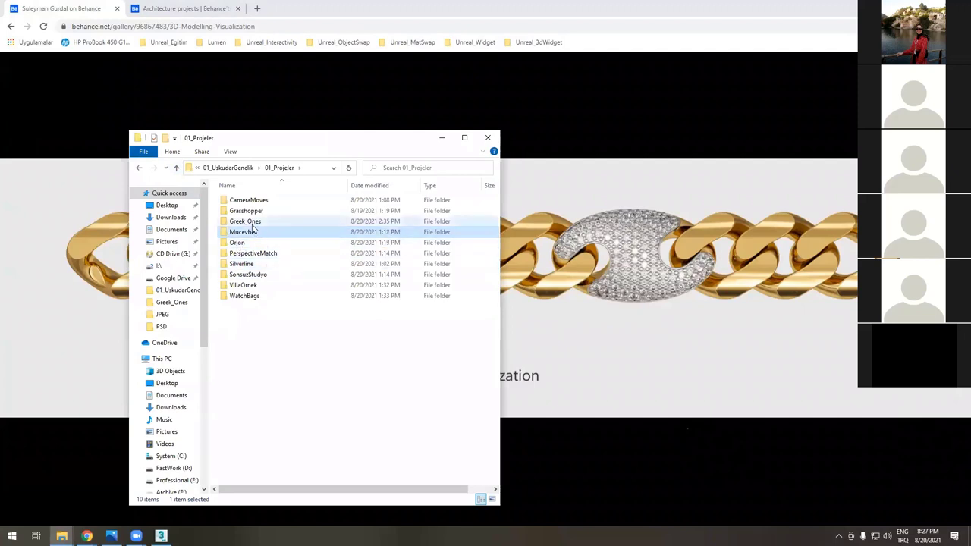
pyautogui.click(251, 221)
pyautogui.click(254, 253)
pyautogui.click(248, 275)
pyautogui.click(244, 297)
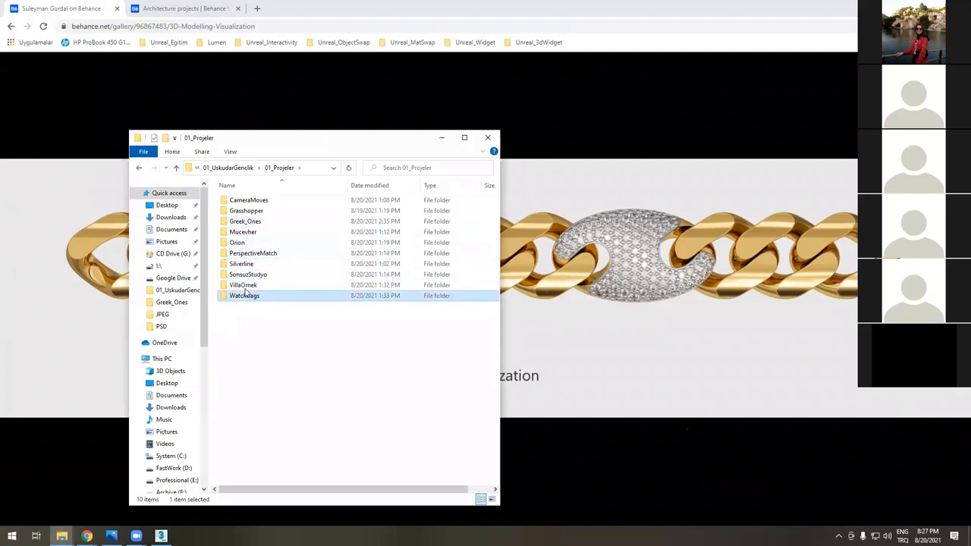
pyautogui.doubleClick(251, 234)
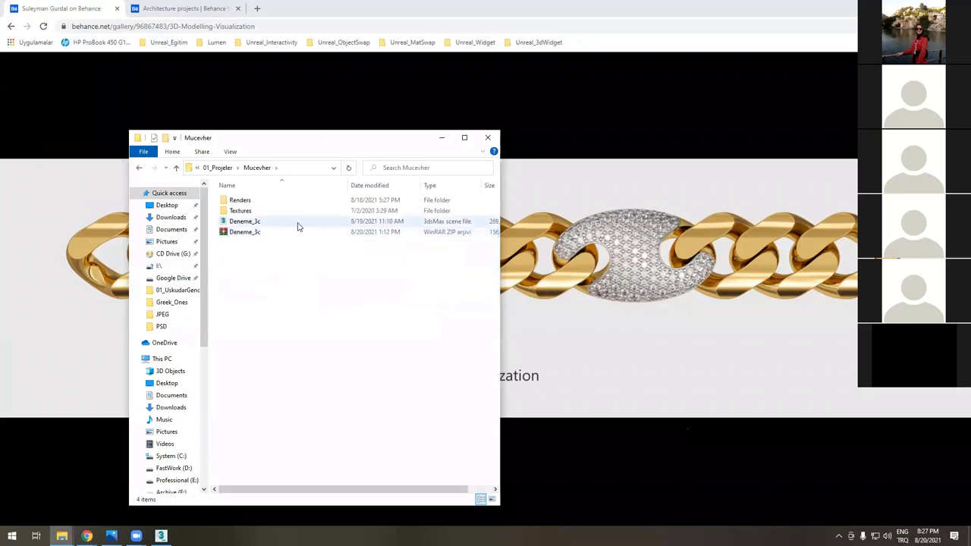
pyautogui.doubleClick(253, 199)
pyautogui.doubleClick(355, 229)
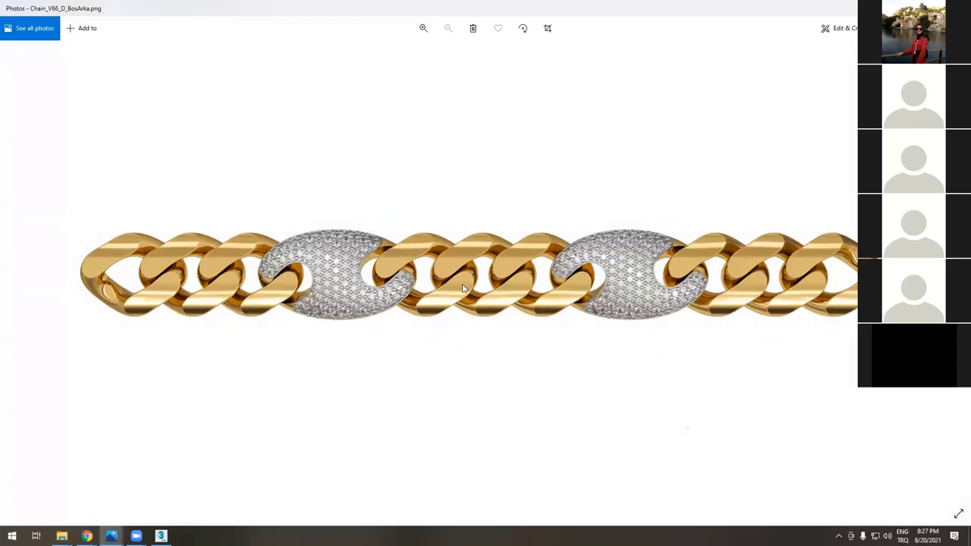
# - Zoom into the Chain_V66_D_BosArka gold links and diamond settings, then zoom back out to fit
pyautogui.scroll(5, 446, 310)
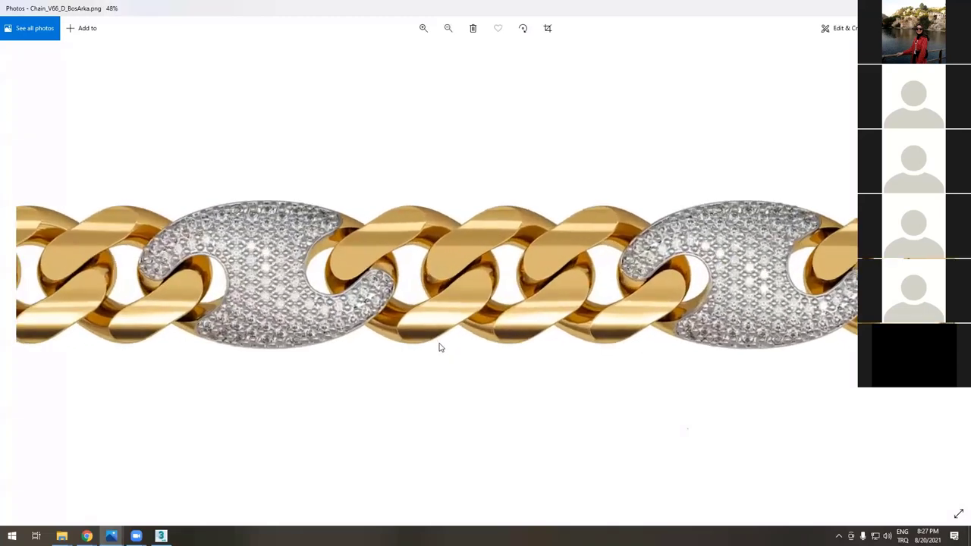
pyautogui.scroll(5, 372, 417)
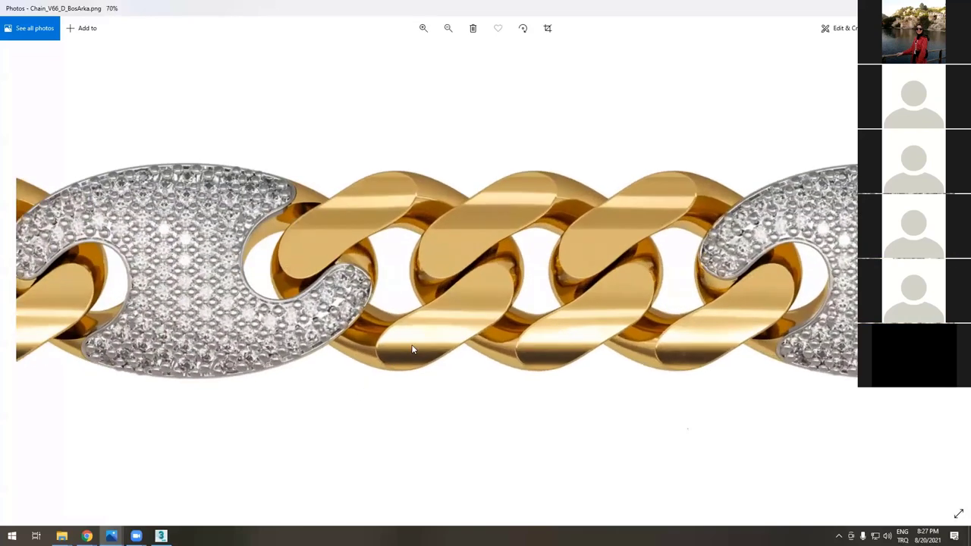
pyautogui.scroll(1, 393, 404)
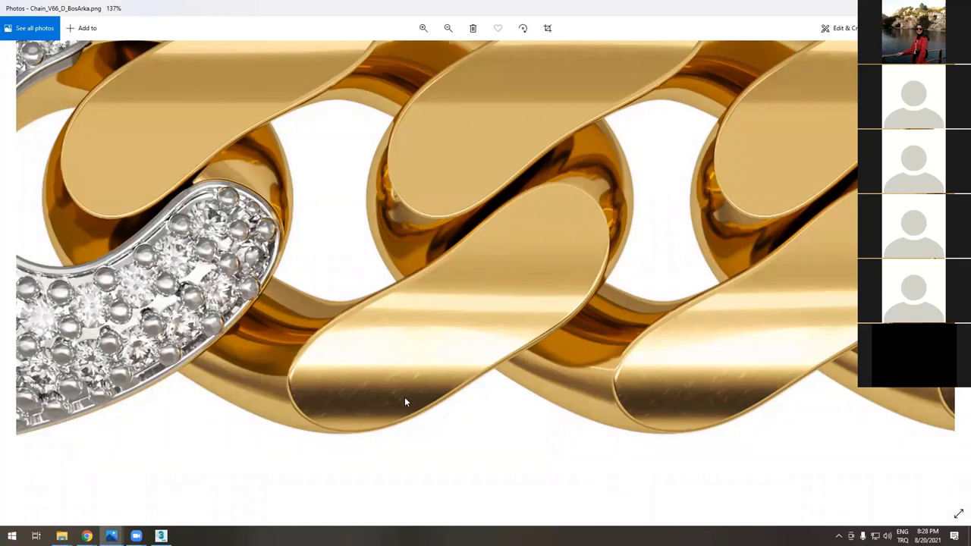
pyautogui.scroll(-5, 417, 386)
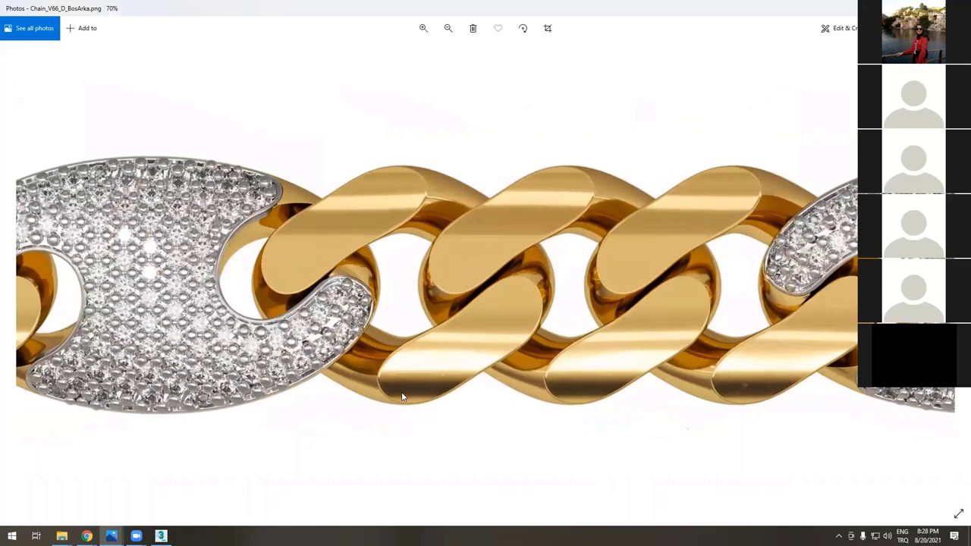
pyautogui.scroll(3, 394, 395)
pyautogui.scroll(4, 390, 396)
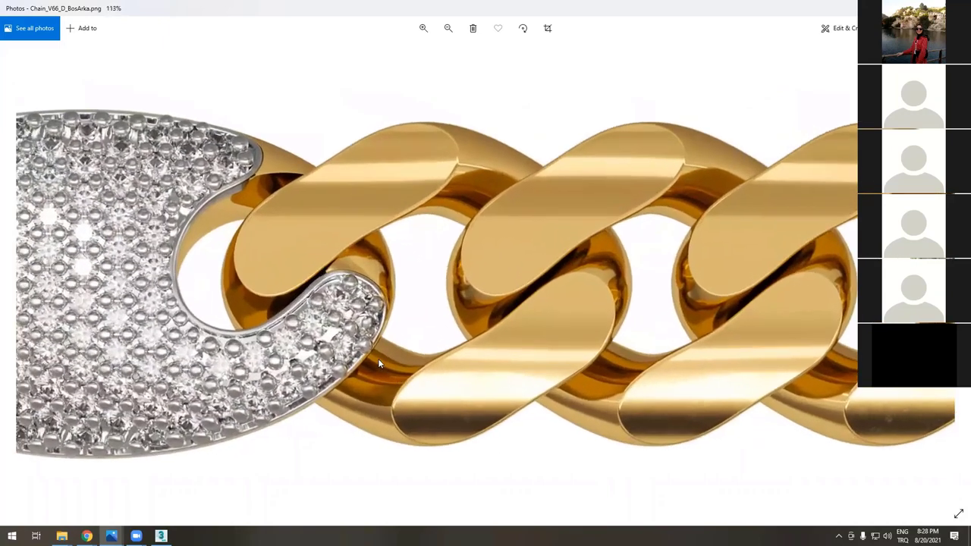
pyautogui.scroll(2, 371, 397)
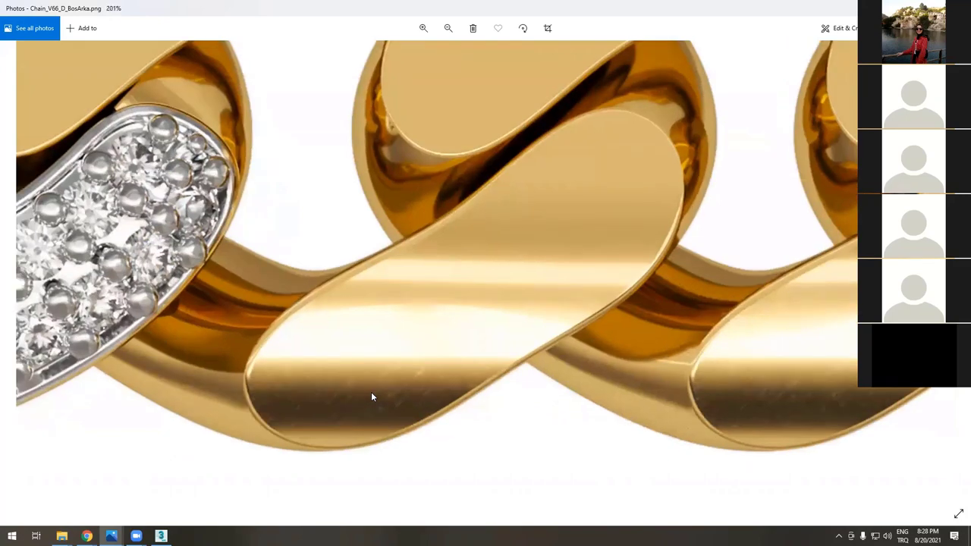
pyautogui.scroll(-4, 372, 397)
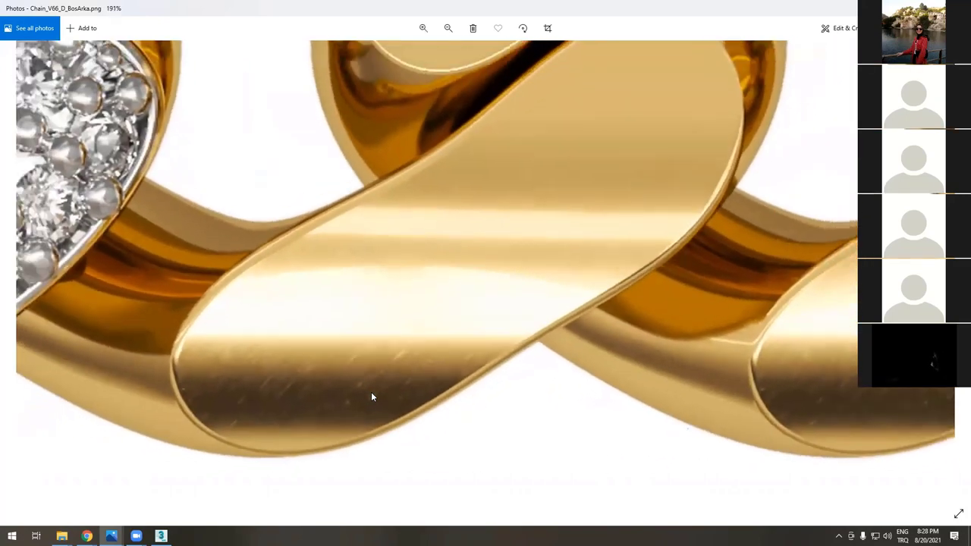
pyautogui.scroll(-3, 375, 309)
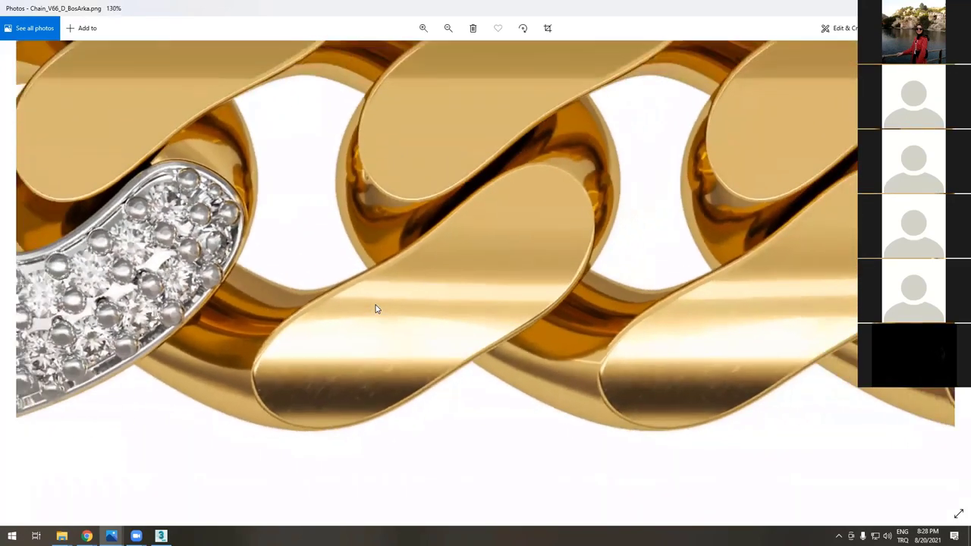
pyautogui.scroll(-4, 374, 307)
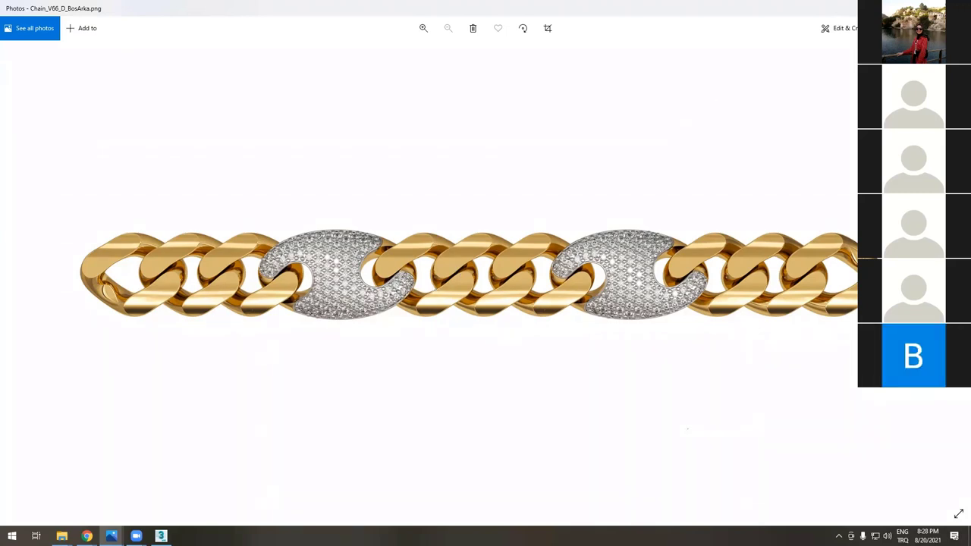
# - Close the photo viewer, go back up to the Mucevher folder, and return to the browser
pyautogui.click(111, 536)
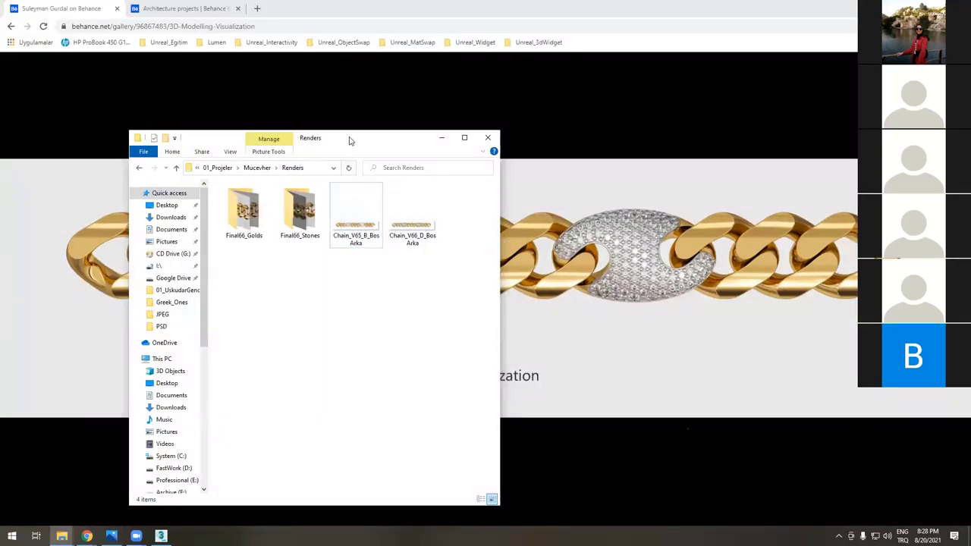
pyautogui.moveTo(357, 139); pyautogui.dragTo(359, 128)
pyautogui.press('BackSpace')
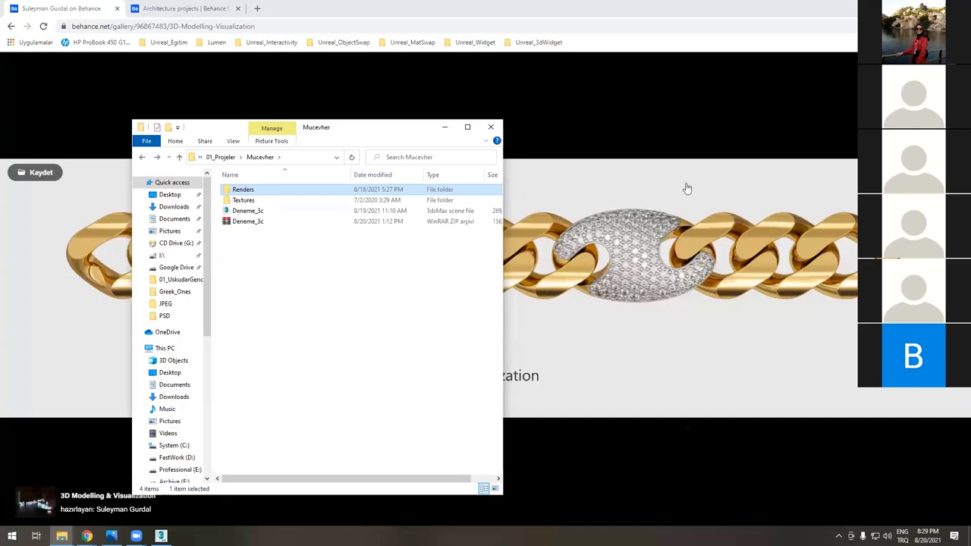
pyautogui.click(603, 139)
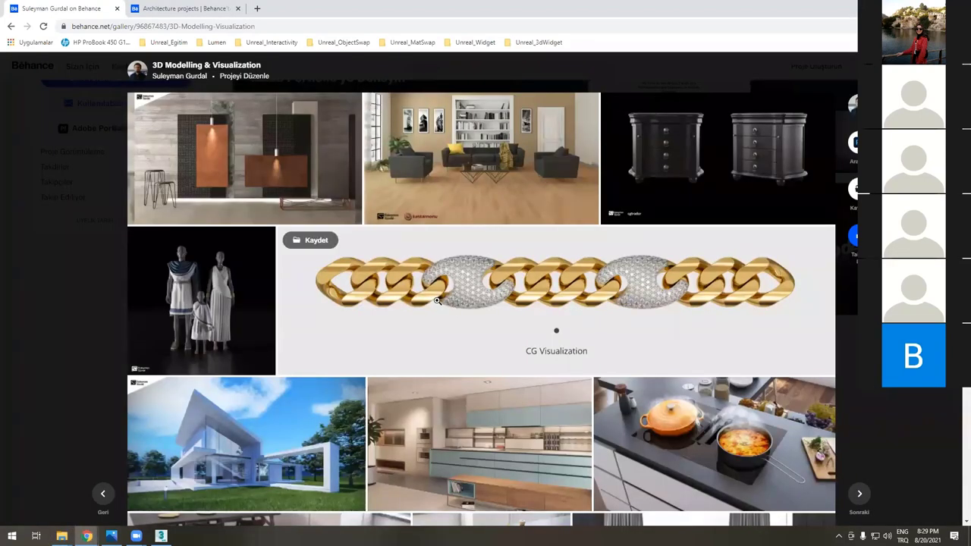
# - Browse the 3D Modelling gallery, view the space render full size, then close it and the project
pyautogui.scroll(-2, 437, 299)
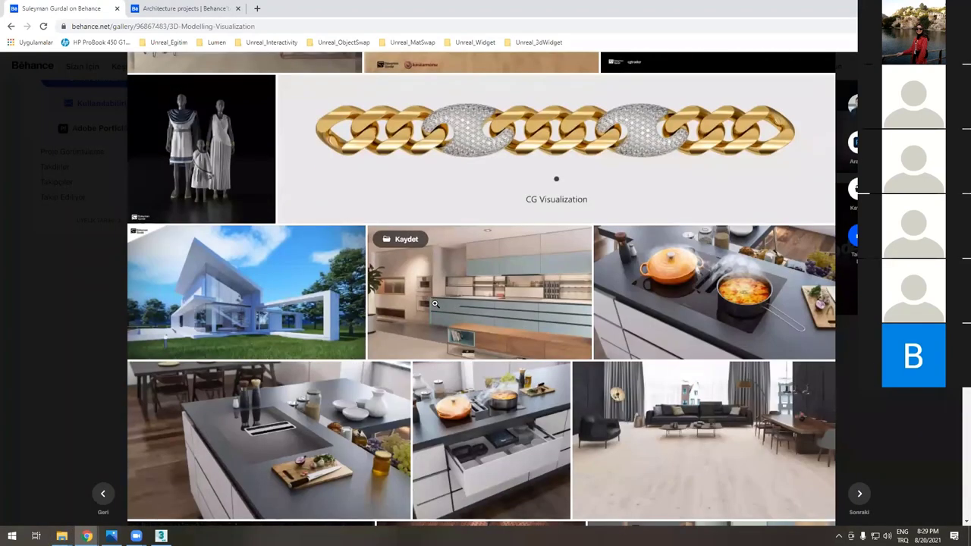
pyautogui.scroll(-1, 434, 304)
pyautogui.scroll(-1, 433, 305)
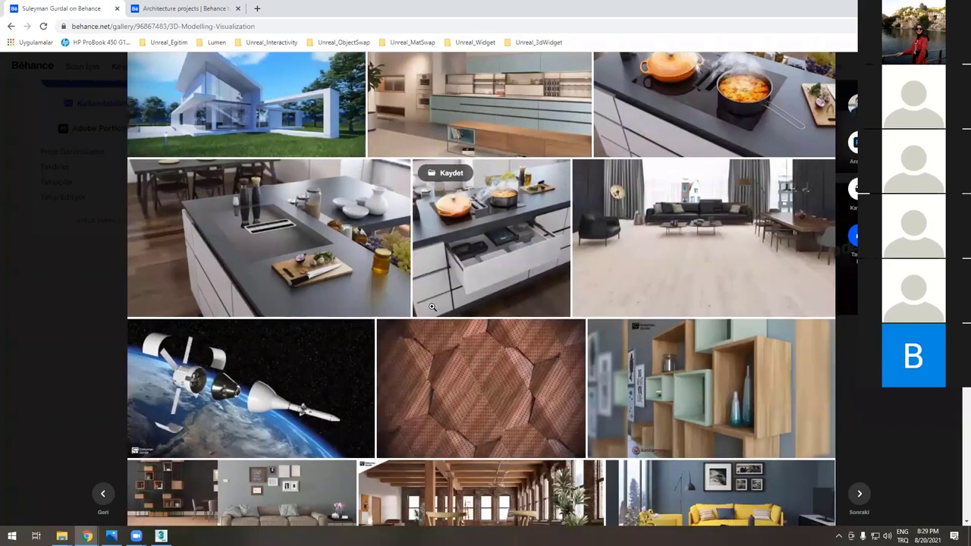
pyautogui.scroll(-3, 431, 307)
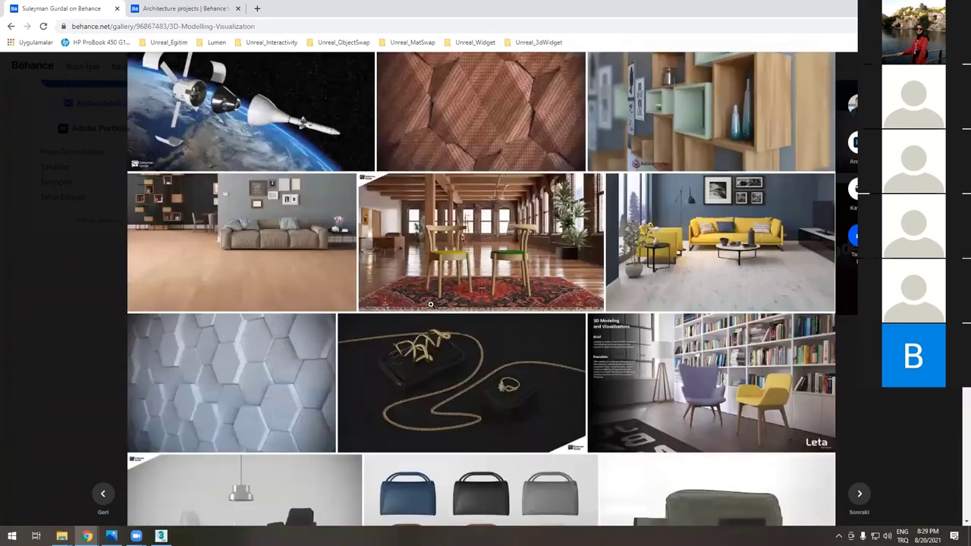
pyautogui.scroll(-1, 430, 304)
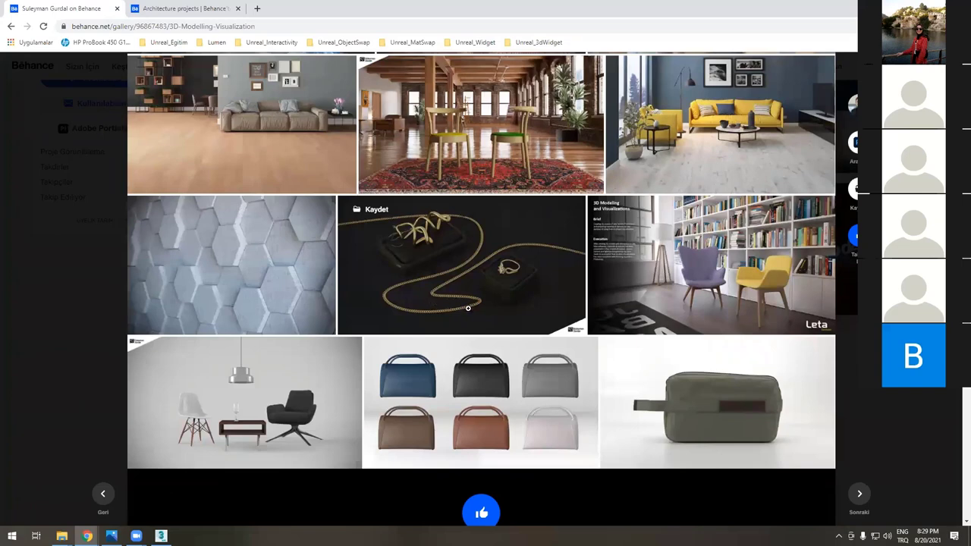
pyautogui.scroll(1, 463, 303)
pyautogui.scroll(-2, 464, 300)
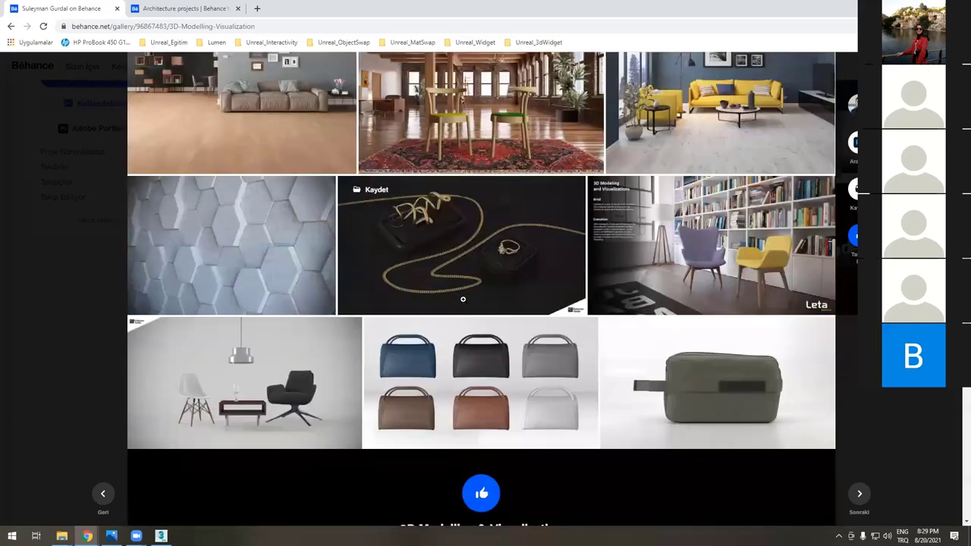
pyautogui.scroll(1, 470, 298)
pyautogui.scroll(4, 470, 298)
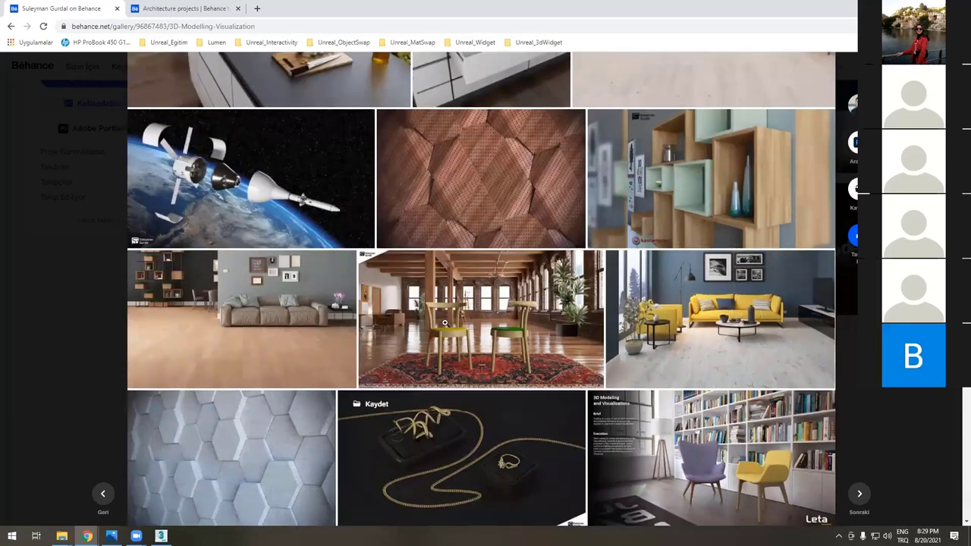
pyautogui.scroll(4, 453, 327)
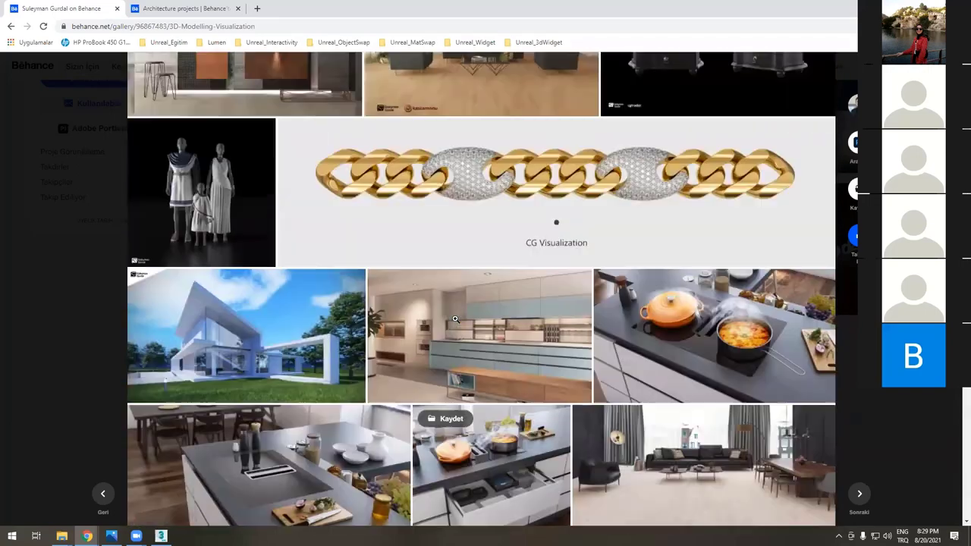
pyautogui.scroll(-2, 457, 316)
pyautogui.scroll(-1, 457, 315)
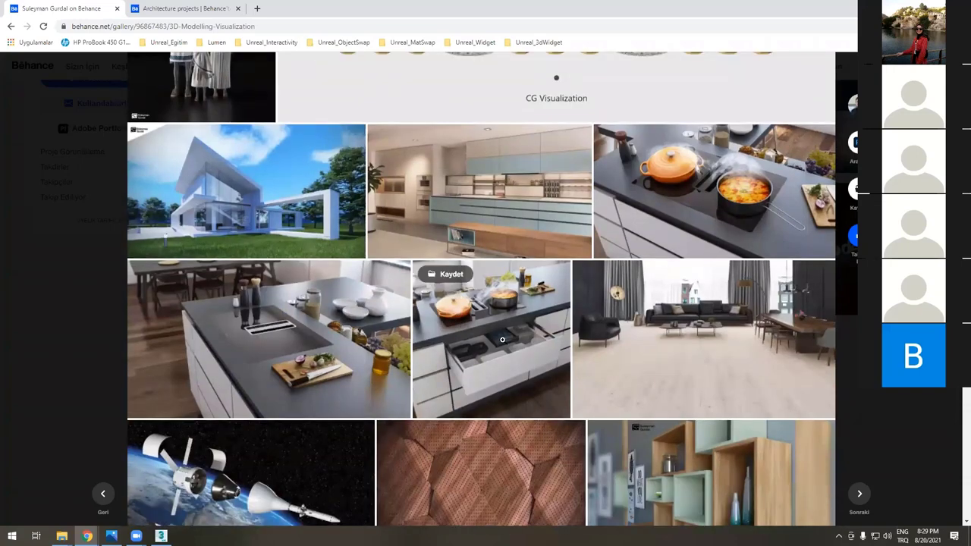
pyautogui.scroll(-3, 432, 303)
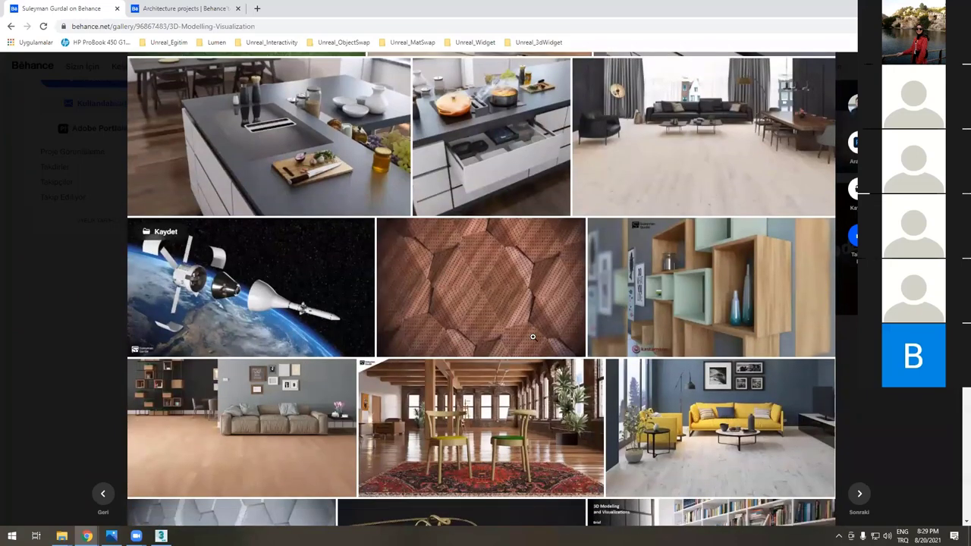
pyautogui.click(337, 345)
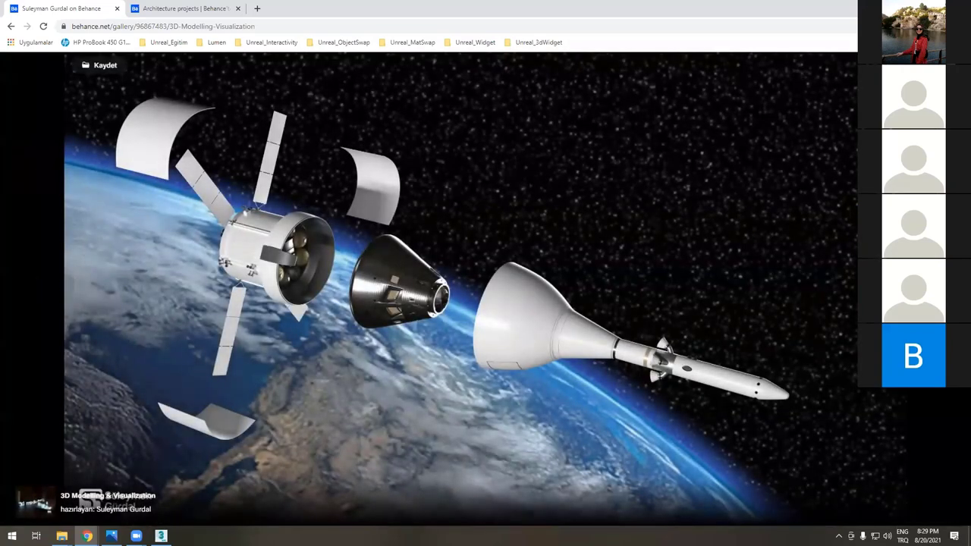
pyautogui.press('Escape')
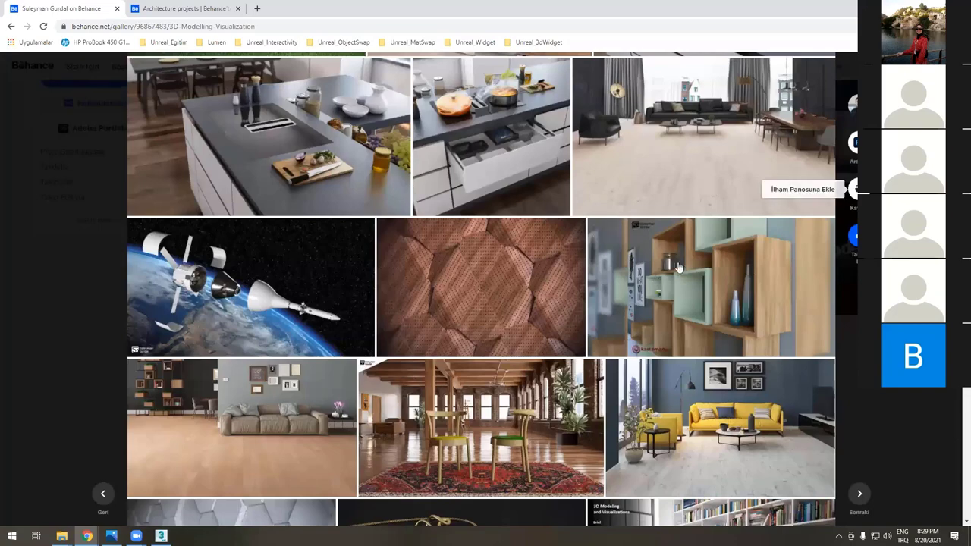
pyautogui.press('Escape')
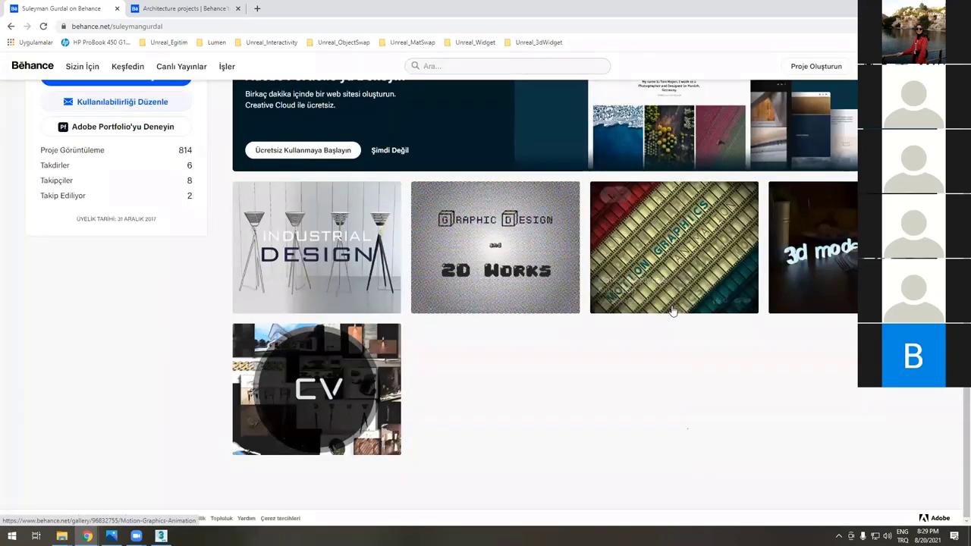
# - Open the Motion Graphics & Animation project and play its first video
pyautogui.click(668, 251)
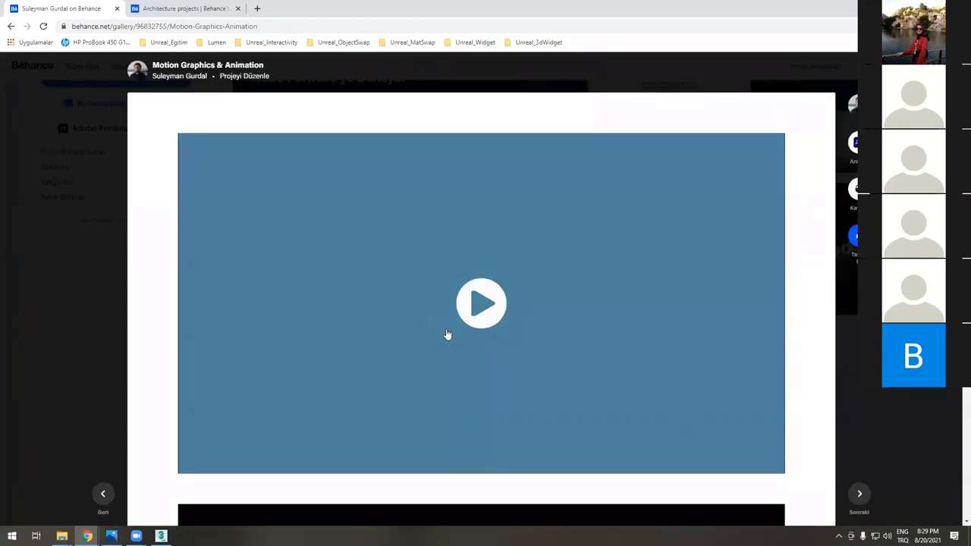
pyautogui.scroll(-2, 520, 329)
pyautogui.scroll(2, 519, 326)
pyautogui.click(483, 308)
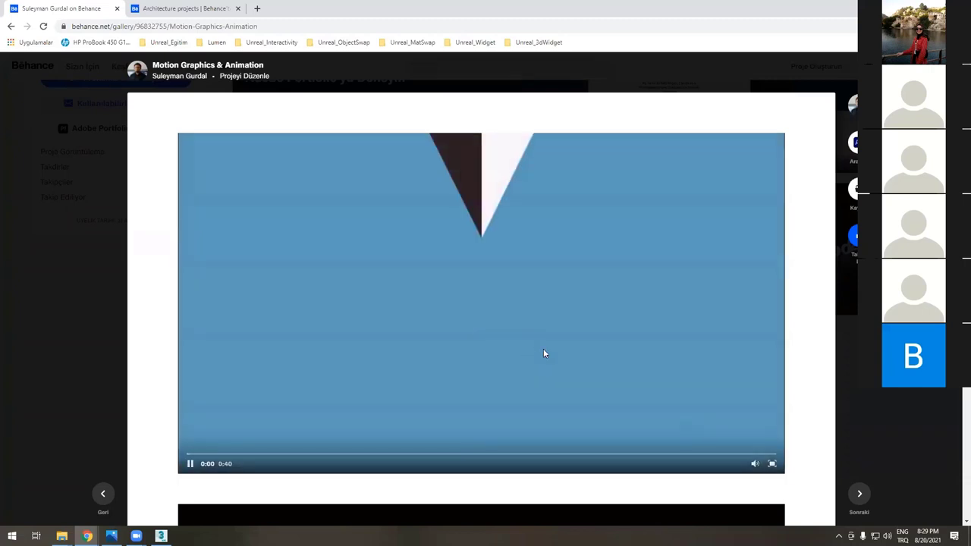
# - Start the second motion graphics video, then pause it at 0:01
pyautogui.scroll(-6, 538, 314)
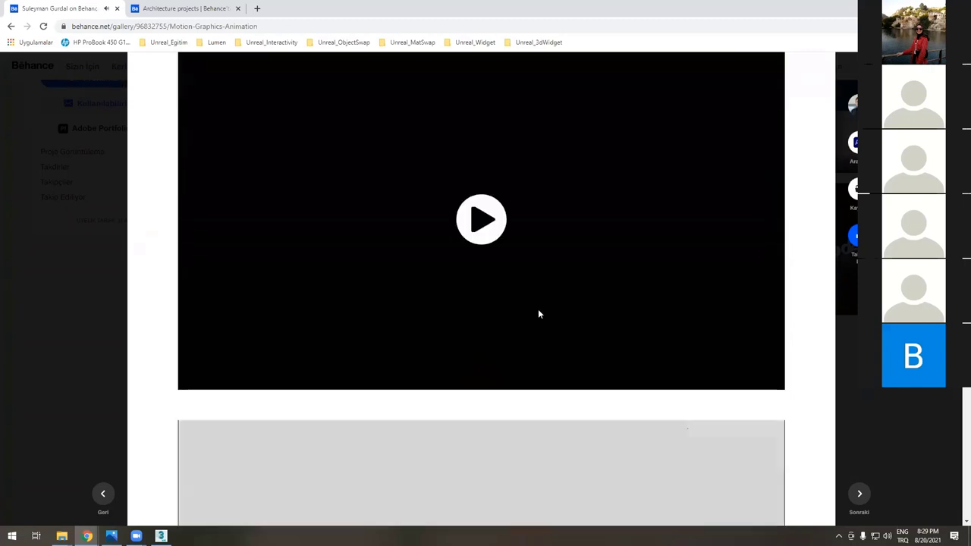
pyautogui.click(484, 263)
pyautogui.scroll(1, 483, 260)
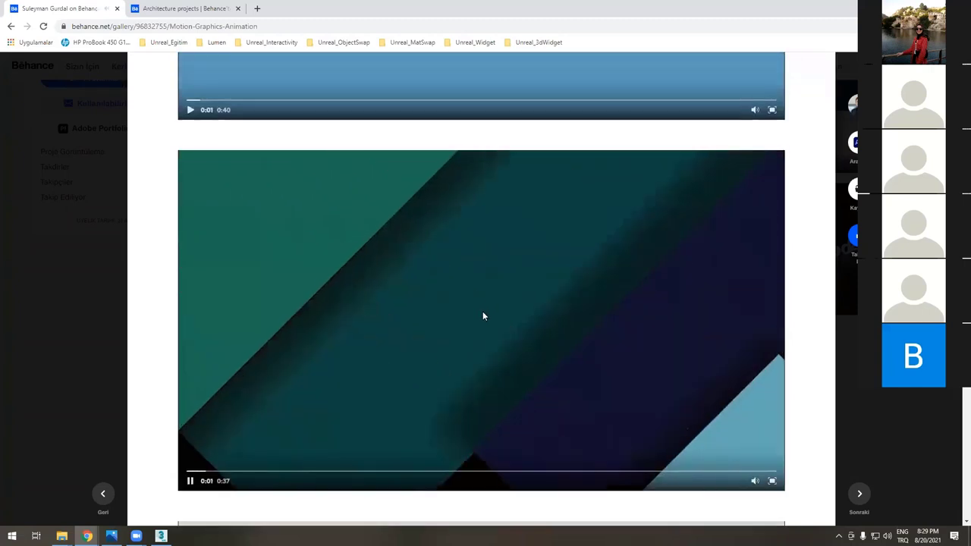
pyautogui.click(481, 319)
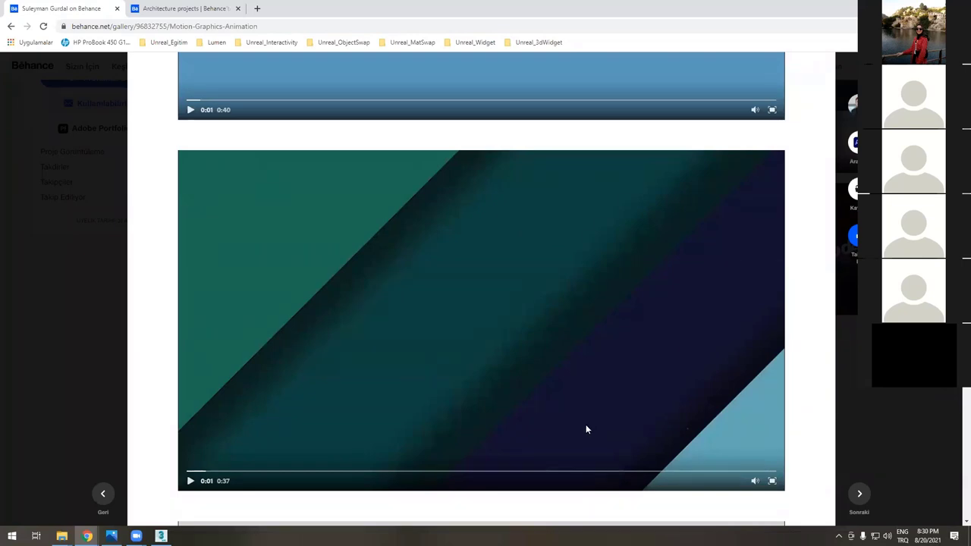
# - Watch the 37-second car-lens animation full screen to the end, then exit and close the project
pyautogui.click(771, 482)
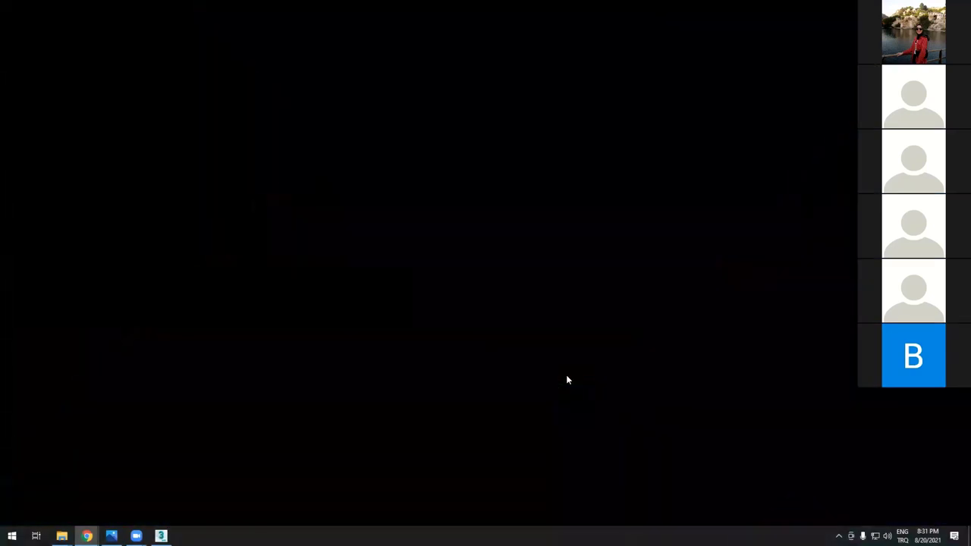
pyautogui.press('Escape')
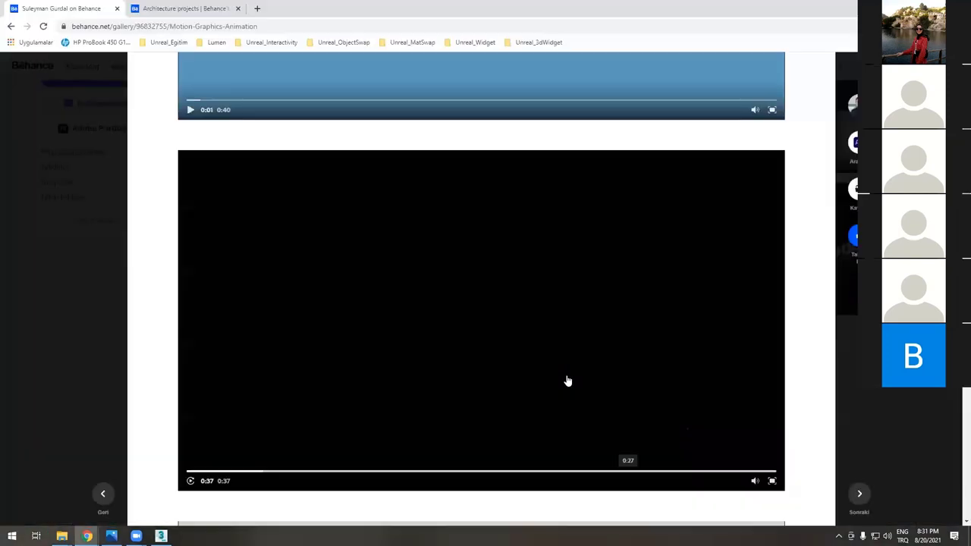
pyautogui.scroll(-5, 538, 322)
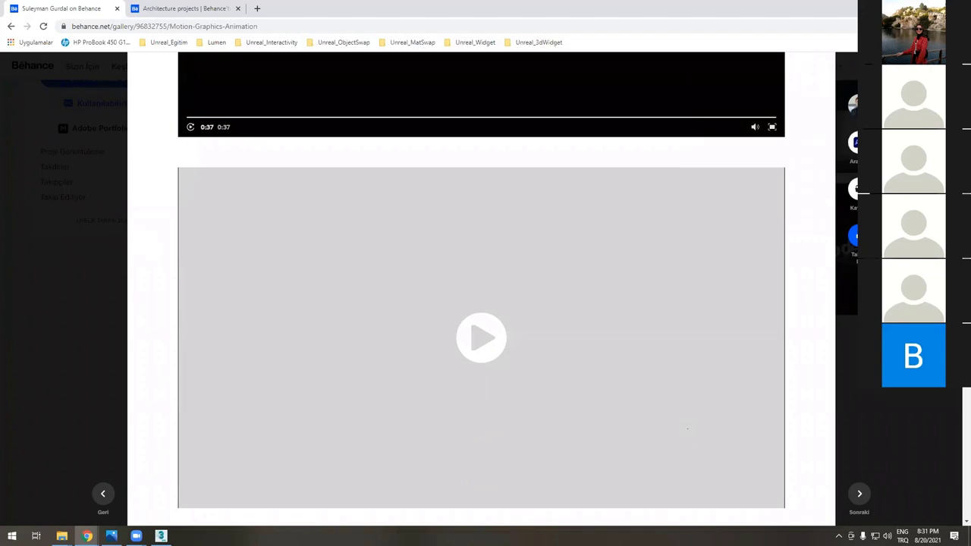
pyautogui.press('Escape')
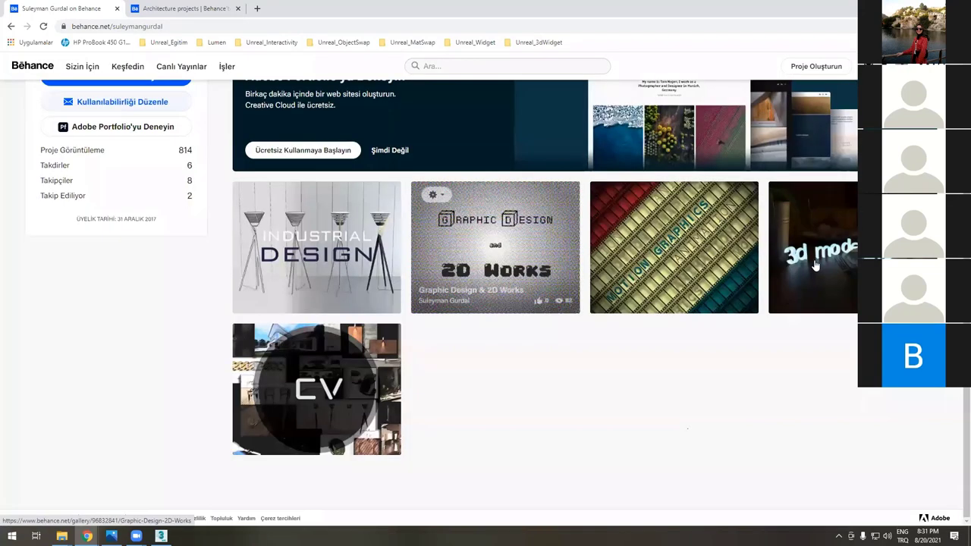
# - Open the 3D Modelling & Visualization project and scroll through its gallery
pyautogui.click(813, 251)
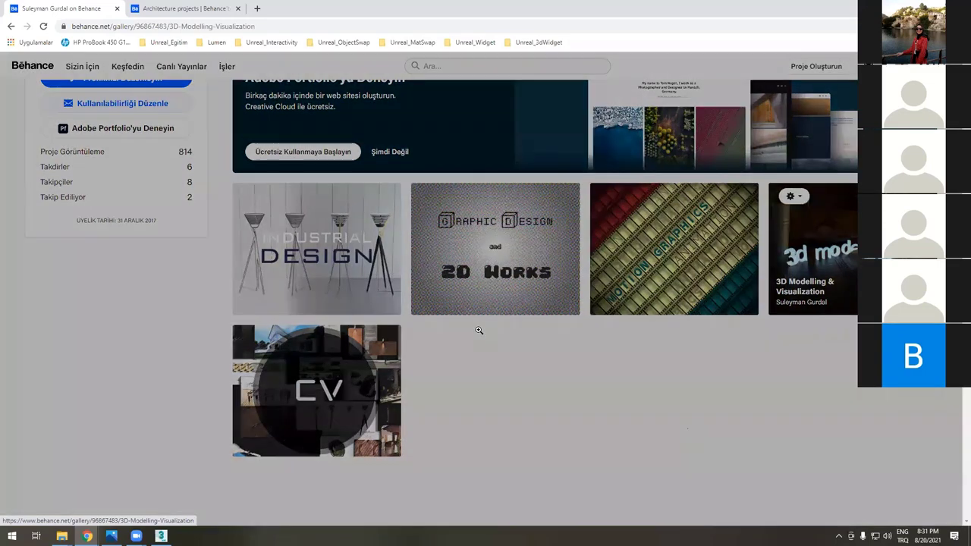
pyautogui.scroll(-3, 479, 330)
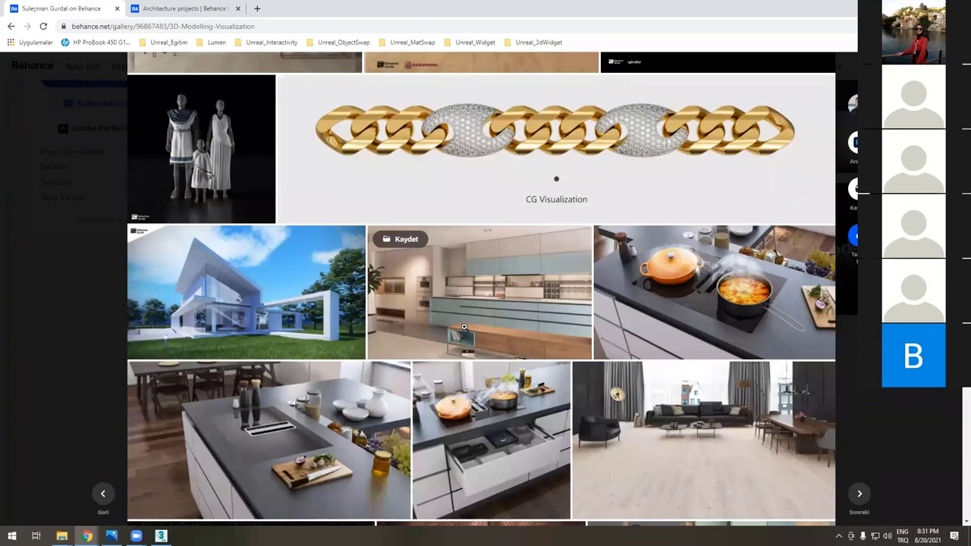
pyautogui.scroll(2, 652, 365)
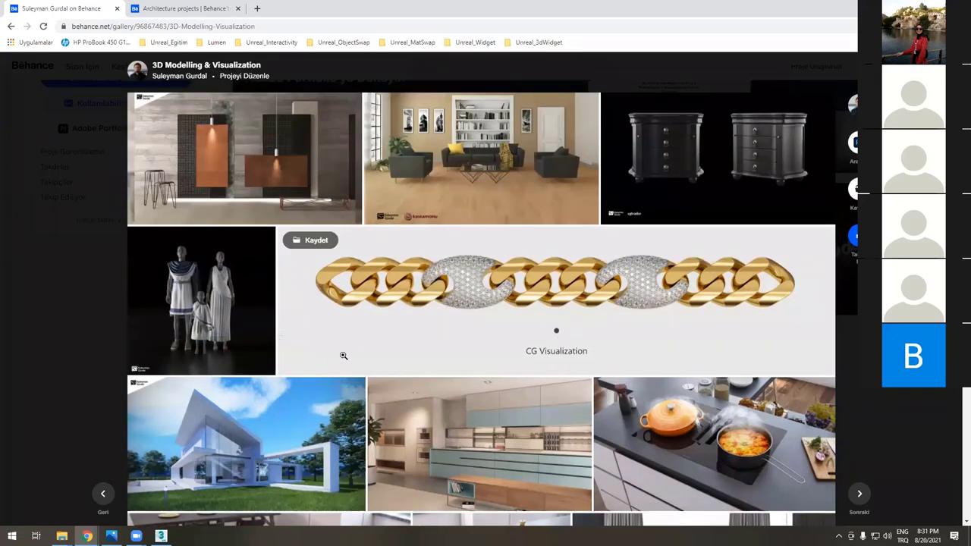
# - Look through the architecture search results tab, then return to the 3D Modelling gallery tab
pyautogui.click(168, 11)
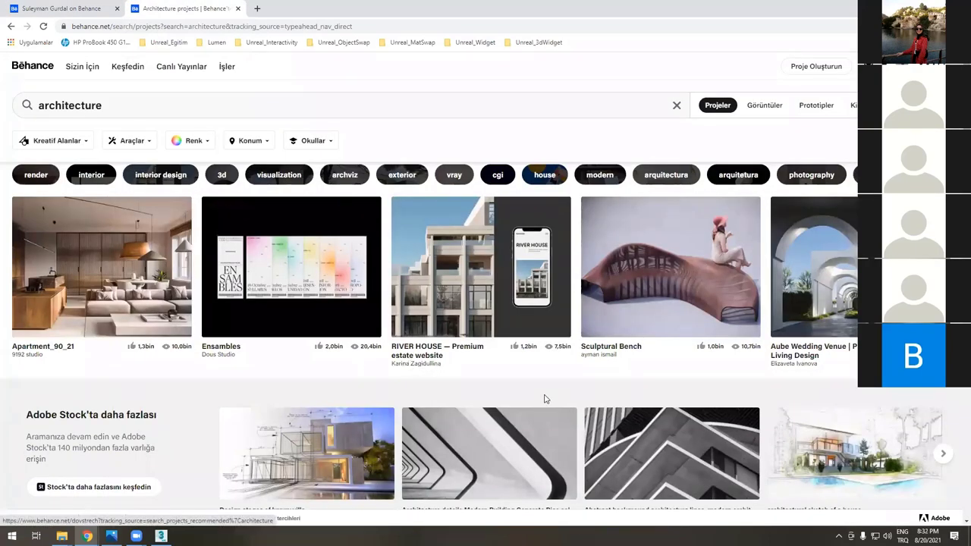
pyautogui.scroll(-3, 523, 391)
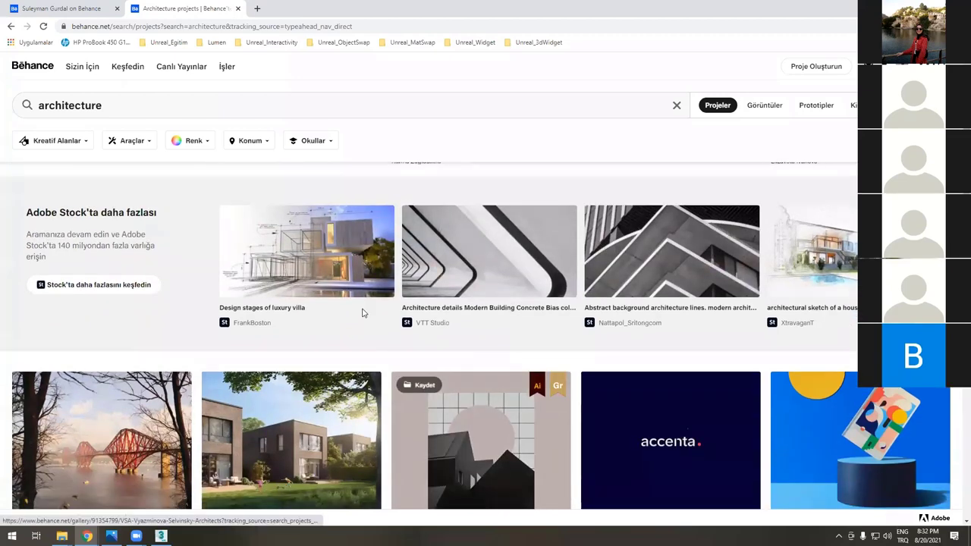
pyautogui.scroll(2, 593, 297)
pyautogui.hotkey('ctrl', 'Tab')
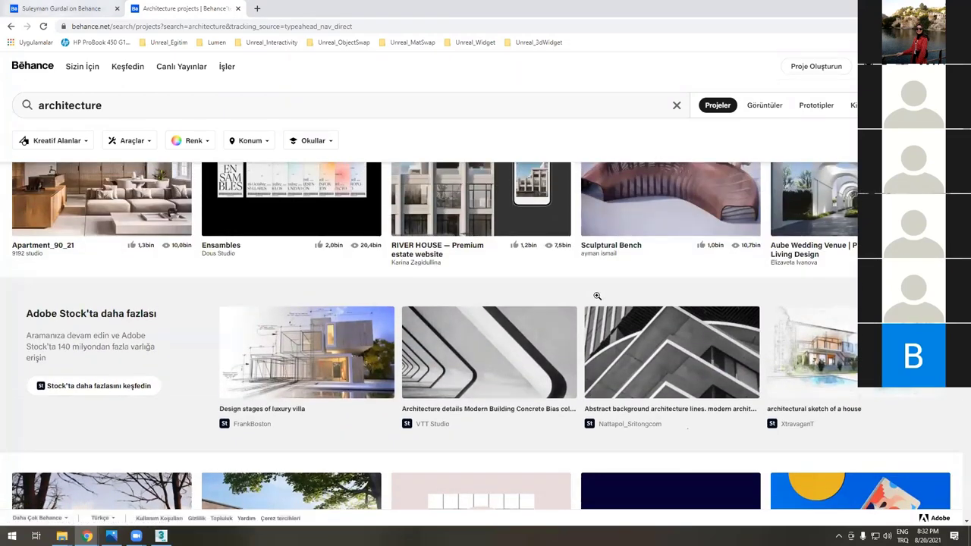
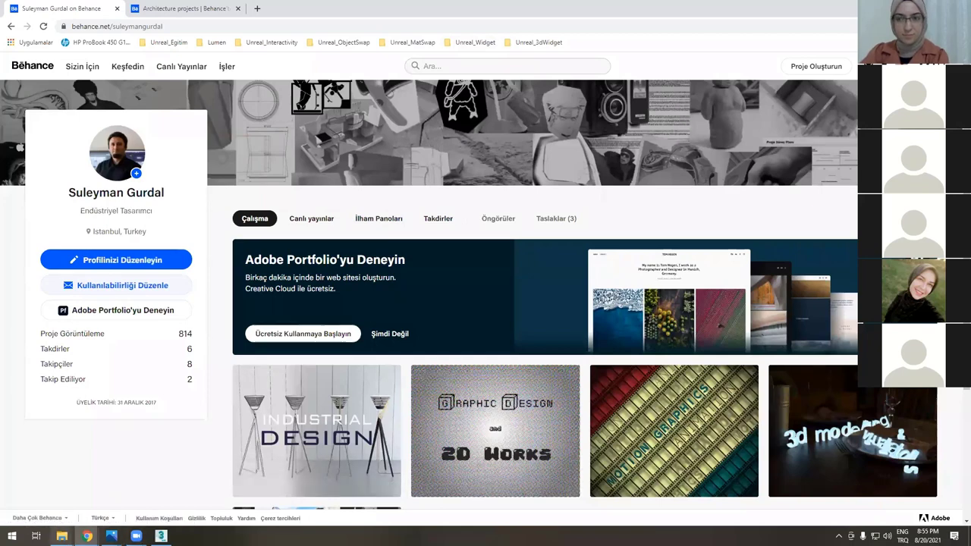
# - Open the üçüncübinyıl logo slide S02_UBY.jpg full screen in Photos
pyautogui.moveTo(61, 536)
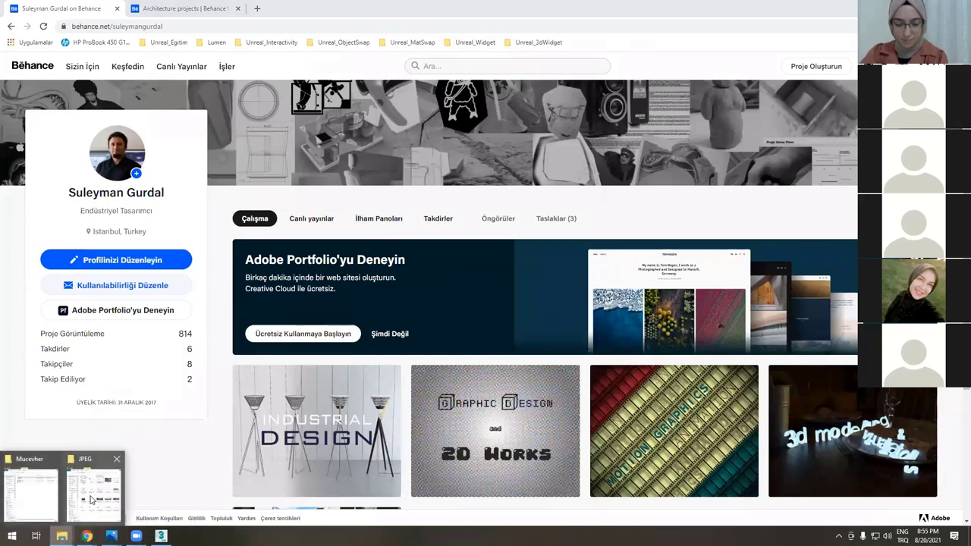
pyautogui.click(101, 518)
pyautogui.moveTo(111, 536)
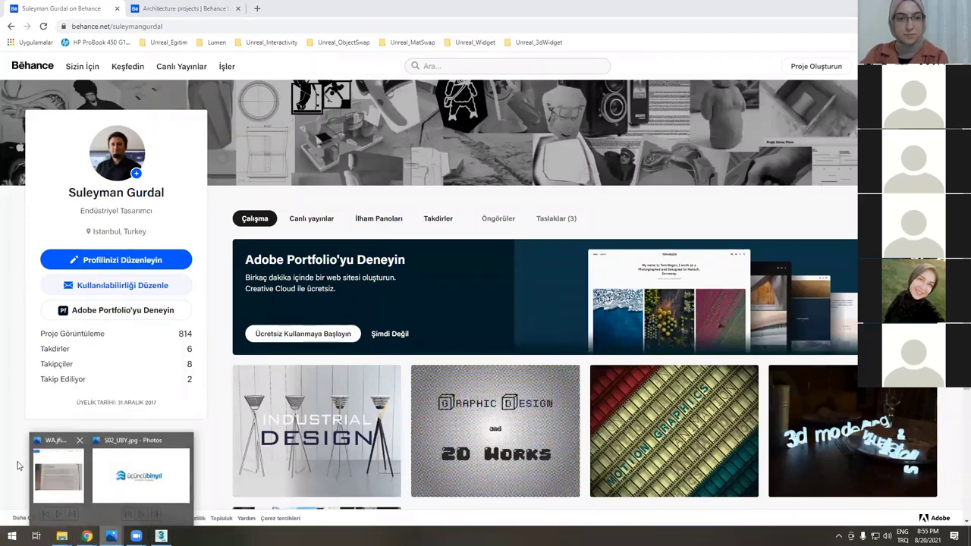
pyautogui.click(129, 485)
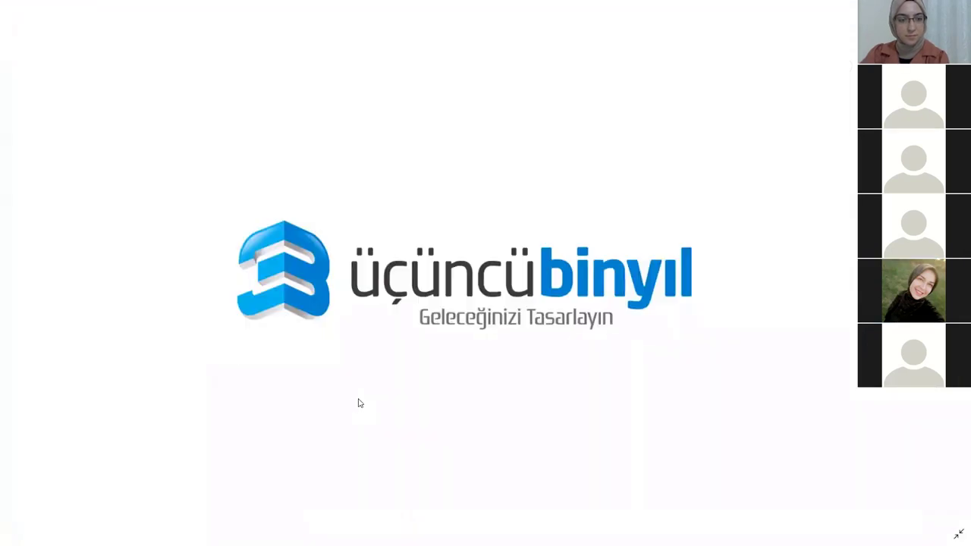
# - Step through the 3ds Max and 3D Studio slides, ending on 'Hangi Programı Seçmelisiniz ?'
pyautogui.press('Right')
pyautogui.press('Right')
pyautogui.press('Right')
pyautogui.press('Right')
pyautogui.press('Right')
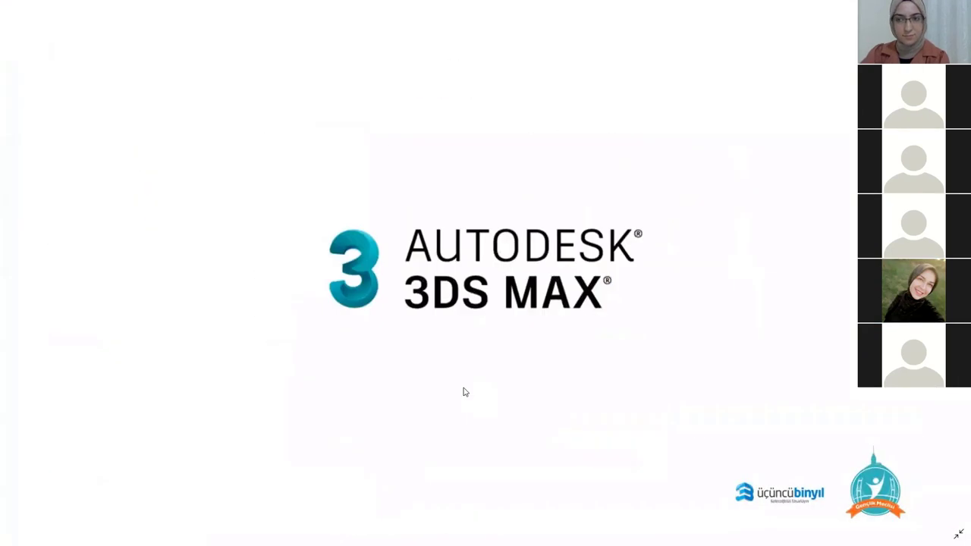
pyautogui.press('Right')
pyautogui.press('Right')
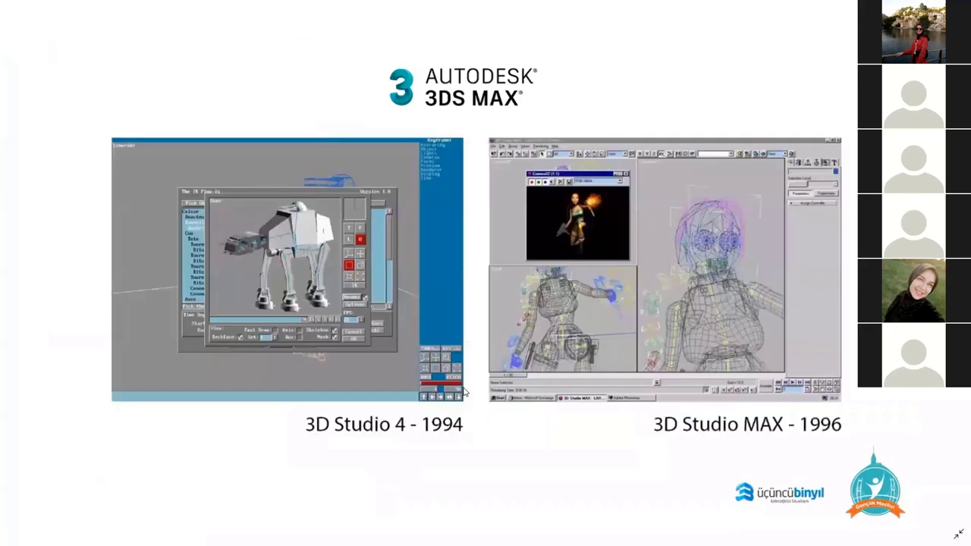
pyautogui.press('Right')
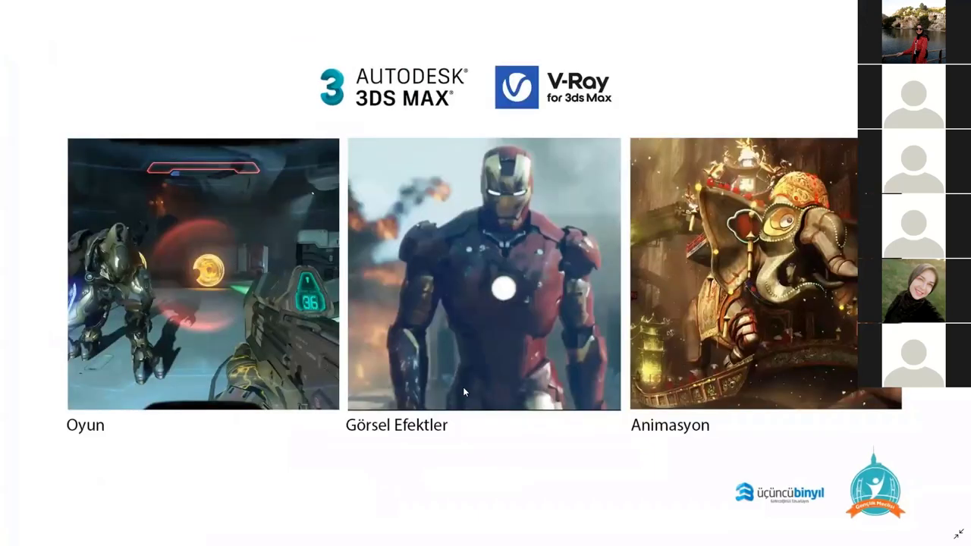
pyautogui.press('Right')
pyautogui.press('Right')
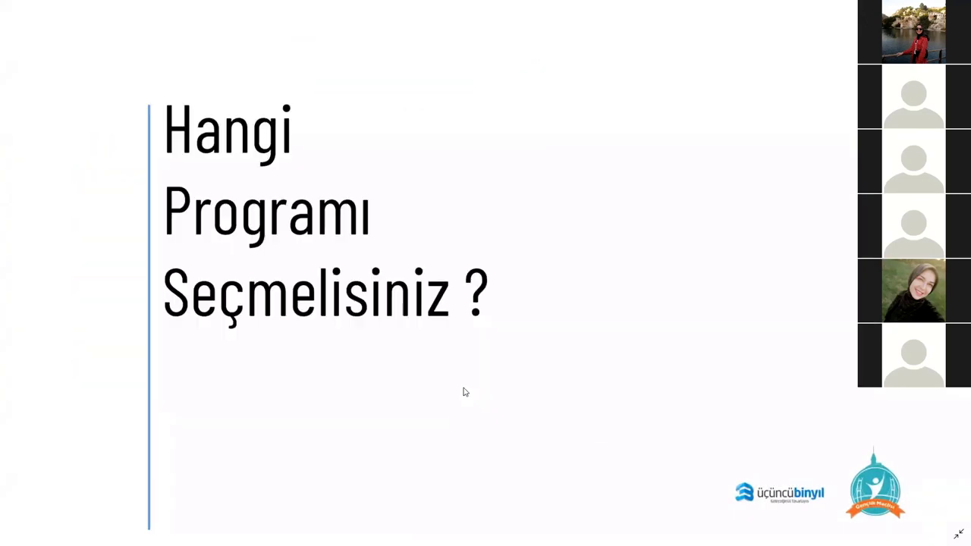
pyautogui.press('Right')
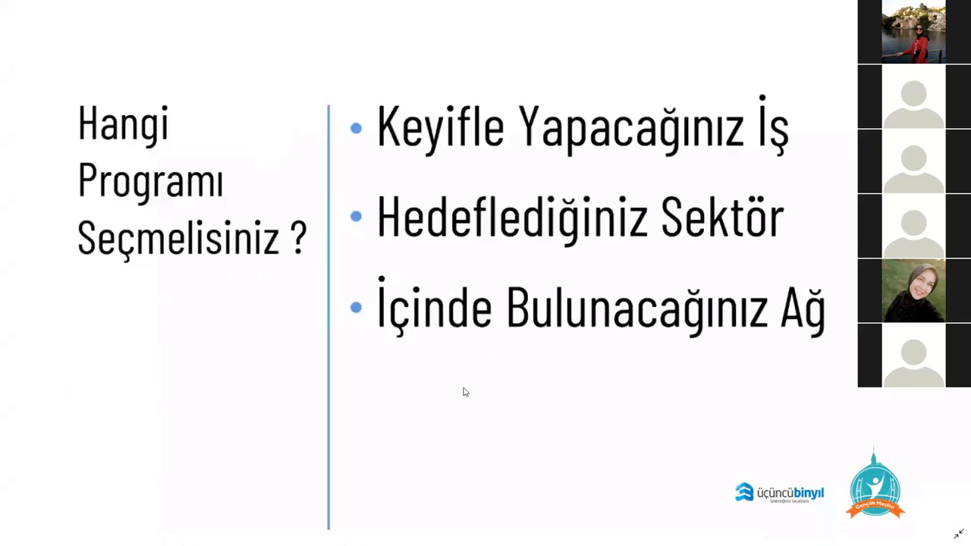
pyautogui.press('Left')
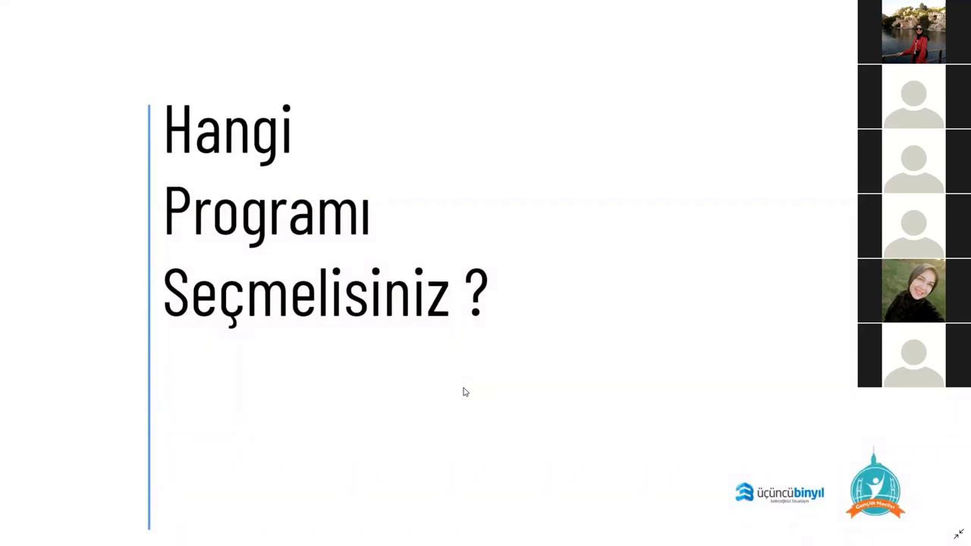
pyautogui.press('Right')
pyautogui.press('Right')
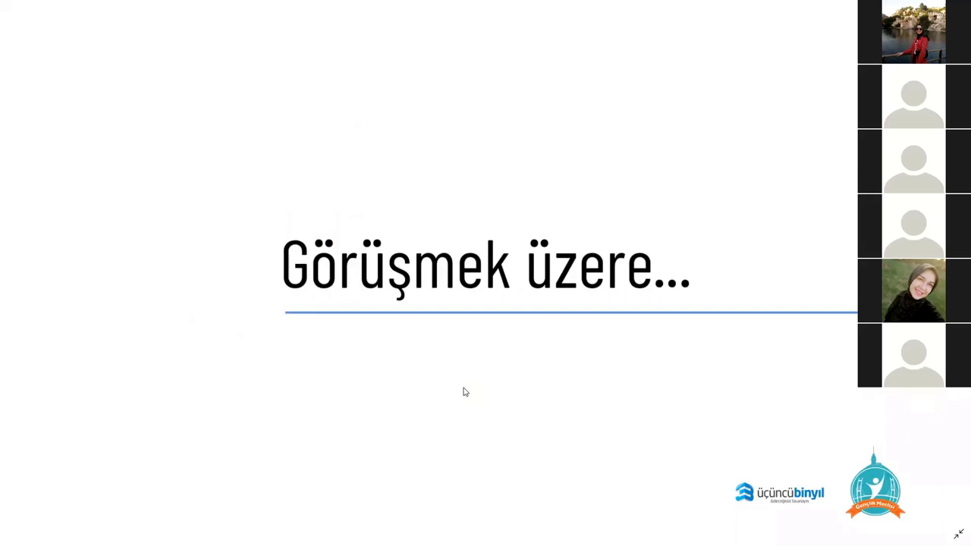
pyautogui.press('Left')
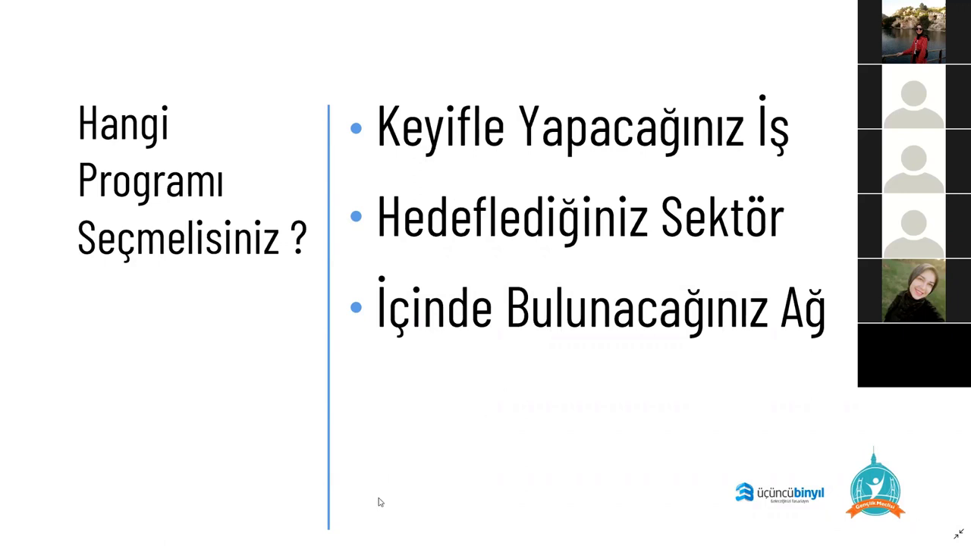
# - Leave the slideshow and return to the Behance architecture project search results in Chrome
pyautogui.press('Escape')
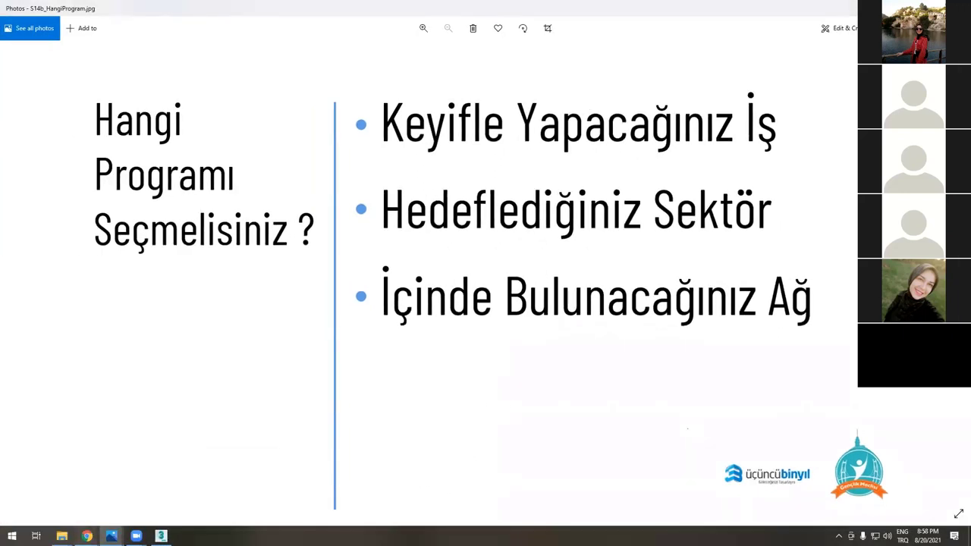
pyautogui.moveTo(87, 535)
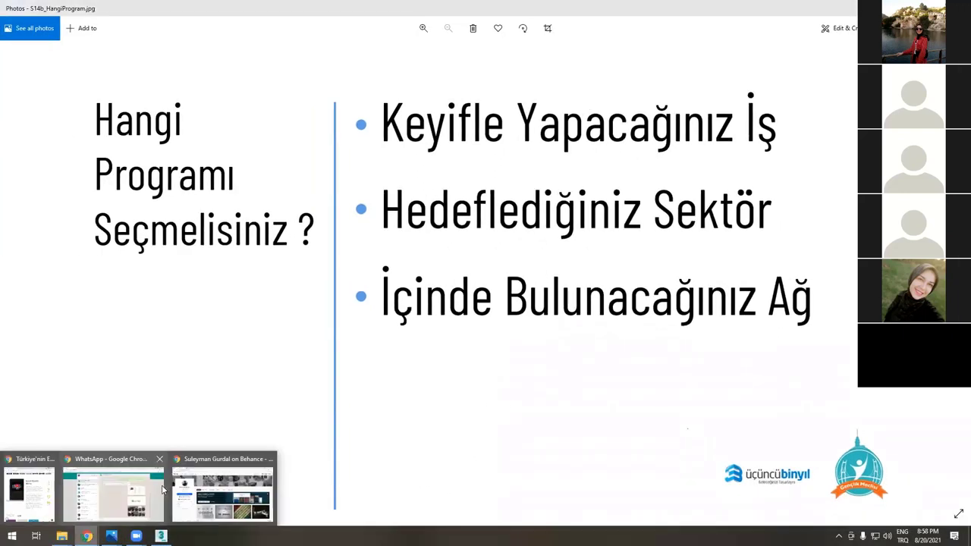
pyautogui.click(237, 486)
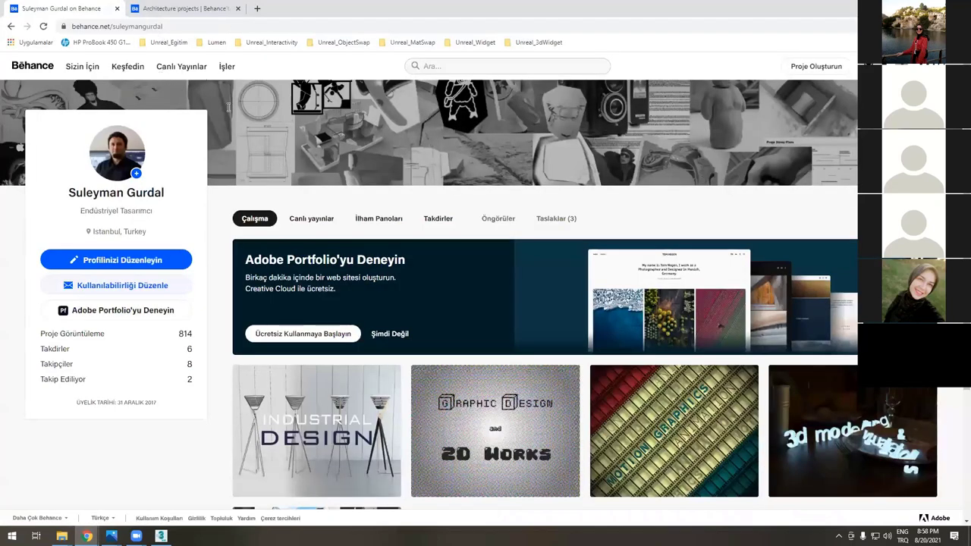
pyautogui.hotkey('ctrl', 'Tab')
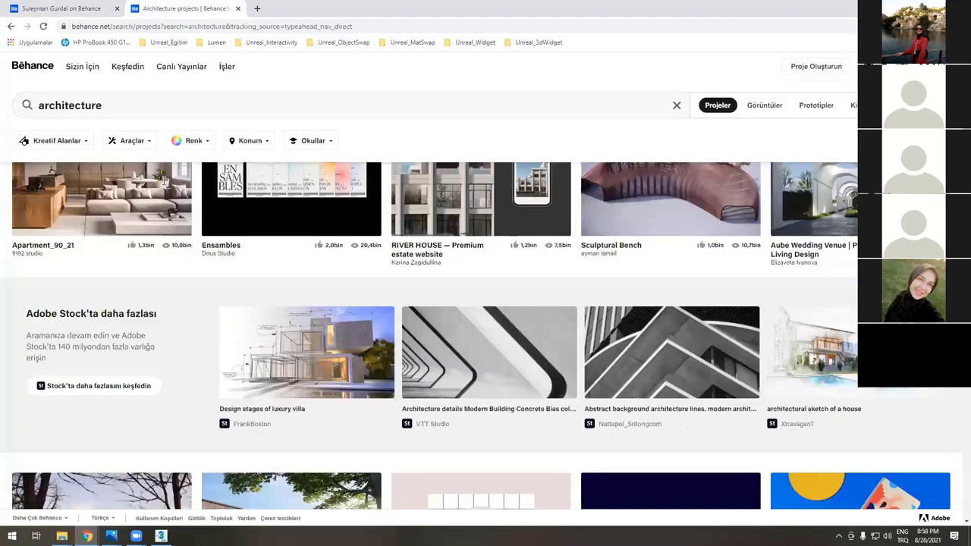
# - Filter the architecture projects by the SolidWorks tool
pyautogui.click(163, 180)
pyautogui.write('s')
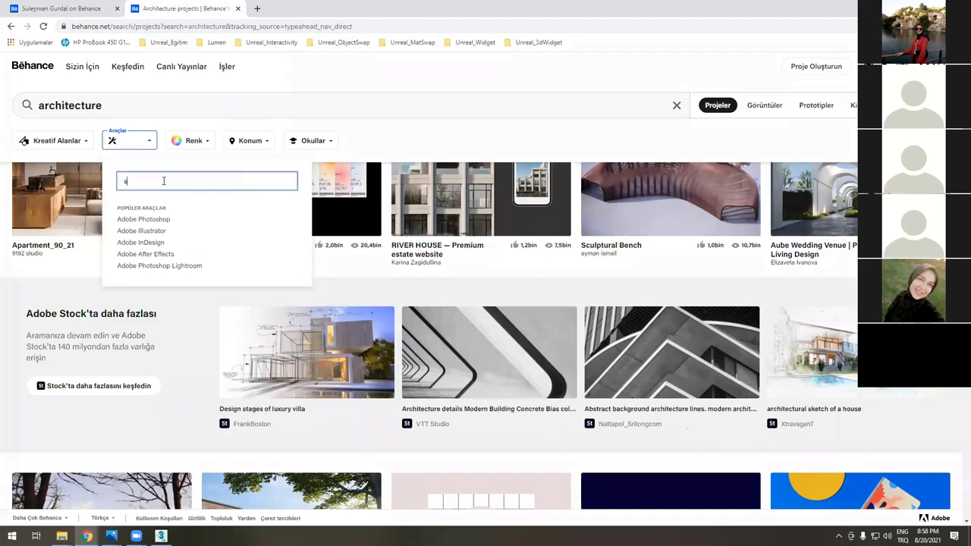
pyautogui.write('olidworks')
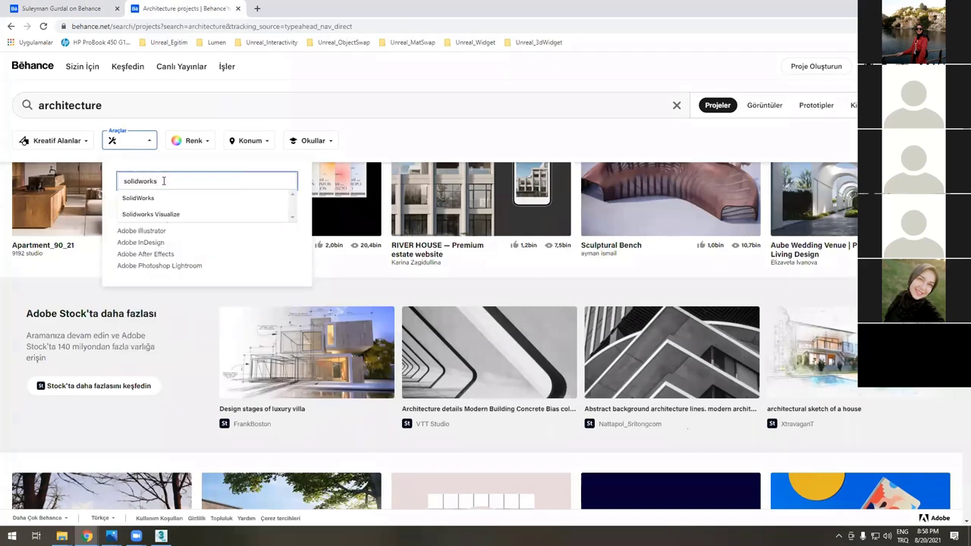
pyautogui.click(140, 199)
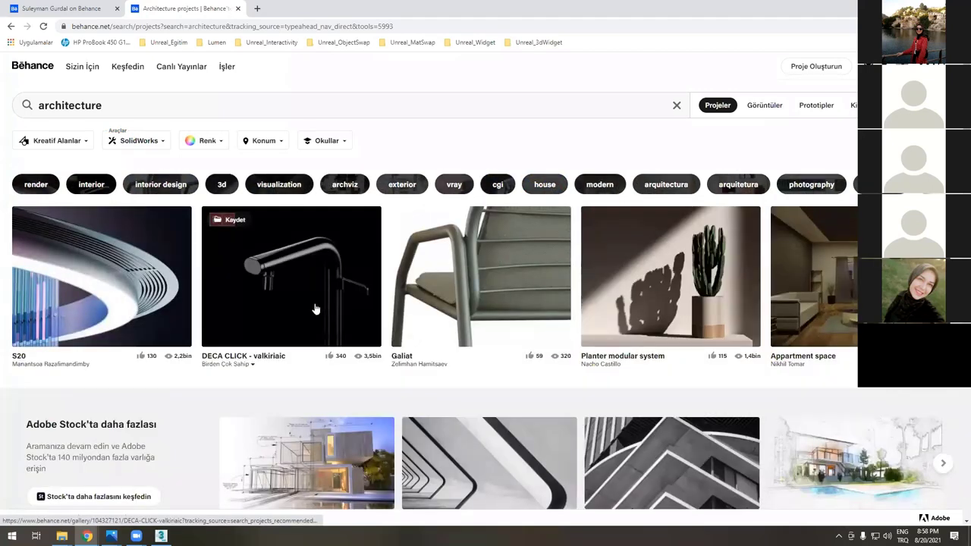
pyautogui.scroll(-1, 314, 308)
pyautogui.scroll(1, 317, 315)
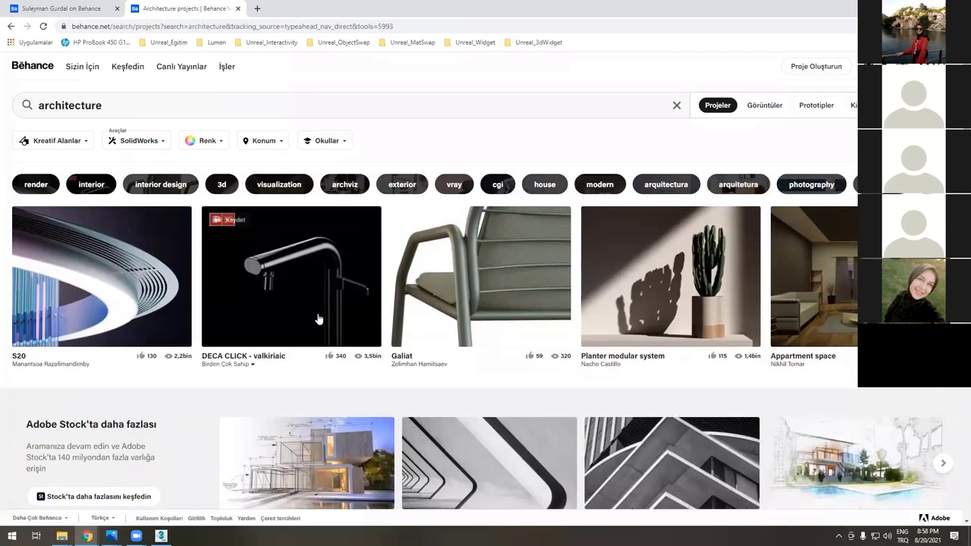
pyautogui.scroll(-3, 318, 314)
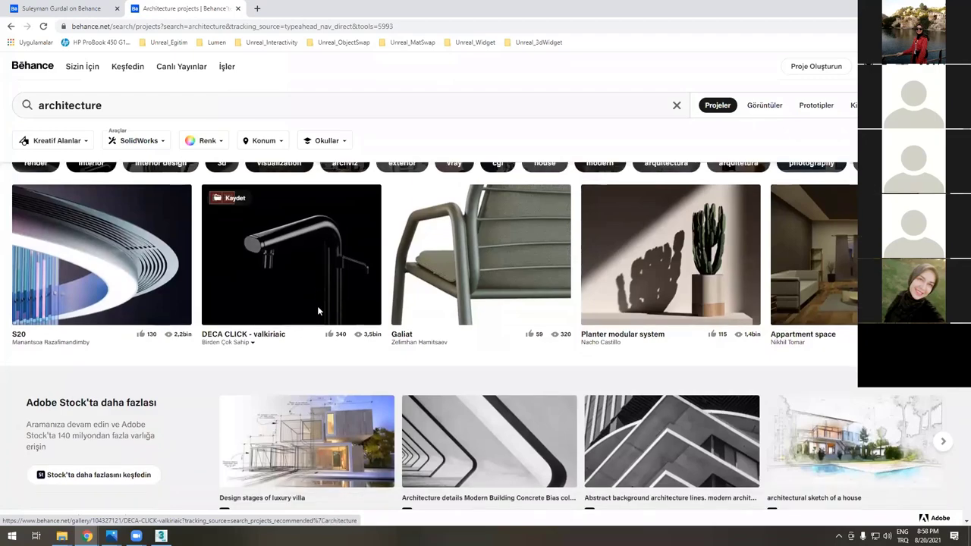
pyautogui.scroll(-2, 317, 317)
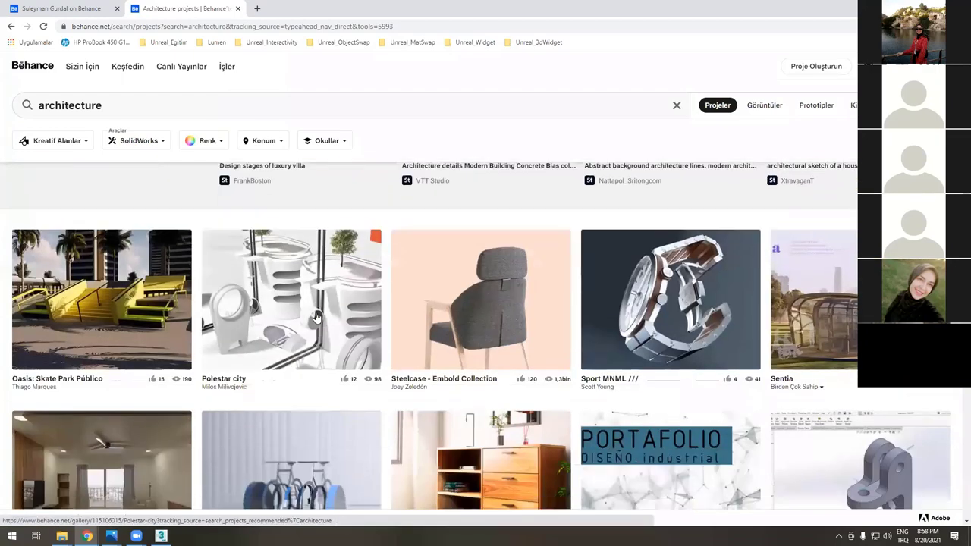
pyautogui.scroll(2, 311, 303)
pyautogui.scroll(3, 311, 303)
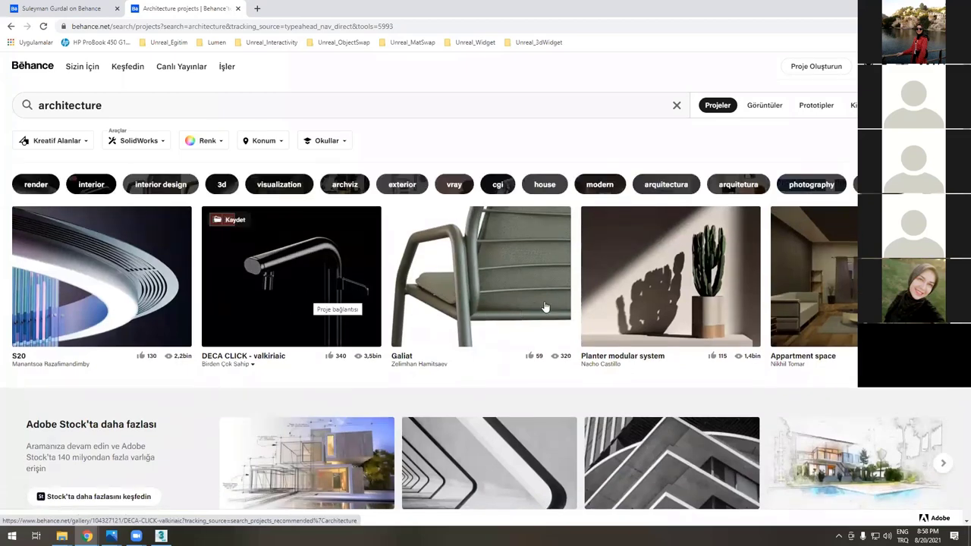
pyautogui.click(514, 316)
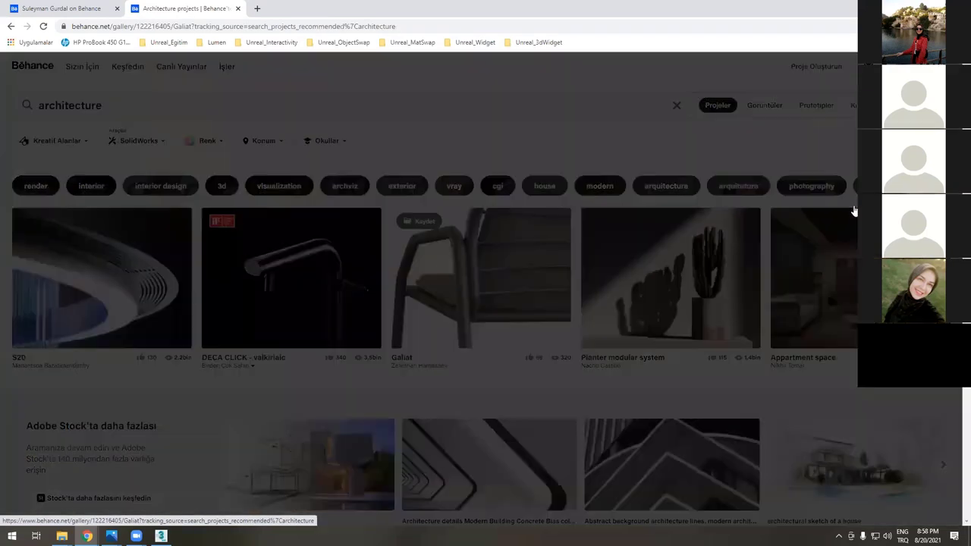
pyautogui.scroll(-3, 481, 288)
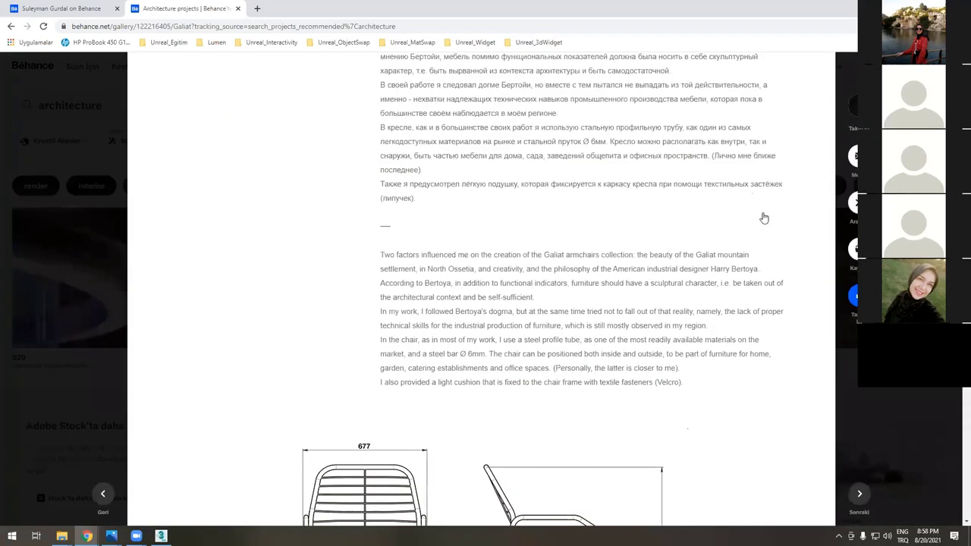
pyautogui.scroll(-3, 763, 217)
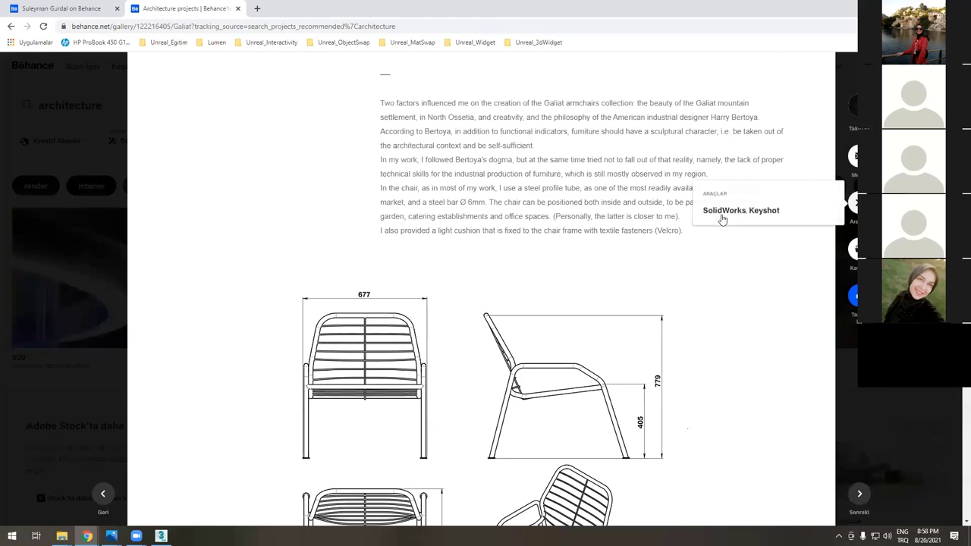
pyautogui.click(101, 292)
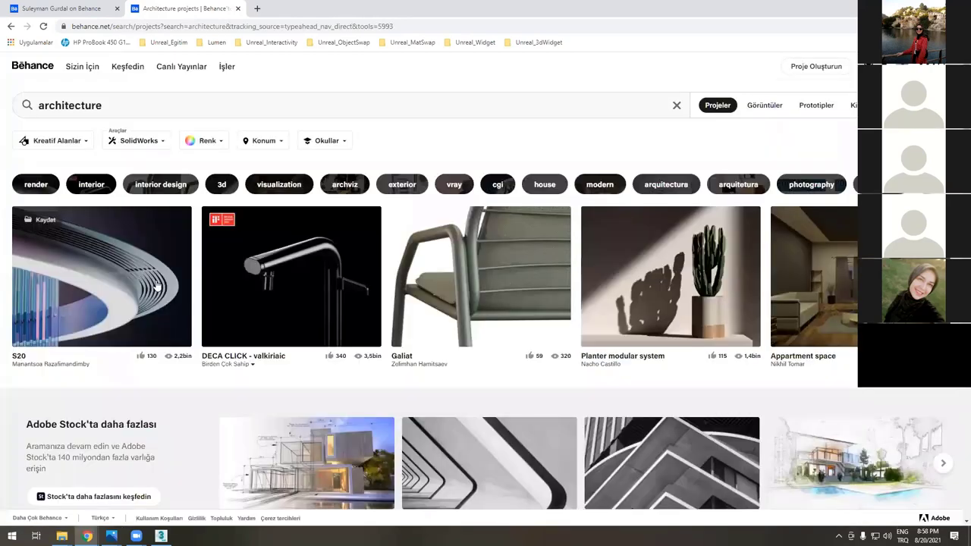
pyautogui.click(155, 299)
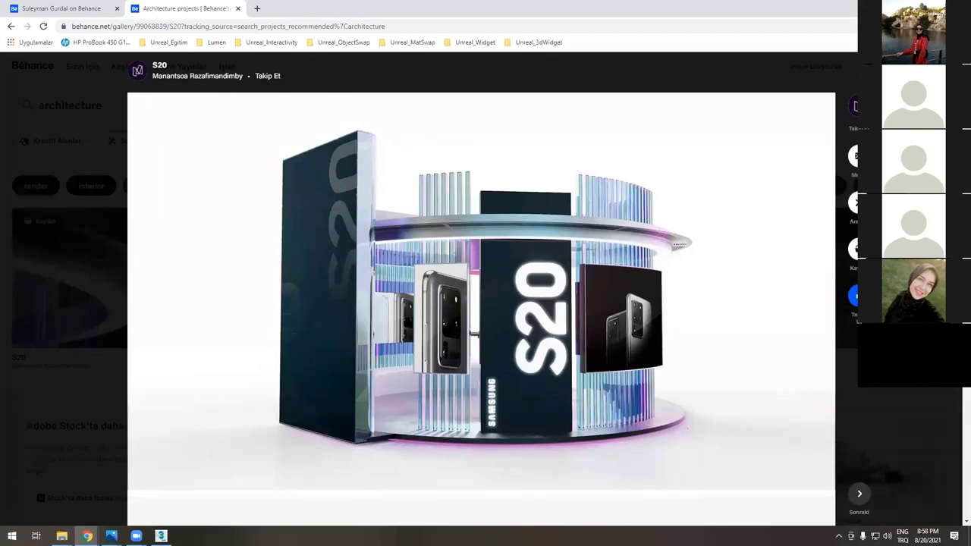
pyautogui.press('Escape')
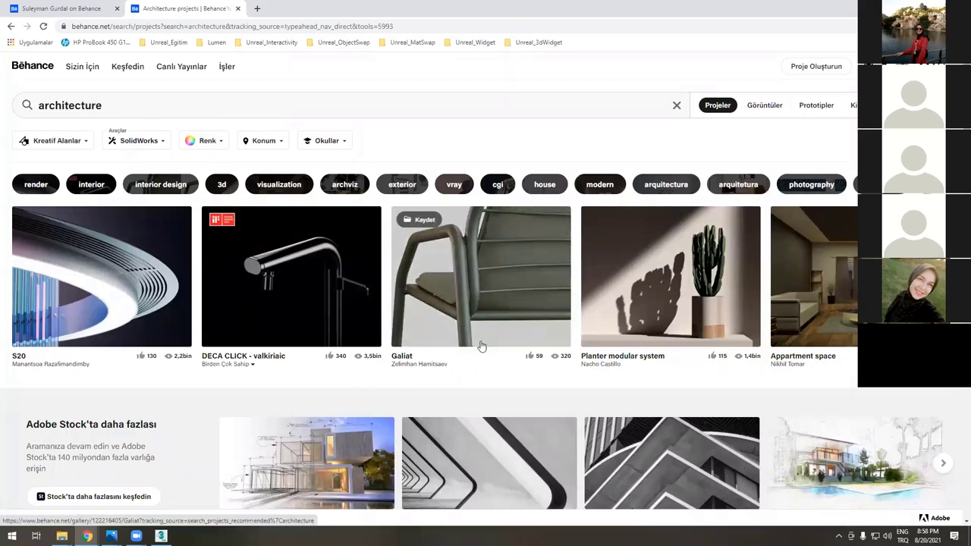
pyautogui.scroll(-2, 481, 346)
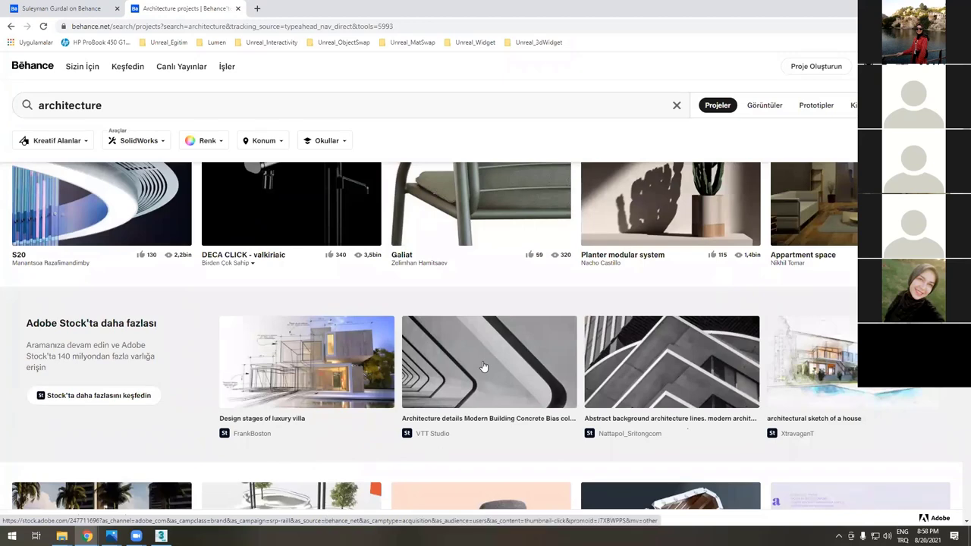
pyautogui.scroll(-1, 483, 366)
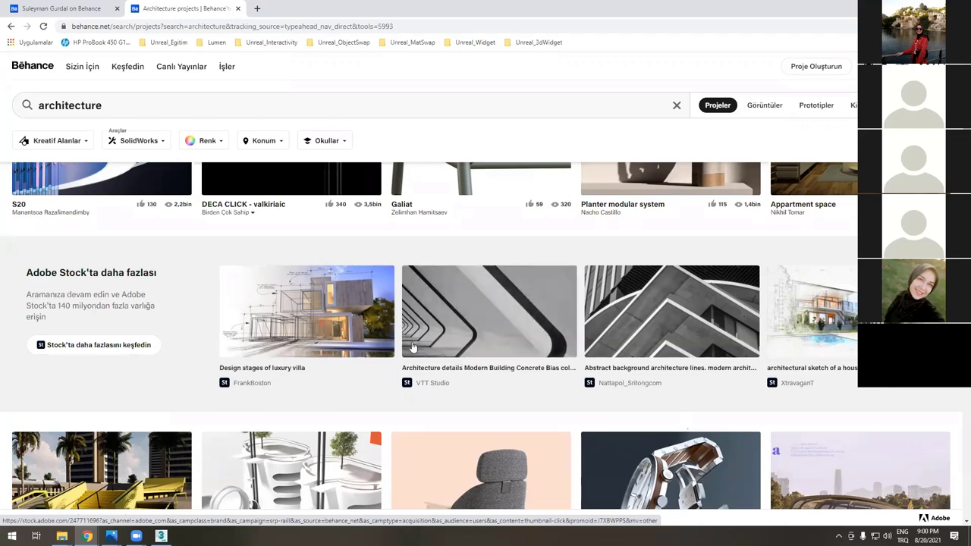
# - Scroll the results back up and bring the 'Hangi Programı Seçmelisiniz ?' slide forward
pyautogui.scroll(2, 412, 346)
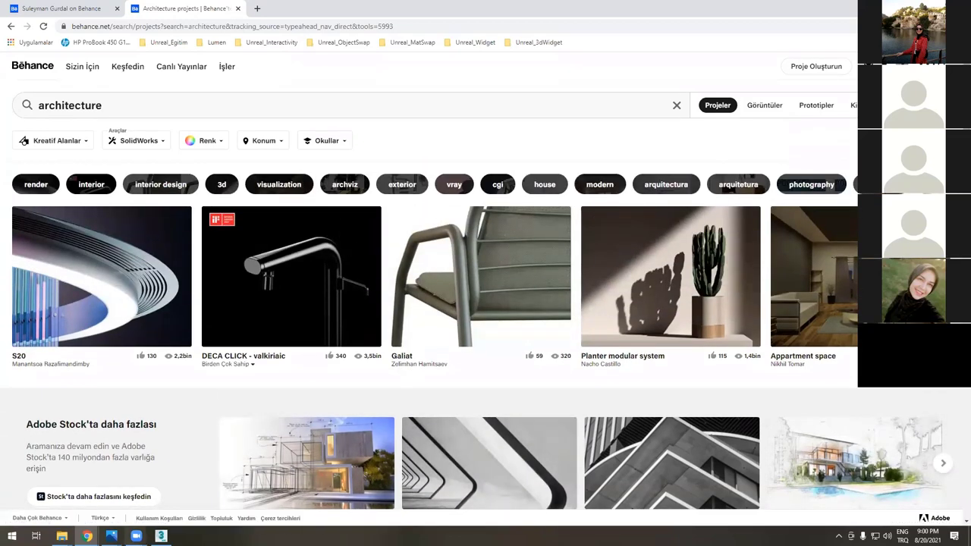
pyautogui.moveTo(112, 535)
pyautogui.click(130, 487)
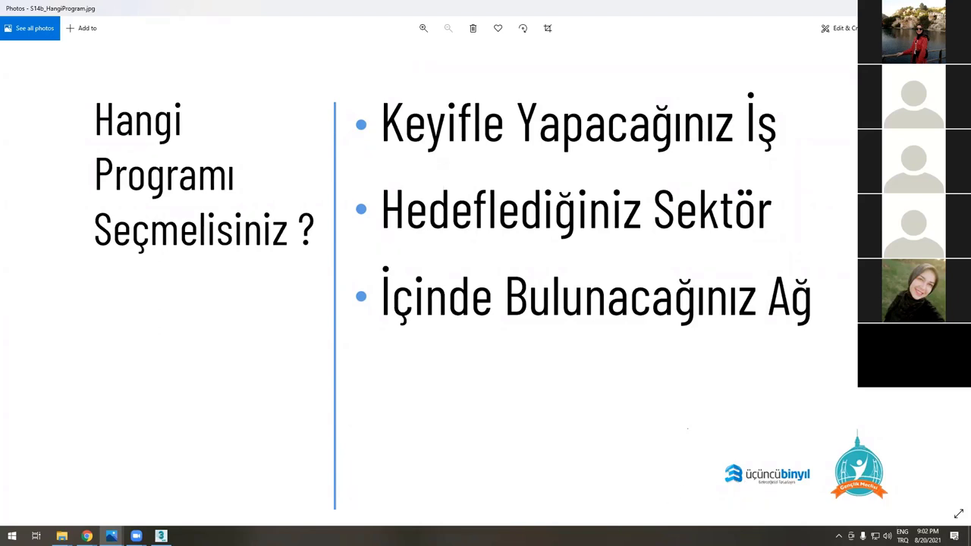
pyautogui.moveTo(87, 536)
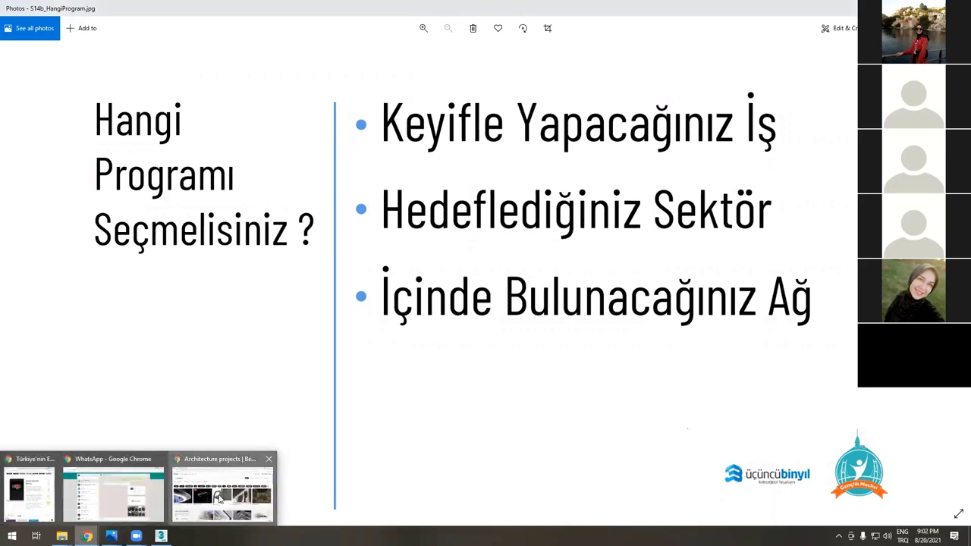
# - Search Google images for 'texture unwrap' in a new browser tab
pyautogui.click(219, 497)
pyautogui.click(256, 8)
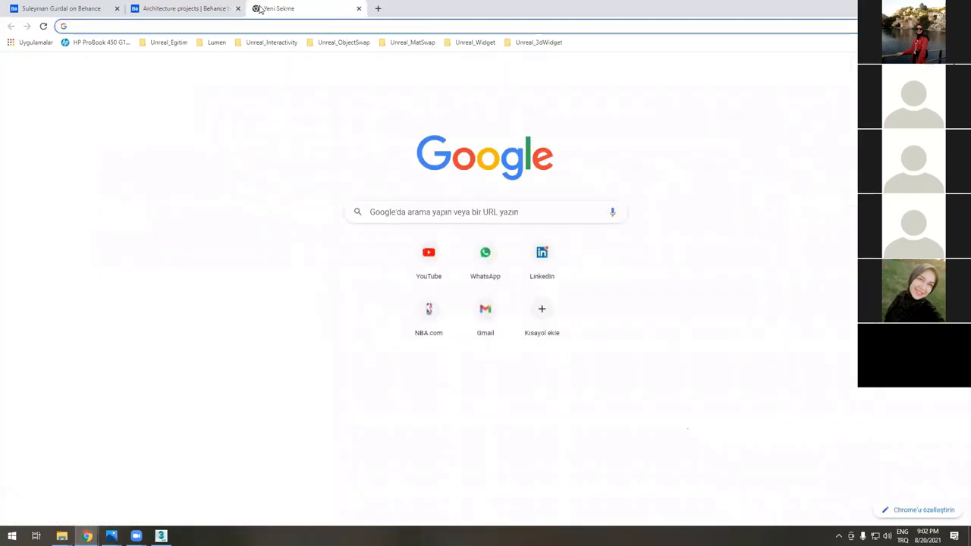
pyautogui.write('texture un')
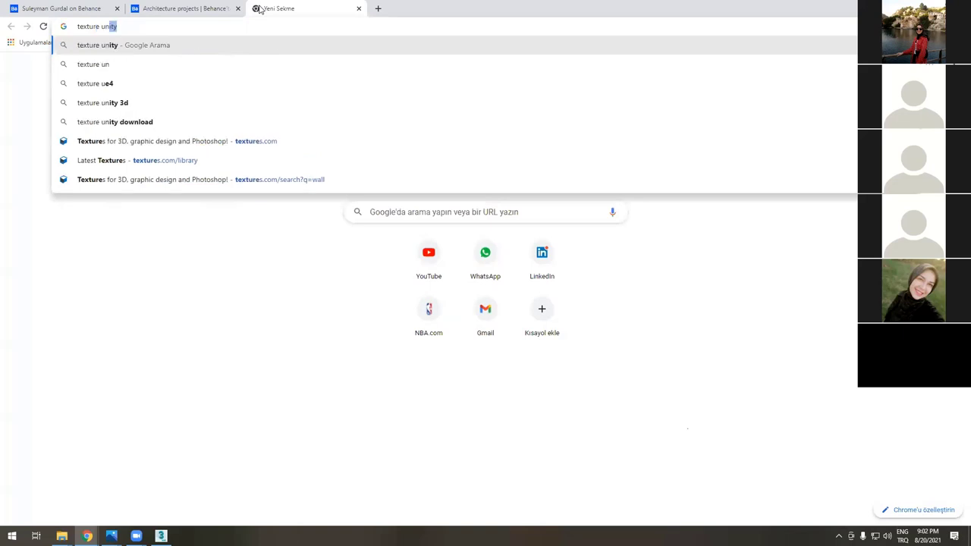
pyautogui.write('wrap')
pyautogui.press('Return')
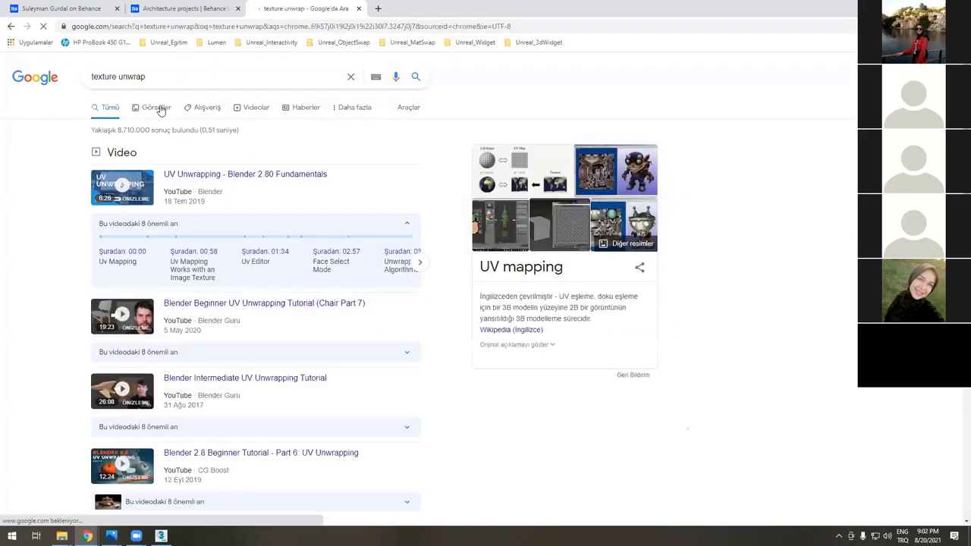
pyautogui.click(157, 108)
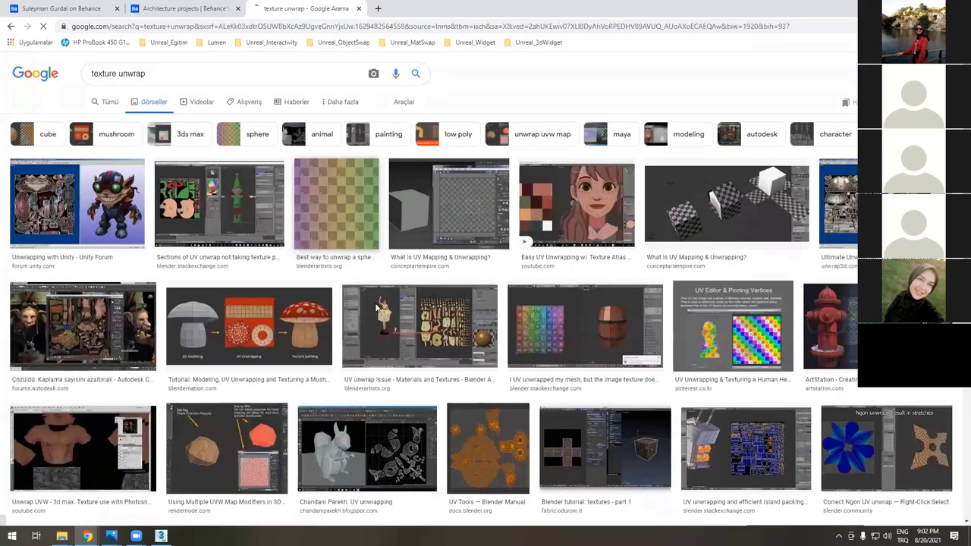
# - Open the Unwrapping Suzanne image result in its own tab
pyautogui.scroll(-1, 311, 356)
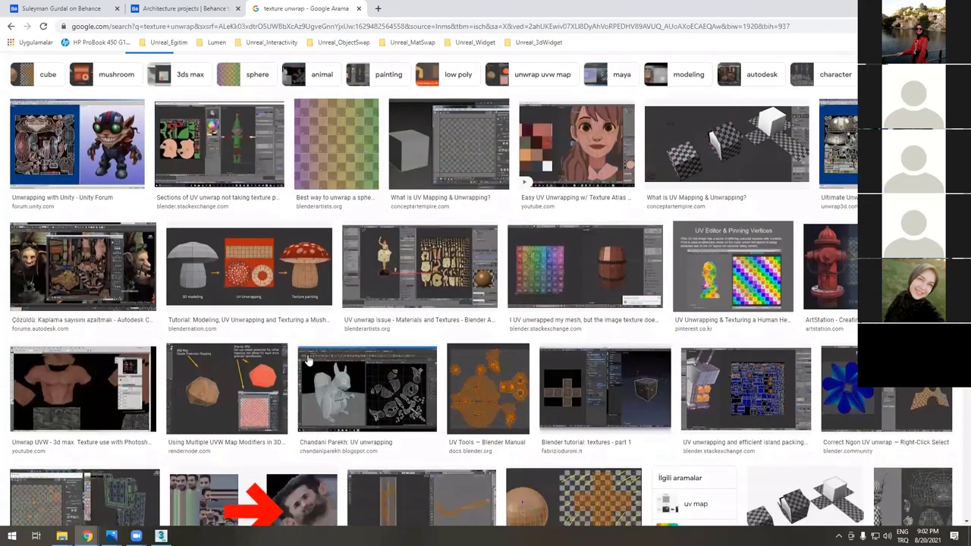
pyautogui.scroll(-1, 550, 334)
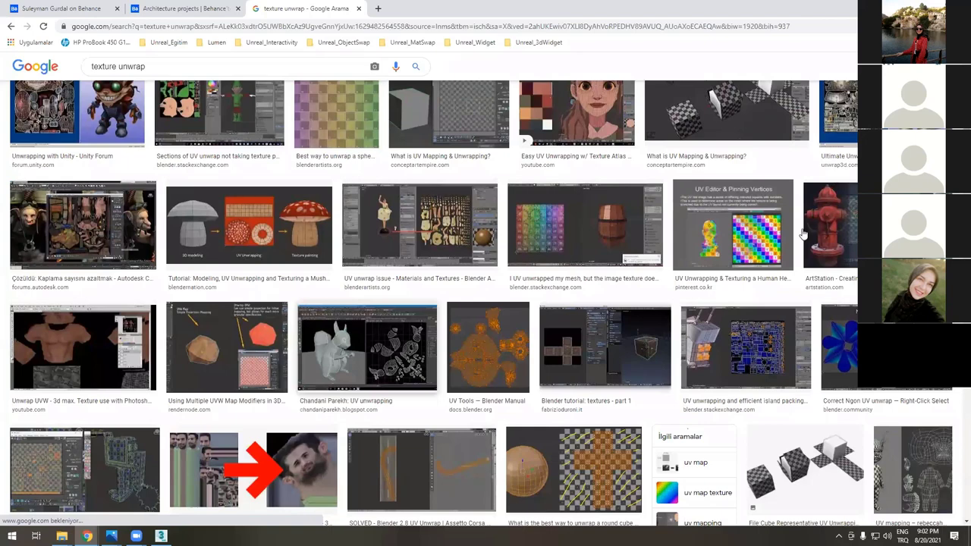
pyautogui.scroll(-2, 455, 259)
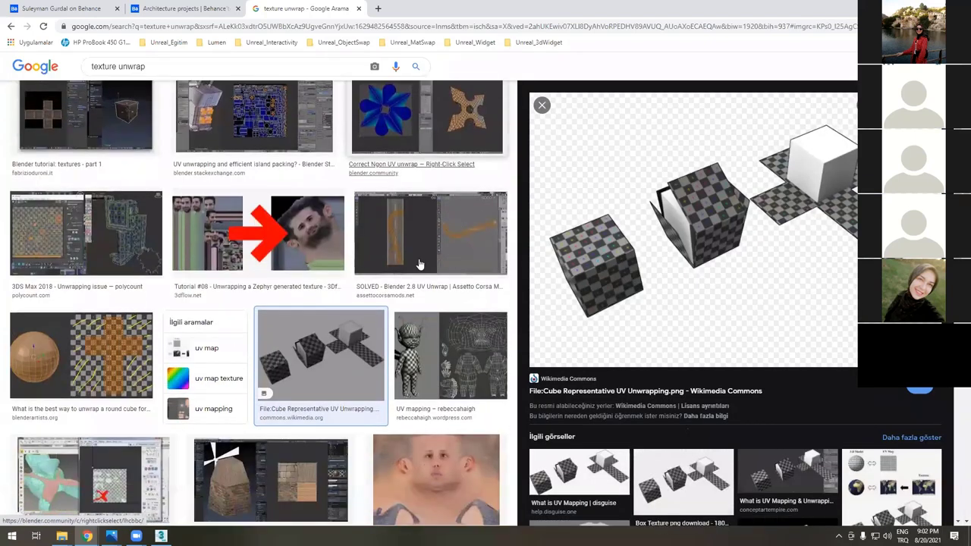
pyautogui.scroll(-2, 419, 264)
pyautogui.scroll(-2, 378, 282)
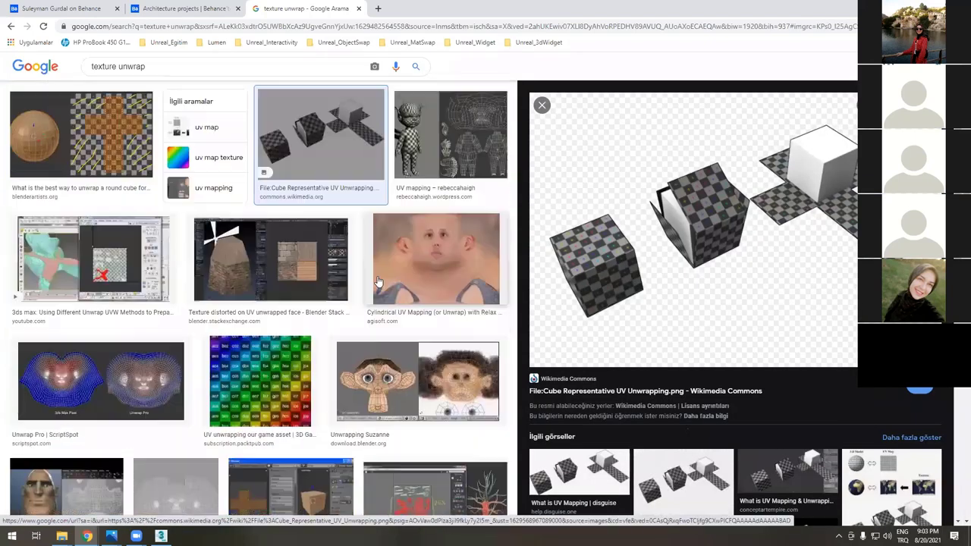
pyautogui.scroll(-2, 377, 282)
pyautogui.click(417, 281)
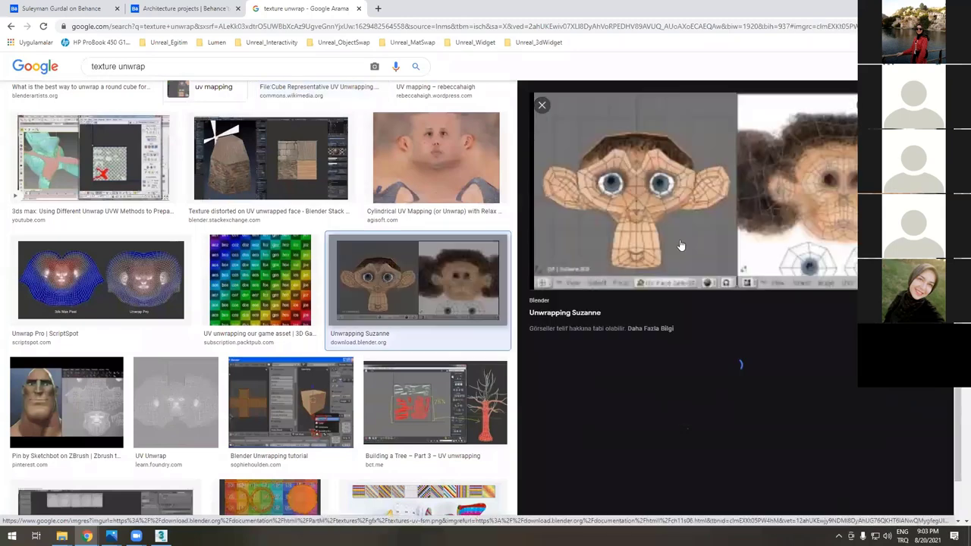
pyautogui.rightClick(677, 215)
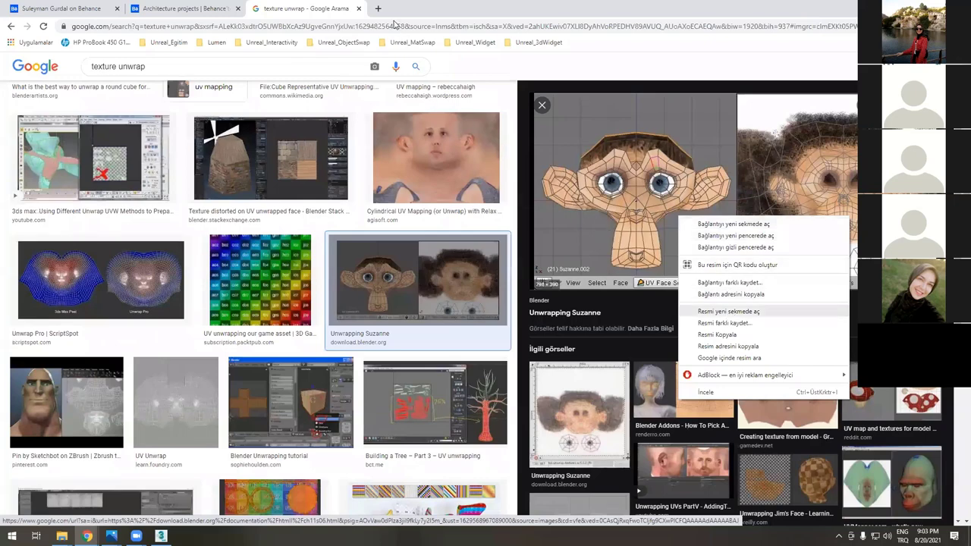
pyautogui.click(728, 310)
# - View the Suzanne UV image, then close its tab and the Google search tab
pyautogui.hotkey('ctrl', 'Tab')
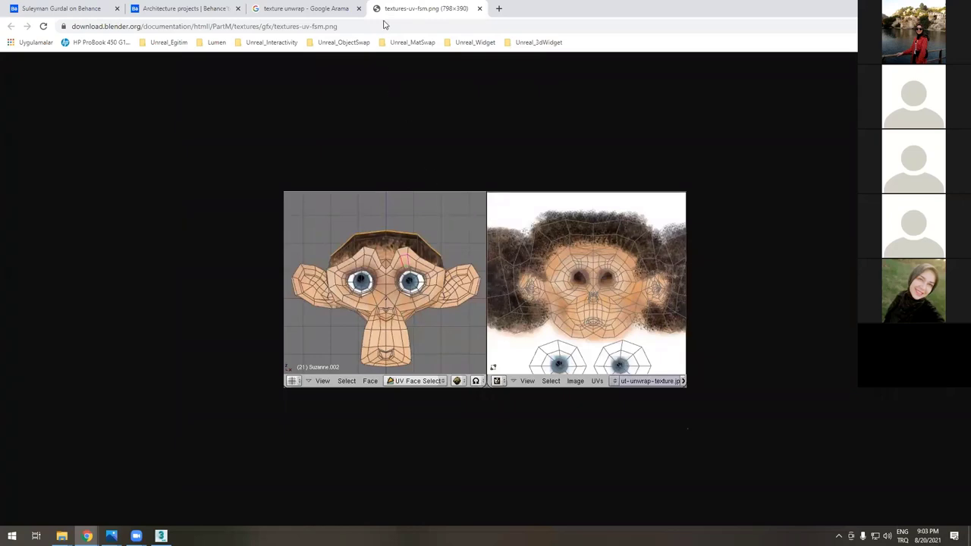
pyautogui.hotkey('ctrl', 'w')
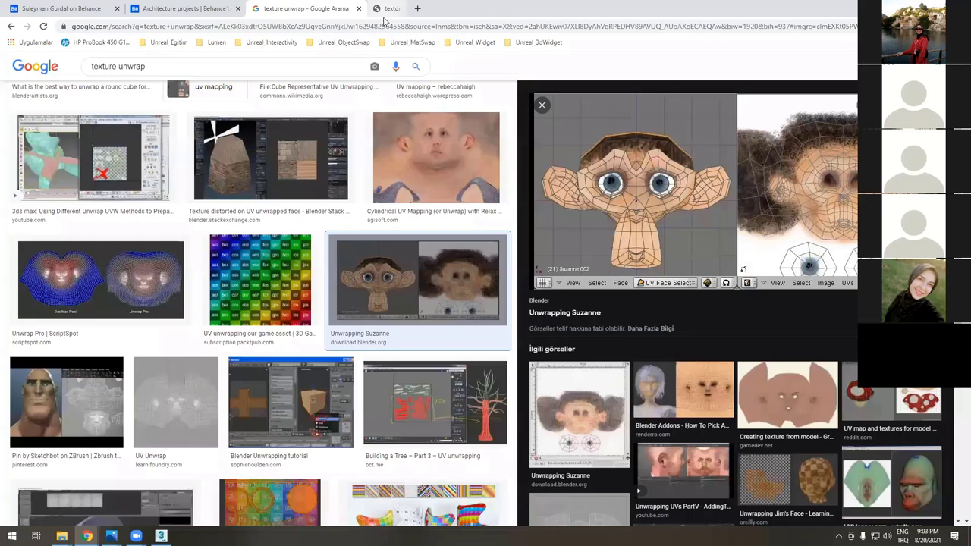
pyautogui.hotkey('ctrl', 'w')
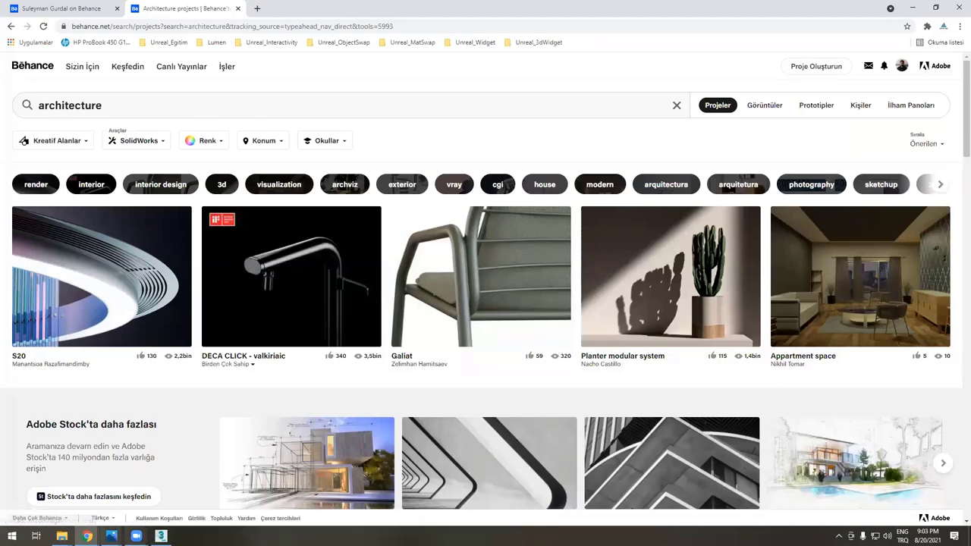
# - Bring the Photos window with the 'Hangi Programı Seçmelisiniz ?' slide back to the front
pyautogui.moveTo(111, 536)
pyautogui.click(149, 489)
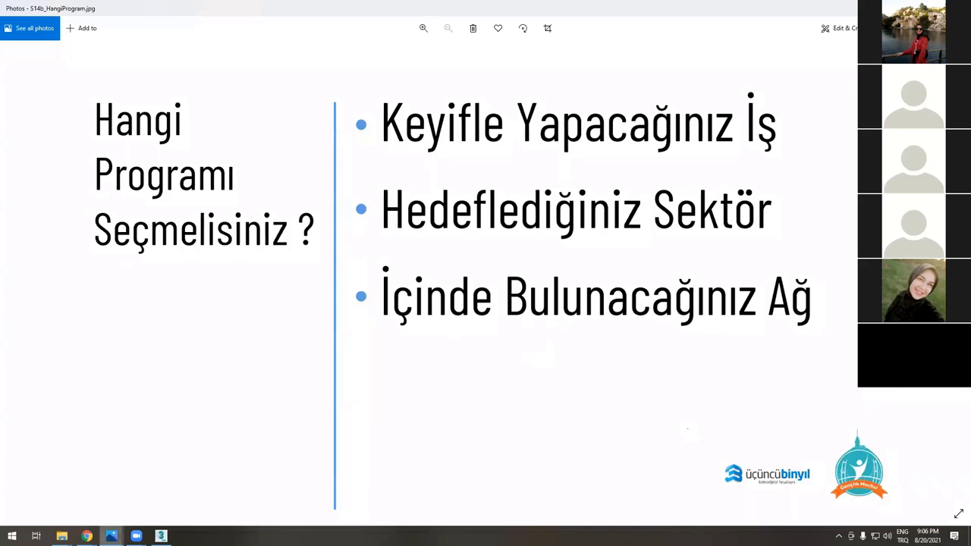
# - Open the Chain_V65_B_BosArka.png render from the Mucevher folder in Photos
pyautogui.moveTo(62, 536)
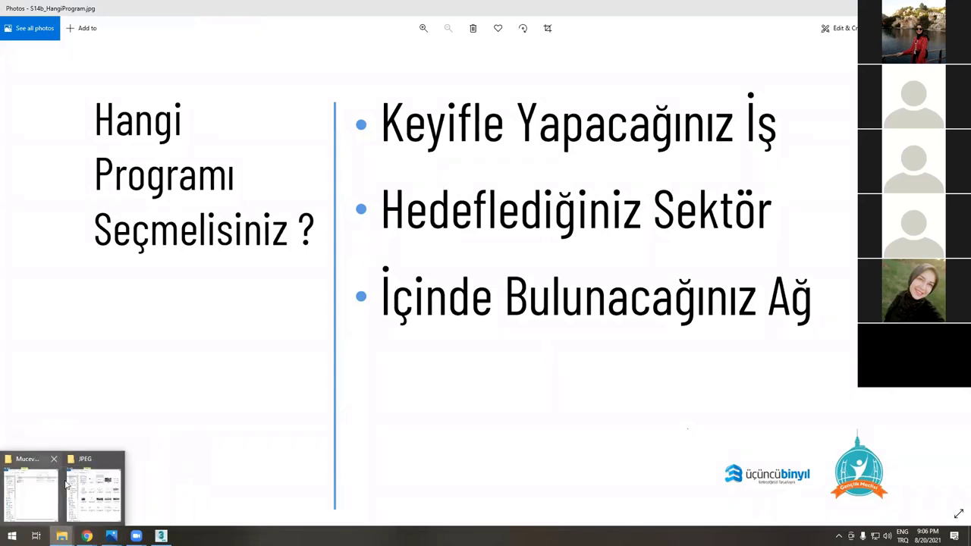
pyautogui.click(43, 497)
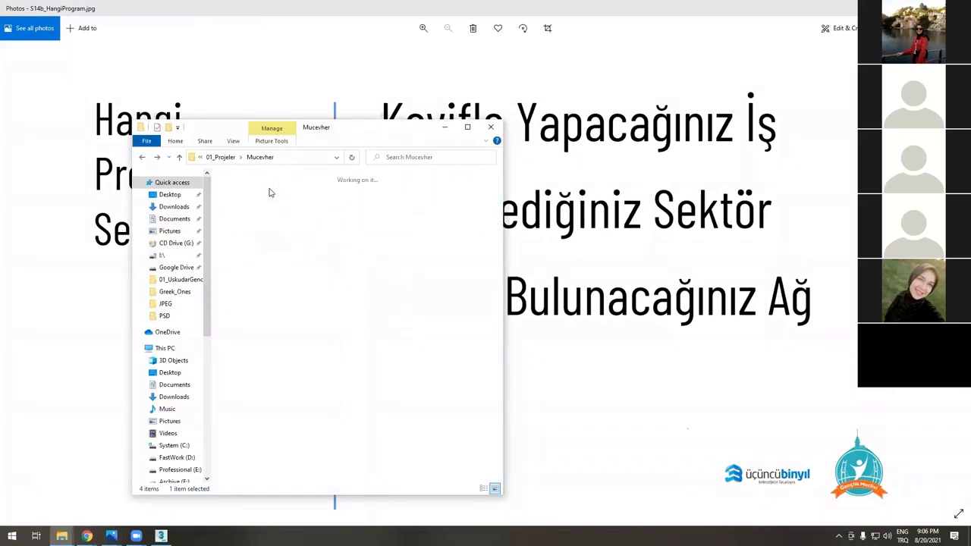
pyautogui.doubleClick(360, 201)
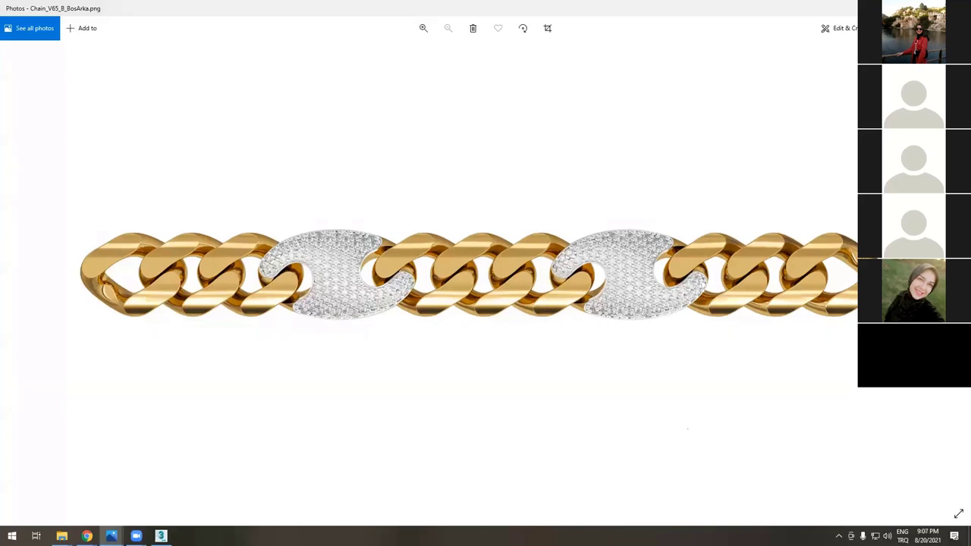
# - Close the chain render and minimize the Renders folder window
pyautogui.hotkey('alt', 'F4')
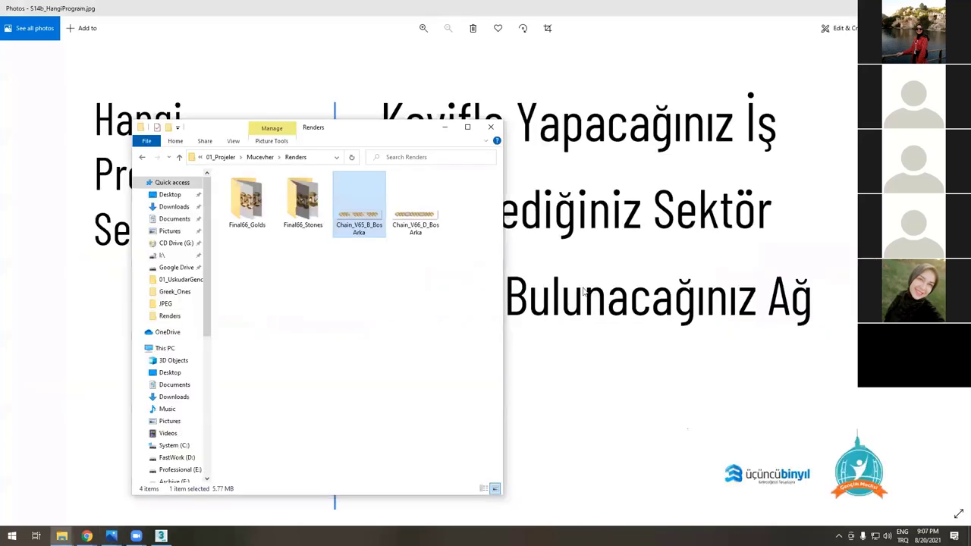
pyautogui.click(446, 128)
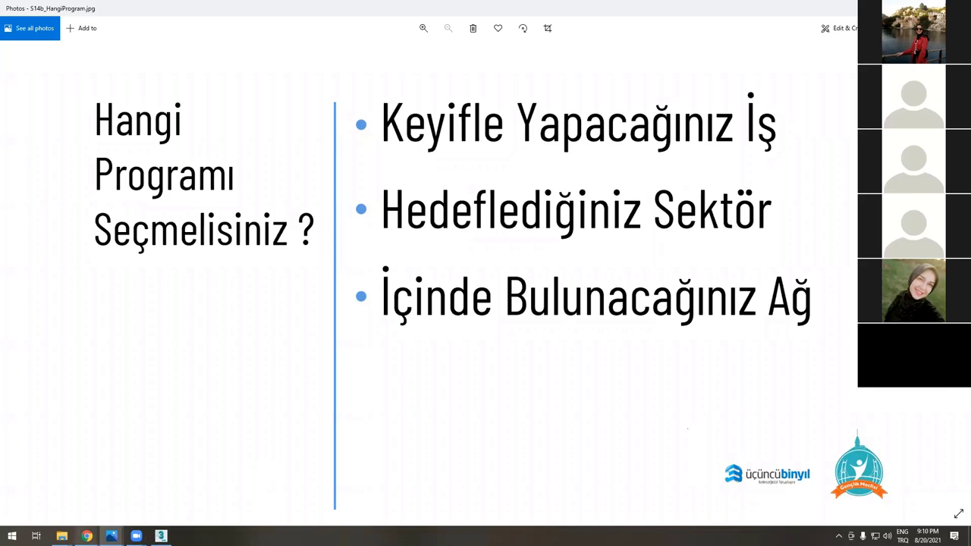
# - Return to the Behance browser and go to cgtrader in a new tab
pyautogui.moveTo(86, 535)
pyautogui.click(223, 485)
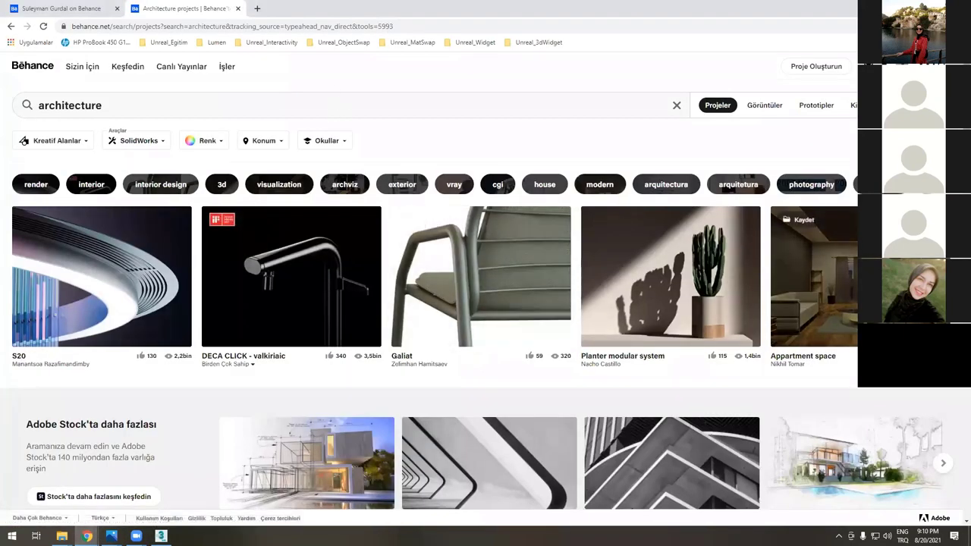
pyautogui.scroll(-3, 549, 422)
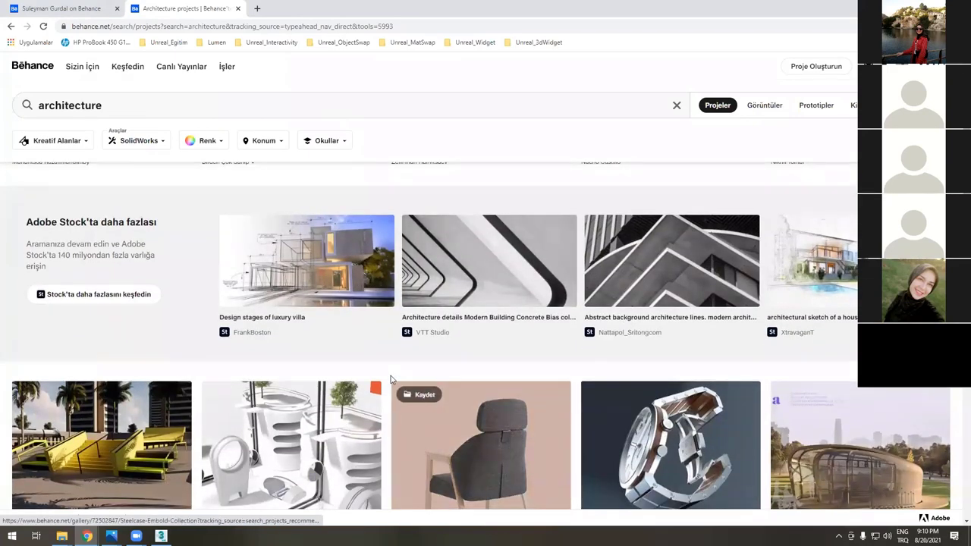
pyautogui.scroll(1, 353, 184)
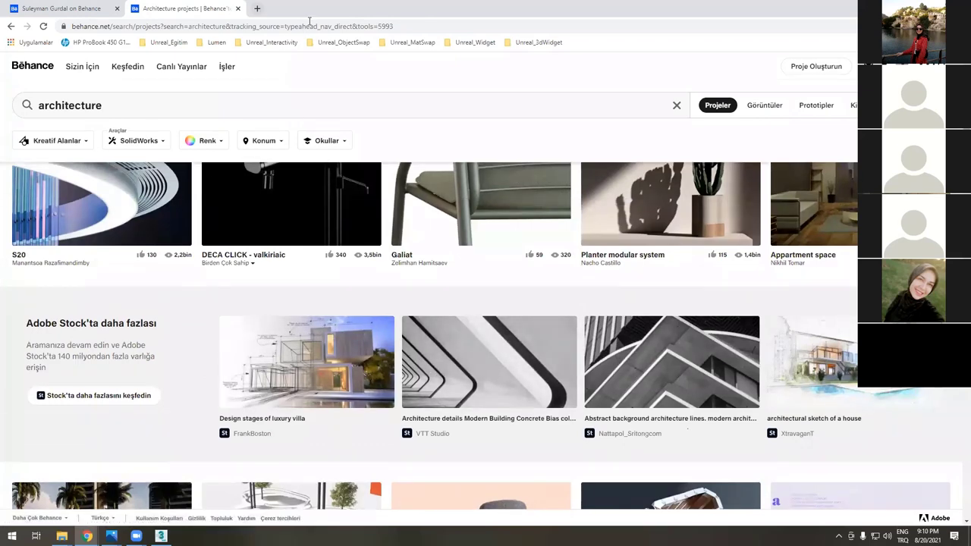
pyautogui.hotkey('ctrl', 't')
pyautogui.write('cgtrader')
pyautogui.press('Return')
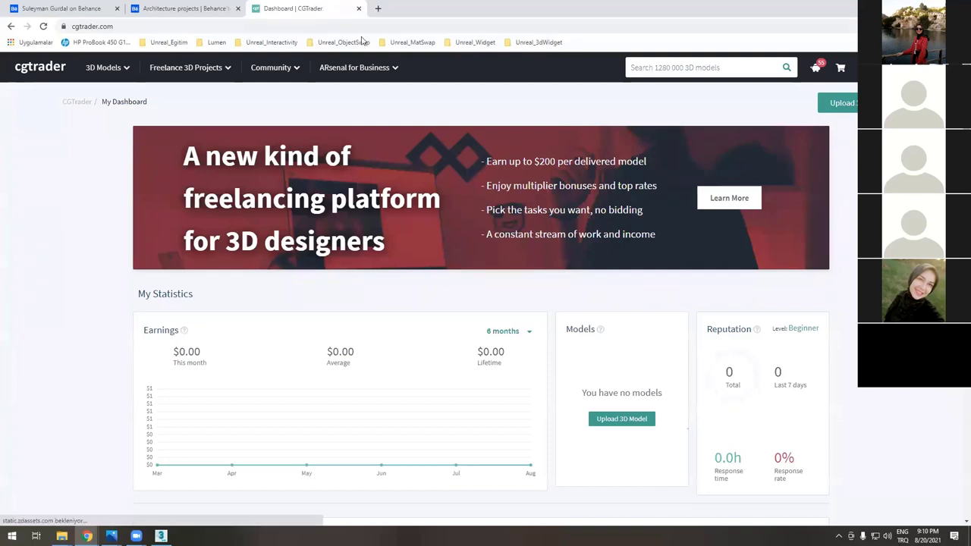
# - Load the 3dsky.org model library in a new tab, then return to the CGTrader dashboard
pyautogui.click(378, 8)
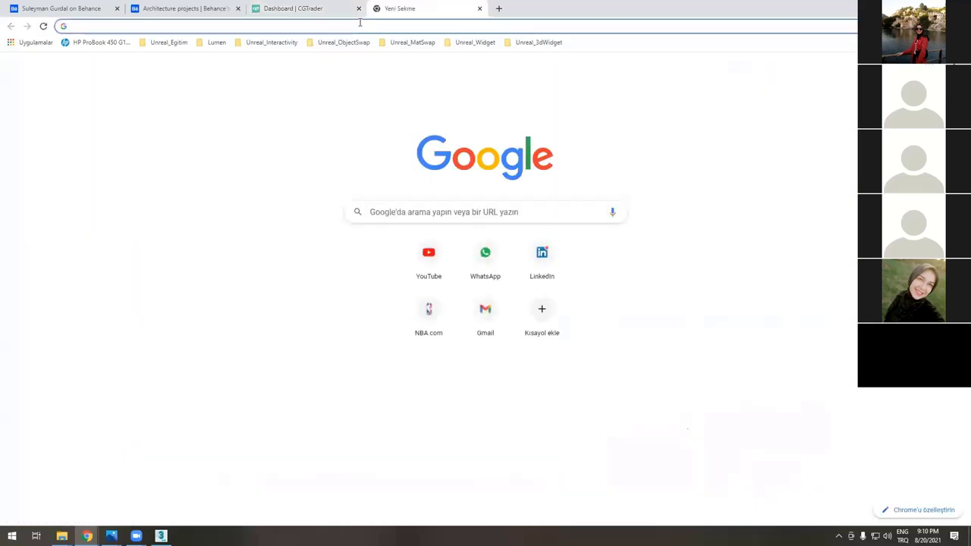
pyautogui.write('3dsky.org')
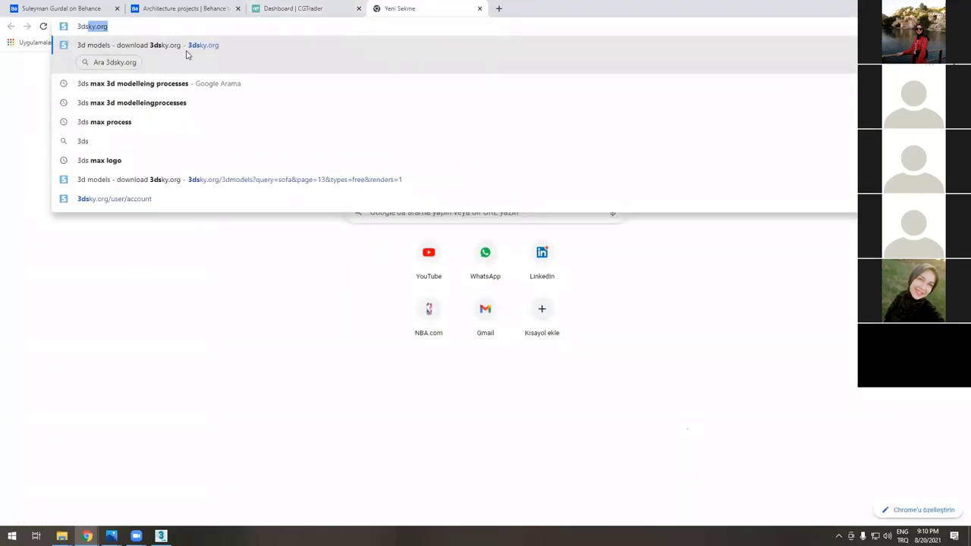
pyautogui.press('Return')
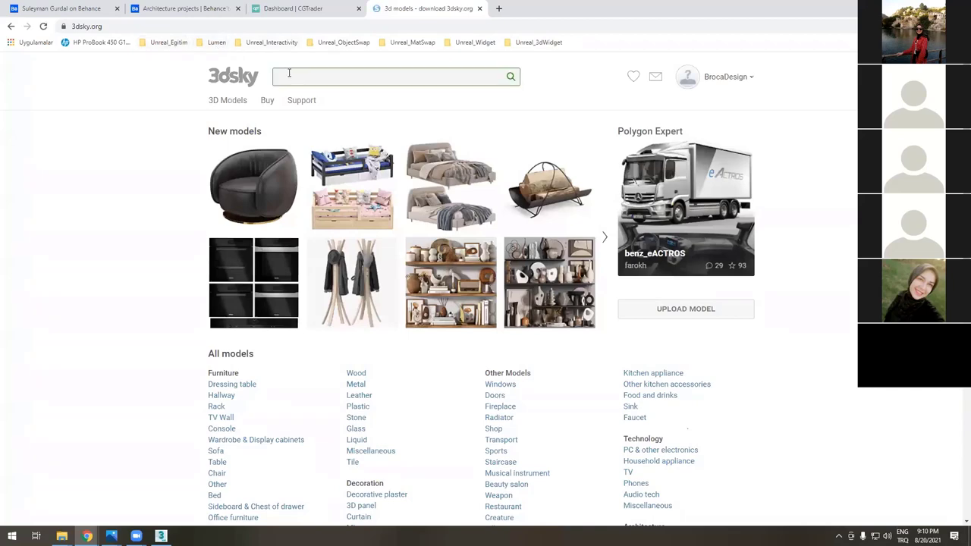
pyautogui.click(297, 9)
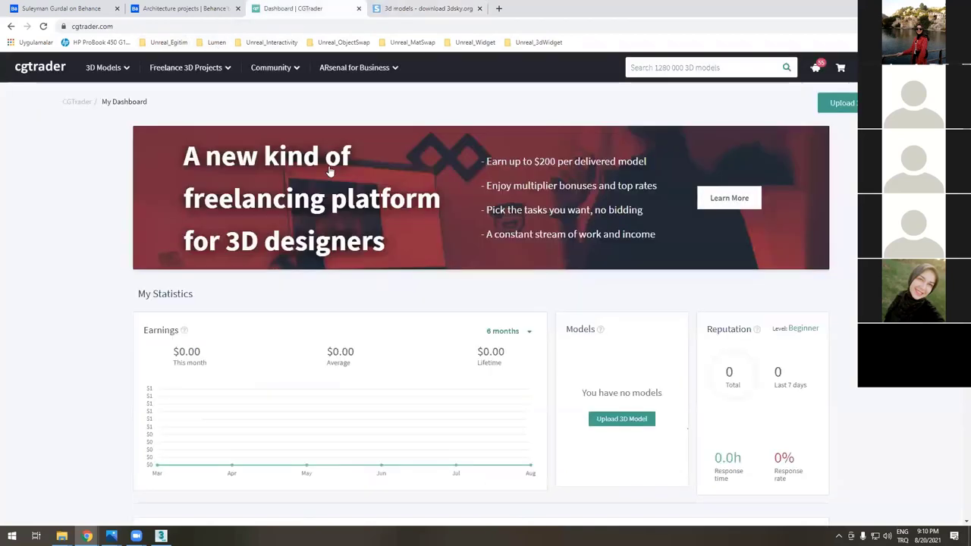
# - Search CGTrader for 'sofa' and filter the results to Autodesk 3ds Max (.max) files
pyautogui.click(659, 70)
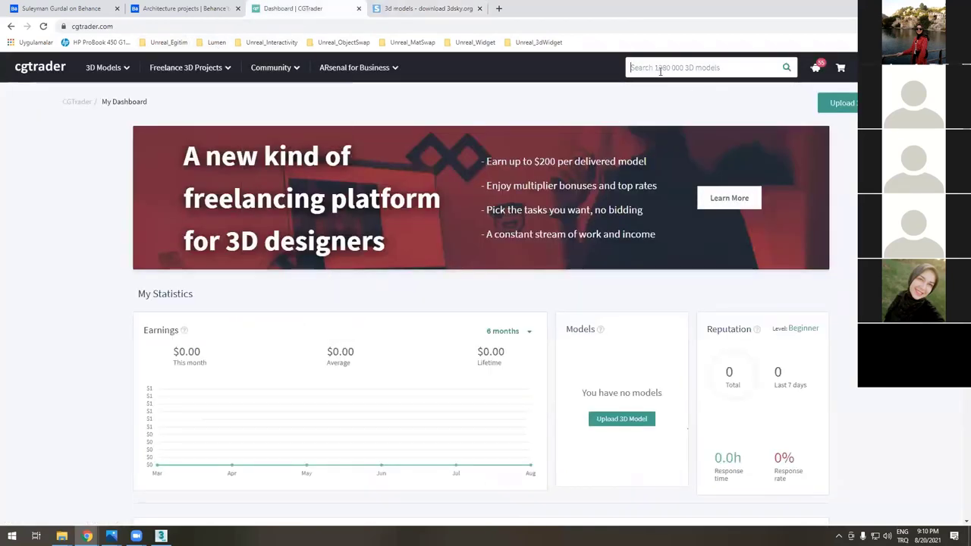
pyautogui.write('sofa')
pyautogui.press('Return')
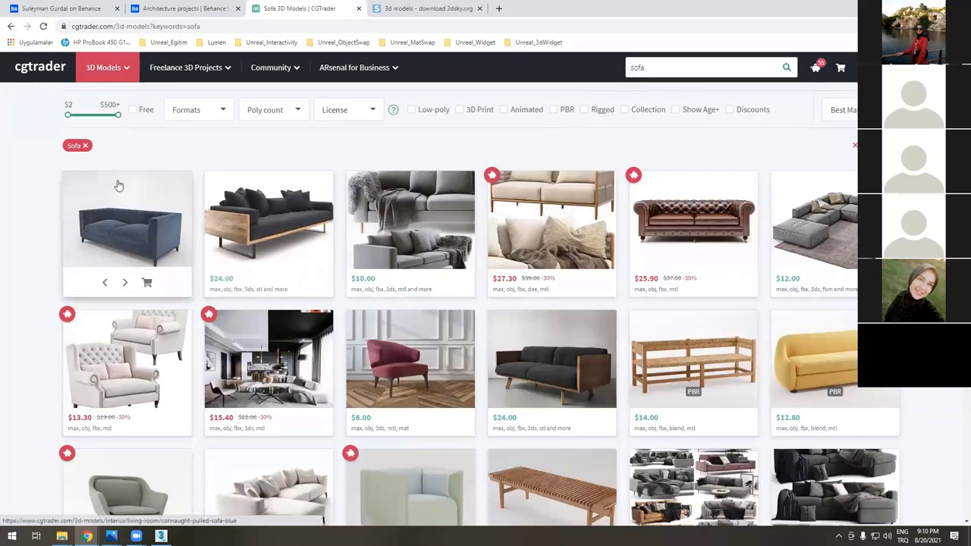
pyautogui.click(206, 112)
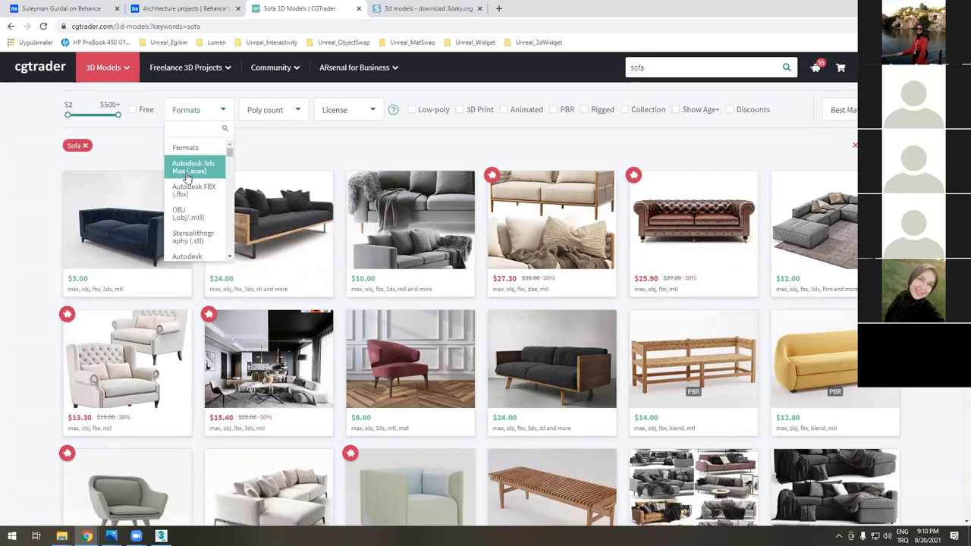
pyautogui.click(190, 168)
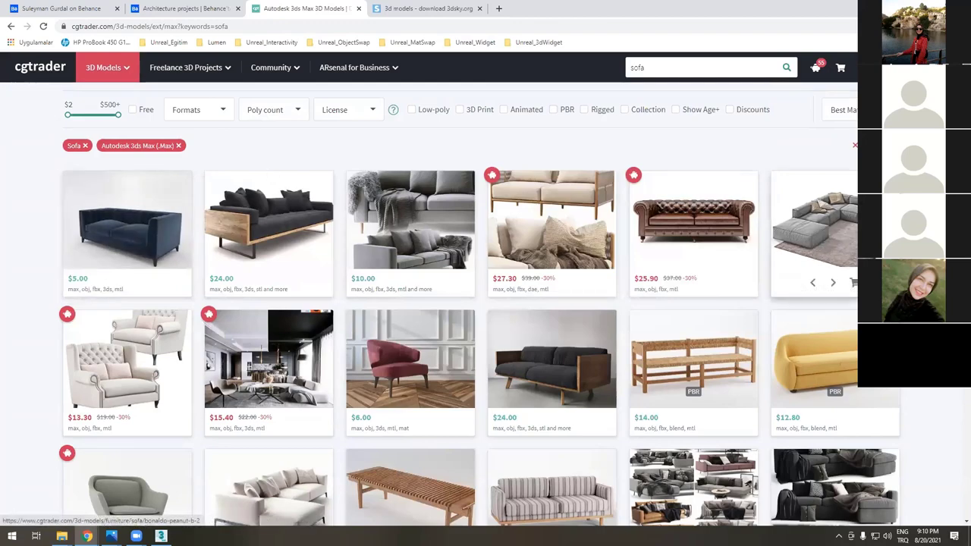
# - Browse the 3ds Max sofa results, previewing extra images of the pink sofa and another model
pyautogui.scroll(-2, 853, 282)
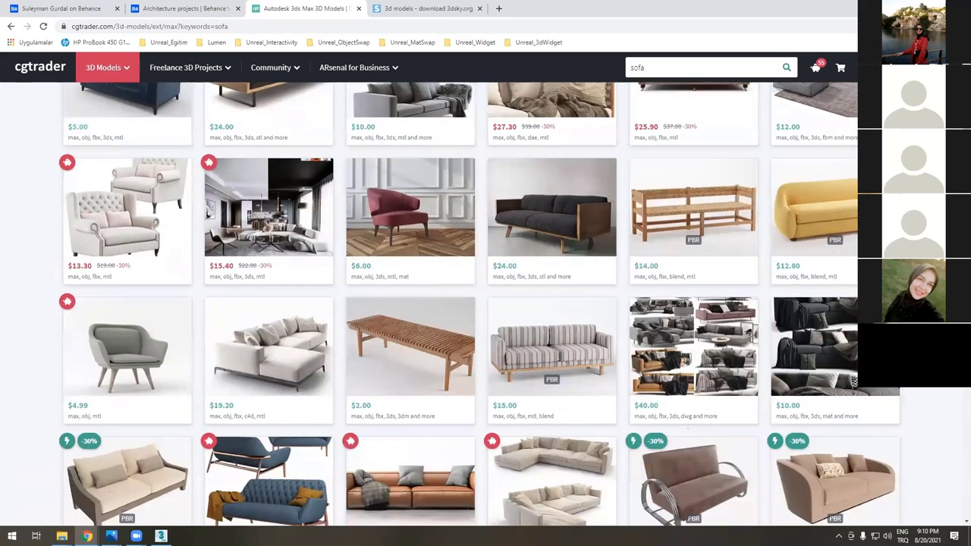
pyautogui.scroll(-3, 479, 303)
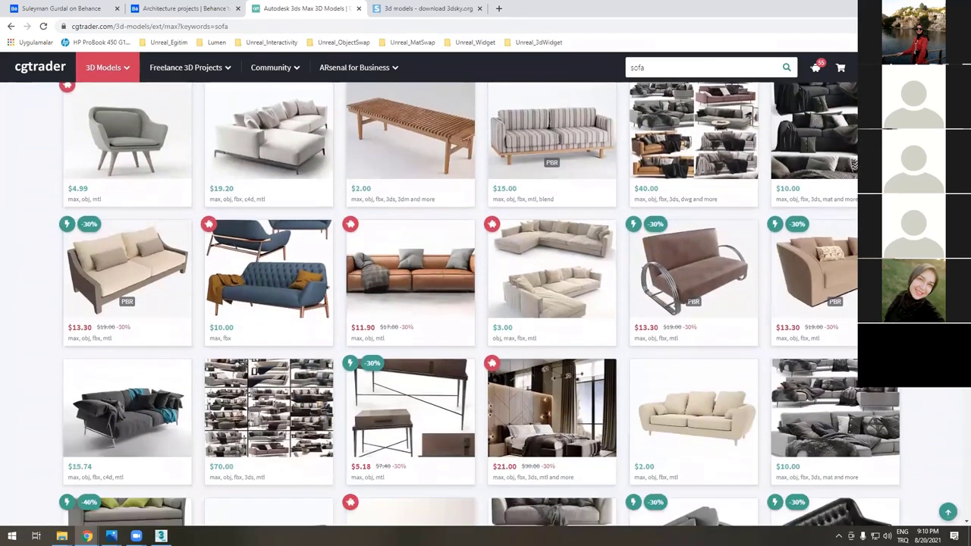
pyautogui.scroll(-3, 479, 303)
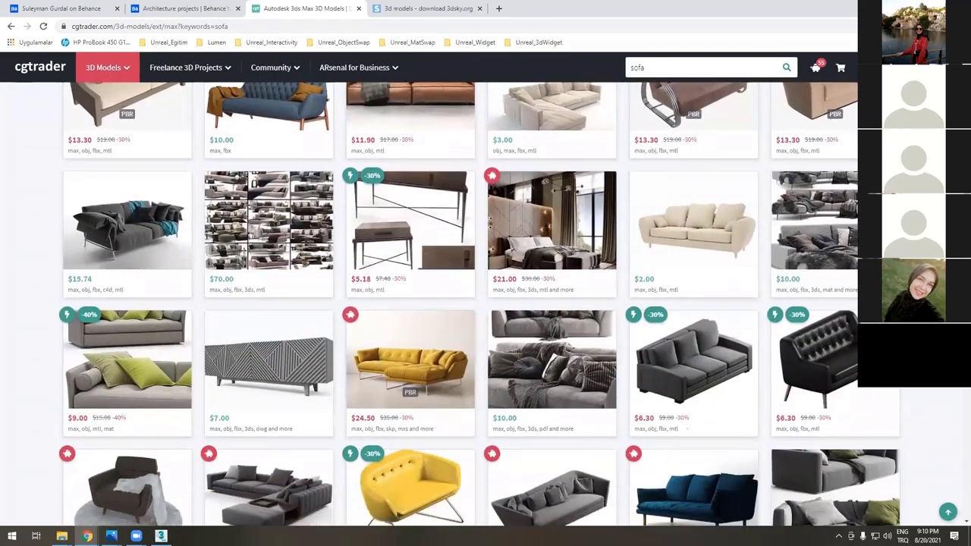
pyautogui.scroll(-4, 844, 273)
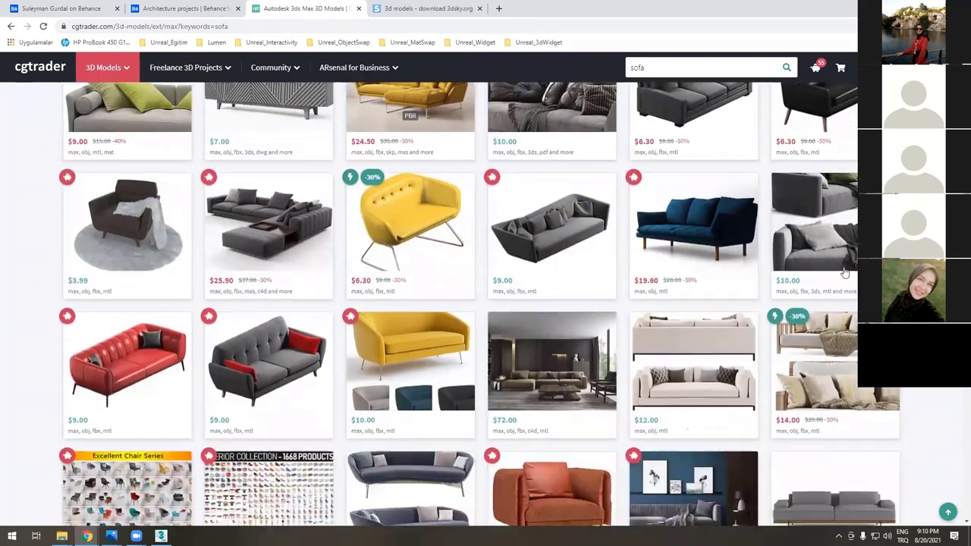
pyautogui.scroll(-3, 844, 273)
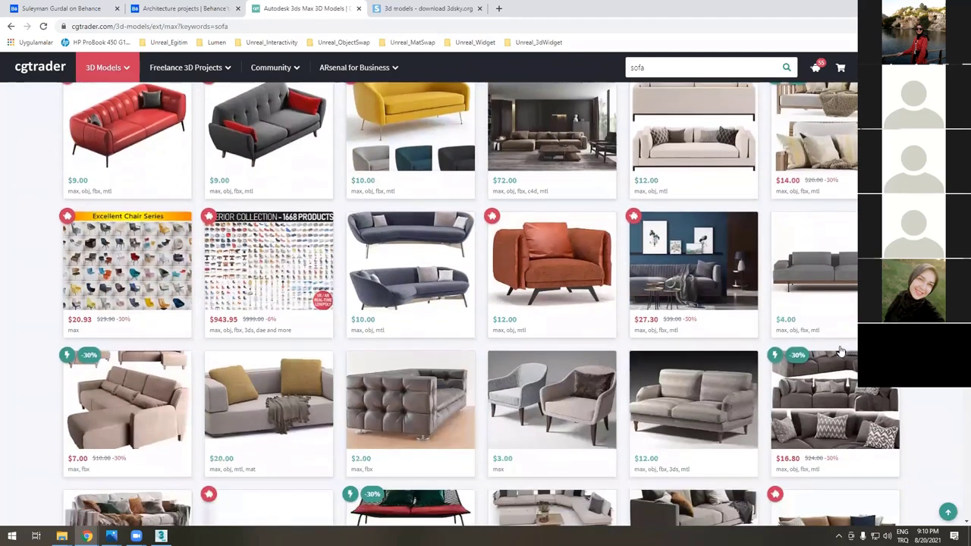
pyautogui.scroll(-3, 840, 350)
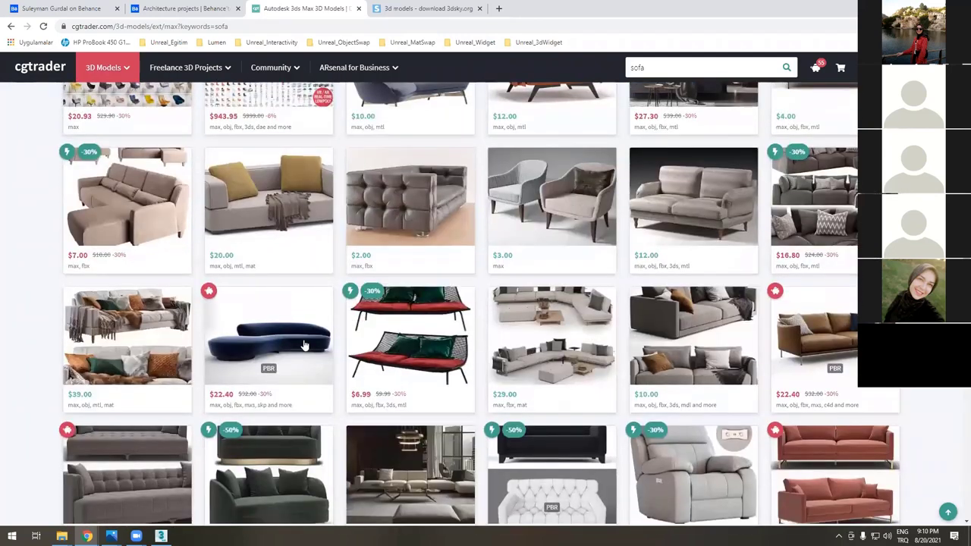
pyautogui.scroll(-2, 387, 348)
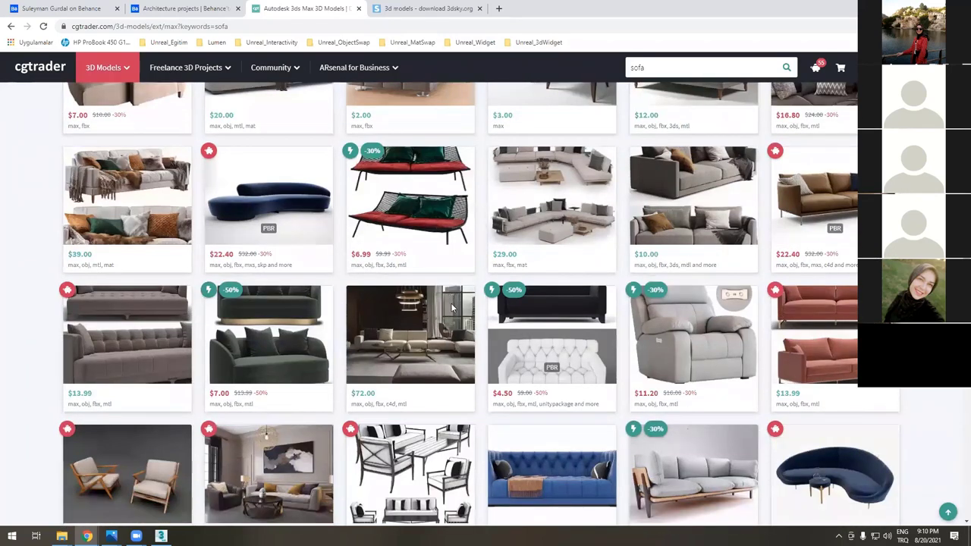
pyautogui.scroll(-10, 452, 308)
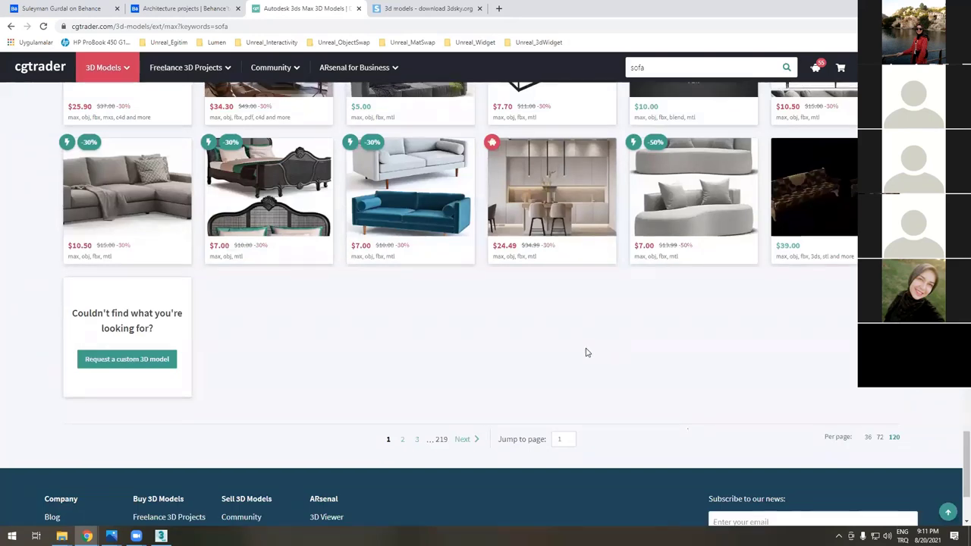
pyautogui.scroll(1, 586, 346)
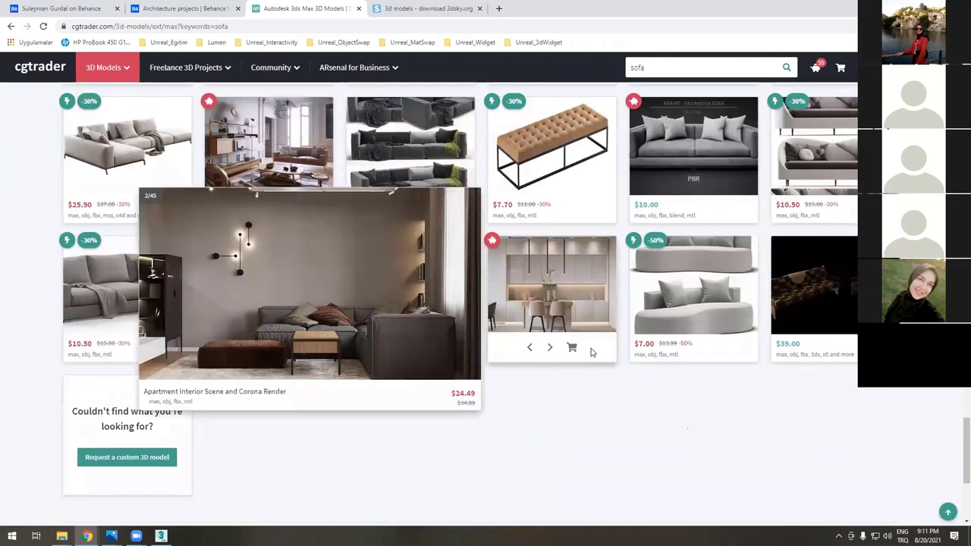
pyautogui.scroll(3, 591, 351)
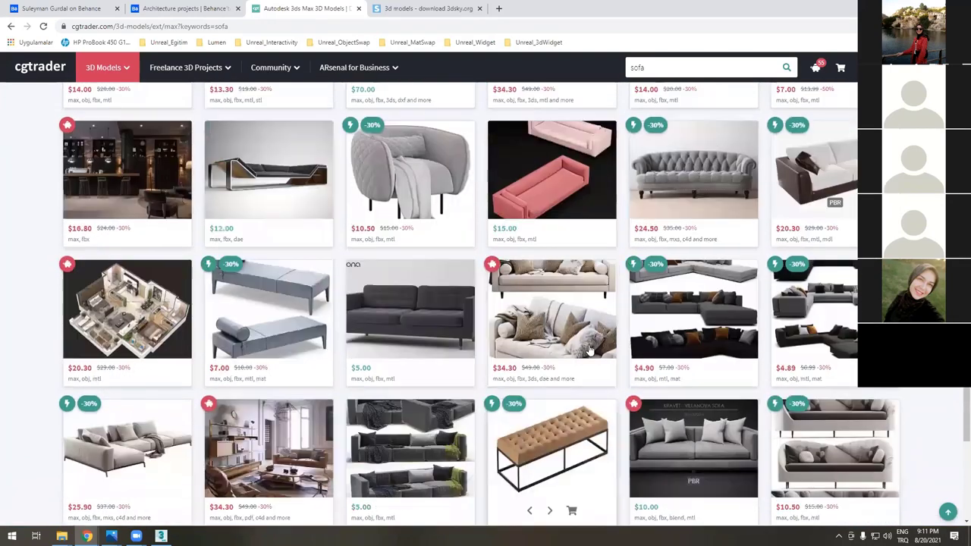
pyautogui.moveTo(578, 356)
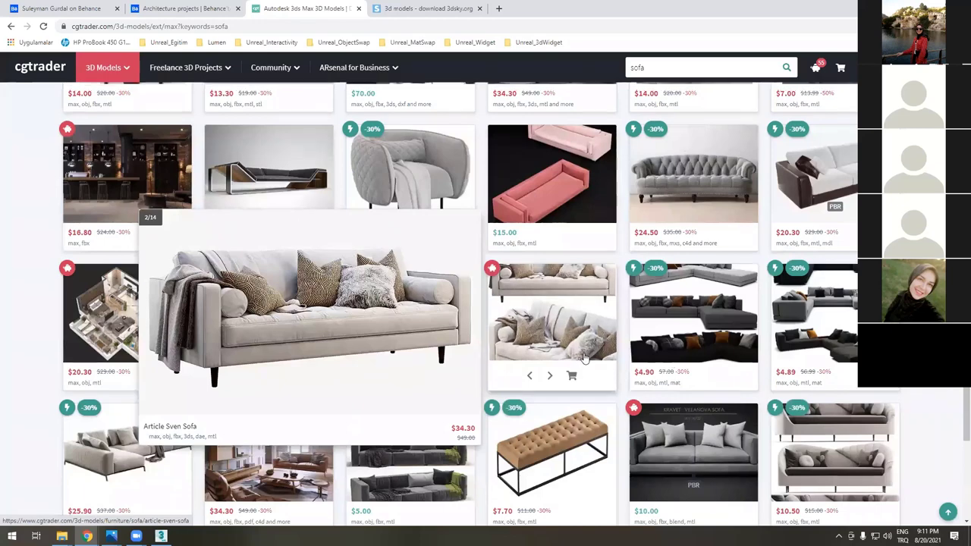
pyautogui.scroll(1, 558, 376)
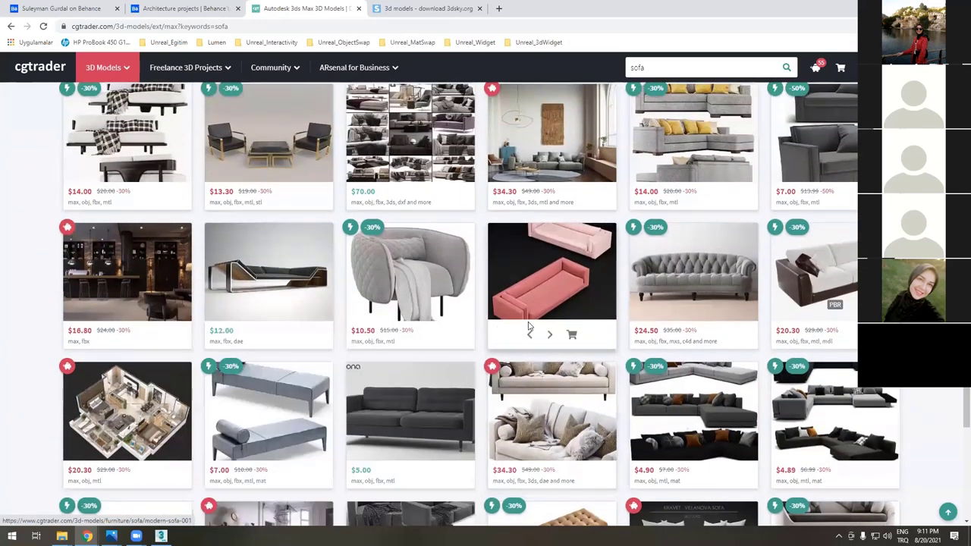
pyautogui.click(549, 334)
pyautogui.scroll(1, 549, 337)
pyautogui.scroll(1, 552, 343)
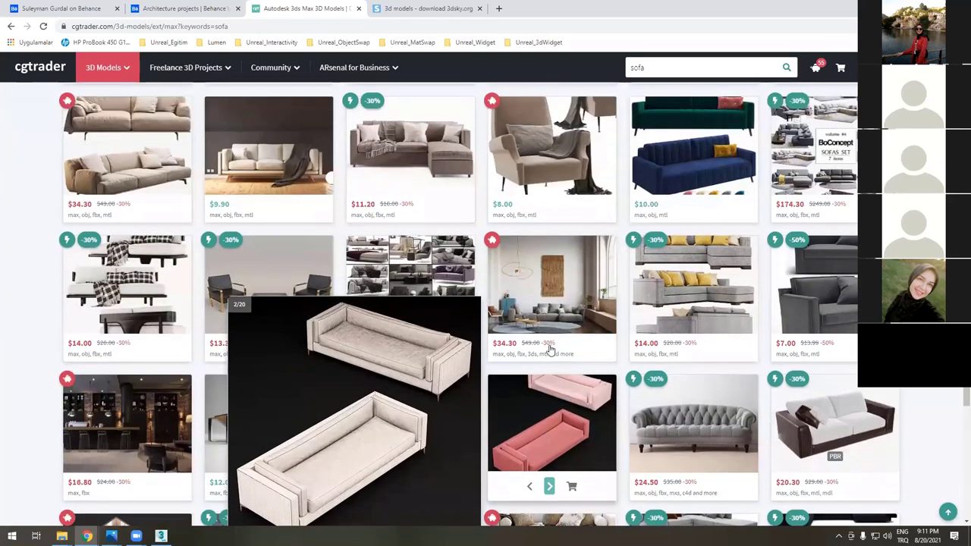
pyautogui.click(550, 348)
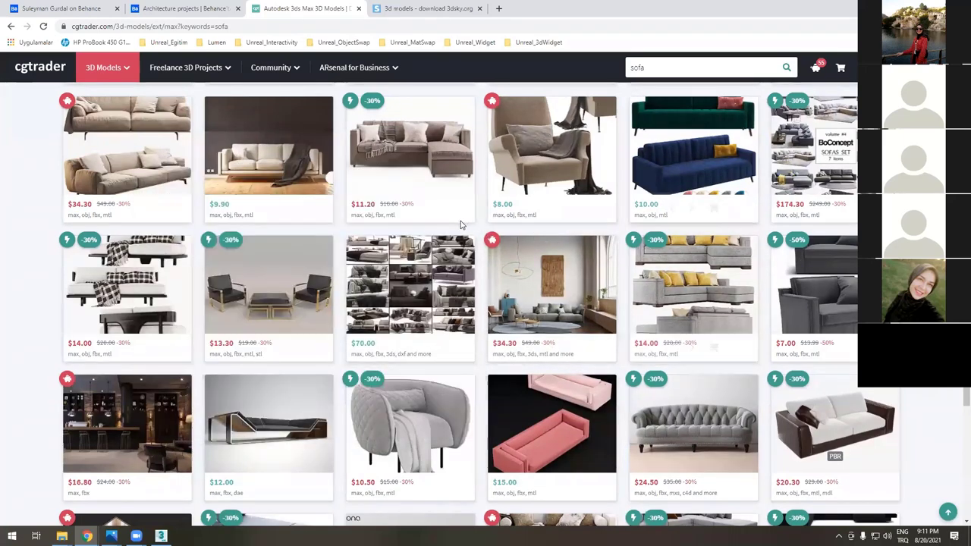
pyautogui.scroll(2, 551, 303)
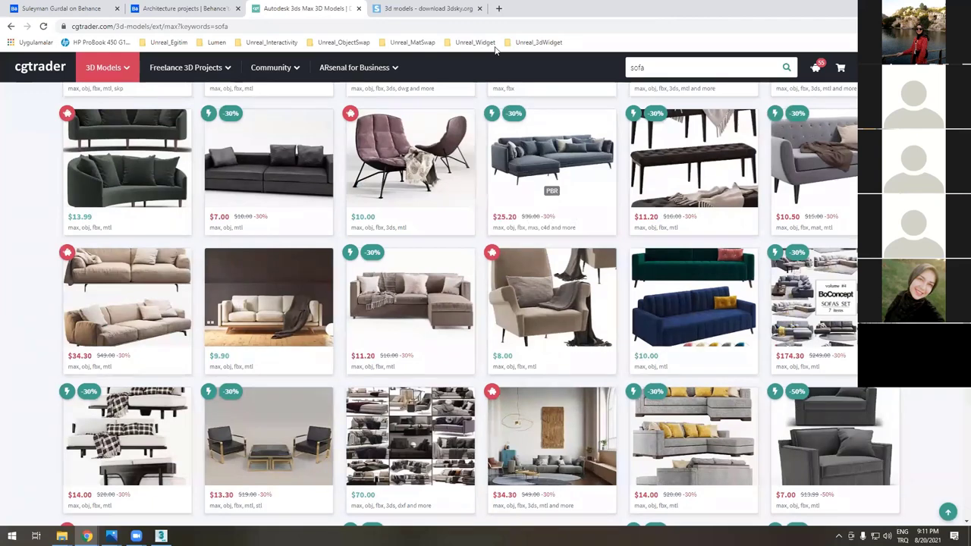
# - Google 'how to model a sofa in 3ds max' in a new tab and scroll the tutorial results
pyautogui.hotkey('ctrl', 't')
pyautogui.write('how')
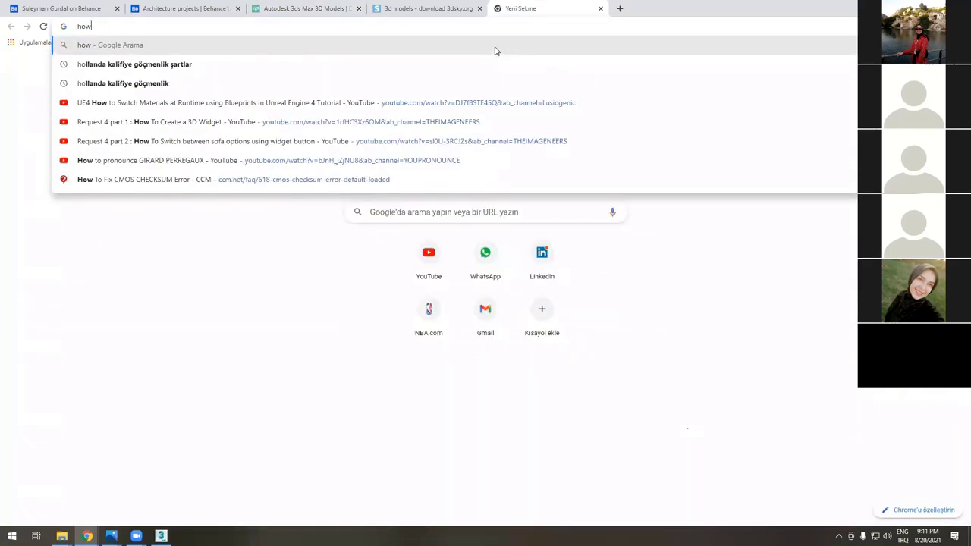
pyautogui.write(' to draw')
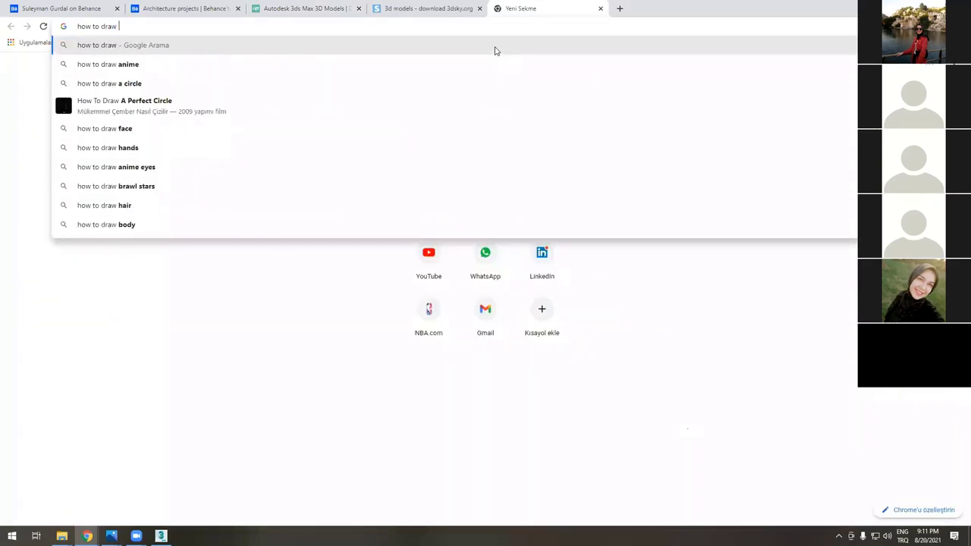
pyautogui.press('BackSpace')
pyautogui.press('BackSpace')
pyautogui.press('BackSpace')
pyautogui.press('BackSpace')
pyautogui.write('model ')
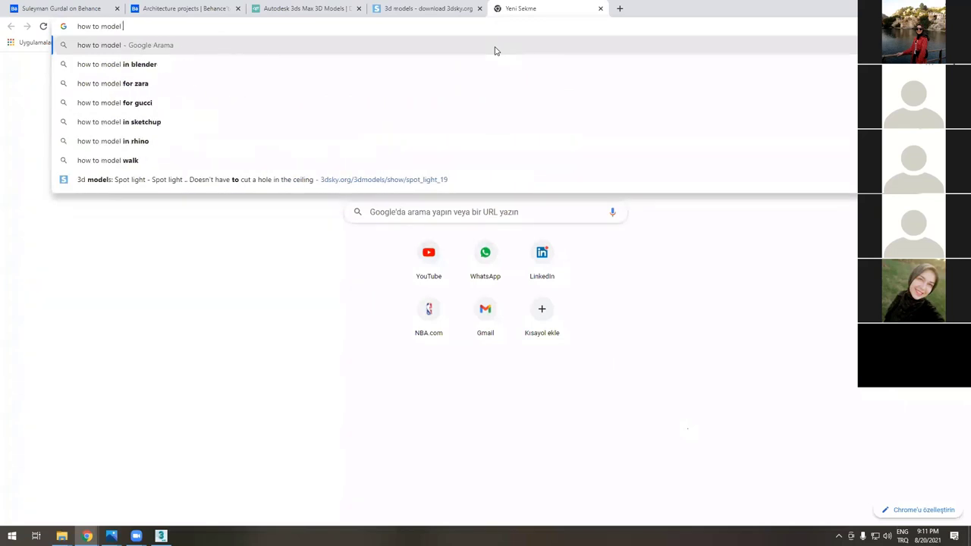
pyautogui.write('a sofa in ')
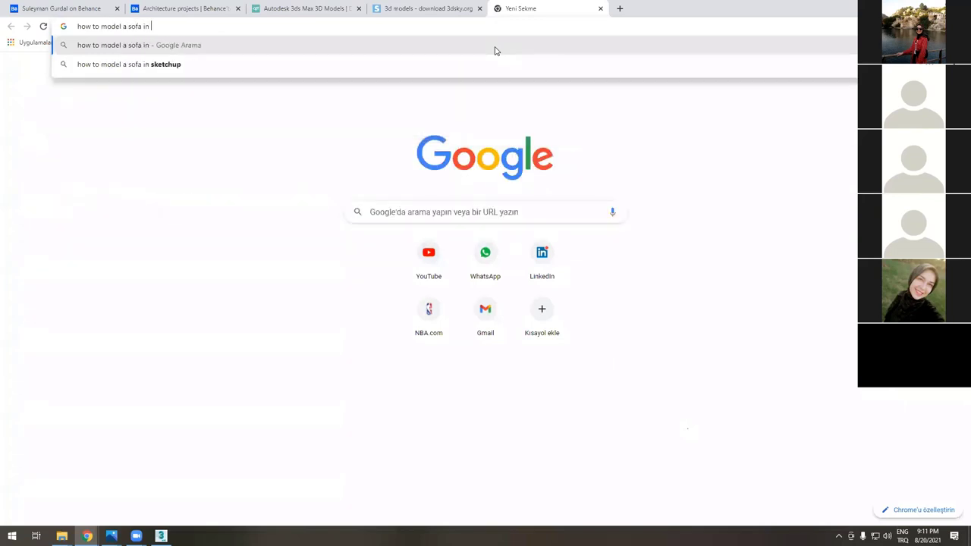
pyautogui.write('3ds max')
pyautogui.press('Return')
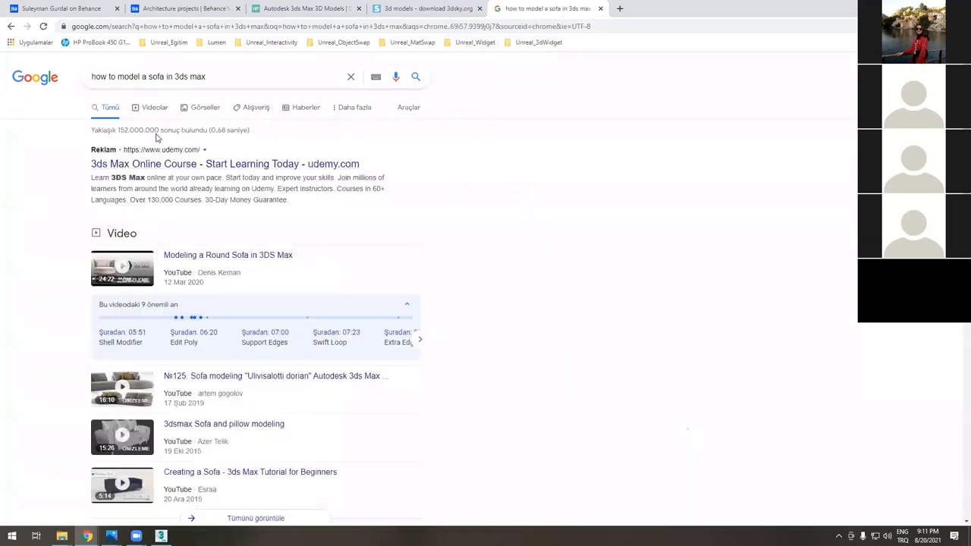
pyautogui.scroll(-2, 255, 223)
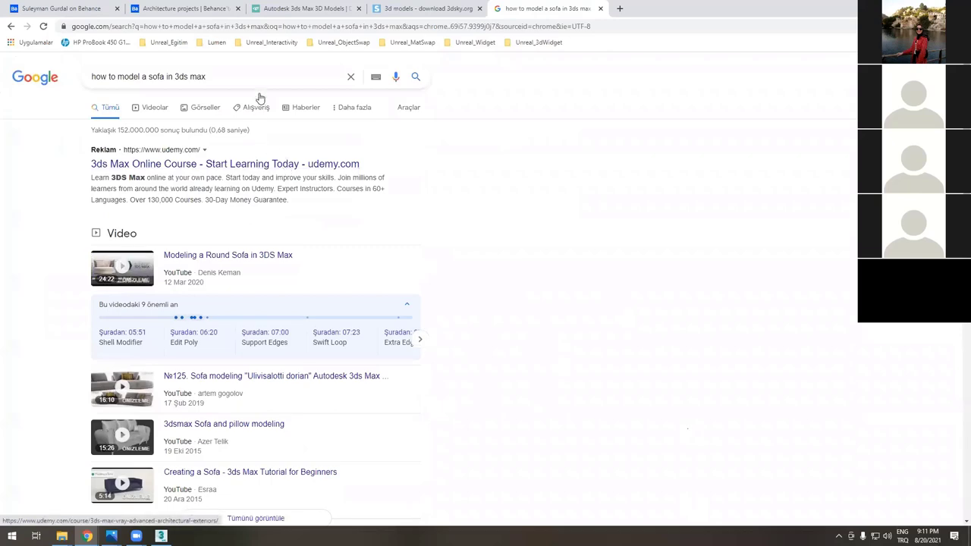
# - Return to the CGTrader 3ds Max sofa results and scroll back up to the filter bar
pyautogui.click(300, 9)
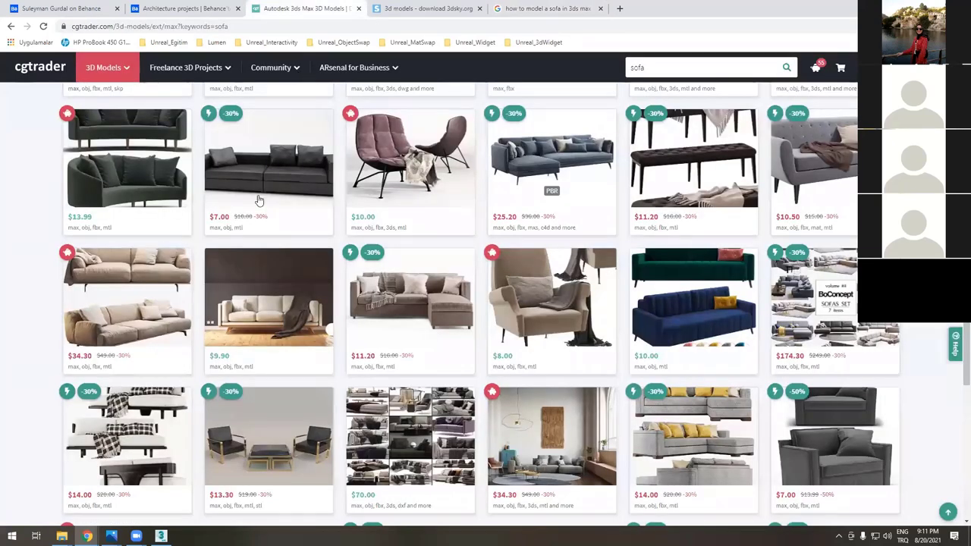
pyautogui.moveTo(296, 70)
pyautogui.scroll(1, 257, 199)
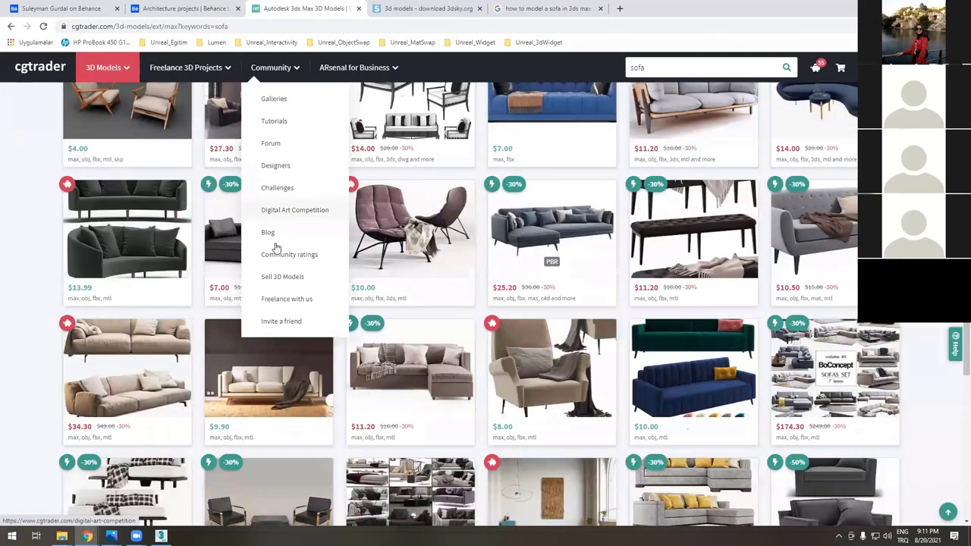
pyautogui.scroll(1, 269, 254)
pyautogui.scroll(2, 273, 249)
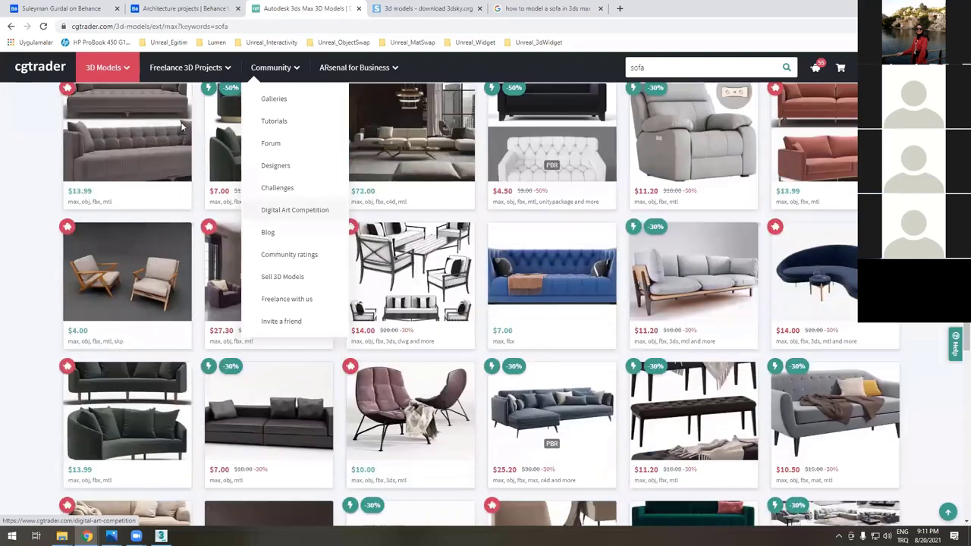
pyautogui.scroll(2, 193, 118)
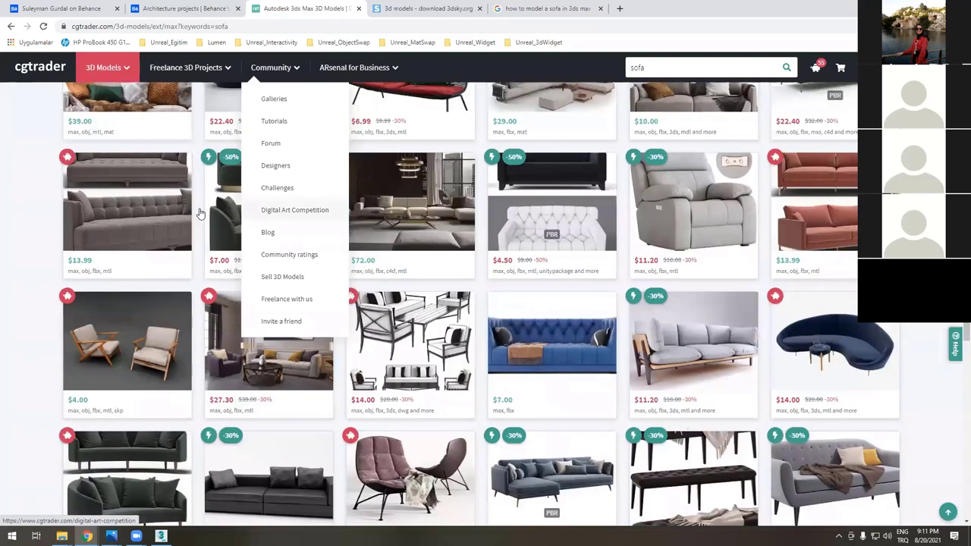
pyautogui.scroll(2, 200, 213)
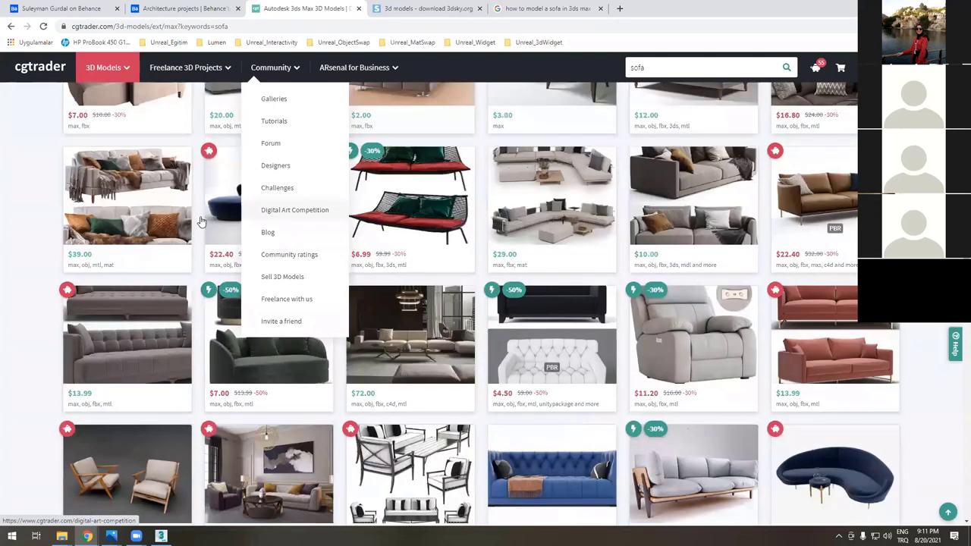
pyautogui.scroll(5, 199, 213)
pyautogui.scroll(1, 191, 178)
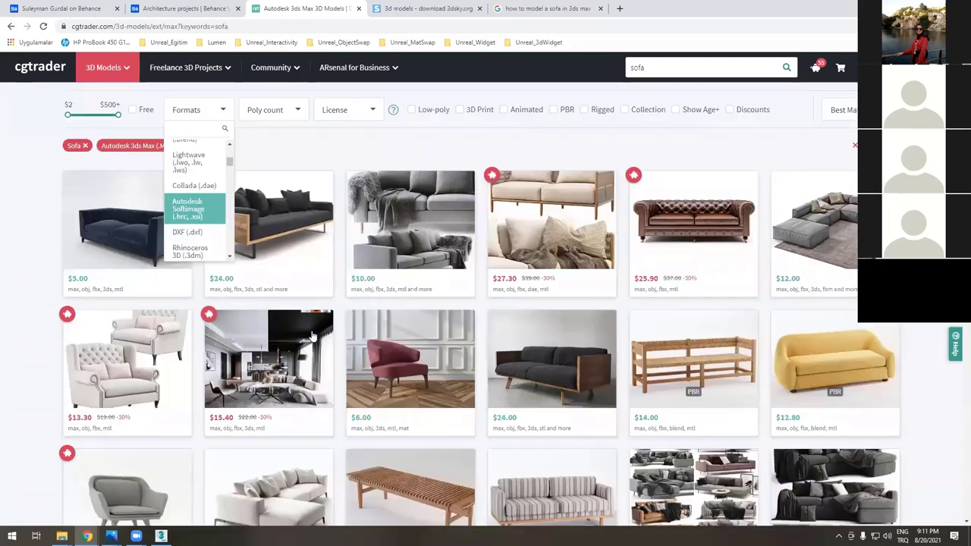
# - Switch the Formats filter to Rhinoceros 3D (.3dm) for the sofa results
pyautogui.press('Down')
pyautogui.press('Down')
pyautogui.press('Down')
pyautogui.press('Up')
pyautogui.press('Return')
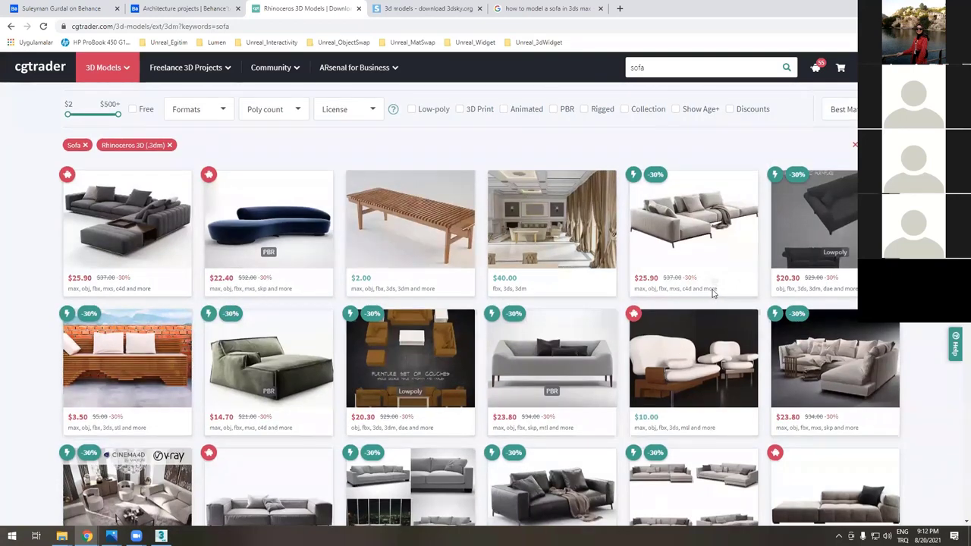
# - Scroll through the Rhino 3dm sofa results down to the pagination
pyautogui.scroll(-5, 713, 294)
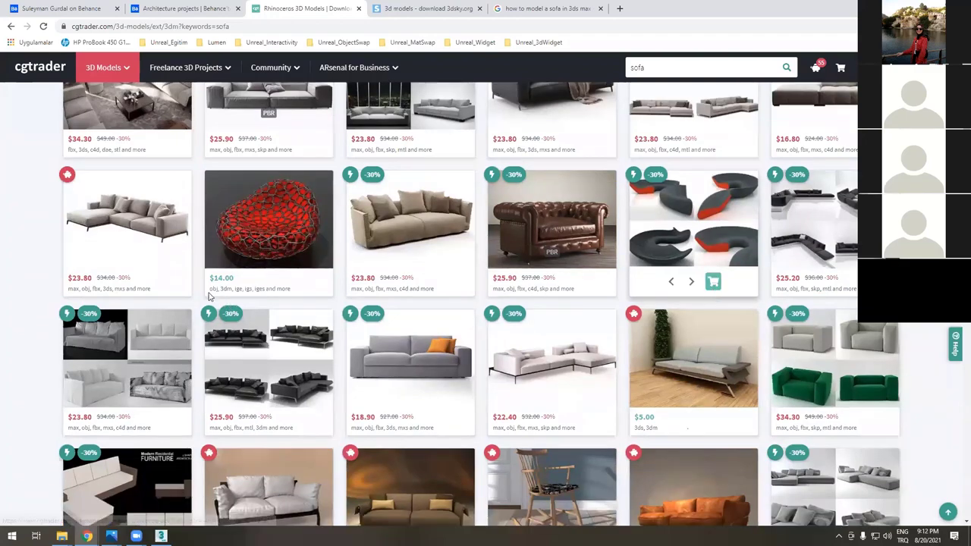
pyautogui.scroll(-2, 700, 437)
pyautogui.scroll(-2, 300, 410)
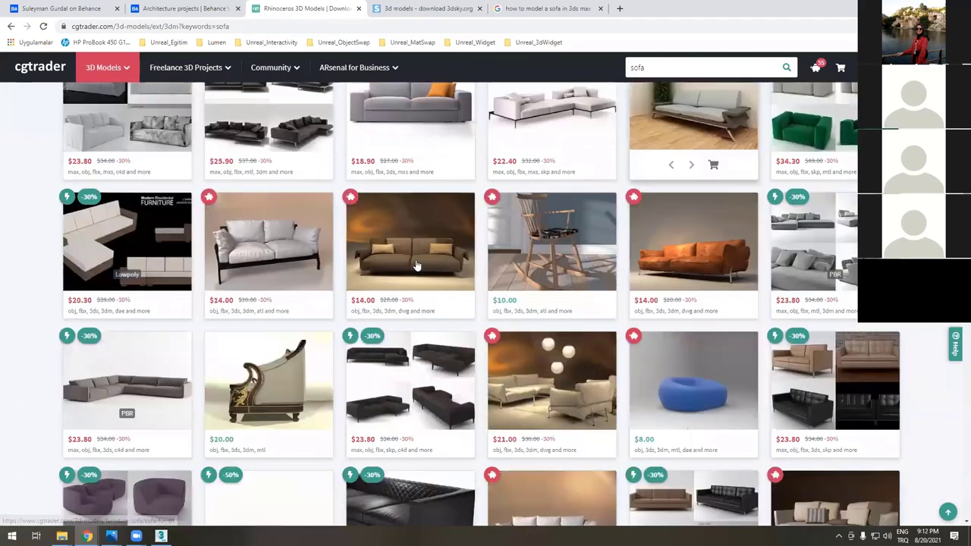
pyautogui.scroll(-2, 433, 345)
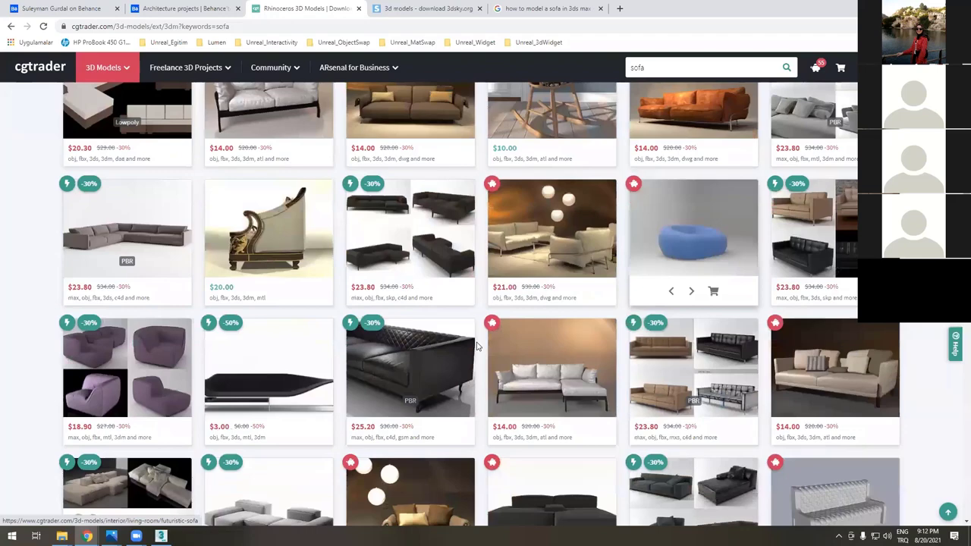
pyautogui.scroll(-6, 476, 345)
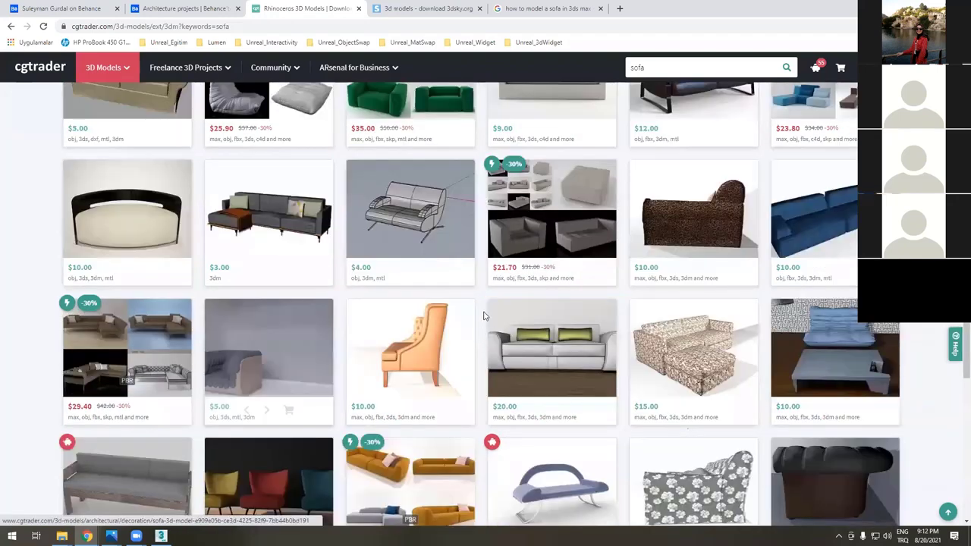
pyautogui.scroll(2, 486, 316)
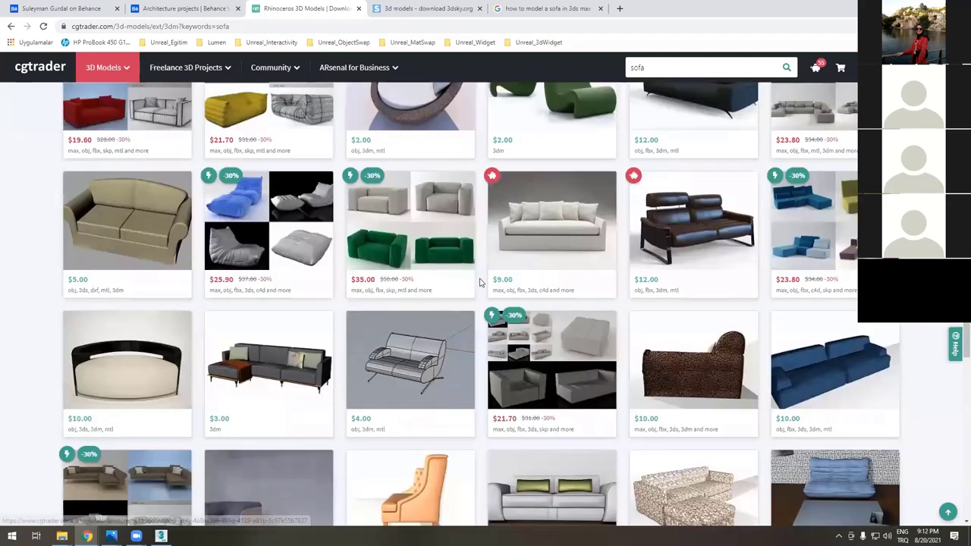
pyautogui.scroll(-5, 481, 280)
pyautogui.scroll(-3, 598, 318)
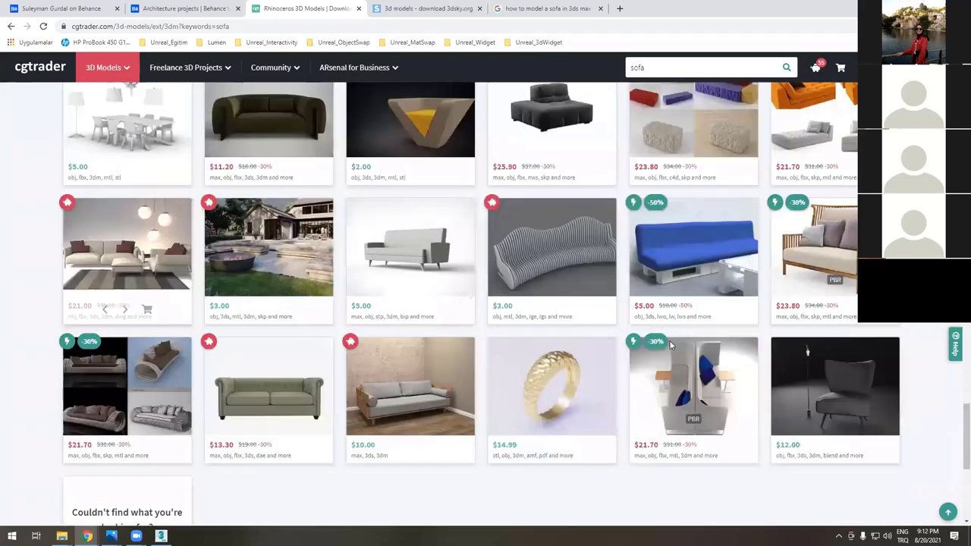
pyautogui.scroll(-2, 648, 344)
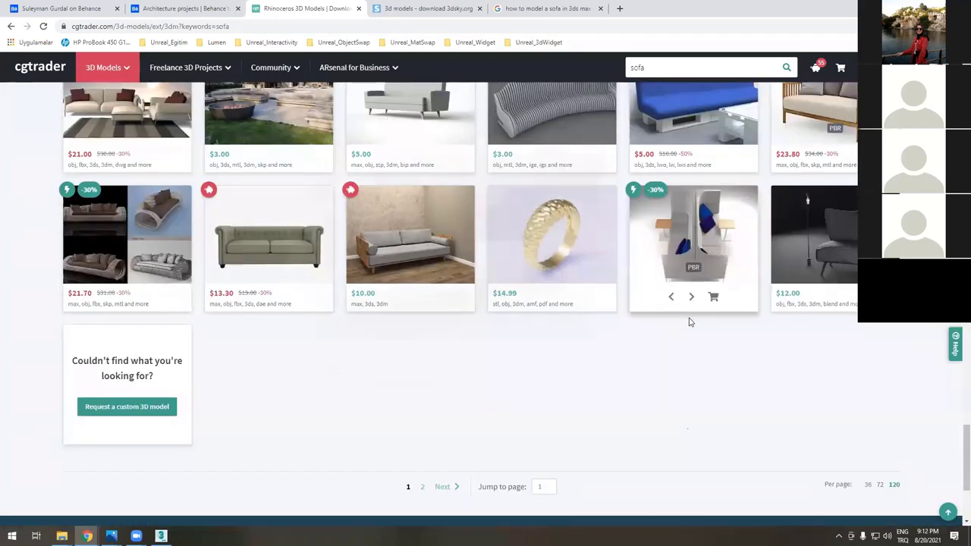
pyautogui.moveTo(637, 311)
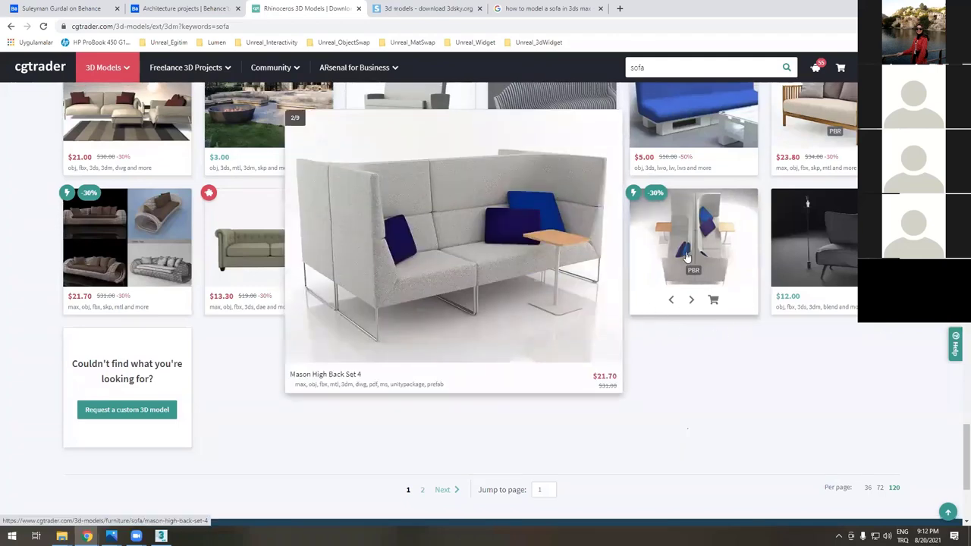
pyautogui.scroll(3, 543, 267)
pyautogui.scroll(1, 543, 267)
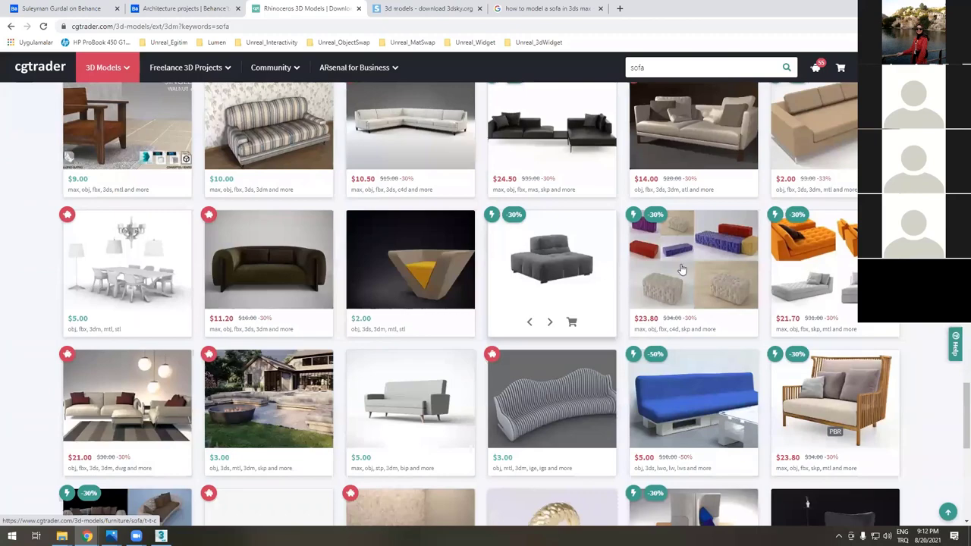
pyautogui.scroll(5, 681, 269)
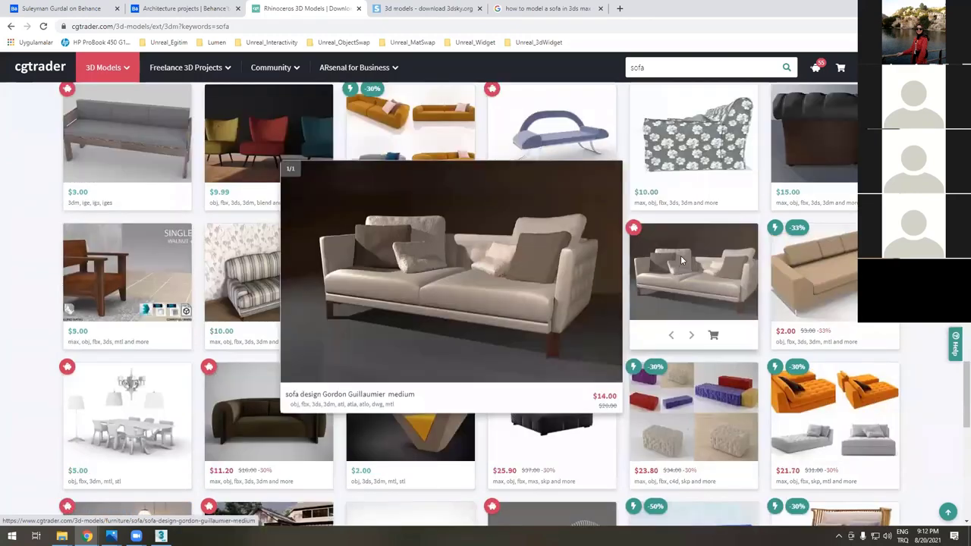
pyautogui.scroll(1, 402, 227)
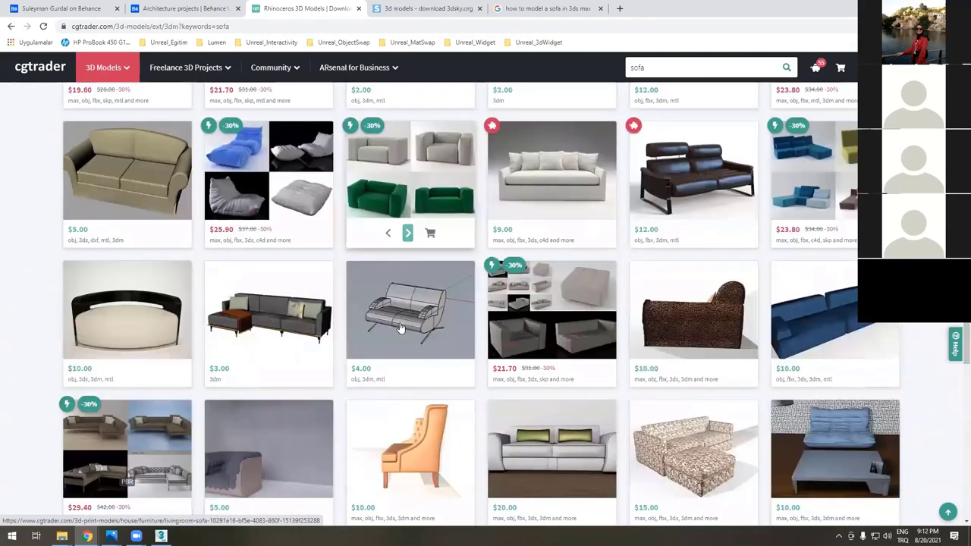
pyautogui.moveTo(402, 315)
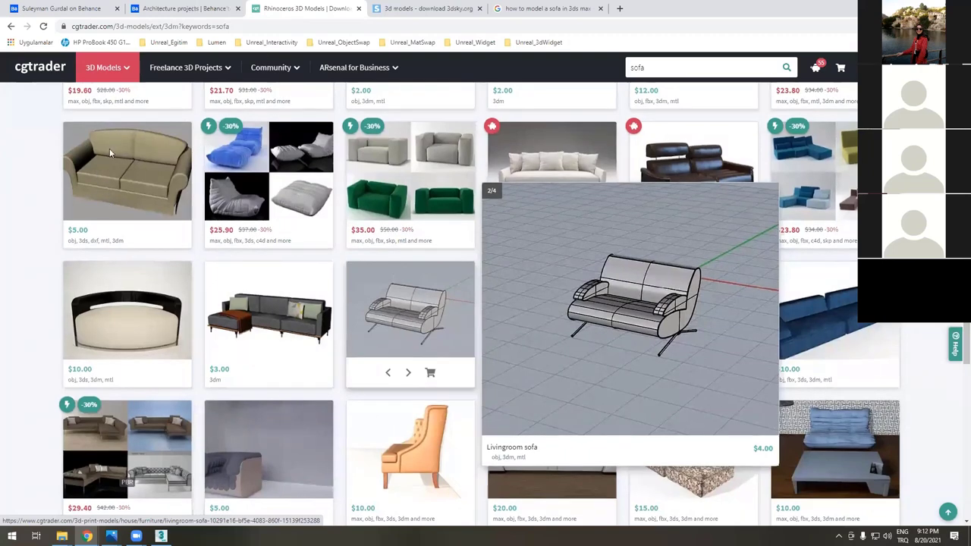
pyautogui.scroll(1, 159, 180)
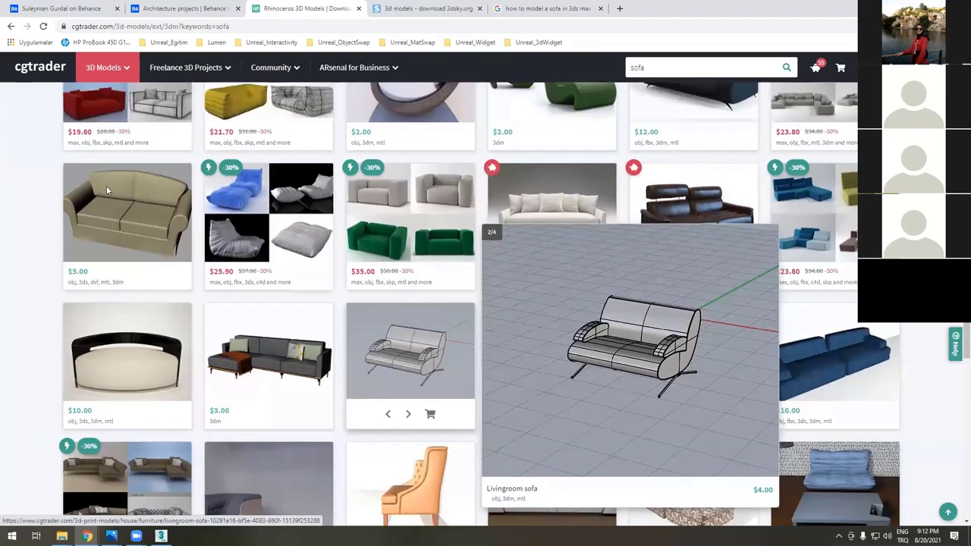
pyautogui.scroll(3, 110, 188)
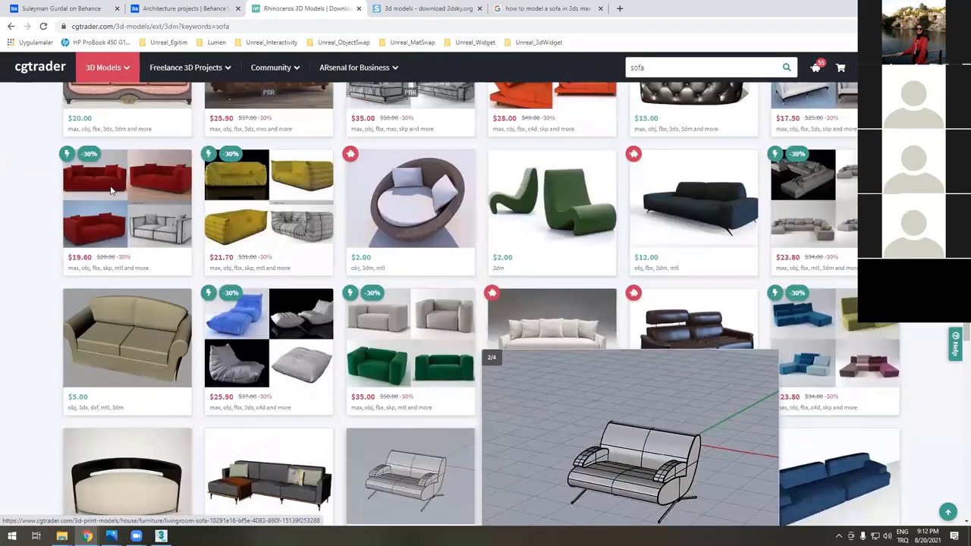
pyautogui.scroll(1, 110, 190)
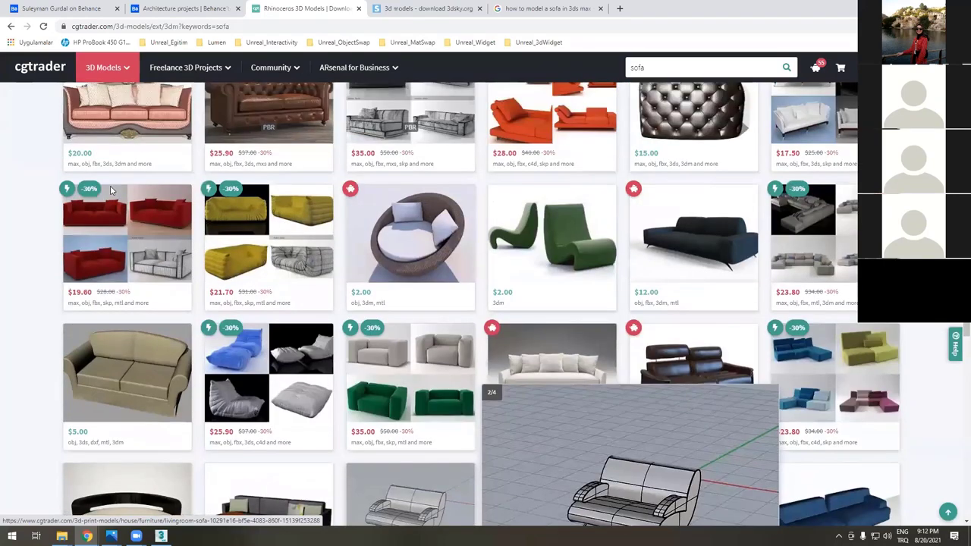
pyautogui.hotkey('ctrl', 'shift', 'Tab')
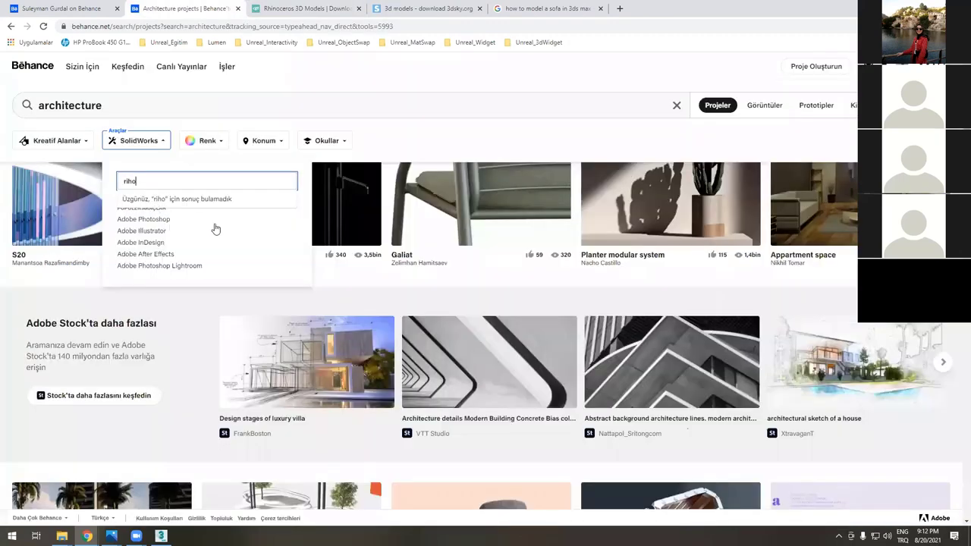
# - Filter the Behance architecture projects by the Rhinoceros 5.0 tool
pyautogui.press('BackSpace')
pyautogui.press('BackSpace')
pyautogui.press('BackSpace')
pyautogui.write('hino')
pyautogui.click(234, 249)
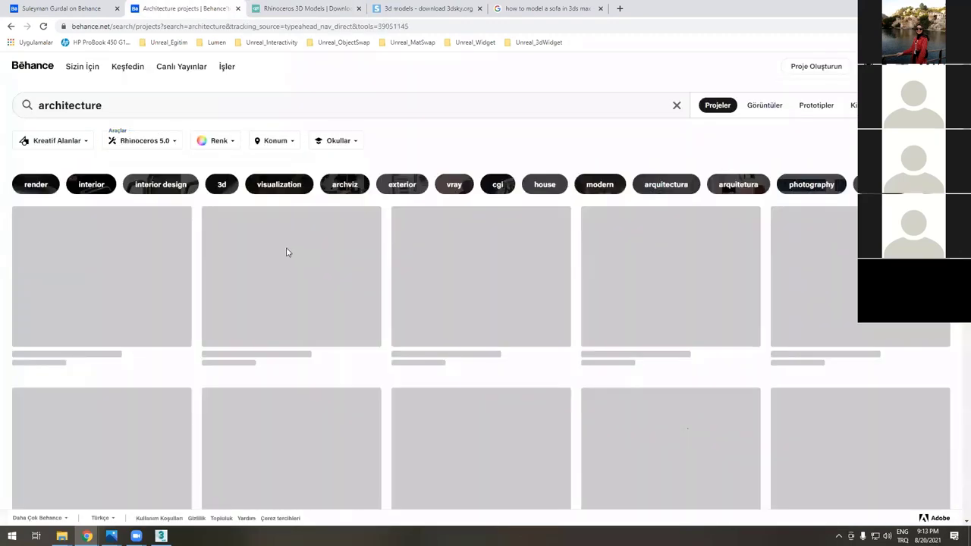
# - Scroll down to the iCampus, HVLV Pub & Club and Iconic Mosque projects
pyautogui.scroll(-2, 326, 288)
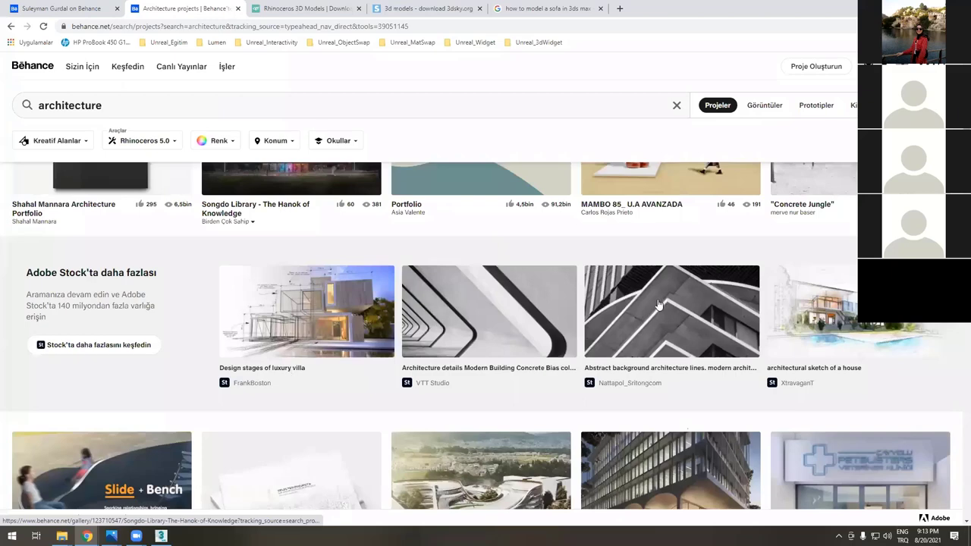
pyautogui.scroll(-5, 665, 302)
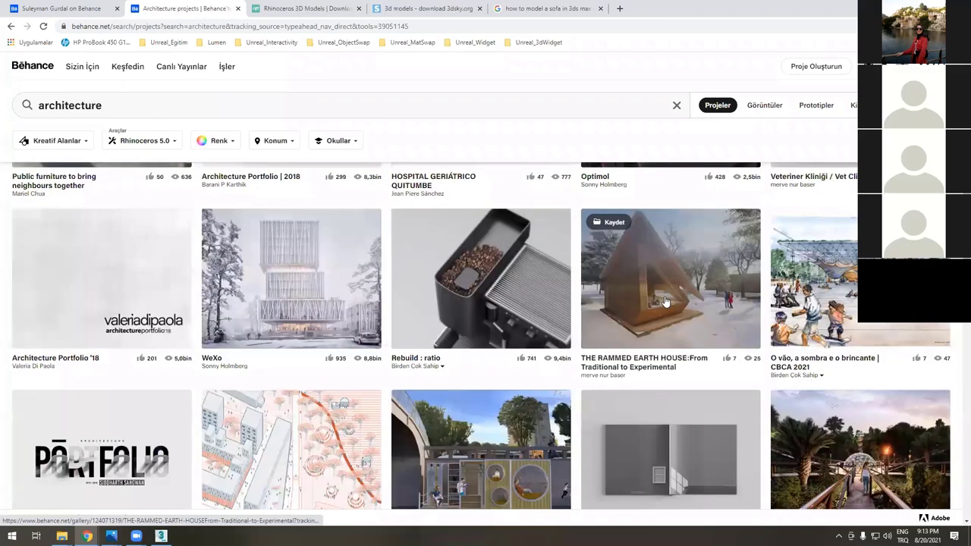
pyautogui.scroll(-3, 599, 324)
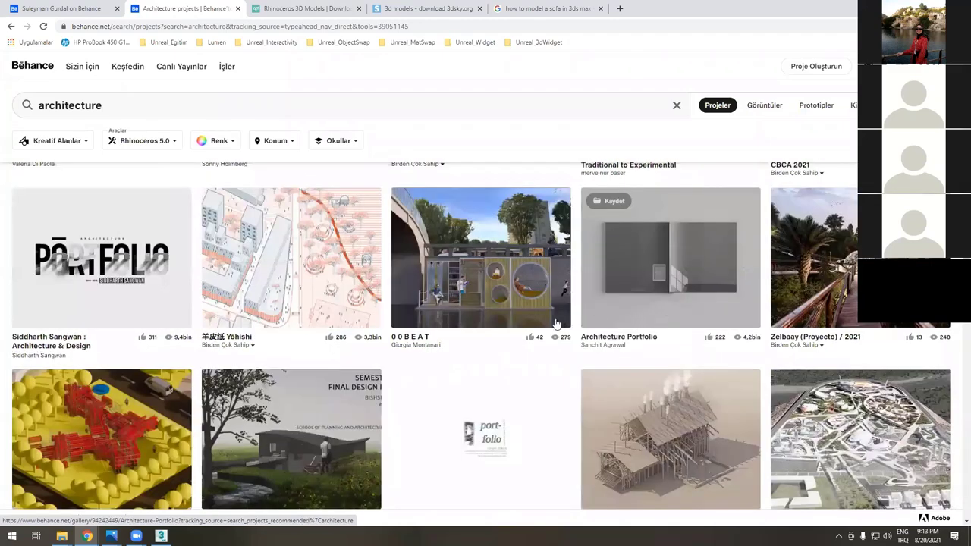
pyautogui.scroll(-3, 520, 311)
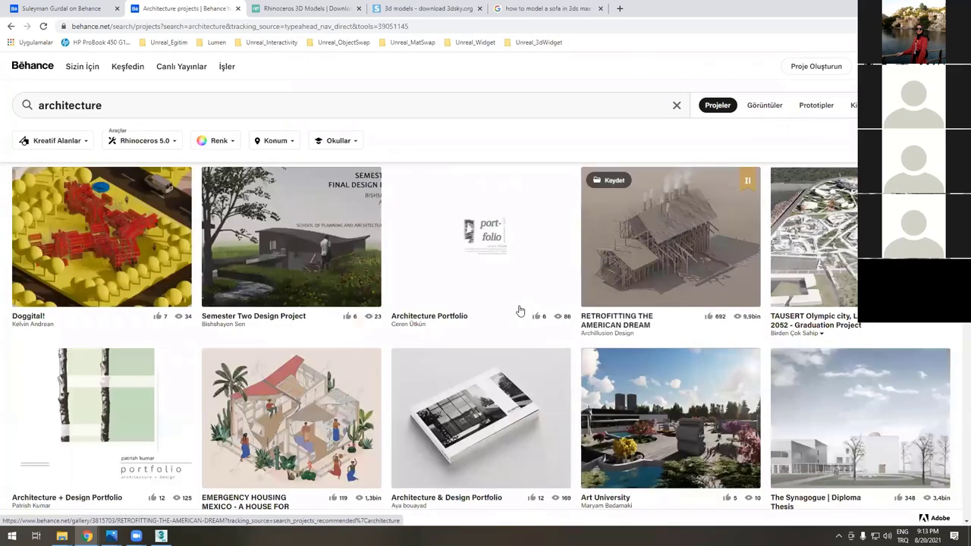
pyautogui.scroll(-1, 519, 311)
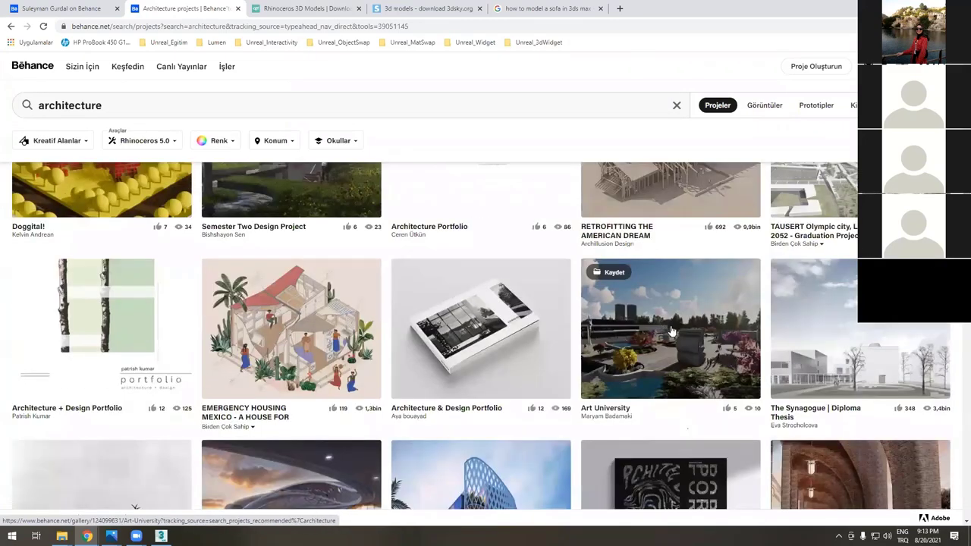
pyautogui.scroll(-4, 641, 334)
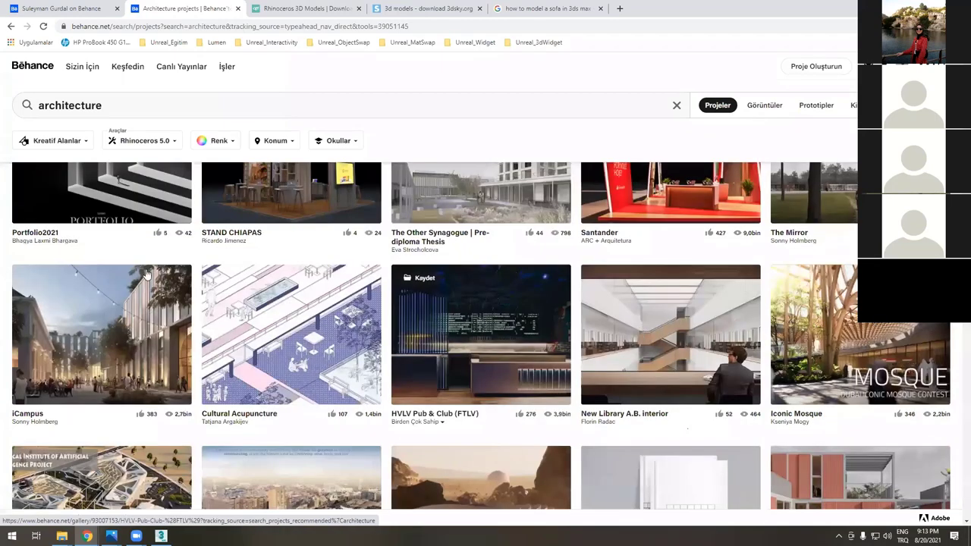
pyautogui.scroll(-3, 803, 270)
pyautogui.click(91, 250)
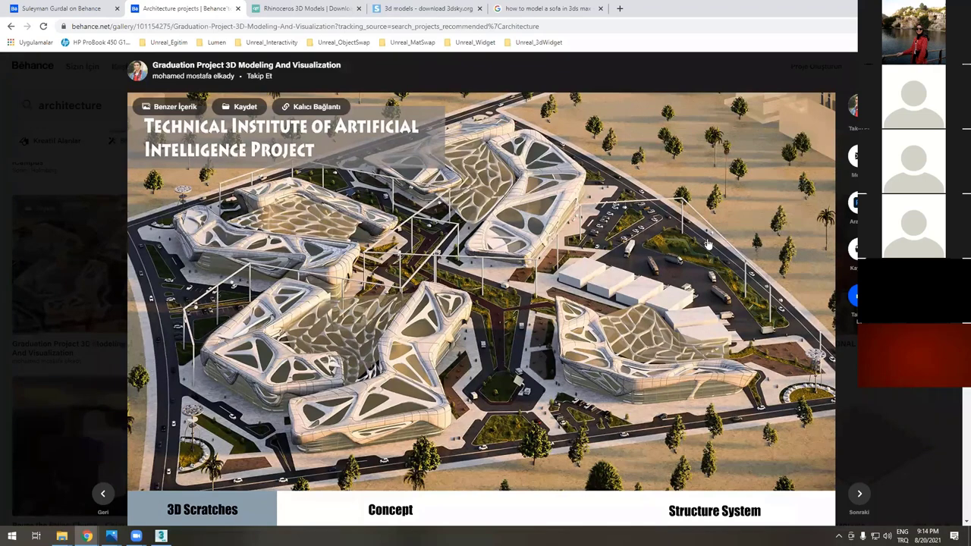
pyautogui.press('Escape')
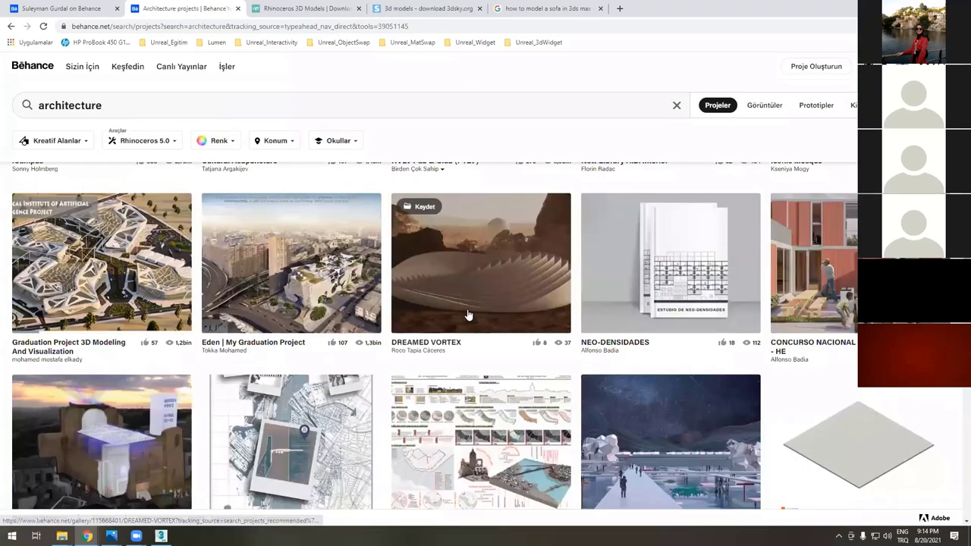
pyautogui.scroll(-5, 500, 363)
pyautogui.scroll(3, 429, 366)
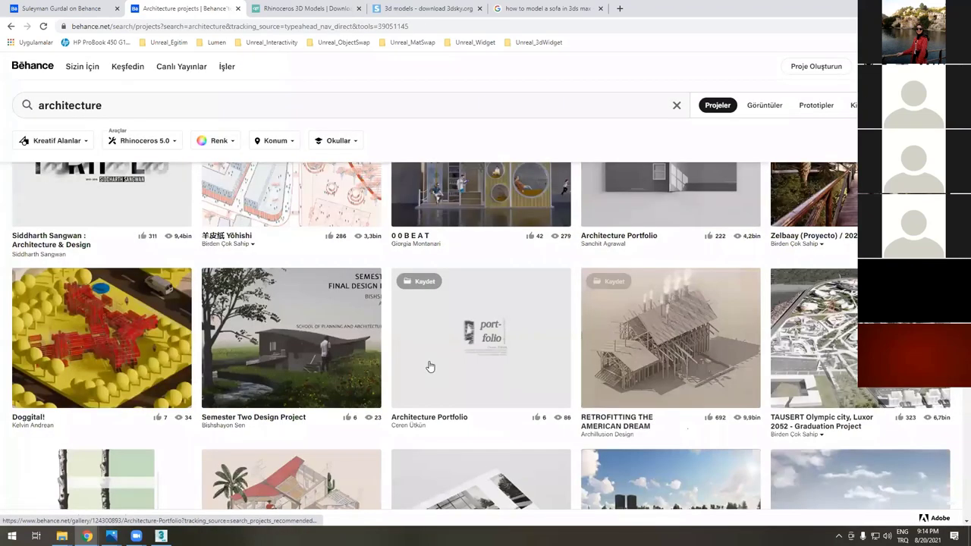
pyautogui.scroll(1, 429, 367)
pyautogui.scroll(1, 477, 379)
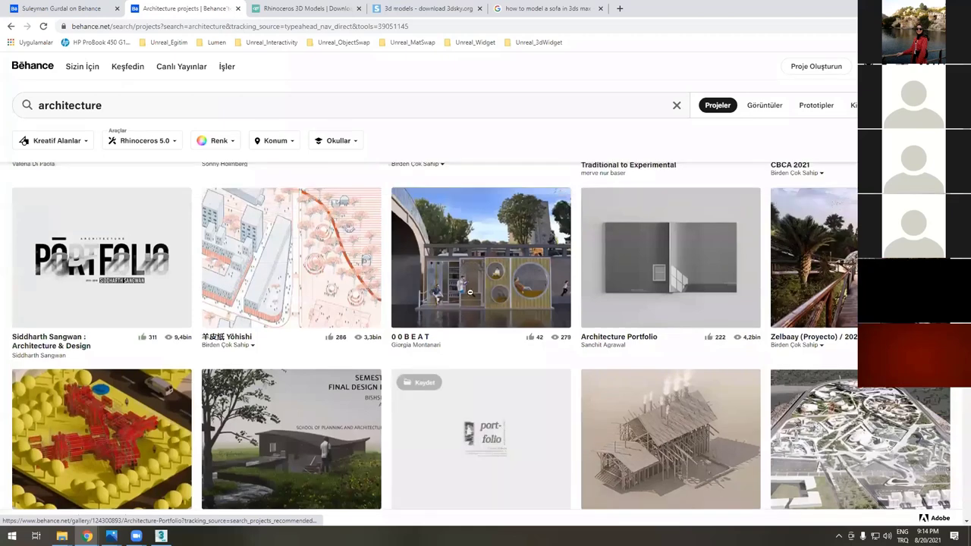
pyautogui.click(481, 257)
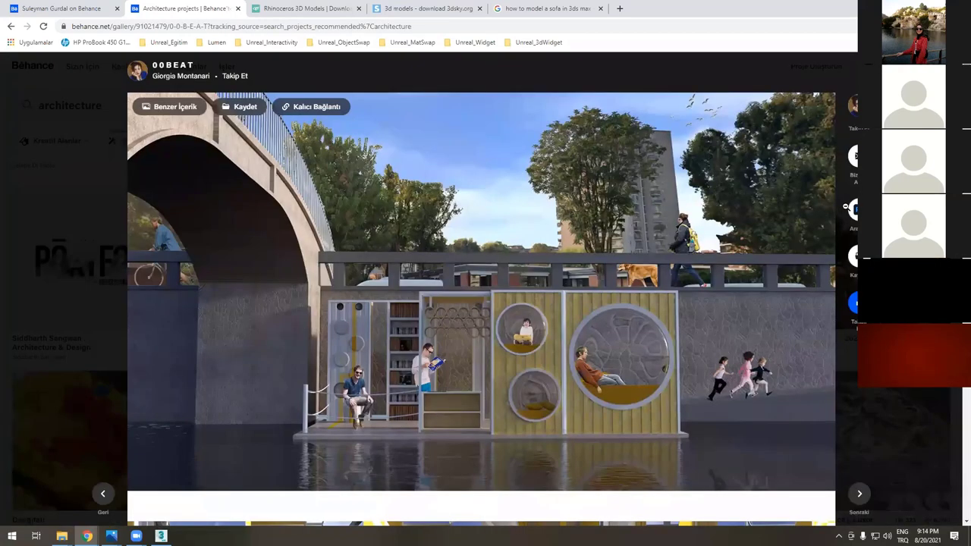
pyautogui.moveTo(850, 206)
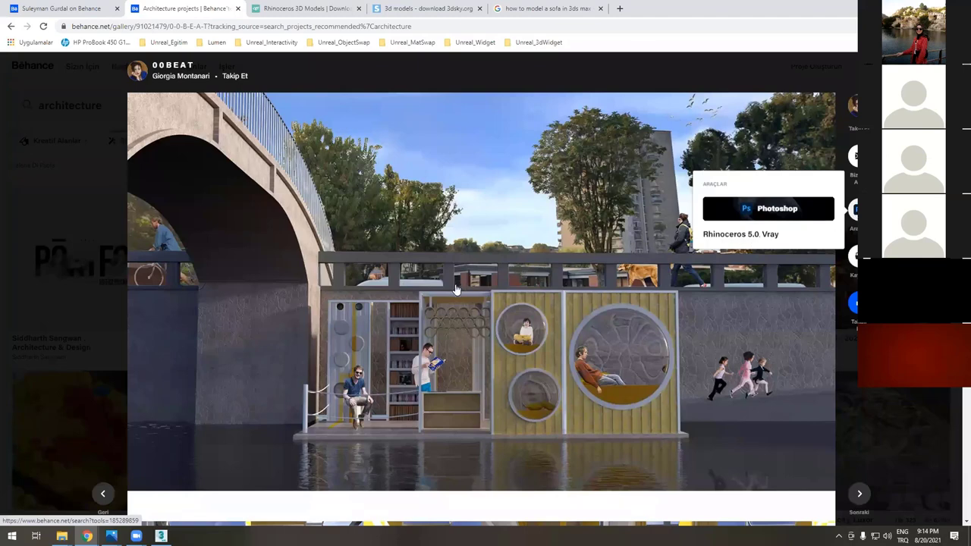
pyautogui.press('Escape')
pyautogui.scroll(-1, 373, 283)
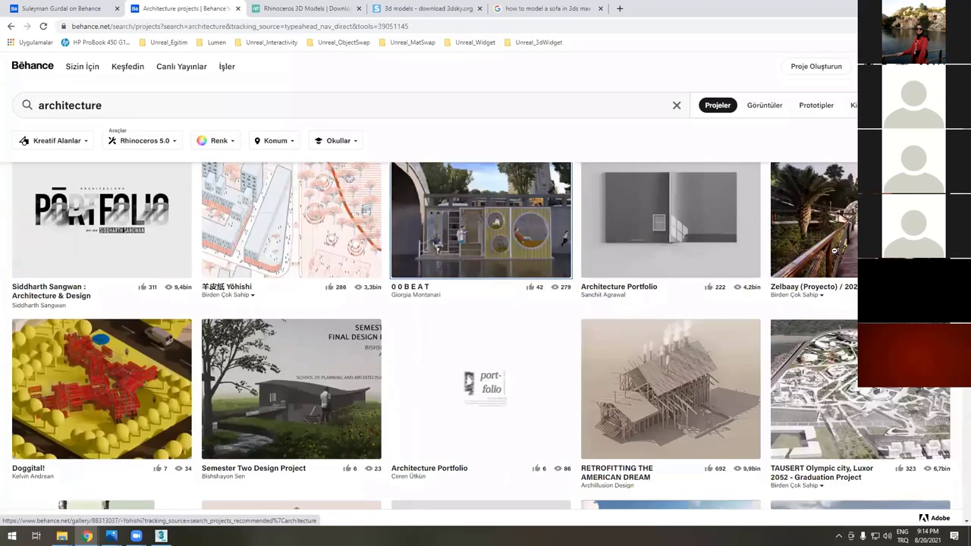
pyautogui.click(805, 268)
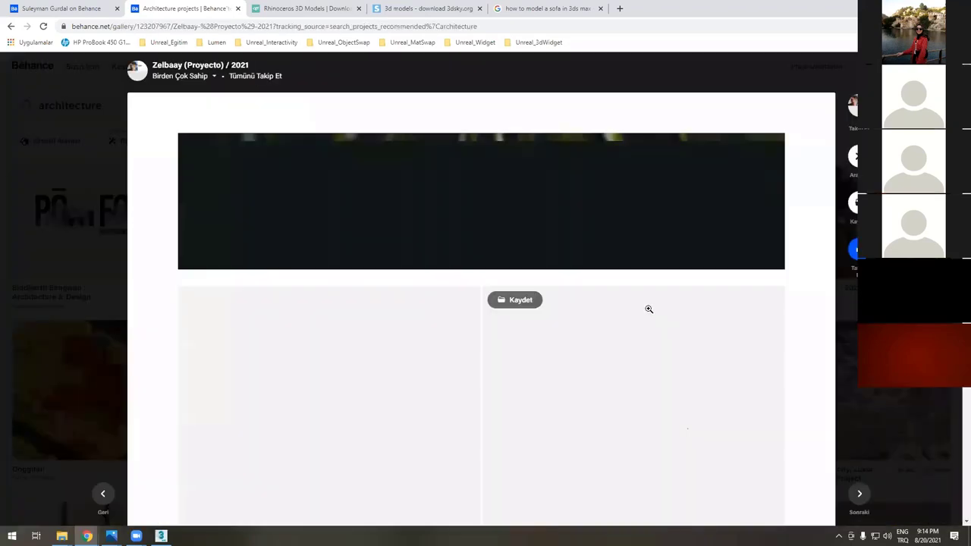
pyautogui.scroll(-3, 648, 309)
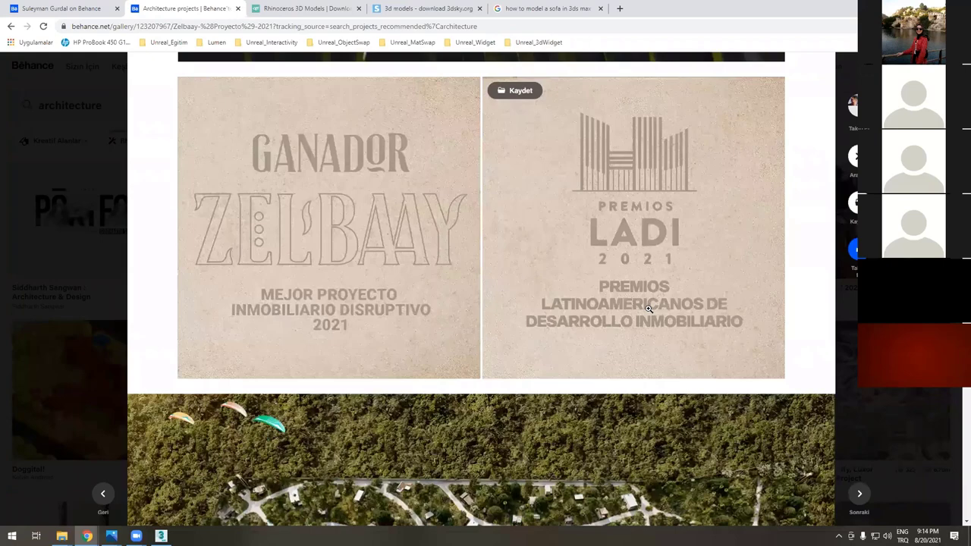
pyautogui.scroll(-5, 481, 288)
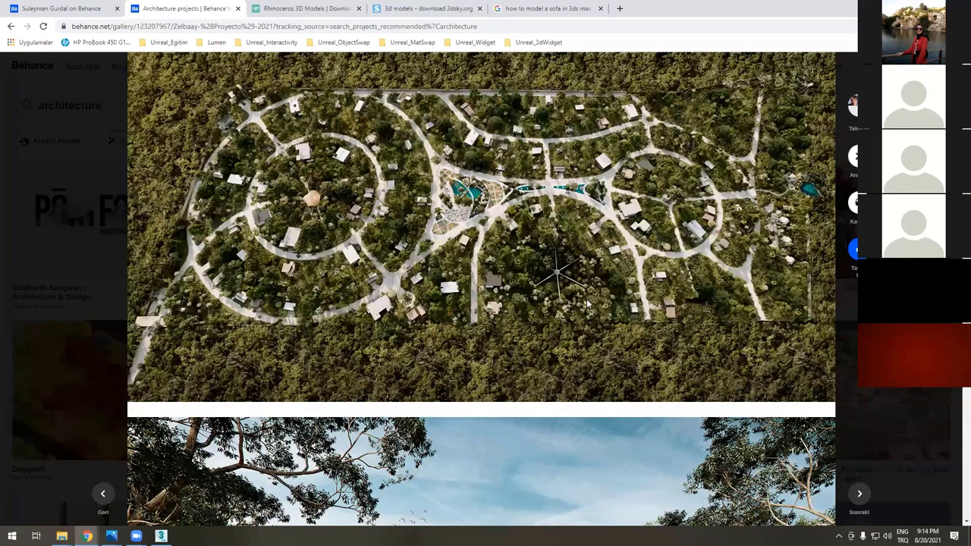
pyautogui.scroll(-5, 588, 304)
pyautogui.press('Escape')
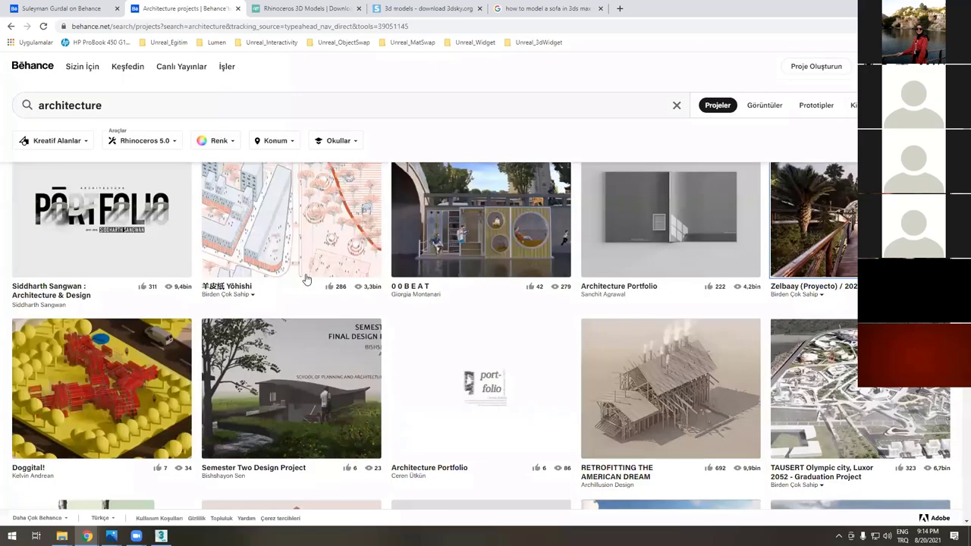
pyautogui.scroll(-5, 796, 273)
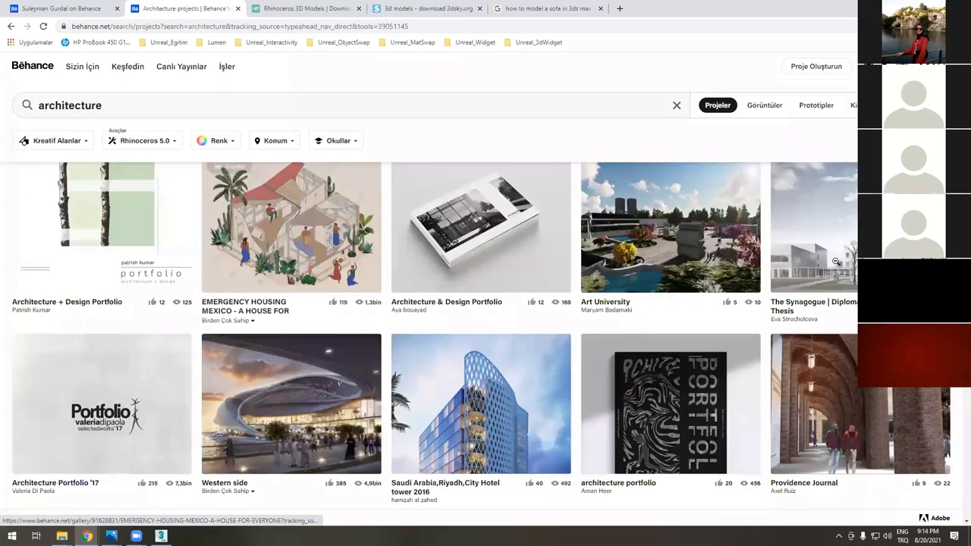
pyautogui.scroll(-3, 834, 262)
# - Open the Saudi Arabia, Riyadh, City Hotel tower 2016 project and scroll through its renders
pyautogui.click(720, 284)
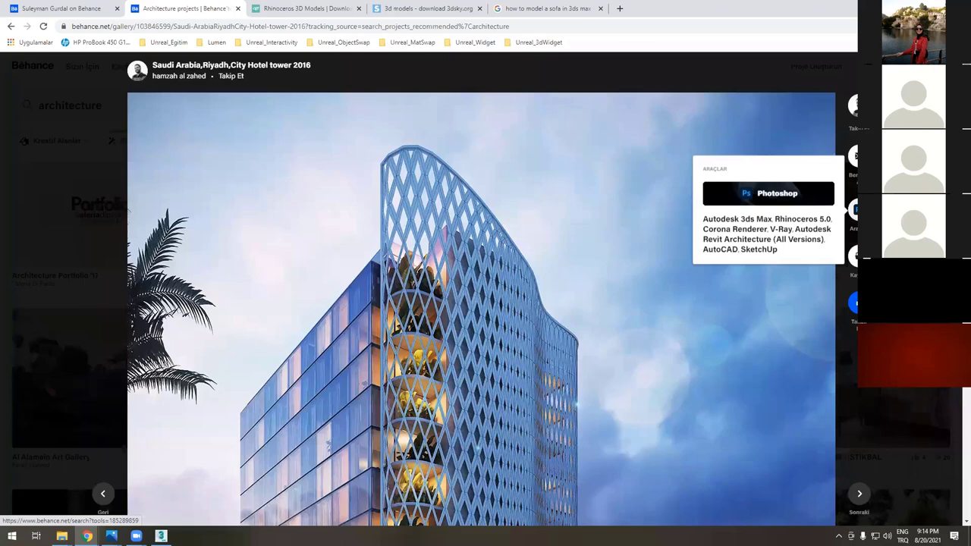
pyautogui.scroll(-2, 545, 326)
pyautogui.scroll(-1, 500, 326)
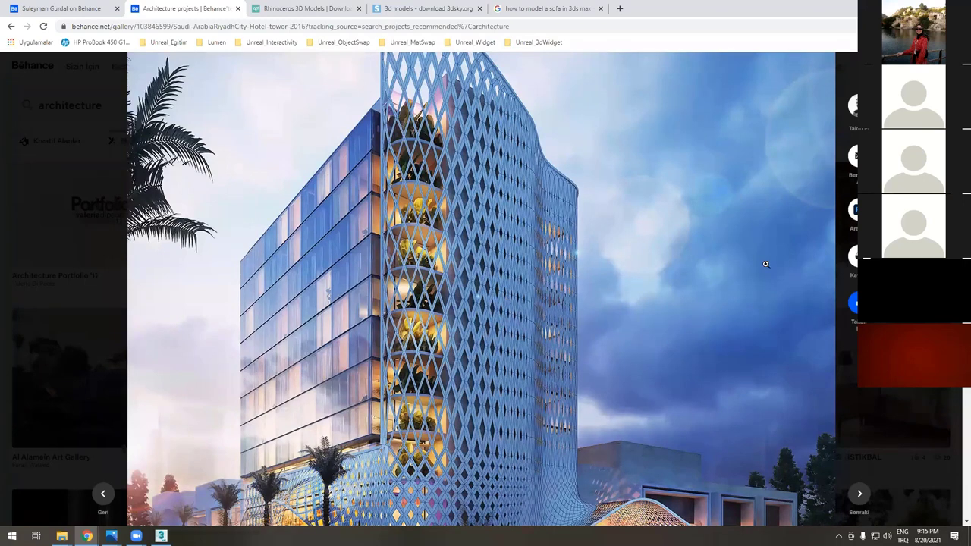
# - Close the hotel tower project, scroll the architecture results, then switch to the CGTrader tab
pyautogui.moveTo(854, 209)
pyautogui.press('Escape')
pyautogui.scroll(-2, 220, 474)
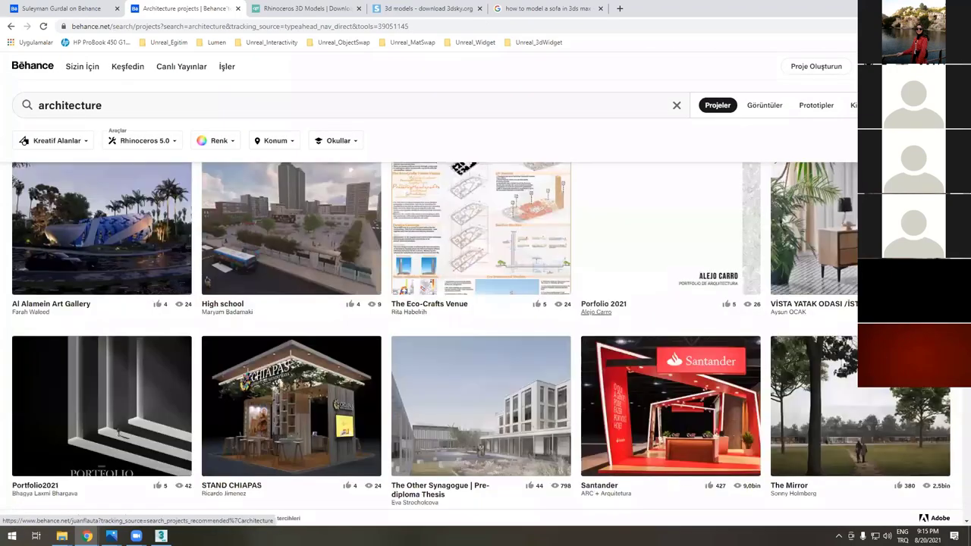
pyautogui.scroll(-3, 150, 487)
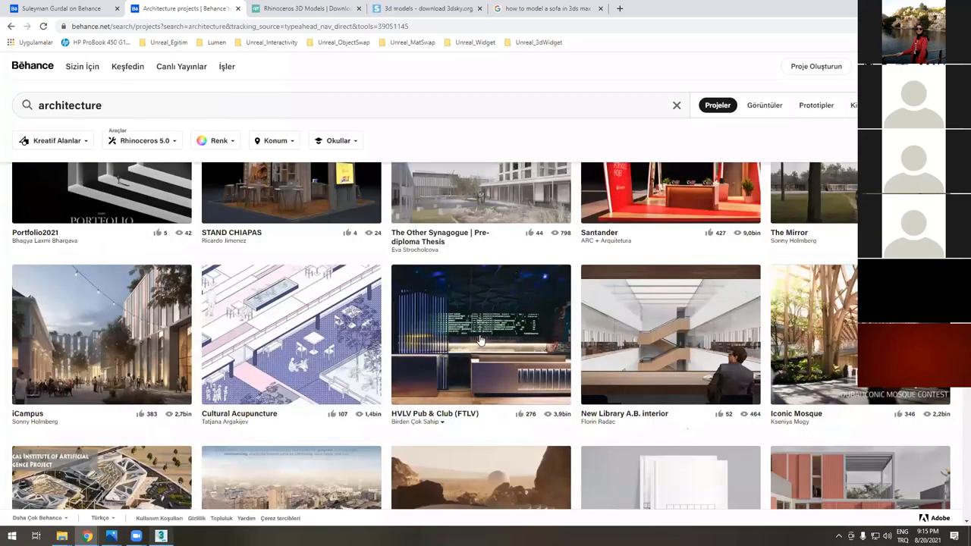
pyautogui.scroll(1, 529, 349)
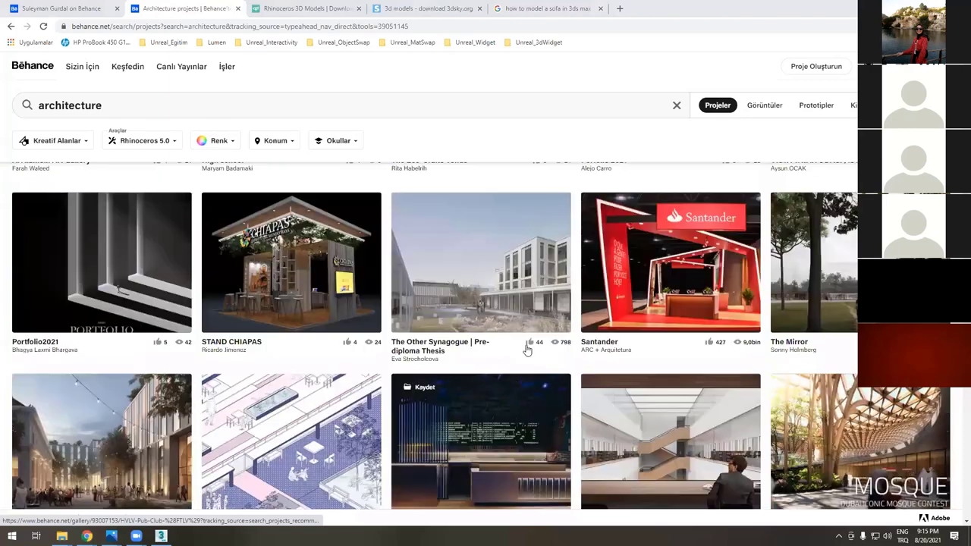
pyautogui.scroll(2, 529, 349)
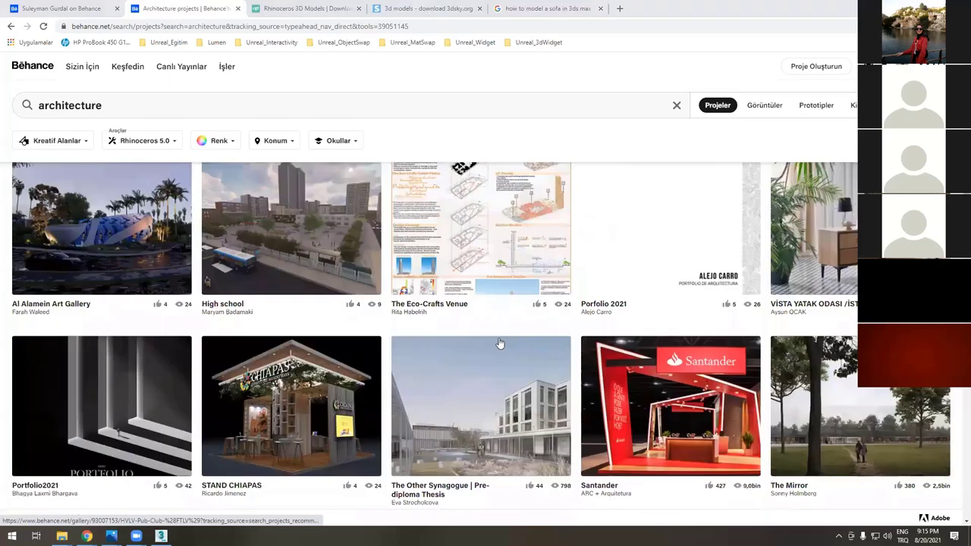
pyautogui.scroll(1, 513, 320)
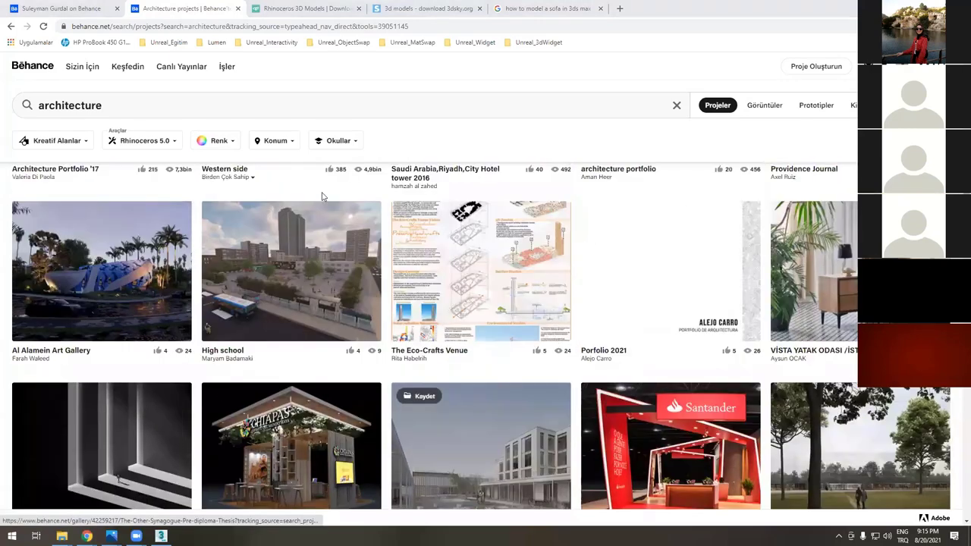
pyautogui.scroll(1, 321, 196)
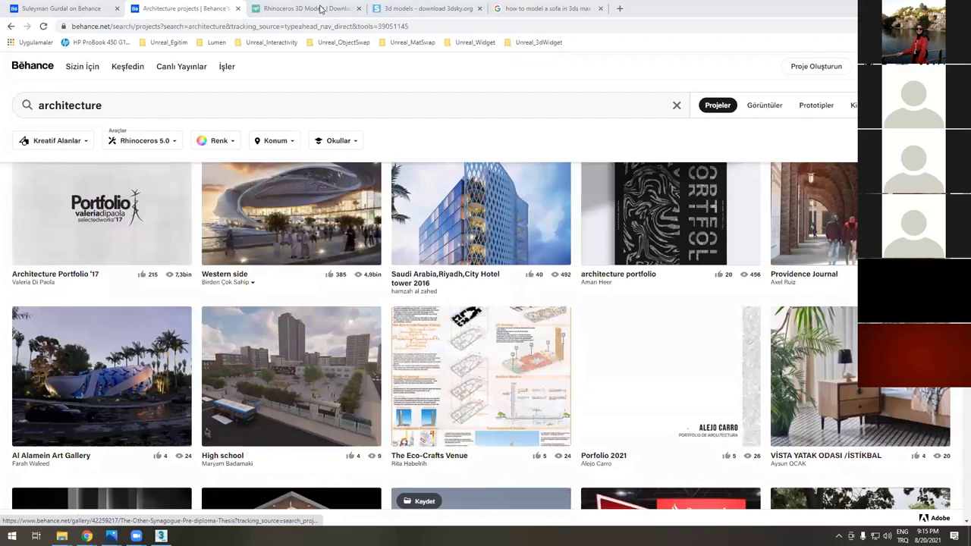
pyautogui.scroll(-1, 457, 269)
pyautogui.scroll(2, 395, 285)
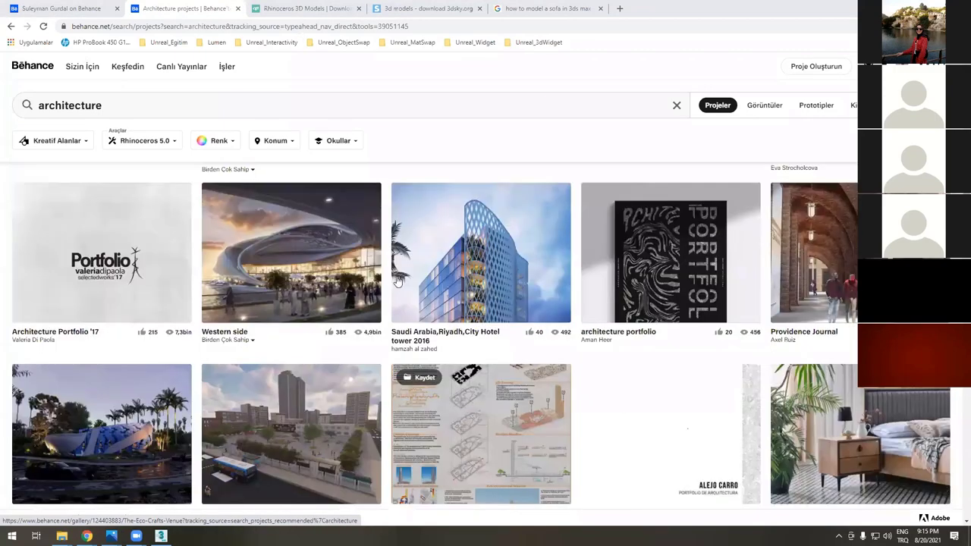
pyautogui.hotkey('ctrl', 'Tab')
# - Browse the CGTrader Rhino 3dm sofa results to reach the $25.90 Ettore Modular Sofa model
pyautogui.moveTo(402, 290)
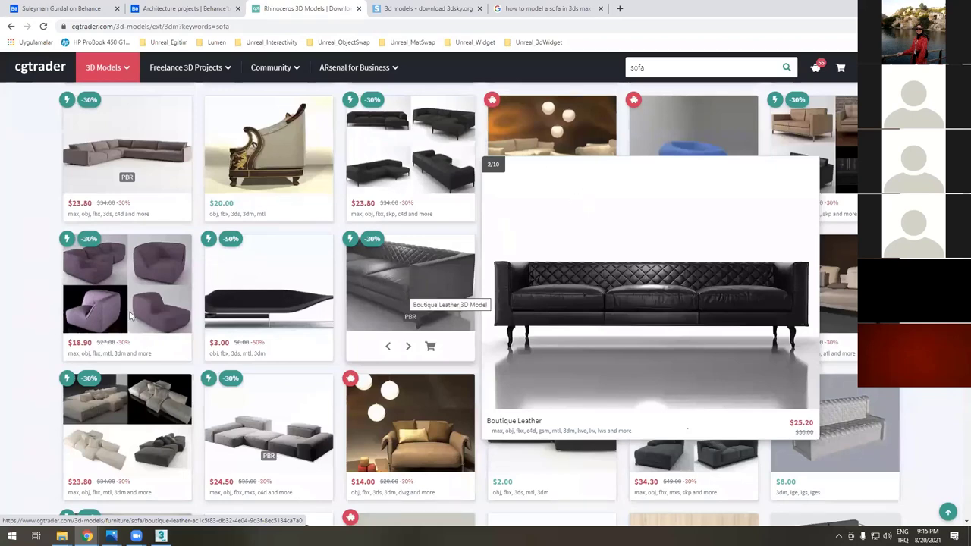
pyautogui.scroll(5, 133, 316)
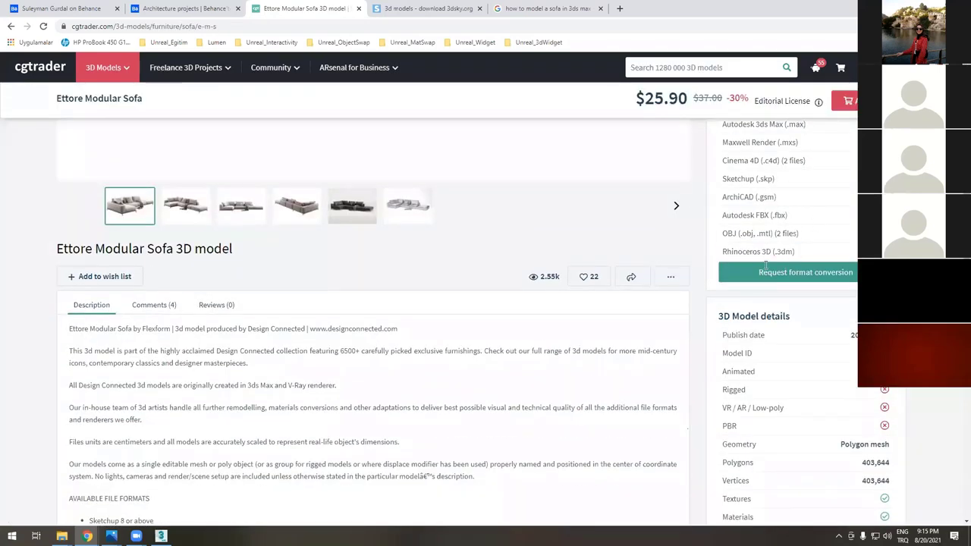
pyautogui.scroll(2, 726, 353)
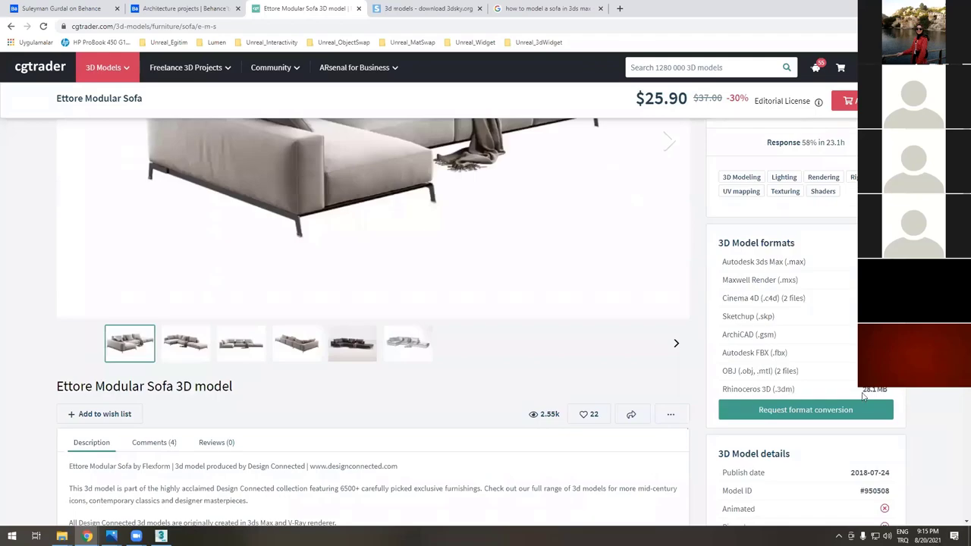
pyautogui.scroll(2, 332, 284)
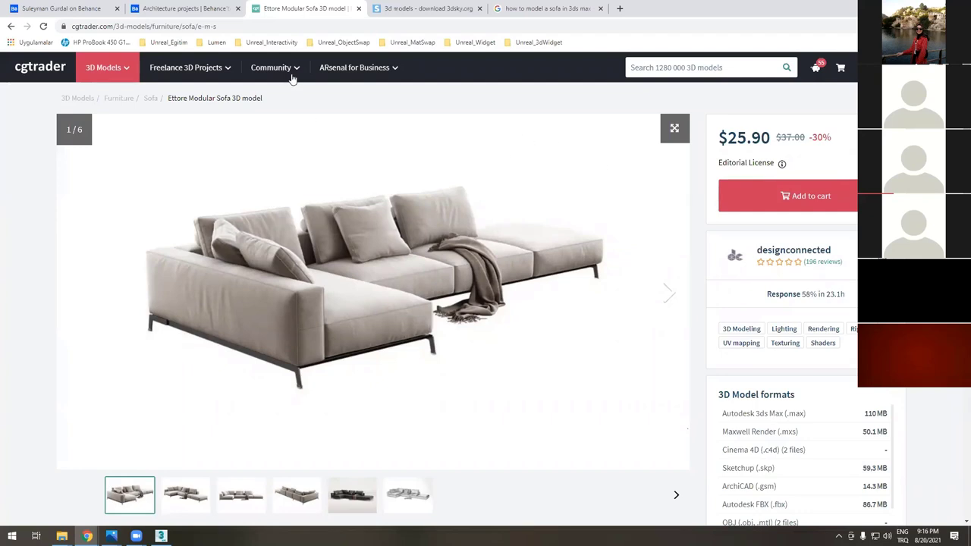
# - Close the Ettore Modular Sofa, 3dsky and Google tabs, then scroll the Behance architecture results
pyautogui.middleClick(322, 19)
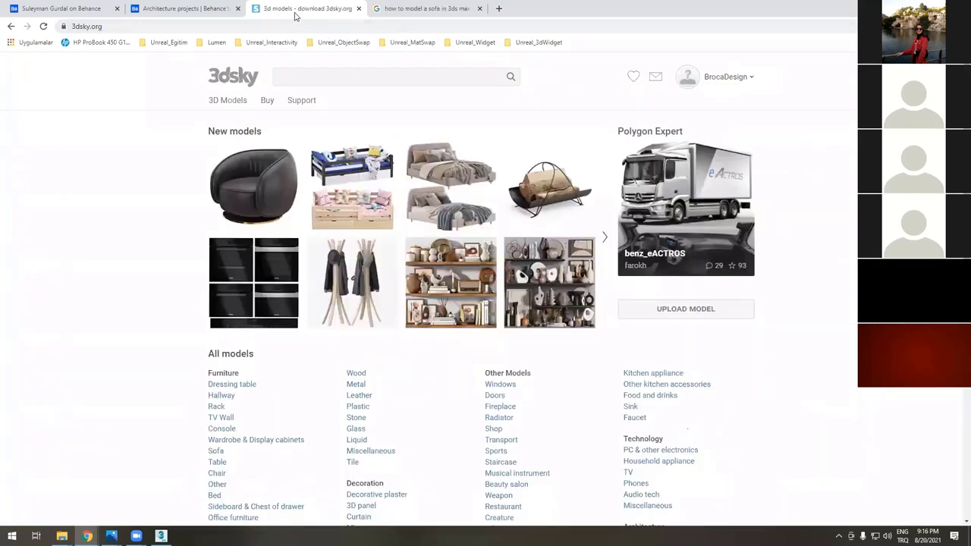
pyautogui.middleClick(295, 16)
pyautogui.middleClick(306, 16)
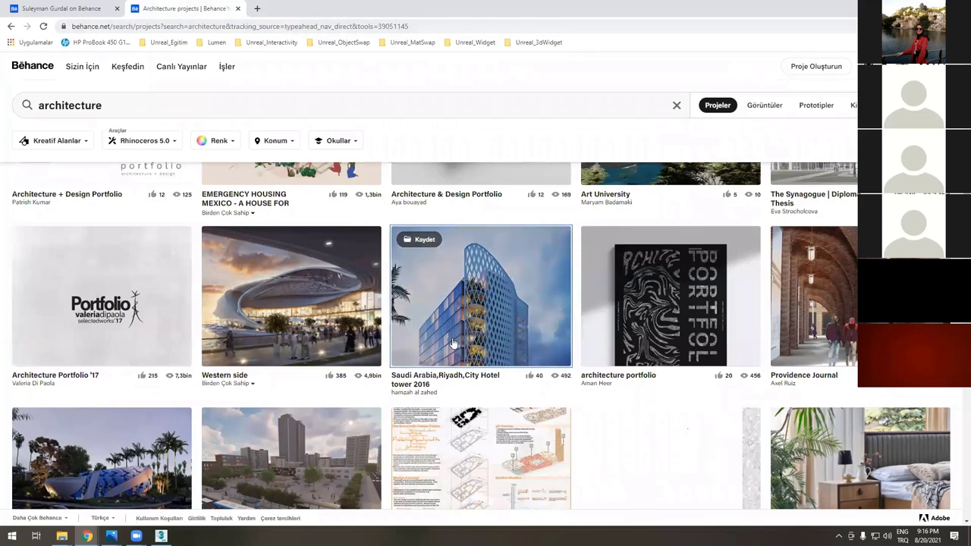
pyautogui.scroll(-1, 423, 288)
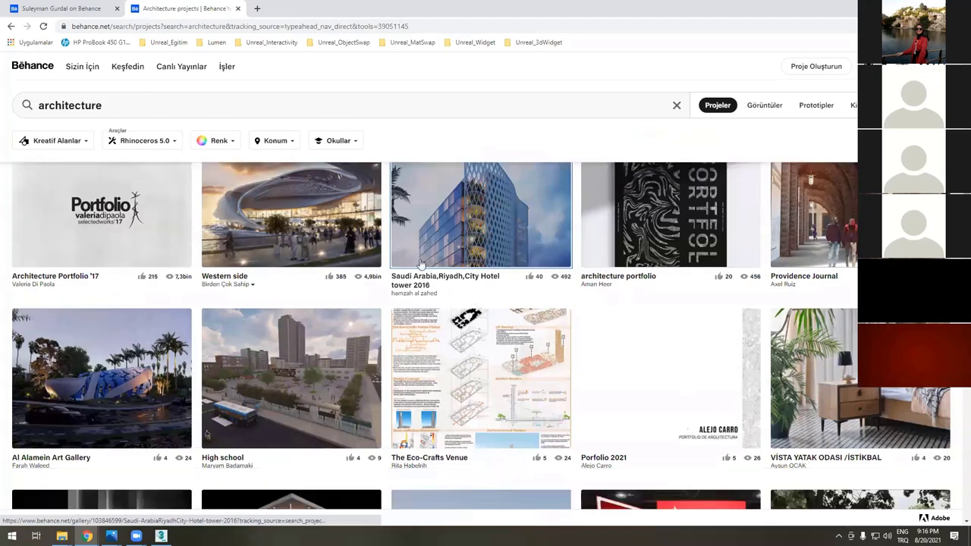
pyautogui.scroll(1, 271, 87)
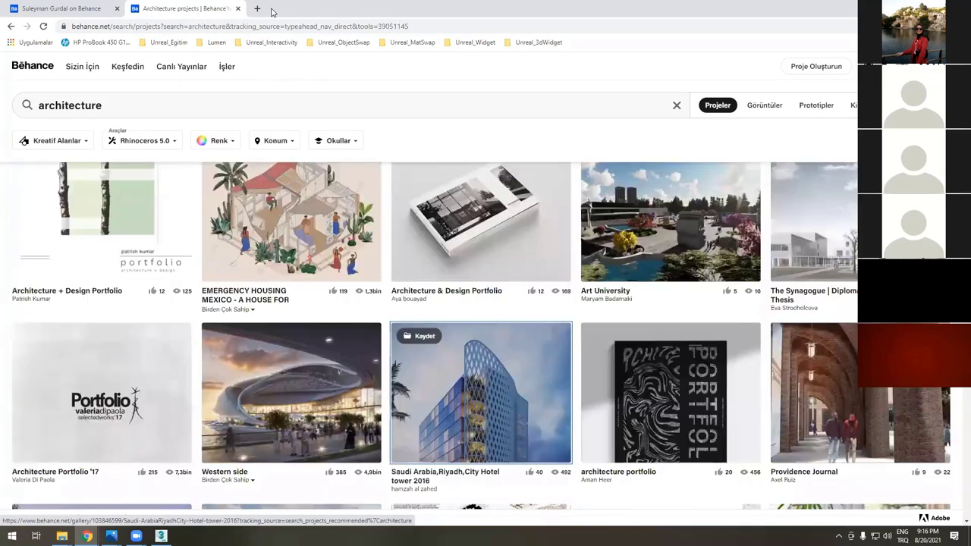
pyautogui.scroll(1, 696, 76)
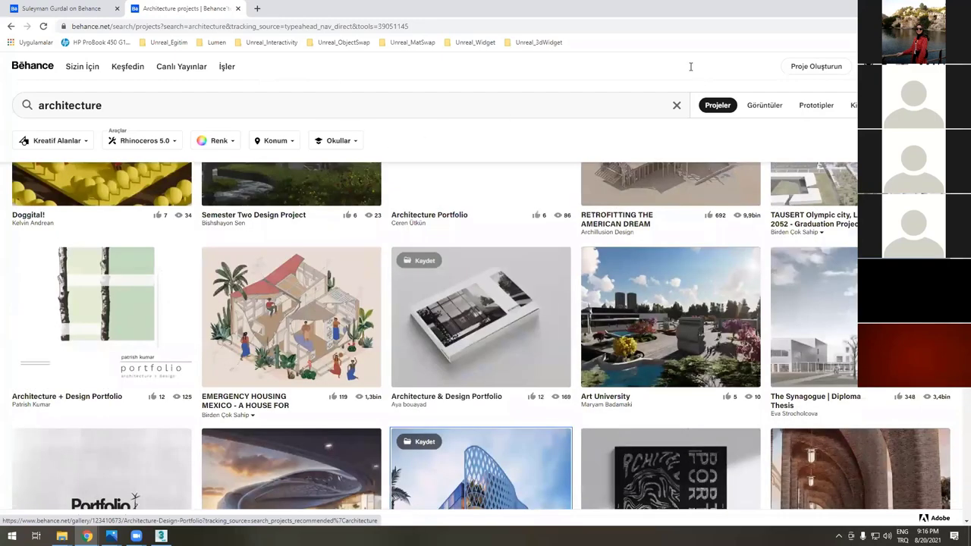
# - Scroll through the CGTrader 'sofa' results, previewing model cards priced $3.00 to $40.00
pyautogui.scroll(1, 690, 66)
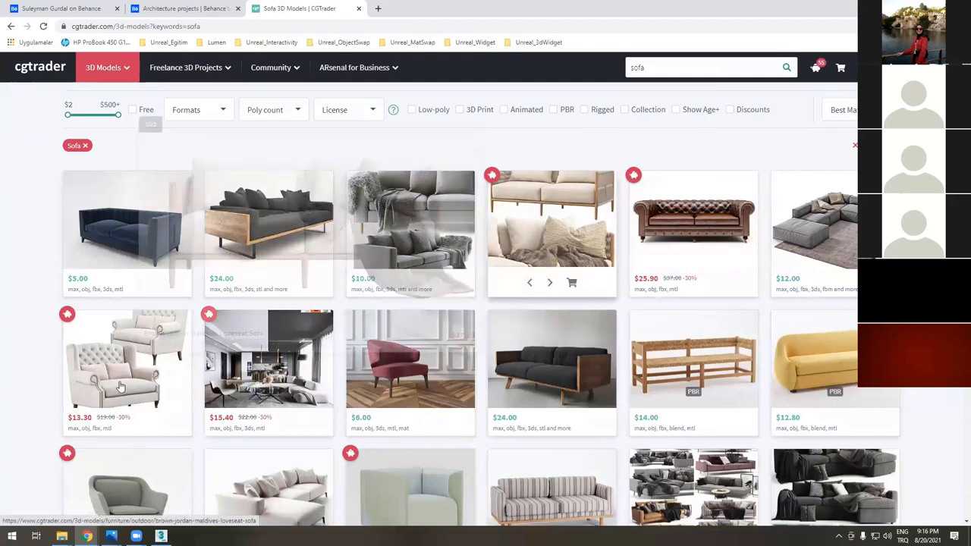
pyautogui.moveTo(118, 395)
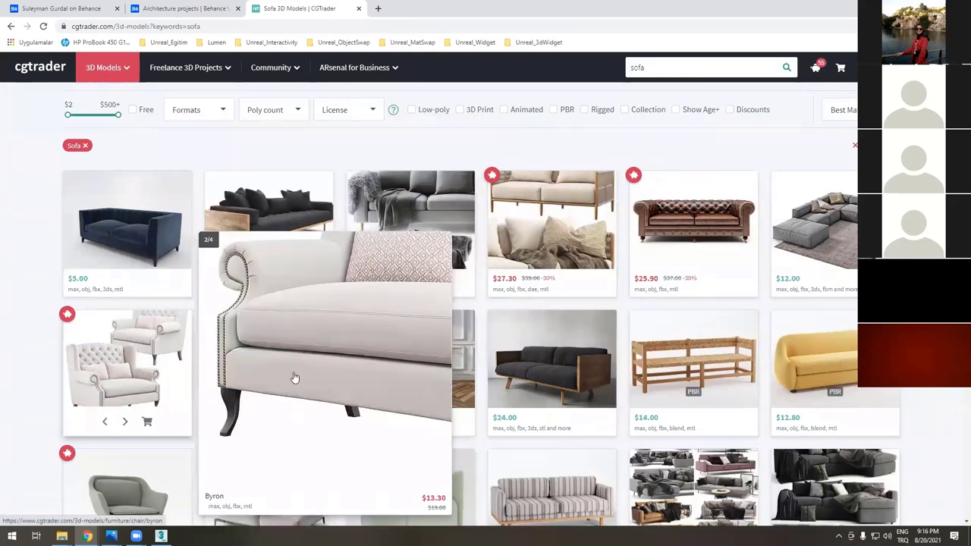
pyautogui.scroll(-1, 325, 293)
pyautogui.scroll(-3, 394, 213)
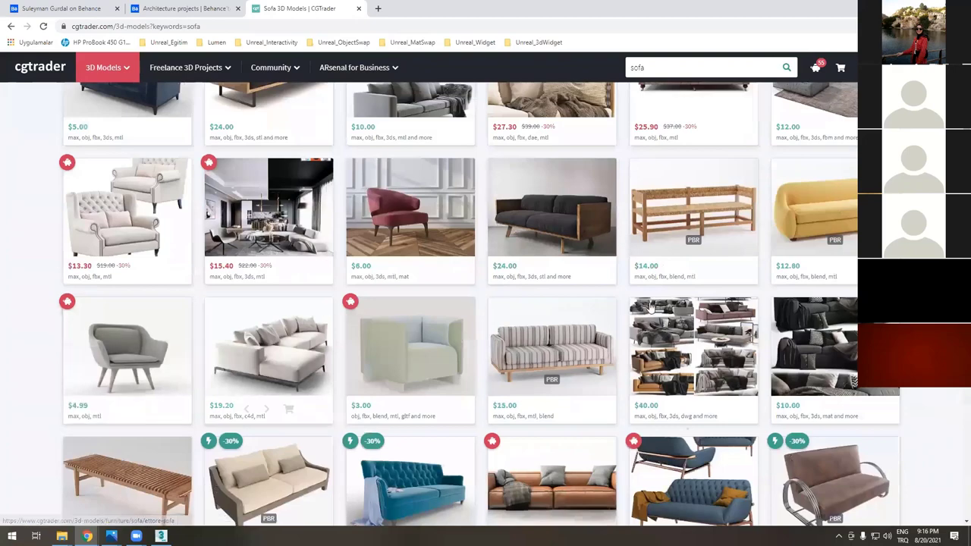
# - Open the red $6.00 Minotti-Armchair model and review its 3ds, OBJ and 3ds Max 2016 formats
pyautogui.click(396, 210)
pyautogui.scroll(-3, 144, 418)
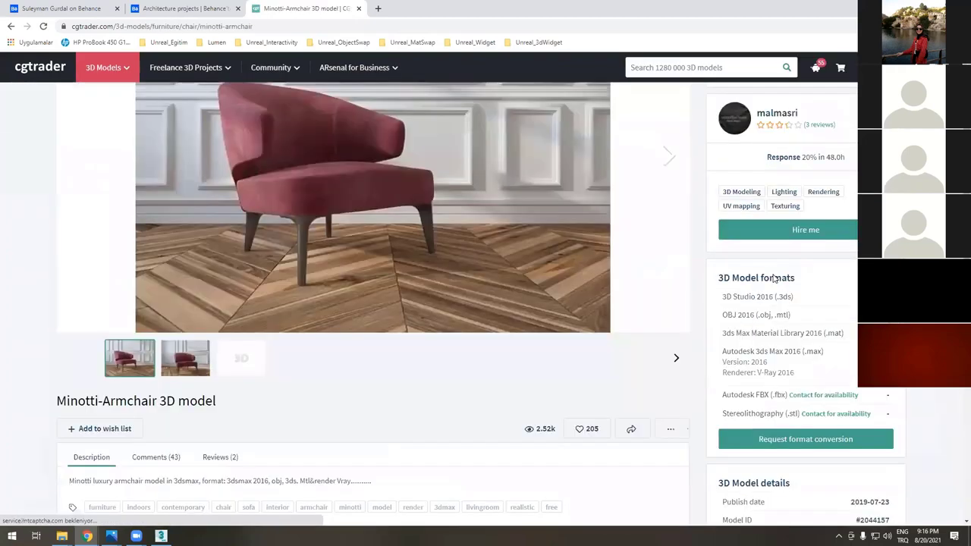
pyautogui.scroll(1, 152, 423)
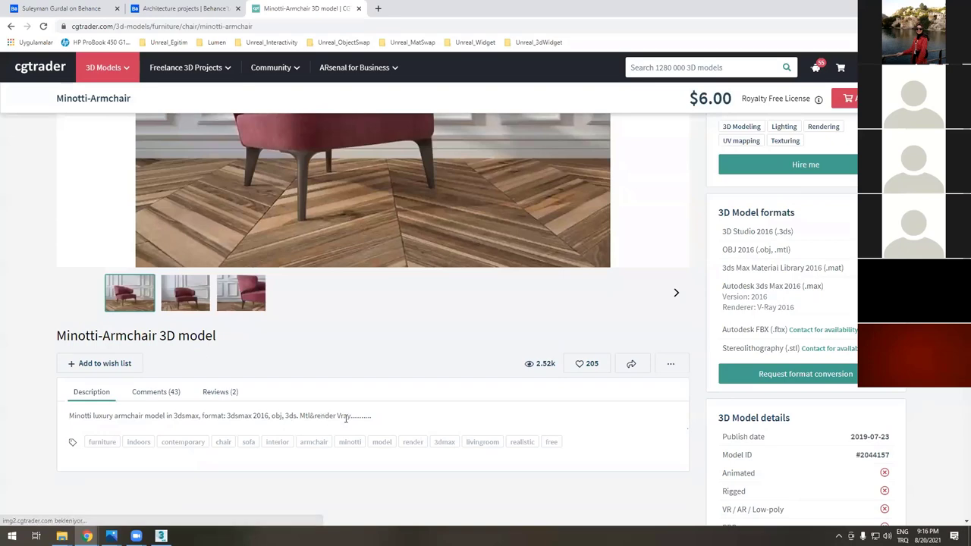
pyautogui.scroll(1, 356, 411)
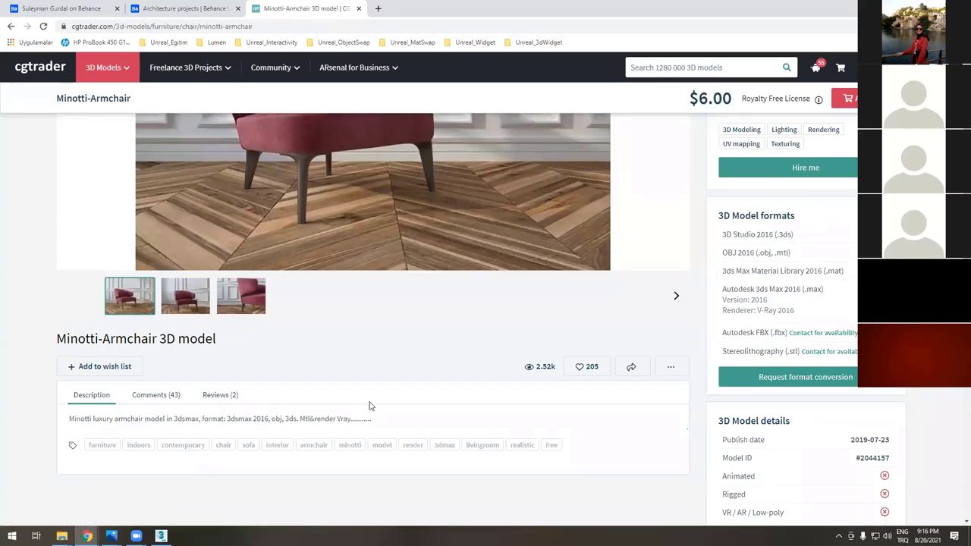
pyautogui.scroll(2, 274, 275)
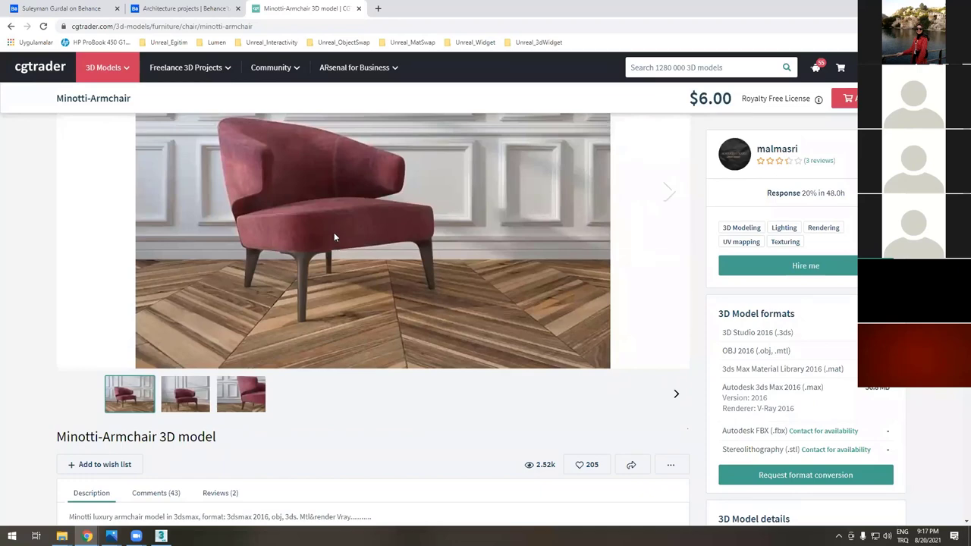
pyautogui.scroll(1, 333, 236)
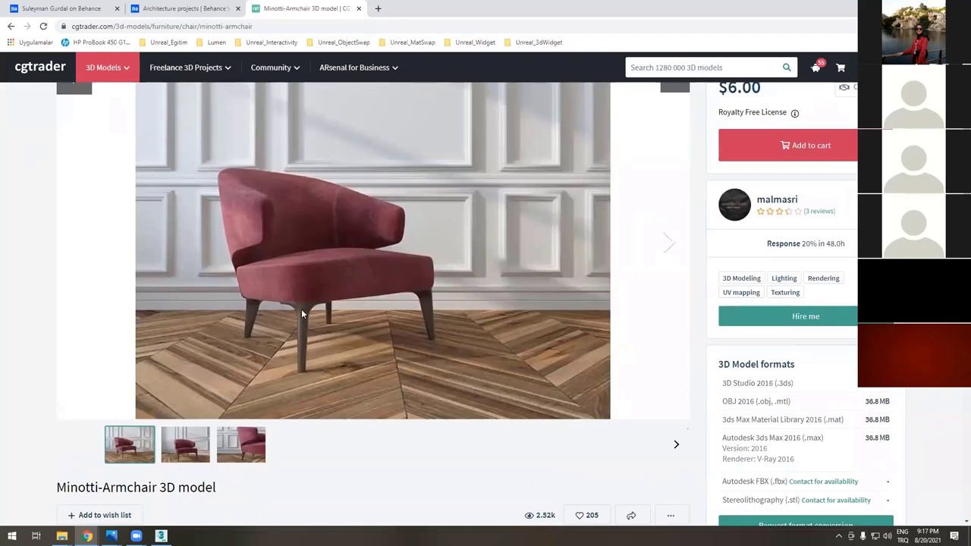
pyautogui.scroll(-3, 308, 320)
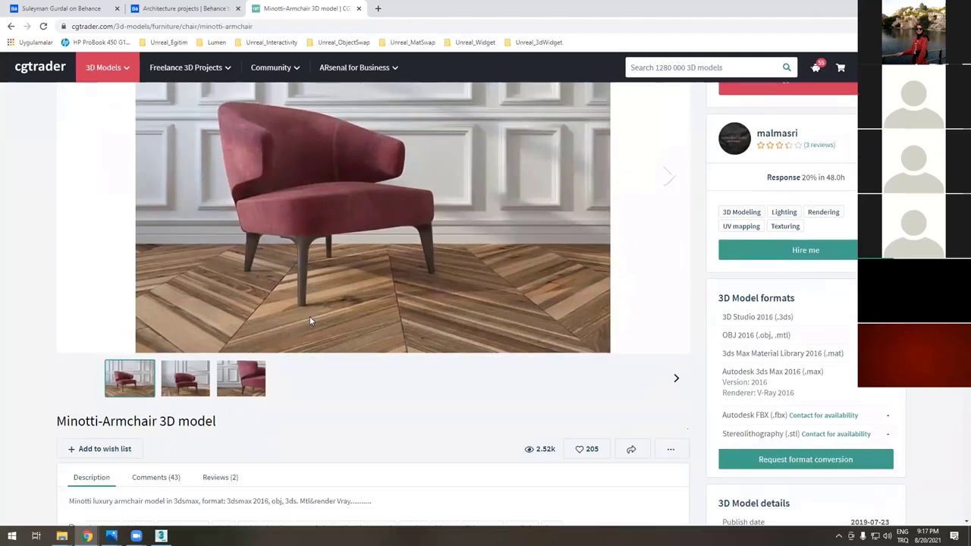
pyautogui.scroll(-3, 310, 320)
pyautogui.scroll(5, 329, 265)
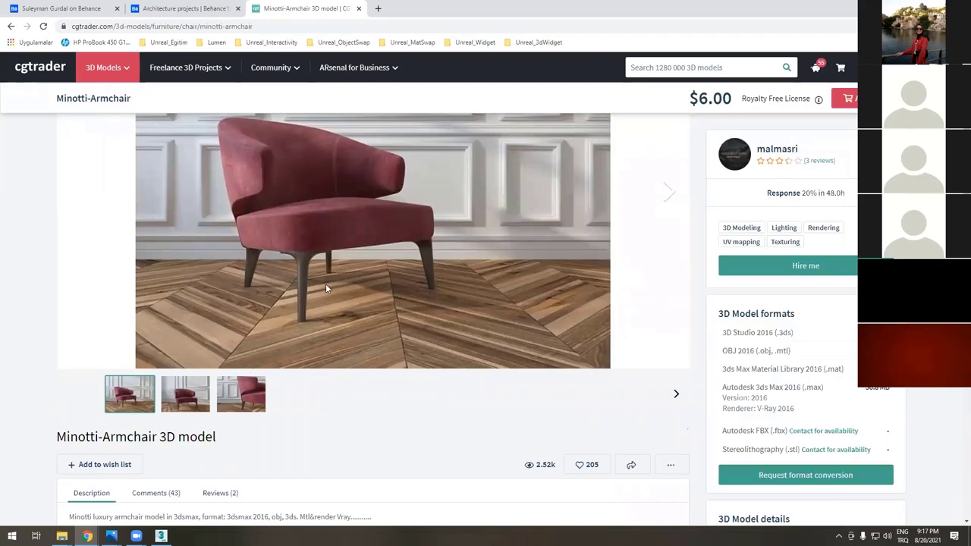
pyautogui.scroll(-2, 326, 288)
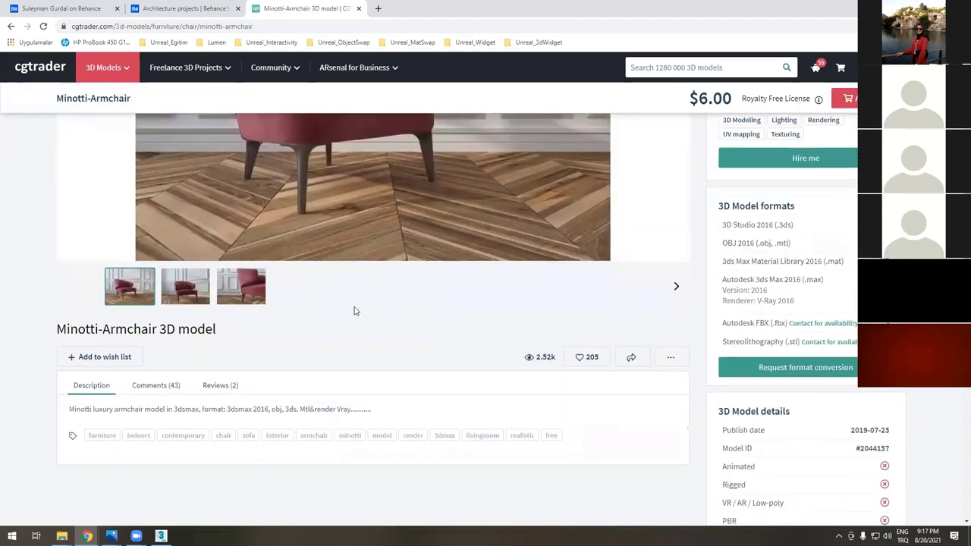
pyautogui.scroll(3, 354, 311)
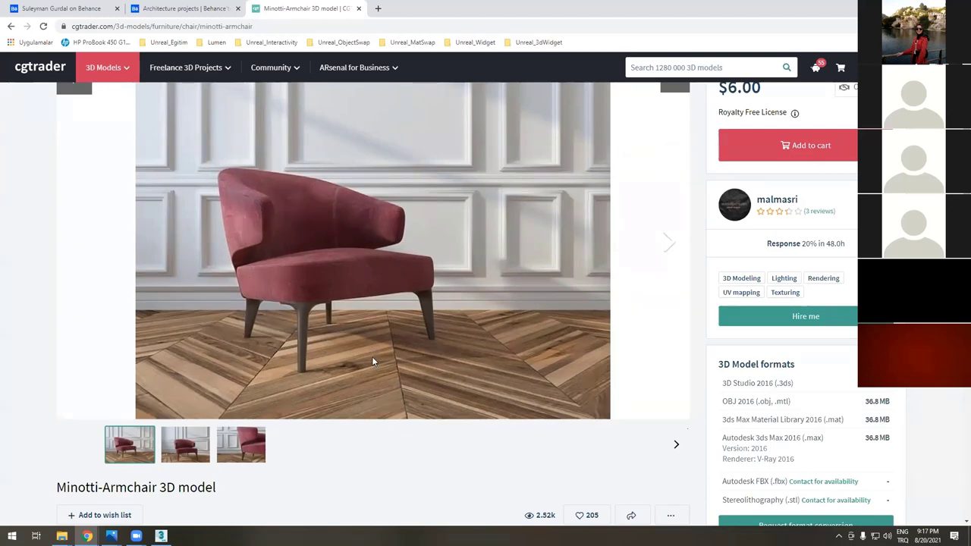
pyautogui.scroll(-3, 375, 356)
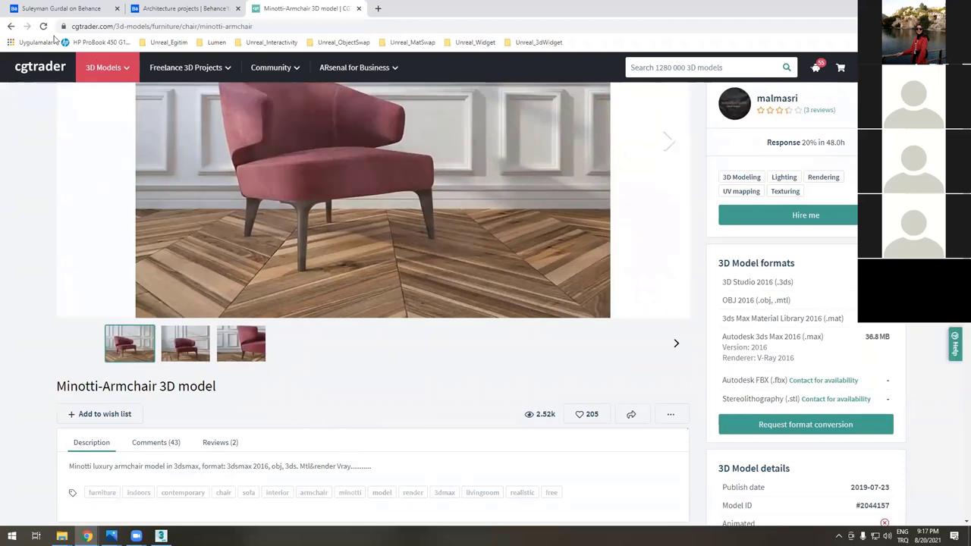
# - Go back to the sofa results, browse the $10.00 Sofa Indivi BoConcept page, then return to Behance
pyautogui.click(10, 28)
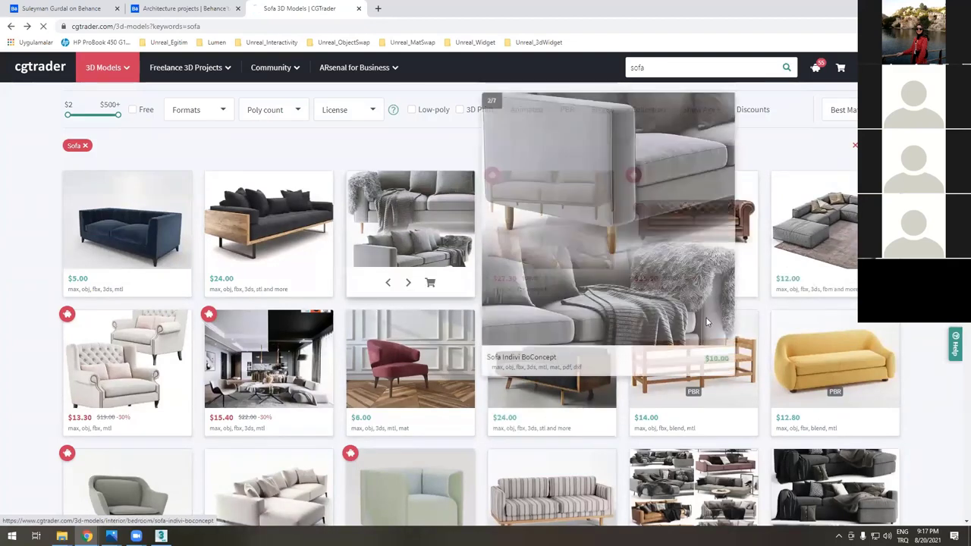
pyautogui.click(590, 358)
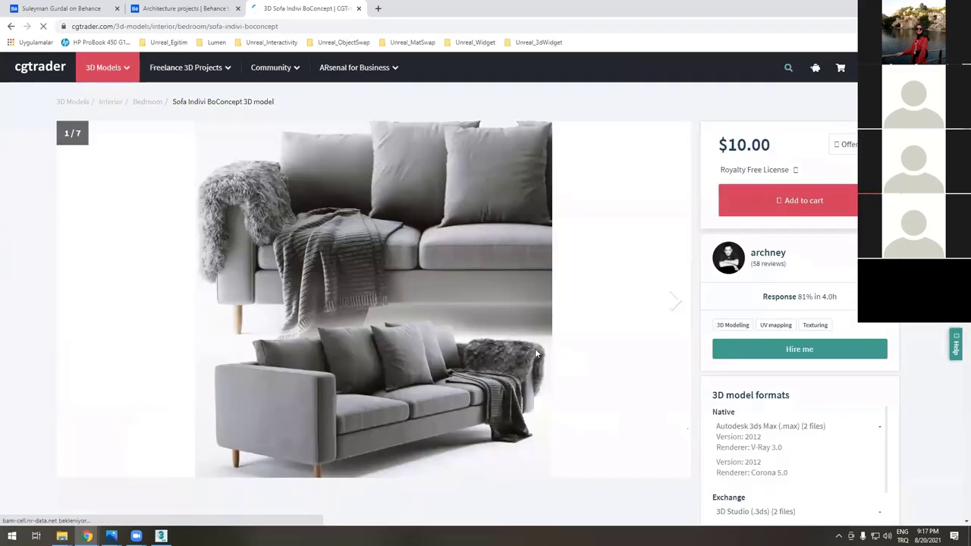
pyautogui.scroll(-2, 146, 410)
pyautogui.scroll(-3, 147, 410)
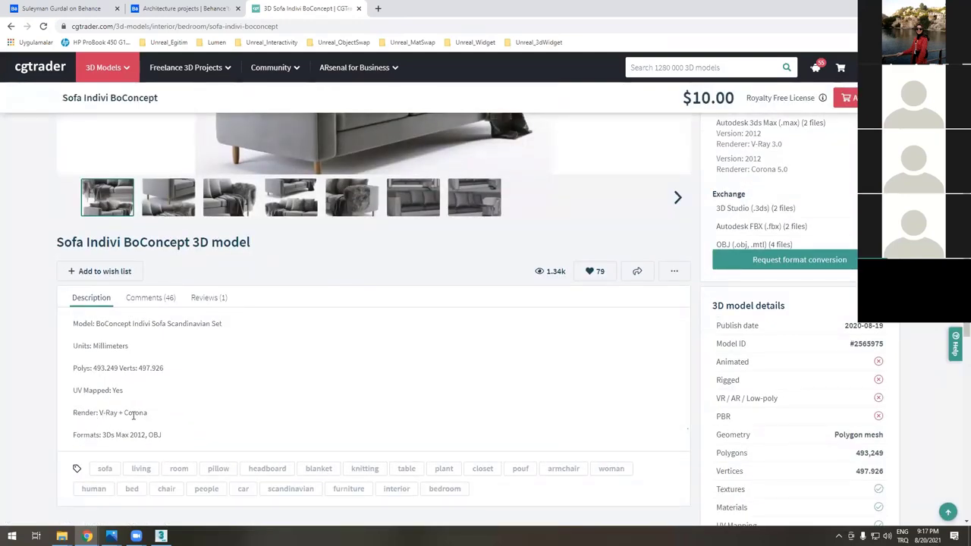
pyautogui.scroll(5, 133, 415)
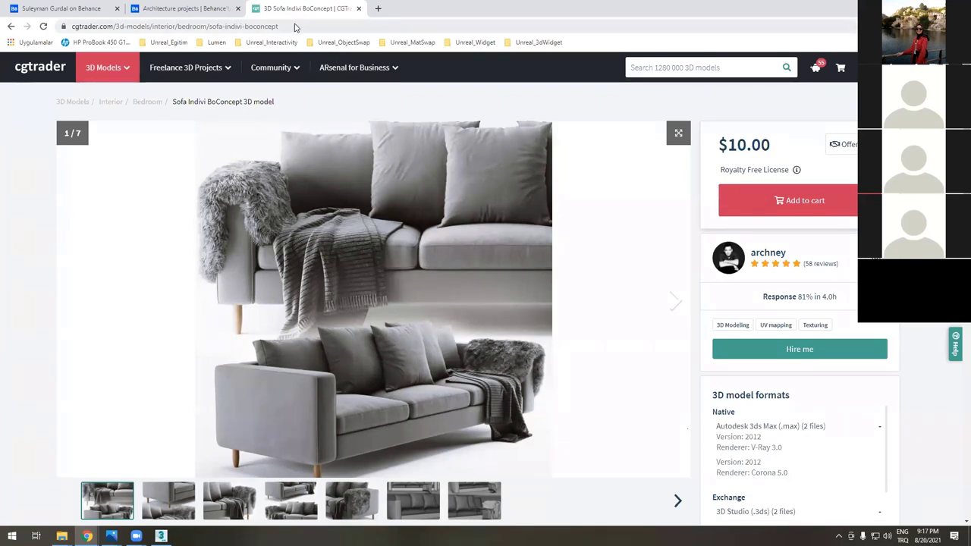
pyautogui.hotkey('ctrl', 'shift', 'Tab')
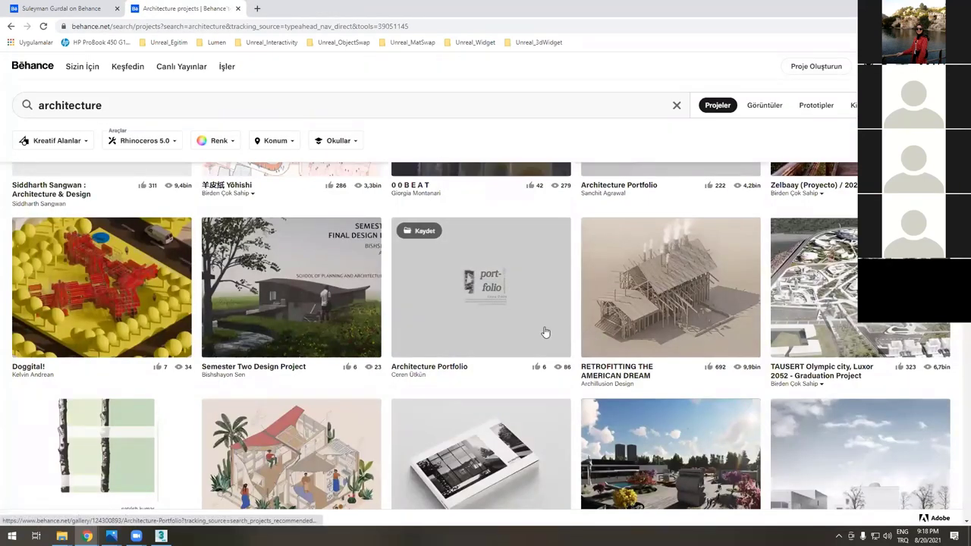
# - Scroll through the Behance Rhinoceros 5.0 architecture results, then bring up Windows search
pyautogui.scroll(-1, 545, 331)
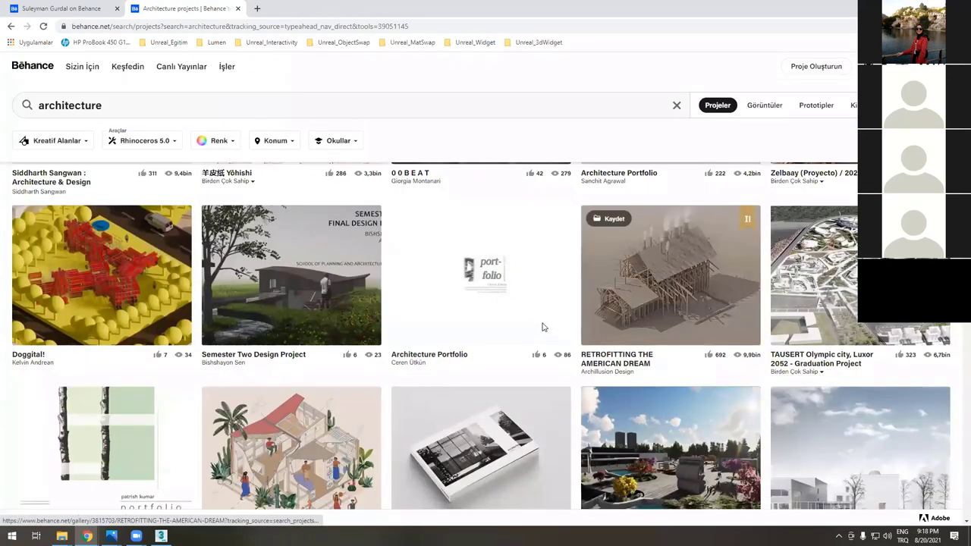
pyautogui.scroll(-2, 547, 328)
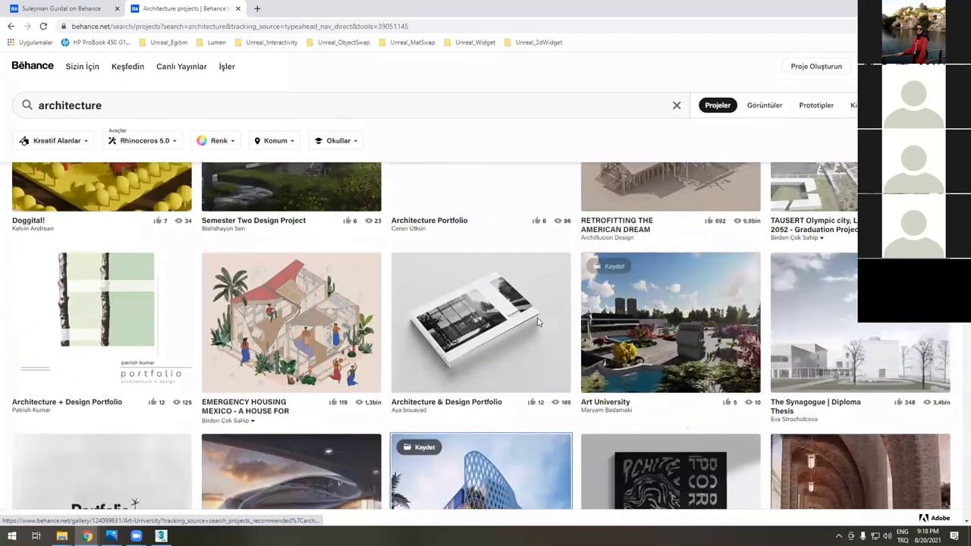
pyautogui.scroll(-1, 557, 326)
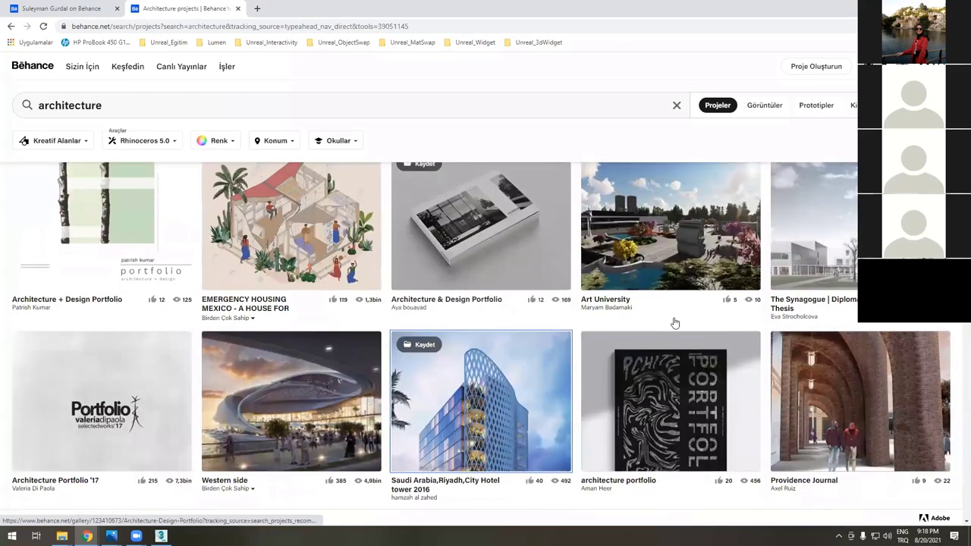
pyautogui.scroll(3, 373, 383)
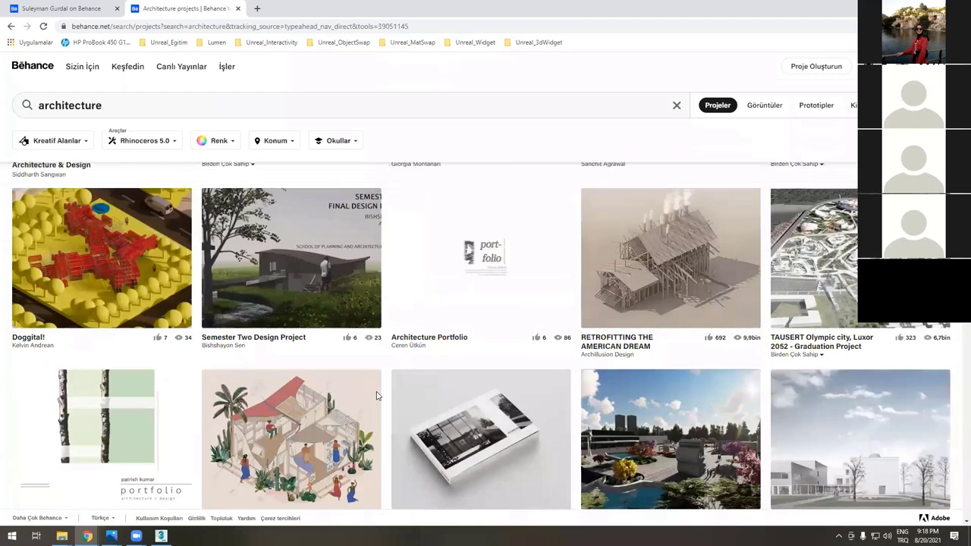
pyautogui.scroll(2, 95, 258)
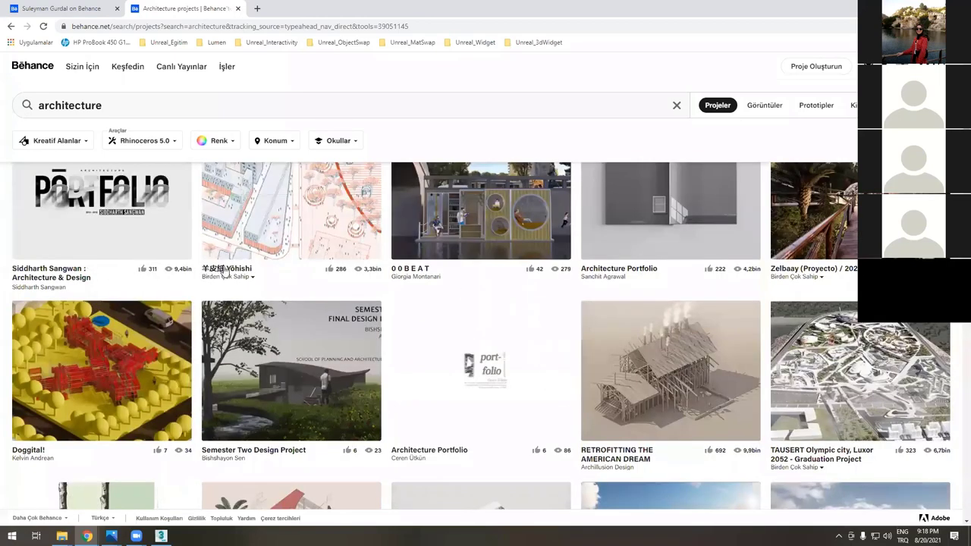
pyautogui.scroll(3, 223, 272)
pyautogui.scroll(3, 224, 271)
pyautogui.press('super')
# - Launch 3ds Max 2022 and Rhino 7 from Windows search, opening an empty Untitled Rhino model
pyautogui.write('3ds')
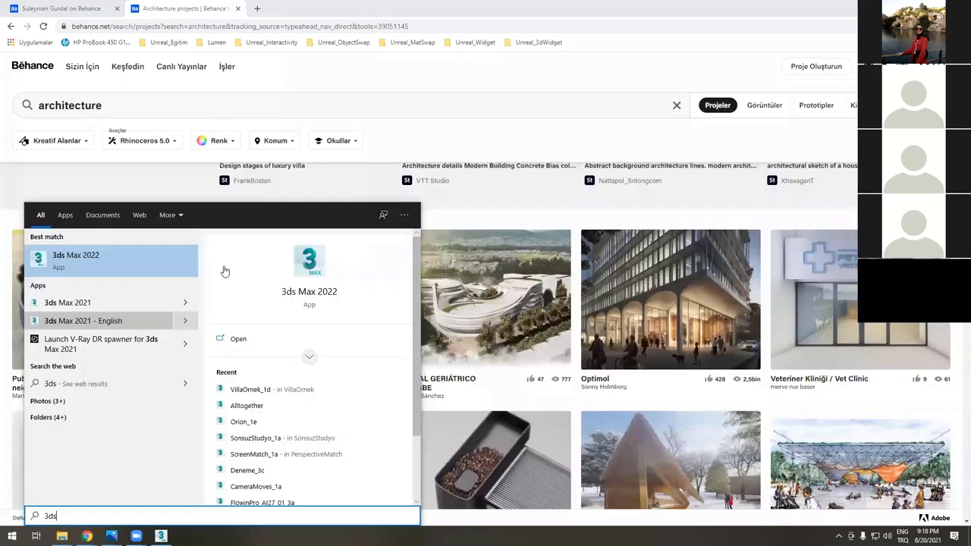
pyautogui.press('Return')
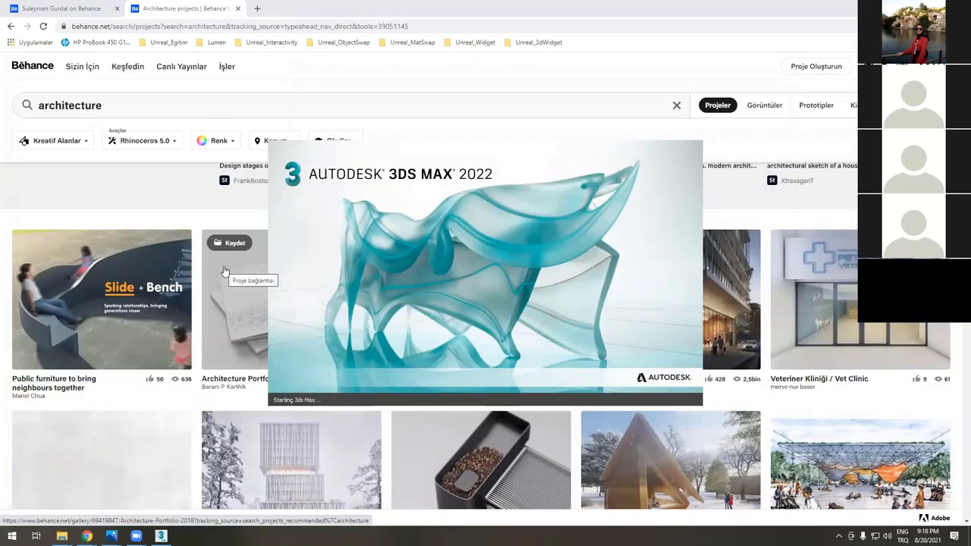
pyautogui.press('super')
pyautogui.write('rhino')
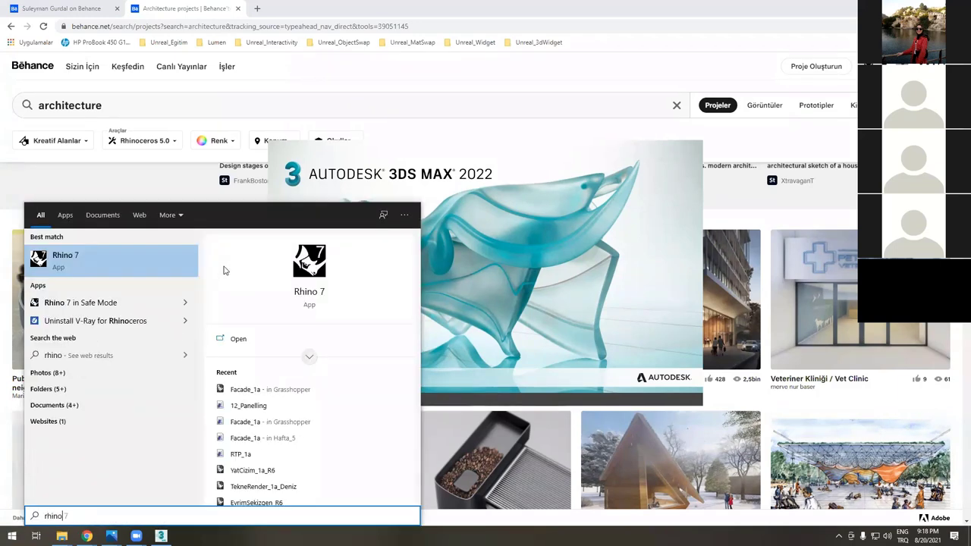
pyautogui.press('Return')
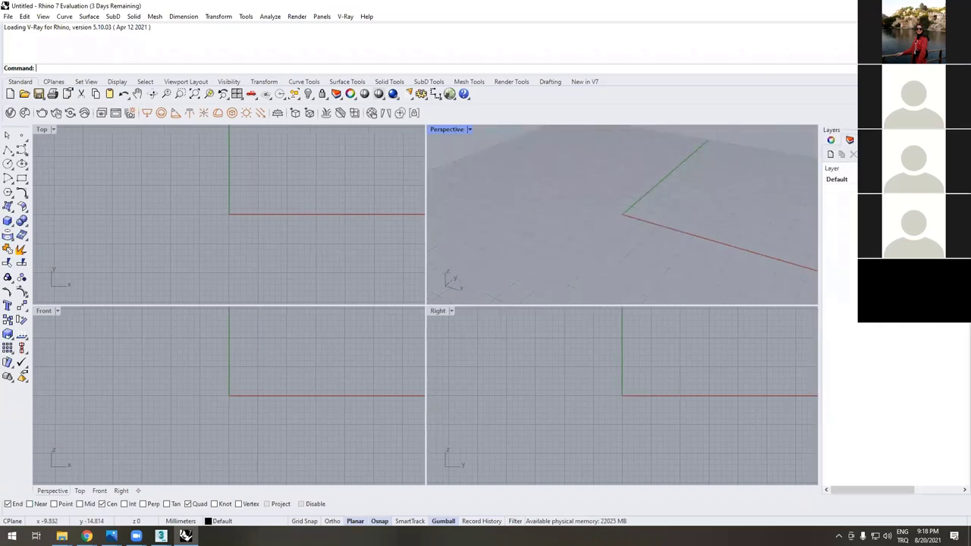
pyautogui.moveTo(87, 537)
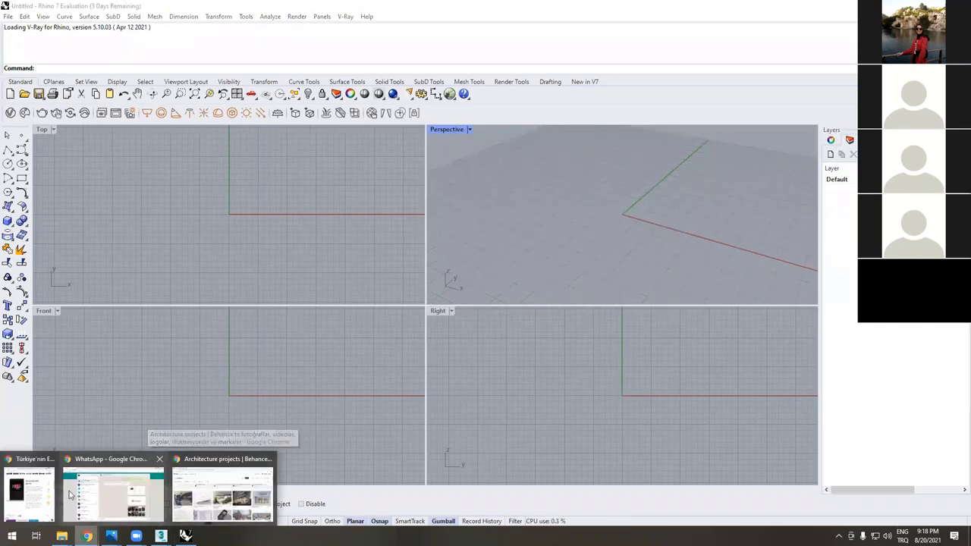
# - Return to Chrome's Behance profile and open the 3D Modelling & Visualization project's copper hexagon render full-size
pyautogui.click(222, 492)
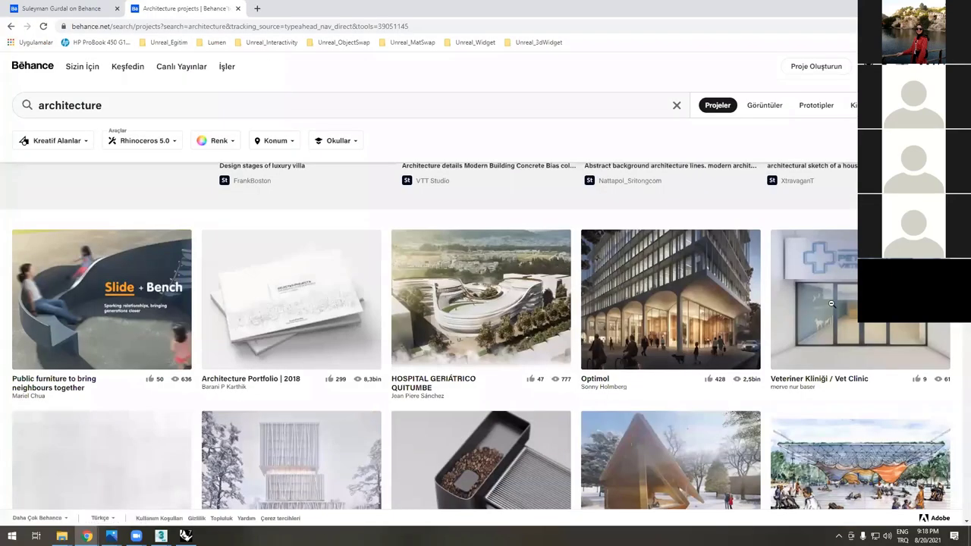
pyautogui.hotkey('ctrl', 'Tab')
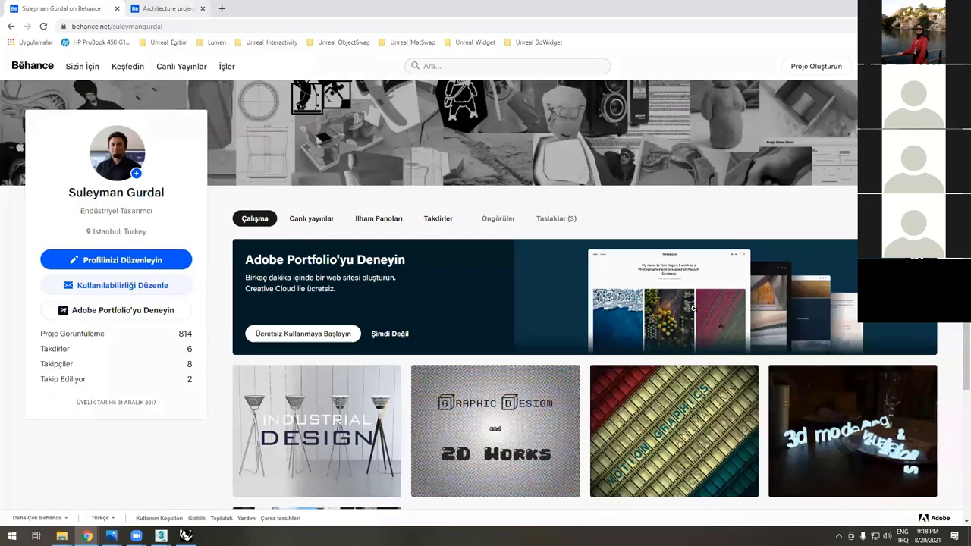
pyautogui.scroll(-2, 877, 368)
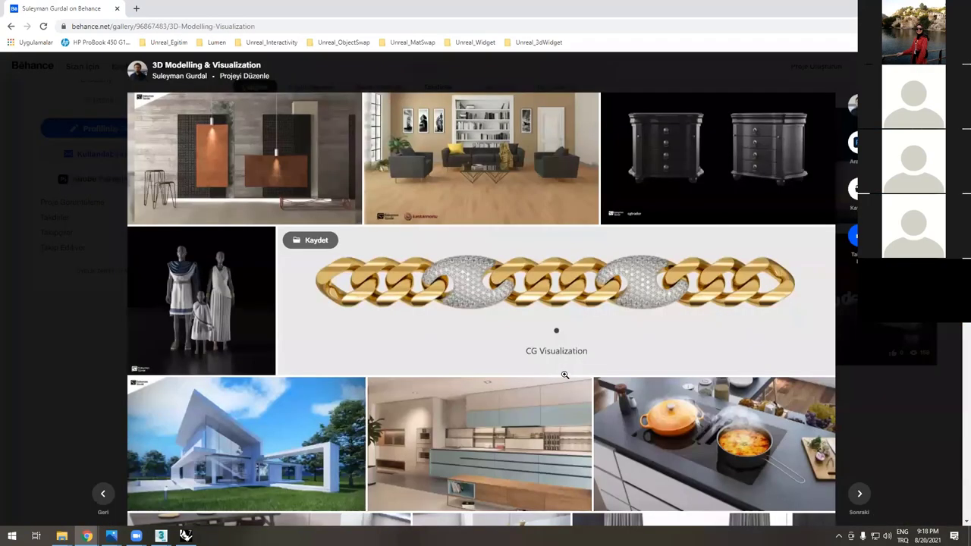
pyautogui.click(456, 299)
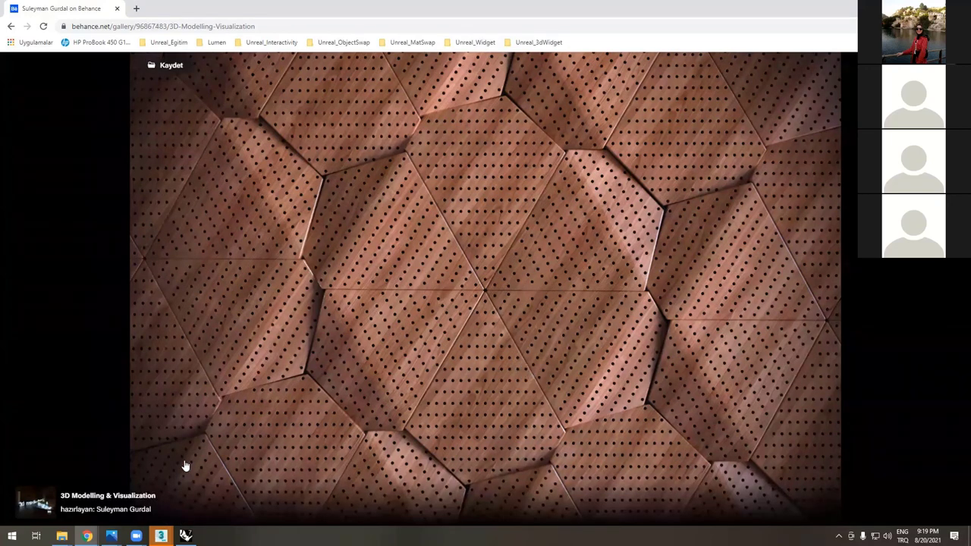
pyautogui.moveTo(61, 535)
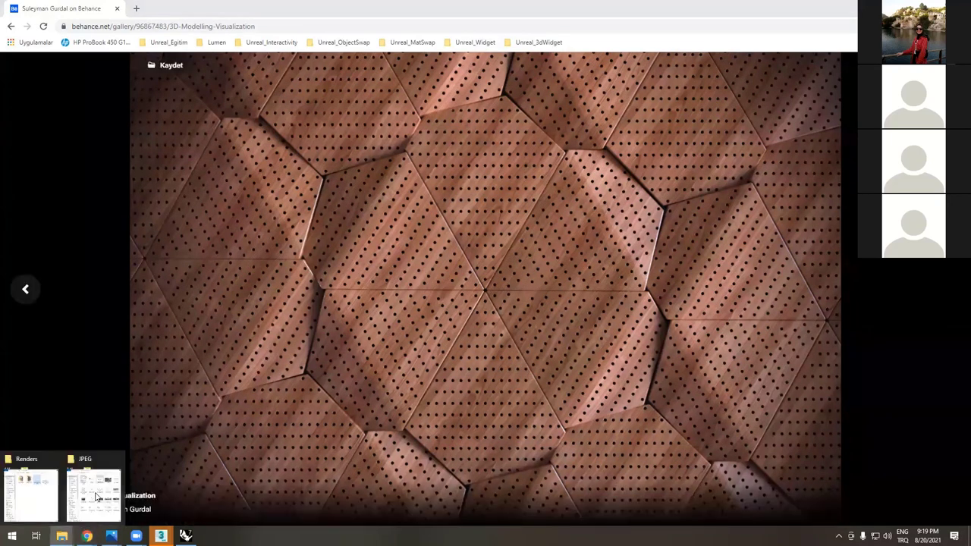
# - In Explorer, go up from Renders to 01_Projeler and open the WatchBags folder maximized
pyautogui.click(49, 504)
pyautogui.click(181, 157)
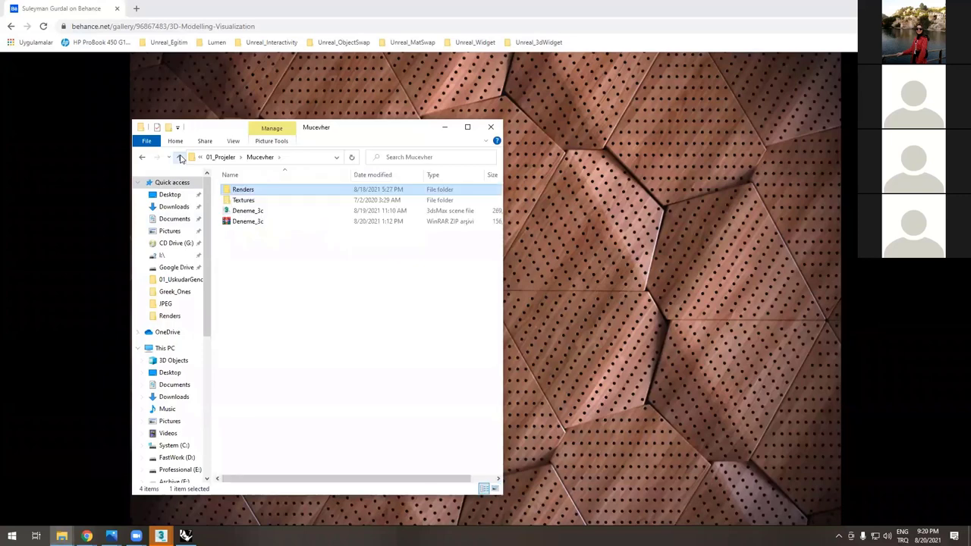
pyautogui.click(181, 157)
pyautogui.doubleClick(256, 279)
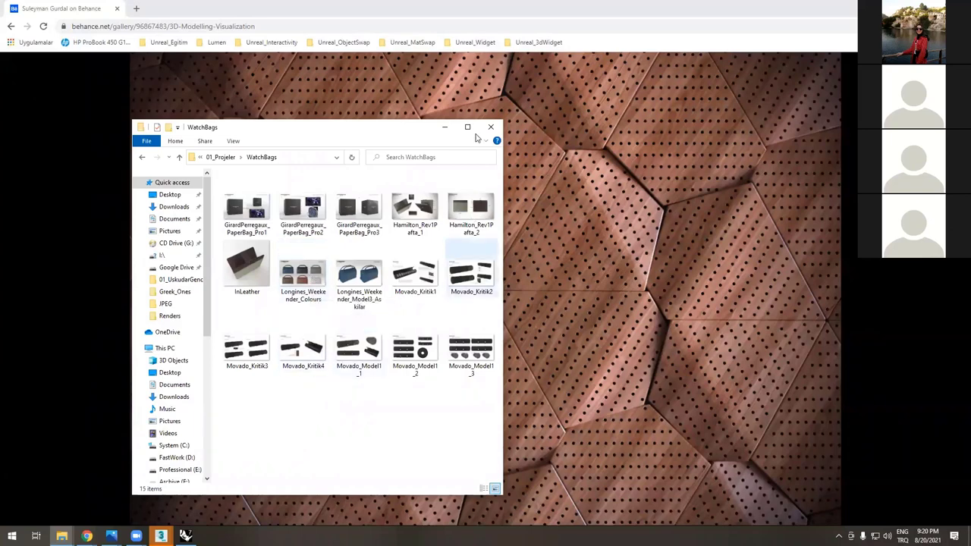
pyautogui.click(467, 127)
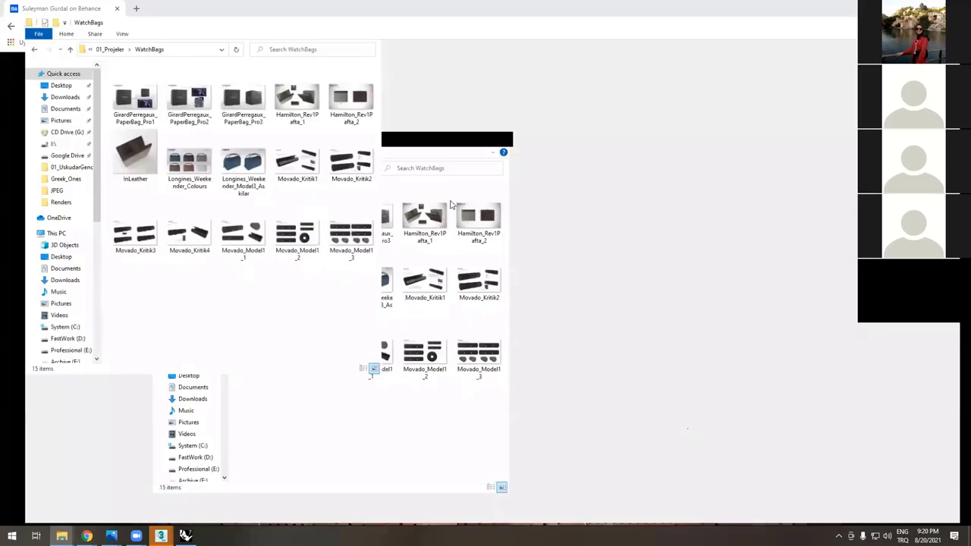
# - Show WatchBags as Large icons and open Longines_Weekender_Colours in Photos
pyautogui.rightClick(276, 186)
pyautogui.moveTo(303, 193)
pyautogui.click(447, 191)
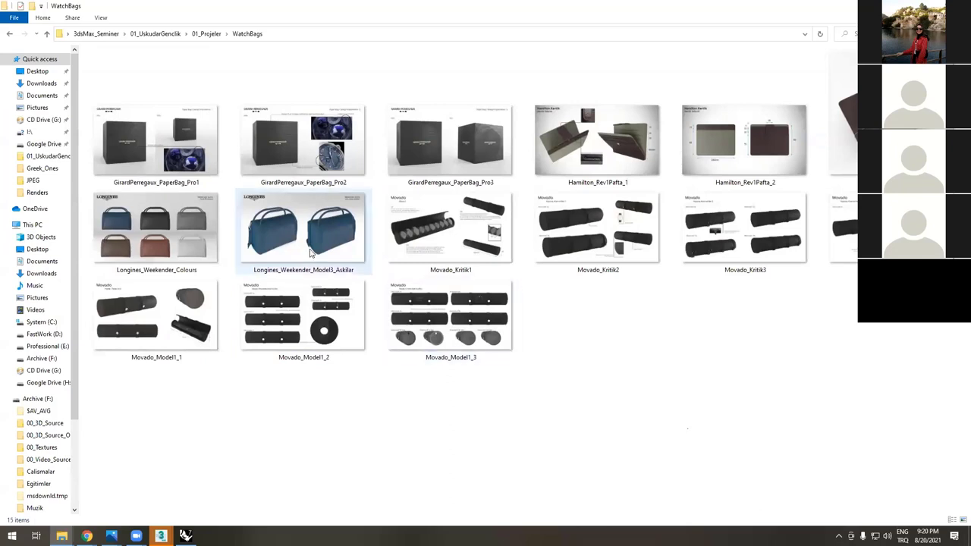
pyautogui.click(158, 146)
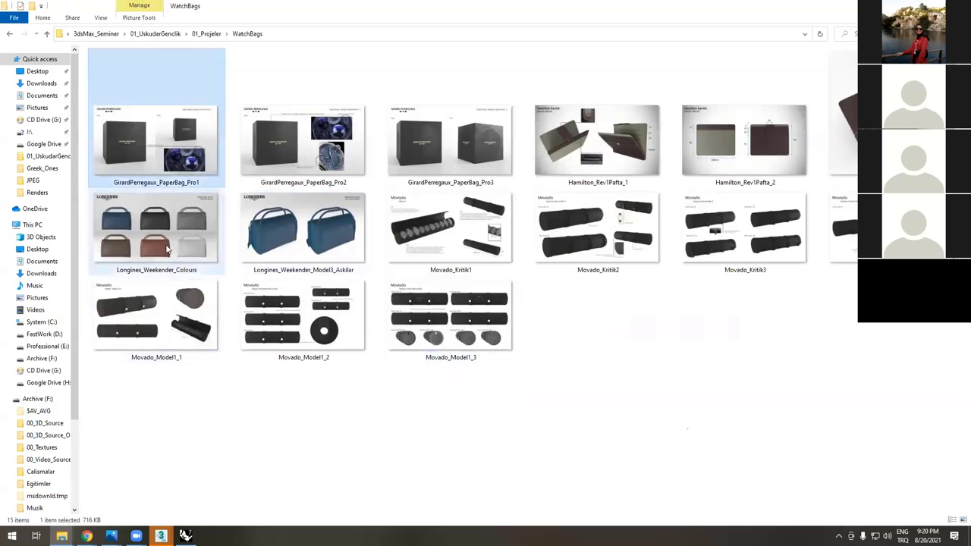
pyautogui.click(162, 227)
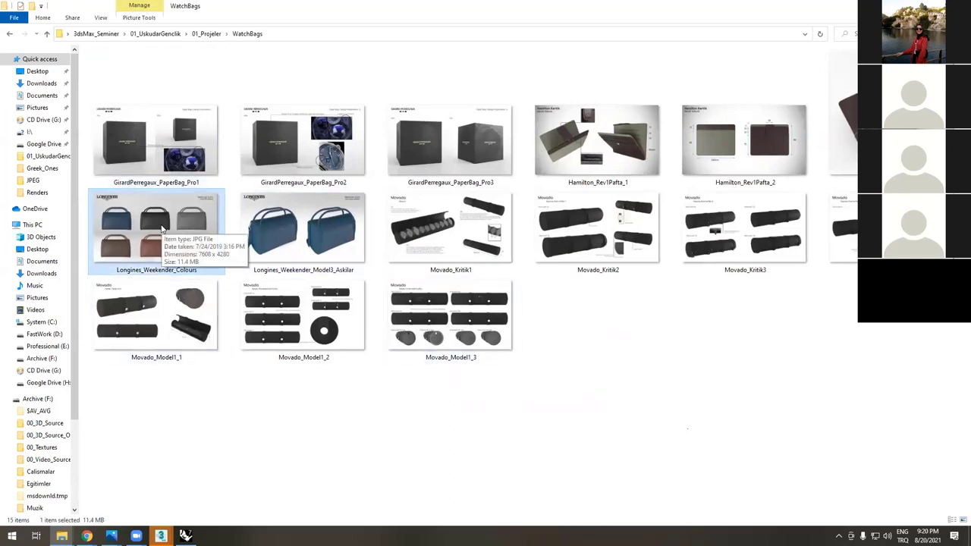
pyautogui.doubleClick(162, 227)
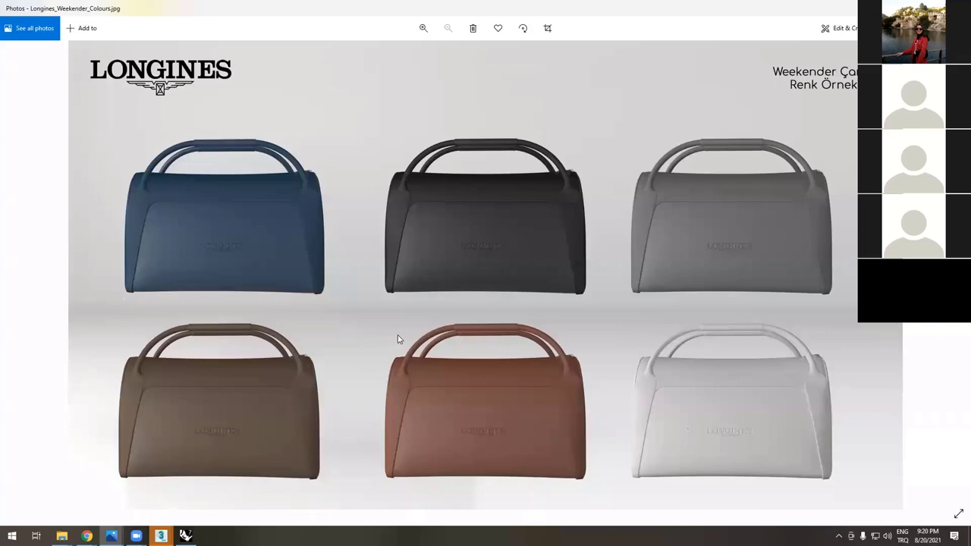
# - Flip through the Longines, Movado and Hamilton slides back to the Girard-Perregaux M2a paper bag slide
pyautogui.press('Right')
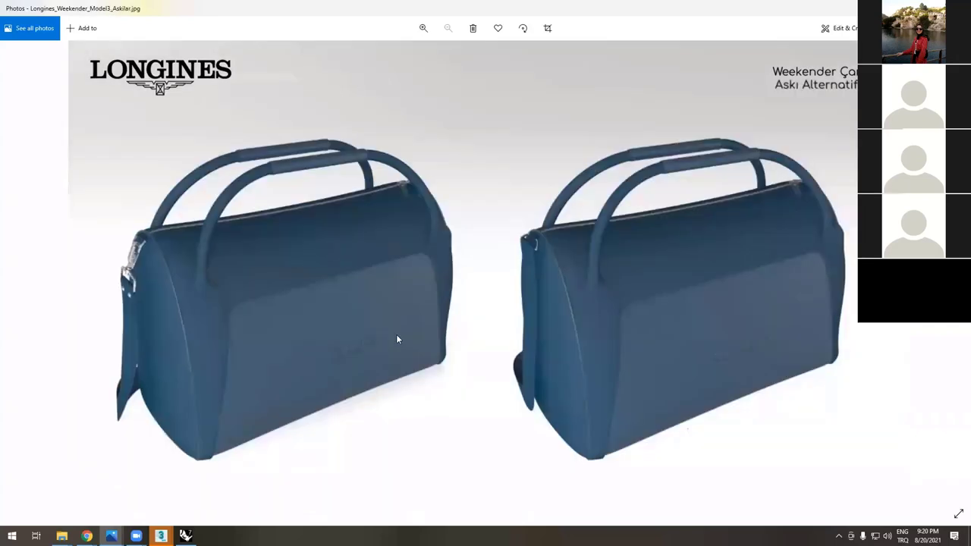
pyautogui.press('Right')
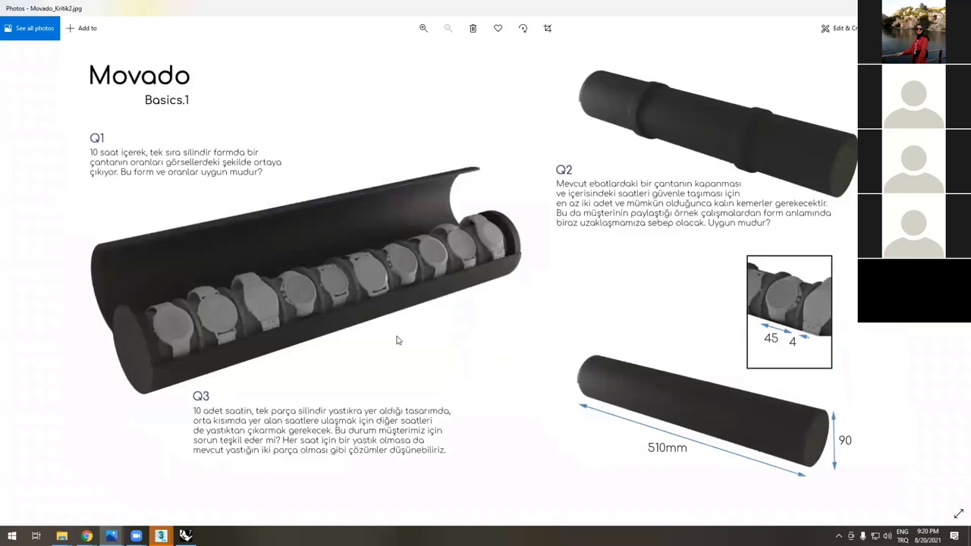
pyautogui.press('Right')
pyautogui.press('Right')
pyautogui.press('Right')
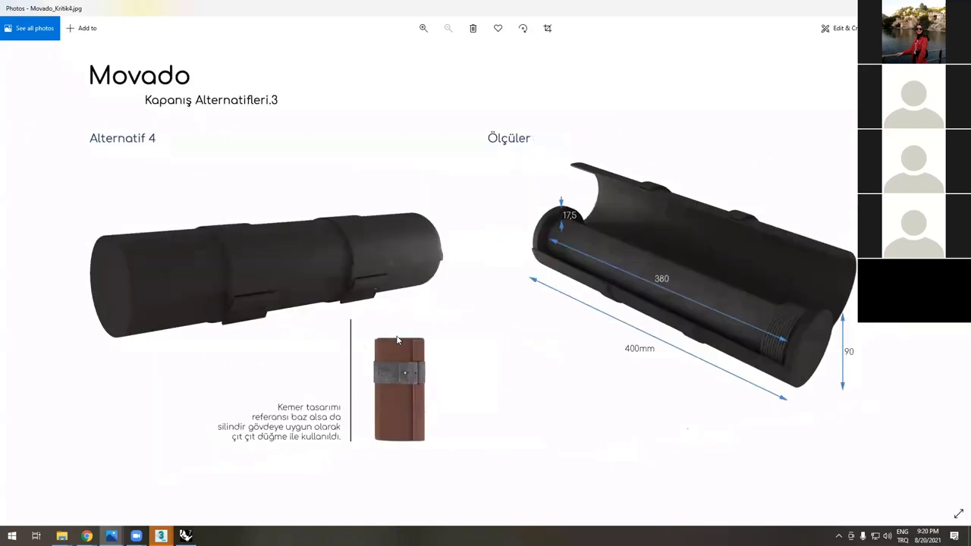
pyautogui.press('Left')
pyautogui.press('Left')
pyautogui.press('Right')
pyautogui.press('Right')
pyautogui.press('Right')
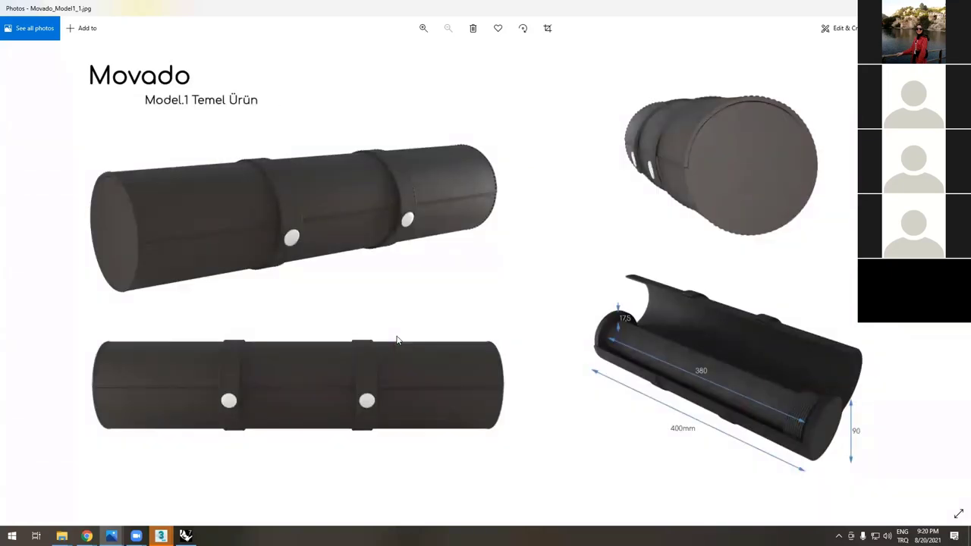
pyautogui.press('Right')
pyautogui.press('Left')
pyautogui.press('Left')
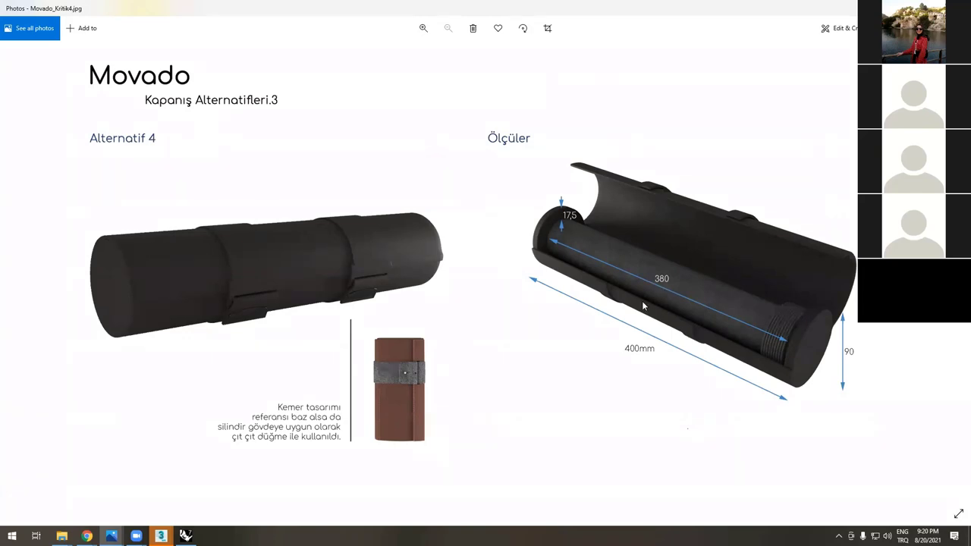
pyautogui.press('Right')
pyautogui.press('Right')
pyautogui.press('Left')
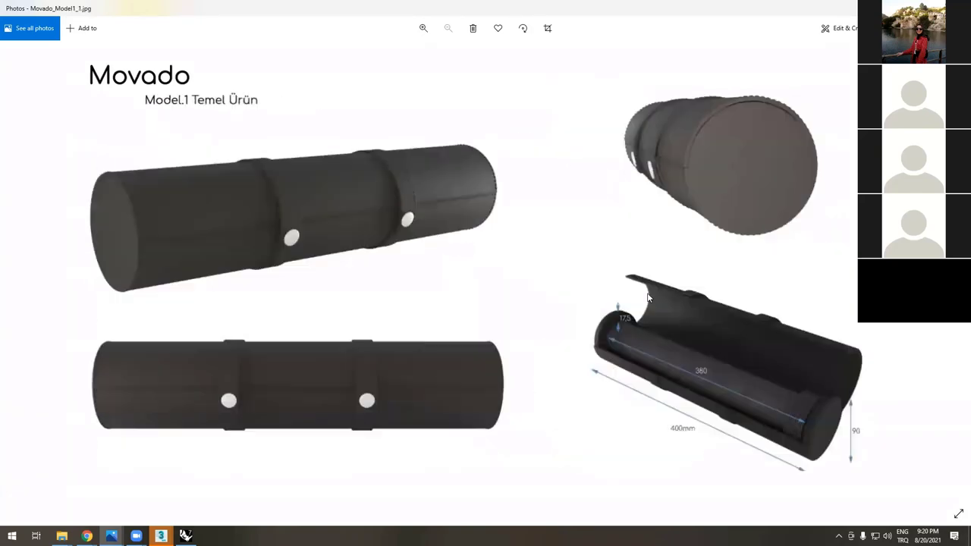
pyautogui.press('Left')
pyautogui.press('Right')
pyautogui.press('Right')
pyautogui.press('Right')
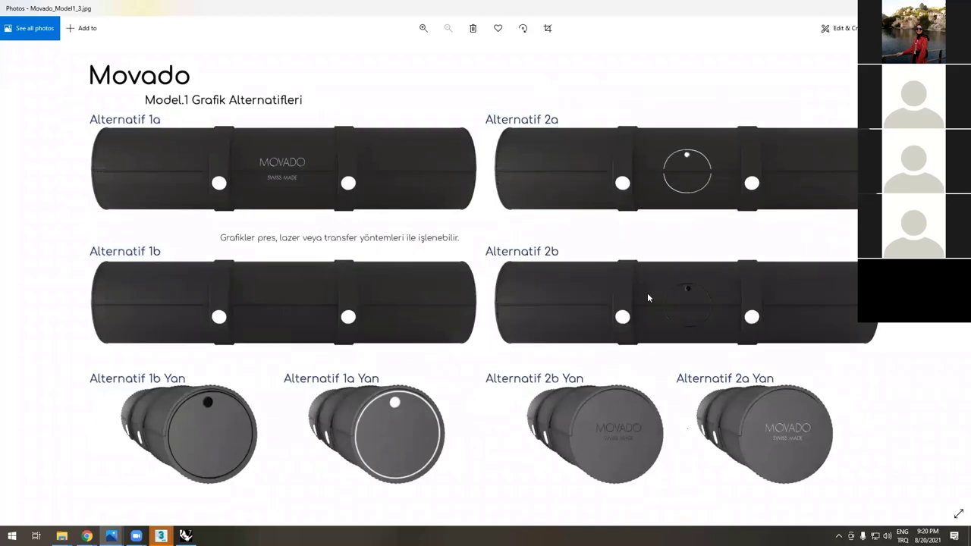
pyautogui.press('Left')
pyautogui.press('Left')
pyautogui.press('Left')
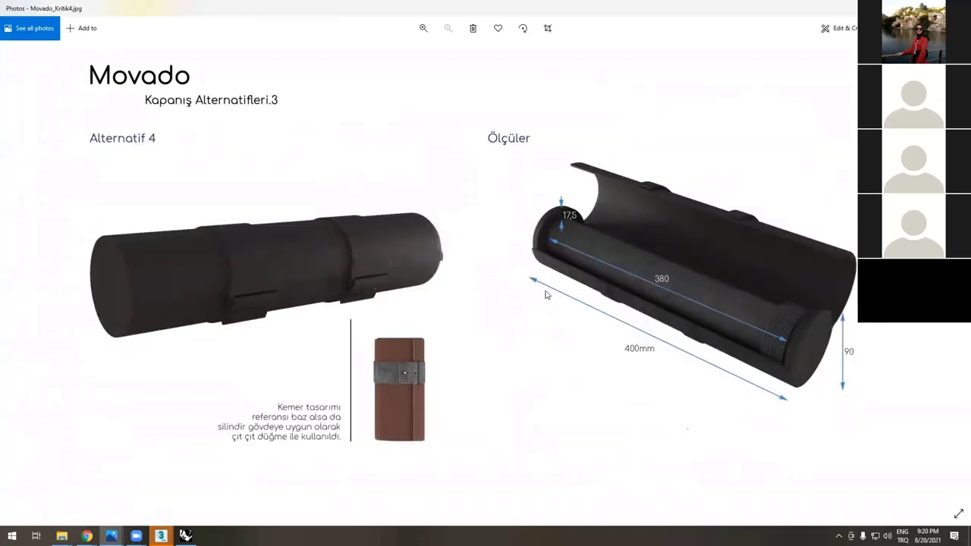
pyautogui.press('Left')
pyautogui.press('Left')
pyautogui.press('Left')
pyautogui.press('Left')
pyautogui.press('Left')
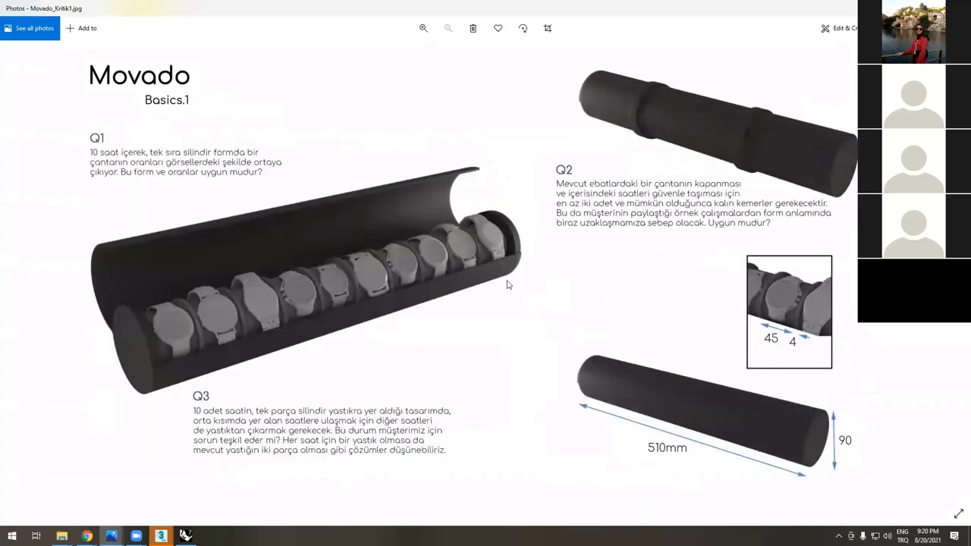
pyautogui.press('Left')
pyautogui.press('Left')
pyautogui.press('Left')
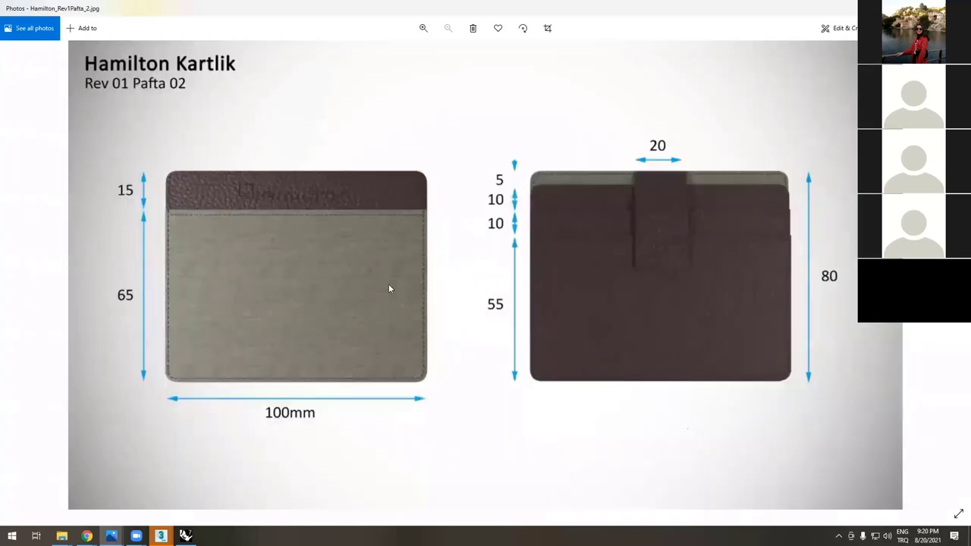
pyautogui.press('Left')
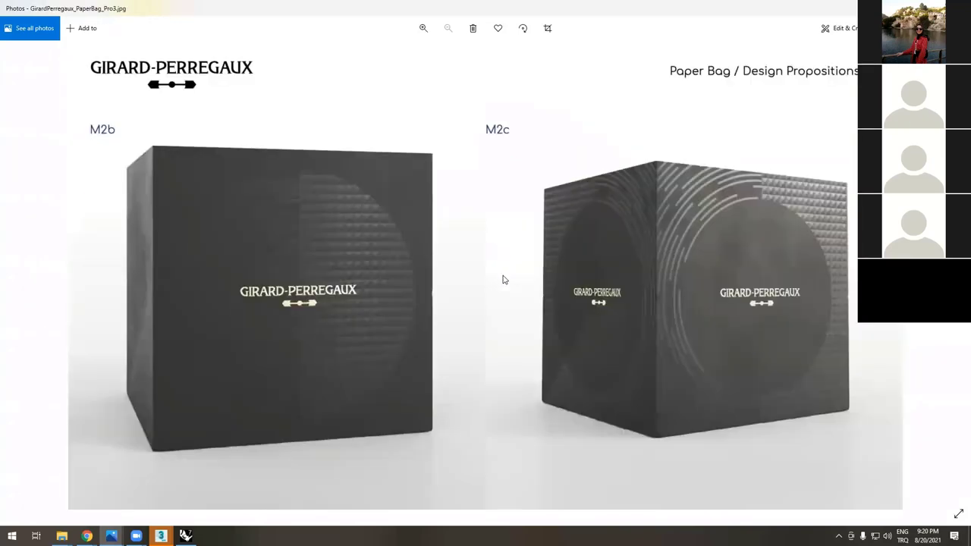
pyautogui.press('Left')
pyautogui.press('Right')
# - Advance past the Girard-Perregaux M2a slide to the M2b and M2c paper bag propositions
pyautogui.press('Left')
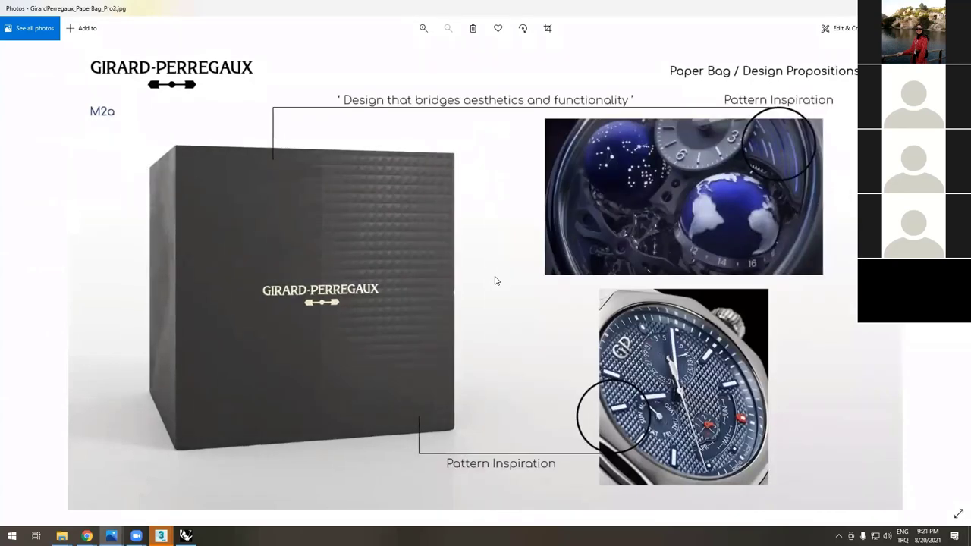
pyautogui.press('Left')
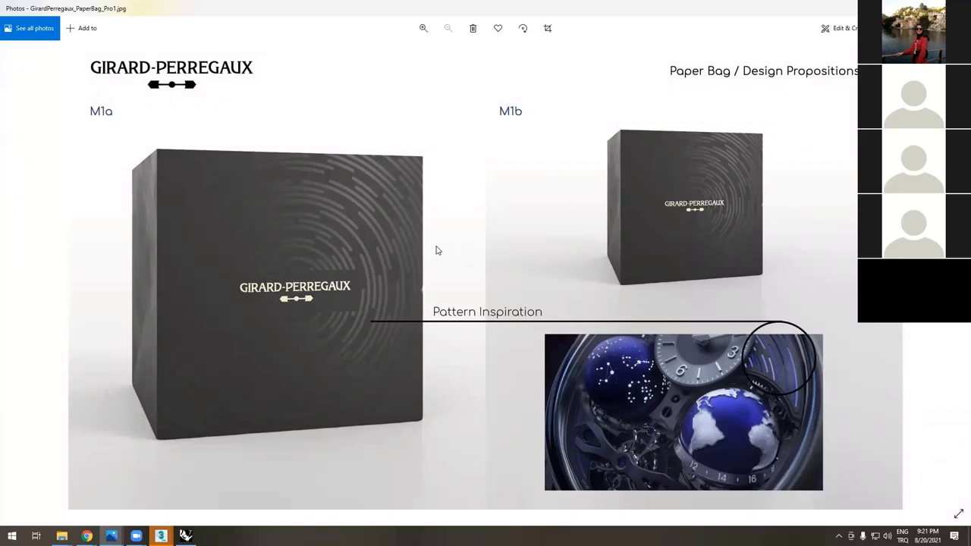
pyautogui.press('Right')
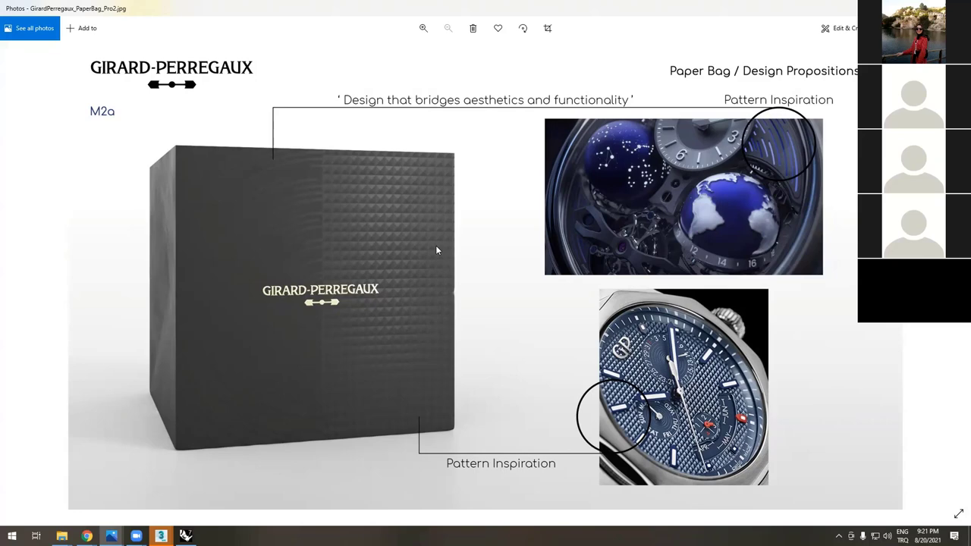
pyautogui.press('Right')
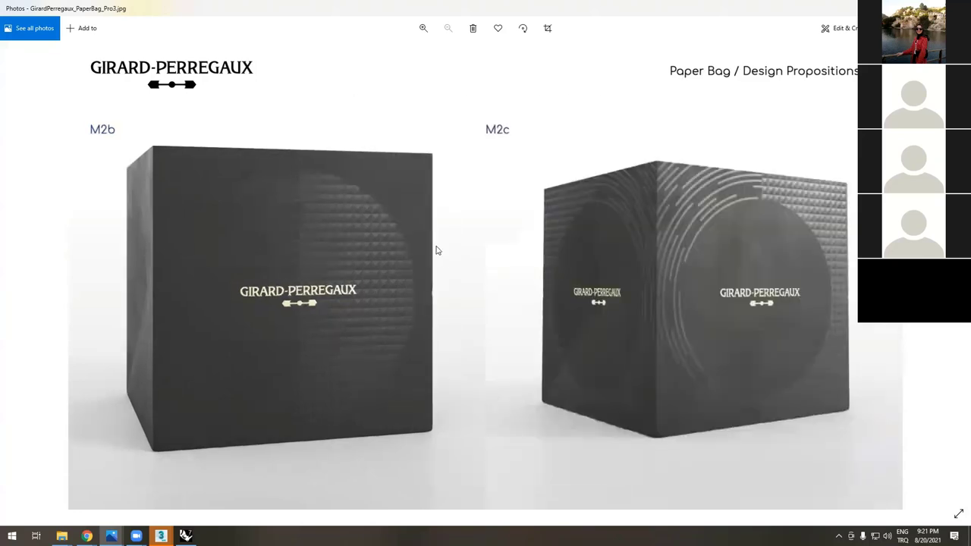
# - Browse the Hamilton wallet, Longines weekender and Movado closure alternative slides in Photos
pyautogui.press('Right')
pyautogui.press('Right')
pyautogui.press('Right')
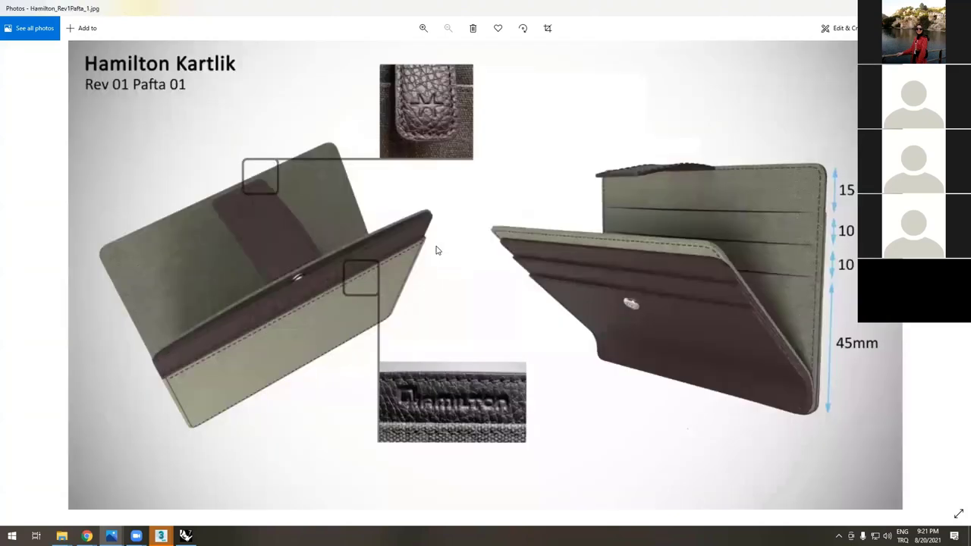
pyautogui.press('Right')
pyautogui.press('Right')
pyautogui.press('Right')
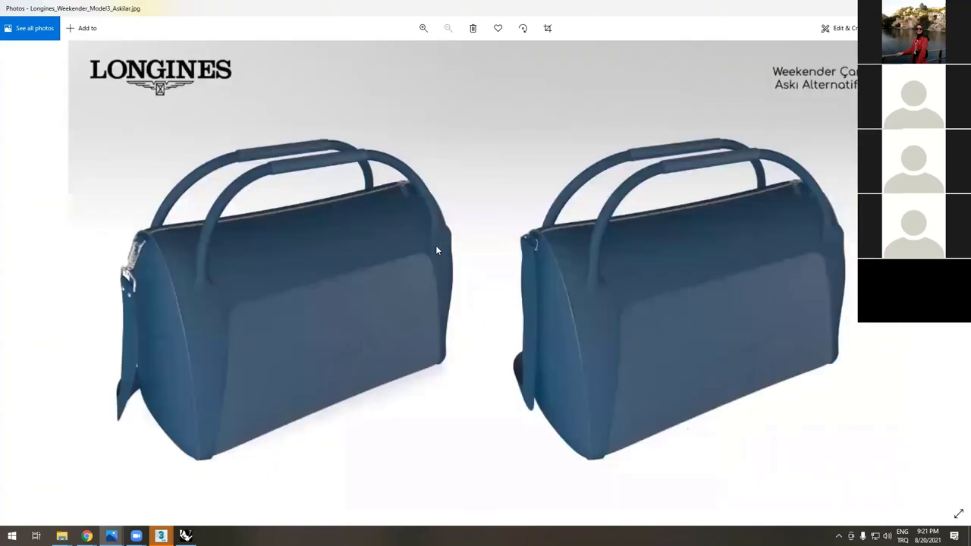
pyautogui.press('Right')
pyautogui.press('Right')
pyautogui.press('Right')
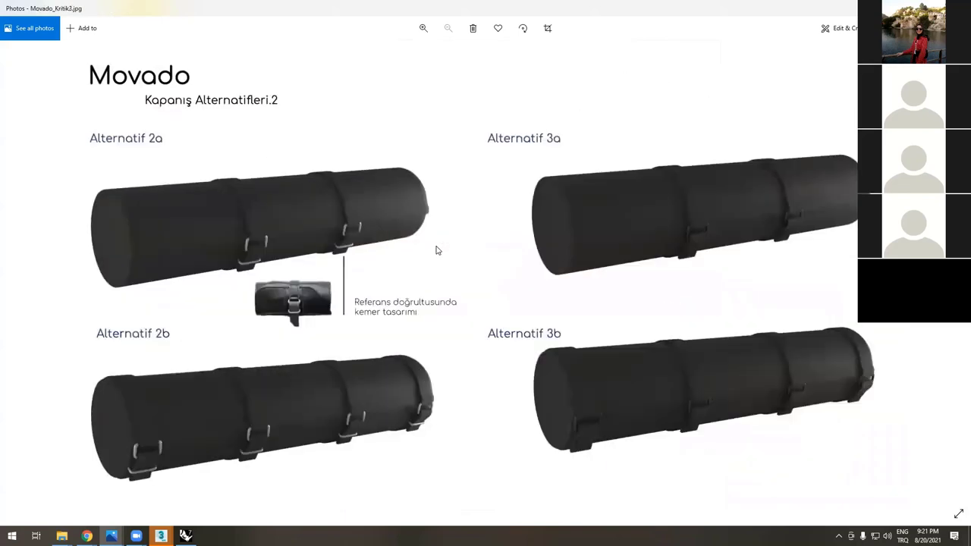
pyautogui.press('Left')
pyautogui.press('Left')
pyautogui.press('Left')
pyautogui.press('Right')
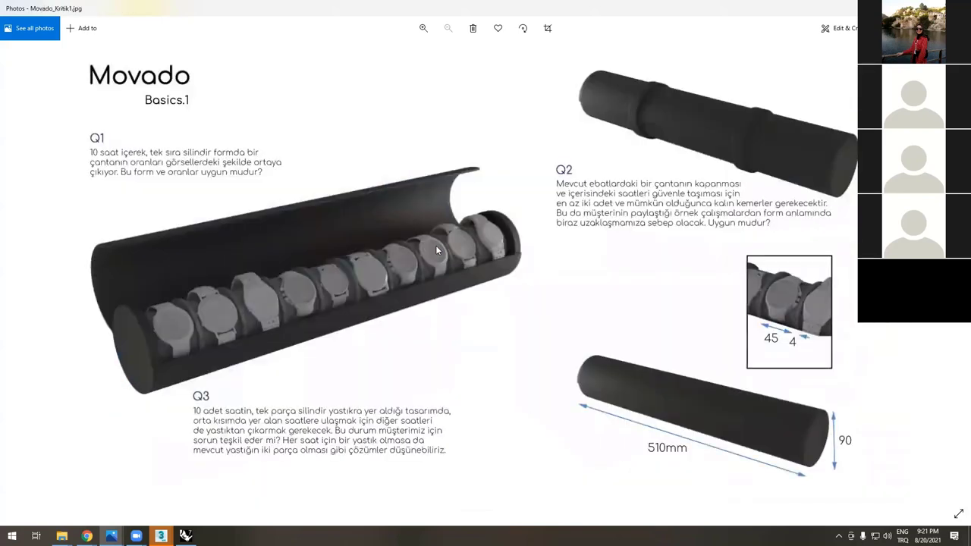
pyautogui.press('Right')
pyautogui.press('Right')
pyautogui.press('Left')
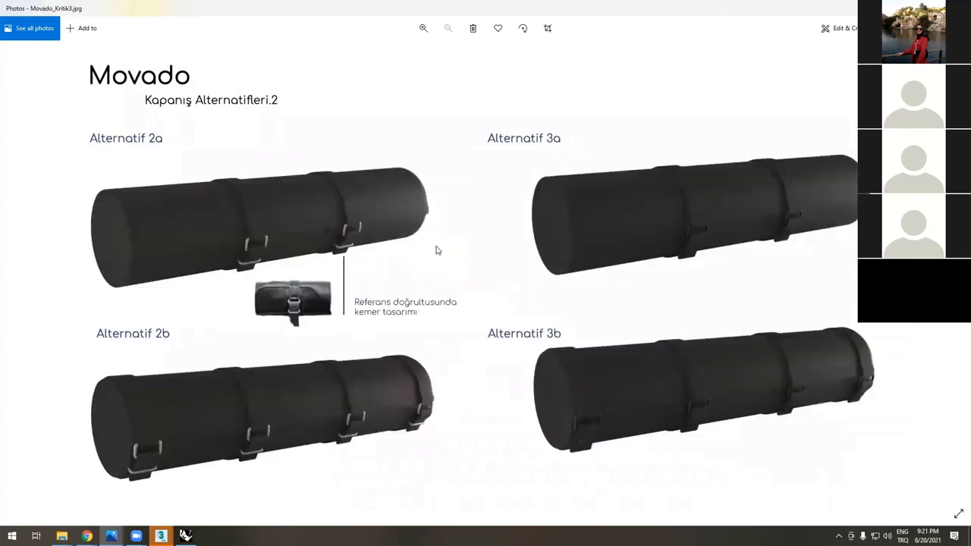
pyautogui.press('Left')
pyautogui.press('Left')
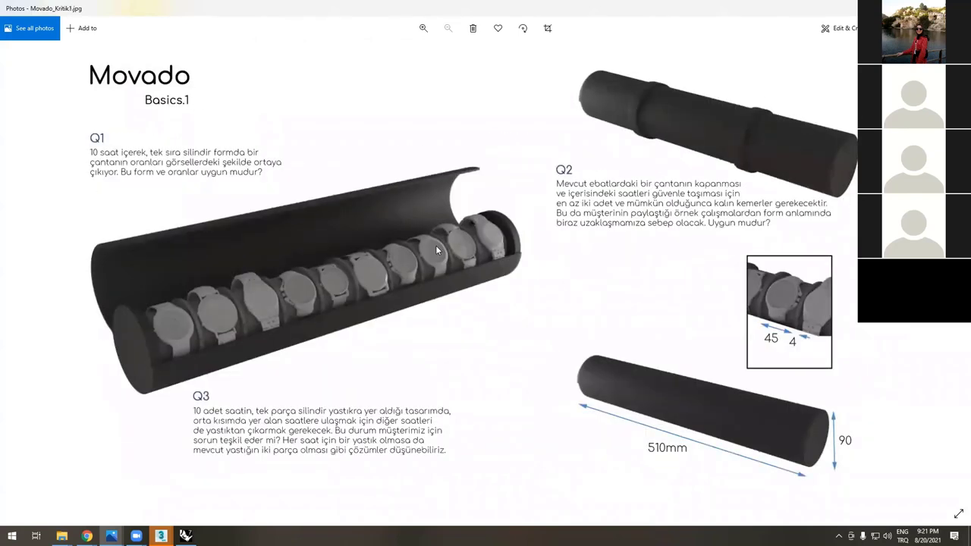
pyautogui.press('Right')
pyautogui.press('Right')
pyautogui.press('Right')
pyautogui.press('Right')
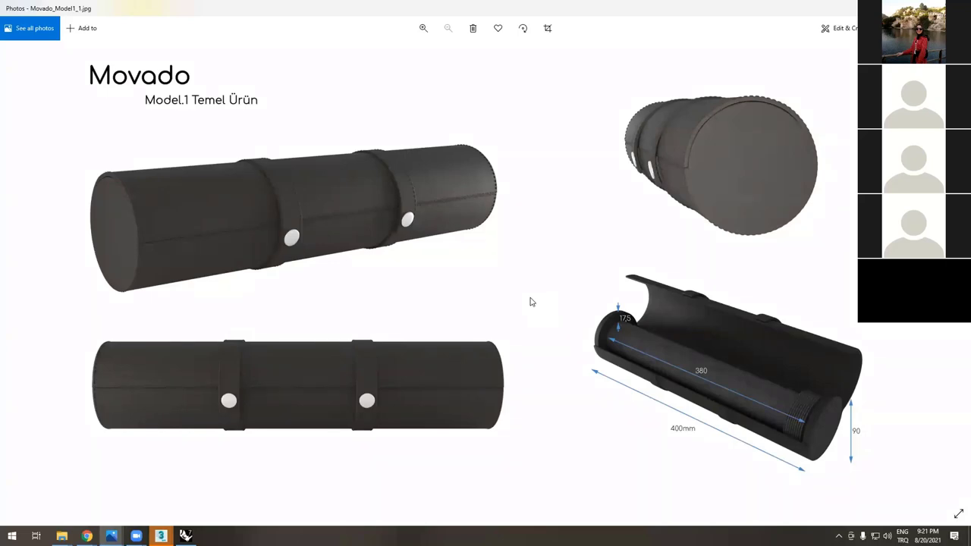
pyautogui.press('Left')
pyautogui.press('Left')
pyautogui.press('Left')
pyautogui.press('Left')
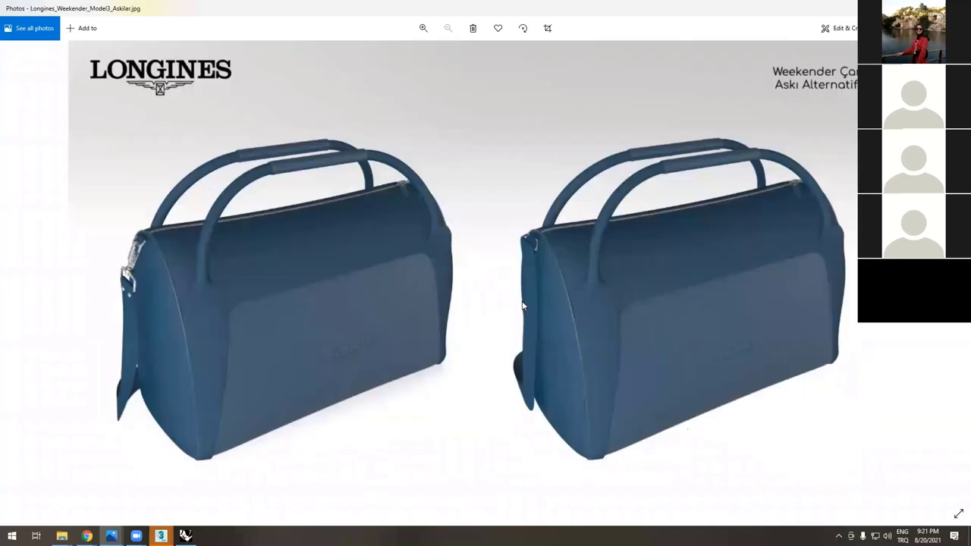
pyautogui.press('Left')
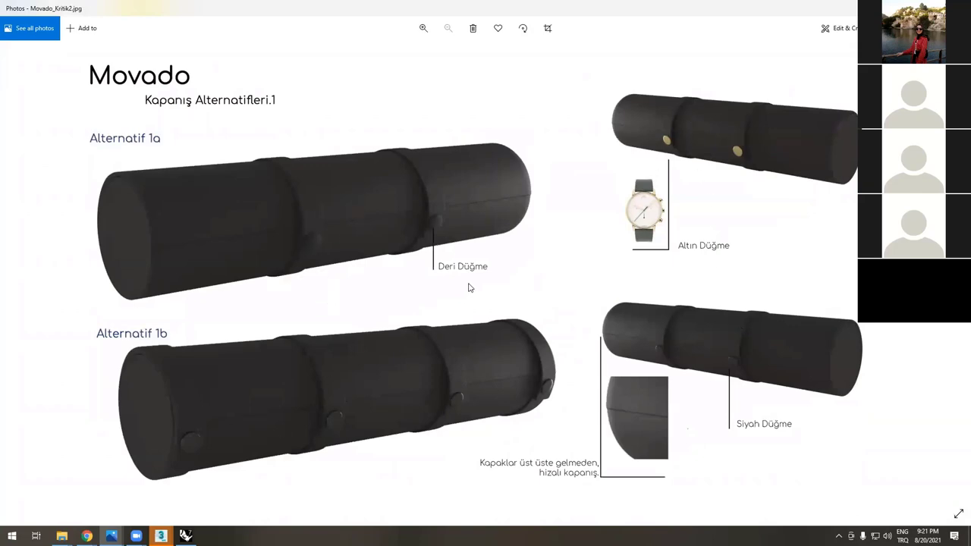
pyautogui.press('Right')
pyautogui.press('Right')
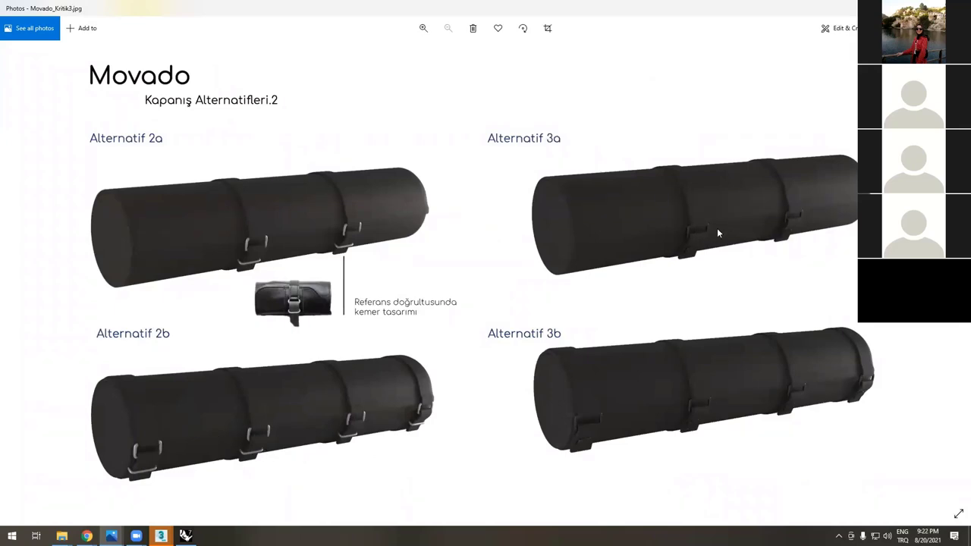
pyautogui.press('Left')
pyautogui.press('Left')
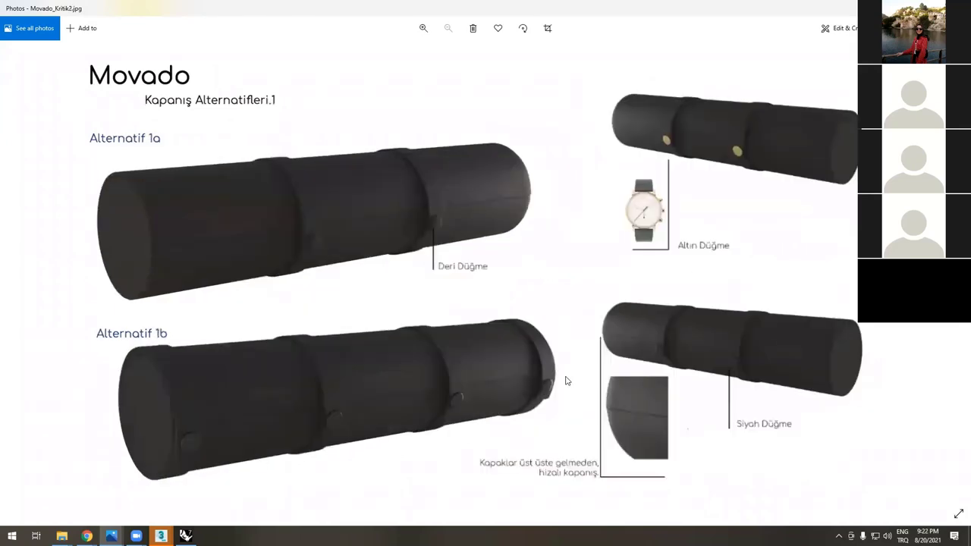
pyautogui.press('Left')
pyautogui.press('Left')
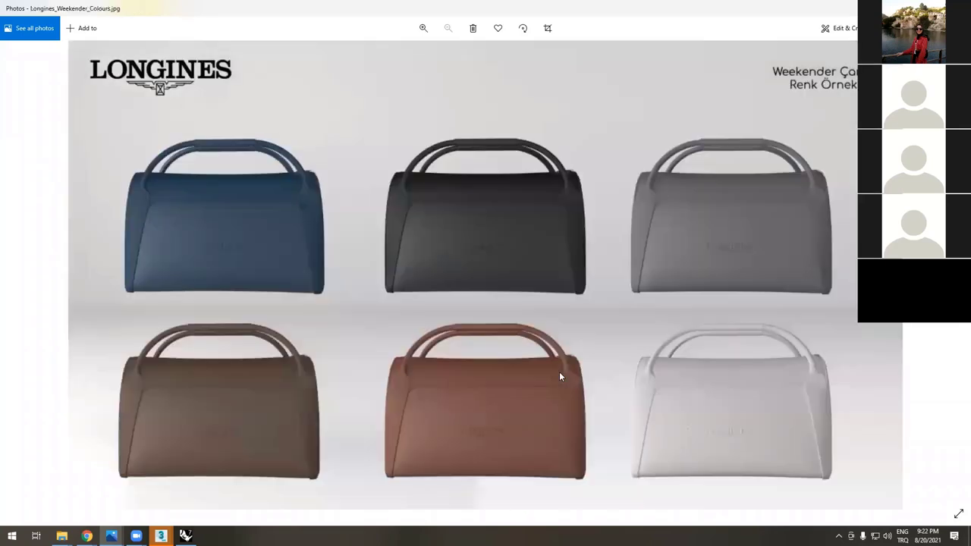
pyautogui.press('Right')
pyautogui.press('Right')
pyautogui.press('Right')
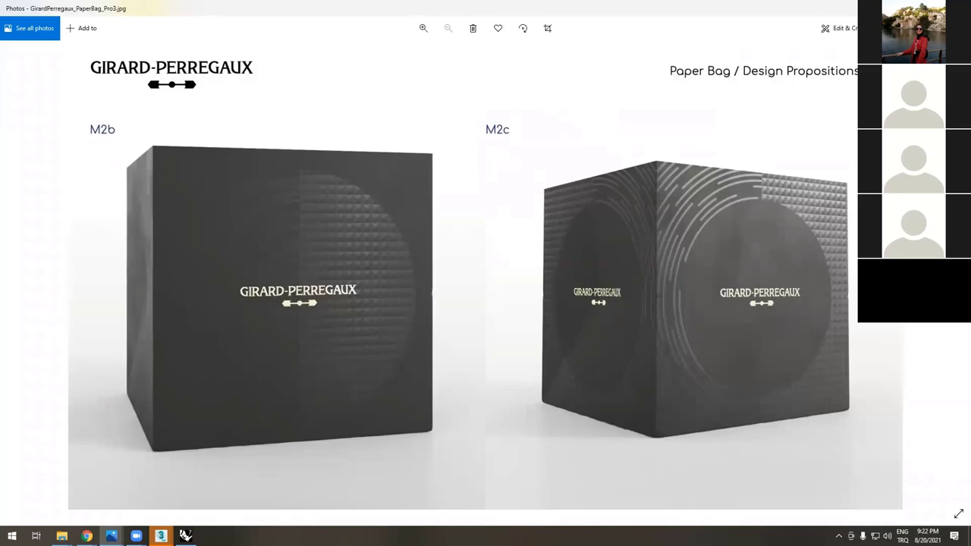
# - Take Explorer up to 01_Projeler and minimize it, revealing the Behance copper hexagon render
pyautogui.click(62, 535)
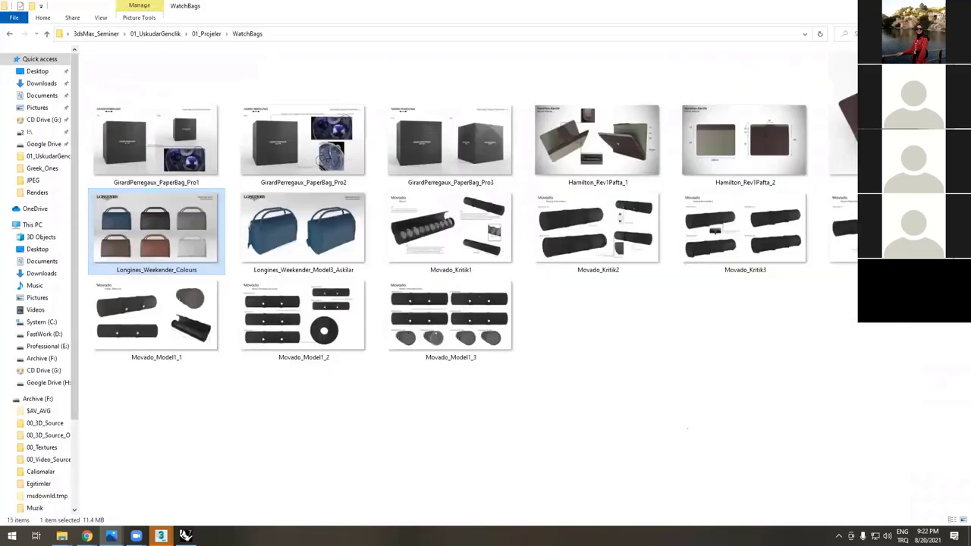
pyautogui.click(47, 33)
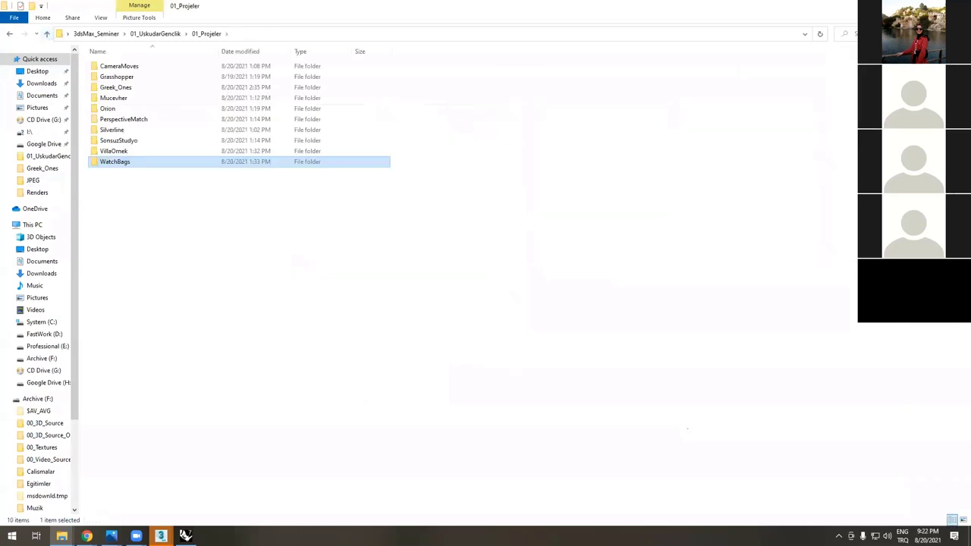
pyautogui.press('super+Down')
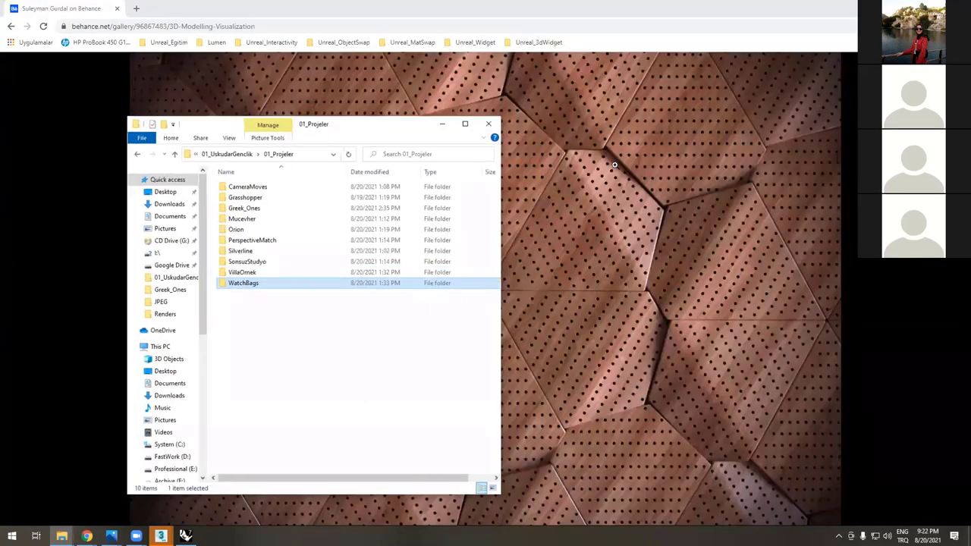
pyautogui.click(444, 127)
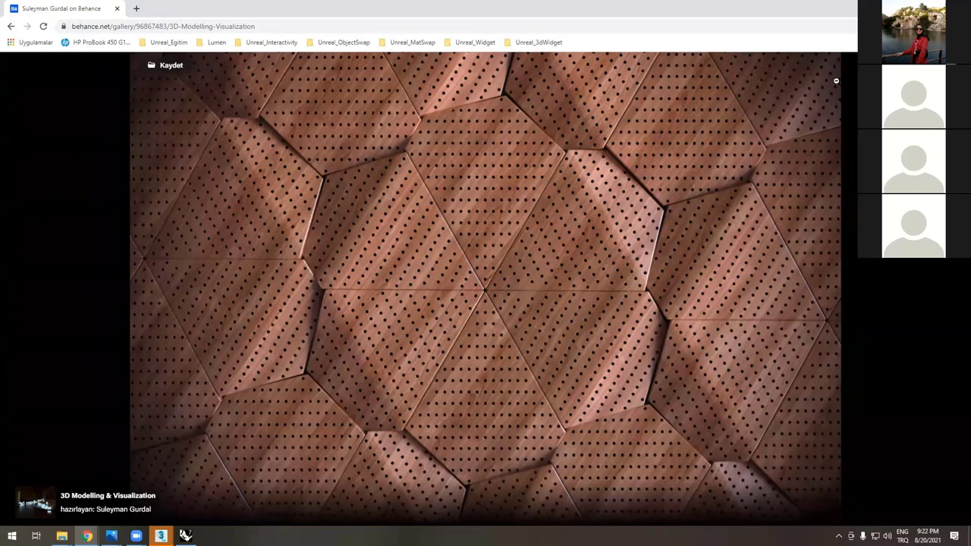
# - Close the Behance image viewer and switch past Rhino to the empty 3ds Max 2022 scene
pyautogui.click(348, 259)
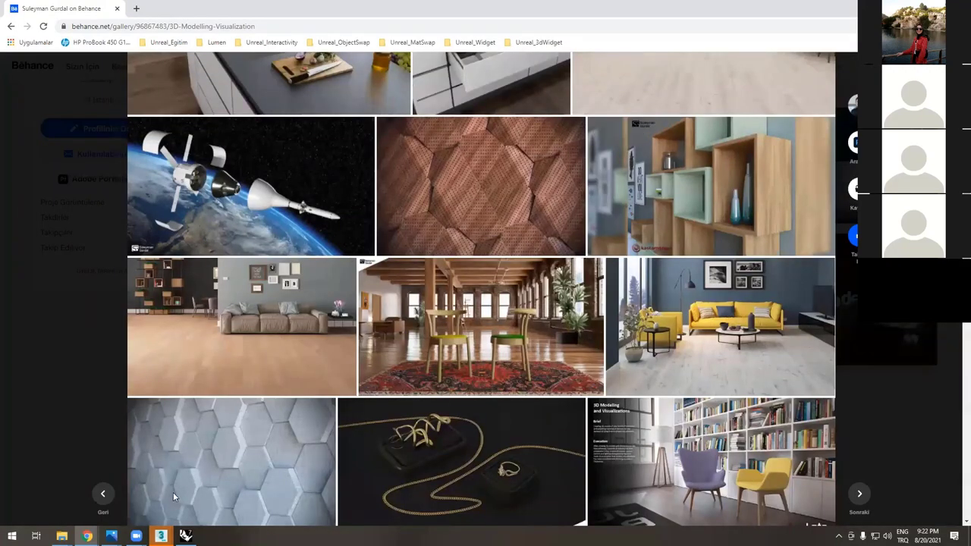
pyautogui.press('super+Down')
pyautogui.scroll(-5, 788, 105)
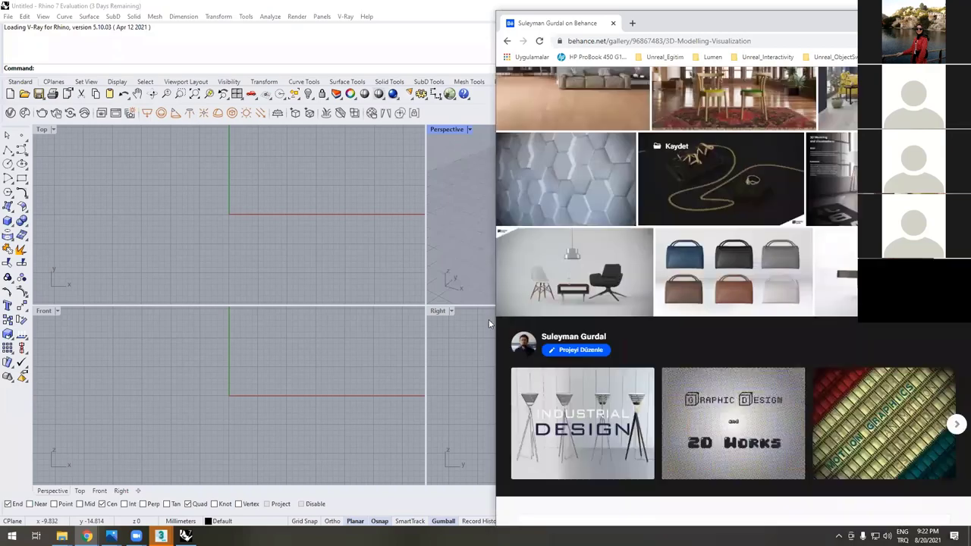
pyautogui.hotkey('alt', 'Tab')
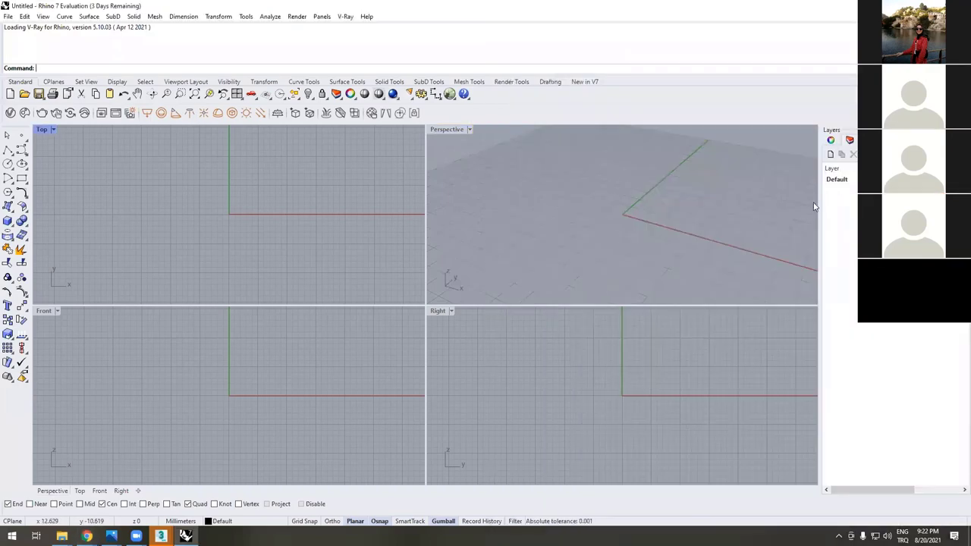
pyautogui.hotkey('alt', 'Tab')
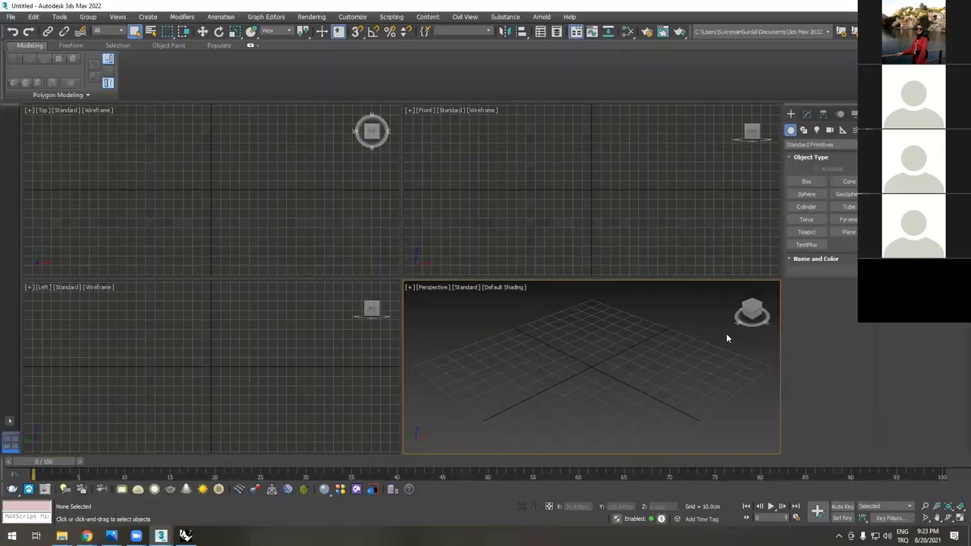
# - Create a sphere in the maximized Perspective view and raise it above the grid
pyautogui.hotkey('alt', 'w')
pyautogui.click(806, 194)
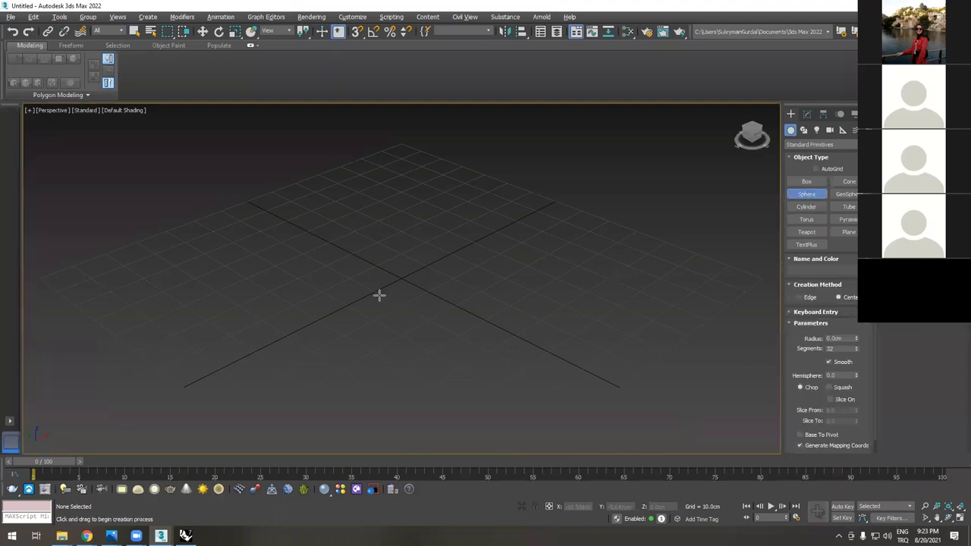
pyautogui.moveTo(394, 277); pyautogui.dragTo(412, 329)
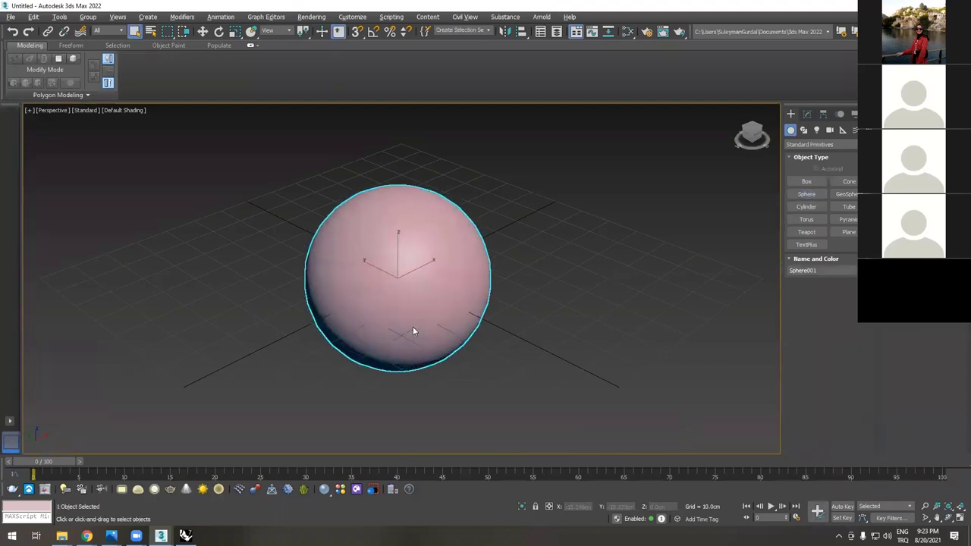
pyautogui.press('w')
pyautogui.scroll(-5, 406, 296)
pyautogui.moveTo(405, 295); pyautogui.dragTo(406, 195)
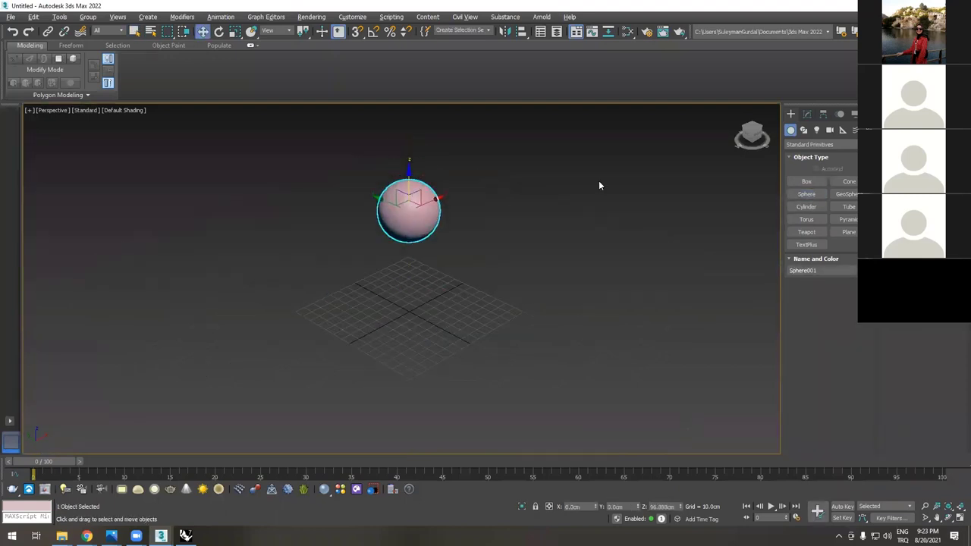
# - Set the sphere's radius to 50 cm in the Modify panel, deselect it and switch to Rhino
pyautogui.click(806, 113)
pyautogui.doubleClick(838, 265)
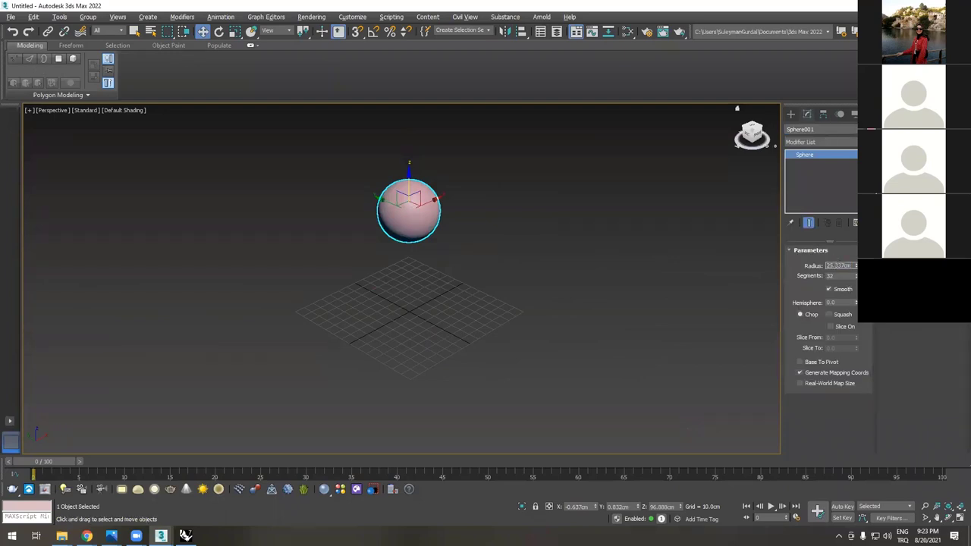
pyautogui.write('50')
pyautogui.press('Return')
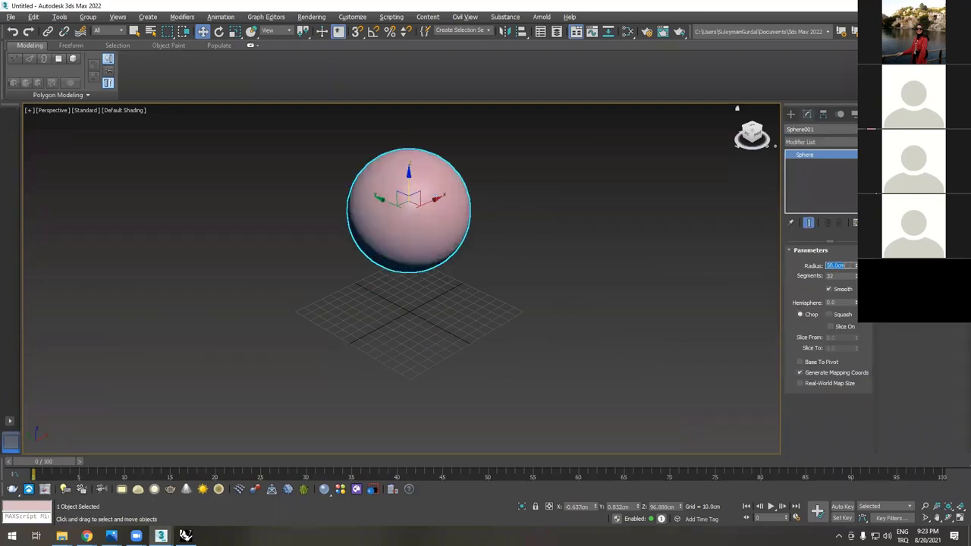
pyautogui.click(602, 375)
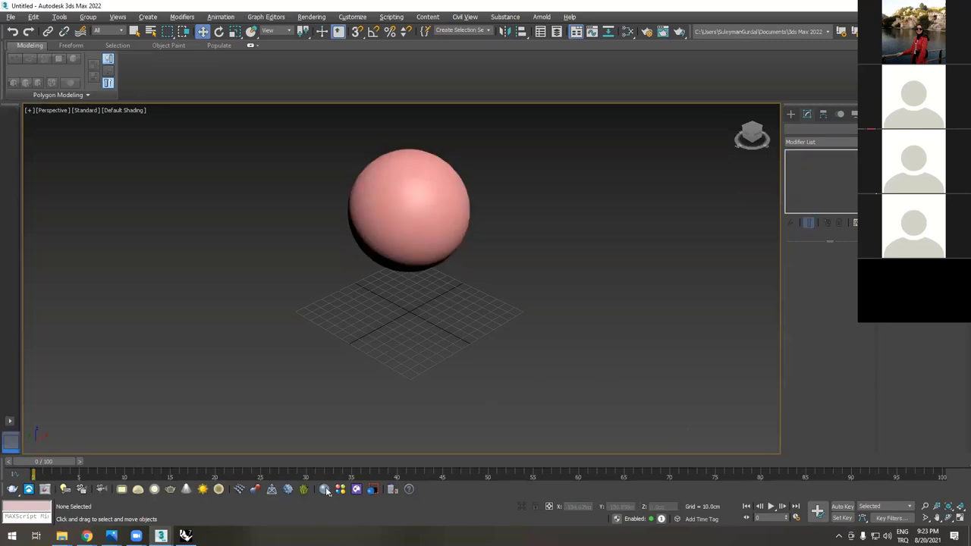
pyautogui.hotkey('alt', 'Tab')
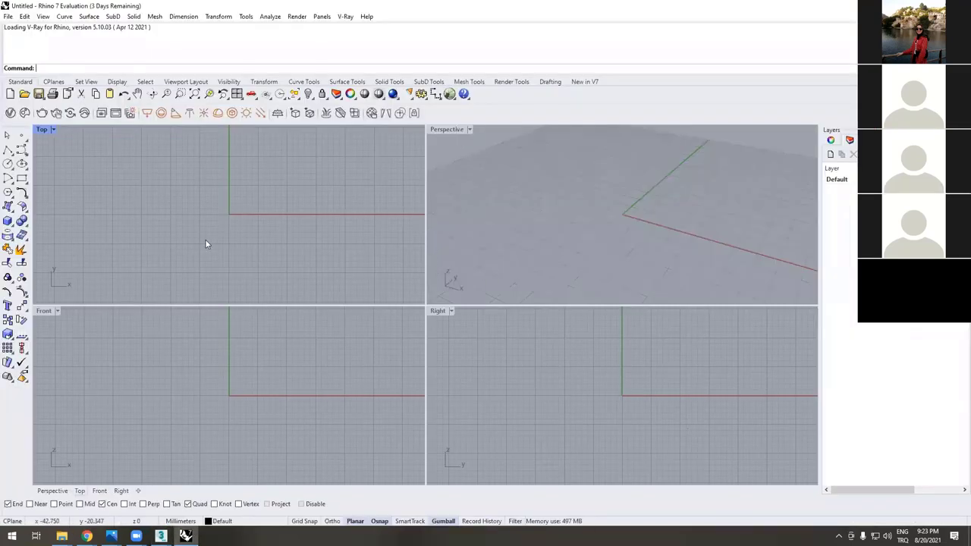
# - Create a radius-50 sphere at the origin in the maximized Perspective viewport
pyautogui.hotkey('ctrl', 'F4')
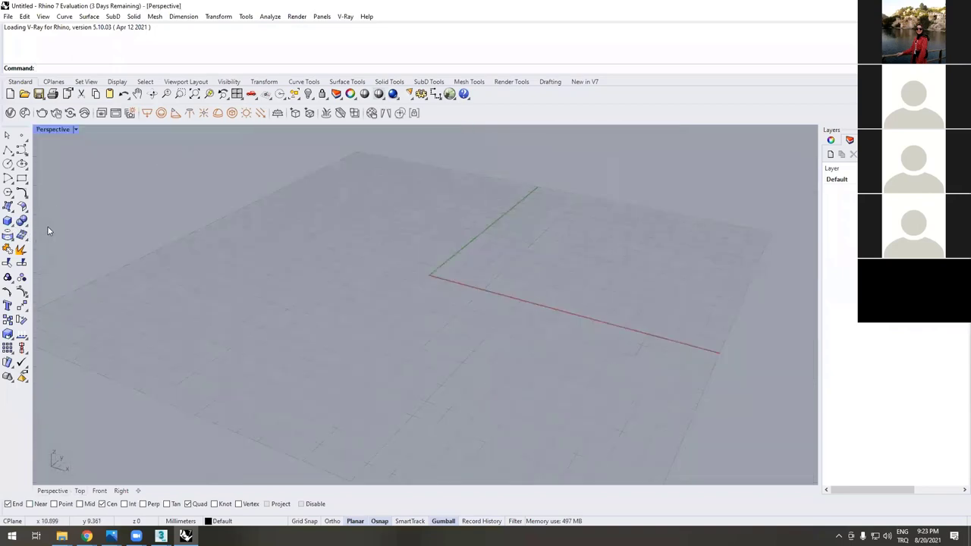
pyautogui.moveTo(48, 226); pyautogui.dragTo(493, 397, button='right')
pyautogui.click(8, 221)
pyautogui.click(402, 344)
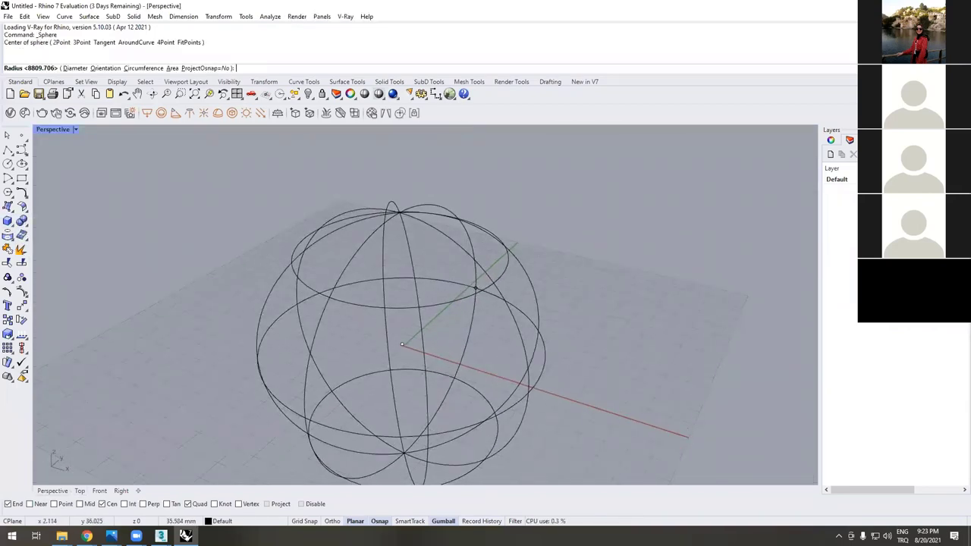
pyautogui.write('50')
pyautogui.press('Return')
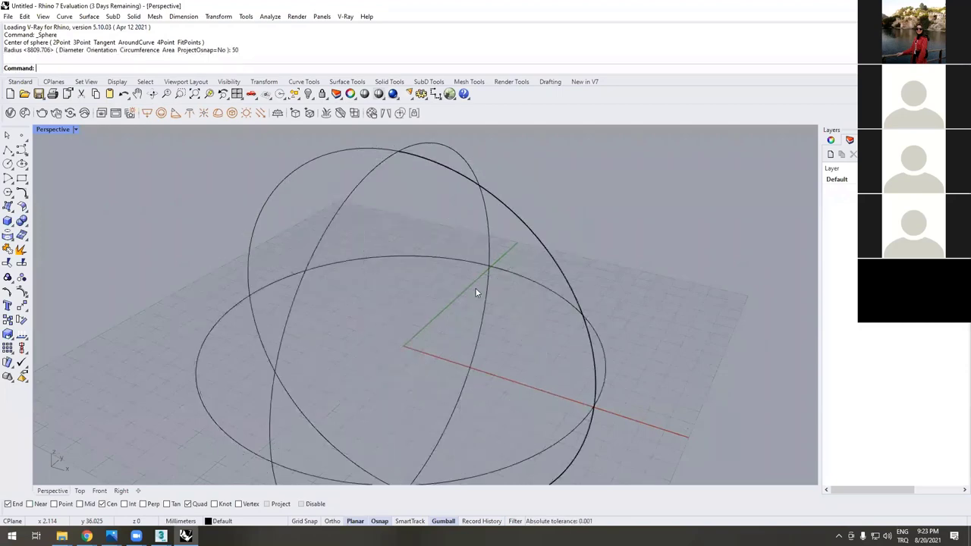
# - Switch the viewport to Shaded and lift the sphere above the grid with the gumball
pyautogui.click(364, 94)
pyautogui.scroll(-3, 456, 332)
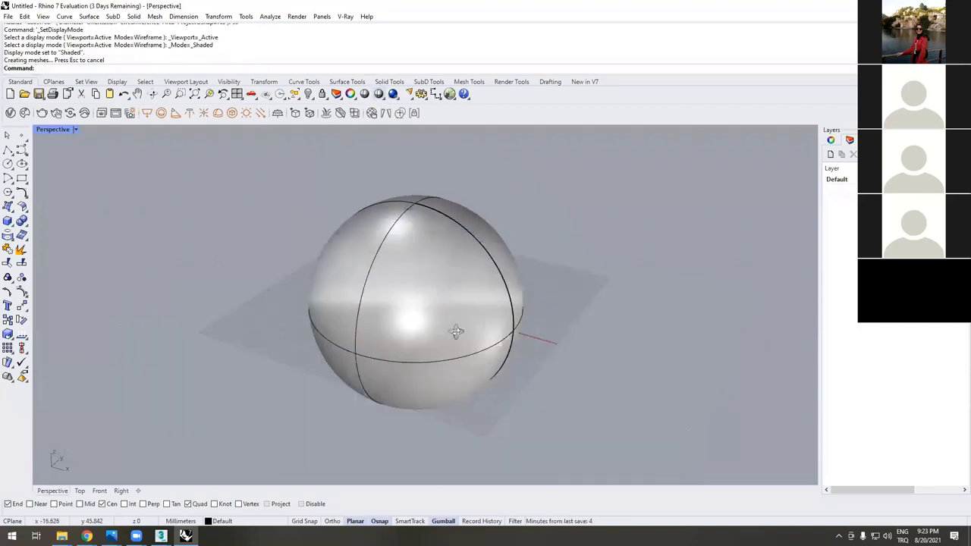
pyautogui.press('Down')
pyautogui.press('Down')
pyautogui.press('Up')
pyautogui.press('Up')
pyautogui.click(455, 322)
pyautogui.moveTo(455, 322); pyautogui.dragTo(433, 53)
# - Try repositioning the sphere with the gumball, undoing each move, then reselect it
pyautogui.scroll(-3, 477, 242)
pyautogui.scroll(4, 506, 278)
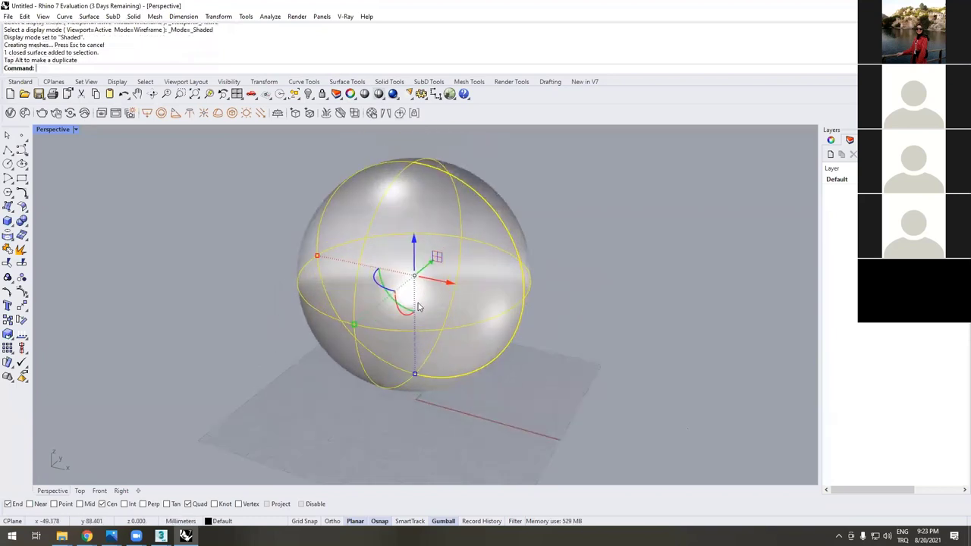
pyautogui.scroll(2, 419, 307)
pyautogui.moveTo(425, 261); pyautogui.dragTo(430, 234)
pyautogui.hotkey('ctrl', 'z')
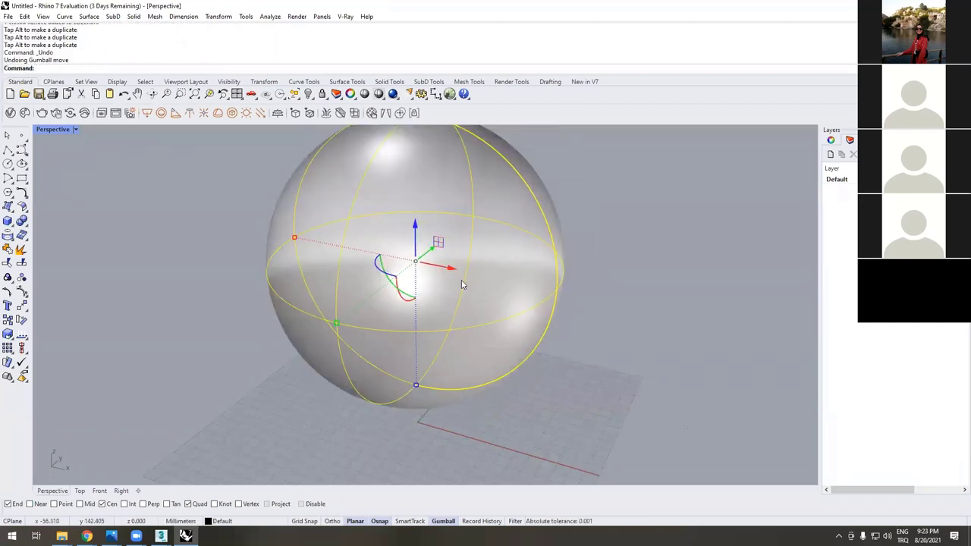
pyautogui.keyDown('shift'); pyautogui.moveTo(449, 267); pyautogui.dragTo(453, 268, button='right'); pyautogui.keyUp('shift')
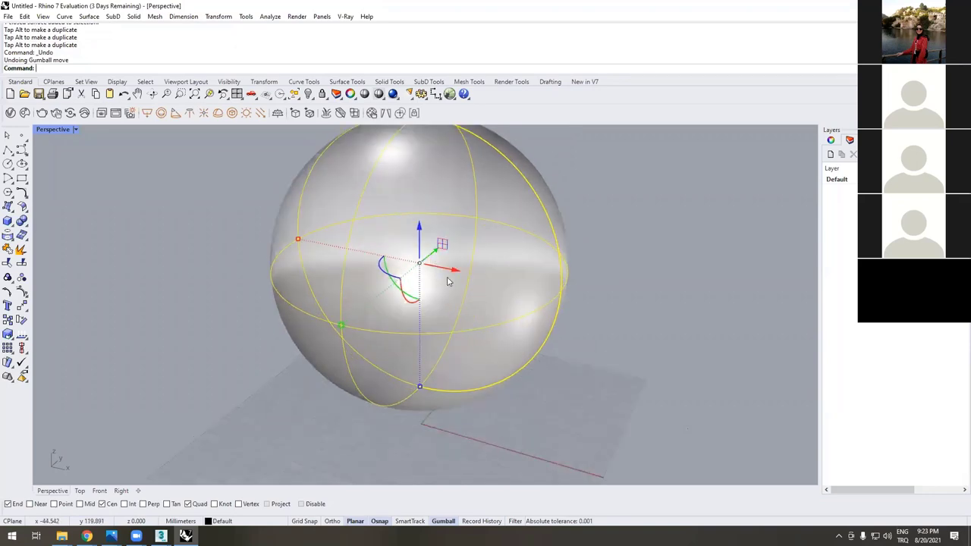
pyautogui.moveTo(447, 281); pyautogui.dragTo(222, 433)
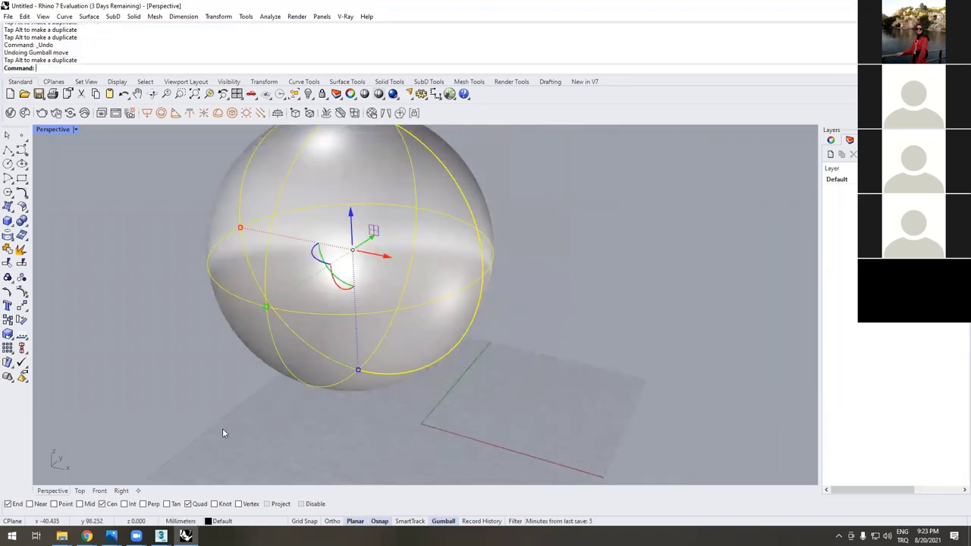
pyautogui.hotkey('ctrl', 'z')
pyautogui.click(77, 347)
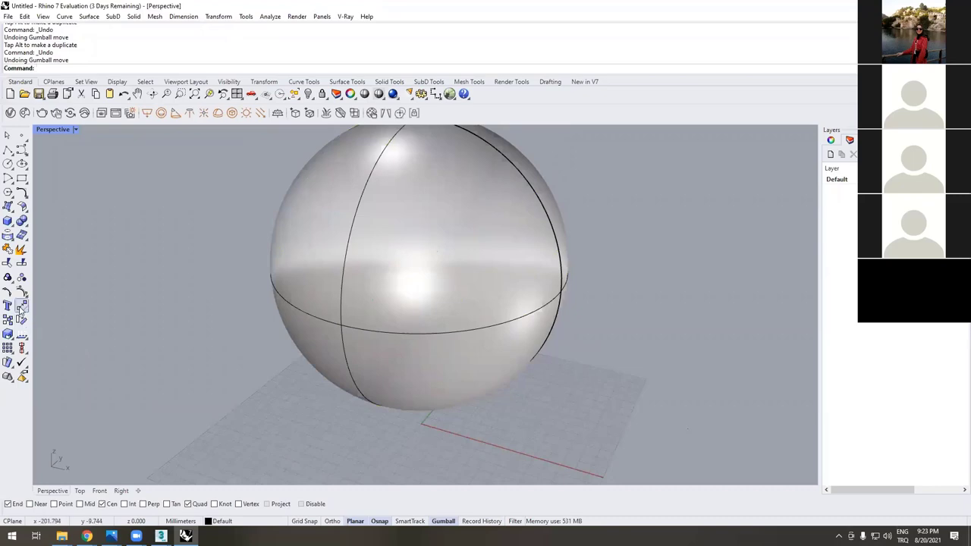
pyautogui.click(307, 259)
# - Move the sphere orthogonally with the Move command, then return to 3ds Max
pyautogui.click(22, 305)
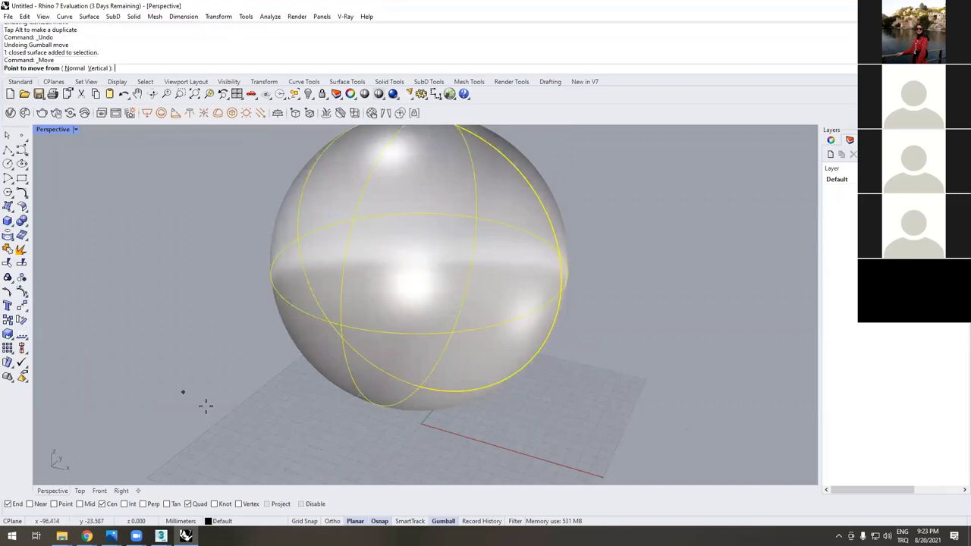
pyautogui.click(289, 437)
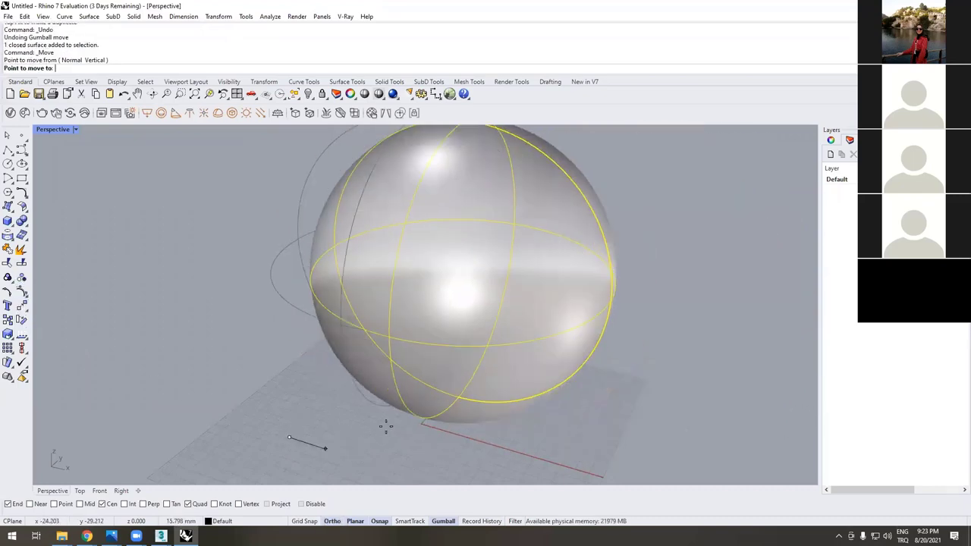
pyautogui.press('shift')
pyautogui.click(454, 380)
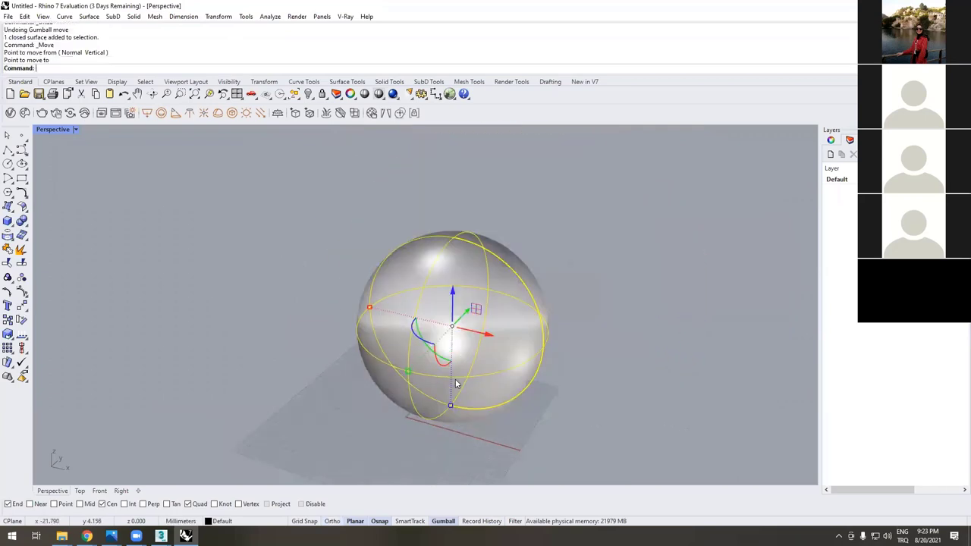
pyautogui.moveTo(455, 379); pyautogui.dragTo(434, 460, button='right')
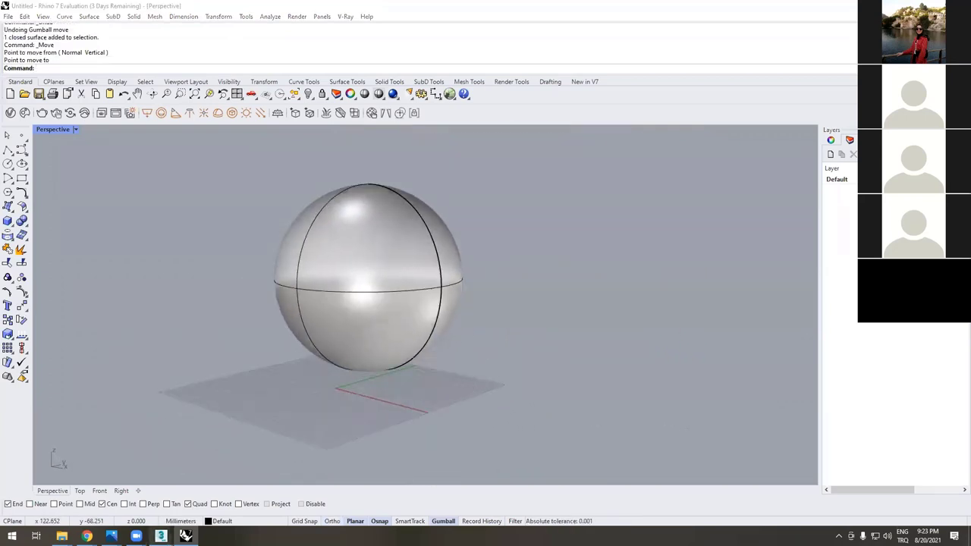
pyautogui.moveTo(160, 536)
pyautogui.click(179, 502)
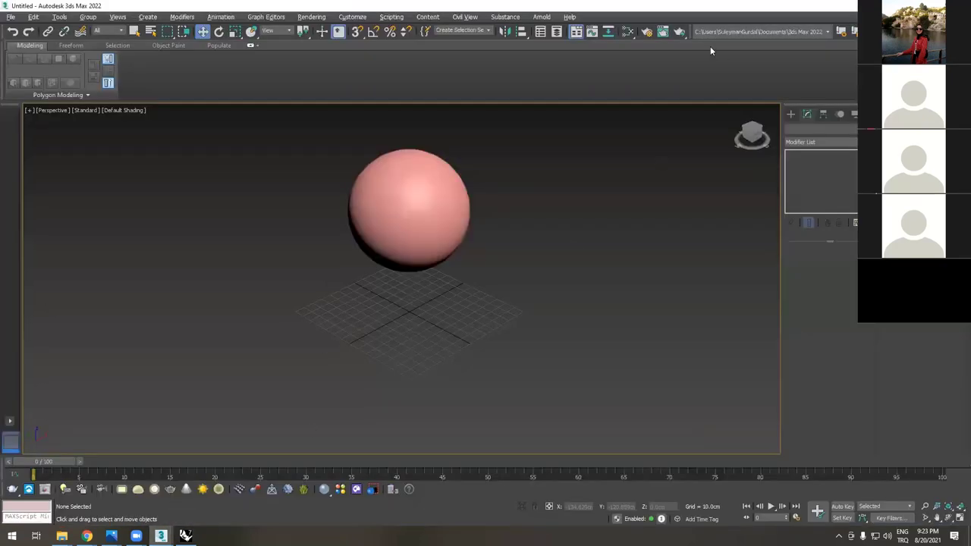
# - Snap 3ds Max to the right half and Rhino to the left half, then orbit Rhino's sphere
pyautogui.doubleClick(598, 9)
pyautogui.press('super+Right')
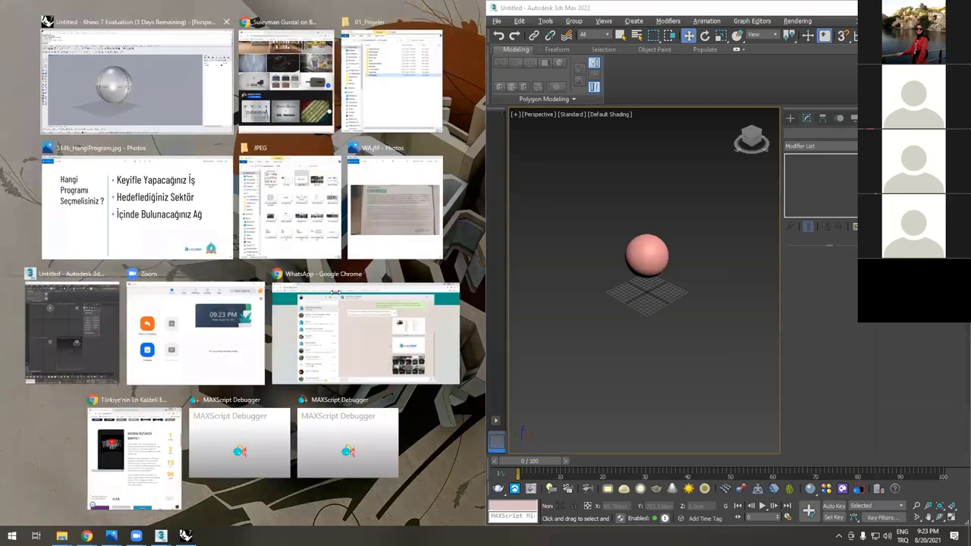
pyautogui.click(136, 84)
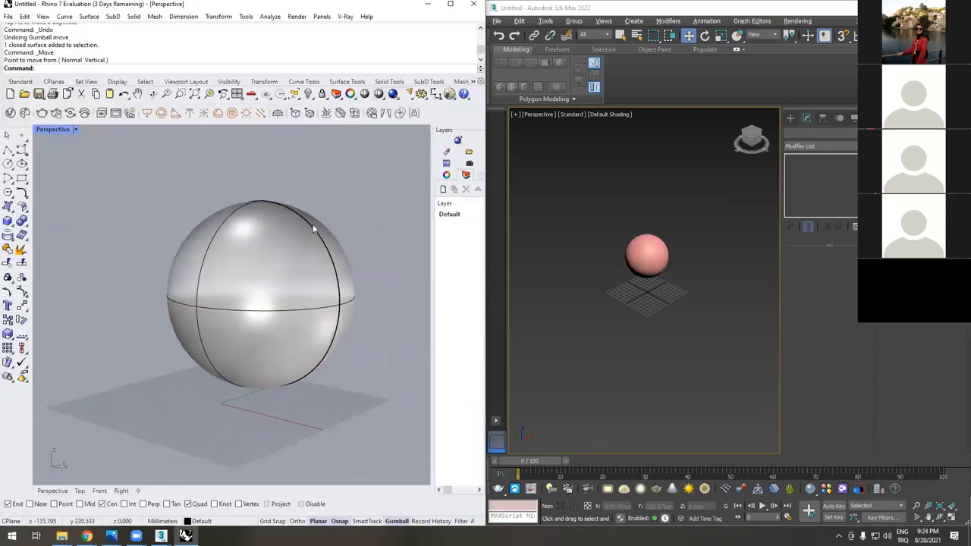
pyautogui.moveTo(288, 307); pyautogui.dragTo(336, 329, button='right')
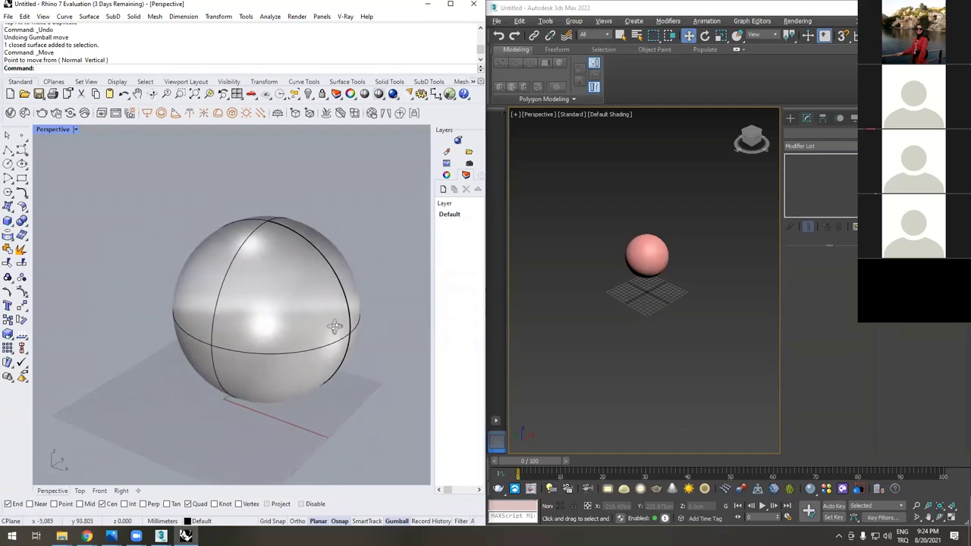
pyautogui.scroll(5, 277, 240)
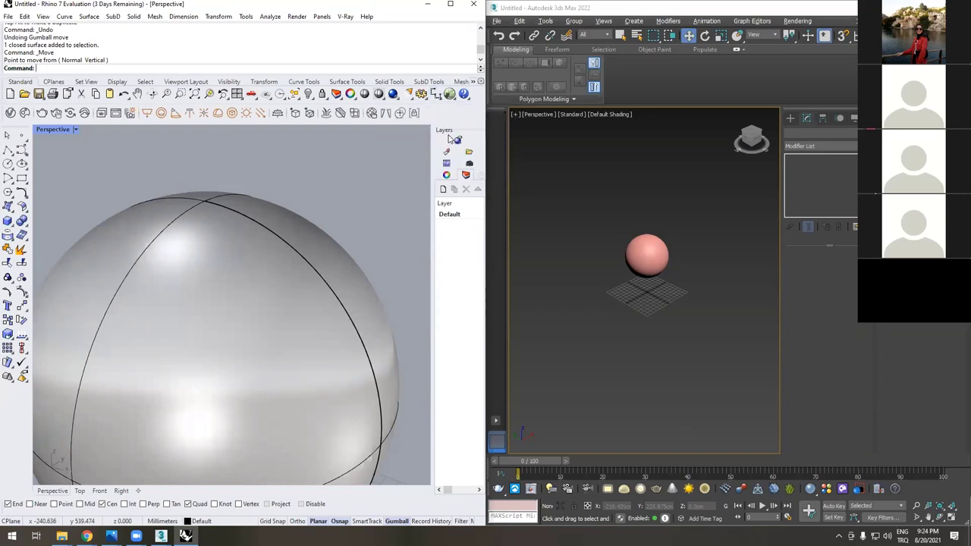
# - Start a DimRadius dimension on the sphere's edge curve and view it from the front
pyautogui.write('dimradius')
pyautogui.press('Return')
pyautogui.click(301, 257)
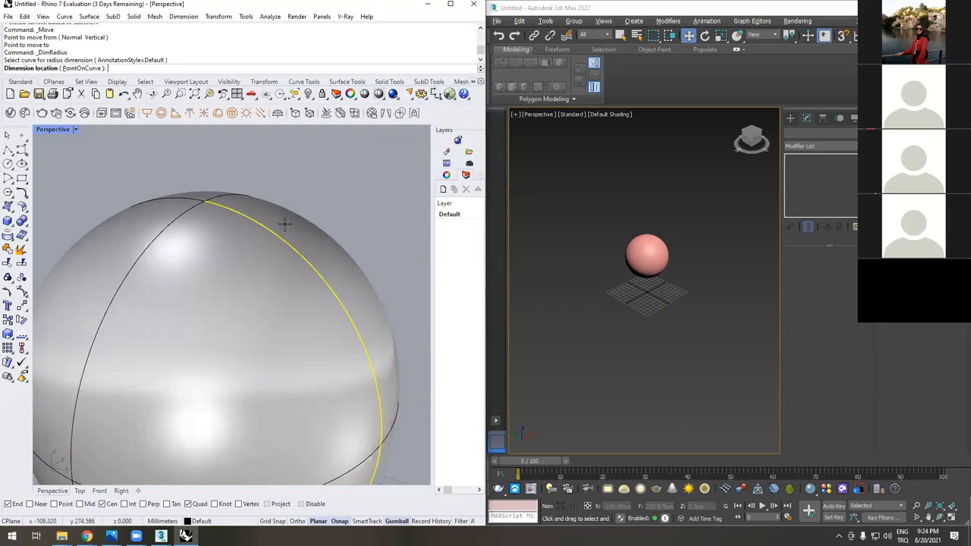
pyautogui.click(100, 490)
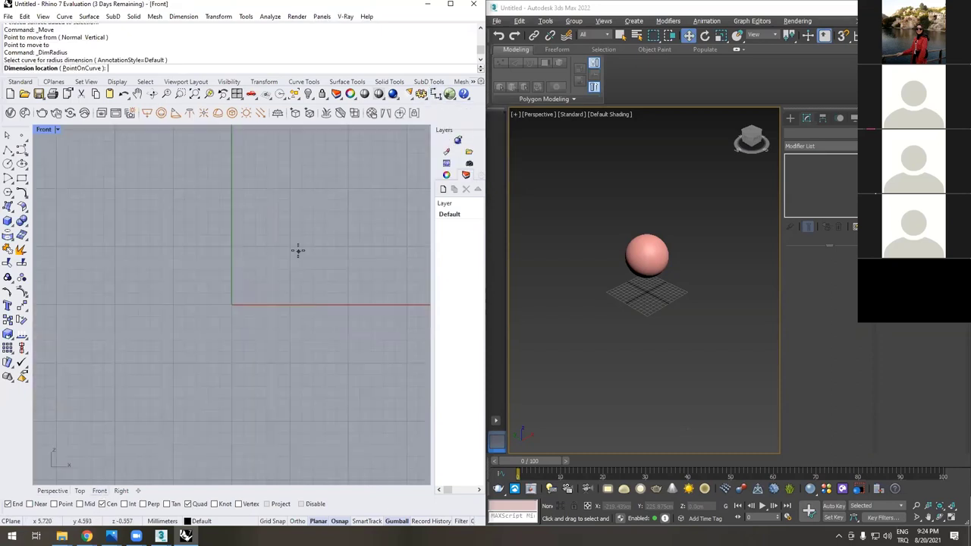
pyautogui.scroll(3, 288, 258)
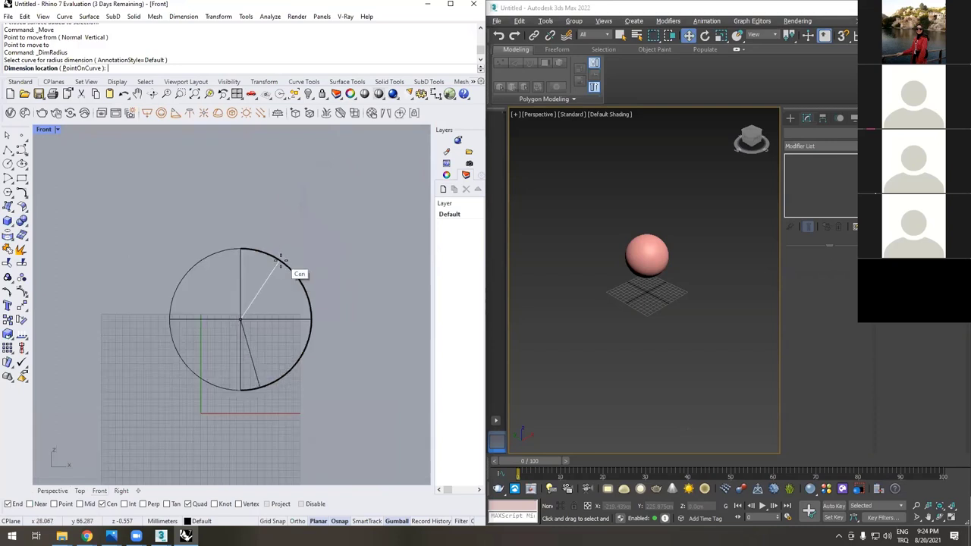
# - Turn off the Cen and Quad object snaps and adjust the front view
pyautogui.click(106, 504)
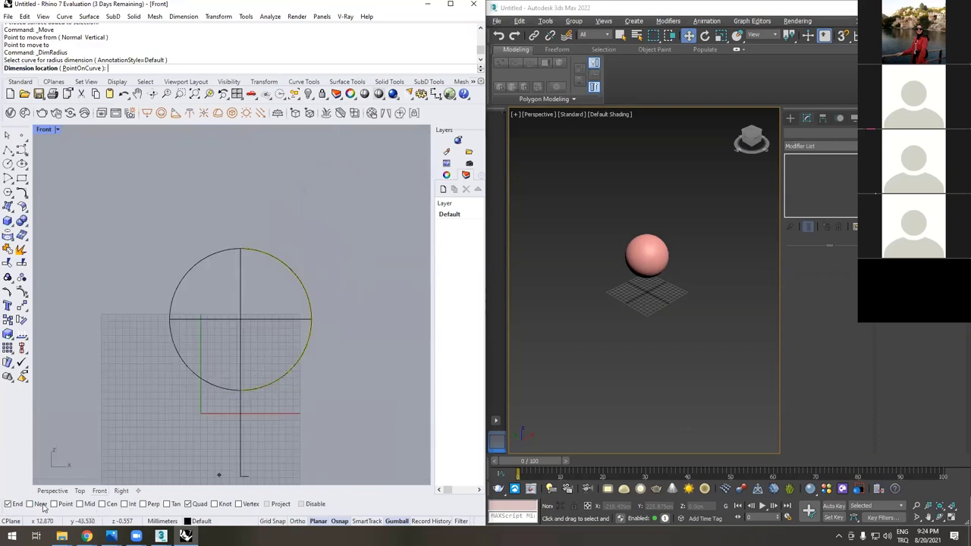
pyautogui.click(188, 503)
pyautogui.scroll(4, 293, 379)
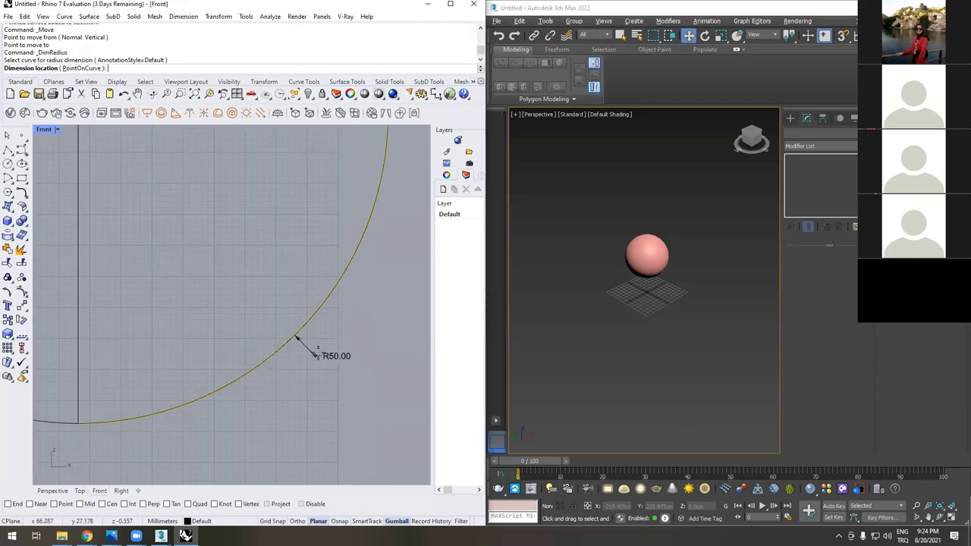
pyautogui.scroll(-1, 337, 318)
pyautogui.scroll(3, 372, 277)
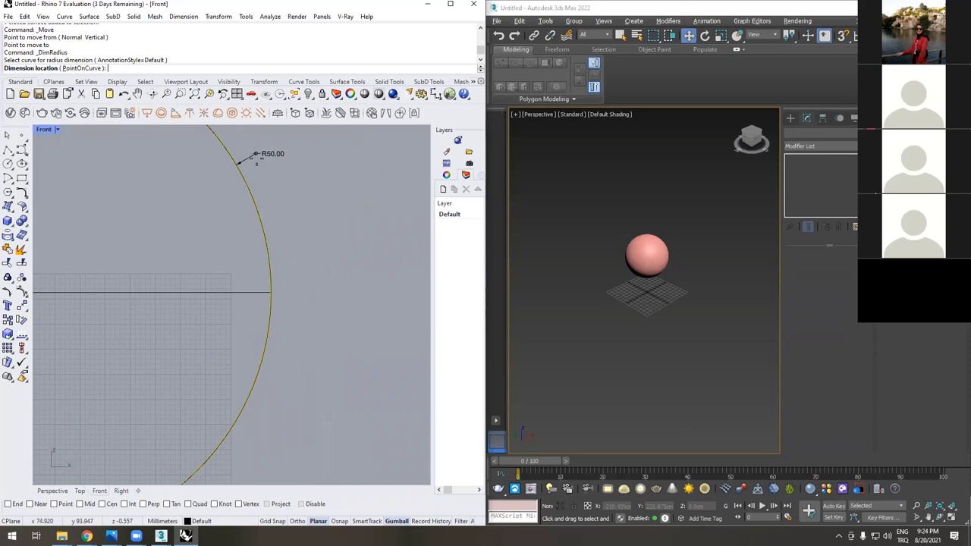
pyautogui.scroll(-4, 290, 324)
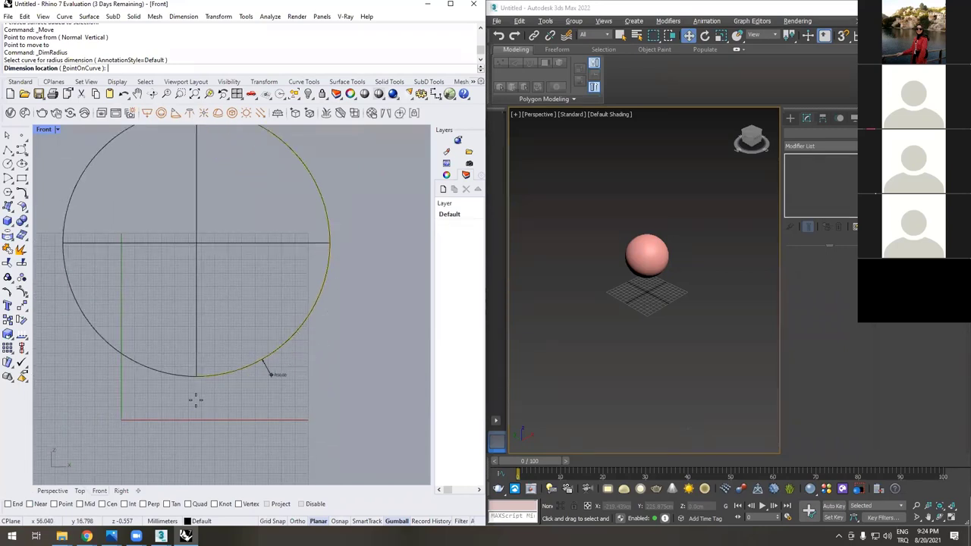
pyautogui.moveTo(245, 255); pyautogui.dragTo(314, 230, button='right')
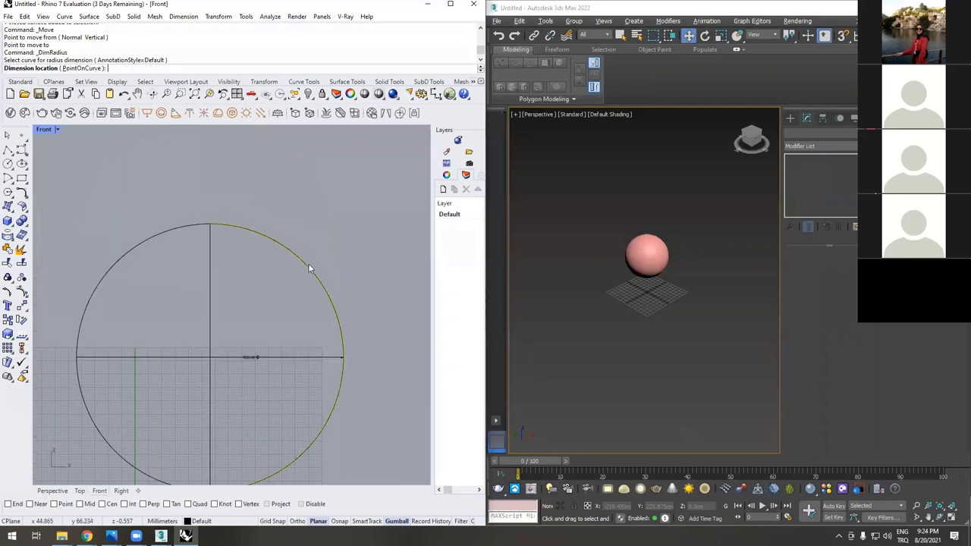
pyautogui.scroll(5, 309, 253)
# - Cancel the radius dimension and switch to the shaded Perspective view to orbit the sphere
pyautogui.press('Escape')
pyautogui.scroll(-4, 266, 312)
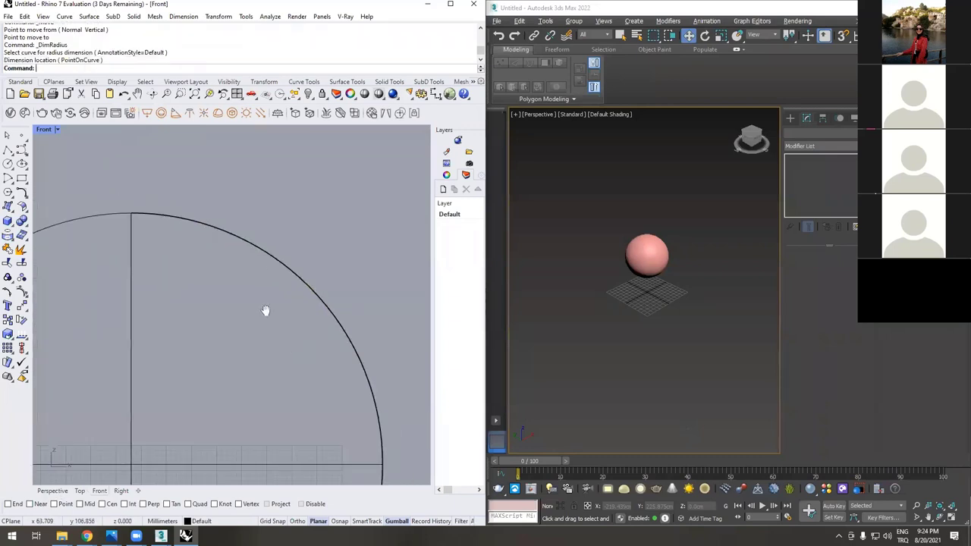
pyautogui.hotkey('ctrl', 'Tab')
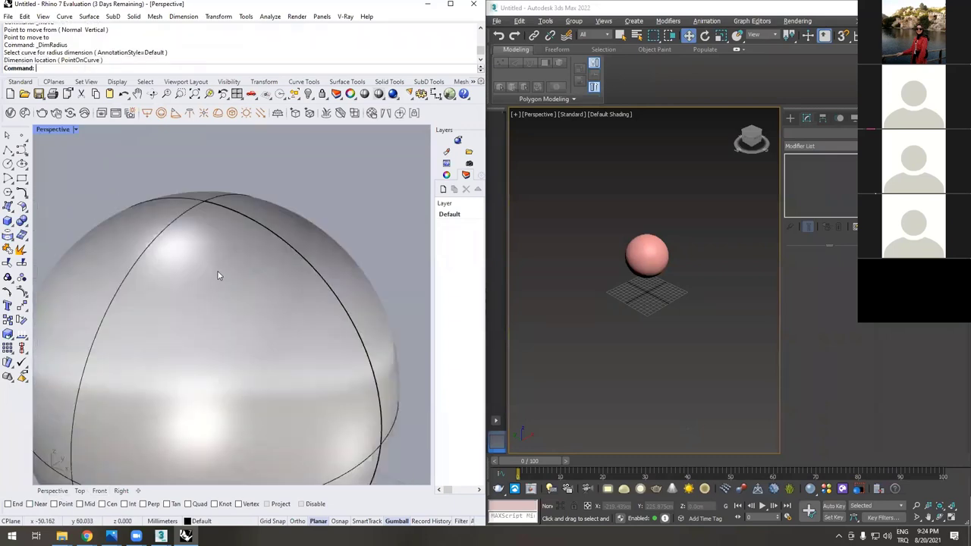
pyautogui.scroll(-5, 218, 275)
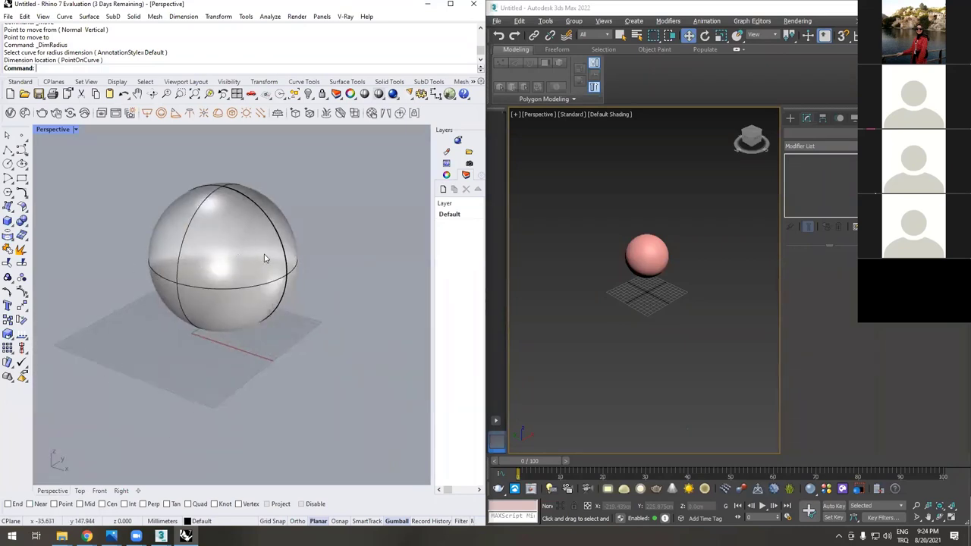
pyautogui.moveTo(267, 251); pyautogui.dragTo(267, 285, button='right')
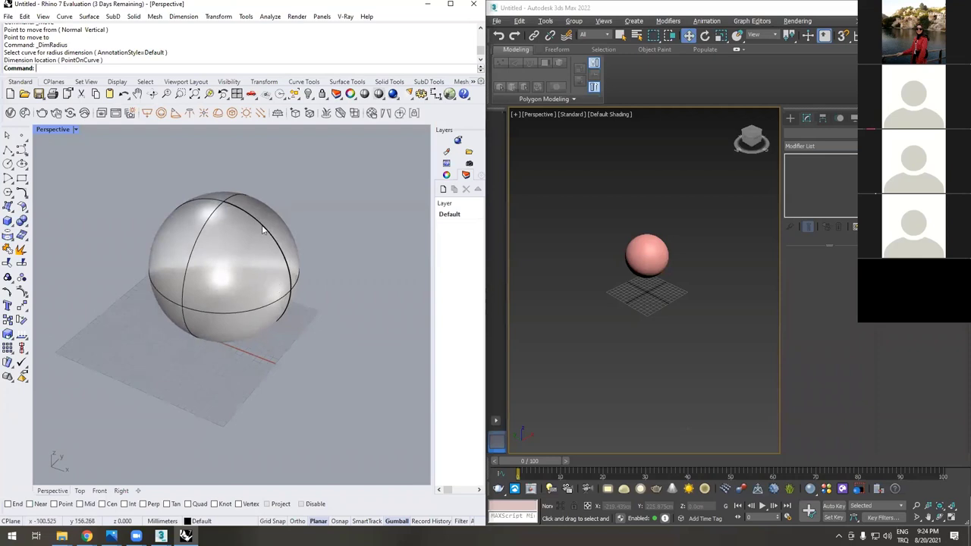
pyautogui.scroll(5, 255, 292)
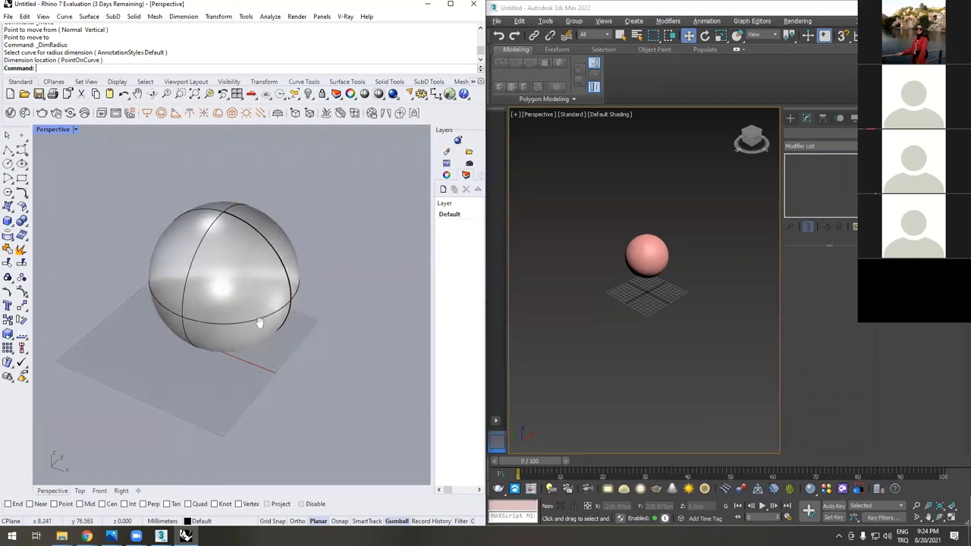
# - Focus the 3ds Max viewport and maximize the 3ds Max window to full screen
pyautogui.scroll(8, 675, 236)
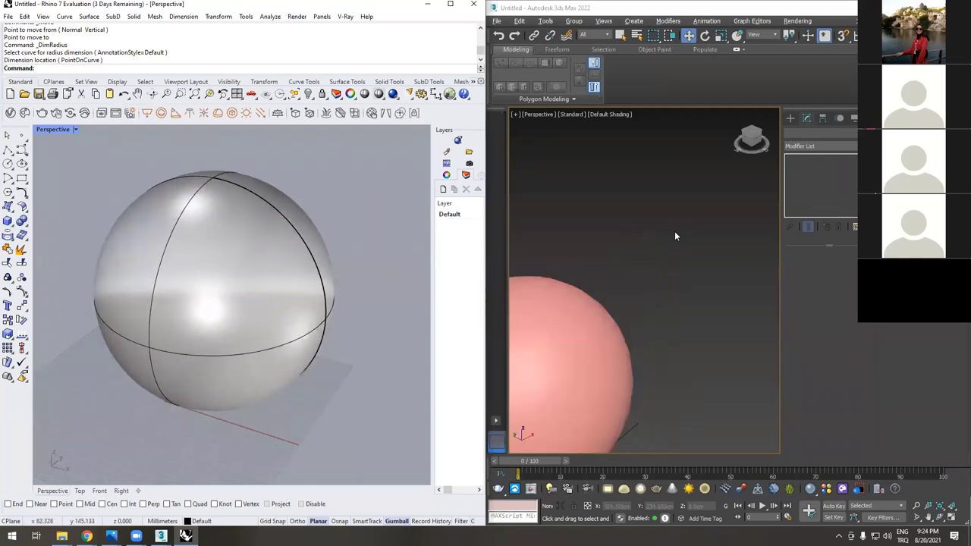
pyautogui.rightClick(624, 288)
pyautogui.click(575, 198)
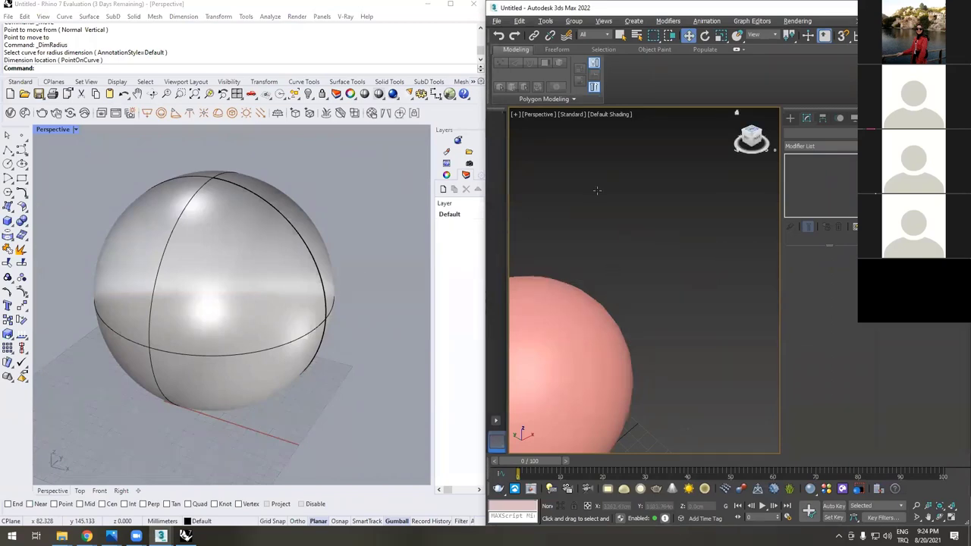
pyautogui.press('super+Up')
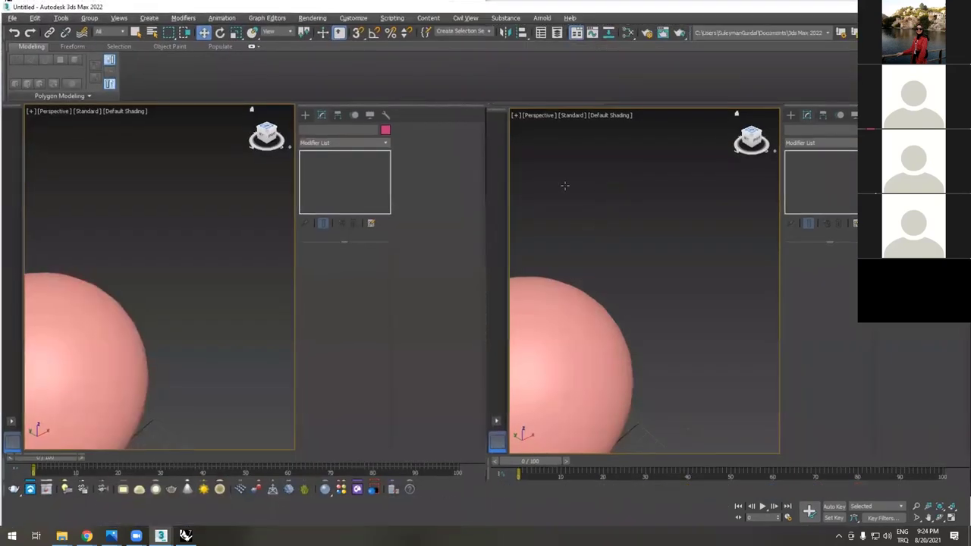
# - Zoom extents on the sphere and switch to the Top view showing its wireframe
pyautogui.scroll(-5, 499, 177)
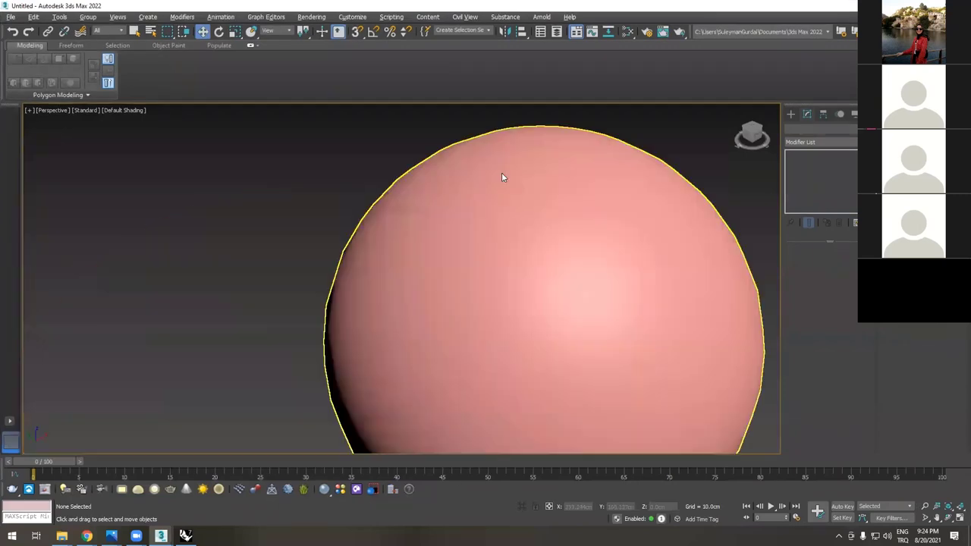
pyautogui.scroll(-2, 424, 220)
pyautogui.scroll(7, 416, 215)
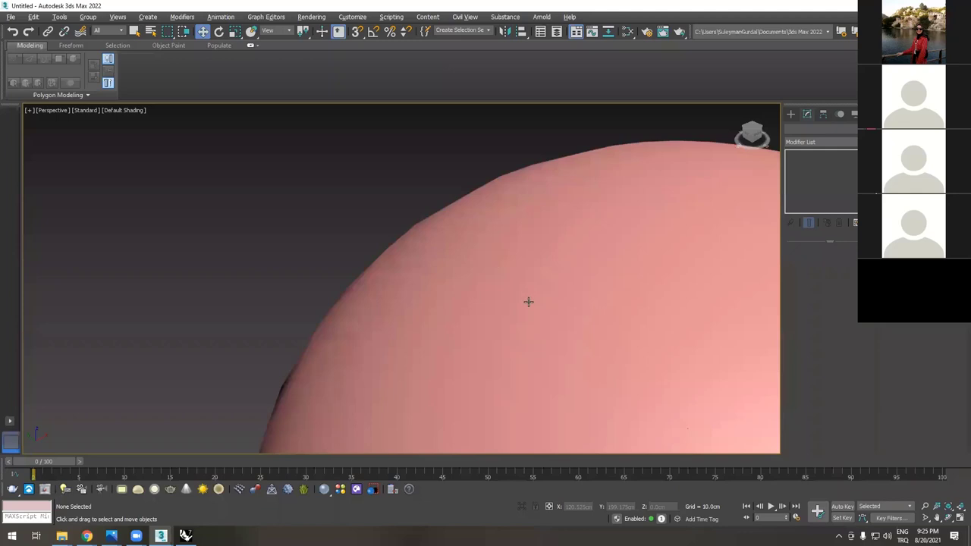
pyautogui.press('z')
pyautogui.moveTo(513, 284); pyautogui.dragTo(524, 336, button='middle')
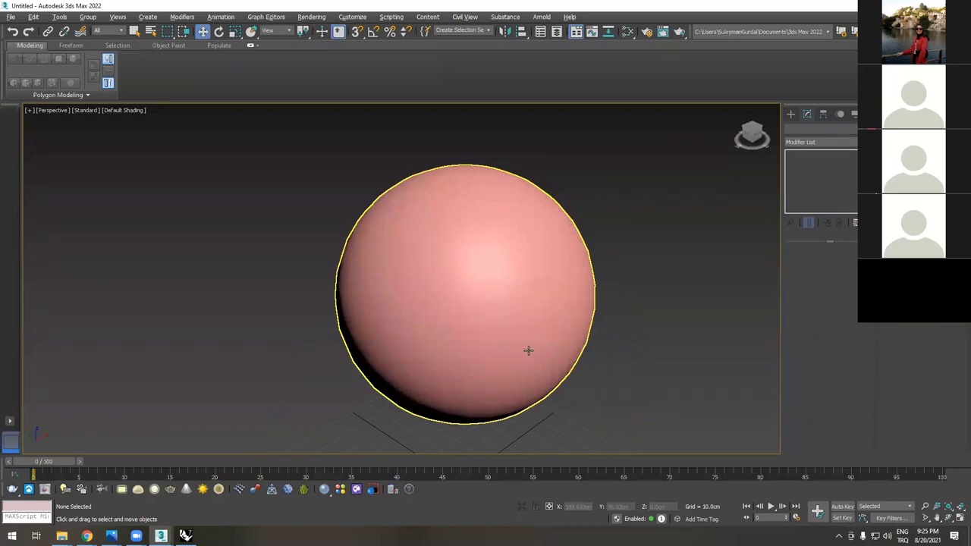
pyautogui.press('t')
pyautogui.scroll(5, 409, 193)
pyautogui.scroll(3, 435, 203)
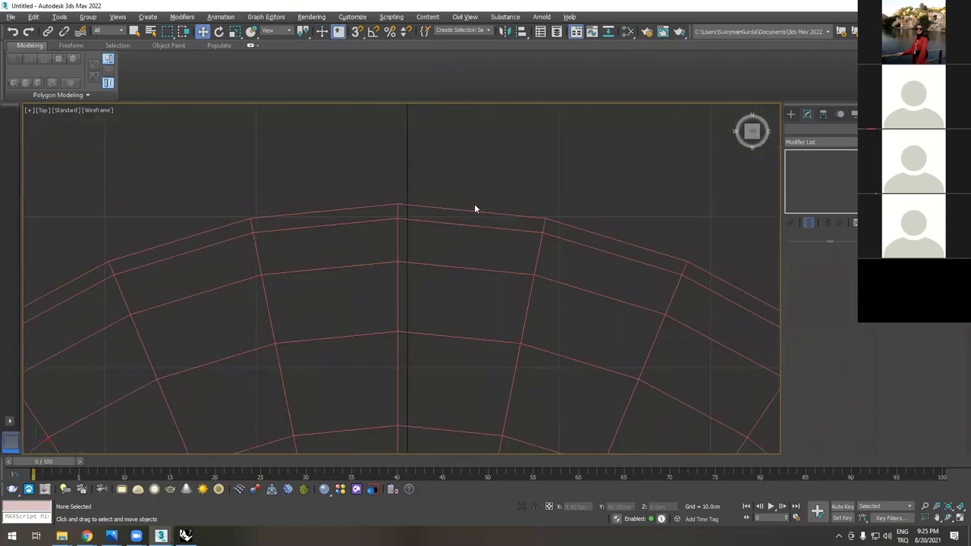
# - Zoom and pan around the sphere's top wireframe, then return to a shaded Perspective view
pyautogui.scroll(-2, 264, 223)
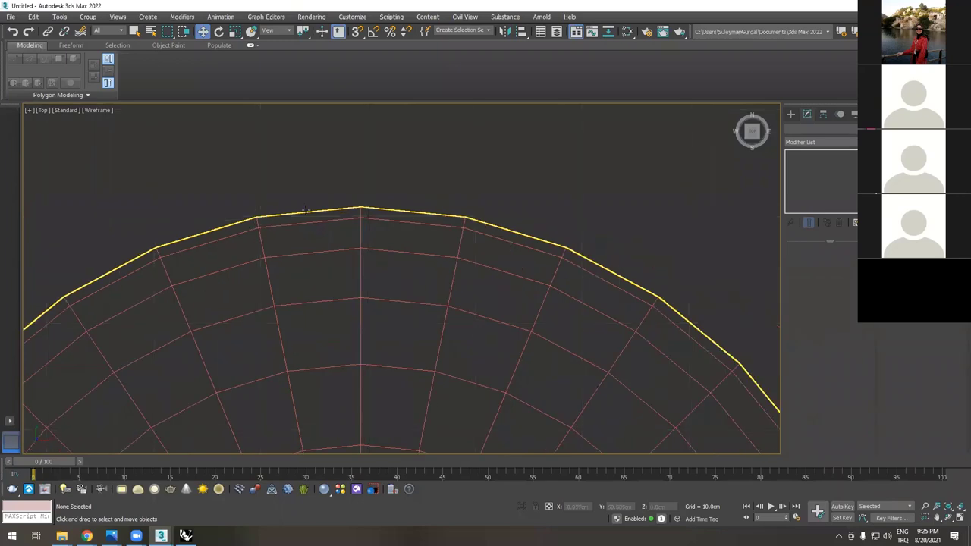
pyautogui.scroll(-2, 377, 232)
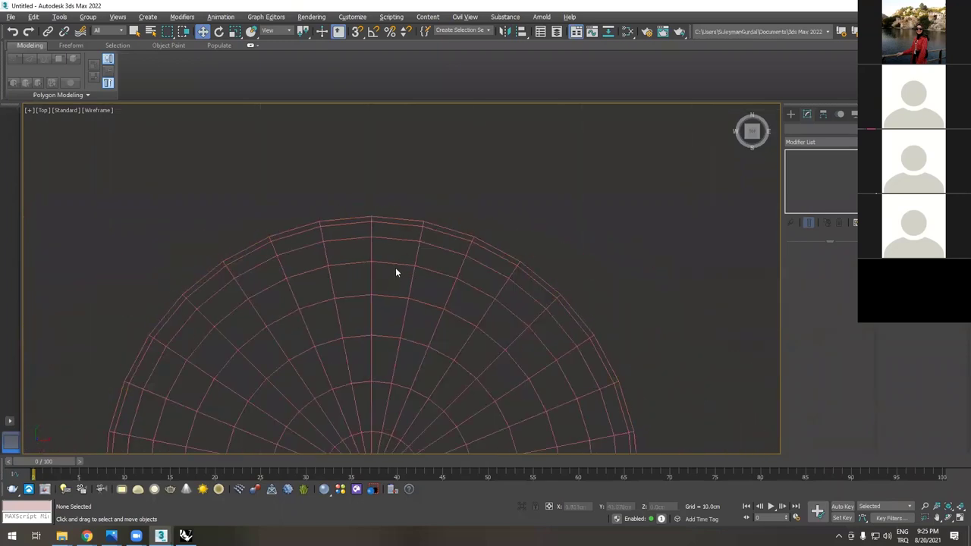
pyautogui.scroll(-3, 395, 273)
pyautogui.moveTo(401, 278); pyautogui.dragTo(403, 204, button='middle')
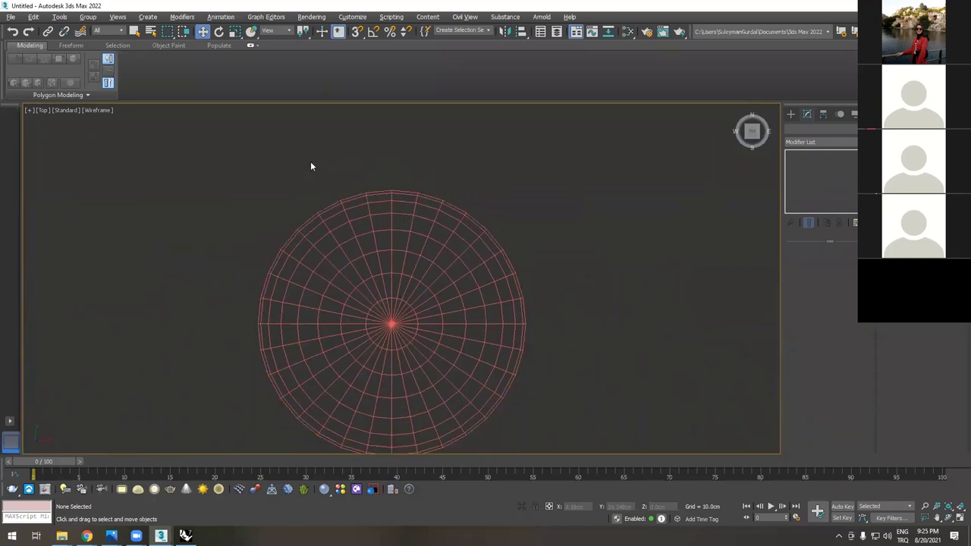
pyautogui.scroll(2, 402, 160)
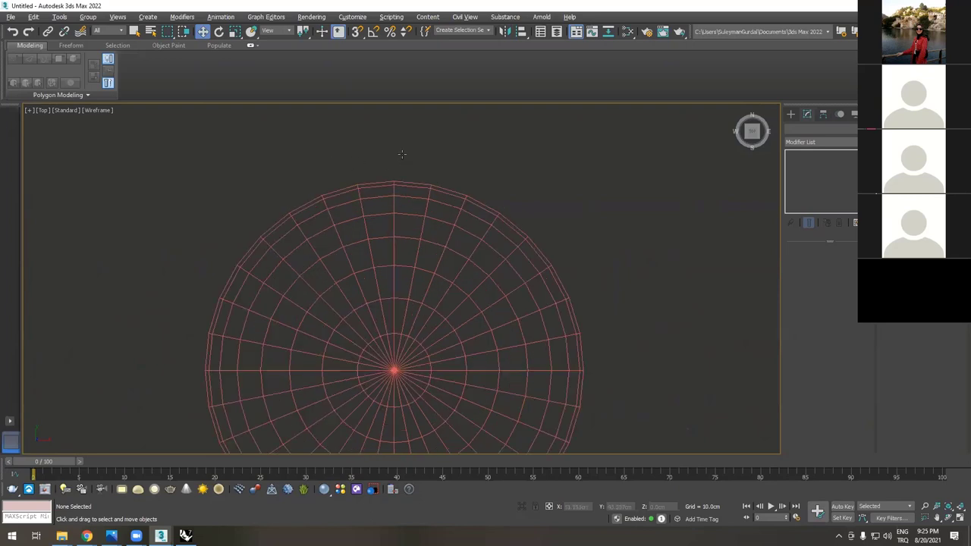
pyautogui.scroll(2, 400, 196)
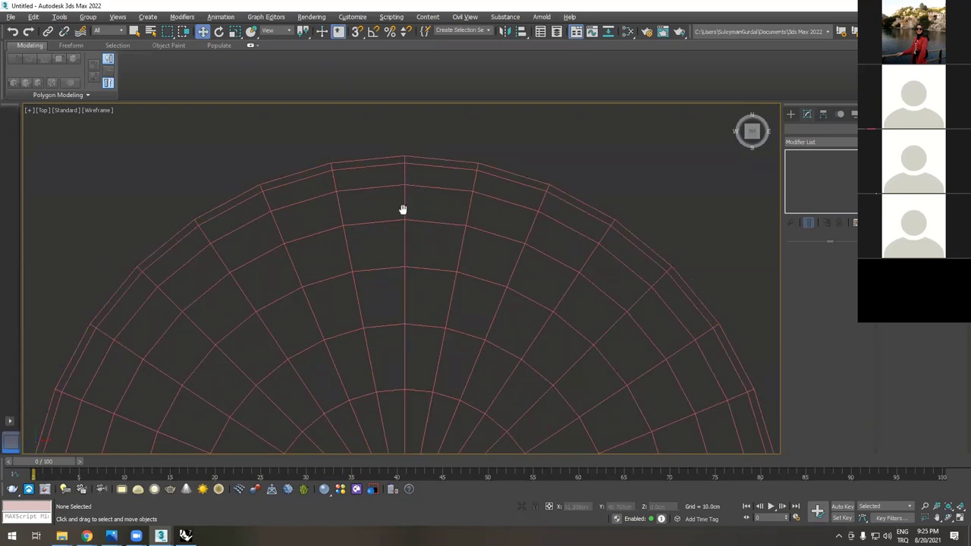
pyautogui.moveTo(559, 216); pyautogui.dragTo(562, 260, button='middle')
pyautogui.press('p')
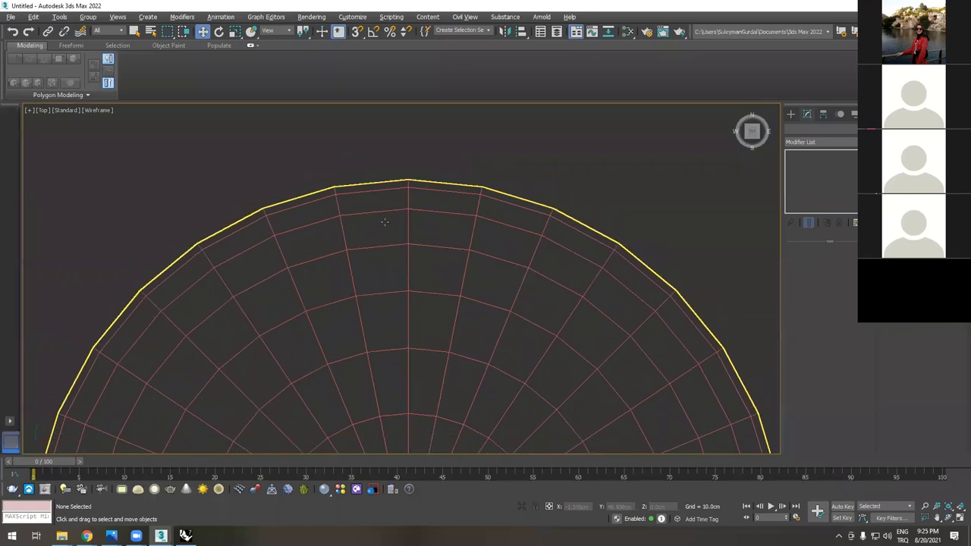
pyautogui.press('F3')
# - Frame the sphere in Perspective, select it, then clear the selection
pyautogui.press('z')
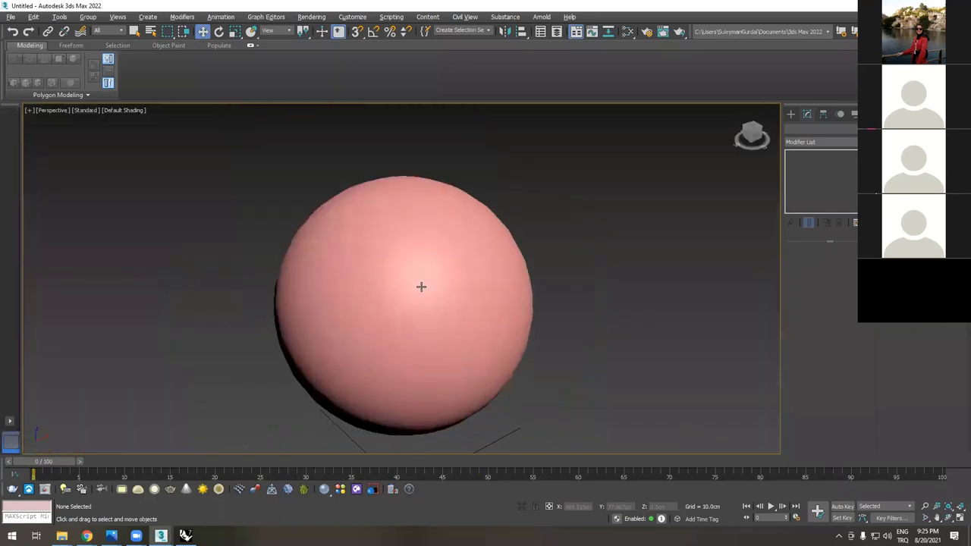
pyautogui.click(420, 268)
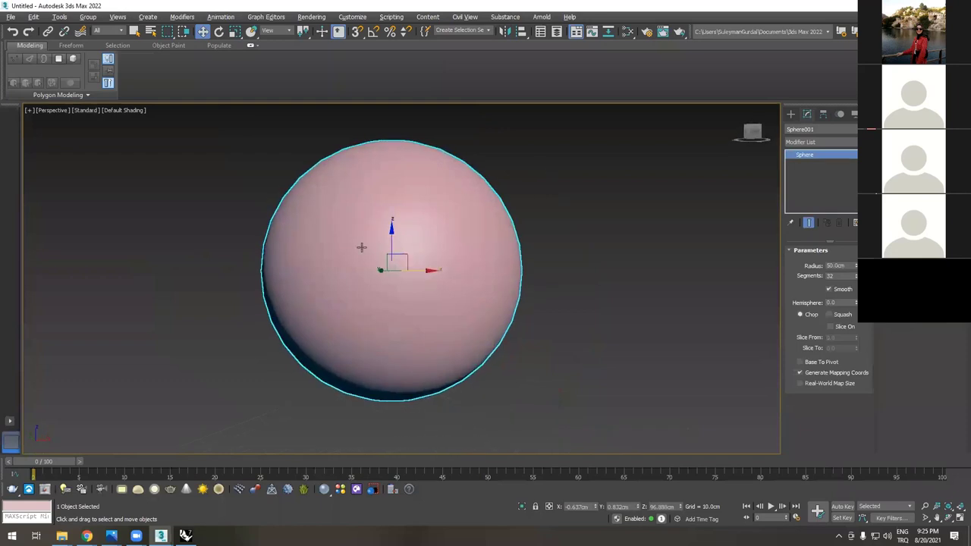
pyautogui.press('q')
pyautogui.hotkey('ctrl', 'd')
pyautogui.scroll(2, 397, 242)
pyautogui.scroll(-2, 395, 233)
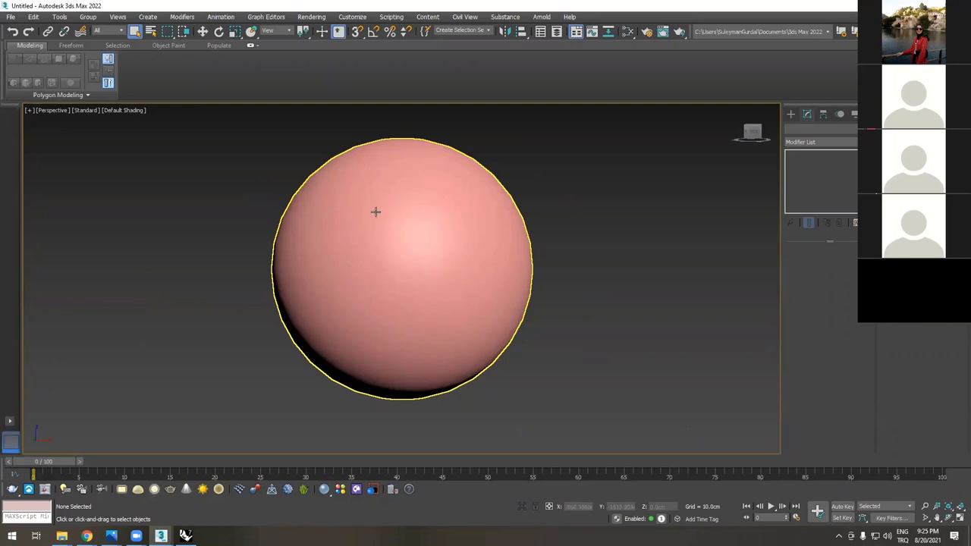
# - Select Sphere001 and toggle its Smooth option, then orbit to look down on it
pyautogui.click(436, 270)
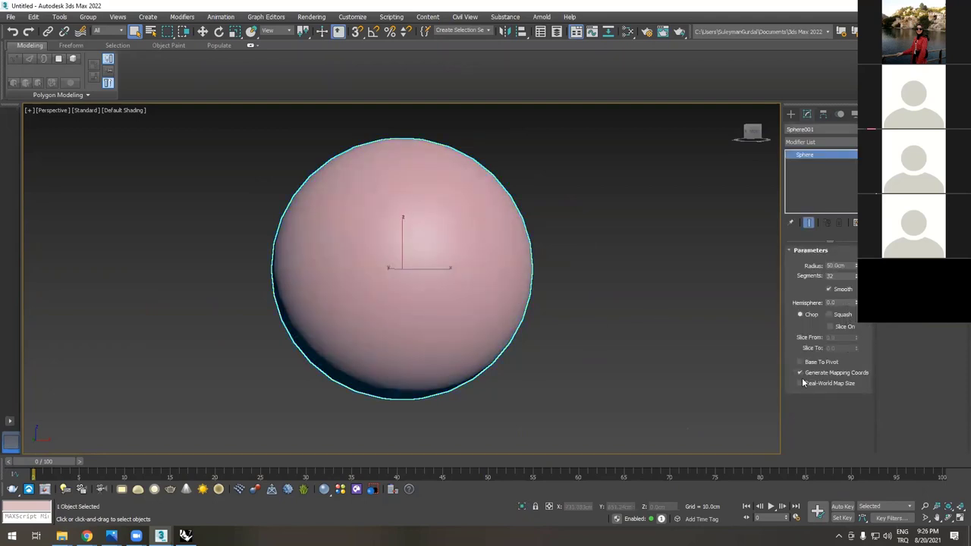
pyautogui.click(647, 344)
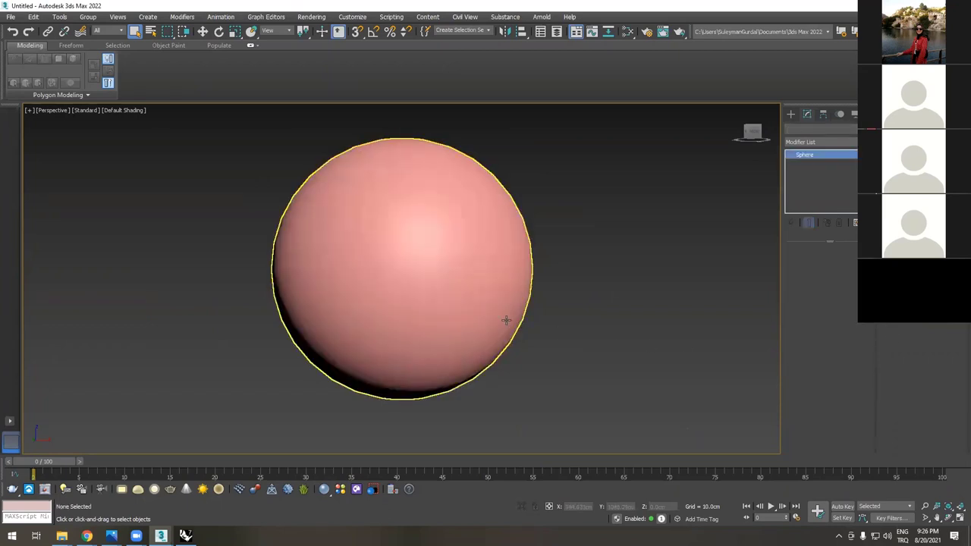
pyautogui.click(507, 321)
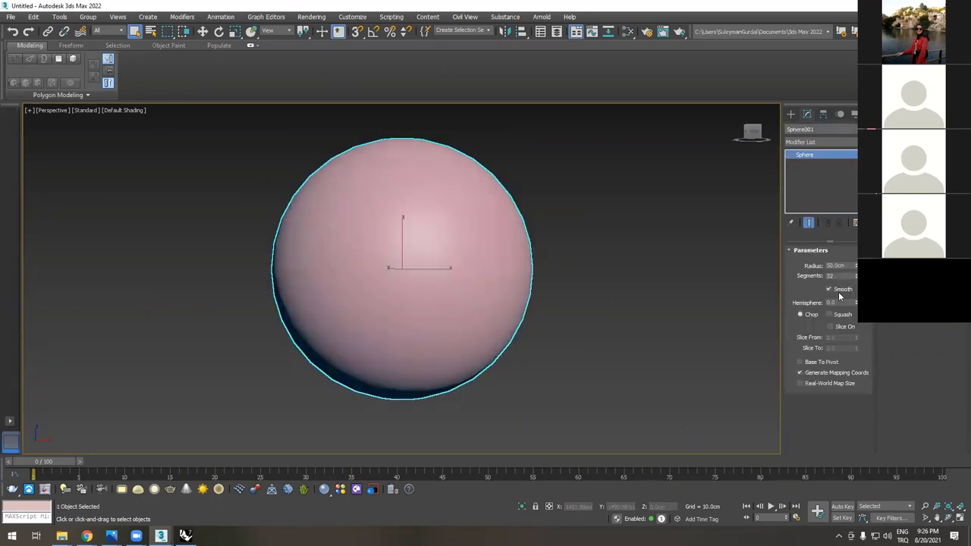
pyautogui.click(828, 289)
pyautogui.click(759, 293)
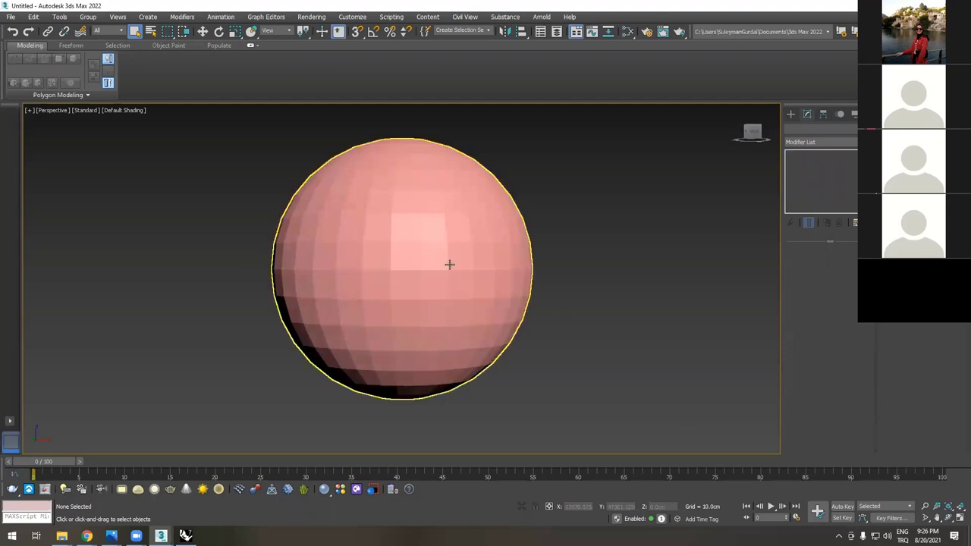
pyautogui.scroll(2, 341, 248)
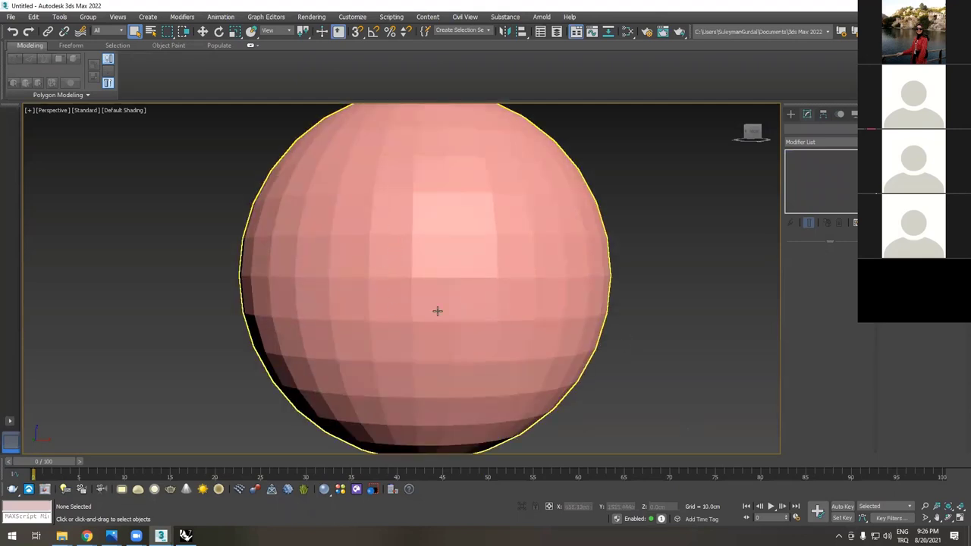
pyautogui.scroll(-3, 437, 310)
pyautogui.keyDown('alt'); pyautogui.moveTo(584, 279); pyautogui.dragTo(530, 299, button='middle'); pyautogui.keyUp('alt')
pyautogui.scroll(-2, 517, 319)
# - Reselect the sphere and untick Smooth so its 32 segments show as flat facets
pyautogui.click(511, 334)
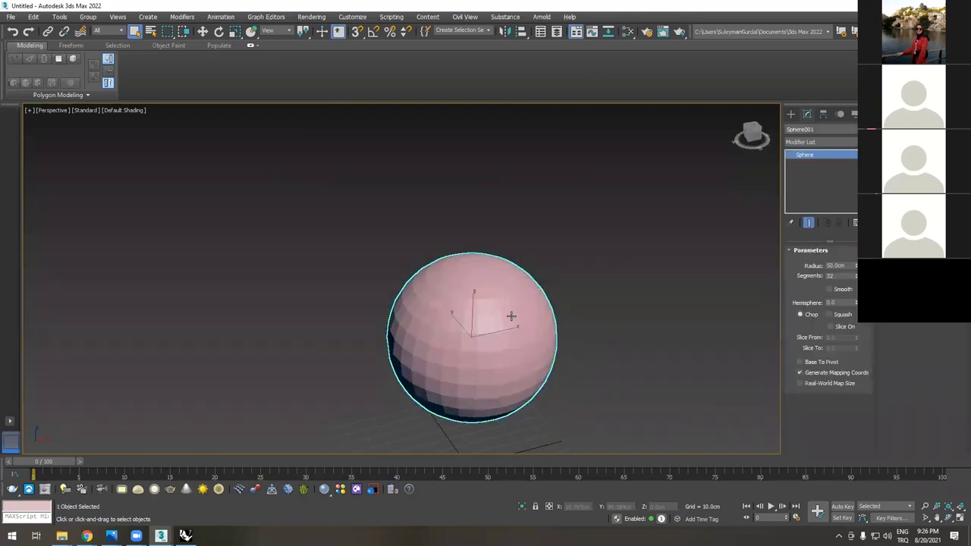
pyautogui.scroll(4, 508, 334)
pyautogui.scroll(-2, 508, 334)
pyautogui.keyDown('alt'); pyautogui.moveTo(508, 324); pyautogui.dragTo(554, 331, button='middle'); pyautogui.keyUp('alt')
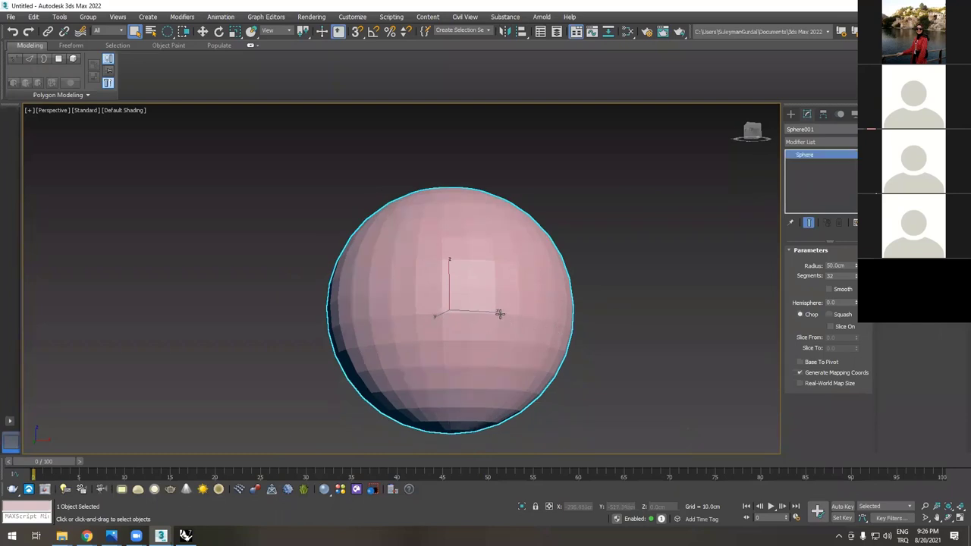
pyautogui.keyDown('alt'); pyautogui.moveTo(499, 314); pyautogui.dragTo(576, 329, button='middle'); pyautogui.keyUp('alt')
pyautogui.click(575, 330)
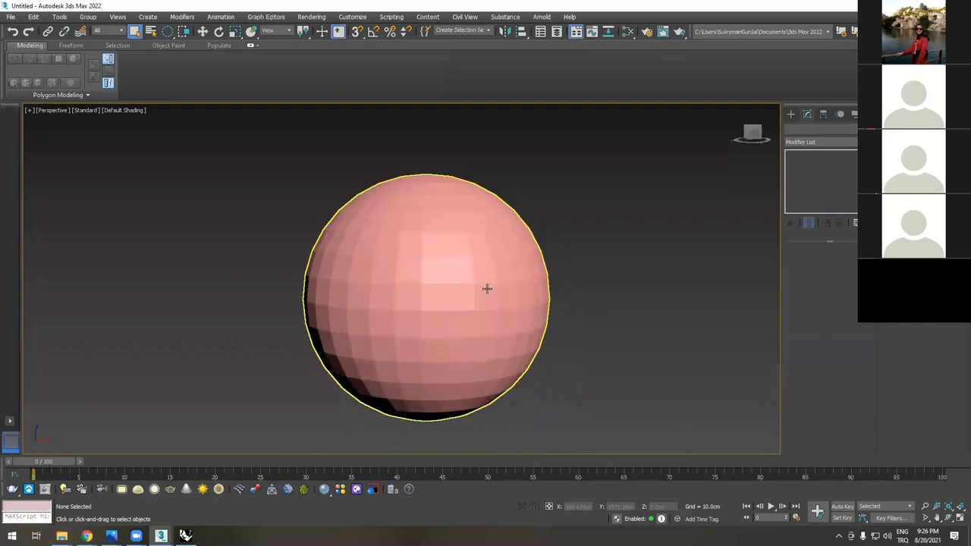
pyautogui.click(486, 302)
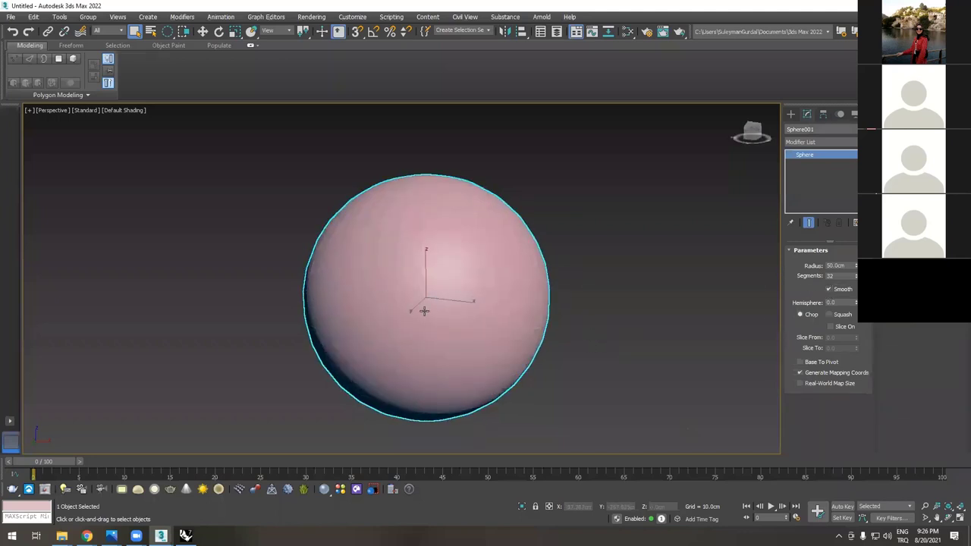
pyautogui.keyDown('alt'); pyautogui.moveTo(476, 297); pyautogui.dragTo(481, 315, button='middle'); pyautogui.keyUp('alt')
pyautogui.click(828, 289)
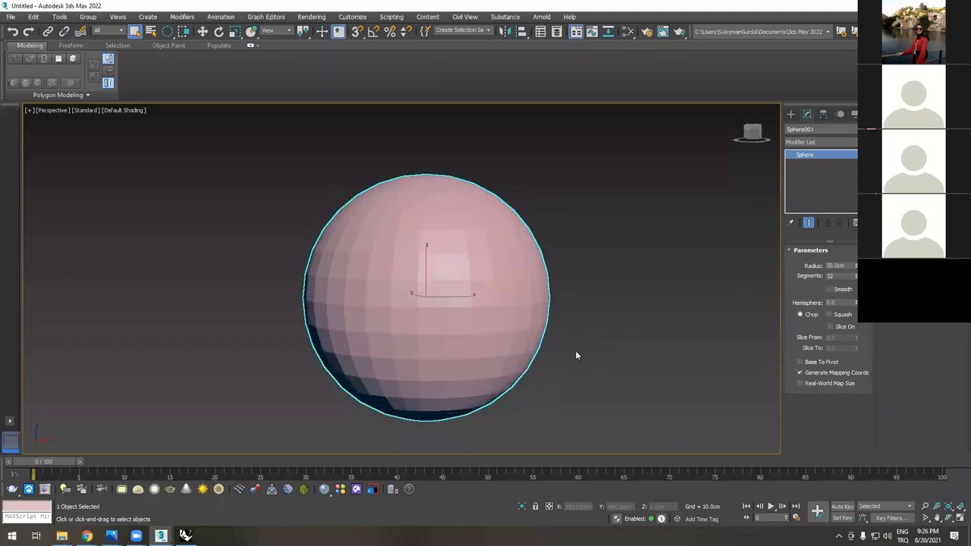
pyautogui.keyDown('alt'); pyautogui.moveTo(574, 354); pyautogui.dragTo(381, 338, button='middle'); pyautogui.keyUp('alt')
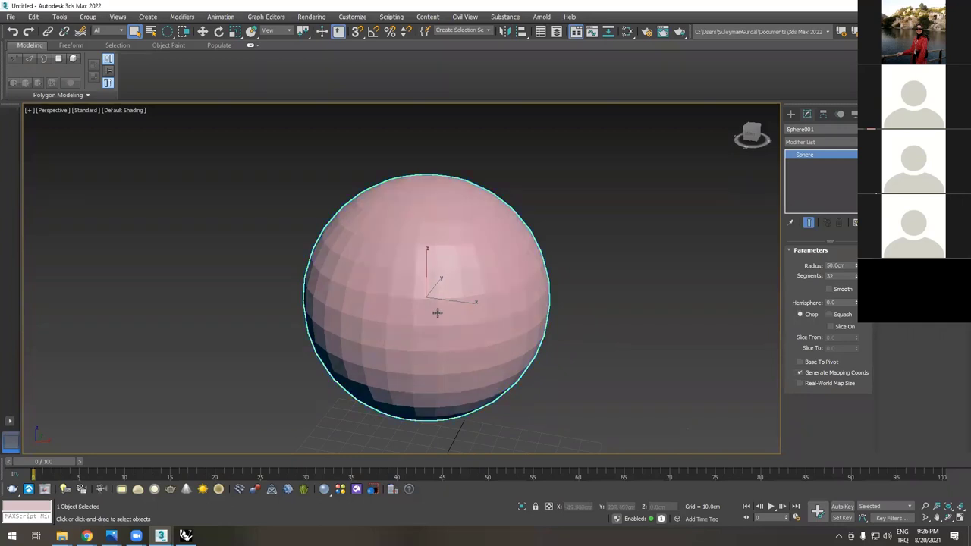
# - Deselect the faceted 50 cm sphere by clicking empty viewport space
pyautogui.click(565, 308)
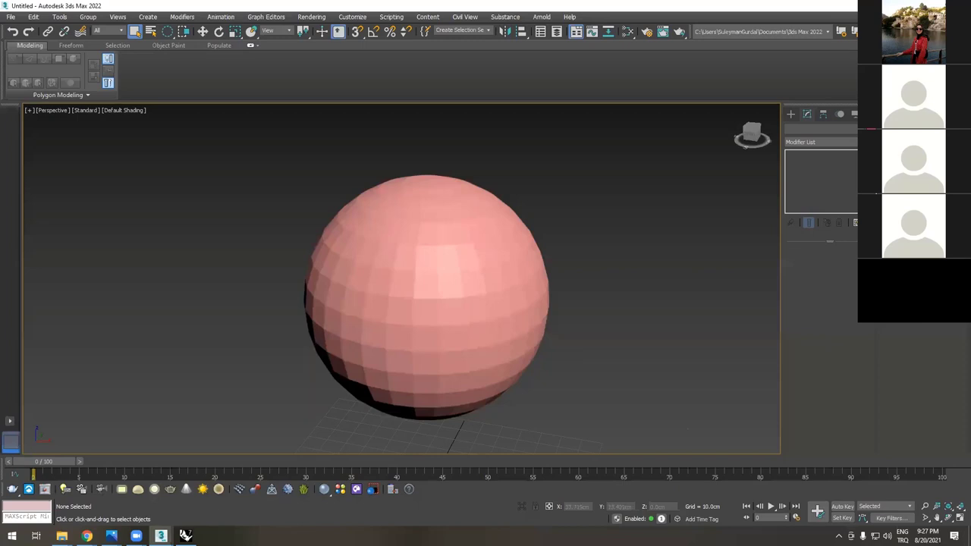
# - Switch to Rhino and select then deselect its sphere
pyautogui.hotkey('alt', 'Tab')
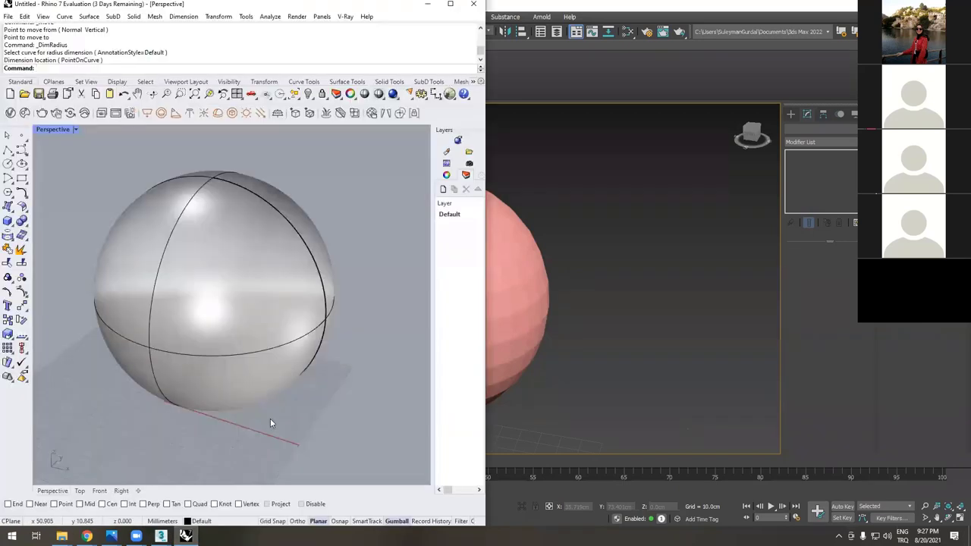
pyautogui.scroll(-3, 269, 418)
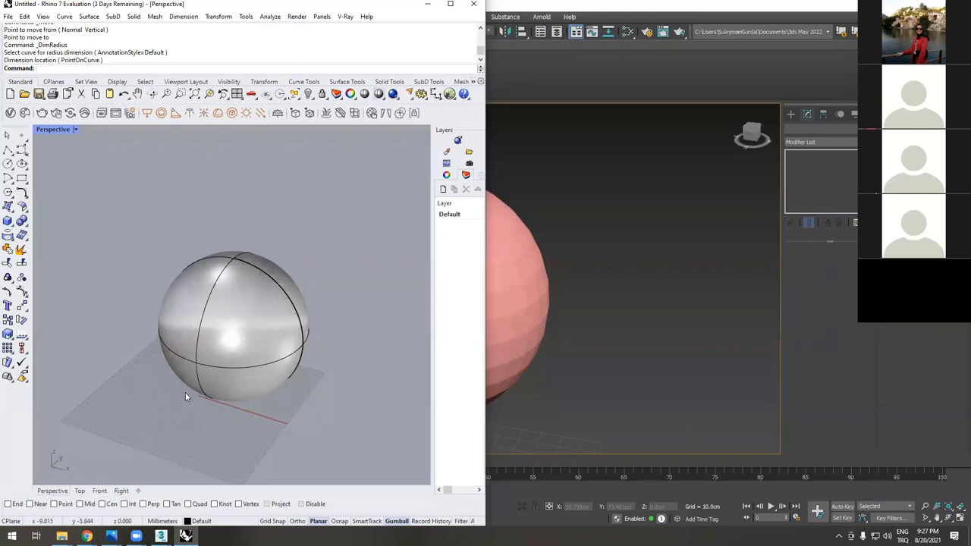
pyautogui.click(271, 326)
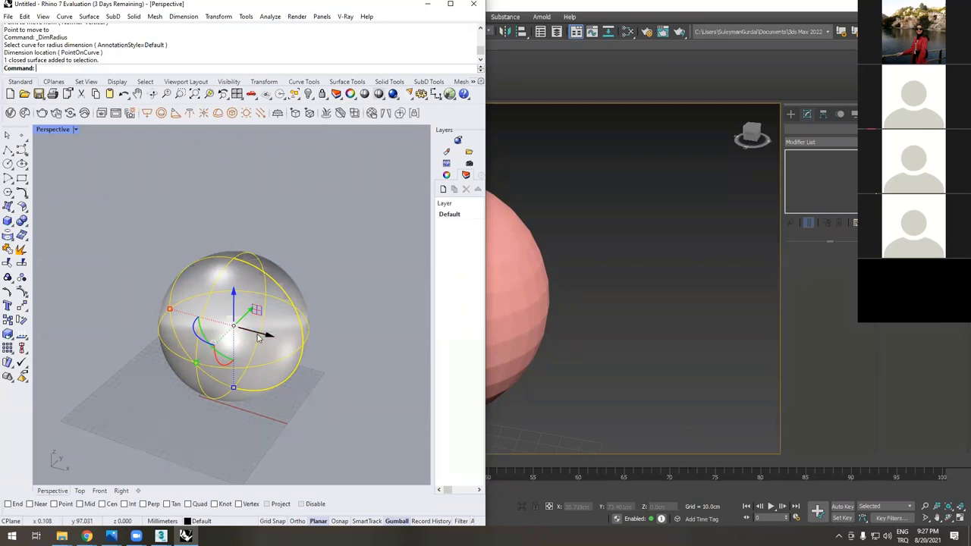
pyautogui.click(313, 352)
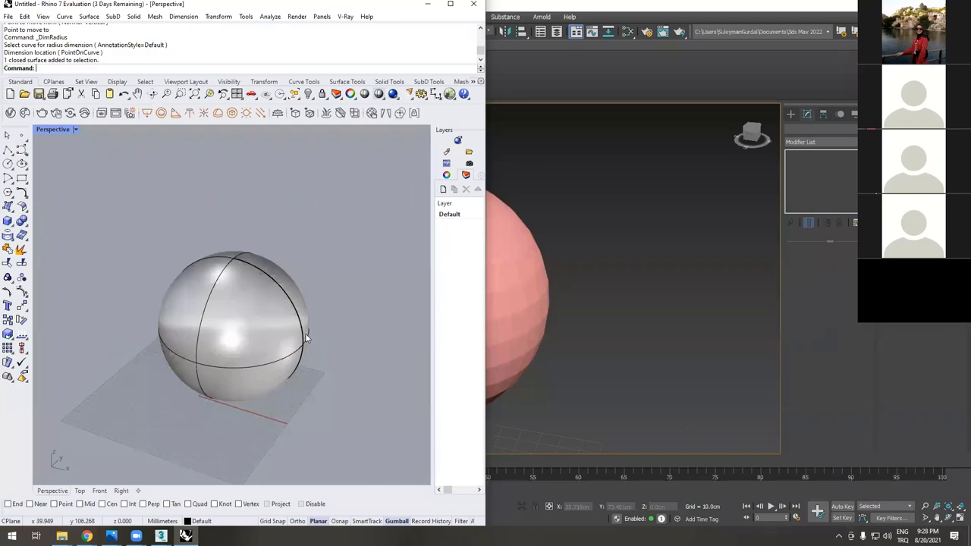
# - Maximize the Rhino window and delete the sphere, leaving only the empty grid
pyautogui.click(450, 6)
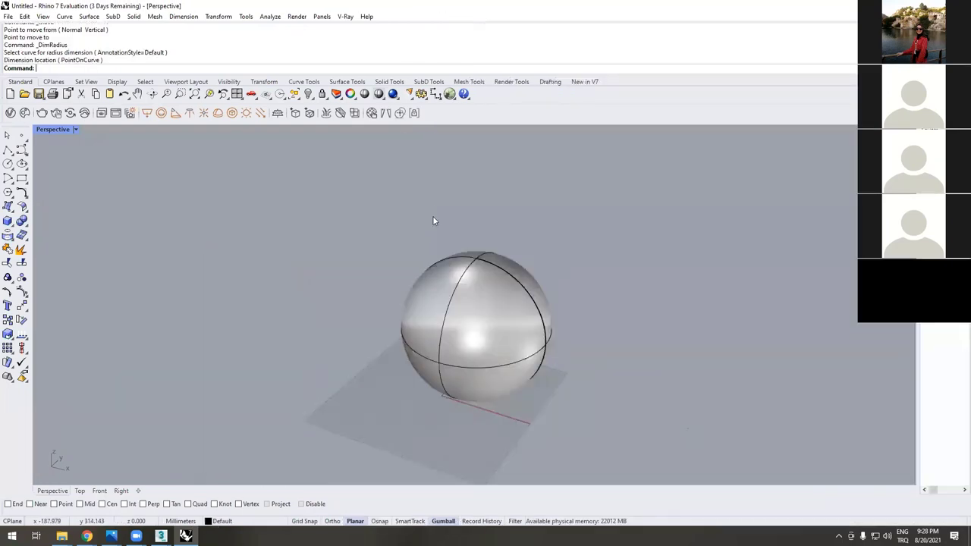
pyautogui.scroll(-3, 586, 310)
pyautogui.keyDown('shift'); pyautogui.moveTo(585, 309); pyautogui.dragTo(450, 281, button='right'); pyautogui.keyUp('shift')
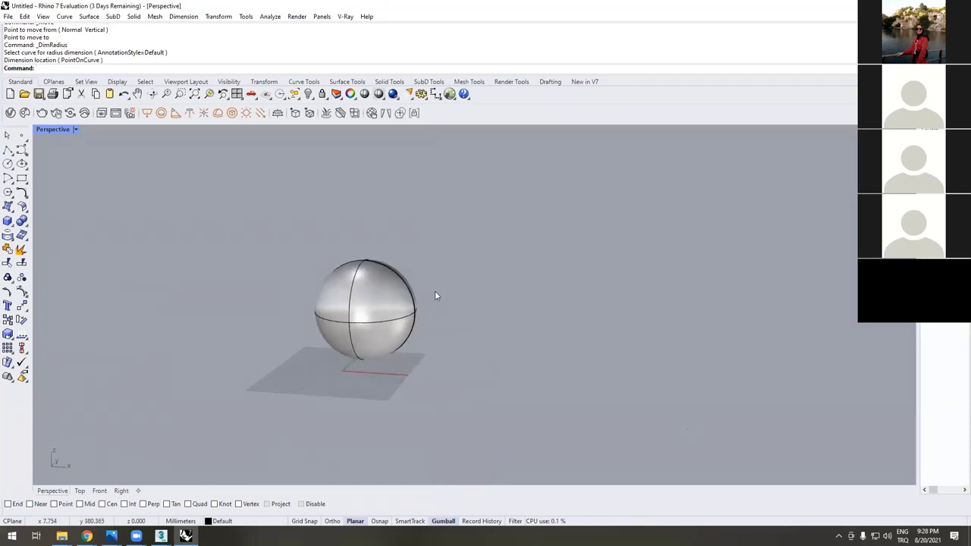
pyautogui.scroll(2, 420, 284)
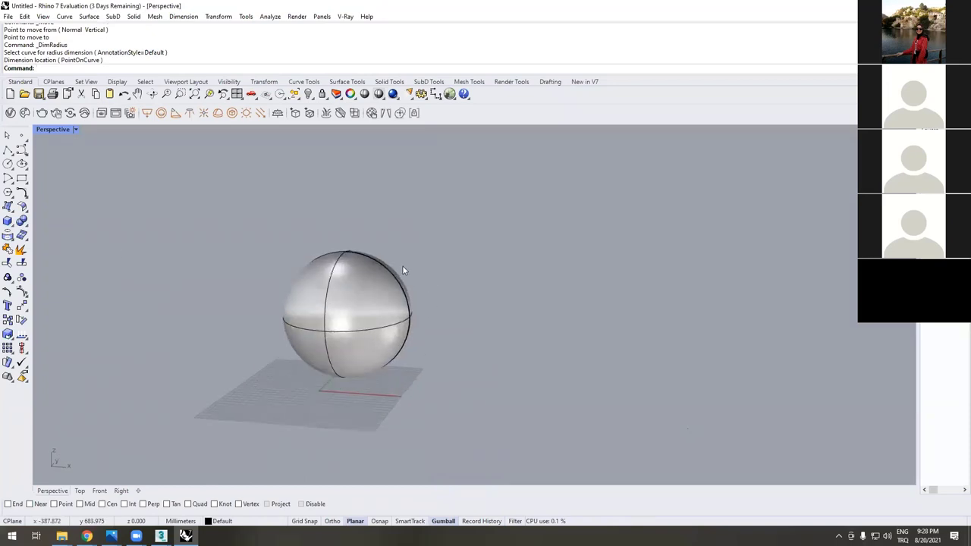
pyautogui.click(352, 326)
pyautogui.press('Delete')
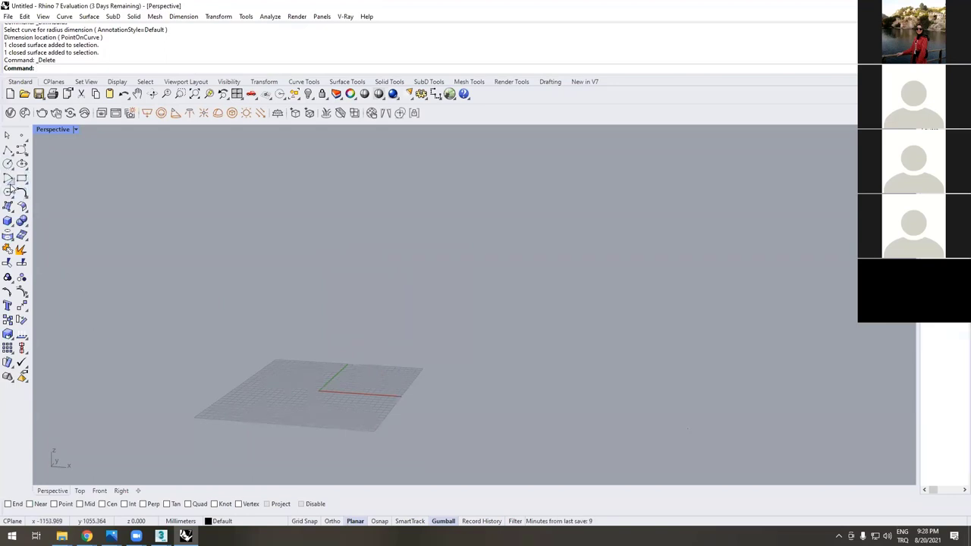
# - Draw a small three-point arc with Control Point Curve in the enlarged Top view
pyautogui.click(24, 154)
pyautogui.click(36, 154)
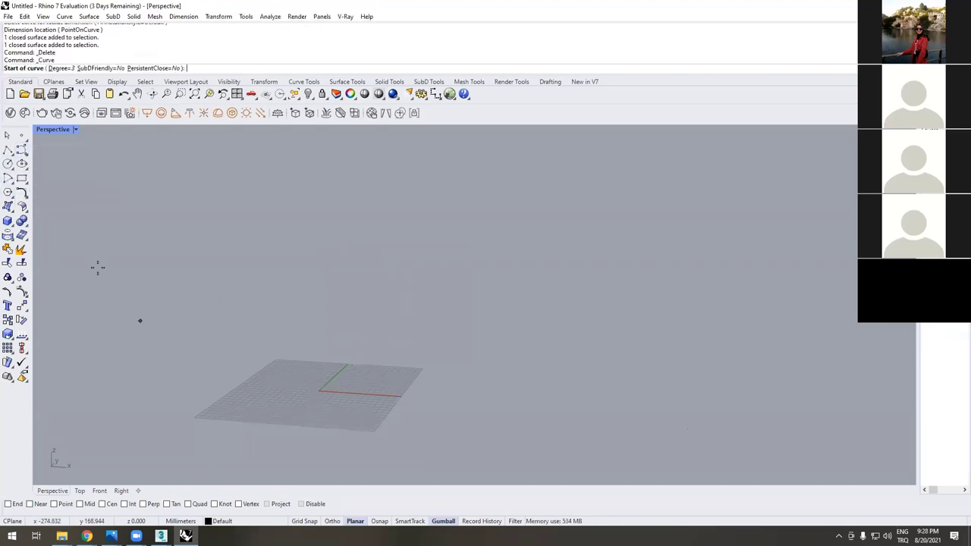
pyautogui.click(79, 490)
pyautogui.scroll(-3, 390, 343)
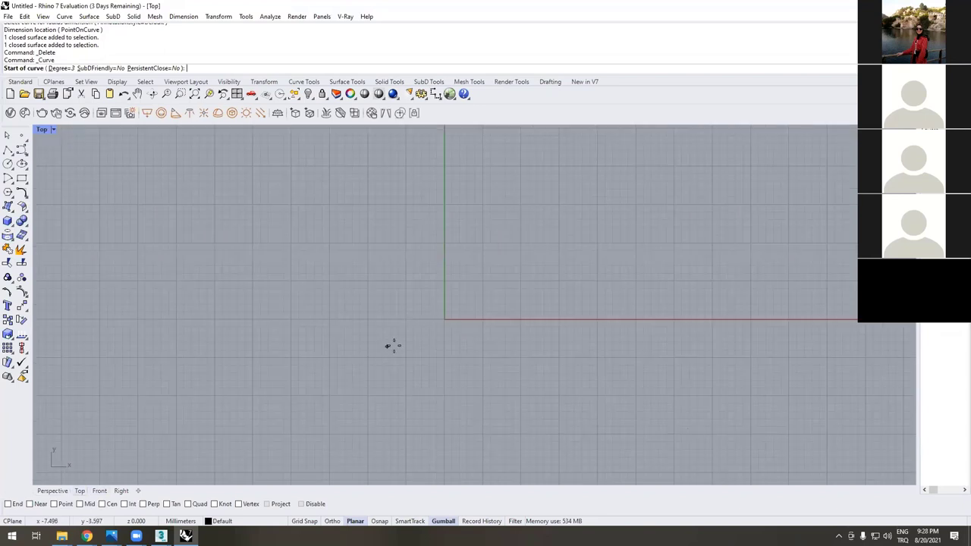
pyautogui.click(307, 249)
pyautogui.click(496, 355)
pyautogui.scroll(-3, 459, 443)
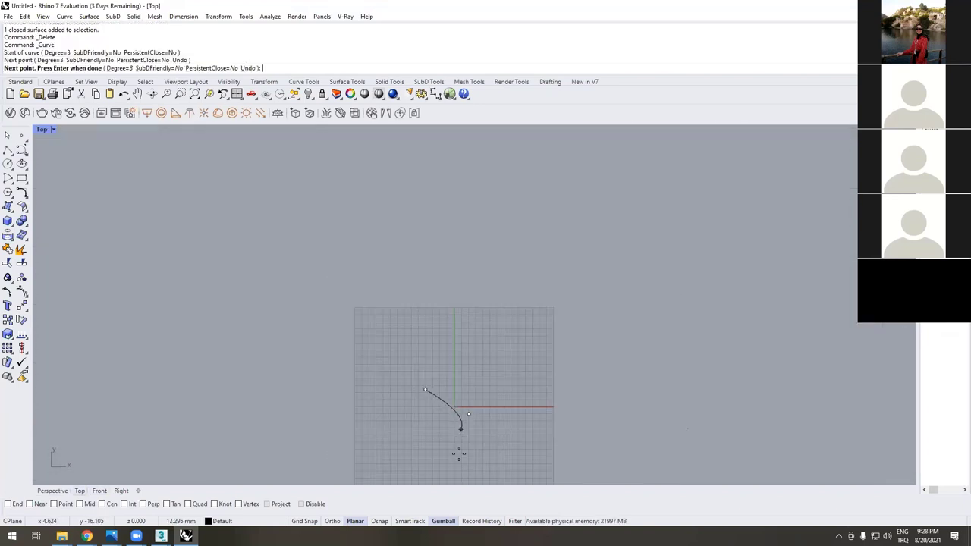
pyautogui.click(459, 451)
pyautogui.press('Return')
# - Draw a four-point S-curve, then raise it above the grid in Perspective with the gumball Z arrow
pyautogui.press('Return')
pyautogui.click(483, 324)
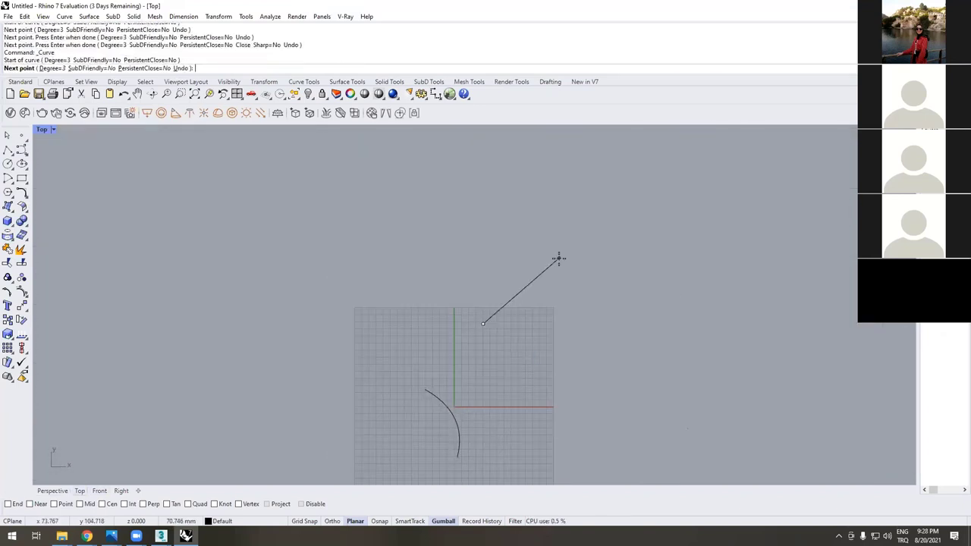
pyautogui.click(559, 268)
pyautogui.click(615, 412)
pyautogui.click(694, 368)
pyautogui.press('Return')
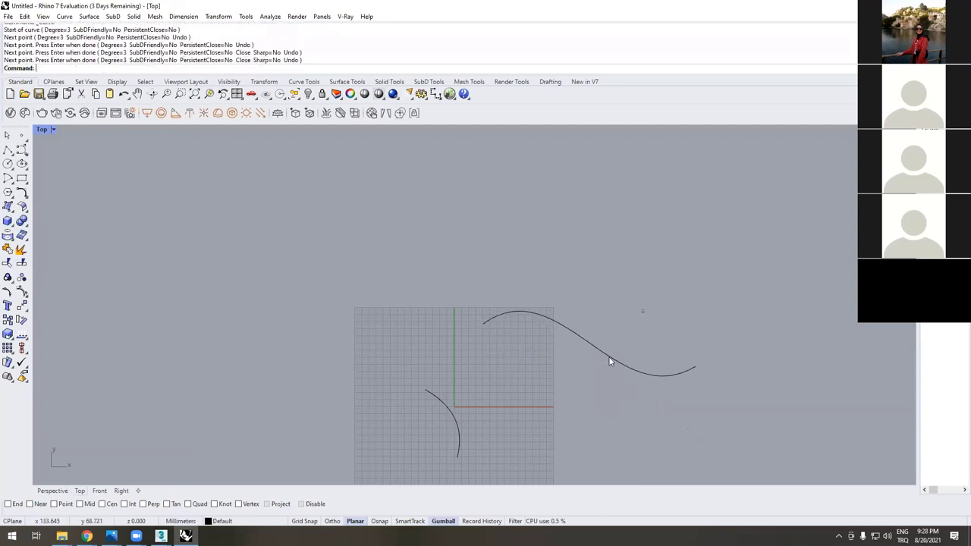
pyautogui.click(611, 358)
pyautogui.click(52, 491)
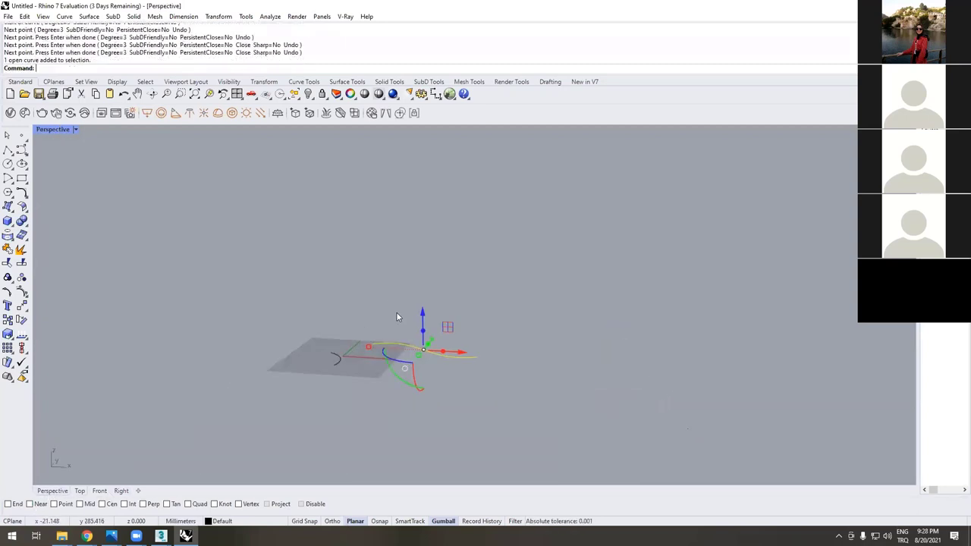
pyautogui.moveTo(403, 311); pyautogui.dragTo(407, 205)
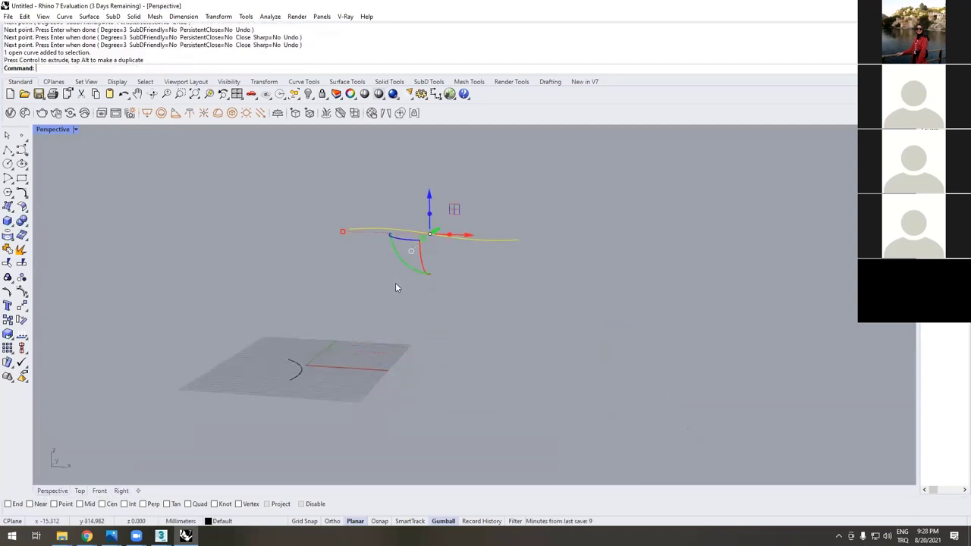
# - Reshape the S-curve by pulling its top control point down and raising its right end
pyautogui.moveTo(395, 282); pyautogui.dragTo(420, 330, button='right')
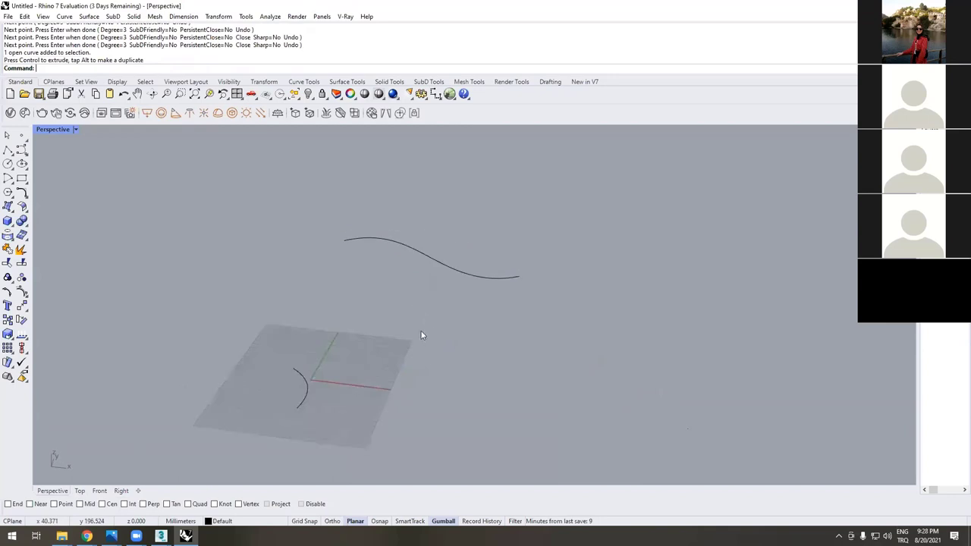
pyautogui.click(21, 294)
pyautogui.click(420, 224)
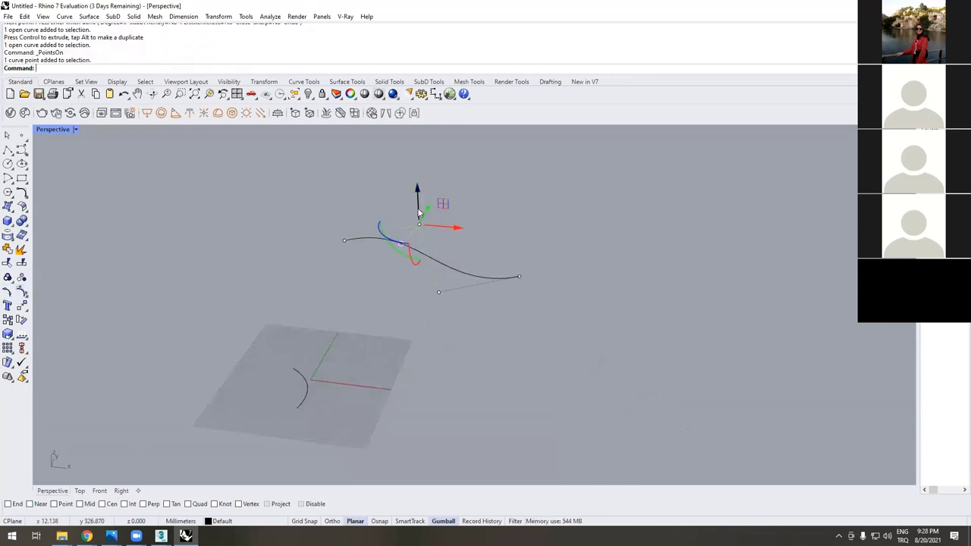
pyautogui.moveTo(420, 224); pyautogui.dragTo(422, 259)
pyautogui.click(519, 278)
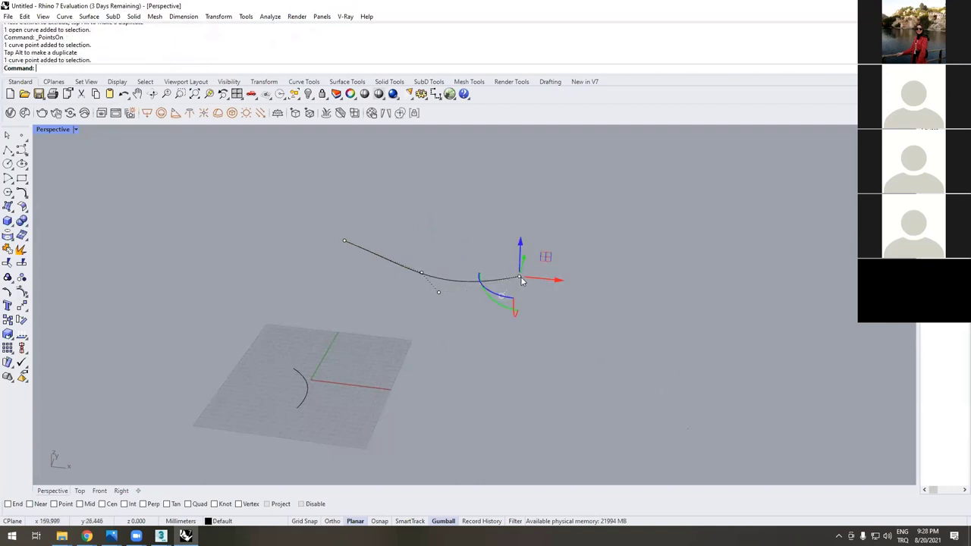
pyautogui.moveTo(520, 259); pyautogui.dragTo(519, 161)
pyautogui.click(494, 320)
# - Adjust a control point on the small arc, then shift the arc along X and lift it upward
pyautogui.moveTo(494, 320); pyautogui.dragTo(334, 400, button='right')
pyautogui.click(298, 377)
pyautogui.click(7, 277)
pyautogui.click(311, 391)
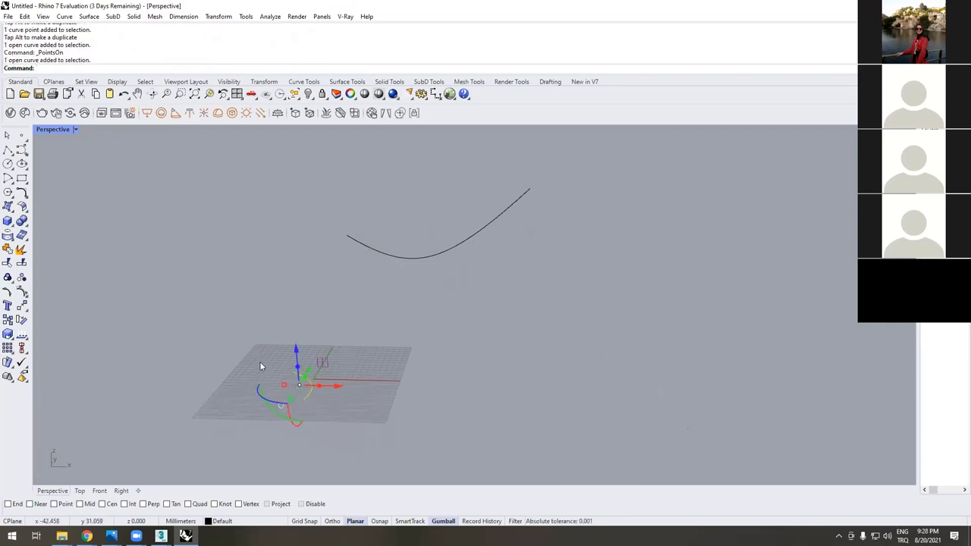
pyautogui.click(7, 277)
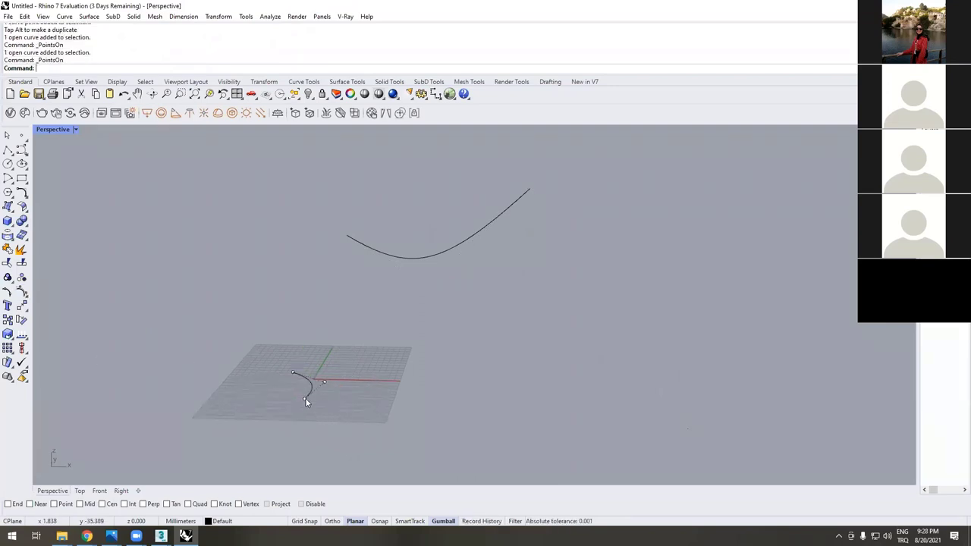
pyautogui.click(299, 371)
pyautogui.moveTo(301, 370); pyautogui.dragTo(372, 377)
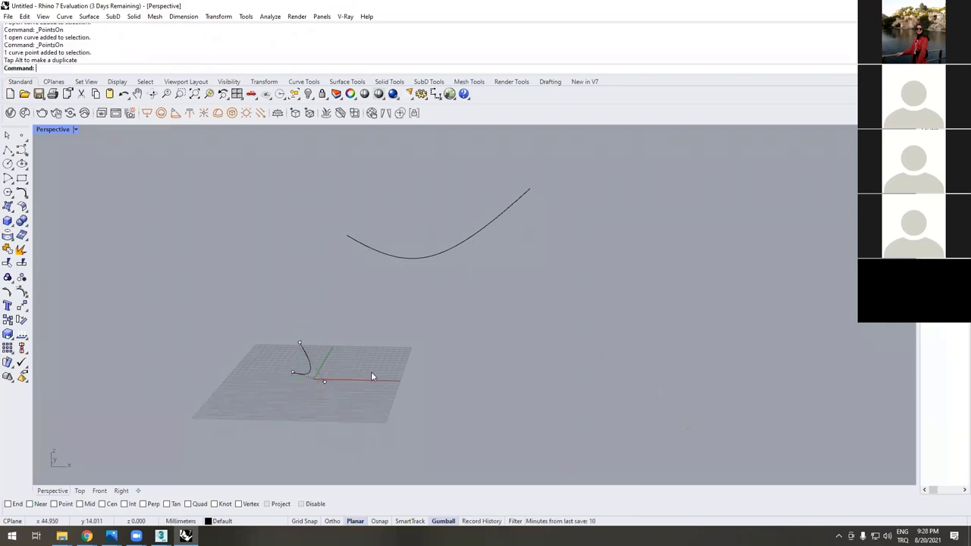
pyautogui.click(313, 368)
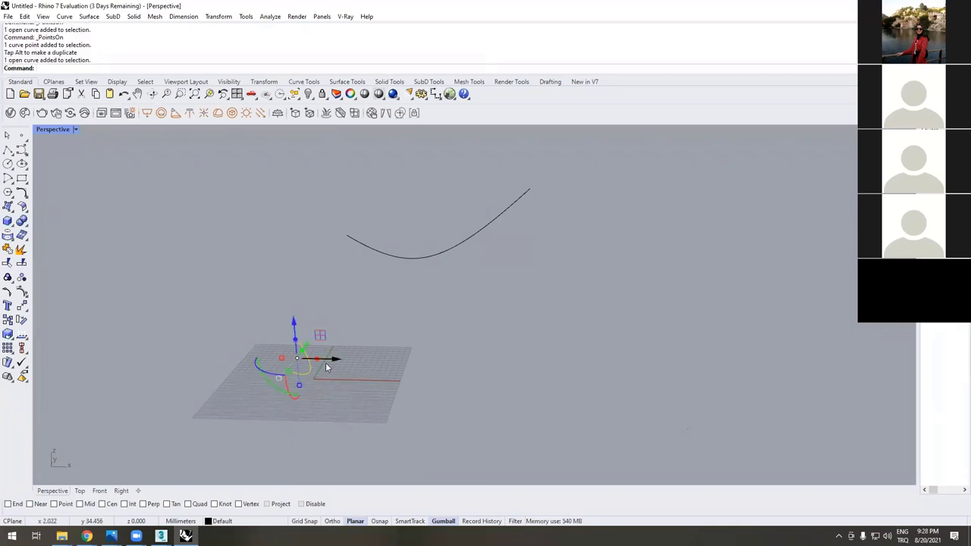
pyautogui.moveTo(325, 357); pyautogui.dragTo(373, 292)
pyautogui.moveTo(373, 292); pyautogui.dragTo(490, 372, button='right')
pyautogui.click(485, 376)
# - Reshape another curve's control points, then select all three curves together
pyautogui.click(391, 367)
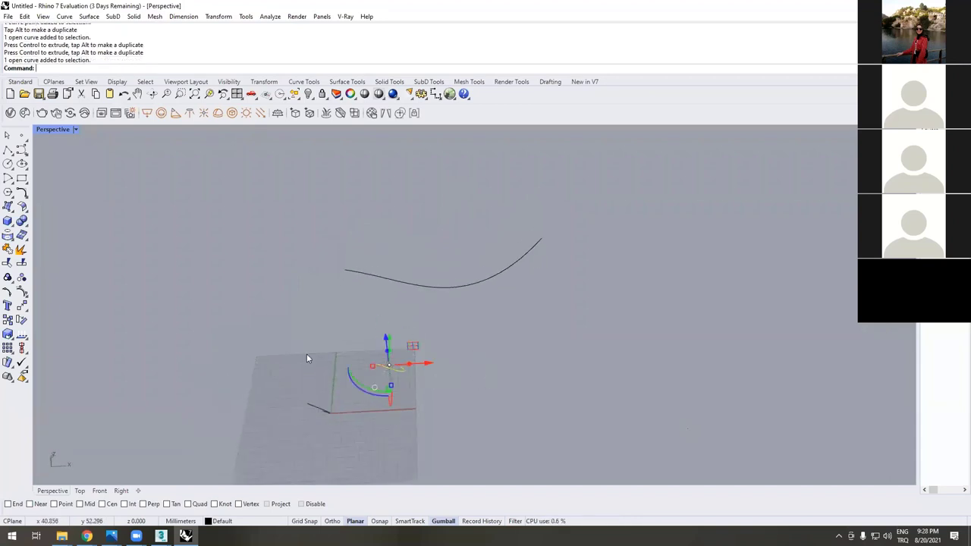
pyautogui.click(22, 292)
pyautogui.moveTo(349, 371); pyautogui.dragTo(417, 356, button='right')
pyautogui.click(454, 361)
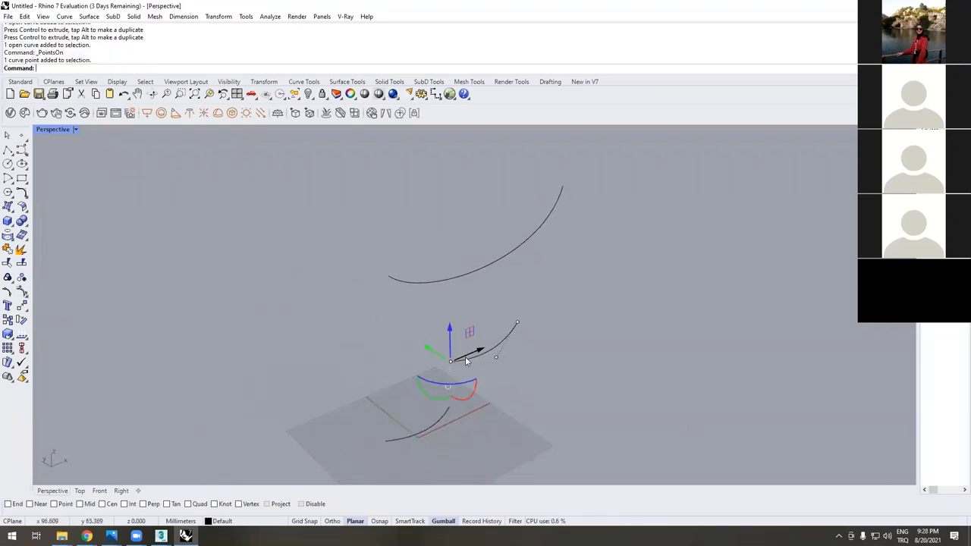
pyautogui.moveTo(465, 361); pyautogui.dragTo(359, 338)
pyautogui.click(497, 357)
pyautogui.click(524, 307)
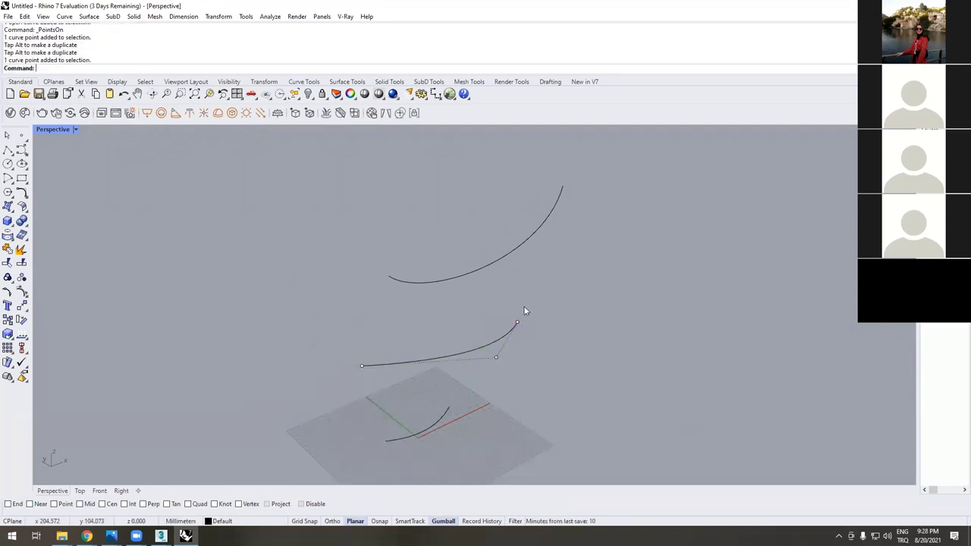
pyautogui.scroll(-3, 507, 353)
pyautogui.moveTo(524, 310); pyautogui.dragTo(520, 401, button='right')
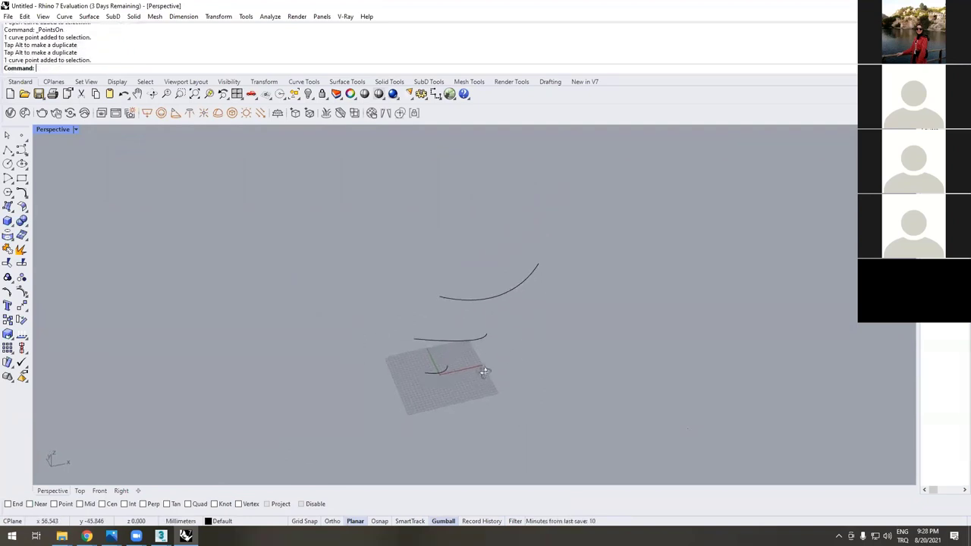
pyautogui.moveTo(521, 400); pyautogui.dragTo(421, 307)
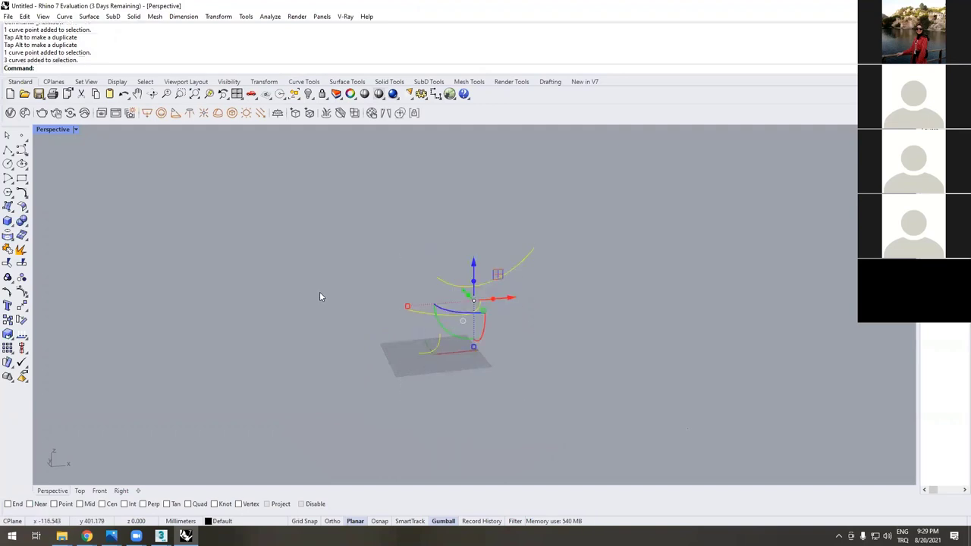
pyautogui.click(22, 237)
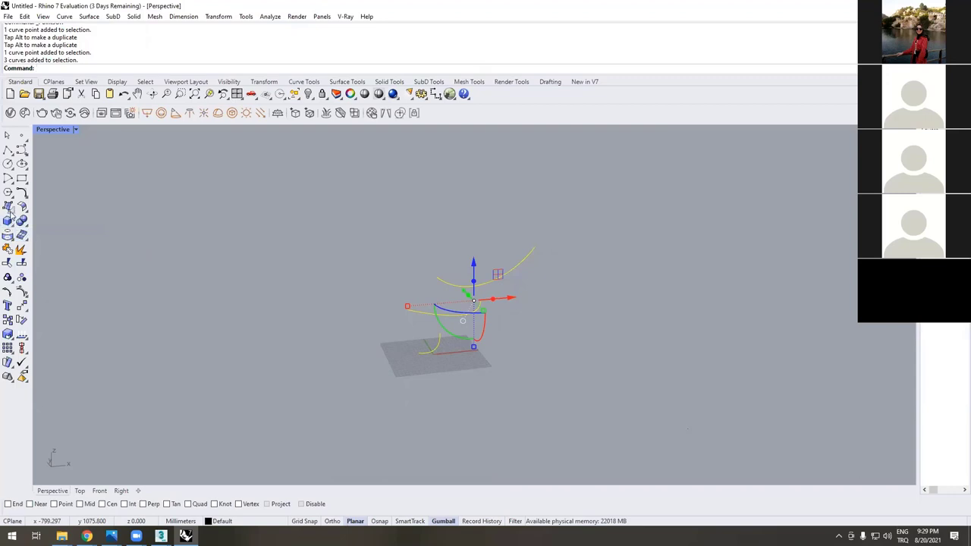
# - Loft the three curves into one sweeping surface and orbit around the result
pyautogui.click(10, 210)
pyautogui.click(65, 212)
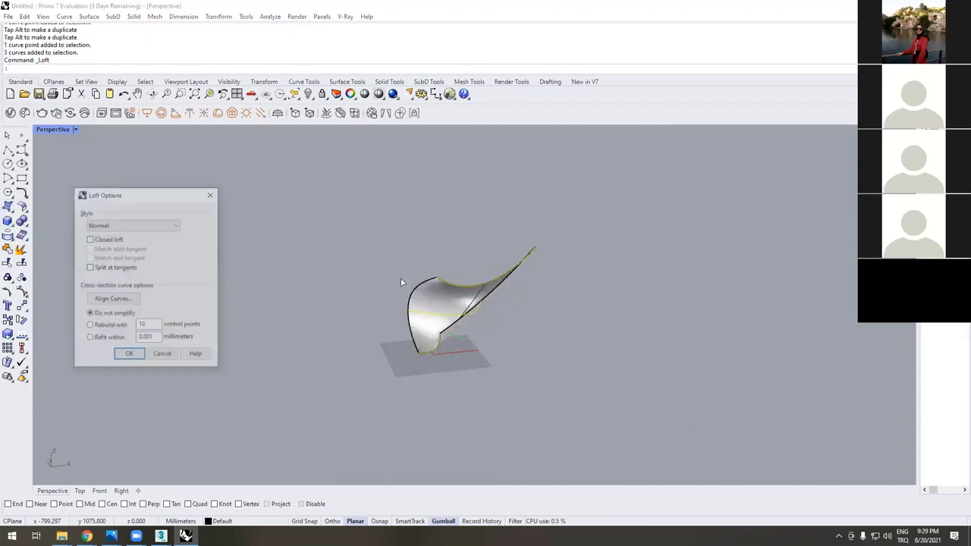
pyautogui.moveTo(400, 278); pyautogui.dragTo(460, 221, button='right')
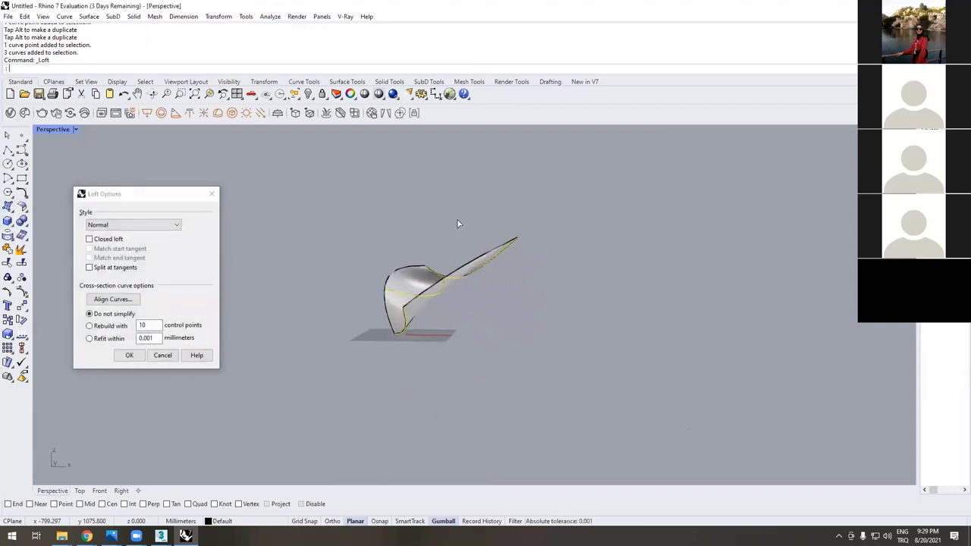
pyautogui.click(129, 356)
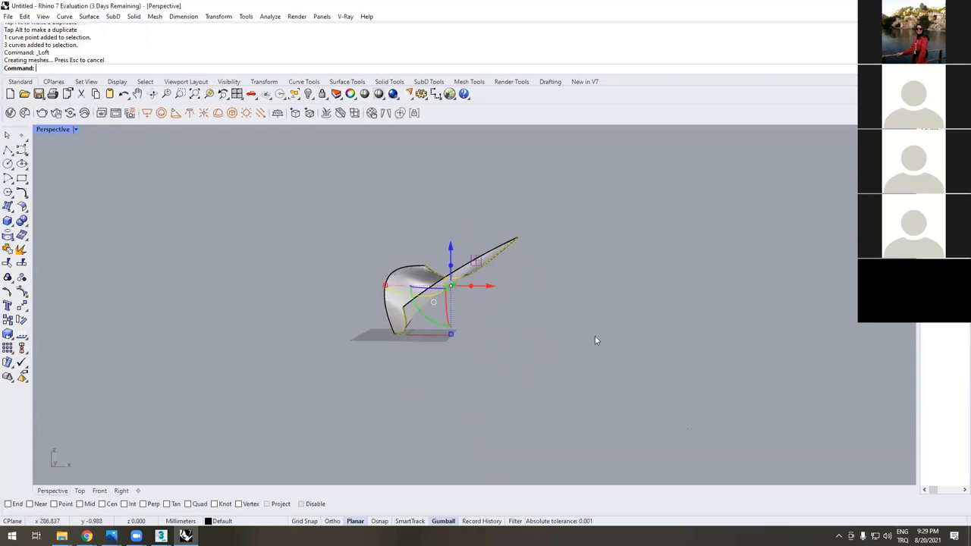
pyautogui.moveTo(596, 339); pyautogui.dragTo(464, 343, button='right')
pyautogui.scroll(5, 485, 318)
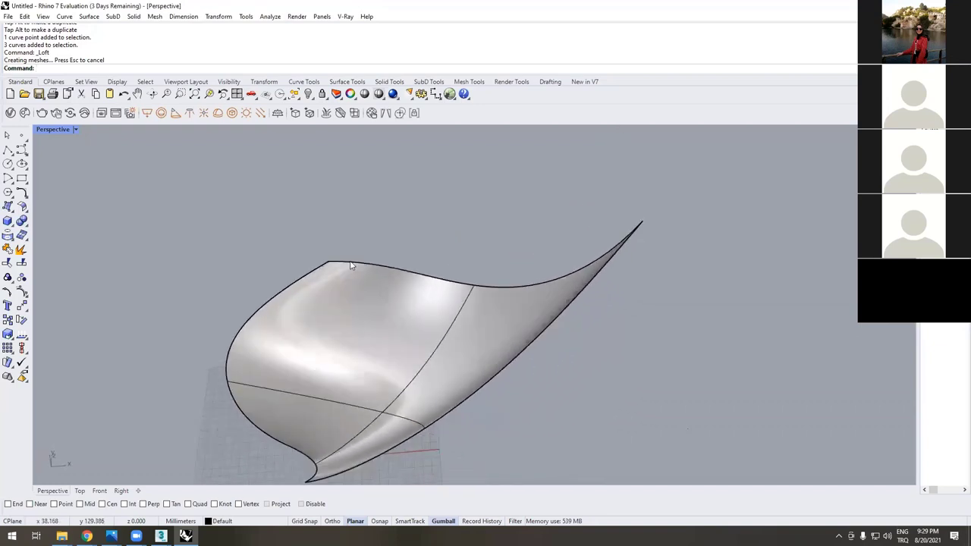
pyautogui.scroll(5, 464, 342)
pyautogui.scroll(-5, 647, 294)
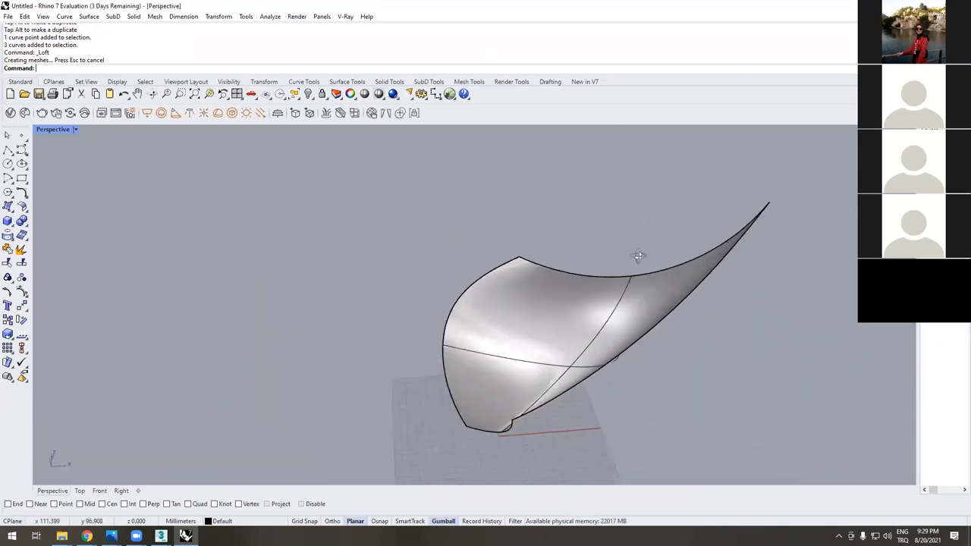
pyautogui.moveTo(640, 255); pyautogui.dragTo(357, 289, button='right')
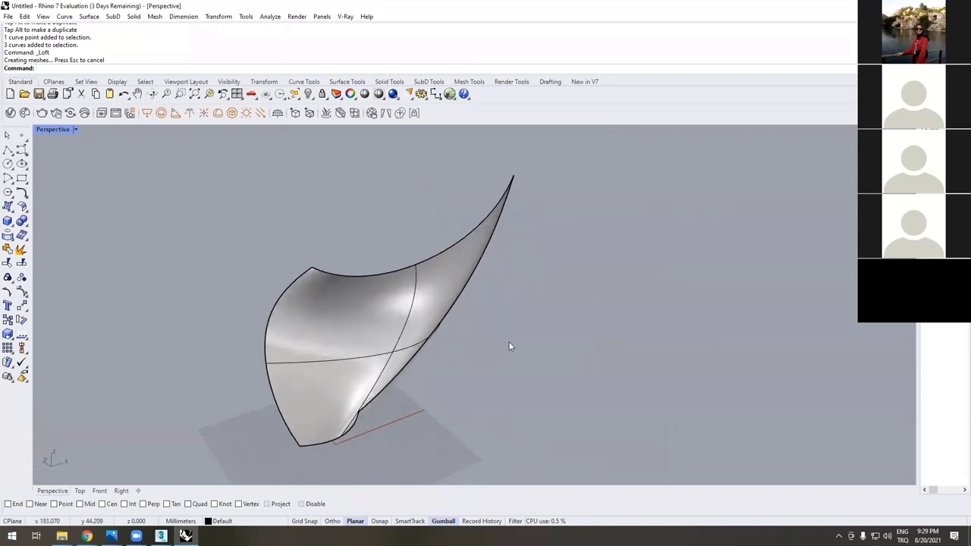
pyautogui.moveTo(511, 344); pyautogui.dragTo(465, 268, button='right')
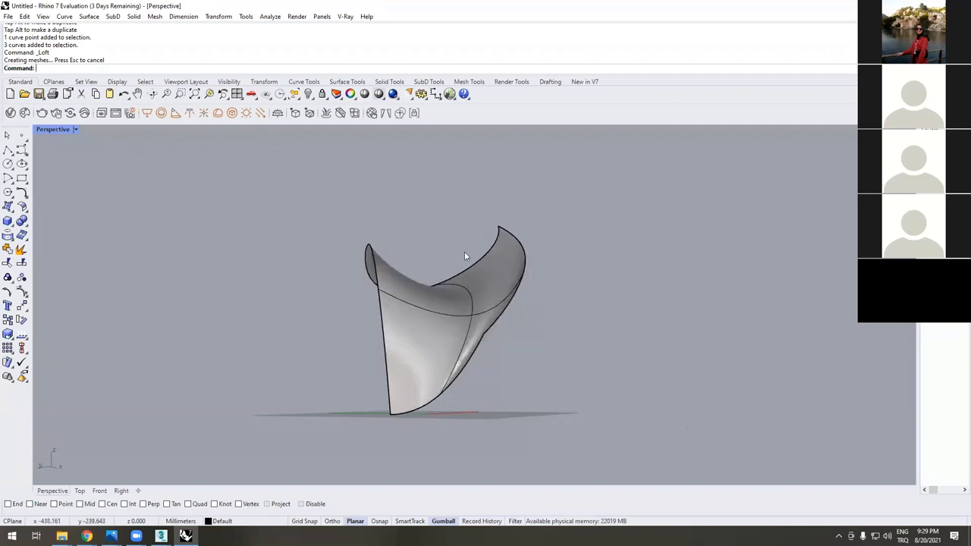
pyautogui.moveTo(477, 304); pyautogui.dragTo(433, 364, button='right')
# - Cancel saving the Rhino model and bring the 3ds Max window to the front
pyautogui.hotkey('ctrl', 's')
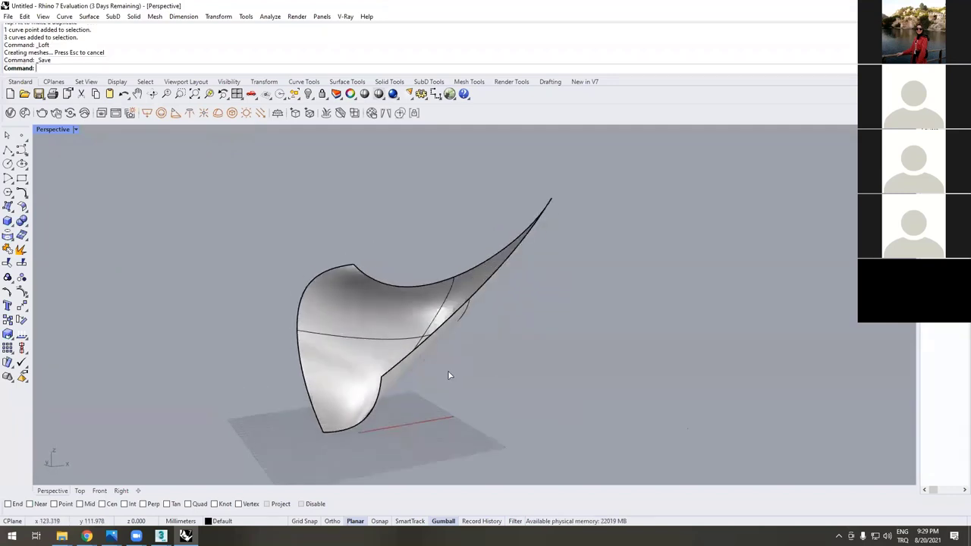
pyautogui.click(453, 323)
pyautogui.moveTo(452, 323); pyautogui.dragTo(410, 333, button='right')
pyautogui.click(161, 536)
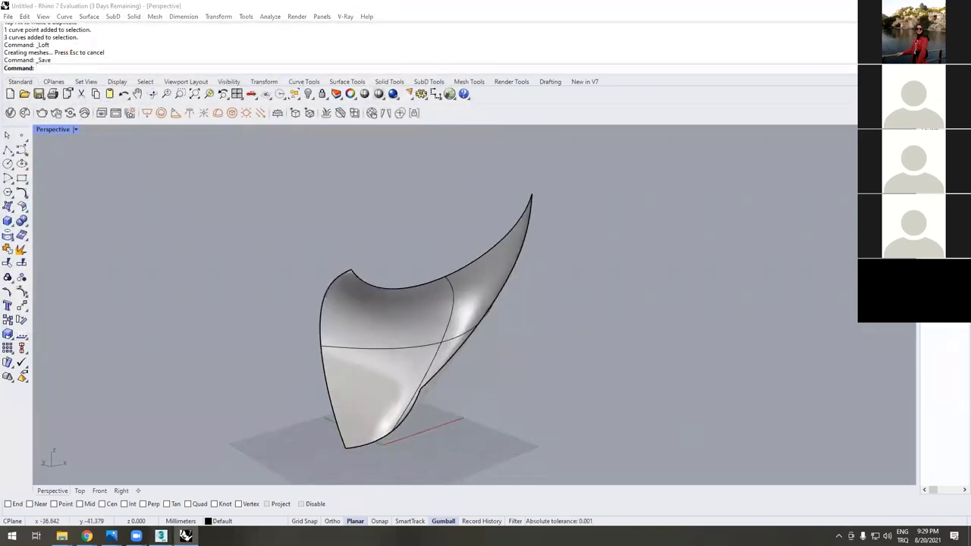
pyautogui.click(189, 489)
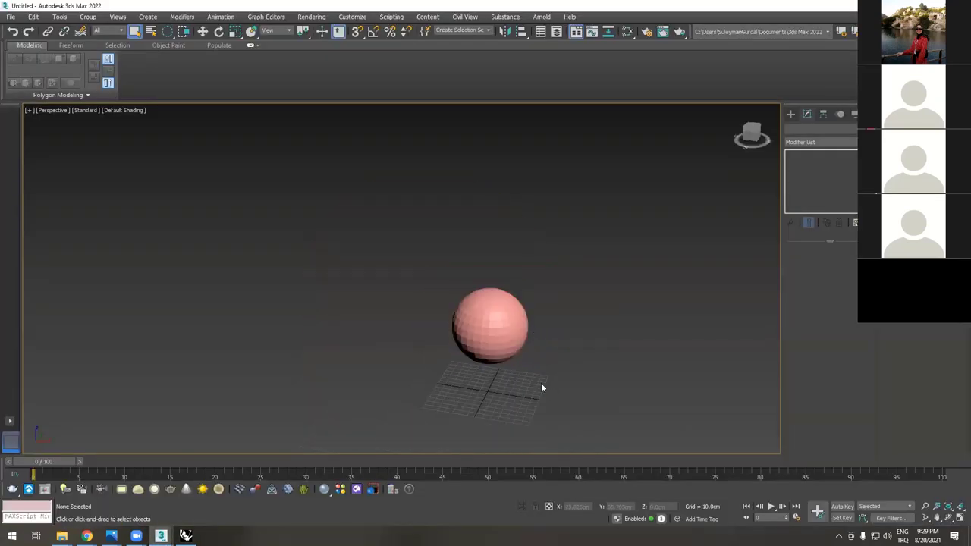
# - Delete the sphere and hide the home grid
pyautogui.click(499, 314)
pyautogui.press('Delete')
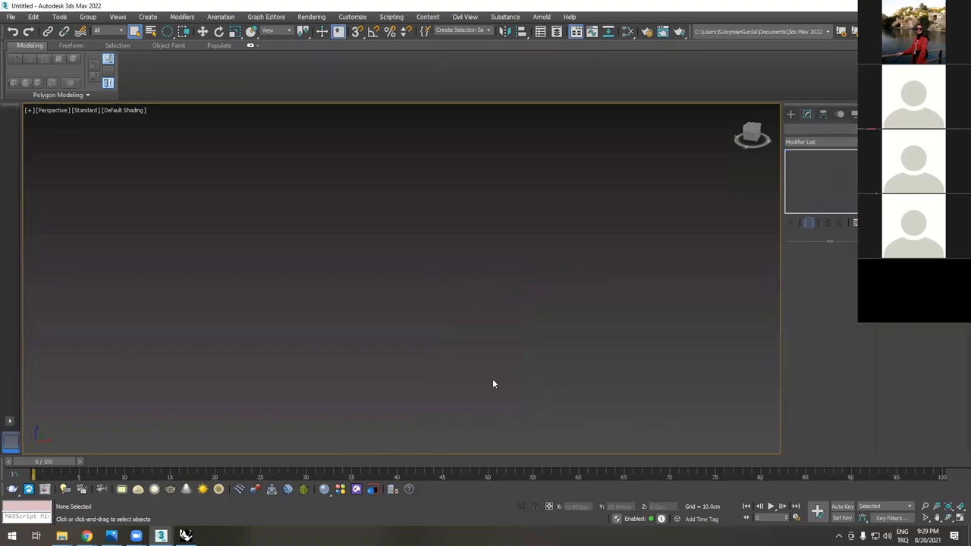
pyautogui.press('g')
pyautogui.press('g')
pyautogui.scroll(-5, 447, 370)
# - Create a single-segment 96.624 × 124.266 cm Plane and zoom to frame it
pyautogui.click(790, 113)
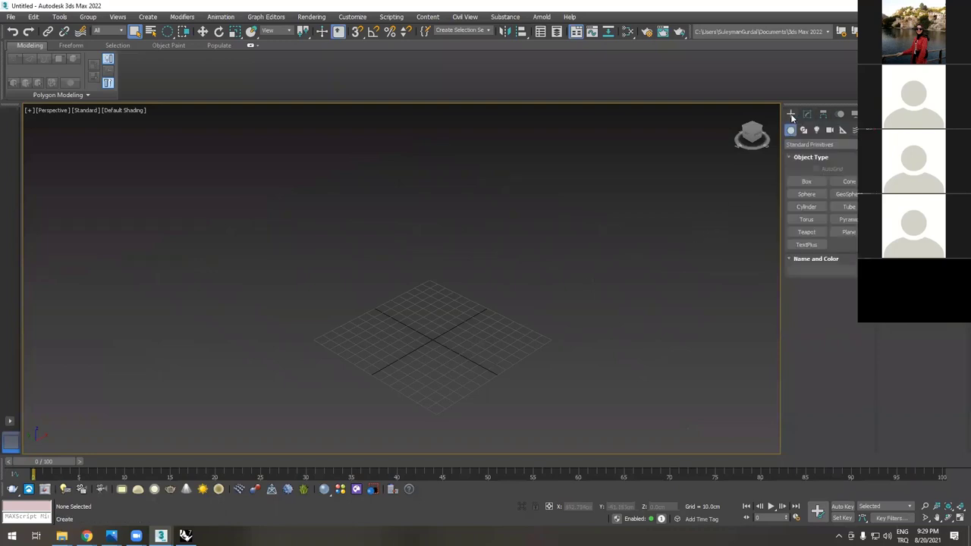
pyautogui.click(849, 231)
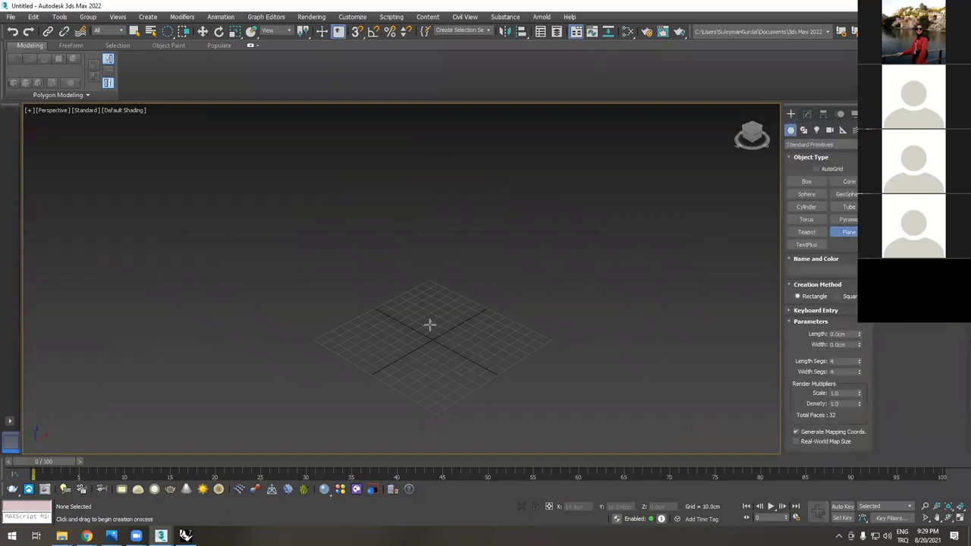
pyautogui.moveTo(421, 311); pyautogui.dragTo(597, 300)
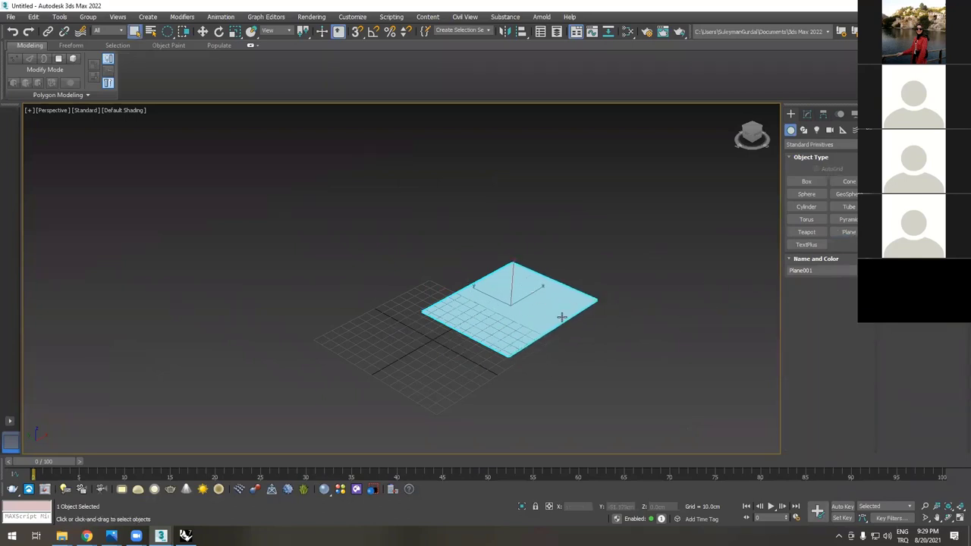
pyautogui.click(806, 113)
pyautogui.rightClick(606, 324)
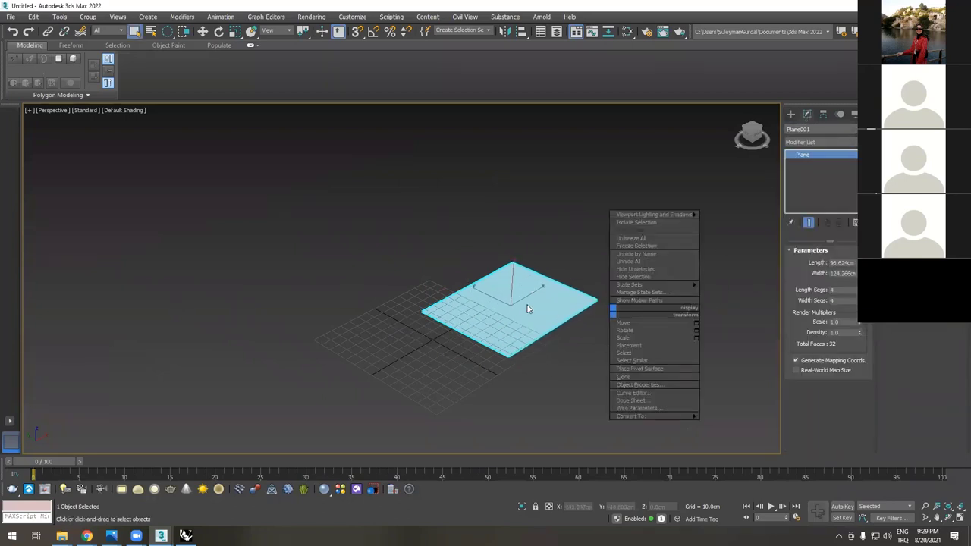
pyautogui.press('Escape')
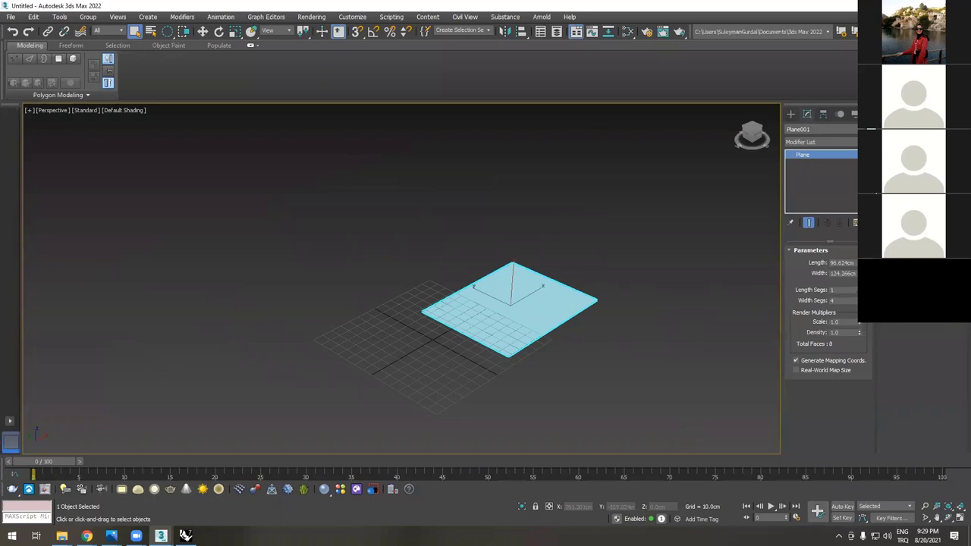
pyautogui.press('z')
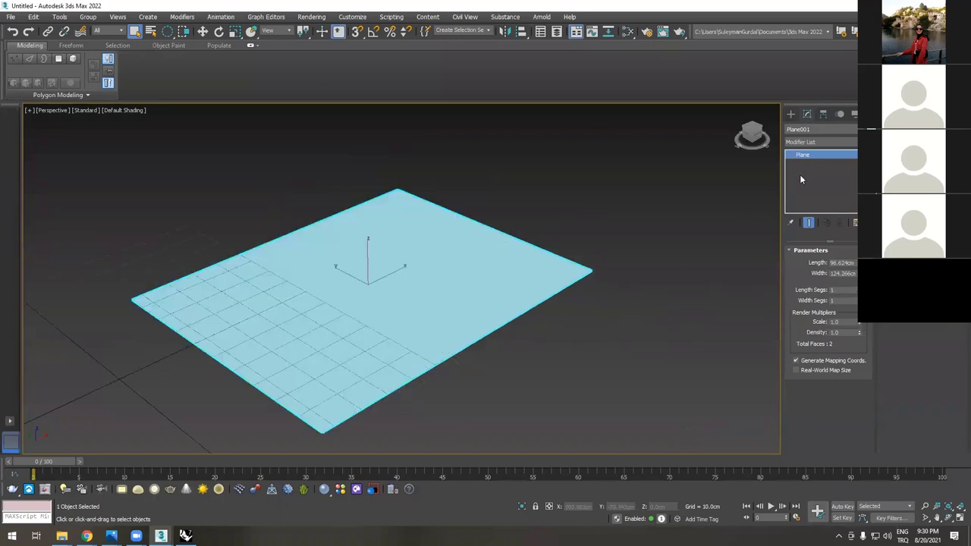
# - Add an Edit Poly modifier to the plane from the Modifier List
pyautogui.click(815, 142)
pyautogui.write('edit poly')
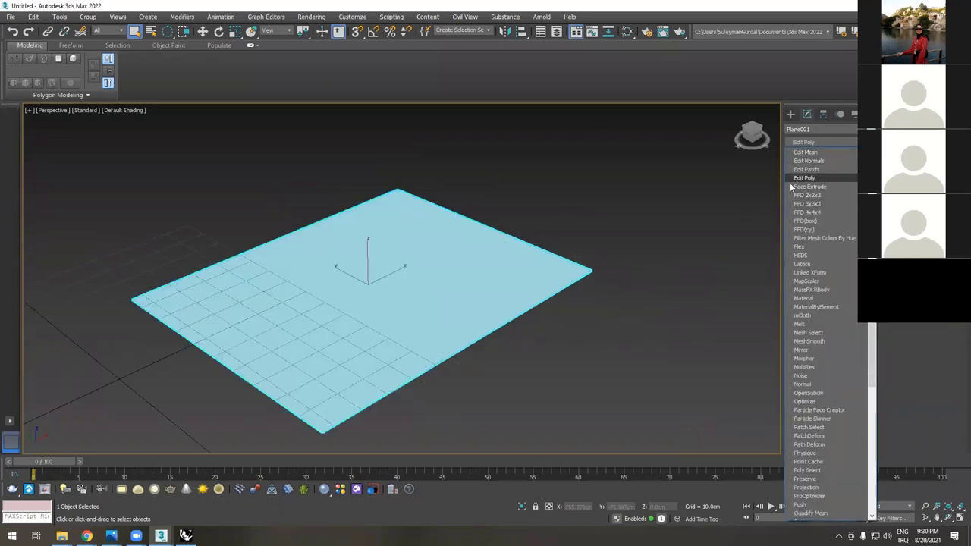
pyautogui.press('Return')
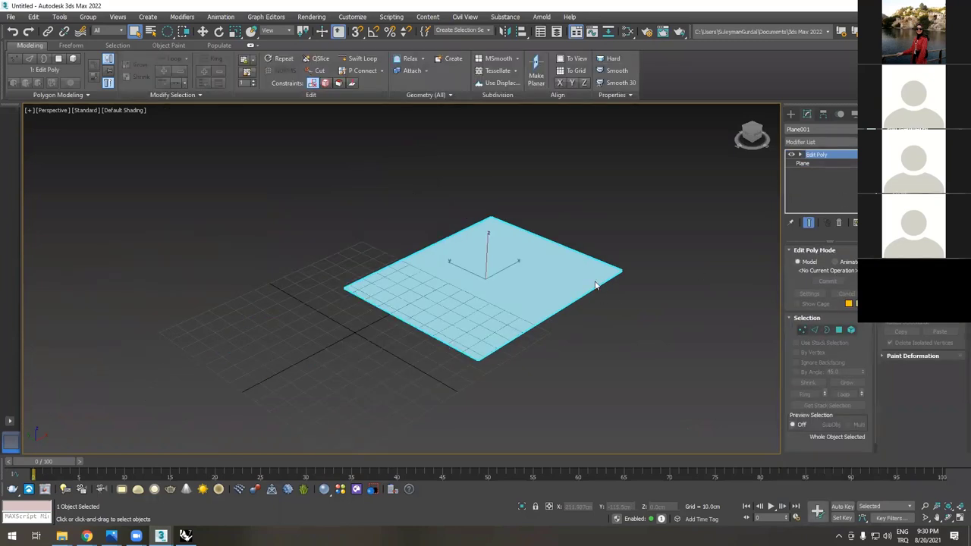
# - In vertex mode, raise the plane's far vertices to tilt it upward
pyautogui.press('1')
pyautogui.keyDown('alt'); pyautogui.moveTo(595, 286); pyautogui.dragTo(608, 297, button='middle'); pyautogui.keyUp('alt')
pyautogui.rightClick(608, 297)
pyautogui.click(412, 351)
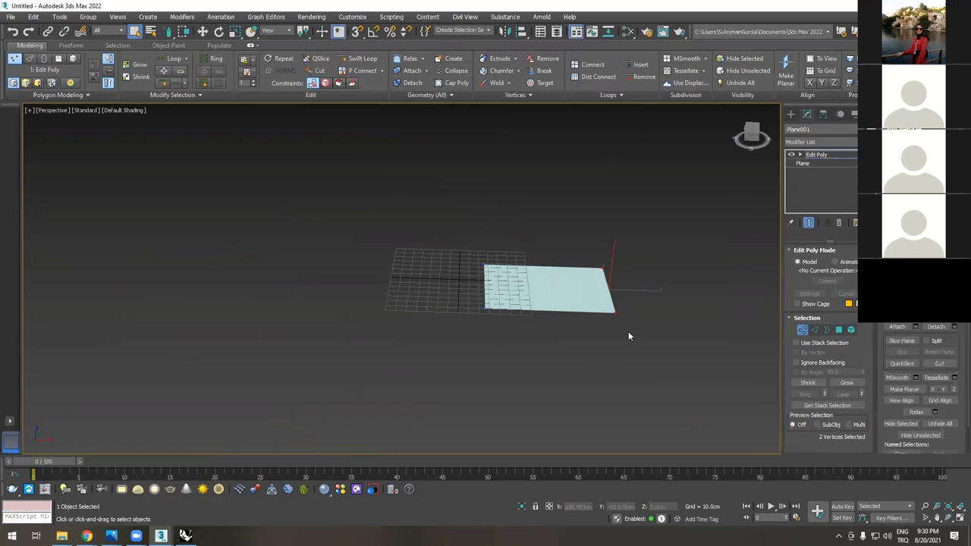
pyautogui.click(631, 356)
pyautogui.keyDown('alt'); pyautogui.moveTo(608, 345); pyautogui.dragTo(539, 396, button='middle'); pyautogui.keyUp('alt')
pyautogui.scroll(3, 539, 396)
pyautogui.scroll(-3, 548, 390)
pyautogui.scroll(1, 588, 381)
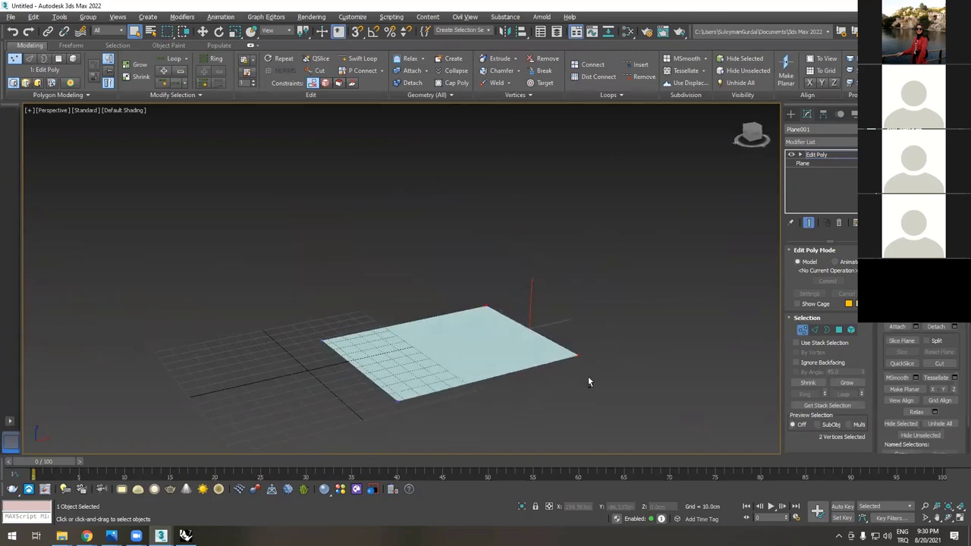
pyautogui.press('w')
pyautogui.moveTo(535, 301); pyautogui.dragTo(526, 154)
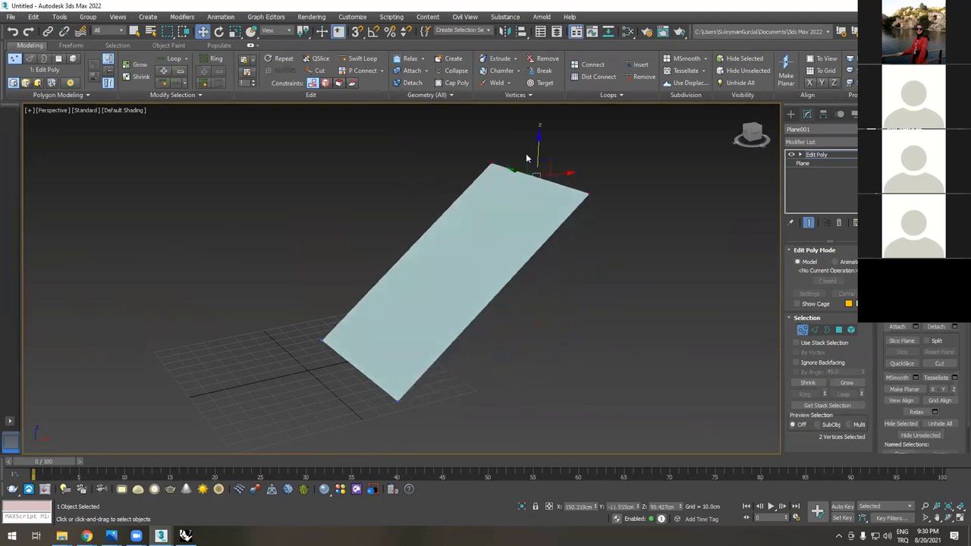
pyautogui.scroll(-3, 523, 208)
pyautogui.moveTo(533, 219); pyautogui.dragTo(505, 274, button='middle')
pyautogui.scroll(3, 505, 189)
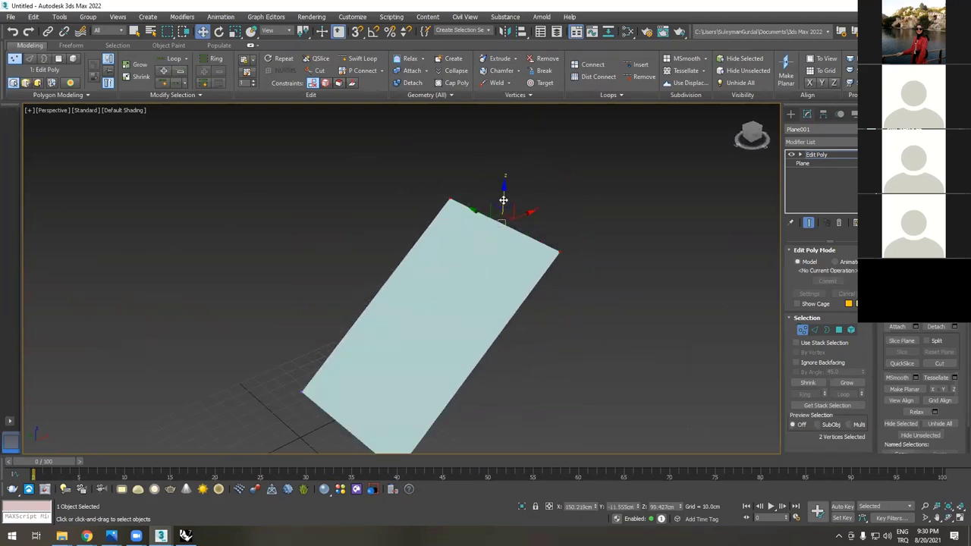
pyautogui.moveTo(505, 193); pyautogui.dragTo(505, 179)
pyautogui.scroll(-1, 572, 203)
pyautogui.click(571, 198)
# - Pull the top-right corner vertex outward to turn the plane into a trapezoid
pyautogui.keyDown('alt'); pyautogui.moveTo(528, 309); pyautogui.dragTo(530, 224, button='middle'); pyautogui.keyUp('alt')
pyautogui.click(535, 203)
pyautogui.moveTo(536, 203); pyautogui.dragTo(639, 224)
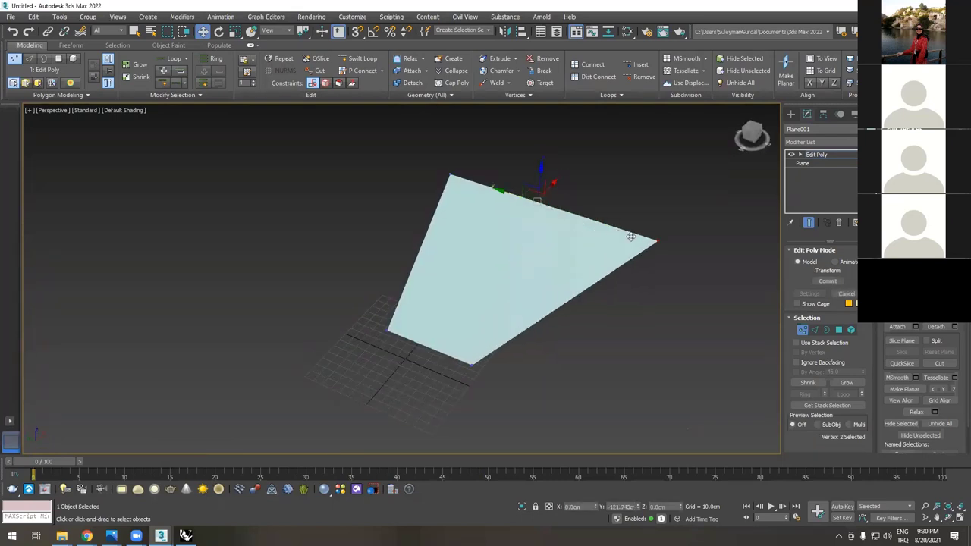
pyautogui.keyDown('alt'); pyautogui.moveTo(639, 228); pyautogui.dragTo(605, 347, button='middle'); pyautogui.keyUp('alt')
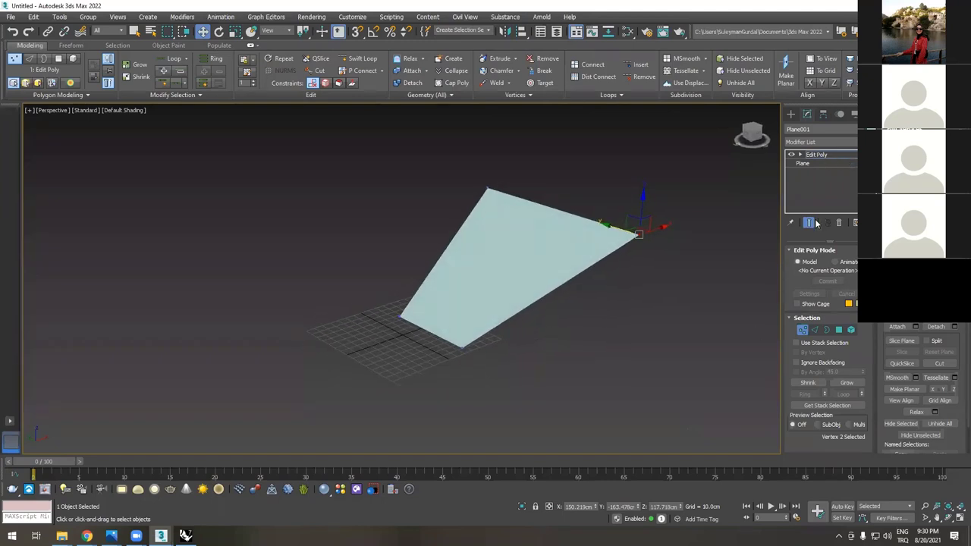
# - Enable Edged Faces and connect two opposite edges with a new horizontal edge
pyautogui.press('F4')
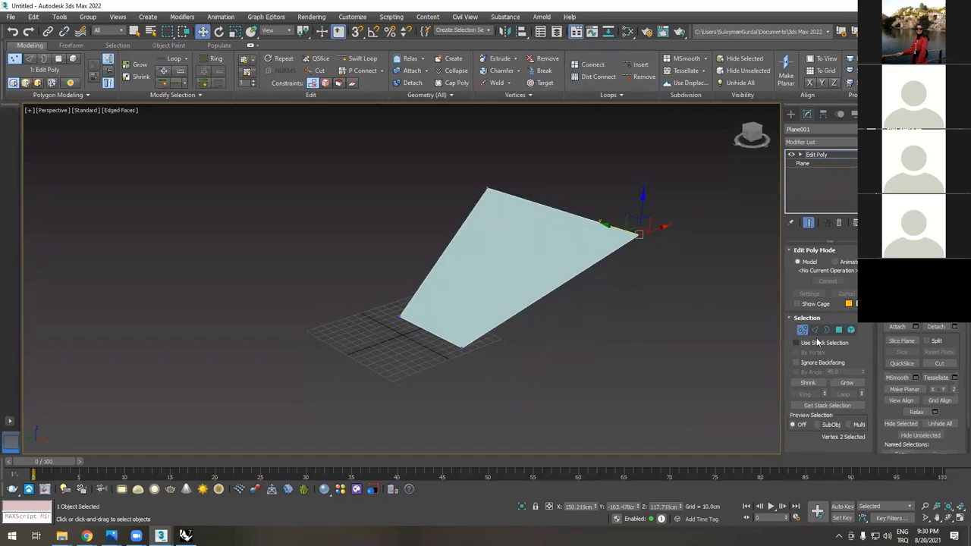
pyautogui.click(815, 330)
pyautogui.keyDown('alt'); pyautogui.moveTo(600, 346); pyautogui.dragTo(572, 347, button='middle'); pyautogui.keyUp('alt')
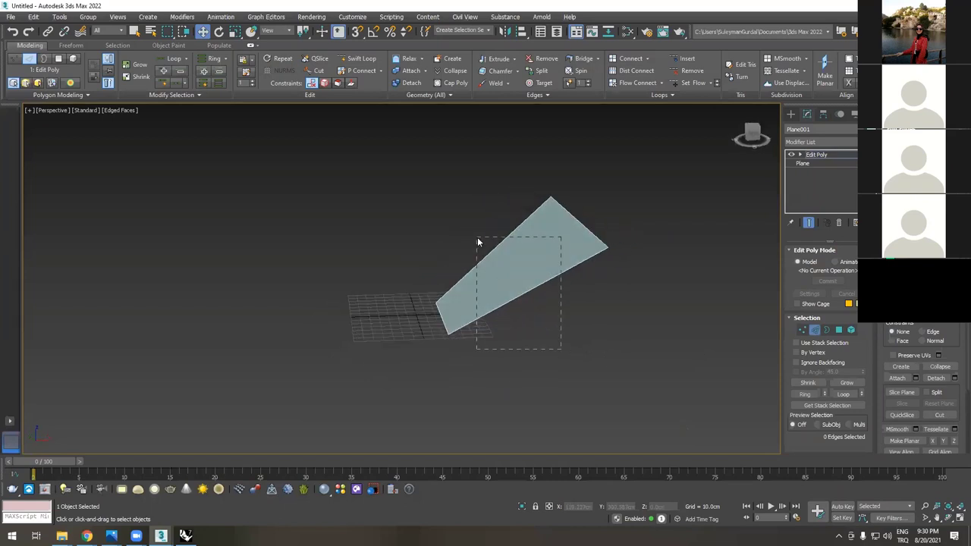
pyautogui.moveTo(477, 241); pyautogui.dragTo(477, 241)
pyautogui.hotkey('ctrl', 'shift', 'e')
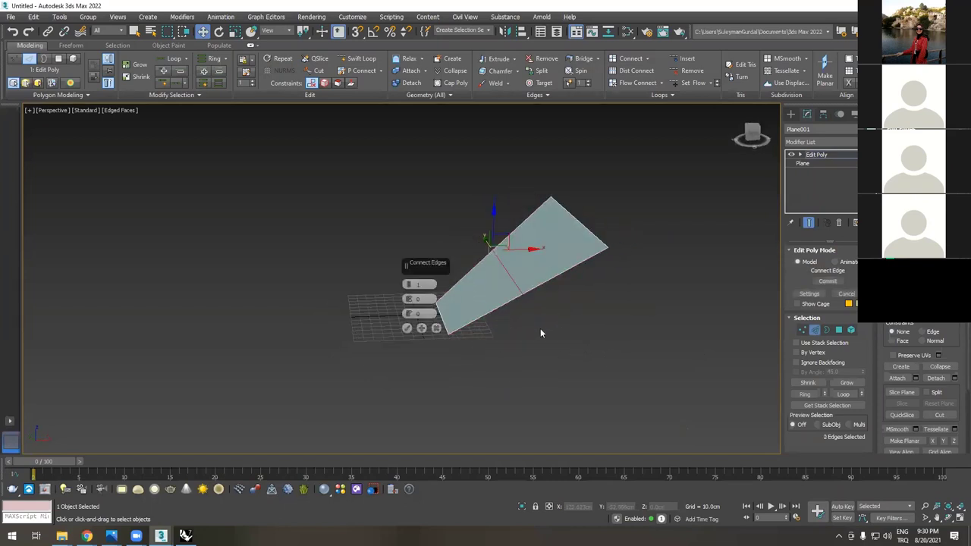
pyautogui.keyDown('alt'); pyautogui.moveTo(540, 328); pyautogui.dragTo(463, 399, button='middle'); pyautogui.keyUp('alt')
pyautogui.click(406, 327)
# - Connect the three horizontal edges with a vertical edge, making four faces
pyautogui.scroll(3, 446, 323)
pyautogui.doubleClick(481, 288)
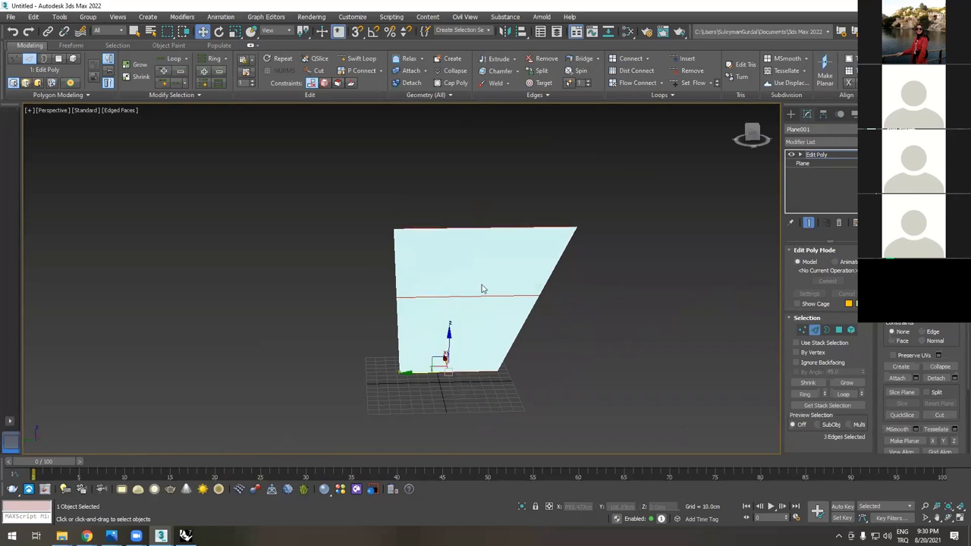
pyautogui.hotkey('ctrl', 'shift', 'e')
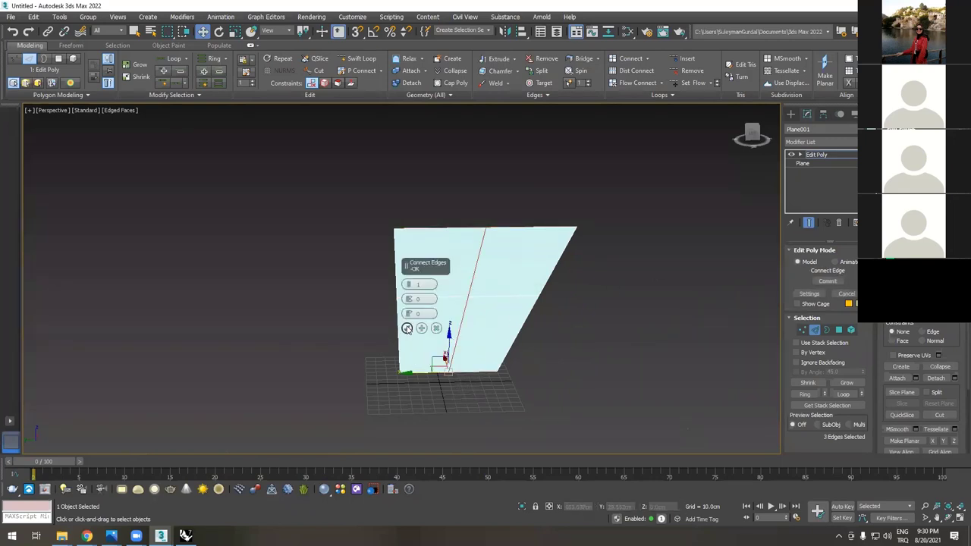
pyautogui.click(406, 327)
pyautogui.keyDown('alt'); pyautogui.moveTo(576, 333); pyautogui.dragTo(408, 338, button='middle'); pyautogui.keyUp('alt')
pyautogui.click(590, 363)
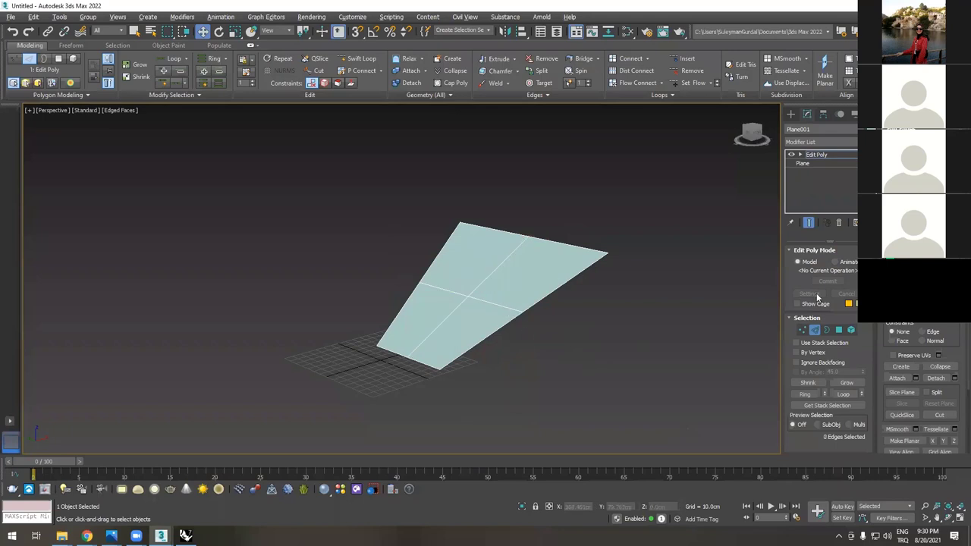
# - In vertex mode, lift the two corner vertices and the middle top vertex to fold the plane
pyautogui.click(803, 330)
pyautogui.click(523, 238)
pyautogui.keyDown('alt'); pyautogui.moveTo(586, 270); pyautogui.dragTo(530, 185, button='middle'); pyautogui.keyUp('alt')
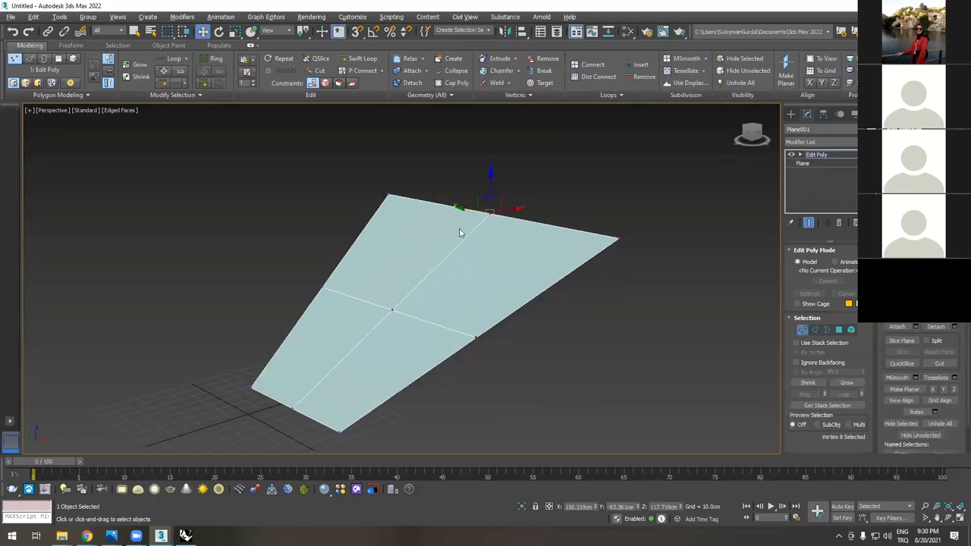
pyautogui.click(618, 238)
pyautogui.click(387, 197)
pyautogui.scroll(-3, 643, 216)
pyautogui.keyDown('ctrl'); pyautogui.click(600, 249); pyautogui.keyUp('ctrl')
pyautogui.moveTo(552, 207); pyautogui.dragTo(551, 175)
pyautogui.click(551, 238)
pyautogui.moveTo(551, 238); pyautogui.dragTo(574, 189)
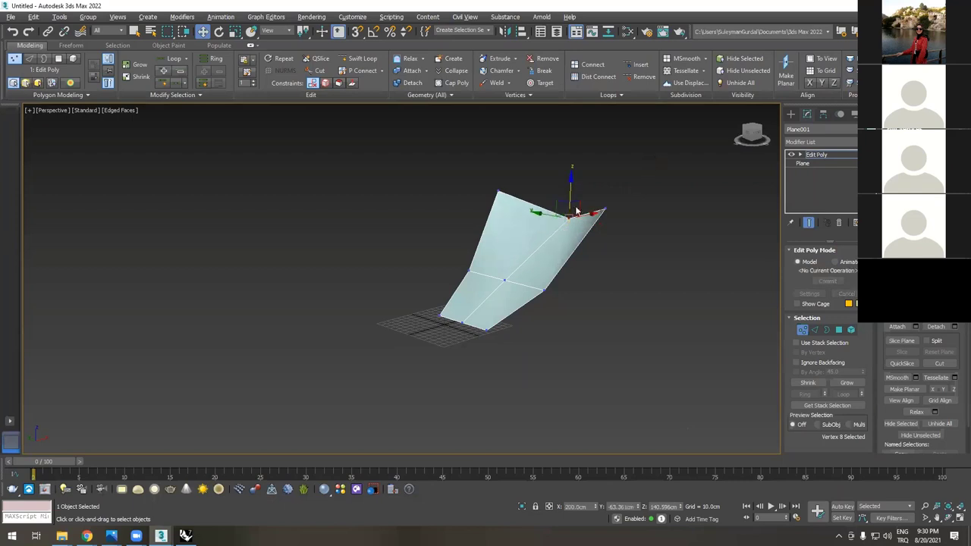
# - Stretch the three top-edge vertices to the right and rotate them about their centre
pyautogui.moveTo(436, 156); pyautogui.dragTo(654, 236)
pyautogui.keyDown('alt'); pyautogui.moveTo(578, 265); pyautogui.dragTo(531, 277, button='middle'); pyautogui.keyUp('alt')
pyautogui.keyDown('alt'); pyautogui.moveTo(595, 207); pyautogui.dragTo(523, 230, button='middle'); pyautogui.keyUp('alt')
pyautogui.moveTo(487, 199); pyautogui.dragTo(512, 218)
pyautogui.press('e')
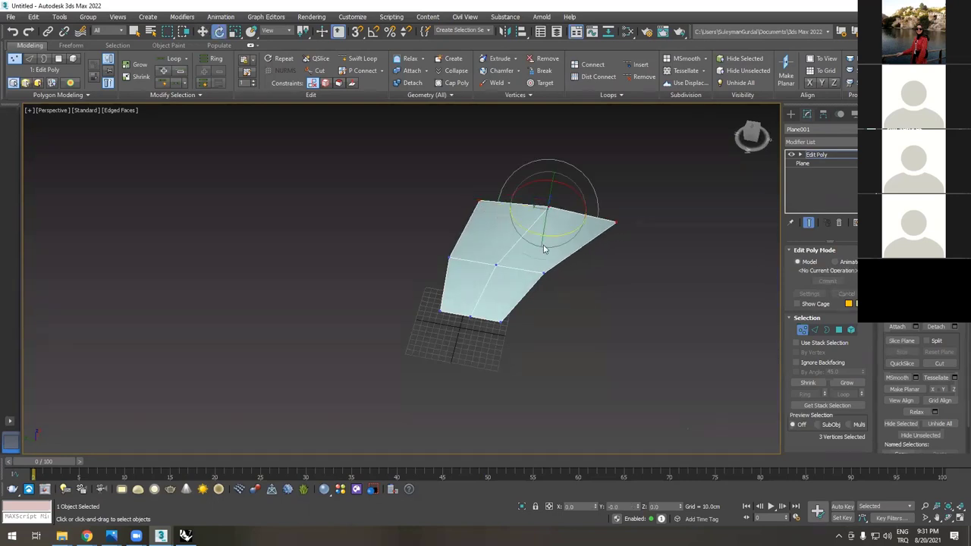
pyautogui.moveTo(546, 249); pyautogui.dragTo(578, 242)
pyautogui.keyDown('alt'); pyautogui.moveTo(549, 326); pyautogui.dragTo(486, 257, button='middle'); pyautogui.keyUp('alt')
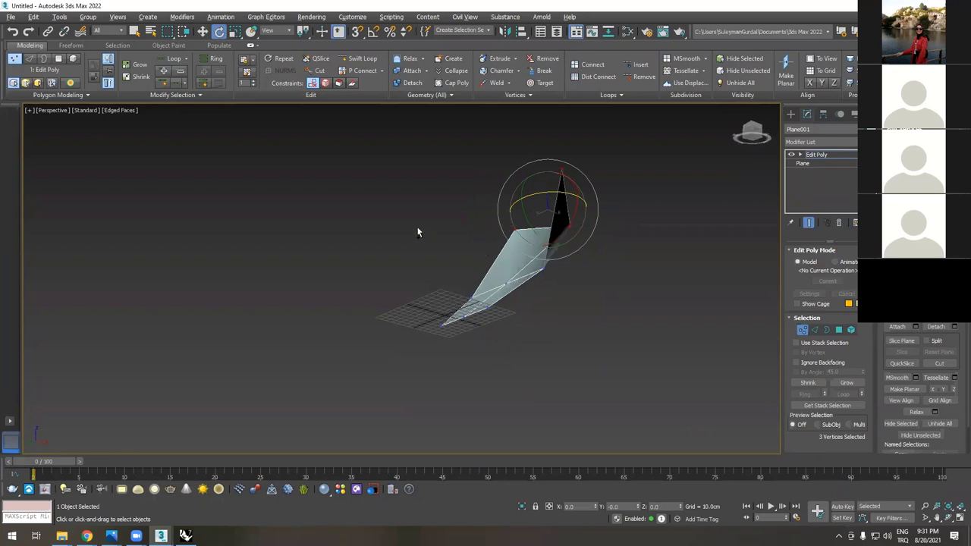
# - Move the centre vertex where the edges cross to the right
pyautogui.click(541, 271)
pyautogui.scroll(3, 533, 299)
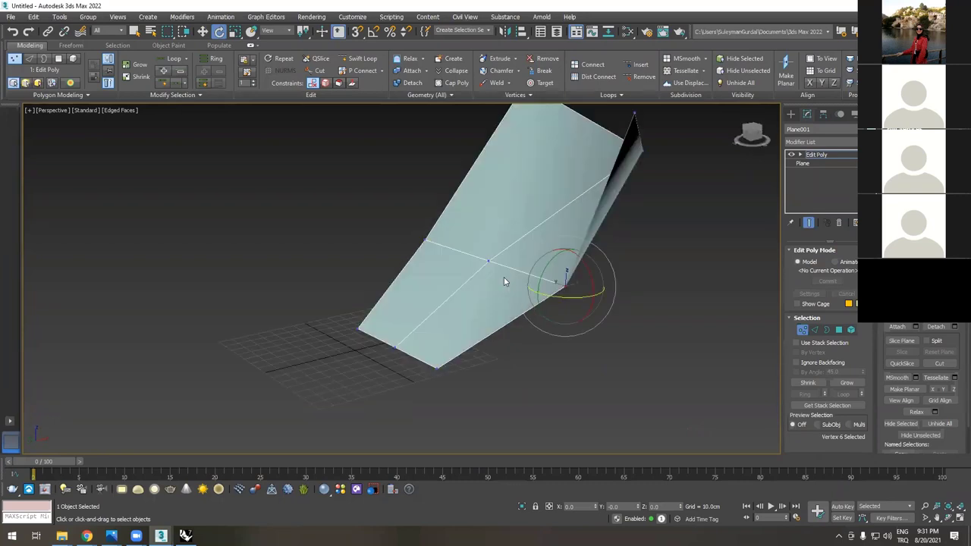
pyautogui.click(486, 261)
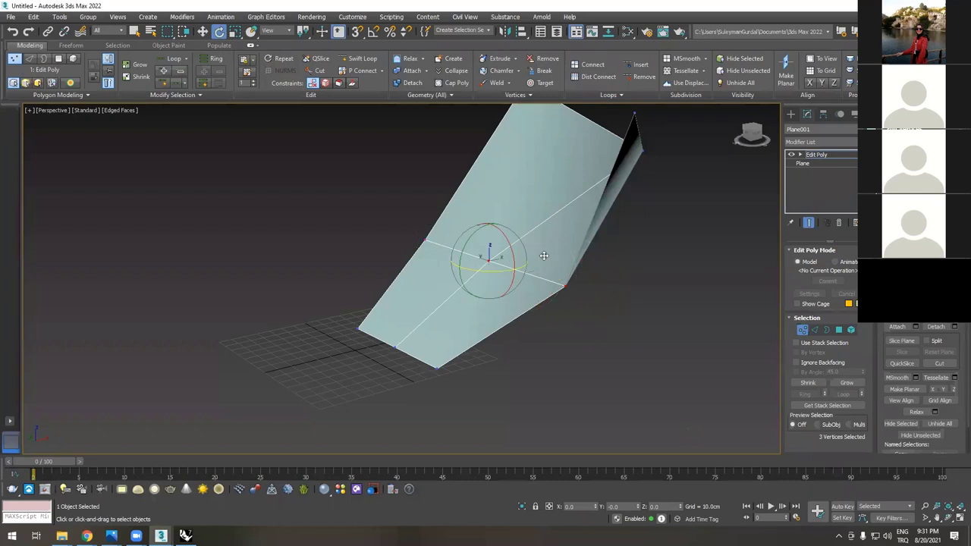
pyautogui.keyDown('alt'); pyautogui.moveTo(560, 254); pyautogui.dragTo(658, 284, button='middle'); pyautogui.keyUp('alt')
pyautogui.press('w')
pyautogui.moveTo(509, 256); pyautogui.dragTo(558, 308)
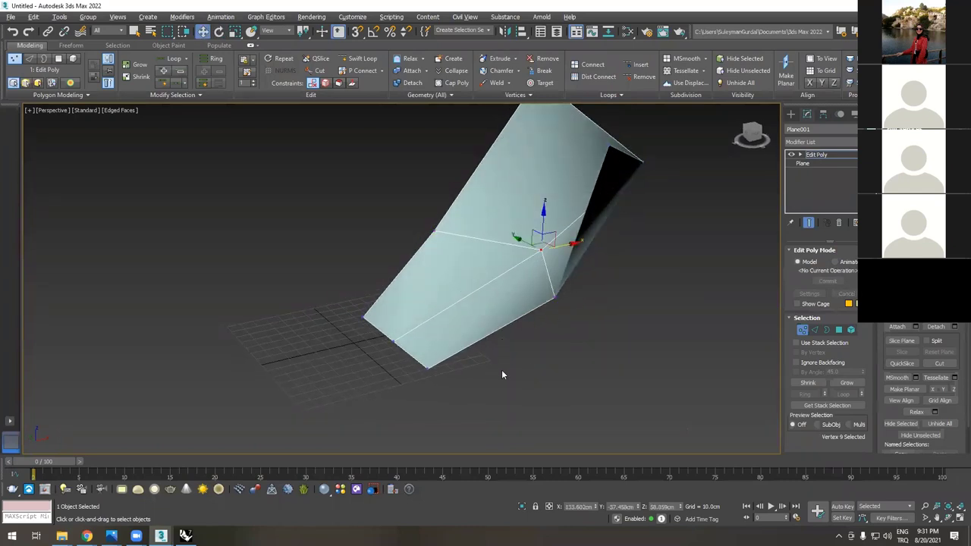
pyautogui.keyDown('alt'); pyautogui.moveTo(501, 374); pyautogui.dragTo(505, 337, button='middle'); pyautogui.keyUp('alt')
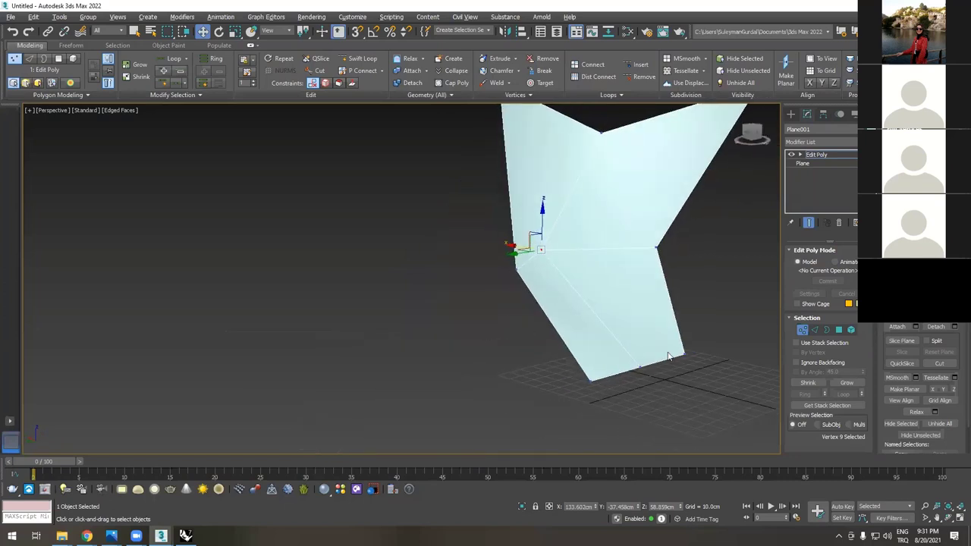
# - Pull a lower-edge vertex inward to notch the edge, then exit vertex mode
pyautogui.click(387, 422)
pyautogui.keyDown('alt'); pyautogui.moveTo(387, 422); pyautogui.dragTo(410, 422, button='middle'); pyautogui.keyUp('alt')
pyautogui.click(389, 417)
pyautogui.moveTo(460, 392); pyautogui.dragTo(566, 430)
pyautogui.keyDown('alt'); pyautogui.moveTo(566, 431); pyautogui.dragTo(452, 371, button='middle'); pyautogui.keyUp('alt')
pyautogui.press('1')
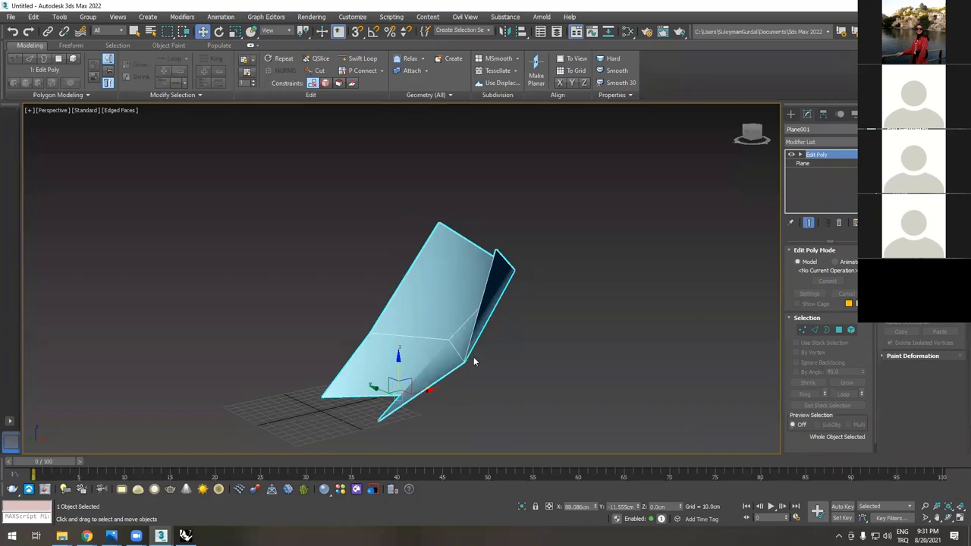
# - Select the folded plane and add a TurboSmooth modifier to it
pyautogui.click(494, 391)
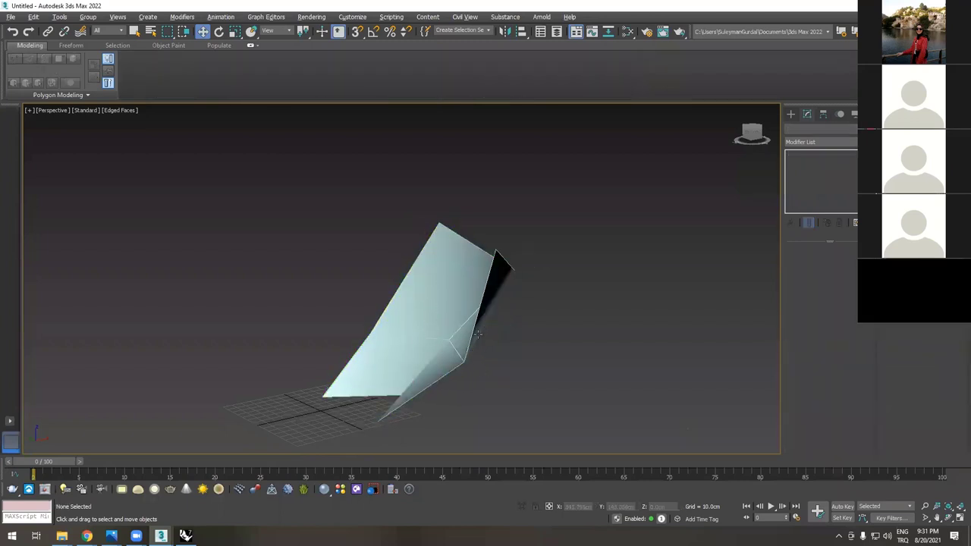
pyautogui.keyDown('alt'); pyautogui.moveTo(478, 334); pyautogui.dragTo(439, 318, button='middle'); pyautogui.keyUp('alt')
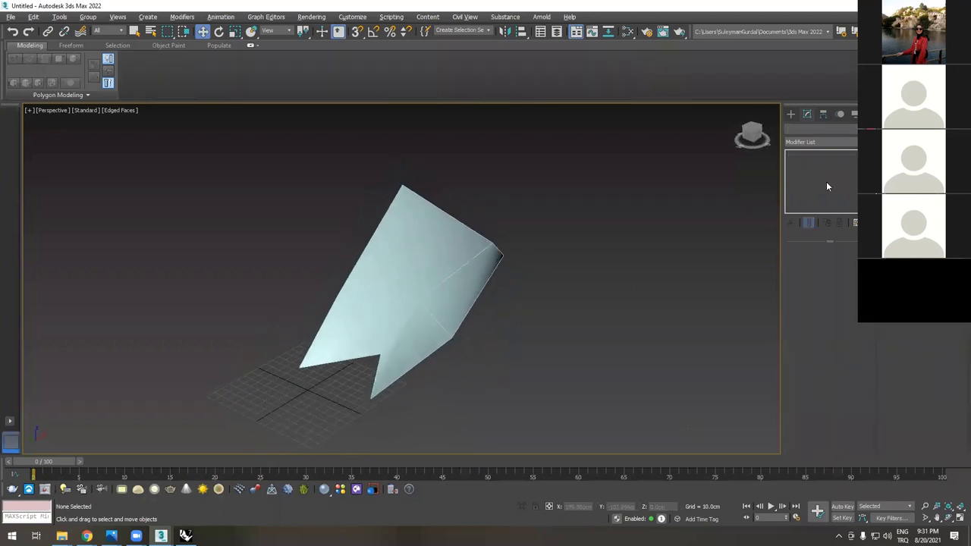
pyautogui.click(436, 362)
pyautogui.press('q')
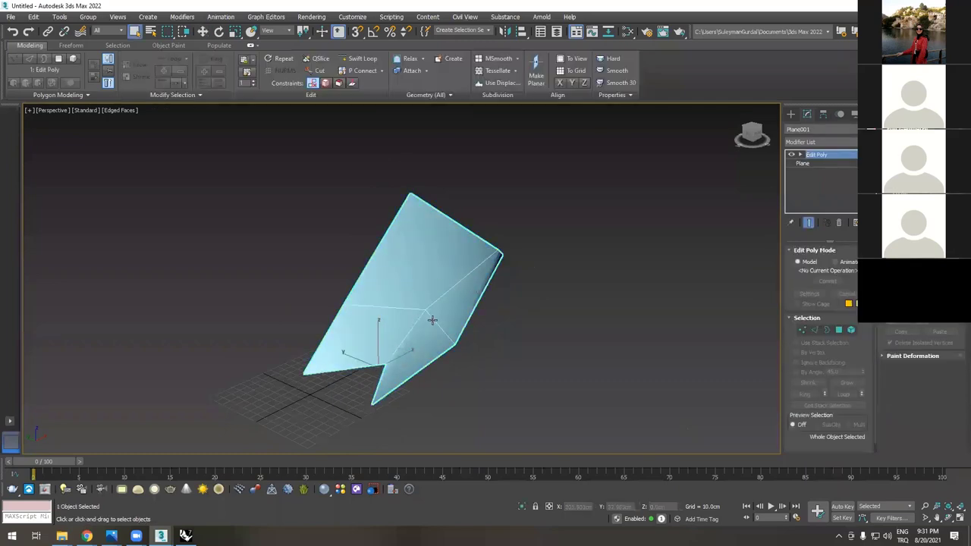
pyautogui.click(820, 142)
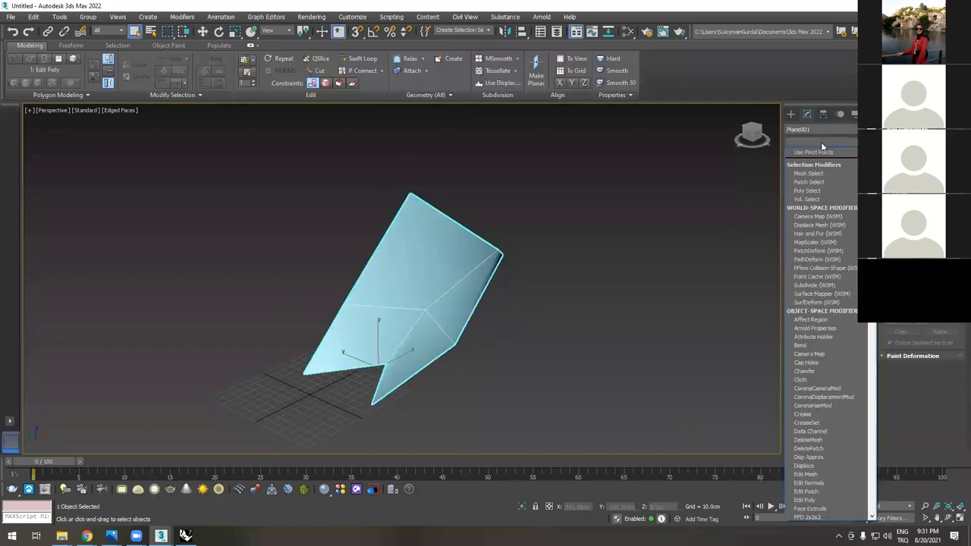
pyautogui.write('tu')
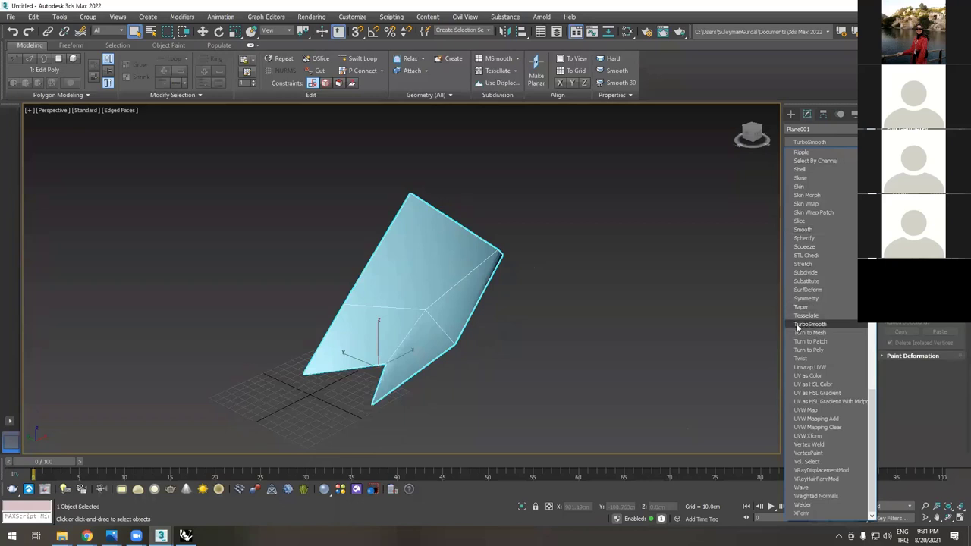
pyautogui.click(796, 323)
# - Raise TurboSmooth iterations to 3 and turn off Edged Faces with F4
pyautogui.keyDown('alt'); pyautogui.moveTo(442, 279); pyautogui.dragTo(515, 319, button='middle'); pyautogui.keyUp('alt')
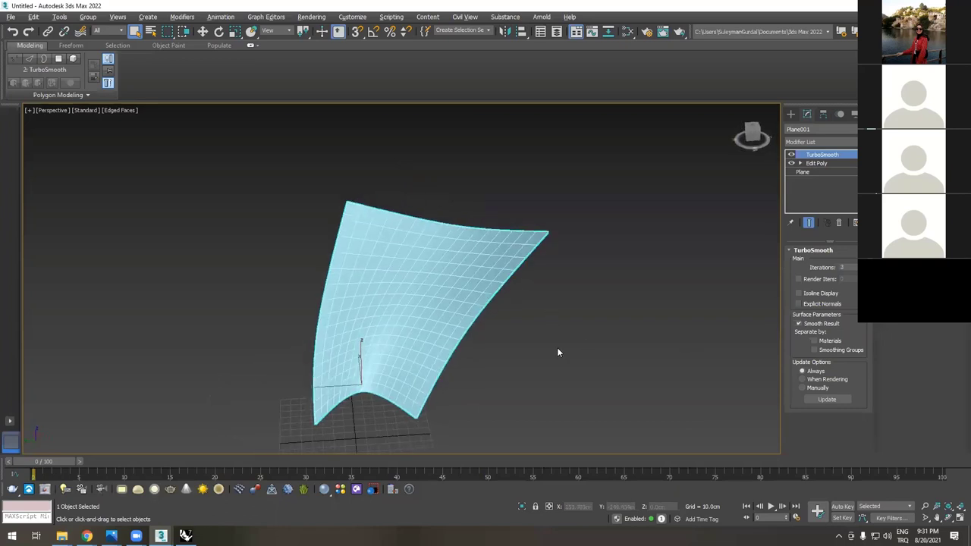
pyautogui.keyDown('alt'); pyautogui.moveTo(557, 347); pyautogui.dragTo(519, 362, button='middle'); pyautogui.keyUp('alt')
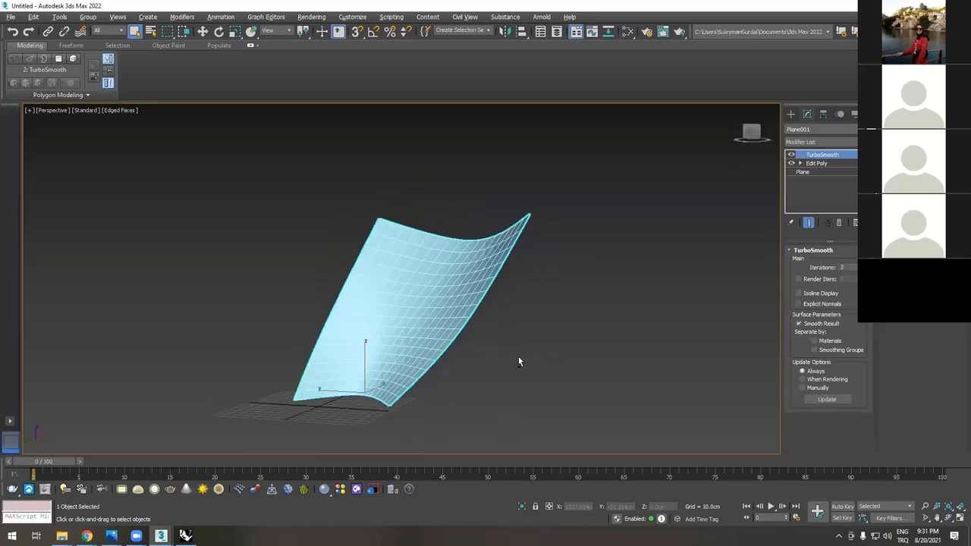
pyautogui.click(563, 319)
pyautogui.press('F4')
pyautogui.moveTo(564, 319)
pyautogui.keyDown('alt'); pyautogui.mouseDown(button='middle')
pyautogui.moveTo(478, 340)
pyautogui.moveTo(450, 394)
pyautogui.moveTo(463, 368)
pyautogui.moveTo(488, 386)
pyautogui.moveTo(448, 268)
pyautogui.moveTo(807, 162)
pyautogui.moveTo(799, 166)
pyautogui.mouseUp(button='middle'); pyautogui.keyUp('alt')
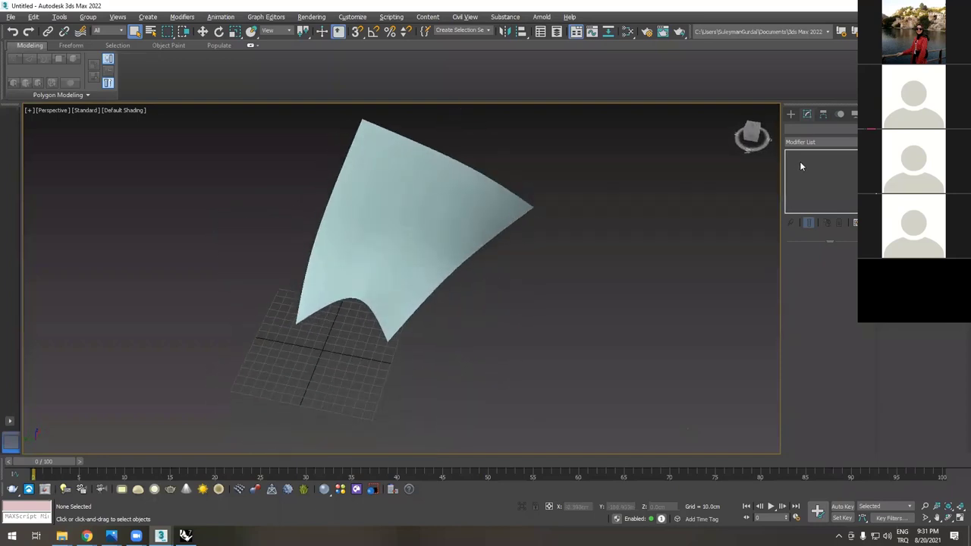
pyautogui.hotkey('ctrl', 'z')
# - Turn on TurboSmooth Isoline Display and enter Edit Poly Vertex level with Show Cage on
pyautogui.click(816, 163)
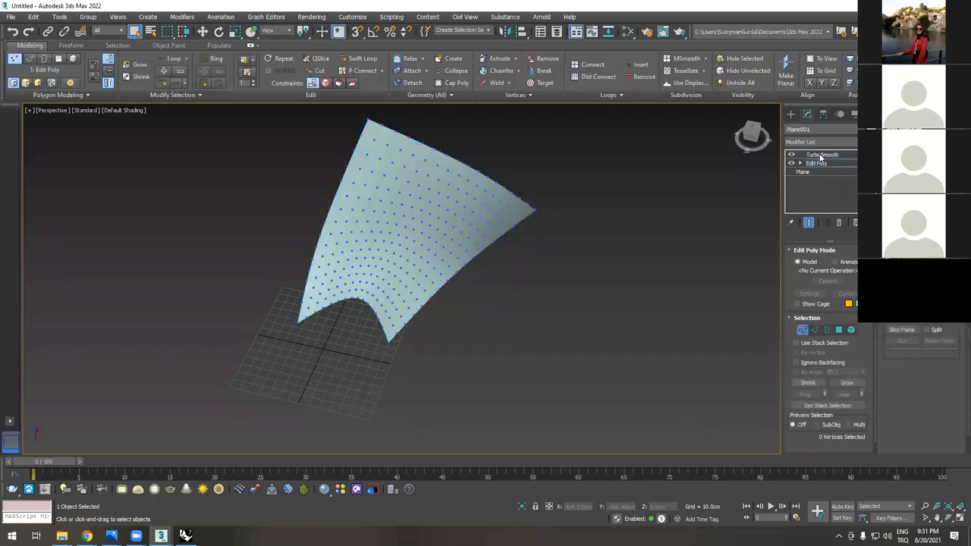
pyautogui.hotkey('ctrl', 'z')
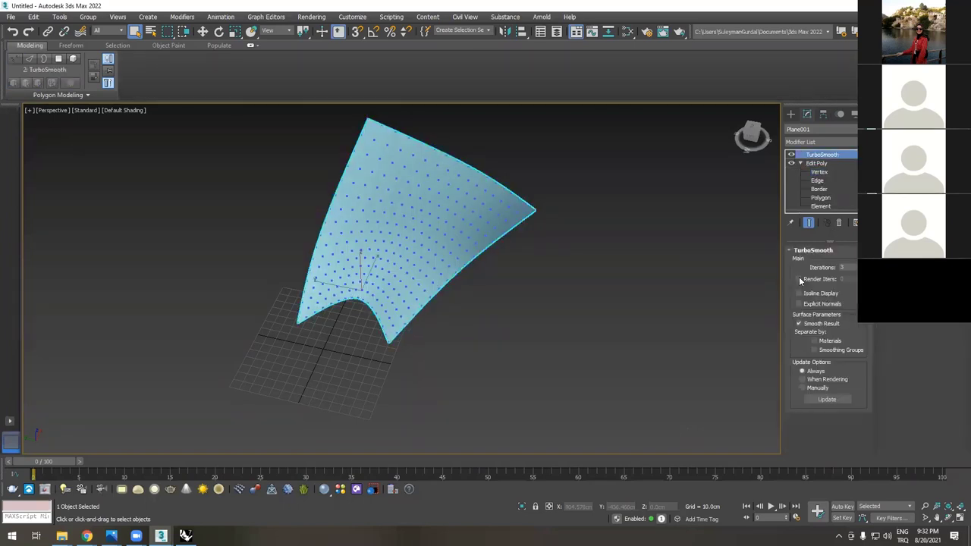
pyautogui.click(800, 294)
pyautogui.click(818, 171)
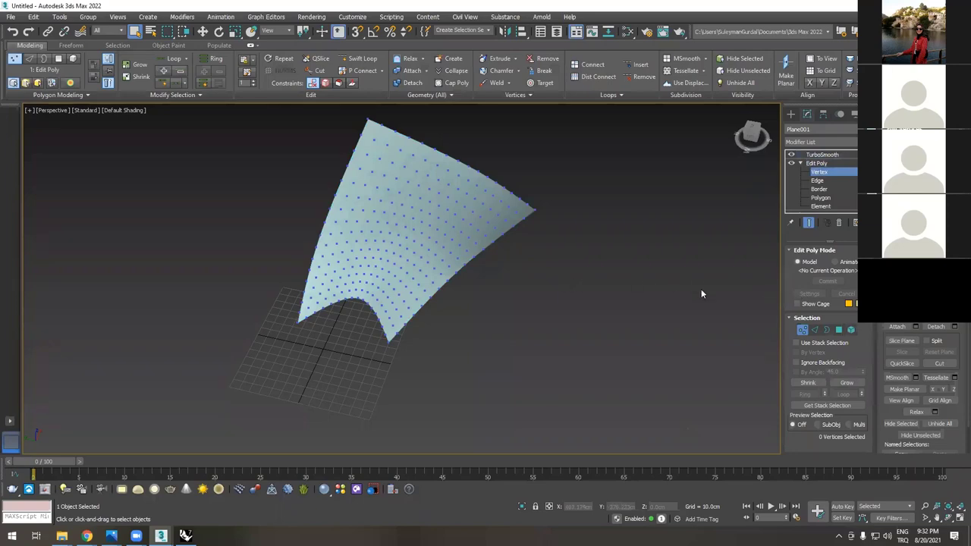
pyautogui.click(816, 163)
pyautogui.click(634, 277)
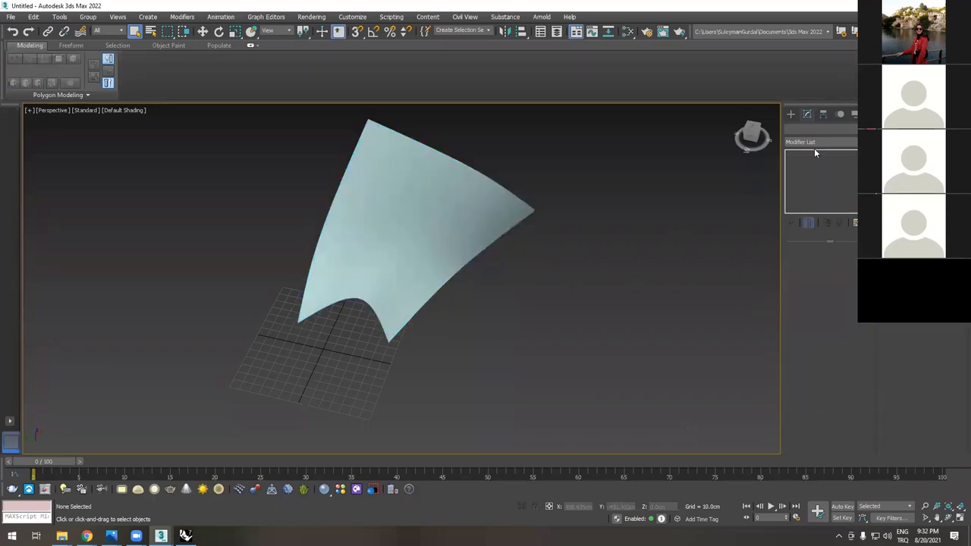
pyautogui.click(437, 225)
pyautogui.click(819, 172)
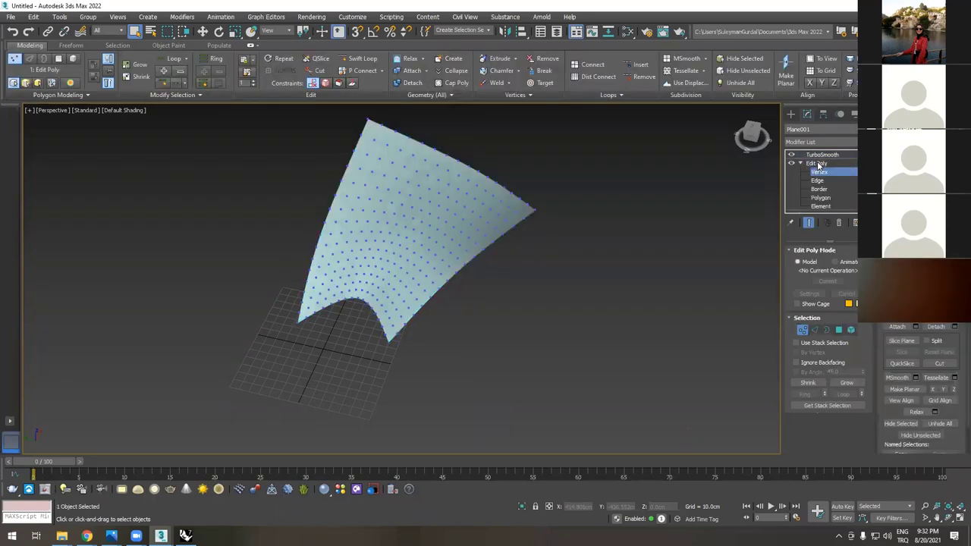
pyautogui.click(811, 155)
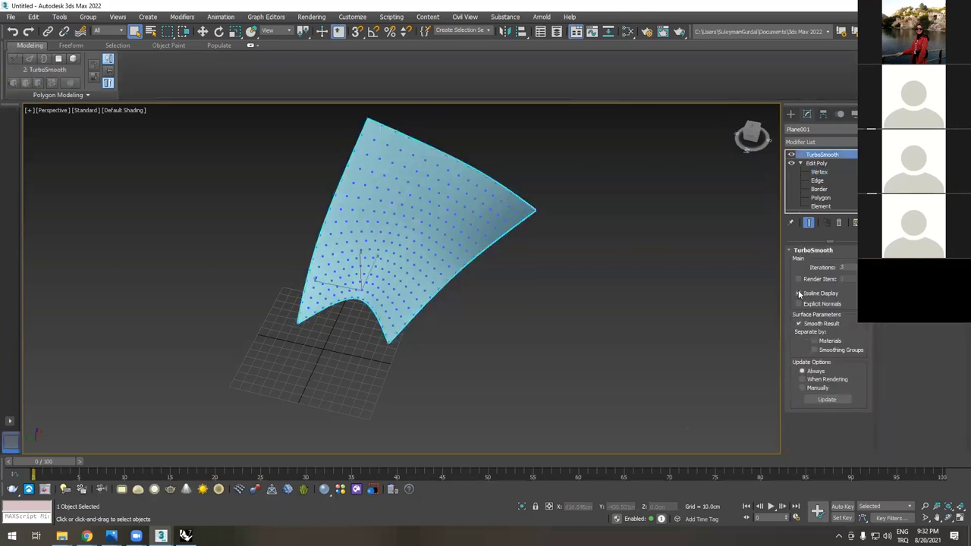
pyautogui.click(815, 163)
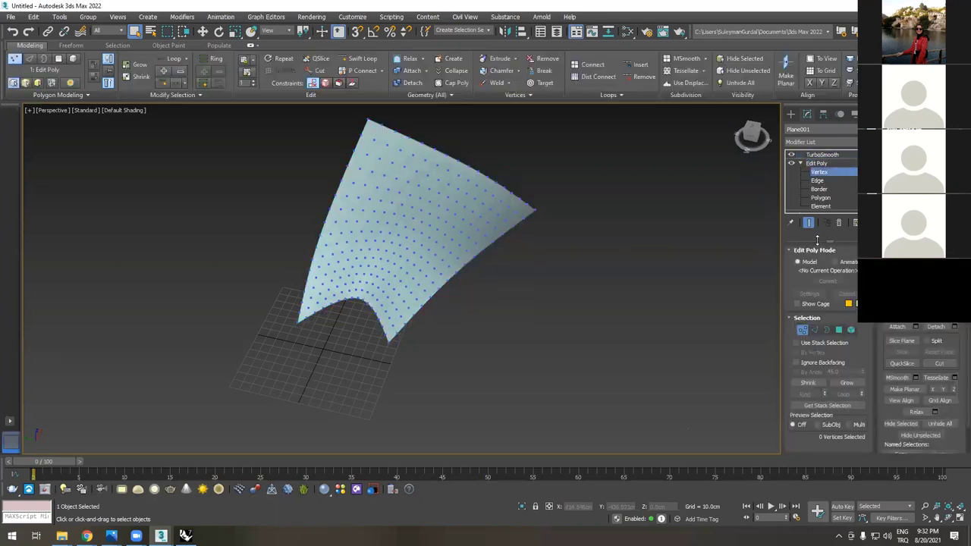
pyautogui.click(802, 330)
pyautogui.click(797, 304)
# - Select two cage vertices and pull them outward along X with the Move tool
pyautogui.keyDown('alt'); pyautogui.moveTo(546, 243); pyautogui.dragTo(452, 267, button='middle'); pyautogui.keyUp('alt')
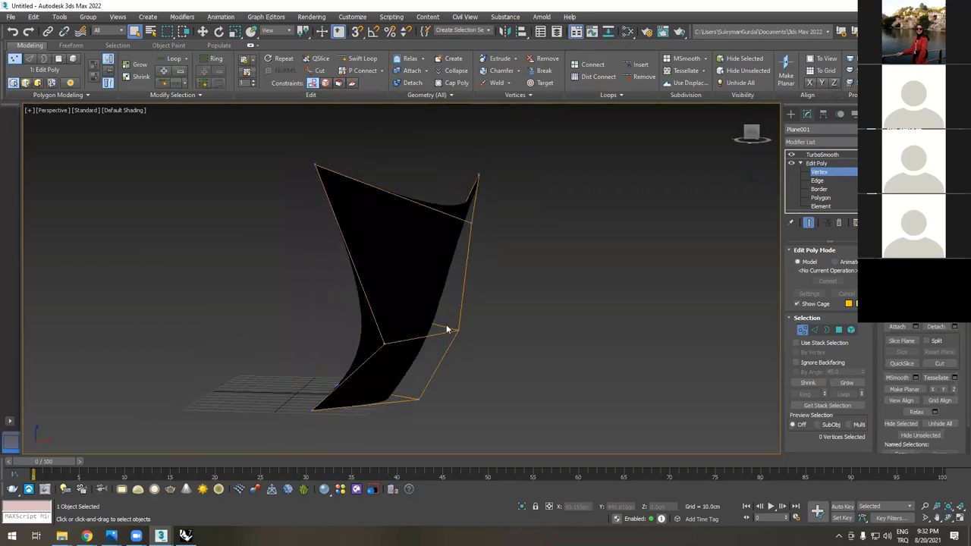
pyautogui.keyDown('alt'); pyautogui.moveTo(428, 335); pyautogui.dragTo(484, 257, button='middle'); pyautogui.keyUp('alt')
pyautogui.moveTo(473, 281); pyautogui.dragTo(471, 279)
pyautogui.keyDown('alt'); pyautogui.moveTo(507, 269); pyautogui.dragTo(489, 326, button='middle'); pyautogui.keyUp('alt')
pyautogui.press('w')
pyautogui.keyDown('ctrl'); pyautogui.click(443, 350); pyautogui.keyUp('ctrl')
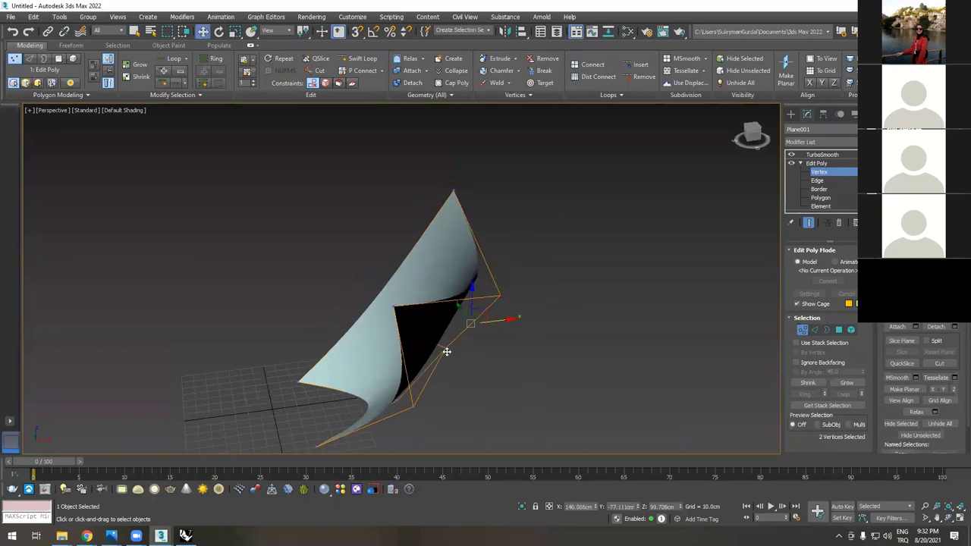
pyautogui.moveTo(503, 322); pyautogui.dragTo(576, 366)
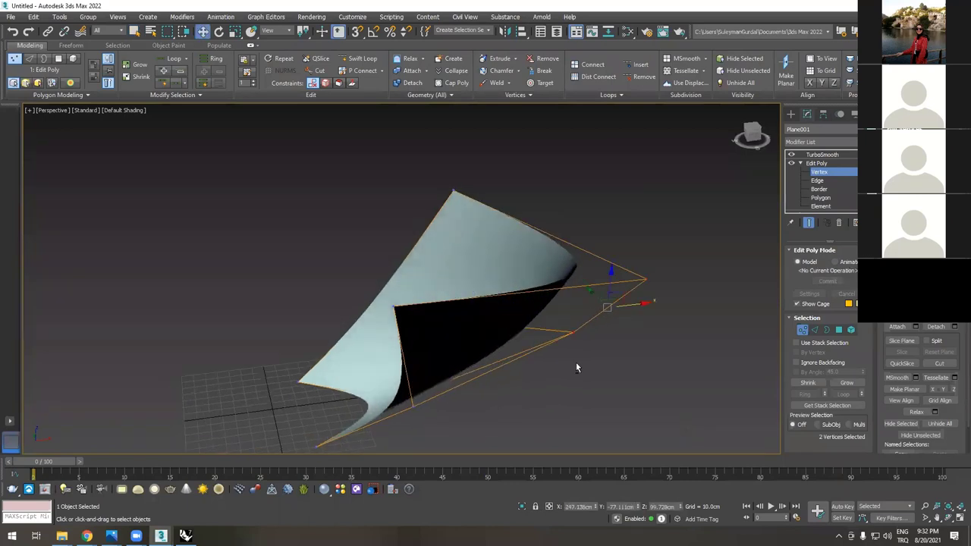
pyautogui.keyDown('alt'); pyautogui.moveTo(577, 367); pyautogui.dragTo(703, 305, button='middle'); pyautogui.keyUp('alt')
# - Move two more cage vertices and the bottom tip vertex so the sheet curls over
pyautogui.moveTo(652, 362); pyautogui.dragTo(650, 360)
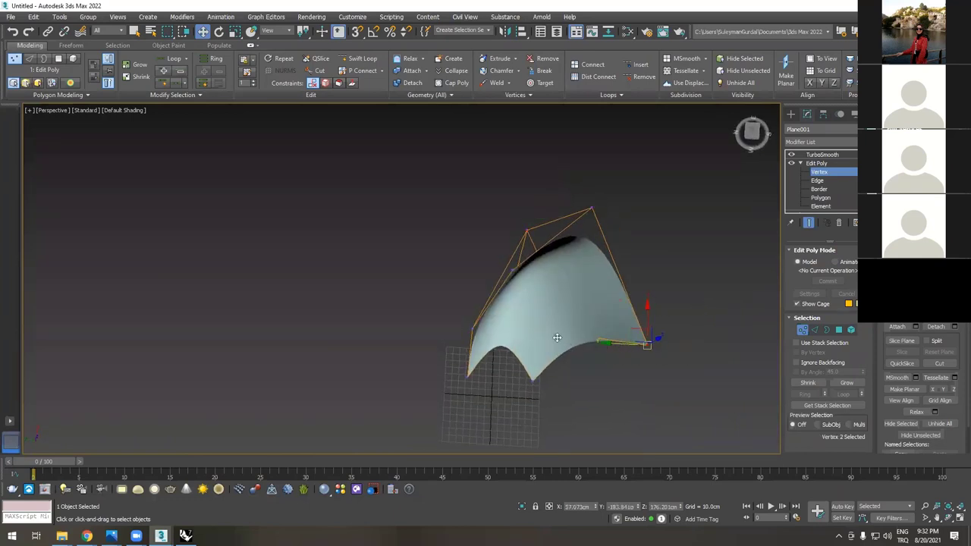
pyautogui.moveTo(650, 361)
pyautogui.keyDown('alt'); pyautogui.mouseDown(button='middle')
pyautogui.moveTo(560, 352)
pyautogui.moveTo(540, 295)
pyautogui.moveTo(607, 351)
pyautogui.moveTo(605, 370)
pyautogui.moveTo(662, 366)
pyautogui.mouseUp(button='middle'); pyautogui.keyUp('alt')
pyautogui.keyDown('alt'); pyautogui.moveTo(591, 256); pyautogui.dragTo(398, 256, button='middle'); pyautogui.keyUp('alt')
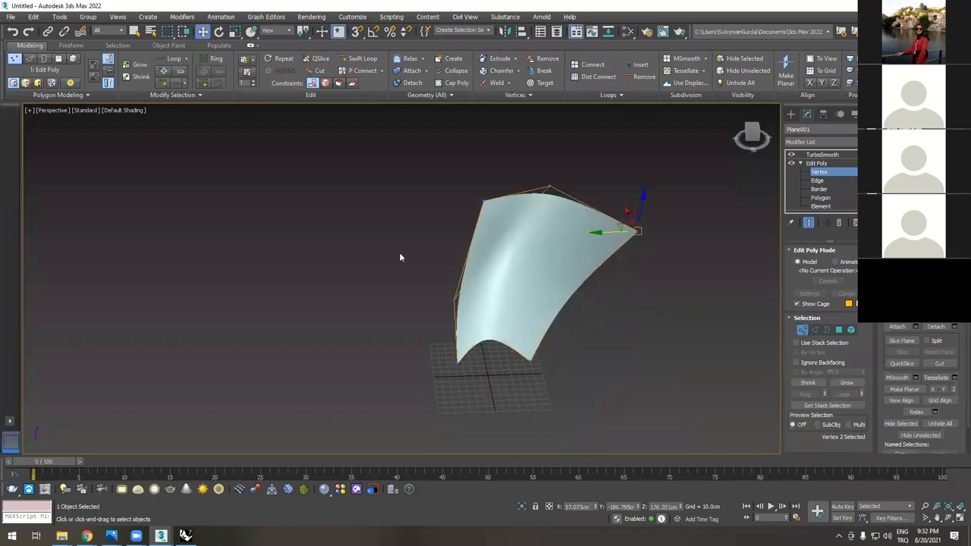
pyautogui.moveTo(396, 254); pyautogui.dragTo(650, 325)
pyautogui.keyDown('alt'); pyautogui.moveTo(650, 325); pyautogui.dragTo(458, 286, button='middle'); pyautogui.keyUp('alt')
pyautogui.moveTo(543, 294); pyautogui.dragTo(565, 303)
pyautogui.keyDown('alt'); pyautogui.moveTo(565, 303); pyautogui.dragTo(561, 402, button='middle'); pyautogui.keyUp('alt')
pyautogui.click(513, 388)
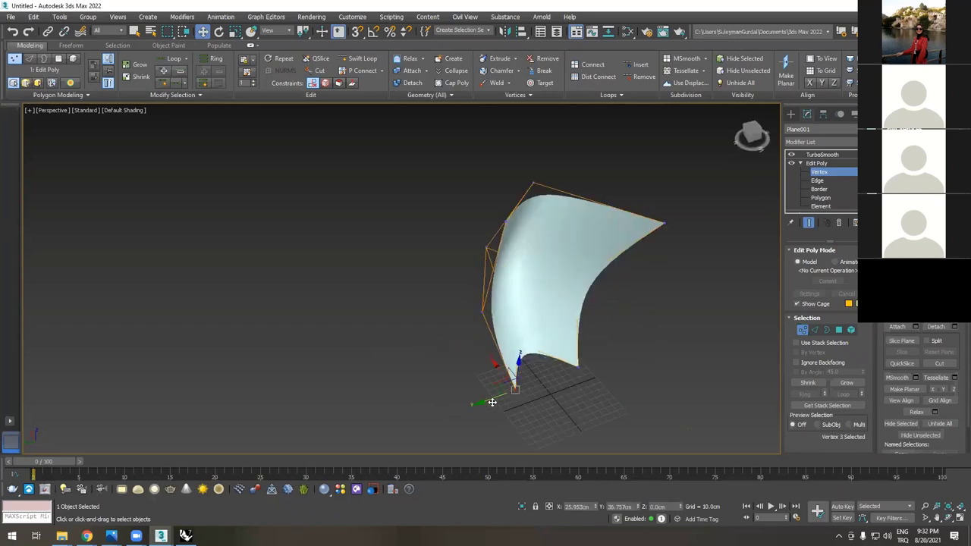
pyautogui.moveTo(515, 390); pyautogui.dragTo(513, 385)
pyautogui.keyDown('alt'); pyautogui.moveTo(513, 385); pyautogui.dragTo(576, 345, button='middle'); pyautogui.keyUp('alt')
pyautogui.scroll(5, 528, 330)
pyautogui.scroll(-8, 528, 336)
# - Exit vertex editing and deselect the curled surface to inspect it
pyautogui.click(802, 329)
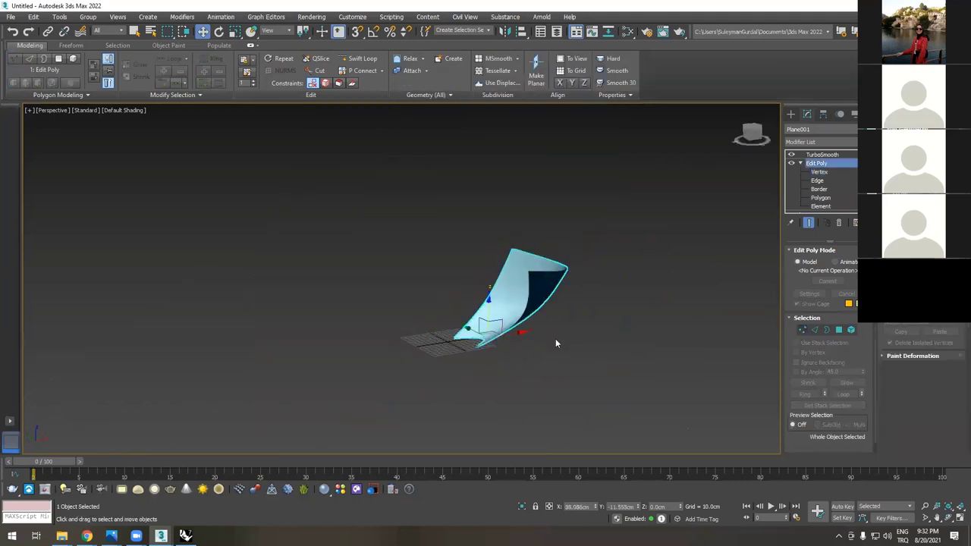
pyautogui.click(576, 342)
pyautogui.scroll(3, 542, 264)
pyautogui.moveTo(539, 260)
pyautogui.keyDown('alt'); pyautogui.mouseDown(button='middle')
pyautogui.moveTo(549, 288)
pyautogui.moveTo(552, 254)
pyautogui.mouseUp(button='middle'); pyautogui.keyUp('alt')
pyautogui.scroll(4, 551, 254)
pyautogui.scroll(-4, 520, 210)
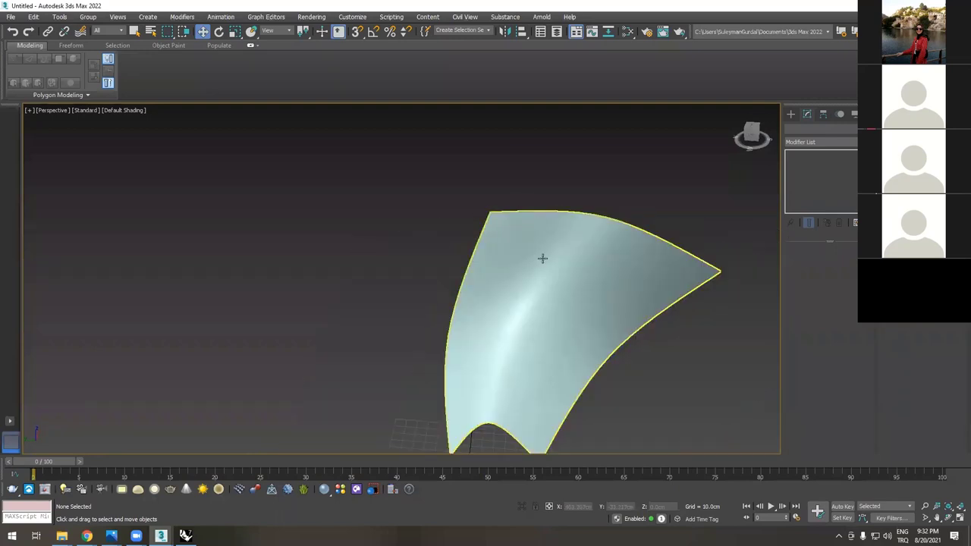
pyautogui.scroll(4, 542, 257)
pyautogui.scroll(-4, 546, 288)
# - Select Plane001, show edged faces, and turn off TurboSmooth Isoline Display
pyautogui.click(540, 286)
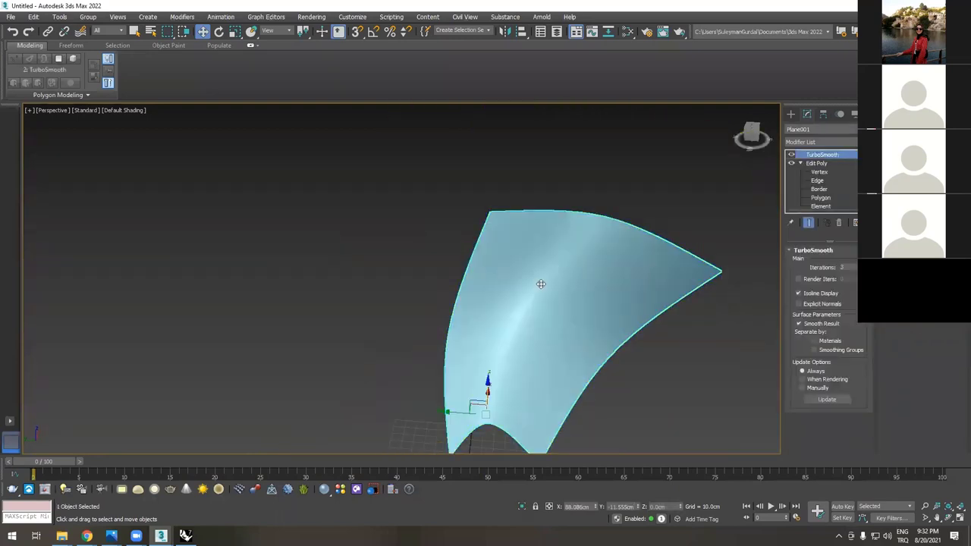
pyautogui.press('F4')
pyautogui.keyDown('alt'); pyautogui.moveTo(552, 288); pyautogui.dragTo(561, 290, button='middle'); pyautogui.keyUp('alt')
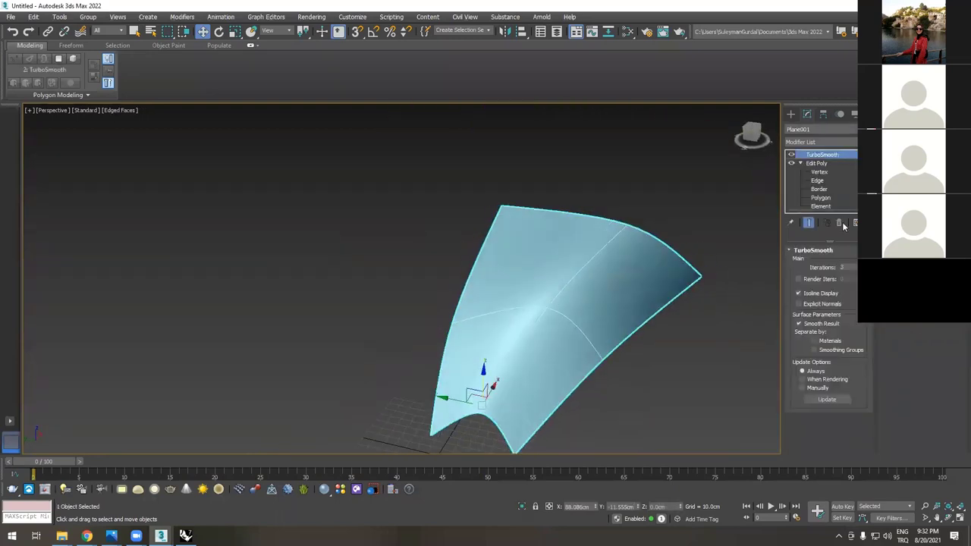
pyautogui.click(798, 293)
pyautogui.click(661, 393)
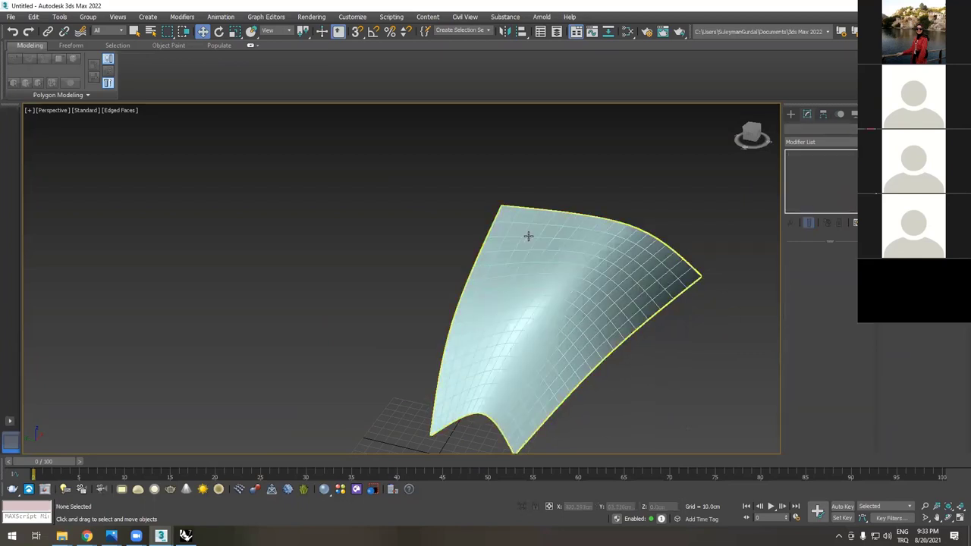
pyautogui.keyDown('alt'); pyautogui.moveTo(529, 236); pyautogui.dragTo(540, 296, button='middle'); pyautogui.keyUp('alt')
pyautogui.click(540, 296)
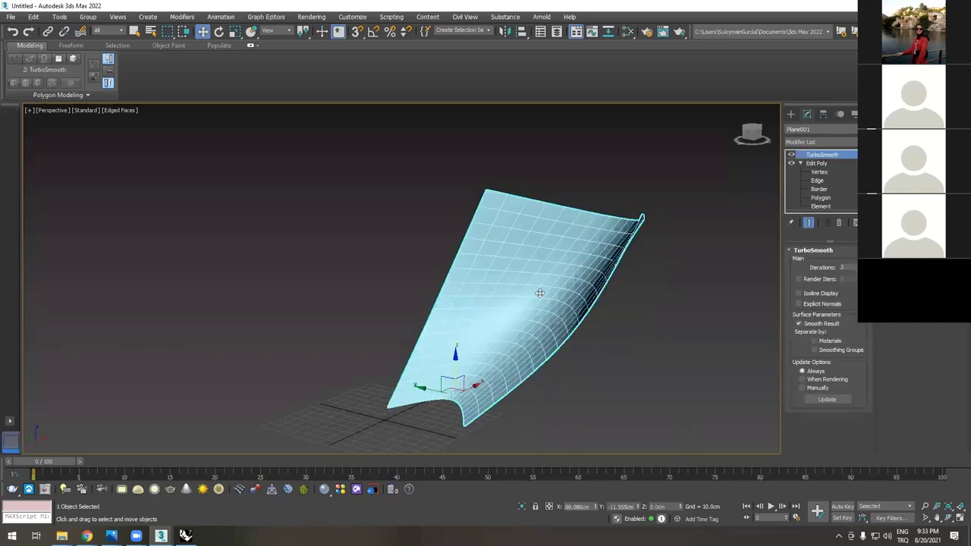
pyautogui.keyDown('alt'); pyautogui.moveTo(530, 346); pyautogui.dragTo(497, 342, button='middle'); pyautogui.keyUp('alt')
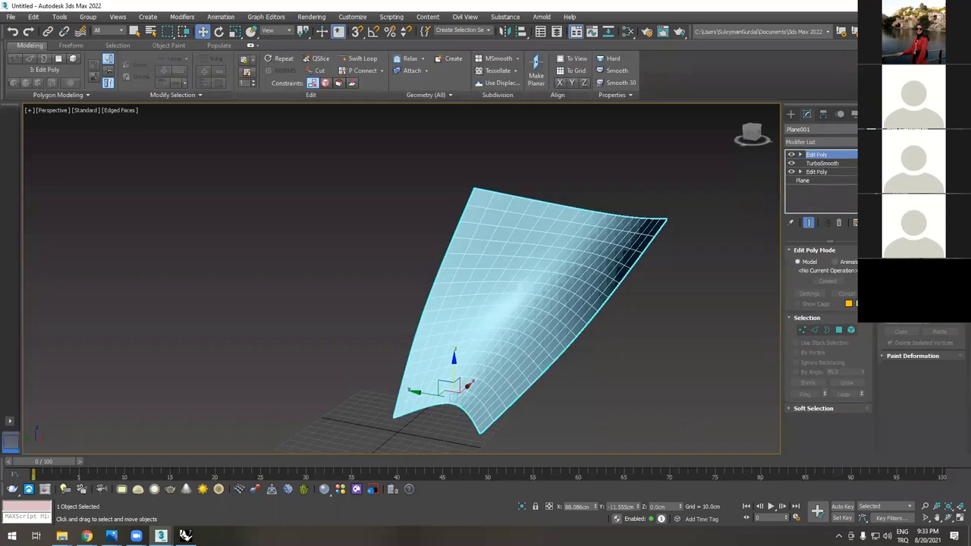
# - Add an Edit Poly above TurboSmooth and clear all smoothing groups on the whole element
pyautogui.press('4')
pyautogui.scroll(-3, 914, 393)
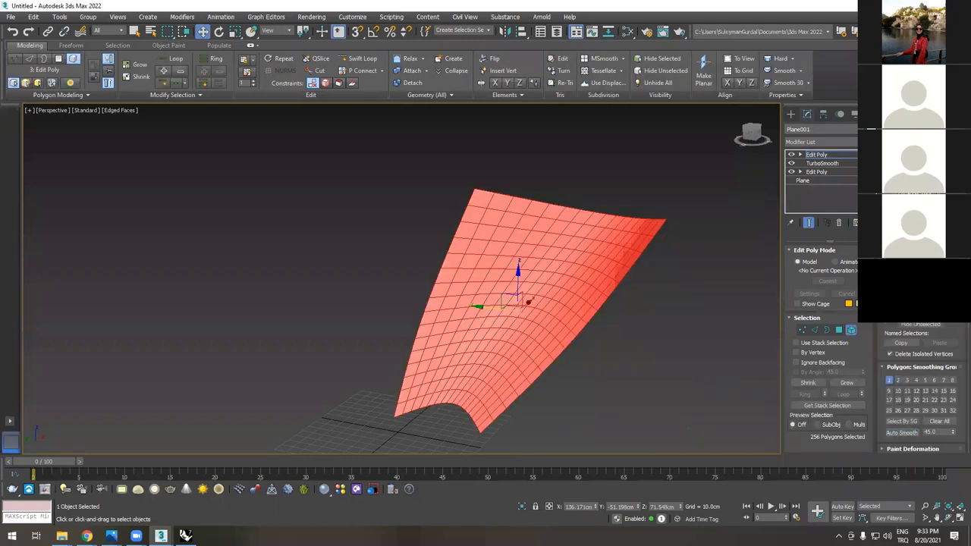
pyautogui.click(702, 347)
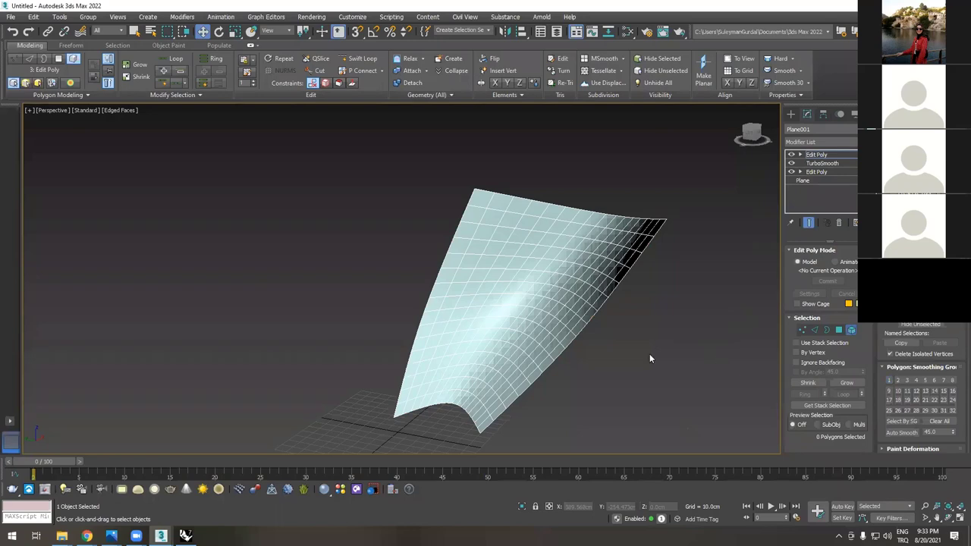
pyautogui.hotkey('ctrl', 'b')
pyautogui.press('F4')
pyautogui.keyDown('alt'); pyautogui.moveTo(635, 362); pyautogui.dragTo(581, 314, button='middle'); pyautogui.keyUp('alt')
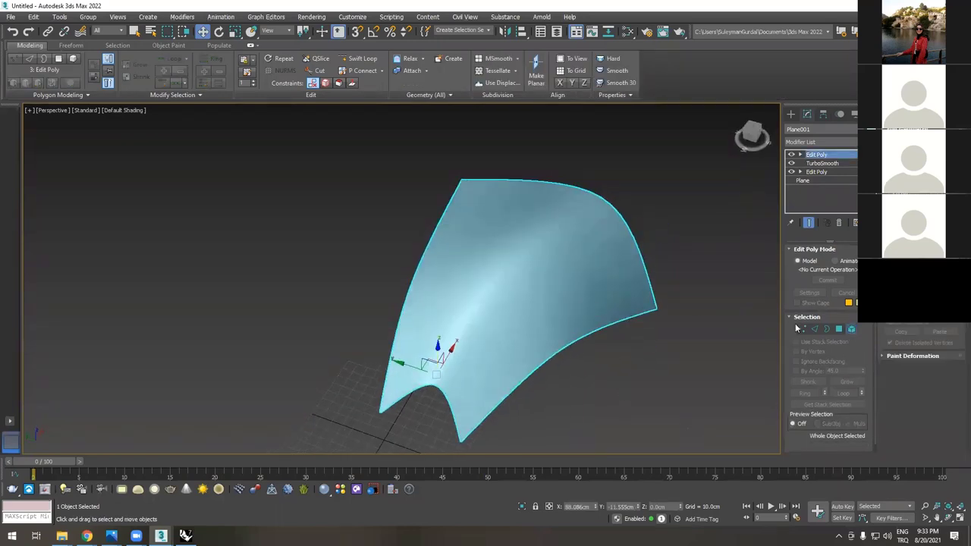
pyautogui.click(851, 329)
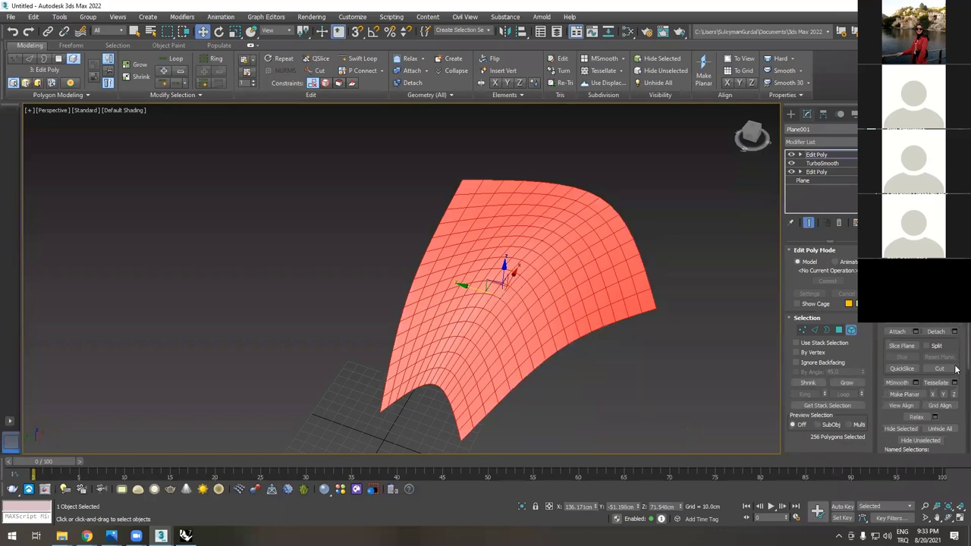
pyautogui.scroll(-4, 955, 369)
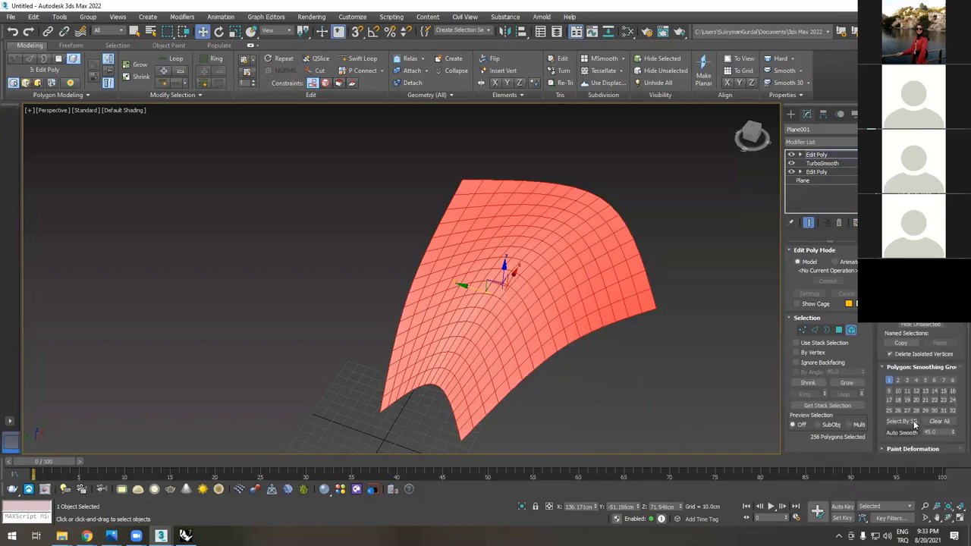
pyautogui.click(937, 424)
pyautogui.click(681, 351)
# - Delete the temporary Edit Poly modifier from the top of the stack
pyautogui.keyDown('alt'); pyautogui.moveTo(732, 342); pyautogui.dragTo(839, 155, button='middle'); pyautogui.keyUp('alt')
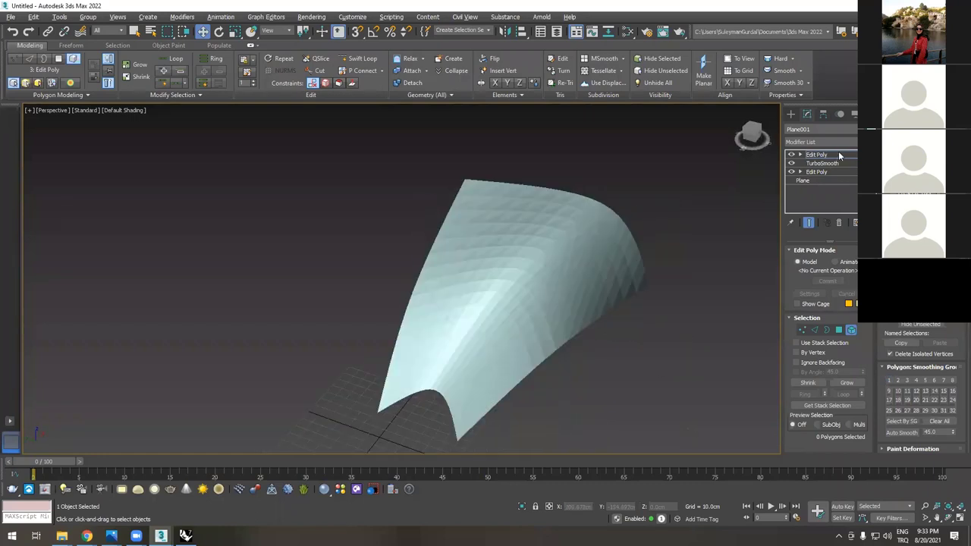
pyautogui.click(823, 154)
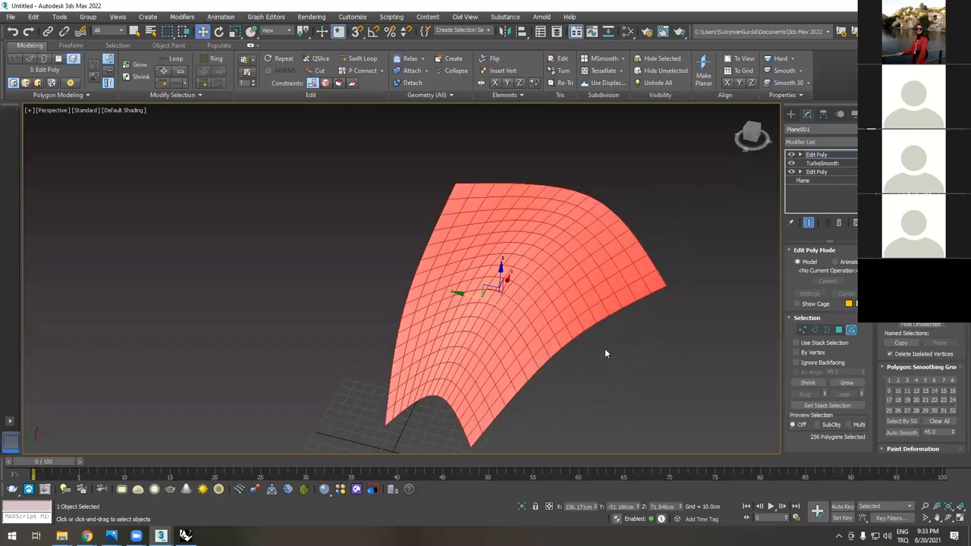
pyautogui.rightClick(823, 154)
pyautogui.click(849, 174)
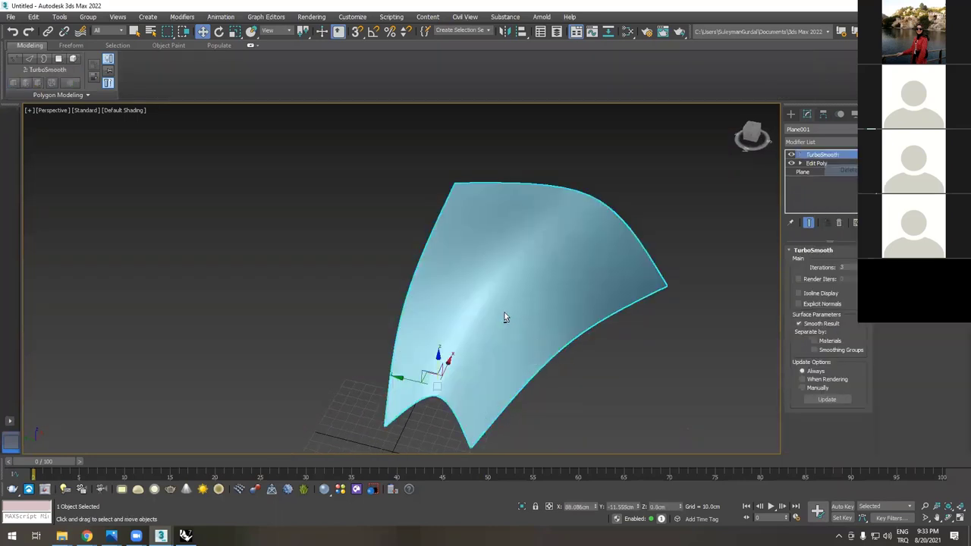
# - Inspect the curling sheet from a few angles, then delete Plane001
pyautogui.hotkey('ctrl', 'd')
pyautogui.keyDown('alt'); pyautogui.moveTo(504, 313); pyautogui.dragTo(525, 364, button='middle'); pyautogui.keyUp('alt')
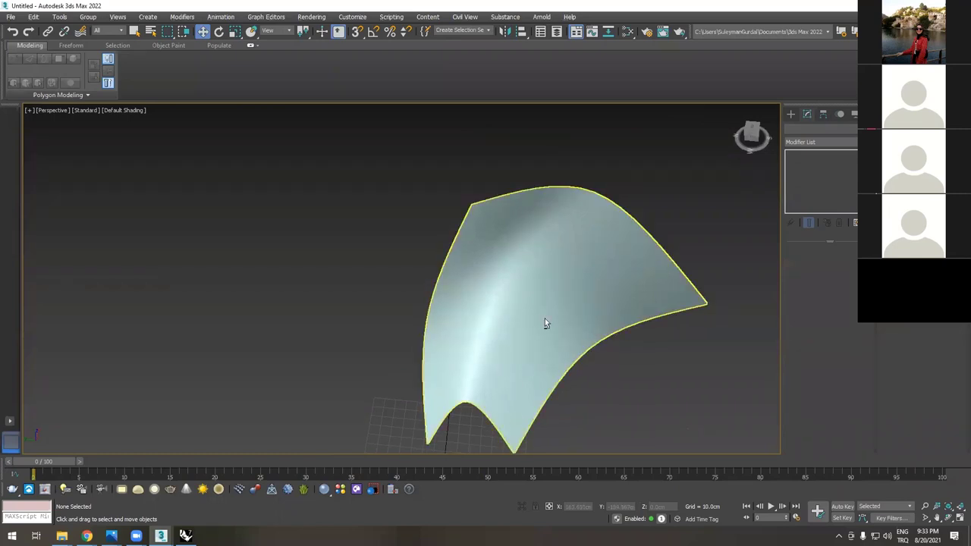
pyautogui.scroll(2, 544, 323)
pyautogui.scroll(-5, 534, 356)
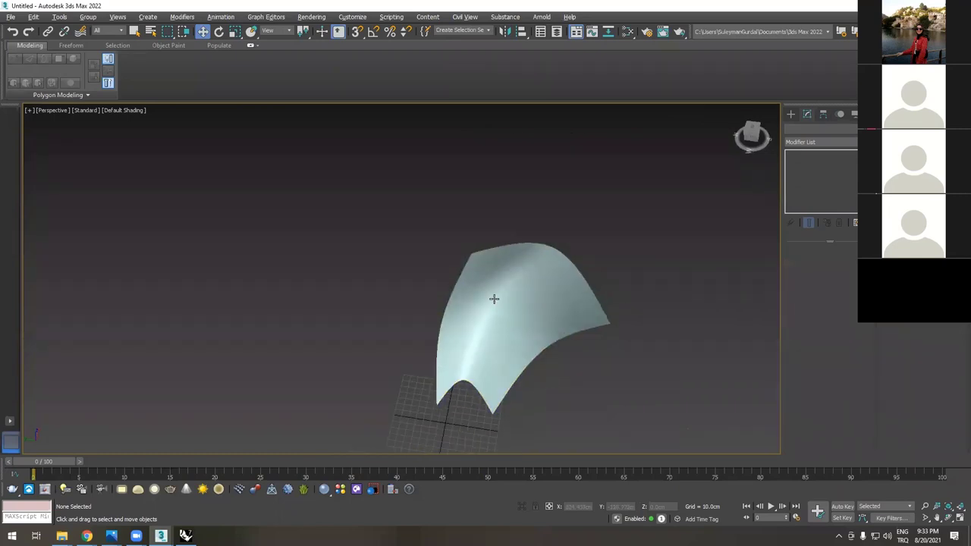
pyautogui.keyDown('alt'); pyautogui.moveTo(493, 299); pyautogui.dragTo(444, 318, button='middle'); pyautogui.keyUp('alt')
pyautogui.scroll(3, 445, 317)
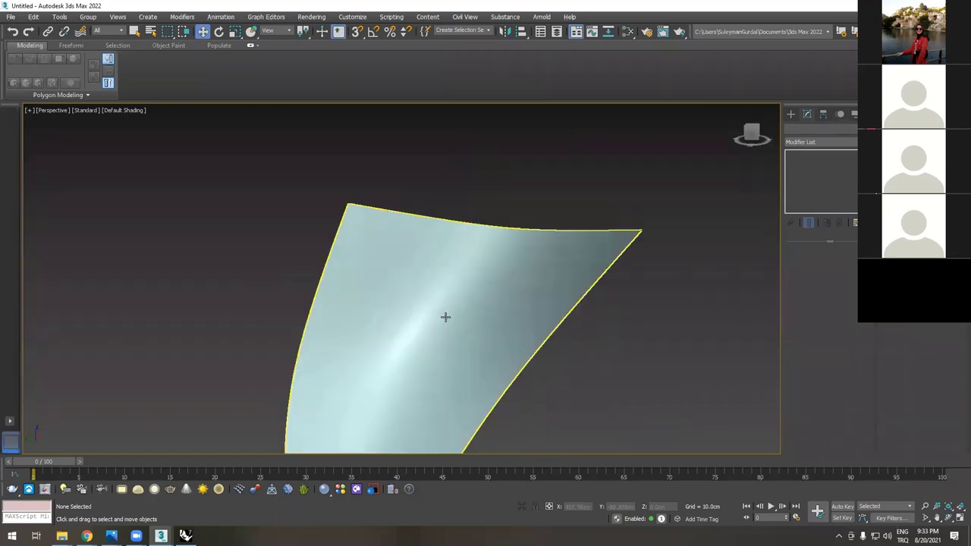
pyautogui.scroll(-4, 445, 317)
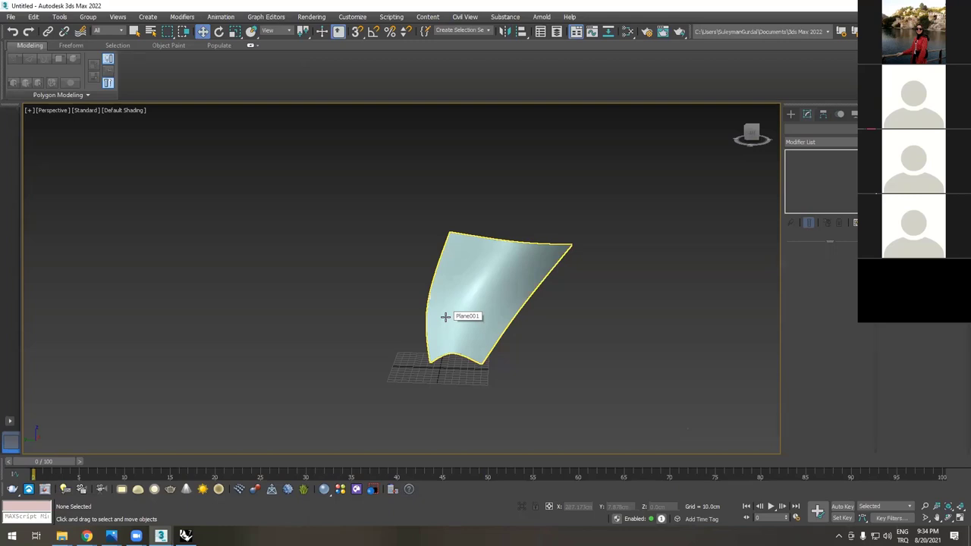
pyautogui.click(460, 306)
pyautogui.press('Delete')
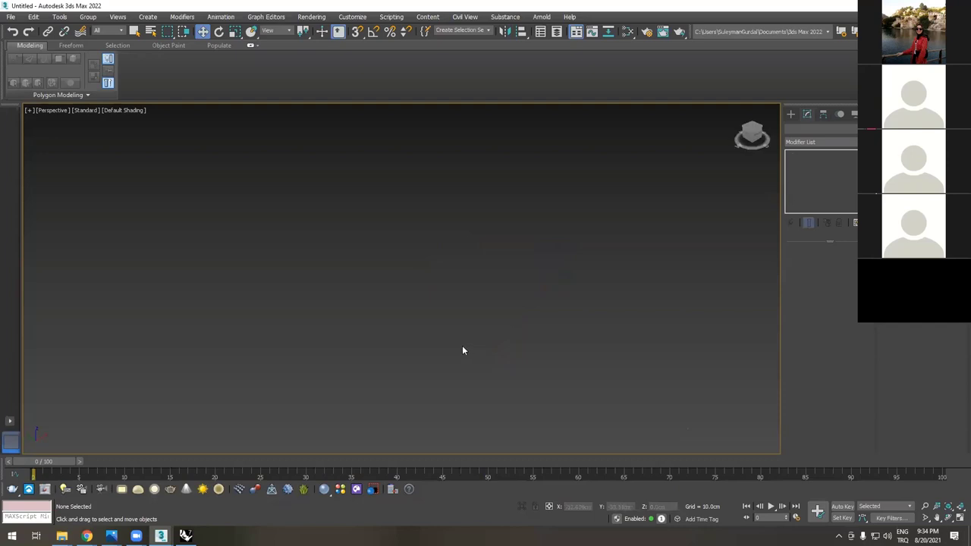
# - Show the home grid, start a new scene discarding changes, and return to Rhino 7
pyautogui.press('g')
pyautogui.hotkey('ctrl', 'n')
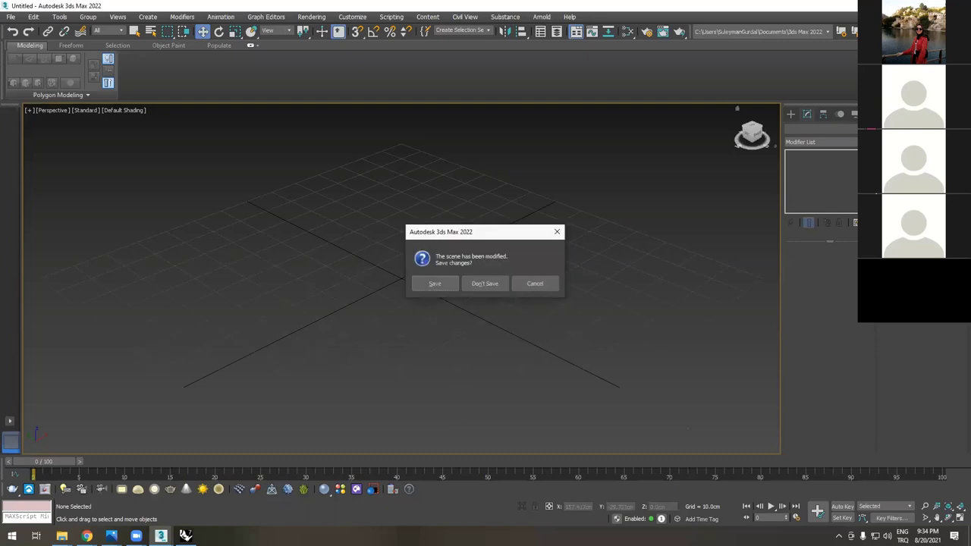
pyautogui.click(494, 281)
pyautogui.hotkey('alt', 'Tab')
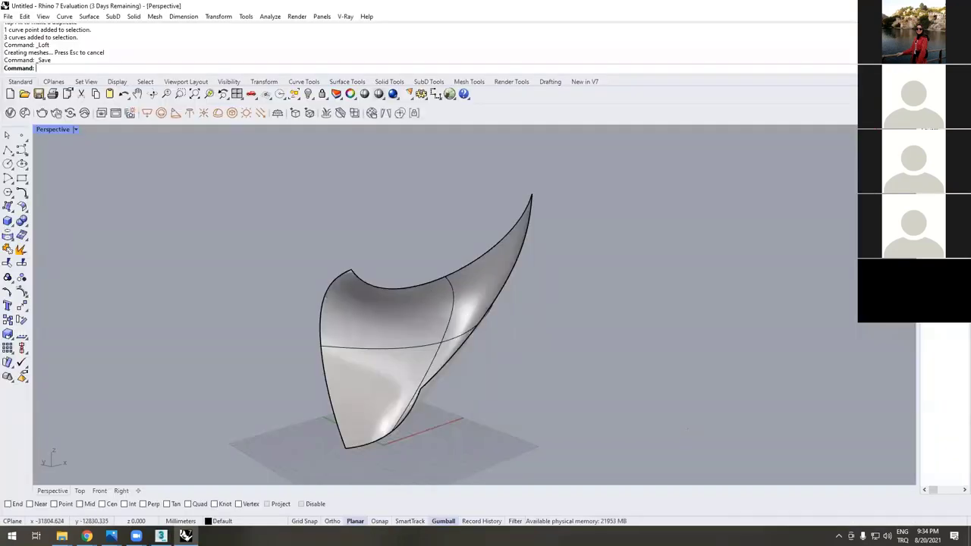
# - Close Rhino without saving Untitled and bring up the 'Hangi Programı Seçmelisiniz ?' slide
pyautogui.hotkey('ctrl', 'n')
pyautogui.click(489, 288)
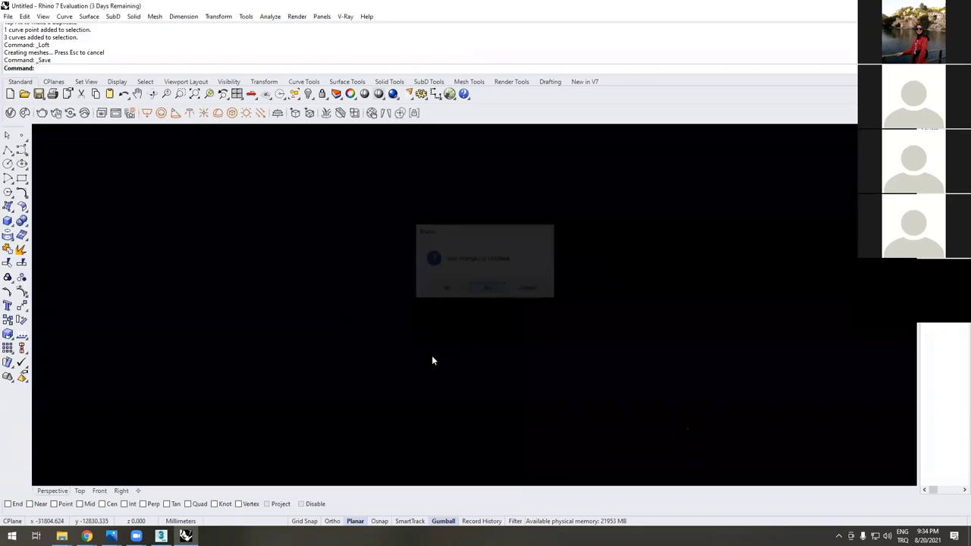
pyautogui.hotkey('alt', 'Tab')
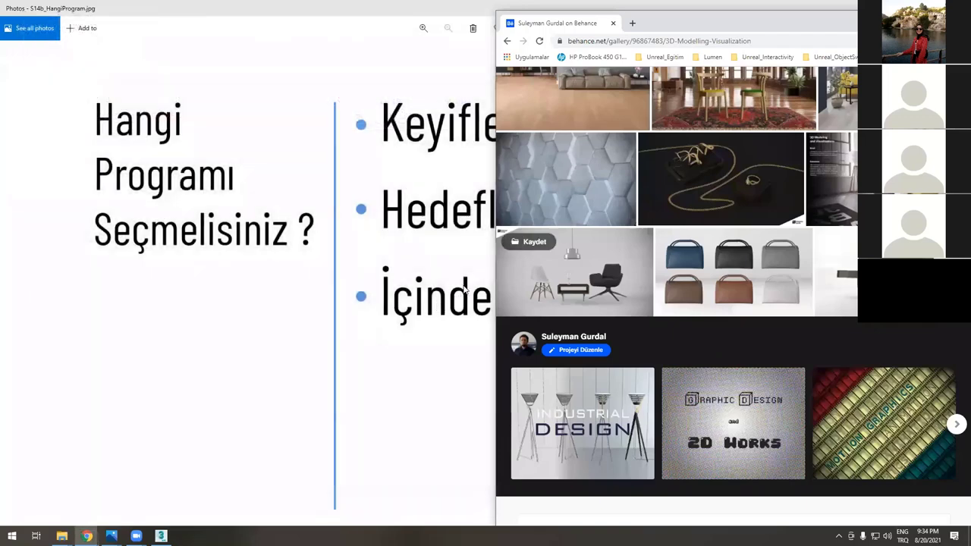
# - Bring the Photos slide forward and restore its window down to reveal the desktop
pyautogui.click(470, 291)
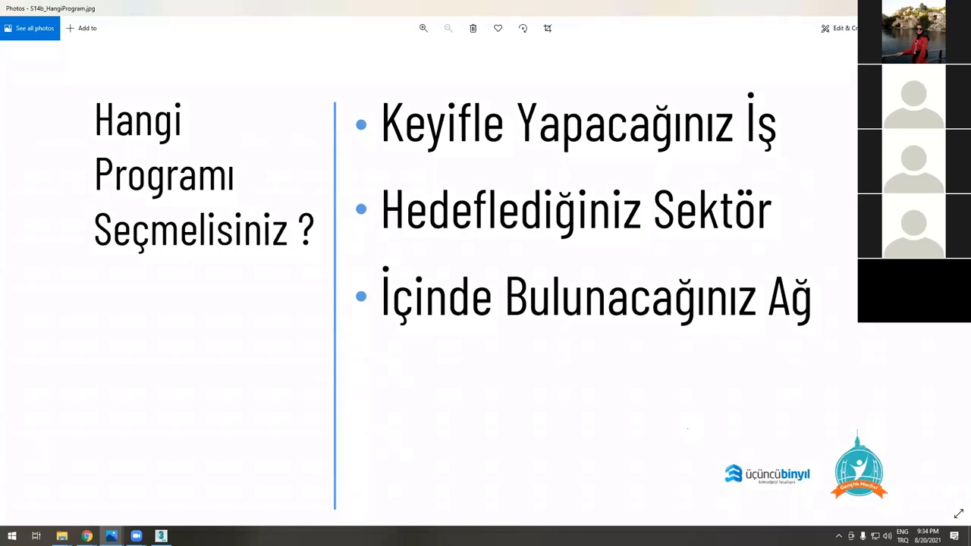
pyautogui.doubleClick(734, 26)
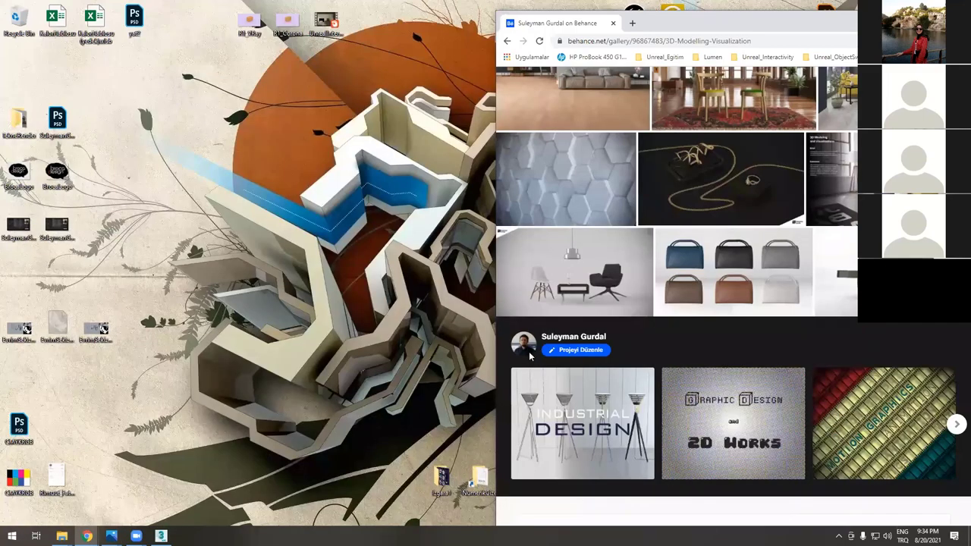
# - Maximize the Behance browser and open the kitchen drawer render at full size
pyautogui.press('super+Up')
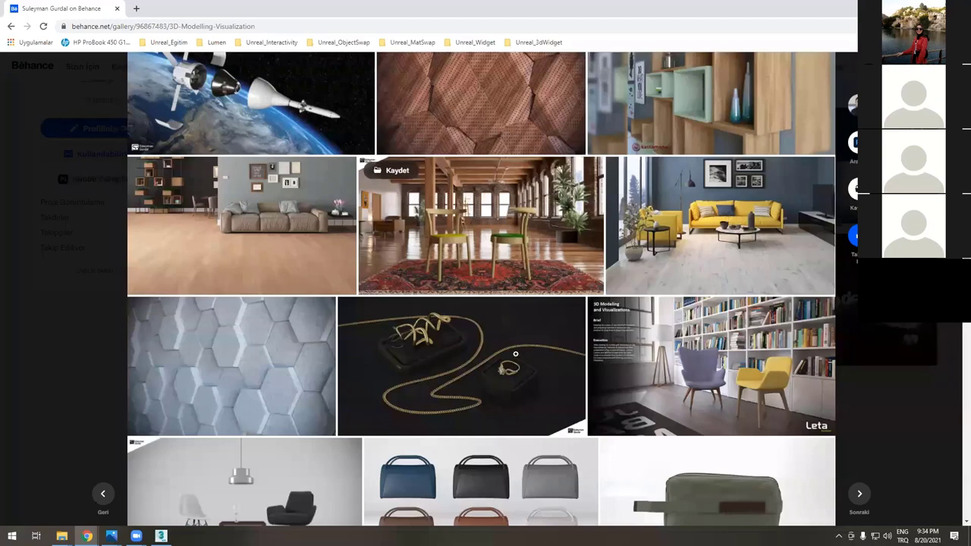
pyautogui.scroll(-5, 518, 365)
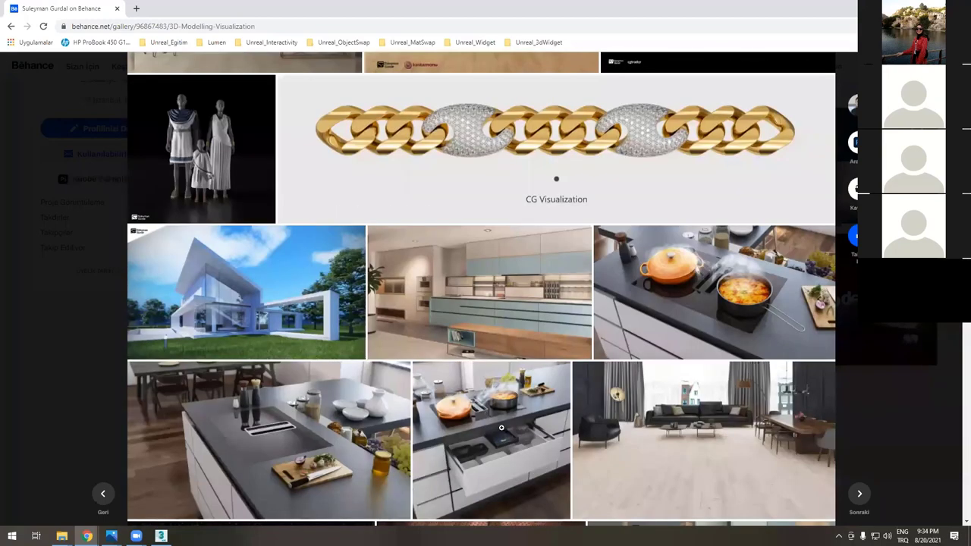
pyautogui.moveTo(527, 408)
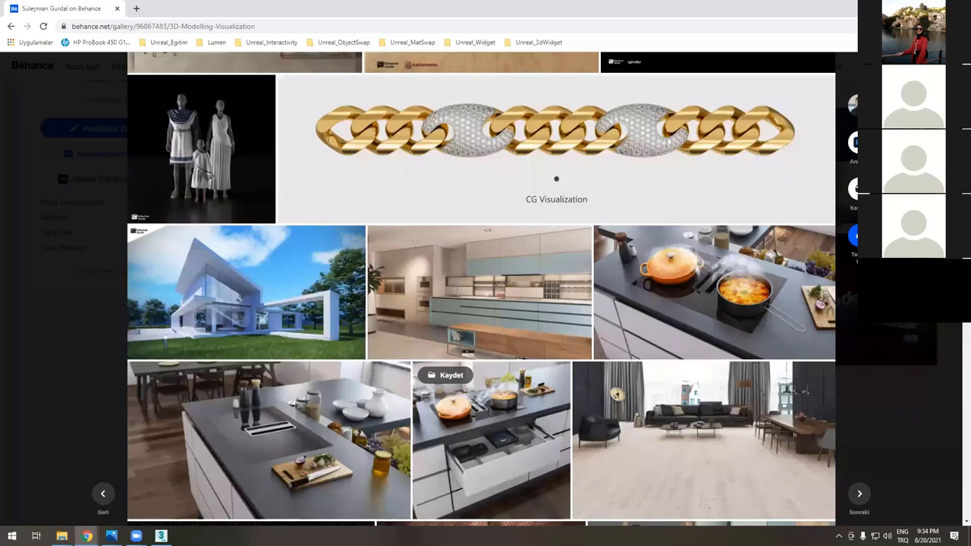
pyautogui.click(528, 408)
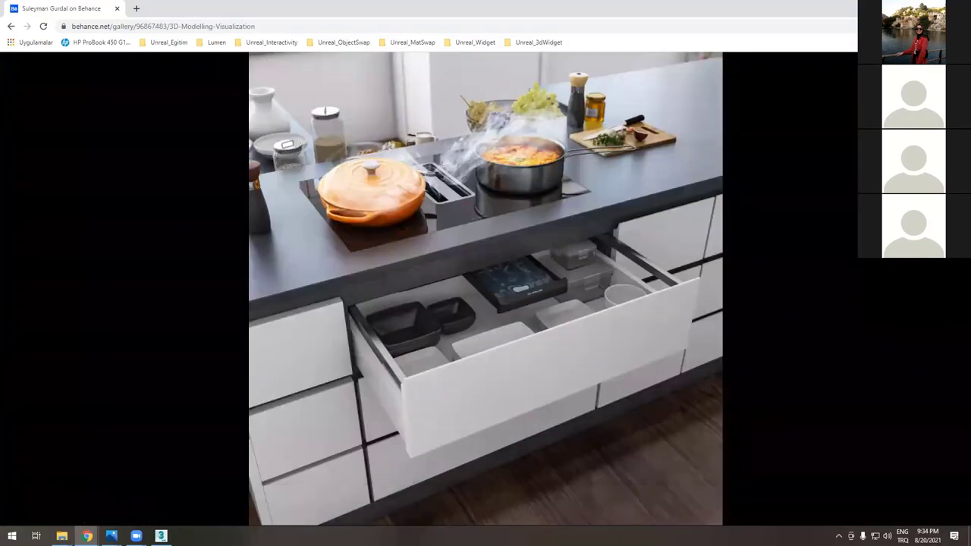
pyautogui.press('super+d')
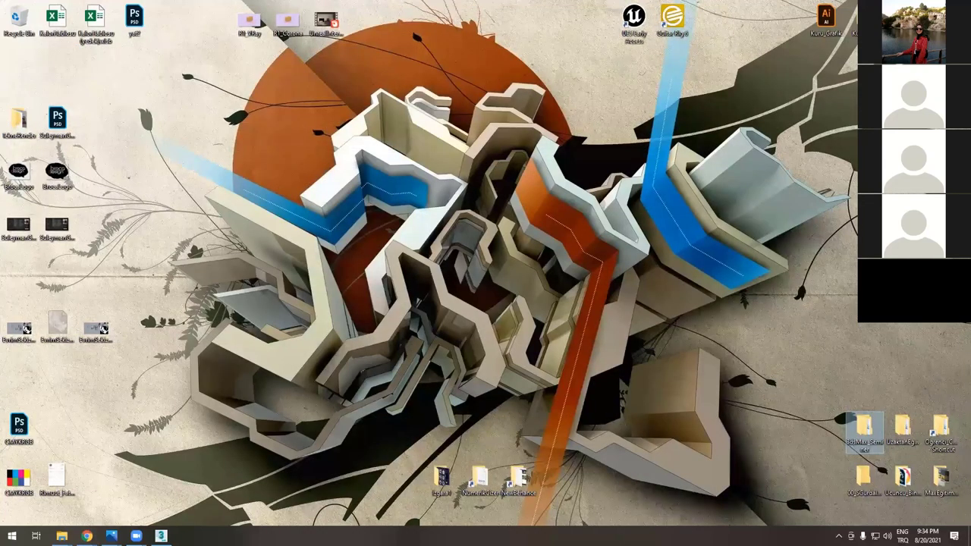
# - In a new browser window, load the Behance profile and open 3D Modelling & Visualization
pyautogui.click(87, 536)
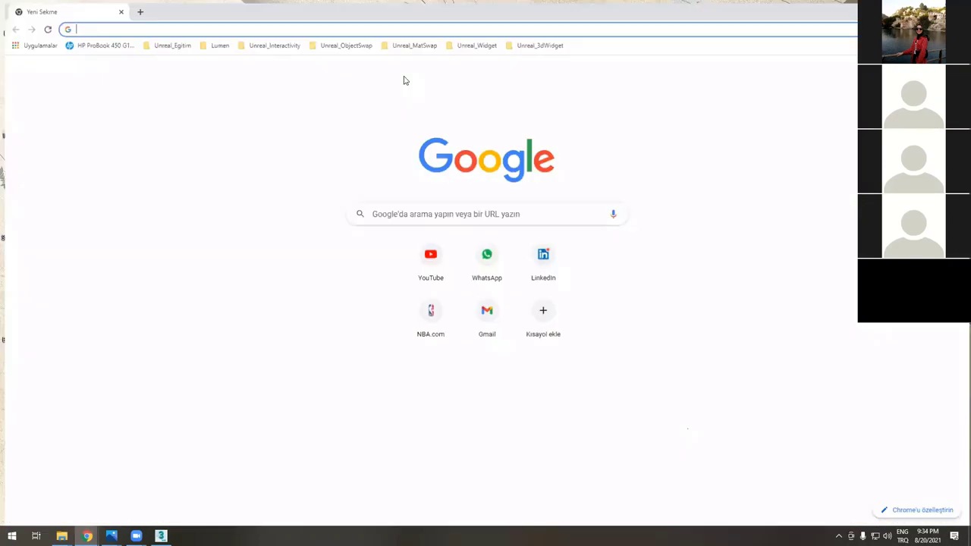
pyautogui.write('be')
pyautogui.press('Return')
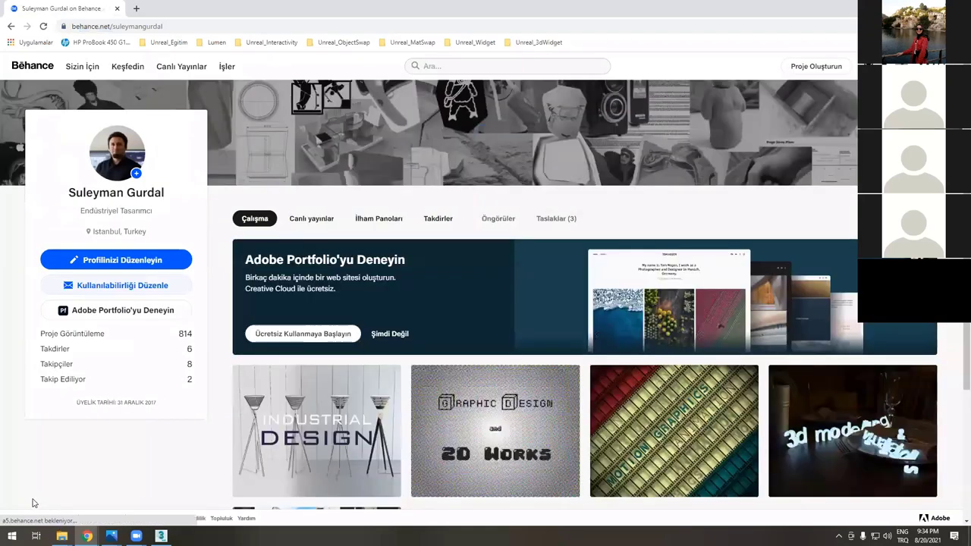
pyautogui.click(811, 318)
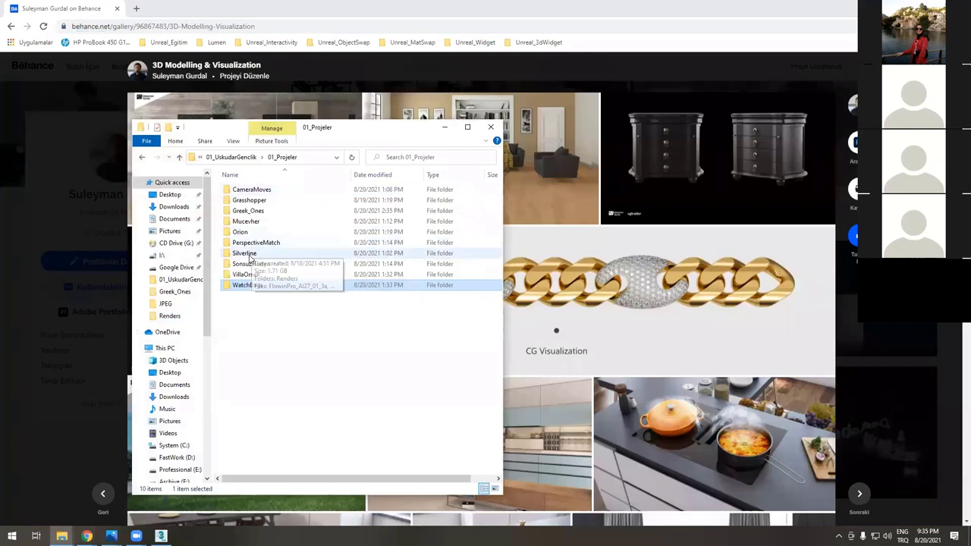
# - Open the Silverline_Gorsellestirme folder and launch FlowinPro_AI27_01_3a in 3ds Max
pyautogui.doubleClick(252, 258)
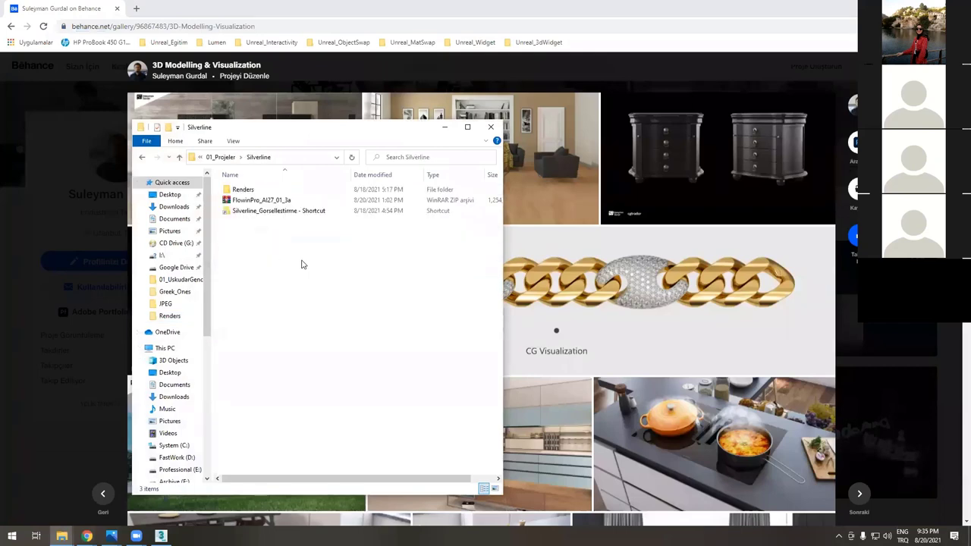
pyautogui.doubleClick(250, 212)
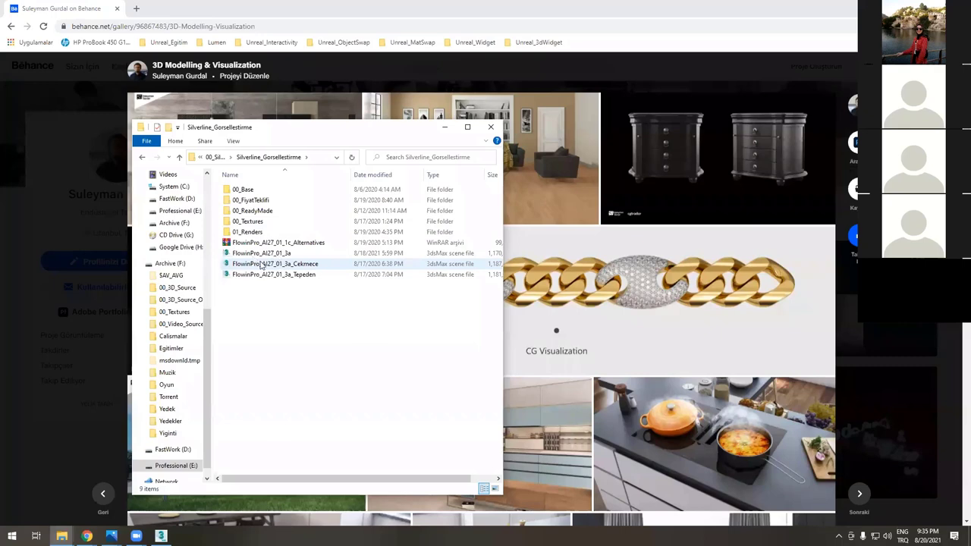
pyautogui.click(292, 255)
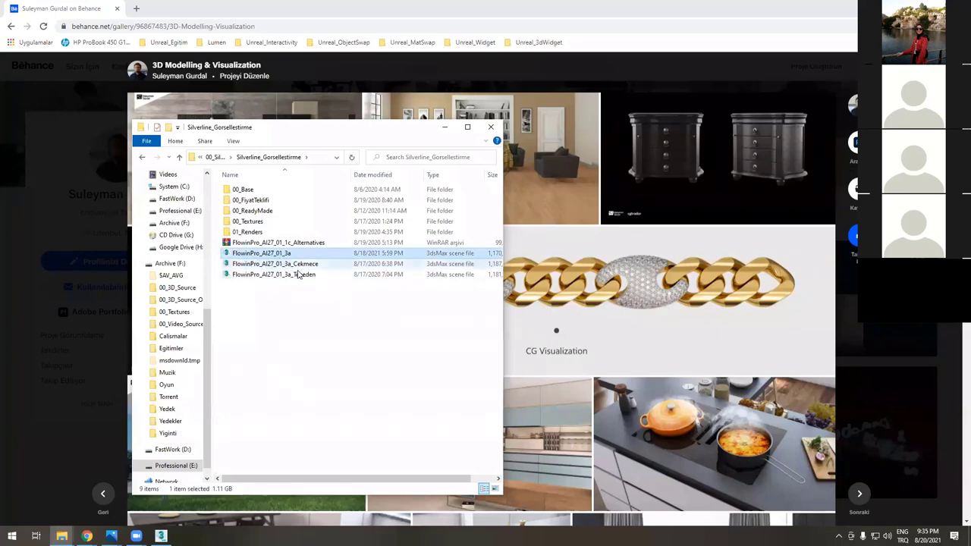
pyautogui.doubleClick(273, 254)
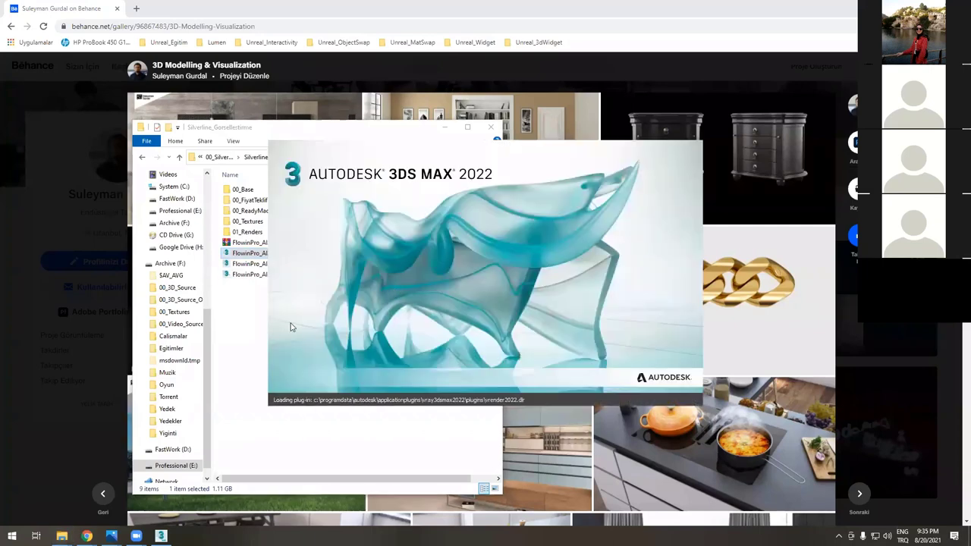
# - Bring the File Explorer window forward, then minimize it while the scene loads
pyautogui.click(289, 307)
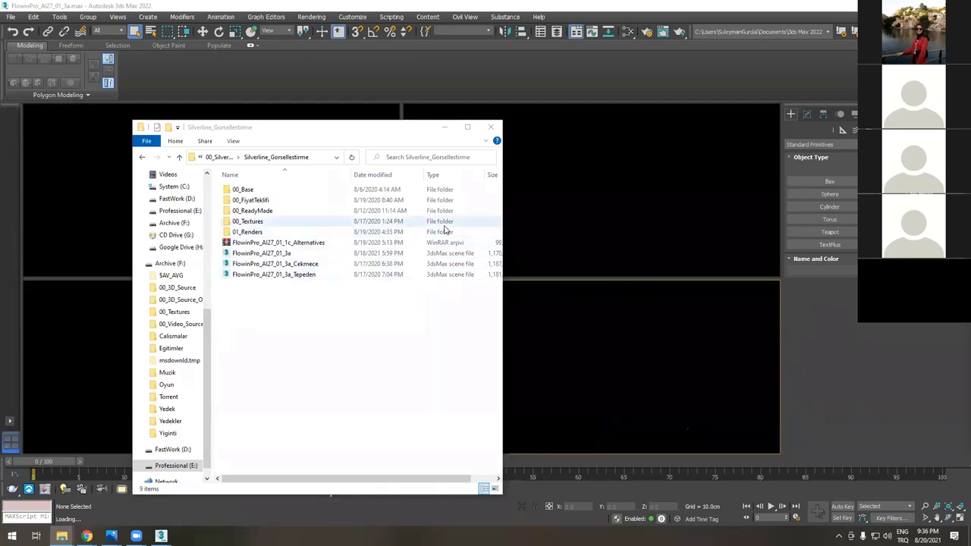
pyautogui.click(444, 128)
# - Dismiss the security warning, accept the Gamma & LUT settings, and continue past the Student Version warning
pyautogui.click(597, 293)
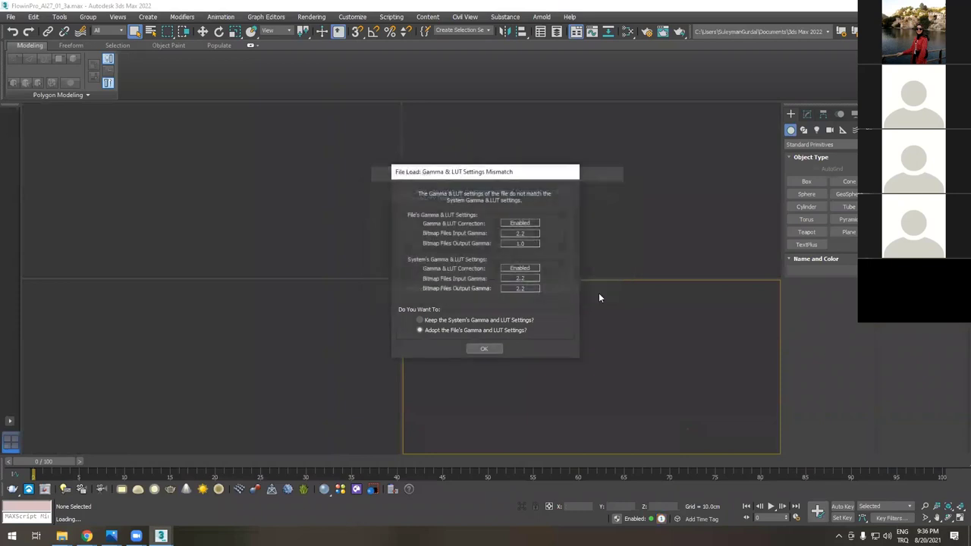
pyautogui.click(484, 349)
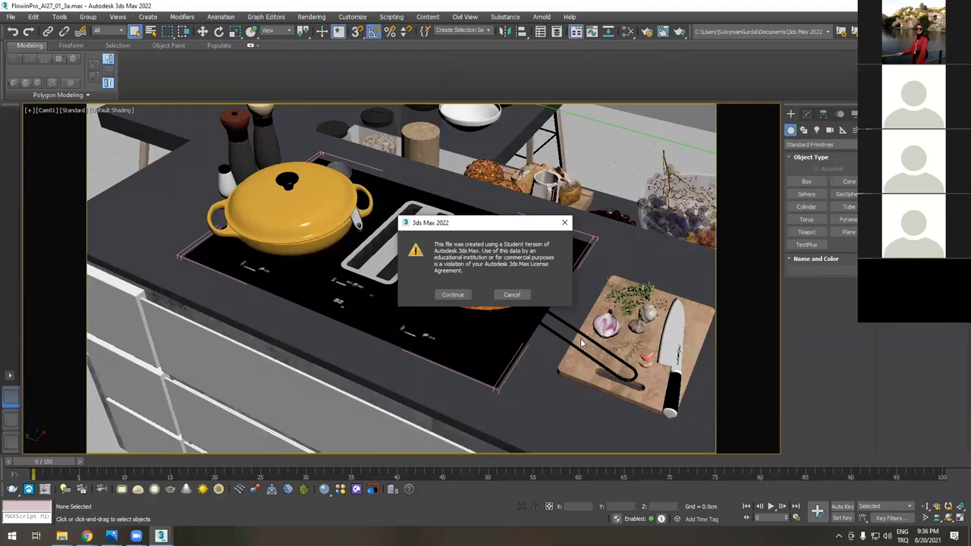
pyautogui.click(453, 295)
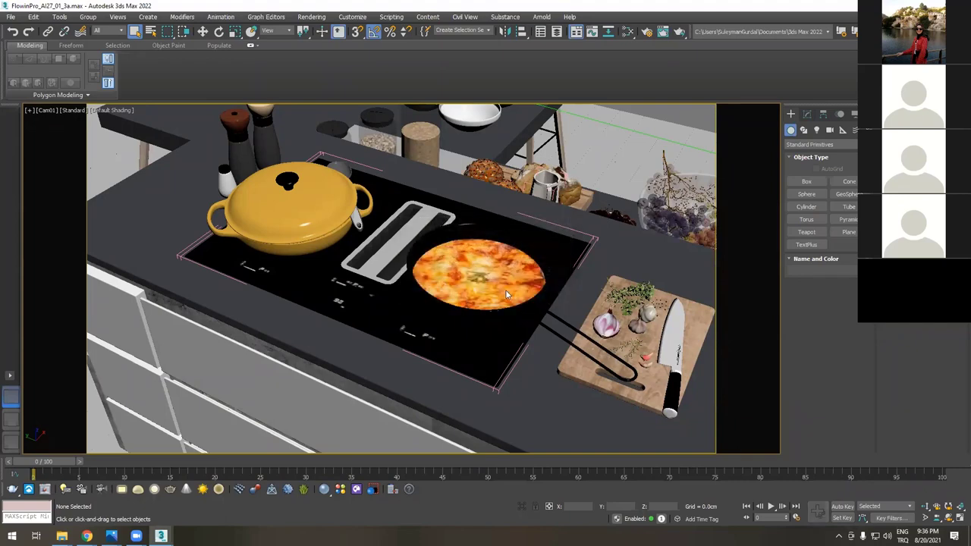
# - Close the Scene Converter, select wall AI_27_01_wall_01, and orbit a perspective view over the whole building
pyautogui.click(692, 136)
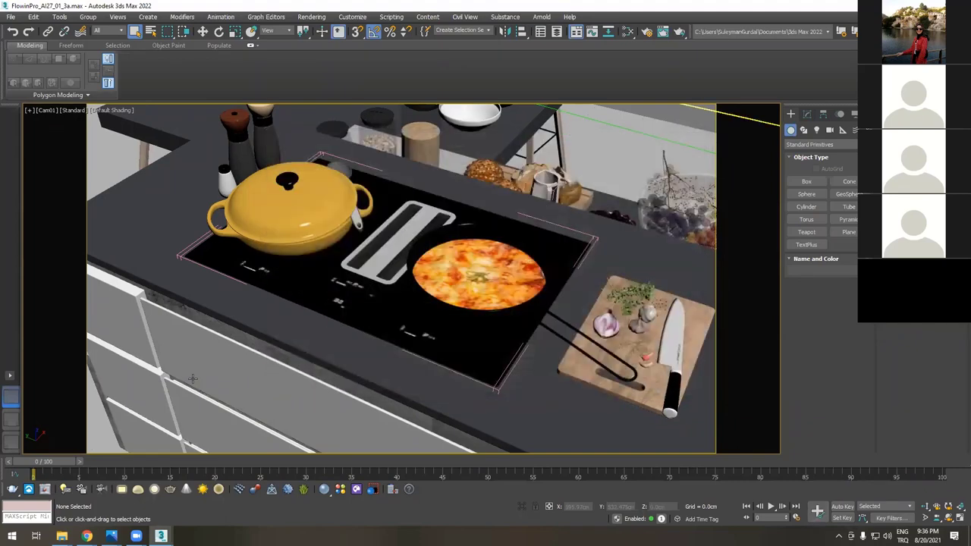
pyautogui.press('l')
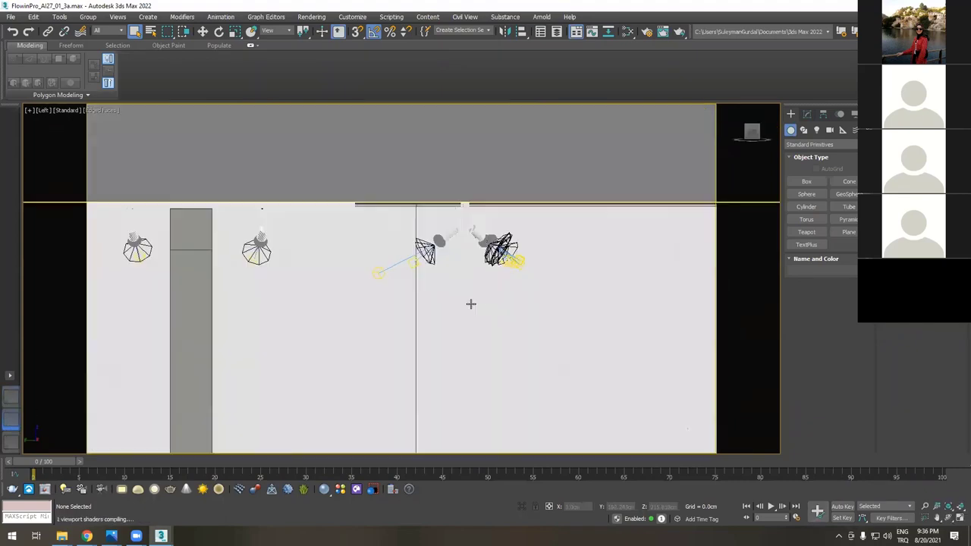
pyautogui.click(454, 316)
pyautogui.press('p')
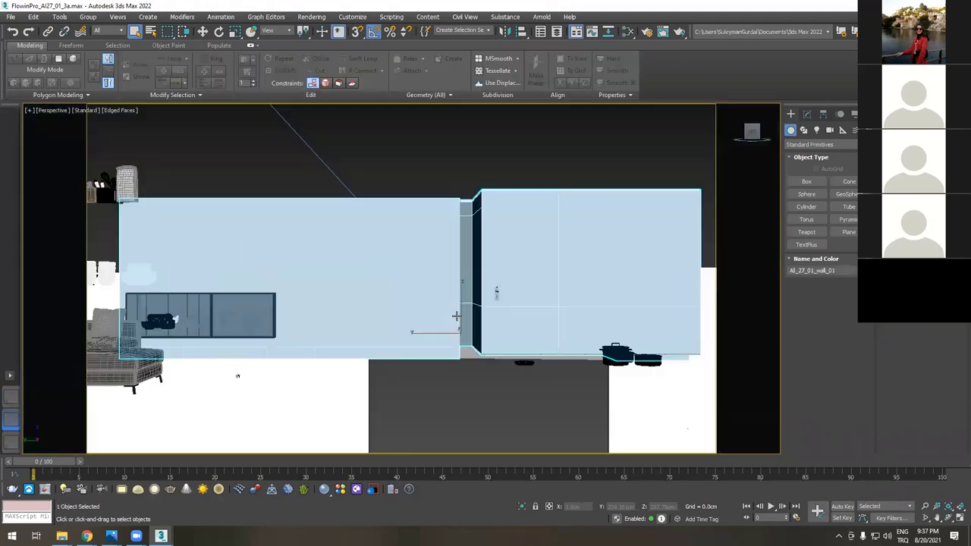
pyautogui.scroll(-5, 456, 316)
pyautogui.keyDown('alt'); pyautogui.moveTo(512, 316); pyautogui.dragTo(215, 248, button='middle'); pyautogui.keyUp('alt')
pyautogui.scroll(-5, 447, 323)
pyautogui.scroll(8, 214, 247)
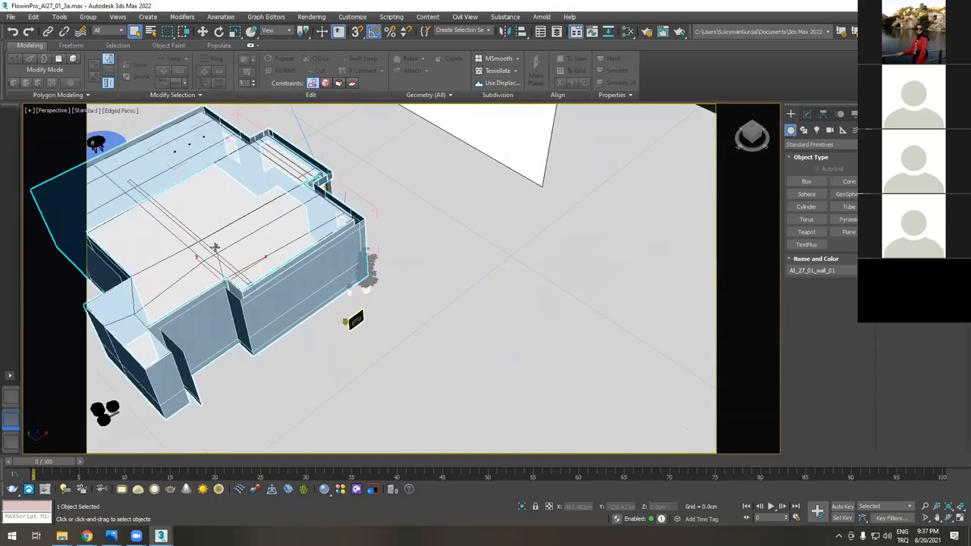
pyautogui.scroll(-5, 214, 247)
# - Select the sofa group Group007 from a three-quarter angle and rotate to show the whole room
pyautogui.keyDown('alt'); pyautogui.moveTo(420, 297); pyautogui.dragTo(448, 287, button='middle'); pyautogui.keyUp('alt')
pyautogui.keyDown('alt'); pyautogui.moveTo(523, 297); pyautogui.dragTo(494, 299, button='middle'); pyautogui.keyUp('alt')
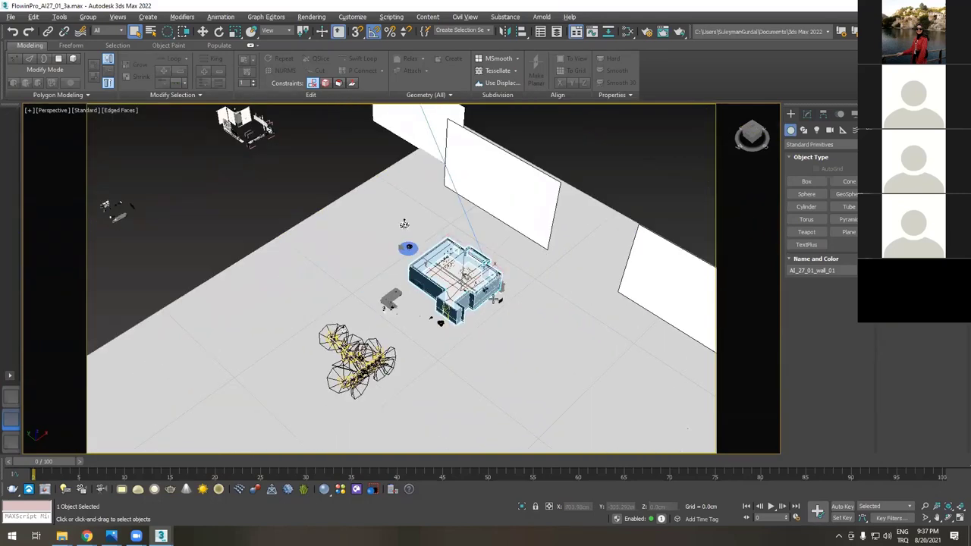
pyautogui.scroll(-3, 493, 299)
pyautogui.scroll(4, 372, 276)
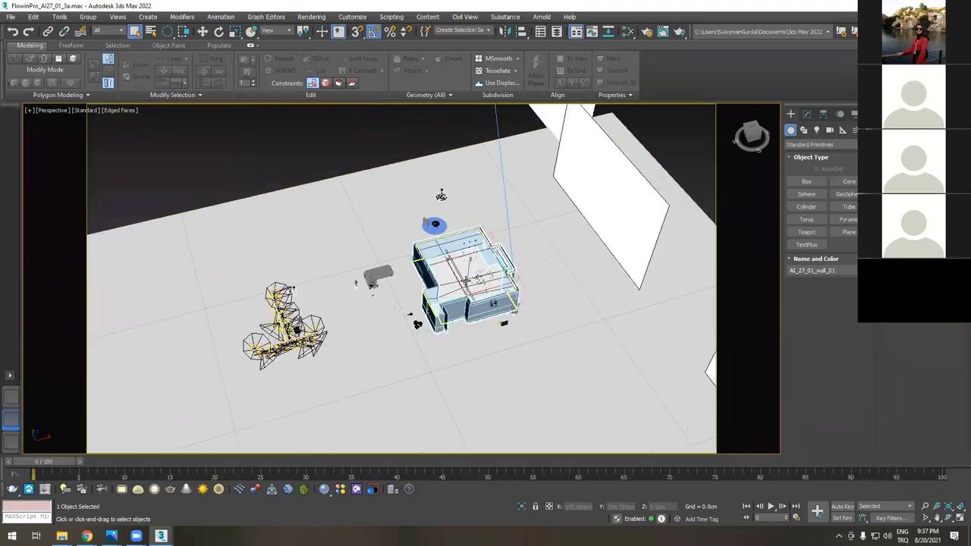
pyautogui.scroll(2, 465, 278)
pyautogui.scroll(4, 478, 277)
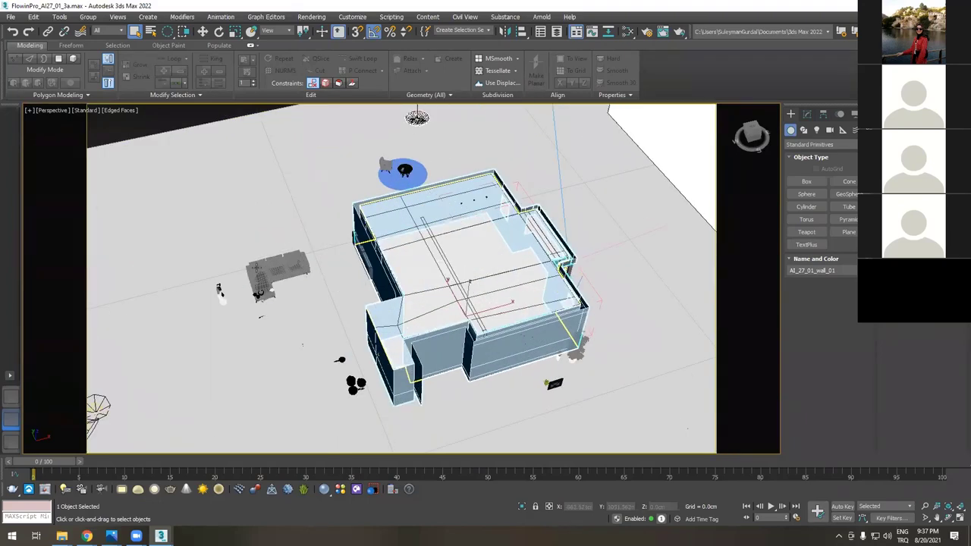
pyautogui.scroll(8, 278, 289)
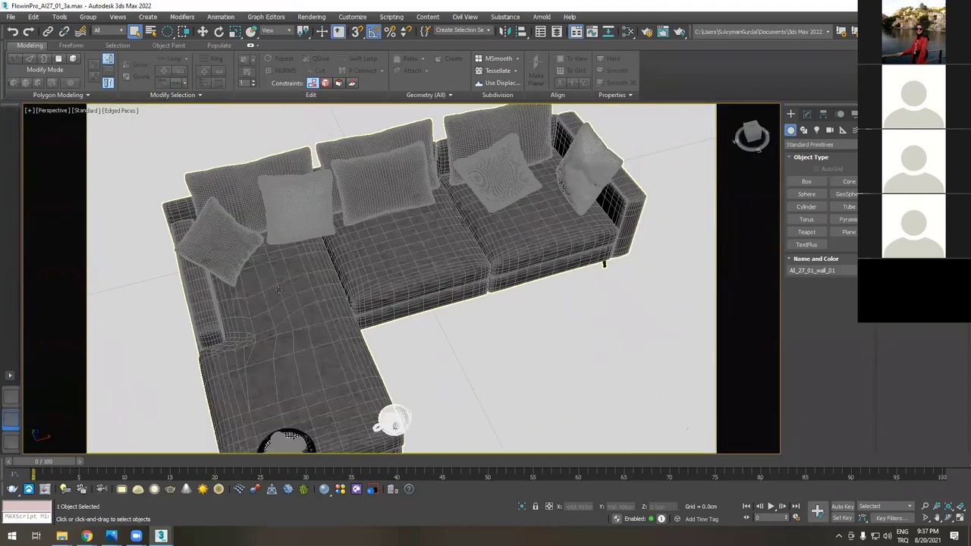
pyautogui.click(278, 289)
pyautogui.scroll(-8, 278, 289)
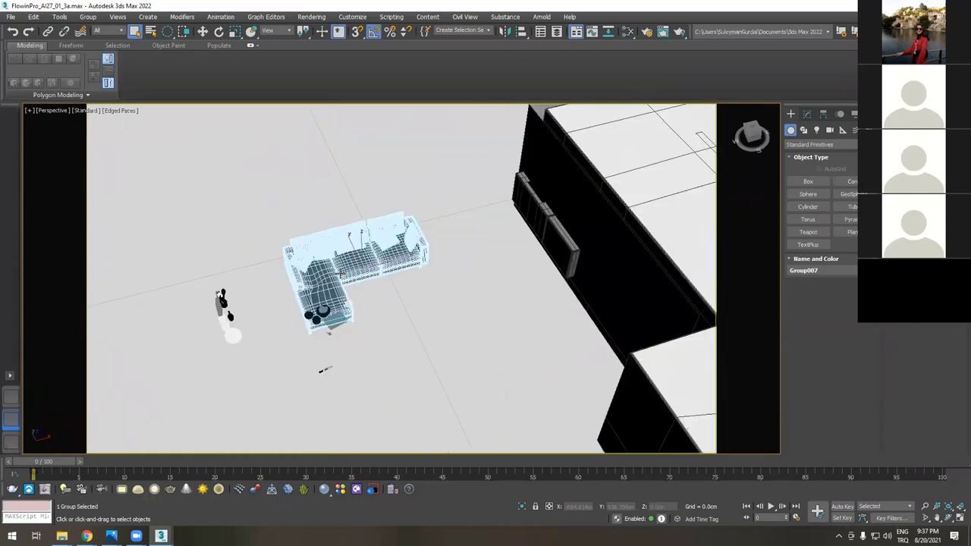
pyautogui.scroll(-2, 342, 273)
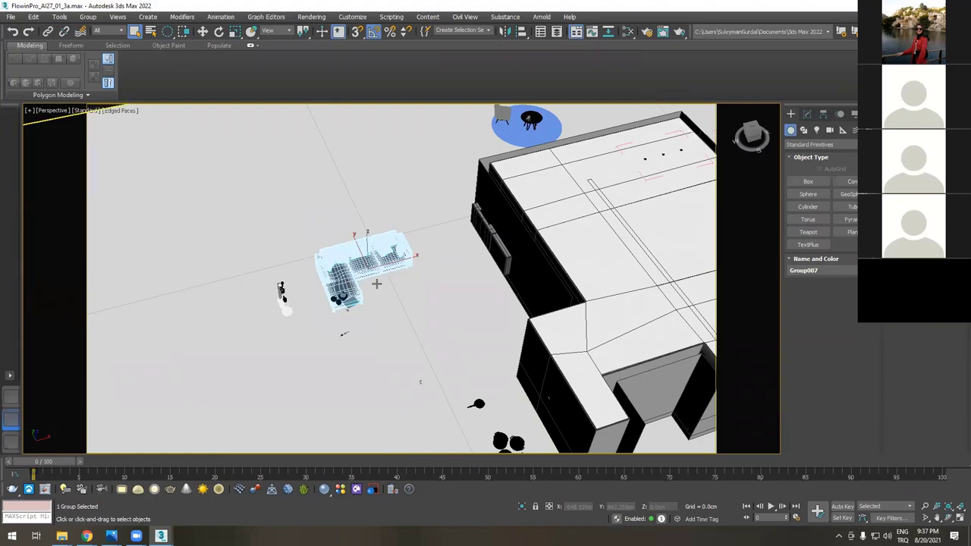
pyautogui.keyDown('alt'); pyautogui.moveTo(374, 286); pyautogui.dragTo(389, 285, button='middle'); pyautogui.keyUp('alt')
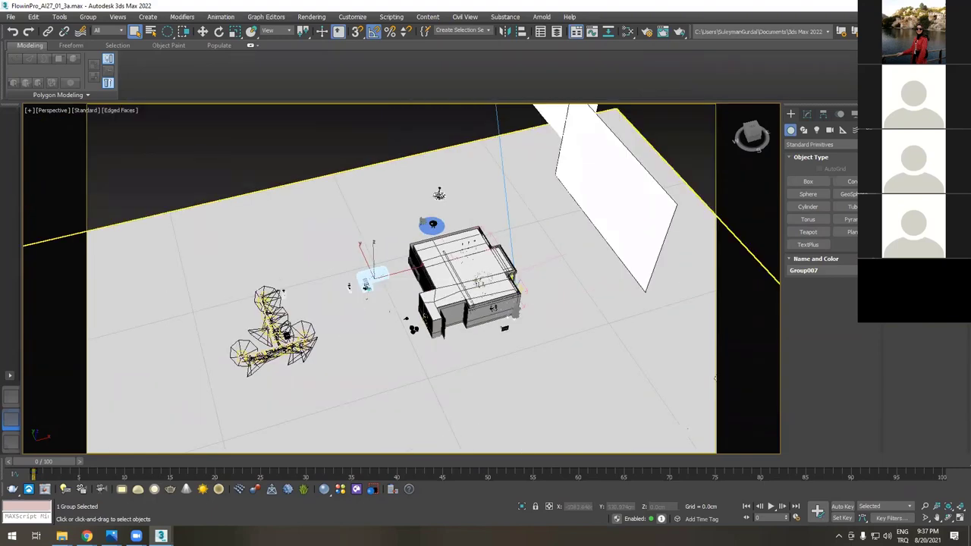
pyautogui.scroll(6, 260, 329)
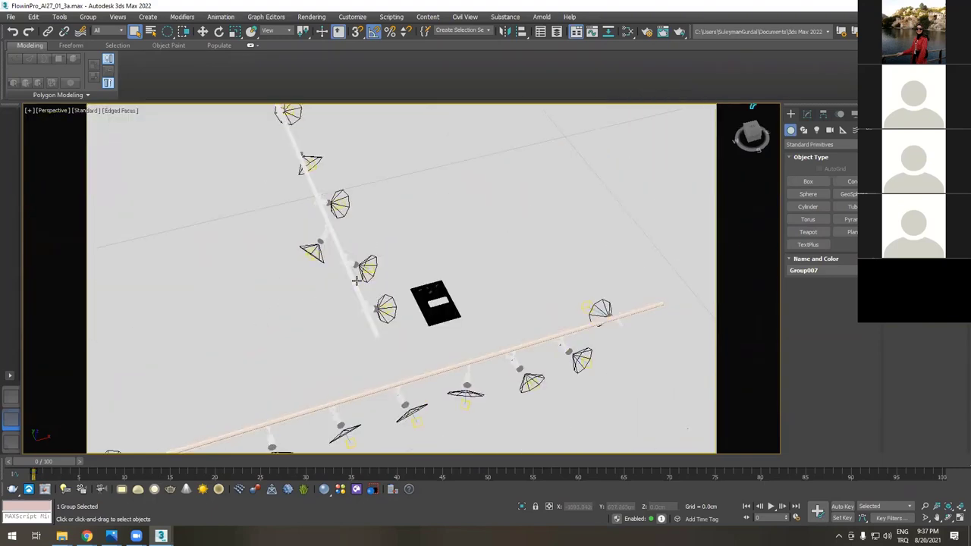
pyautogui.scroll(-2, 333, 273)
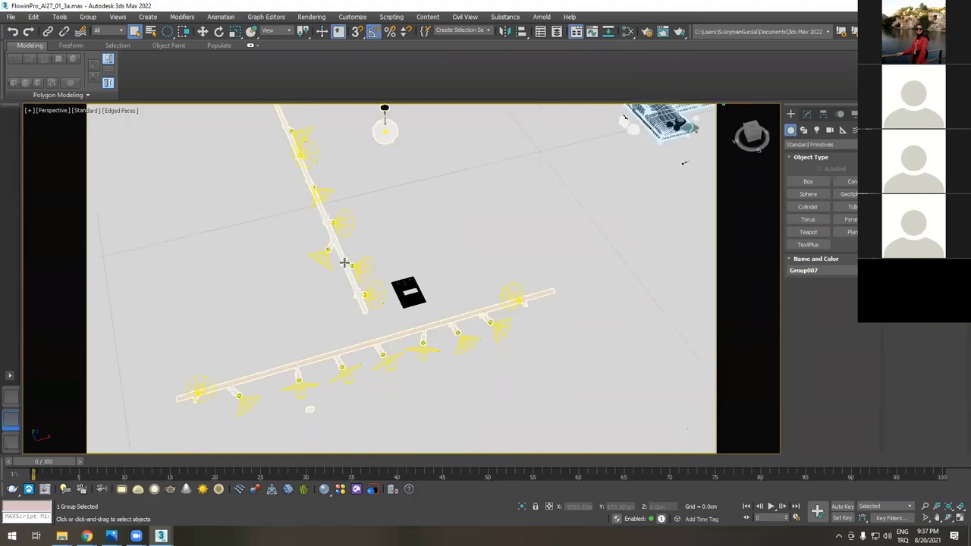
# - Select the light-strip group Group101 and orbit to a low side view including the building
pyautogui.click(342, 261)
pyautogui.keyDown('alt'); pyautogui.moveTo(391, 273); pyautogui.dragTo(167, 347, button='middle'); pyautogui.keyUp('alt')
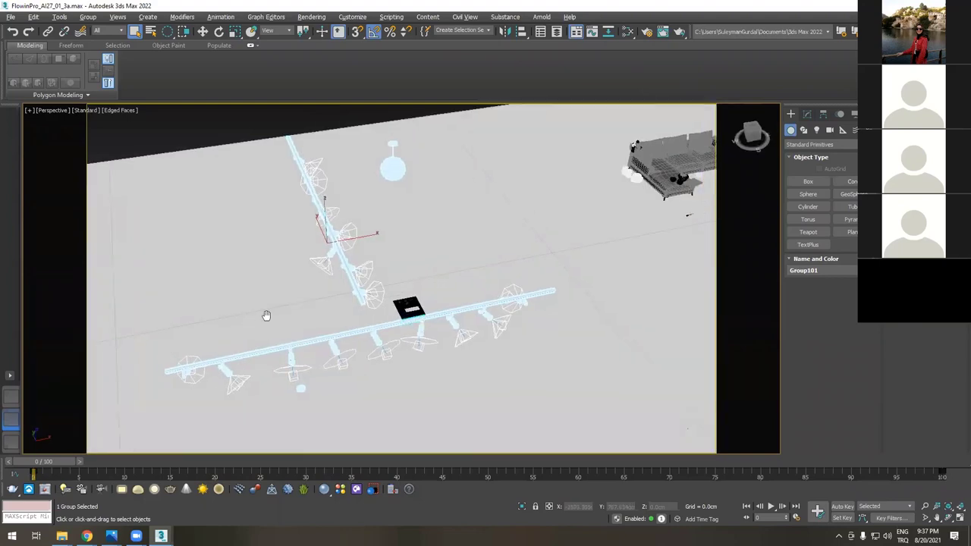
pyautogui.scroll(-5, 266, 316)
pyautogui.moveTo(266, 316); pyautogui.dragTo(130, 329, button='middle')
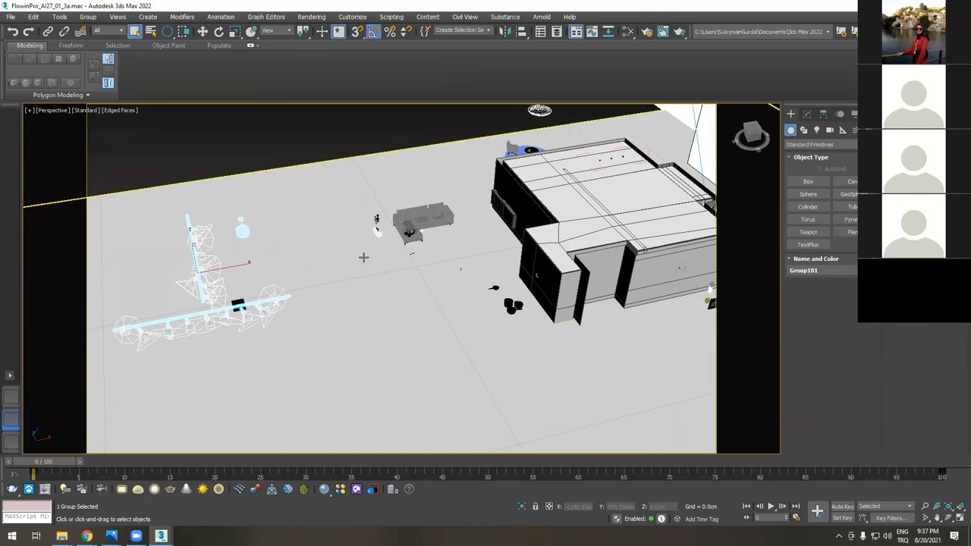
pyautogui.scroll(-3, 370, 255)
# - Orbit to bring the white wall panels into view and centre the floor and building
pyautogui.keyDown('alt'); pyautogui.moveTo(367, 270); pyautogui.dragTo(417, 279, button='middle'); pyautogui.keyUp('alt')
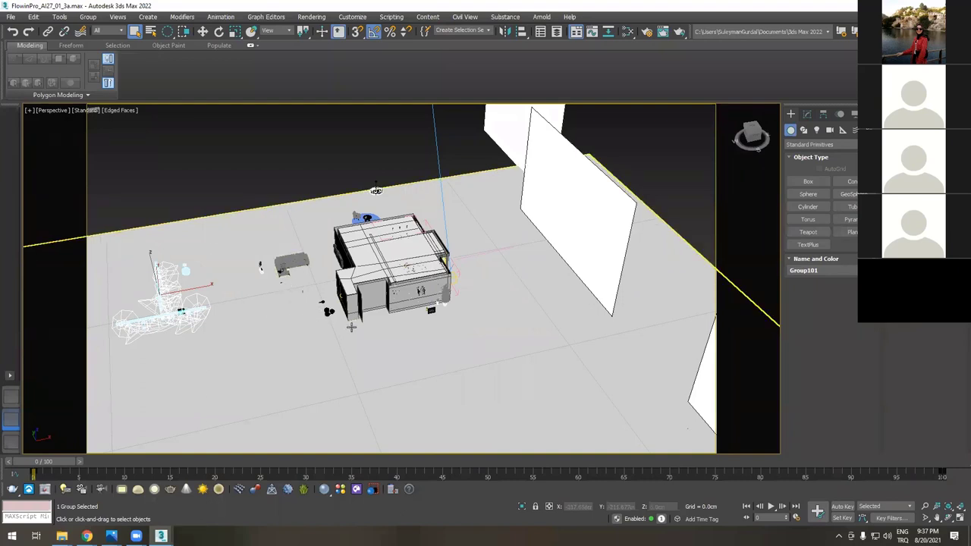
pyautogui.keyDown('alt'); pyautogui.moveTo(384, 292); pyautogui.dragTo(388, 293, button='middle'); pyautogui.keyUp('alt')
pyautogui.scroll(4, 395, 291)
pyautogui.scroll(-6, 390, 334)
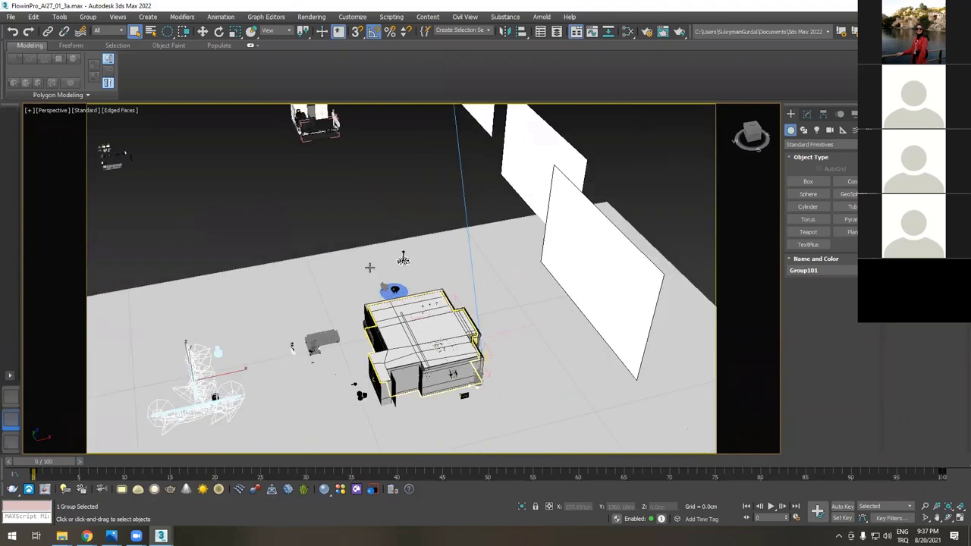
pyautogui.scroll(8, 390, 334)
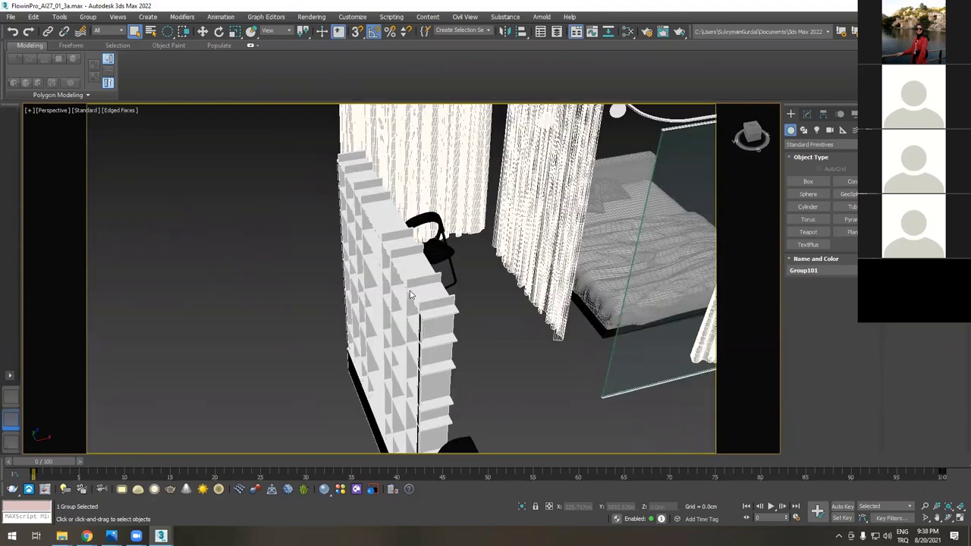
pyautogui.scroll(-5, 394, 288)
pyautogui.keyDown('alt'); pyautogui.moveTo(503, 260); pyautogui.dragTo(440, 268, button='middle'); pyautogui.keyUp('alt')
pyautogui.scroll(5, 440, 268)
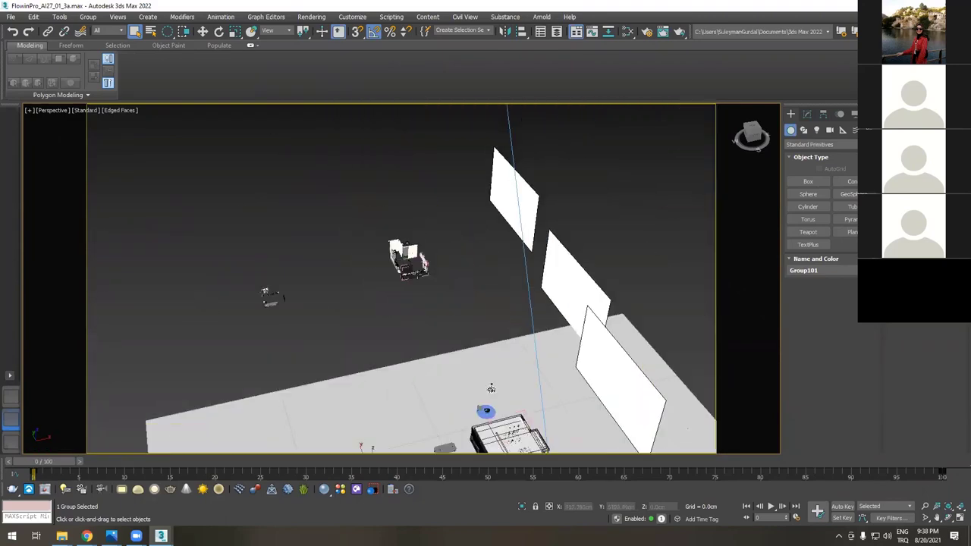
pyautogui.keyDown('alt'); pyautogui.moveTo(488, 384); pyautogui.dragTo(422, 310, button='middle'); pyautogui.keyUp('alt')
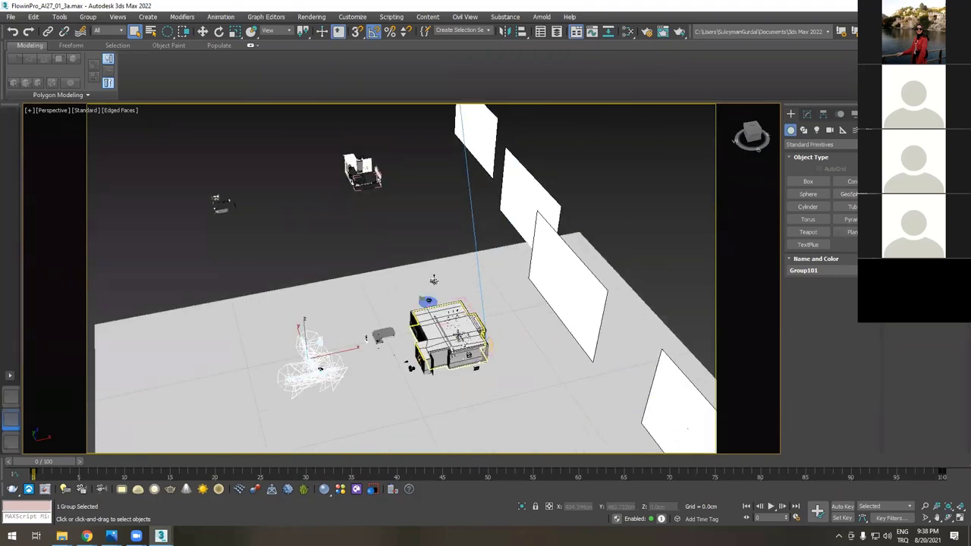
pyautogui.scroll(3, 479, 350)
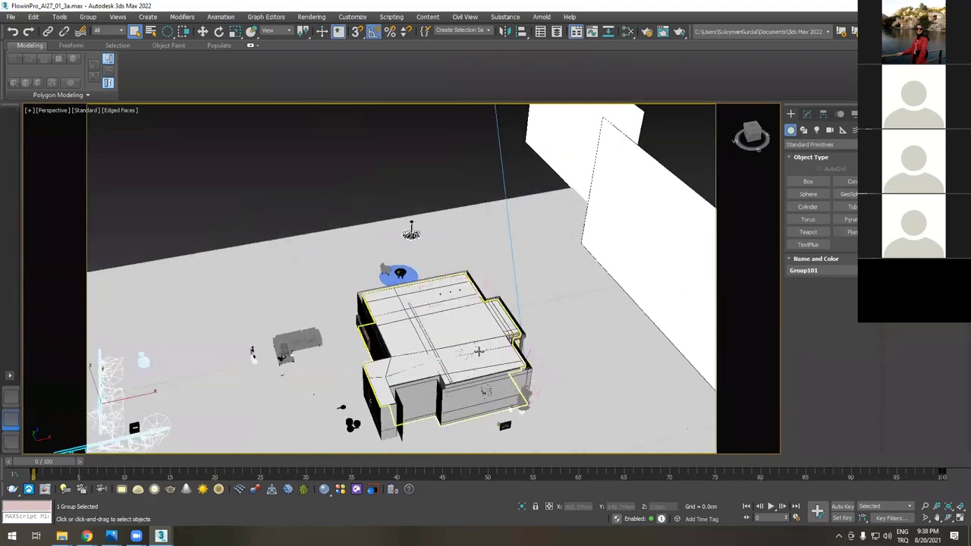
# - Hide the building's roof to reveal the interior, then zoom out to view the whole apartment
pyautogui.rightClick(448, 327)
pyautogui.click(485, 289)
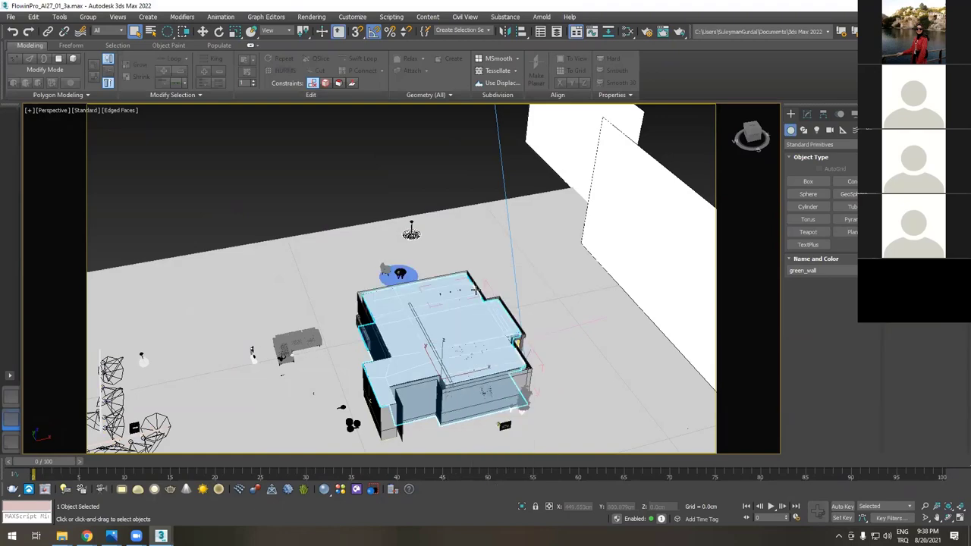
pyautogui.keyDown('alt'); pyautogui.moveTo(535, 388); pyautogui.dragTo(505, 354, button='middle'); pyautogui.keyUp('alt')
pyautogui.scroll(10, 455, 311)
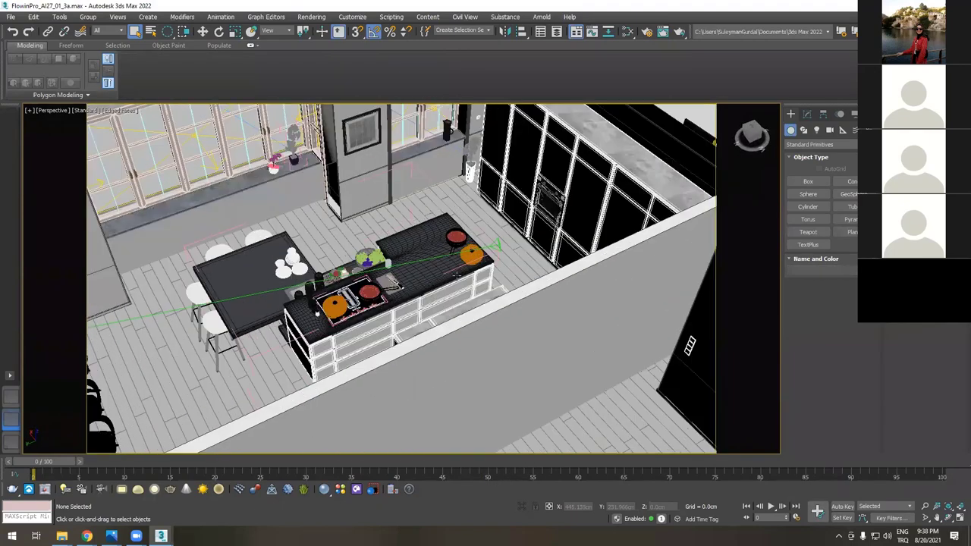
pyautogui.scroll(3, 455, 311)
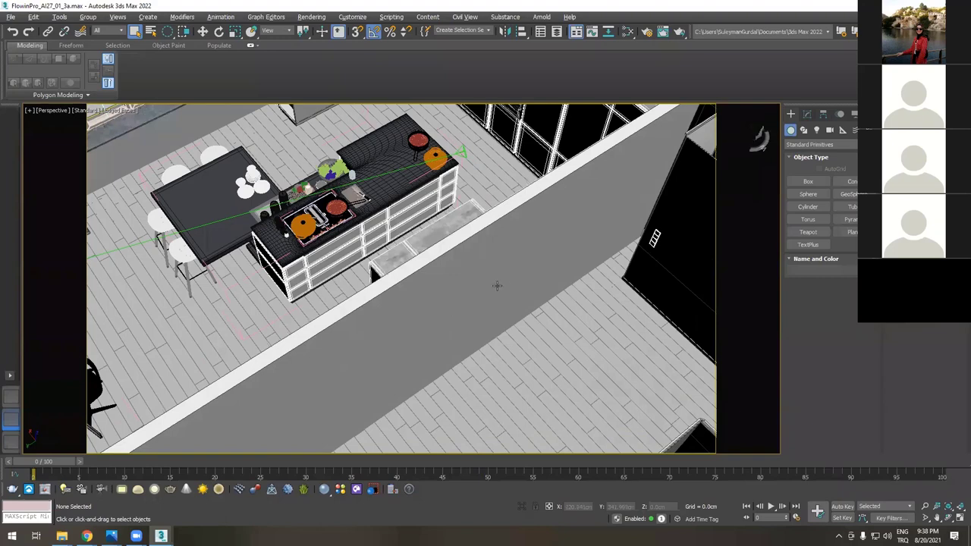
pyautogui.scroll(-3, 520, 276)
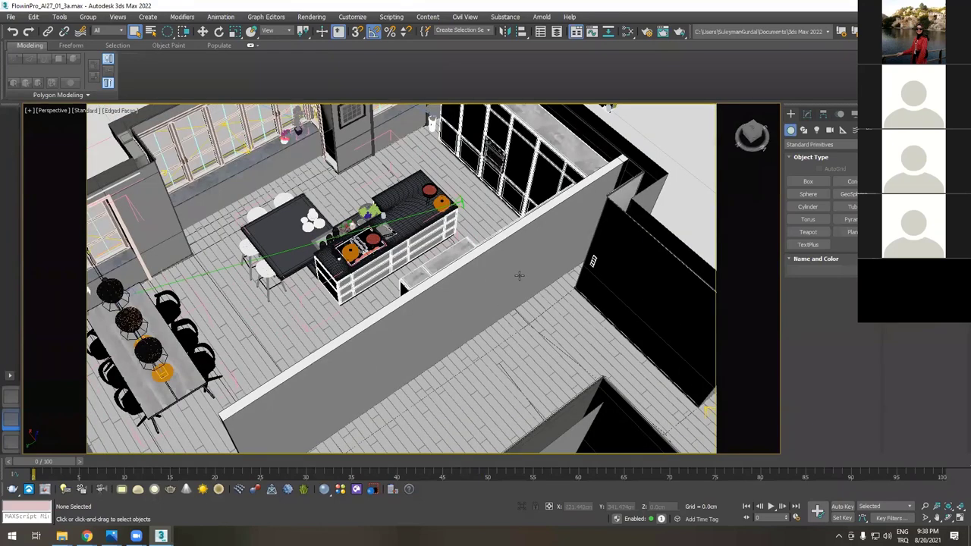
pyautogui.scroll(-3, 520, 275)
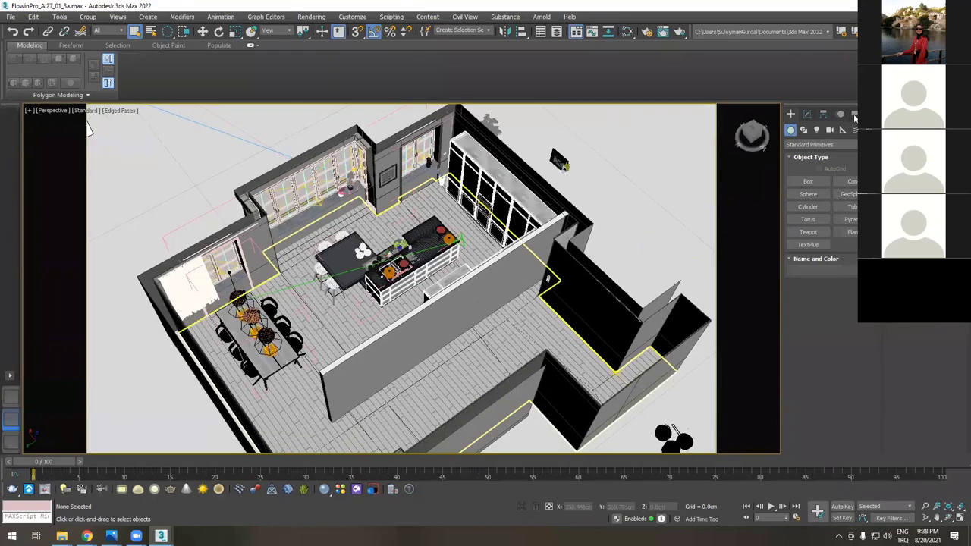
pyautogui.scroll(-5, 563, 212)
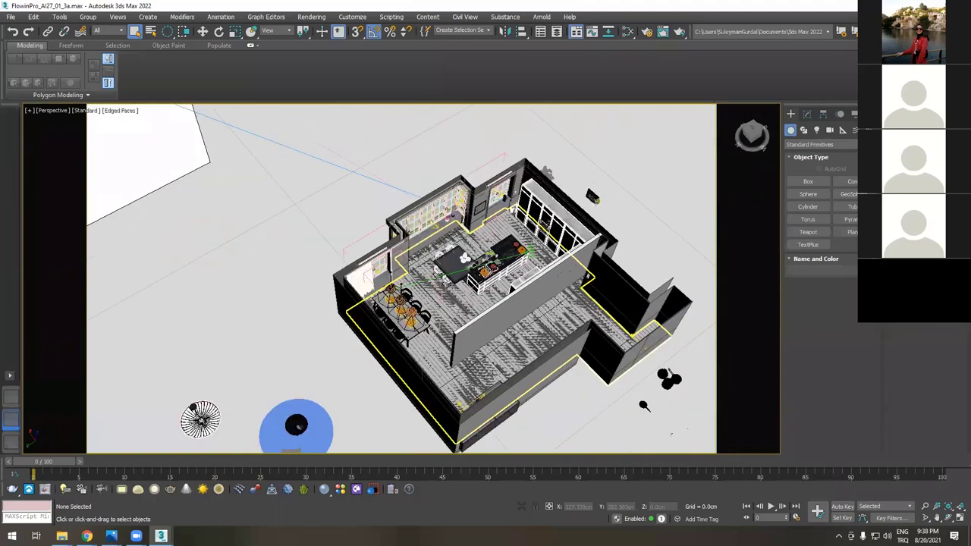
pyautogui.scroll(3, 563, 212)
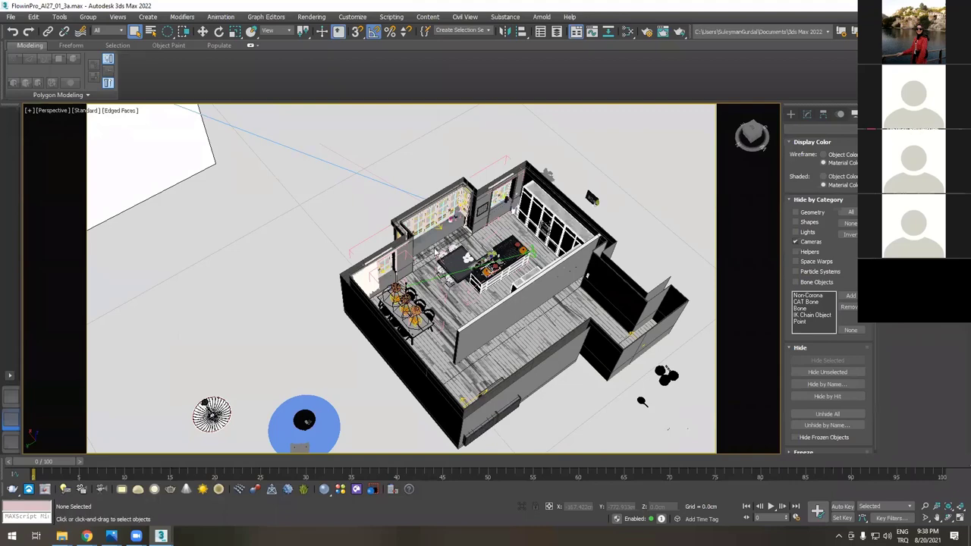
# - Unhide the cameras and view through Cam01, Cam01_Open and Cam01_OpenV2
pyautogui.hotkey('shift', 'c')
pyautogui.scroll(3, 447, 196)
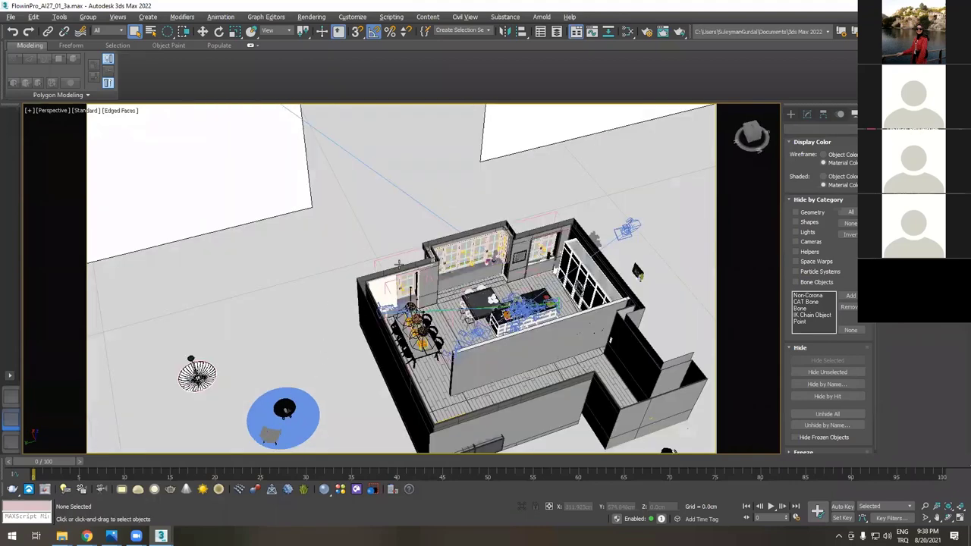
pyautogui.press('c')
pyautogui.press('c')
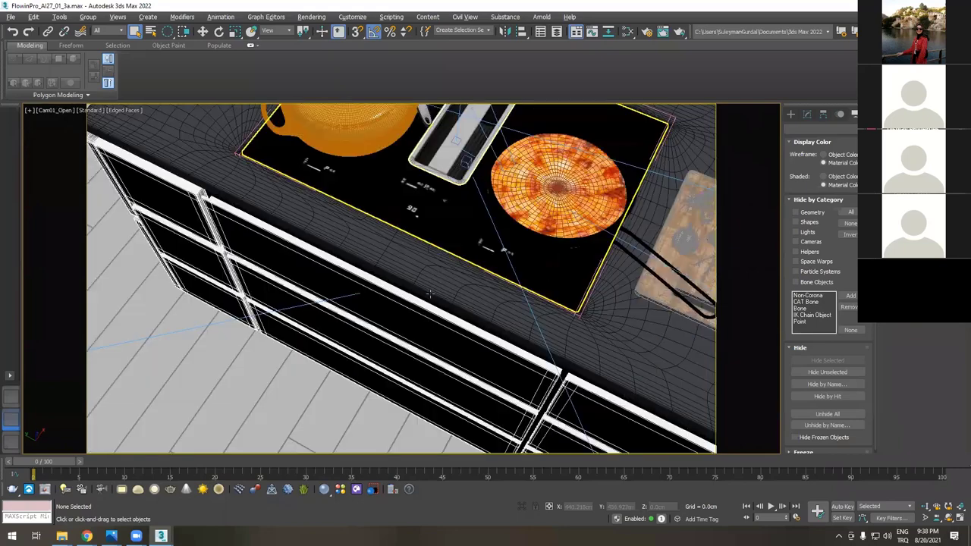
pyautogui.press('c')
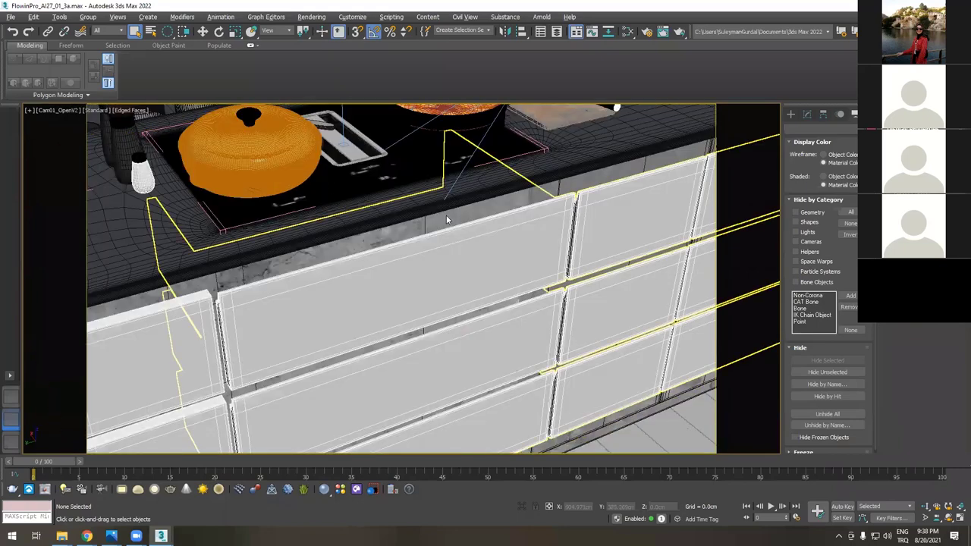
pyautogui.press('c')
# - View the scene through Cam02, the next listed camera, Cam03_V2 and Cam05b
pyautogui.doubleClick(441, 214)
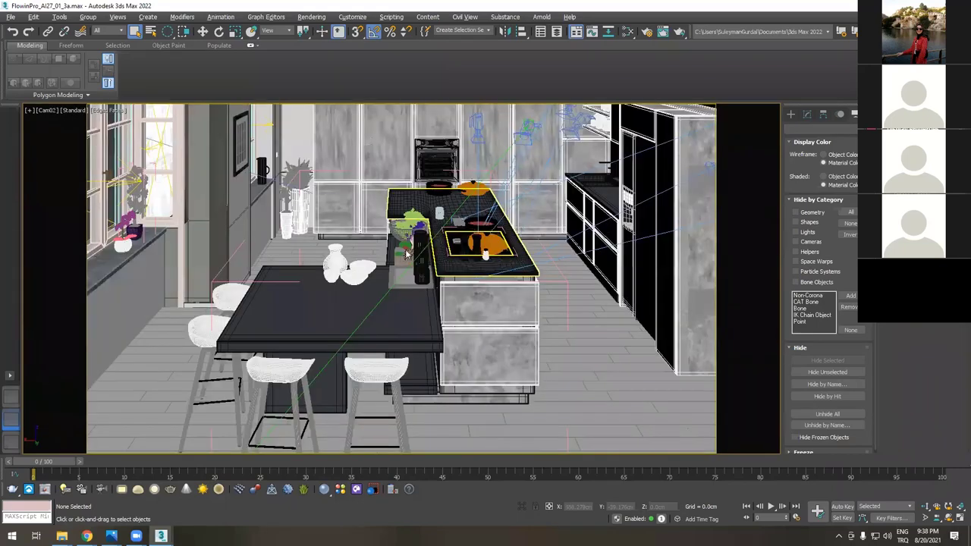
pyautogui.press('c')
pyautogui.doubleClick(445, 221)
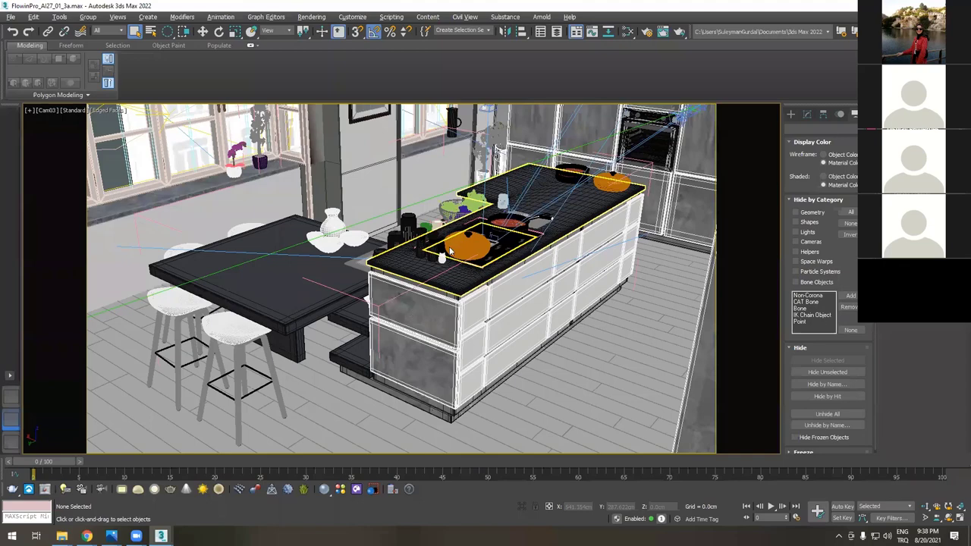
pyautogui.press('c')
pyautogui.doubleClick(447, 227)
pyautogui.press('c')
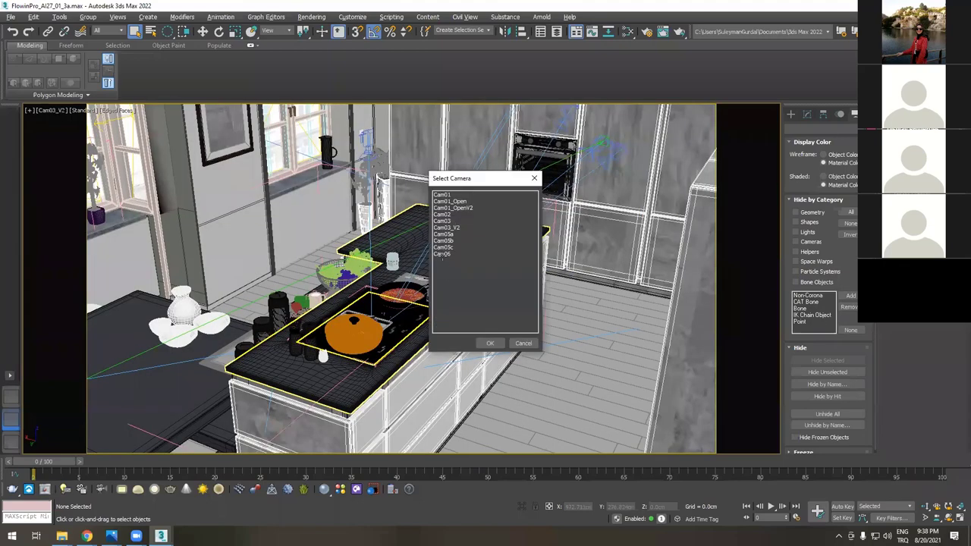
pyautogui.doubleClick(444, 241)
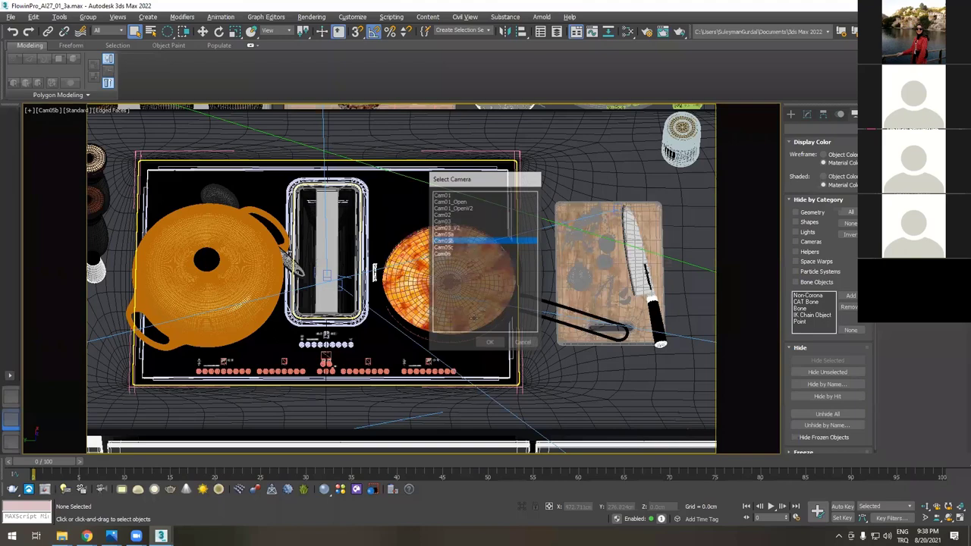
# - Step through Cam05c and Cam06, select kitchen island group Group094, and return to Perspective
pyautogui.press('c')
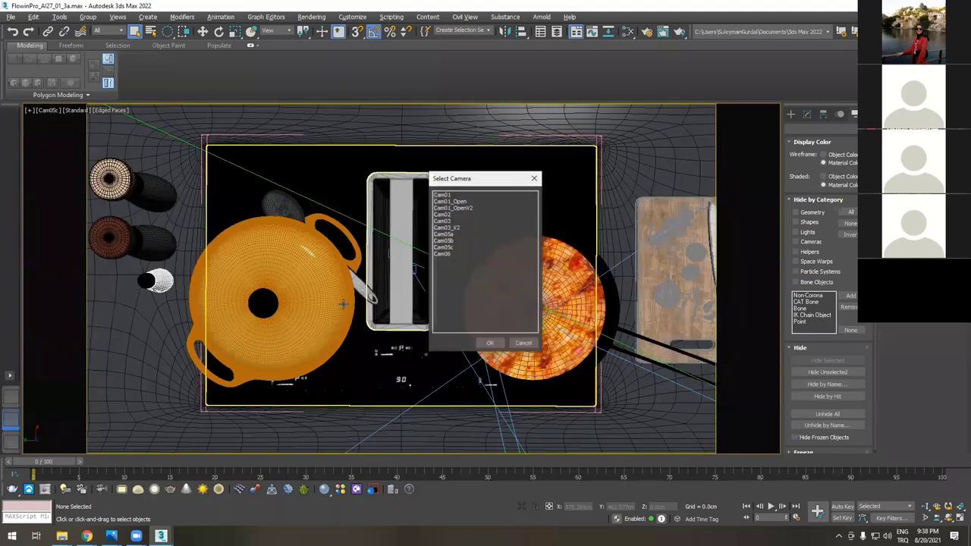
pyautogui.press('Down')
pyautogui.press('Return')
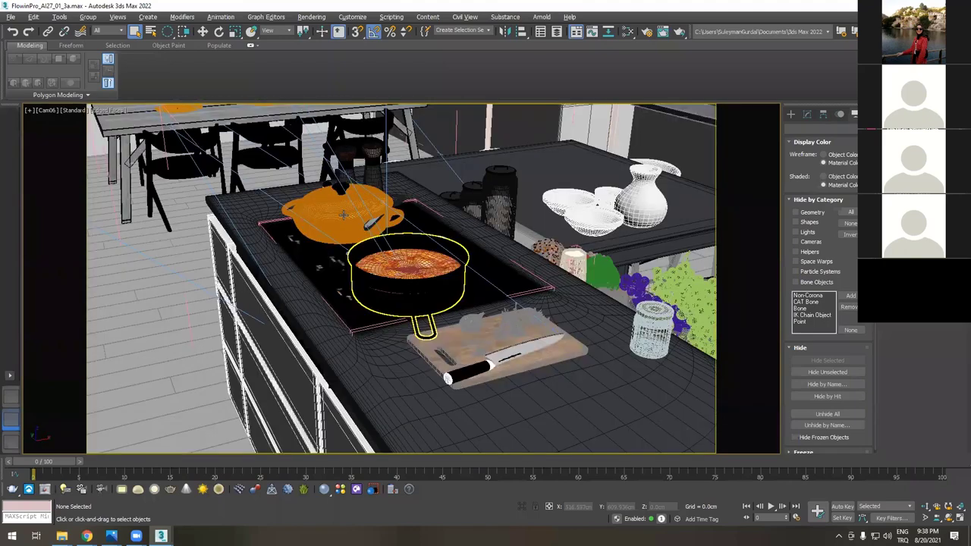
pyautogui.click(307, 218)
pyautogui.press('p')
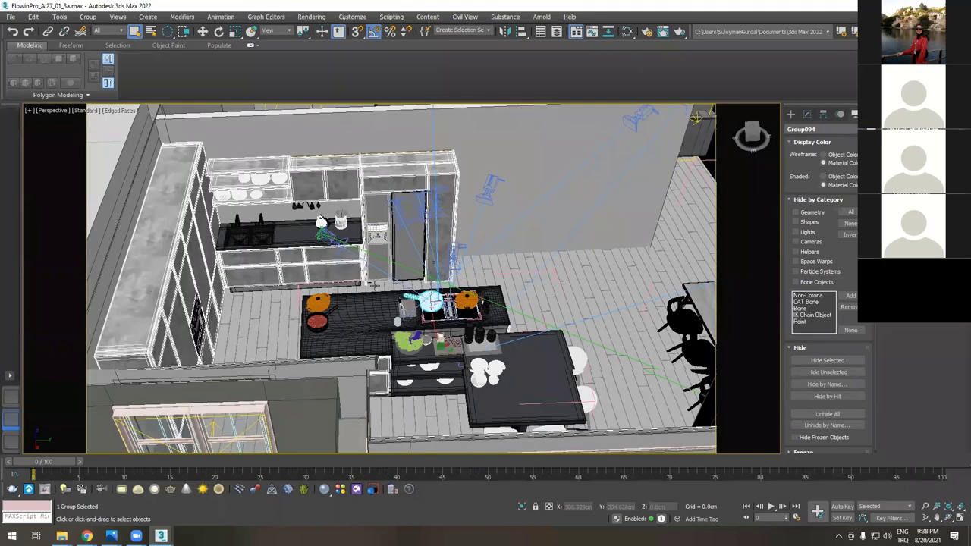
# - Orbit around the kitchen island, isolate countertop Plane023 with Alt+Q, then end the isolation
pyautogui.keyDown('alt'); pyautogui.moveTo(403, 256); pyautogui.dragTo(331, 336, button='middle'); pyautogui.keyUp('alt')
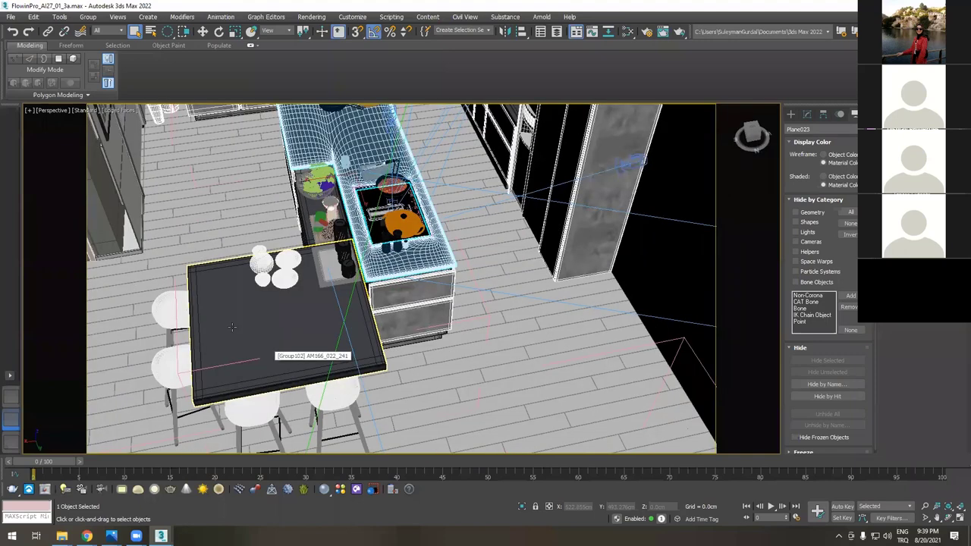
pyautogui.hotkey('alt', 'q')
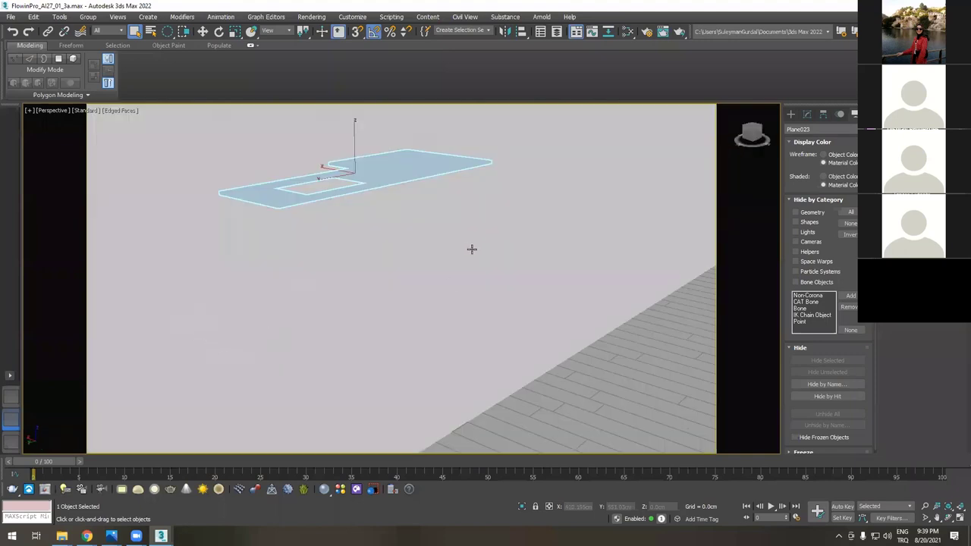
pyautogui.hotkey('alt', 'q')
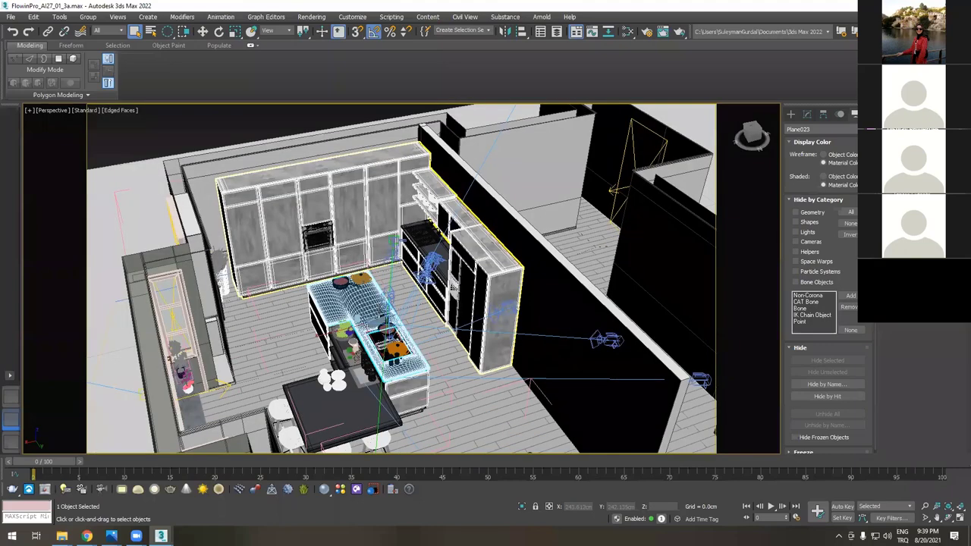
pyautogui.keyDown('alt'); pyautogui.moveTo(356, 326); pyautogui.dragTo(391, 326, button='middle'); pyautogui.keyUp('alt')
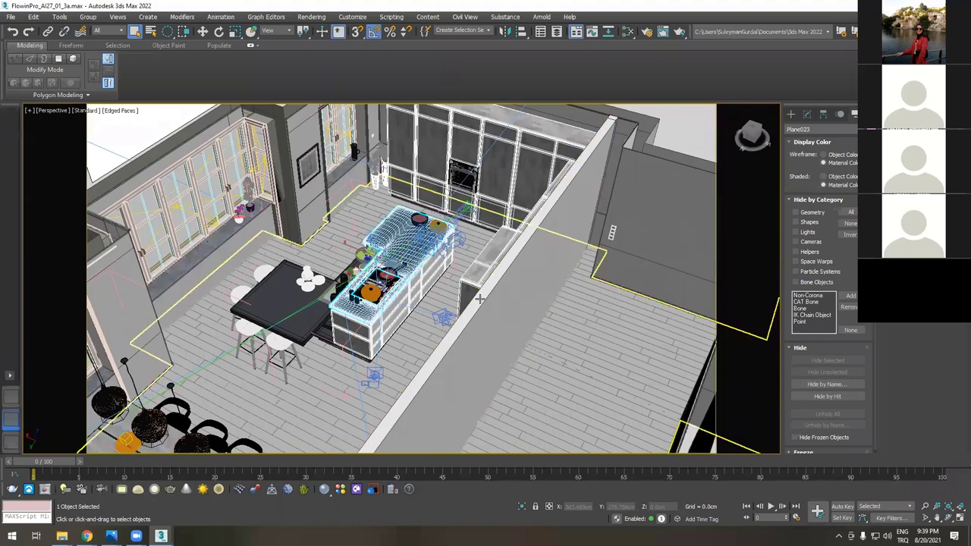
pyautogui.moveTo(480, 300)
pyautogui.keyDown('alt'); pyautogui.mouseDown(button='middle')
pyautogui.moveTo(486, 305)
pyautogui.moveTo(479, 298)
pyautogui.mouseUp(button='middle'); pyautogui.keyUp('alt')
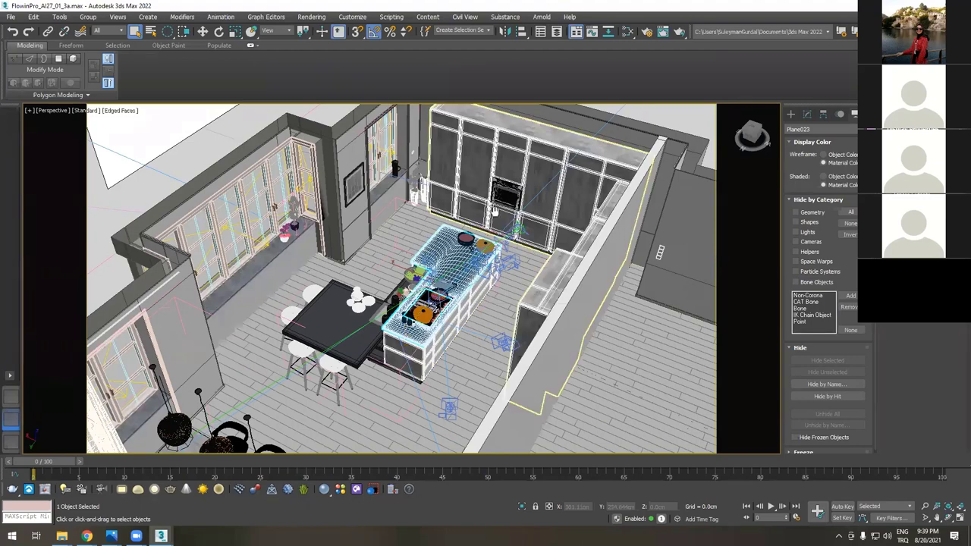
pyautogui.scroll(3, 494, 212)
pyautogui.keyDown('alt'); pyautogui.moveTo(546, 290); pyautogui.dragTo(555, 294, button='middle'); pyautogui.keyUp('alt')
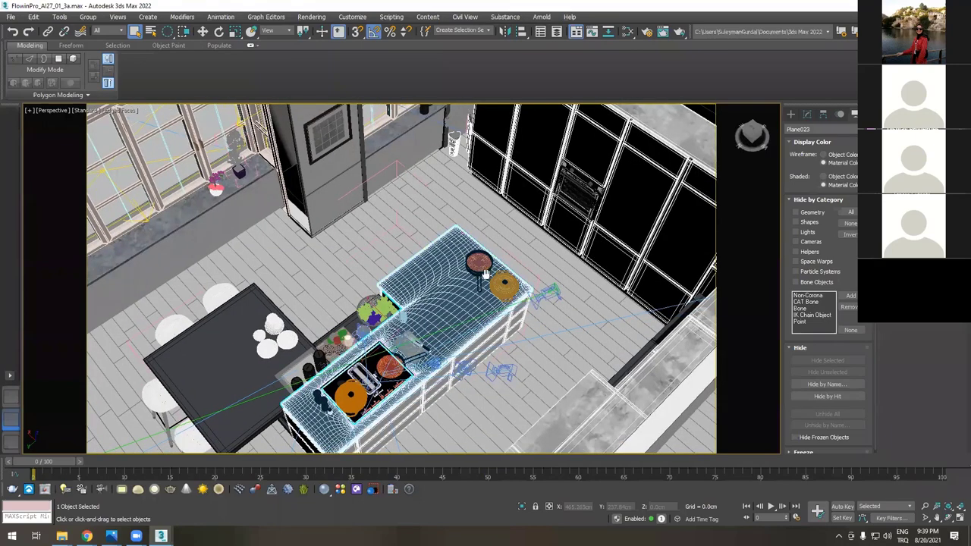
pyautogui.scroll(2, 497, 240)
pyautogui.scroll(-6, 447, 345)
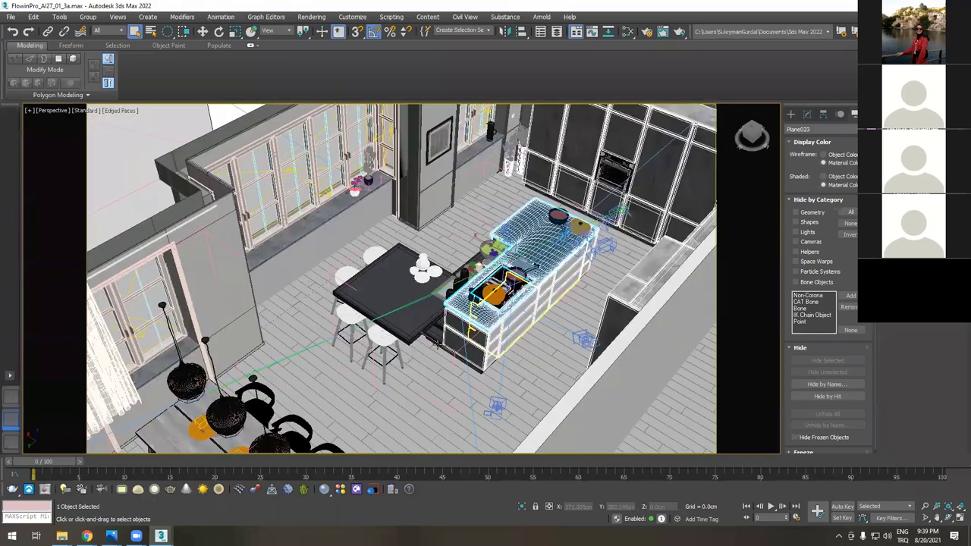
pyautogui.scroll(6, 430, 281)
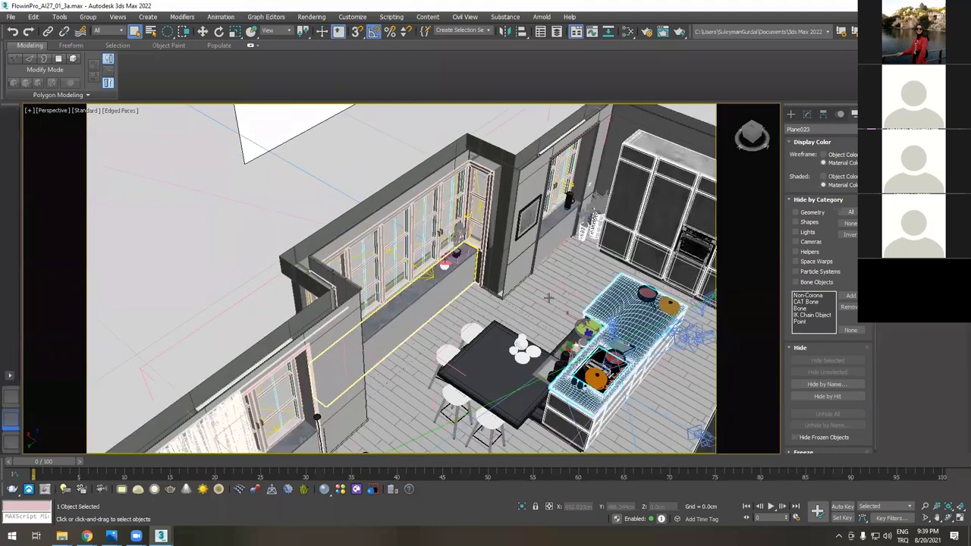
pyautogui.scroll(-6, 430, 281)
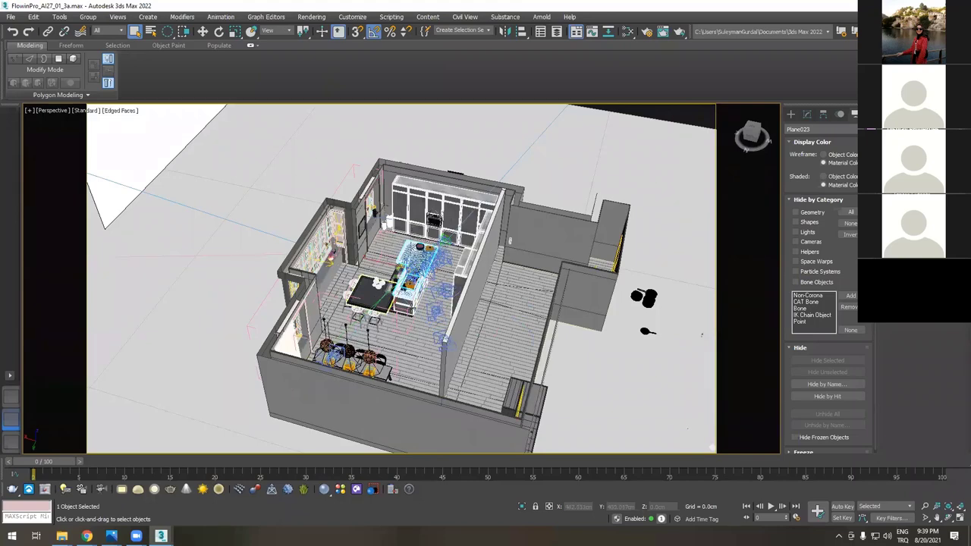
pyautogui.keyDown('alt'); pyautogui.moveTo(385, 286); pyautogui.dragTo(469, 296, button='middle'); pyautogui.keyUp('alt')
pyautogui.keyDown('alt'); pyautogui.moveTo(363, 245); pyautogui.dragTo(350, 237, button='middle'); pyautogui.keyUp('alt')
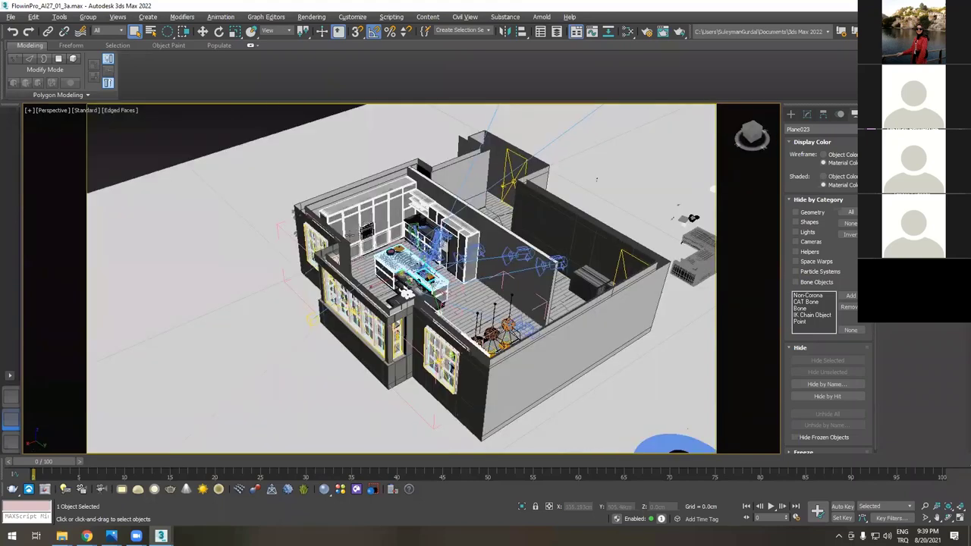
pyautogui.scroll(5, 347, 238)
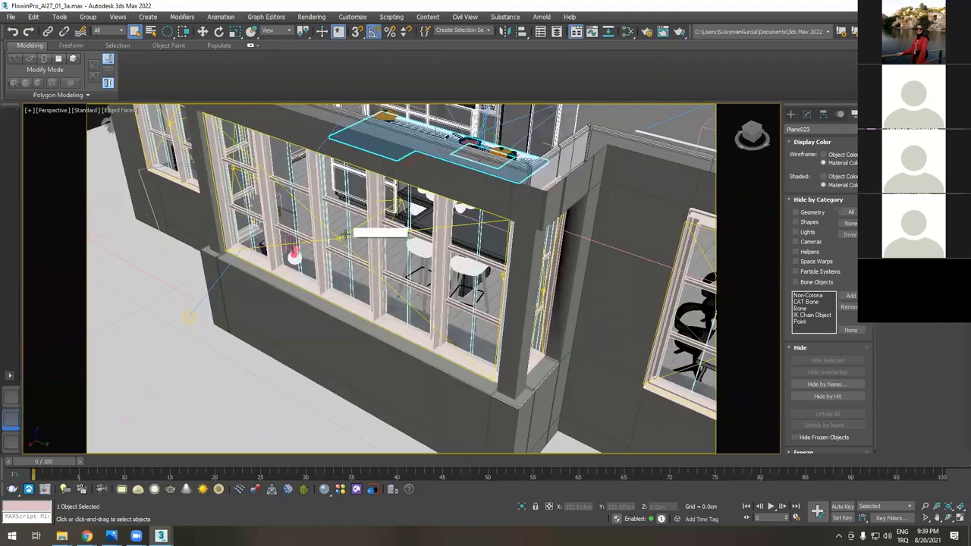
pyautogui.scroll(-4, 345, 238)
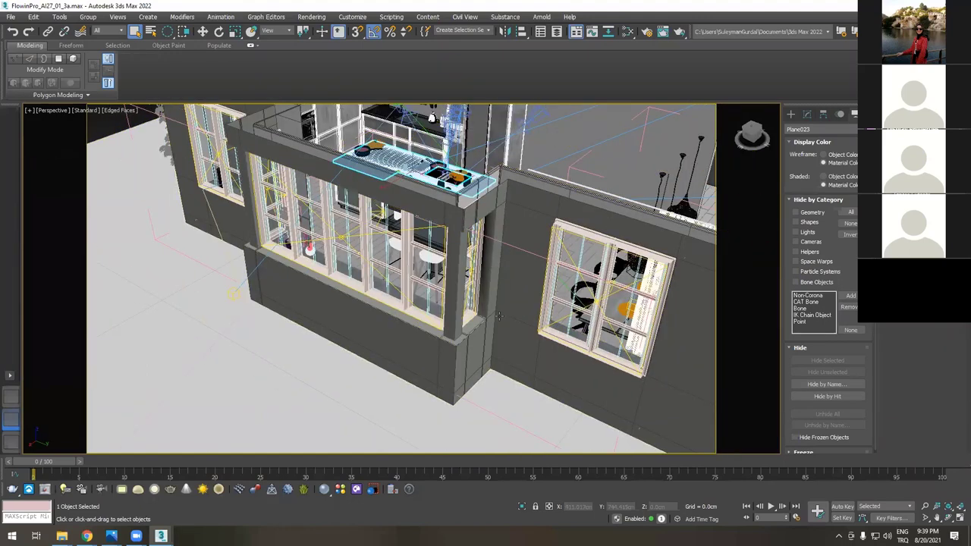
pyautogui.scroll(-3, 498, 315)
pyautogui.keyDown('alt'); pyautogui.moveTo(498, 316); pyautogui.dragTo(530, 313, button='middle'); pyautogui.keyUp('alt')
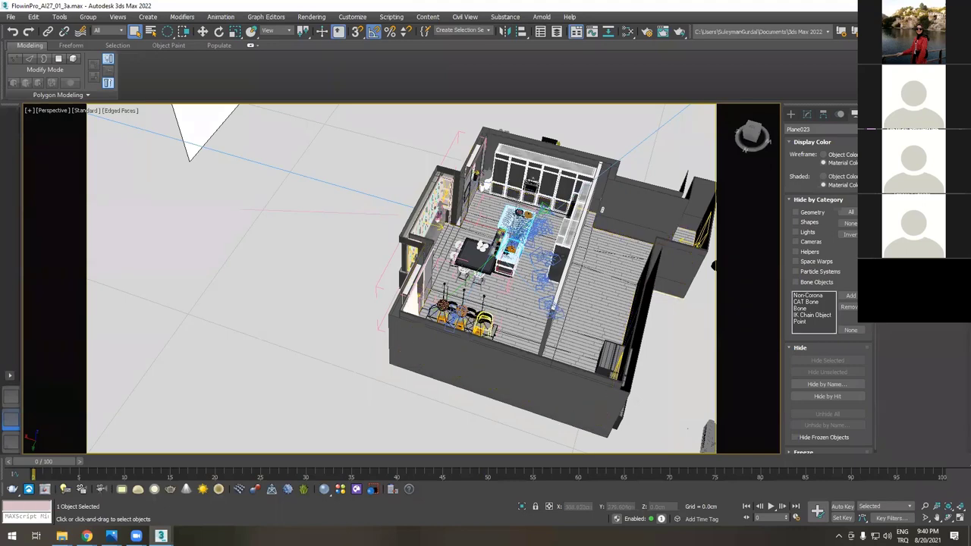
# - Zoom out and orbit the Perspective view, then select the wall group Group008
pyautogui.scroll(-5, 513, 285)
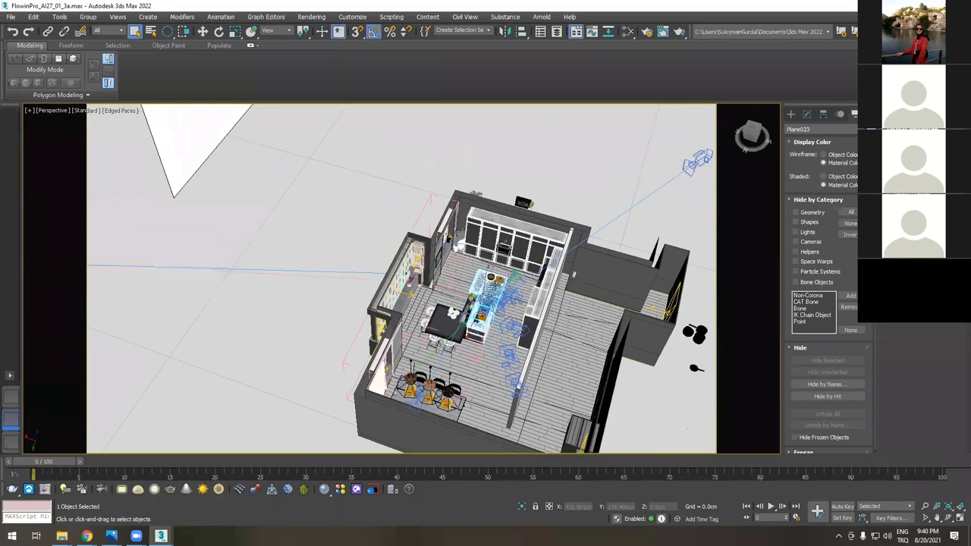
pyautogui.scroll(-3, 424, 237)
pyautogui.keyDown('alt'); pyautogui.moveTo(417, 189); pyautogui.dragTo(444, 195, button='middle'); pyautogui.keyUp('alt')
pyautogui.click(441, 215)
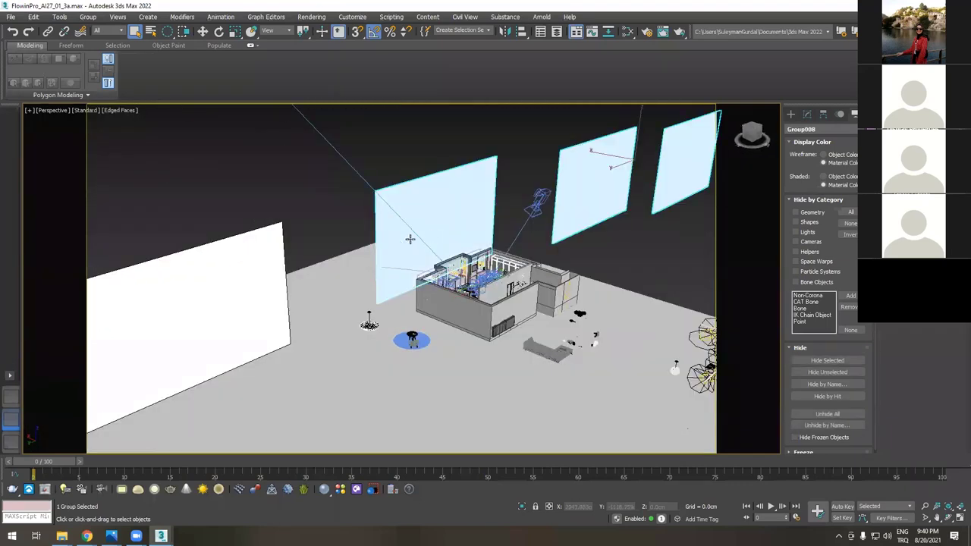
# - Orbit and zoom around the apartment, then pan to reveal the lights
pyautogui.moveTo(409, 236)
pyautogui.keyDown('alt'); pyautogui.mouseDown(button='middle')
pyautogui.moveTo(367, 235)
pyautogui.moveTo(387, 241)
pyautogui.moveTo(398, 227)
pyautogui.mouseUp(button='middle'); pyautogui.keyUp('alt')
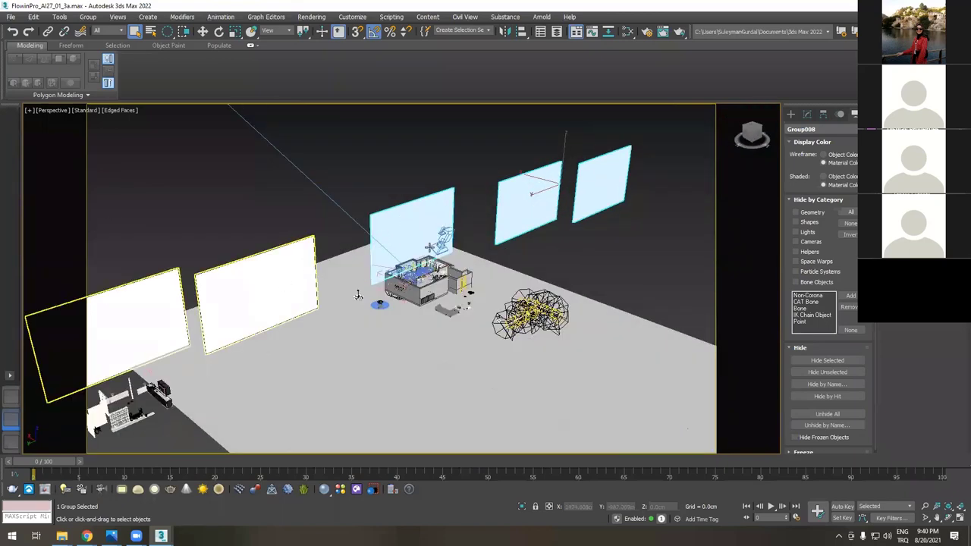
pyautogui.scroll(2, 411, 273)
pyautogui.scroll(3, 508, 266)
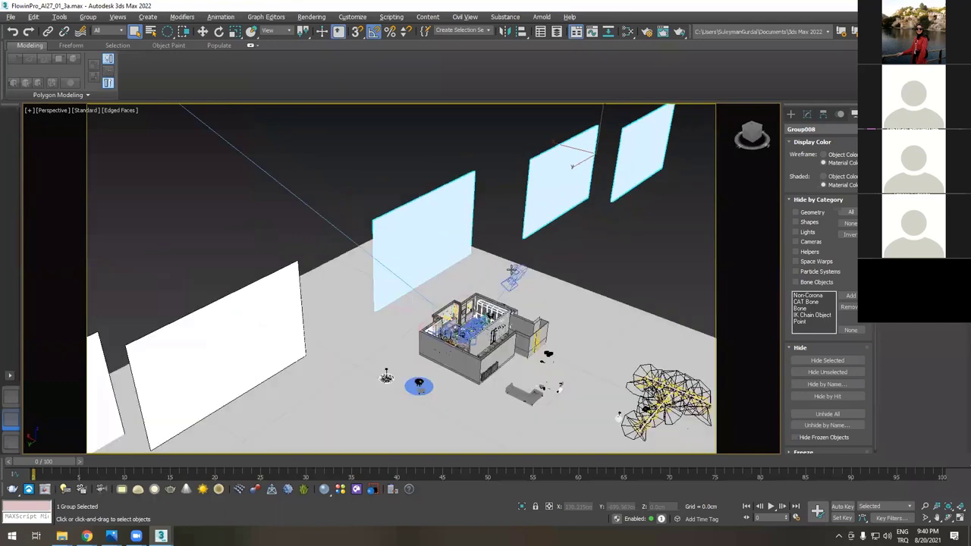
pyautogui.scroll(-3, 508, 265)
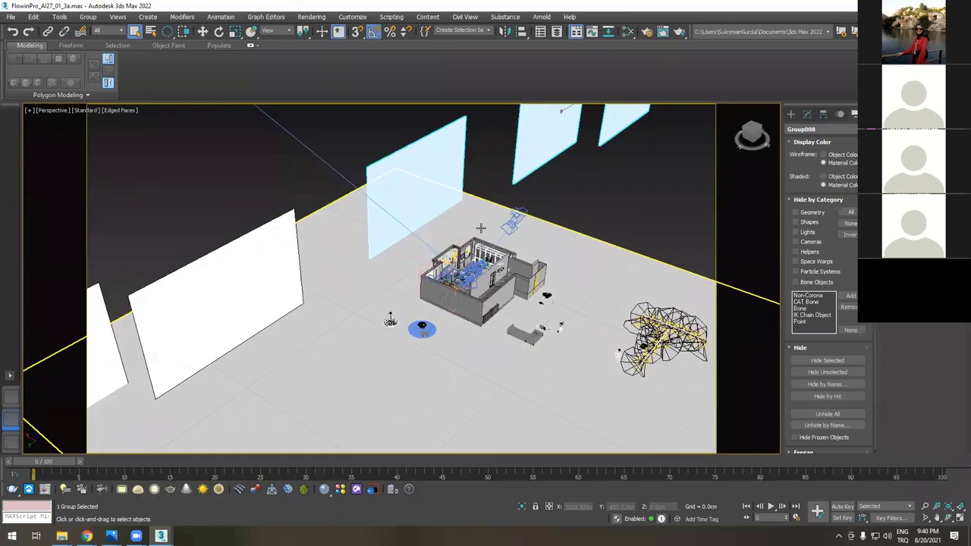
pyautogui.scroll(2, 493, 235)
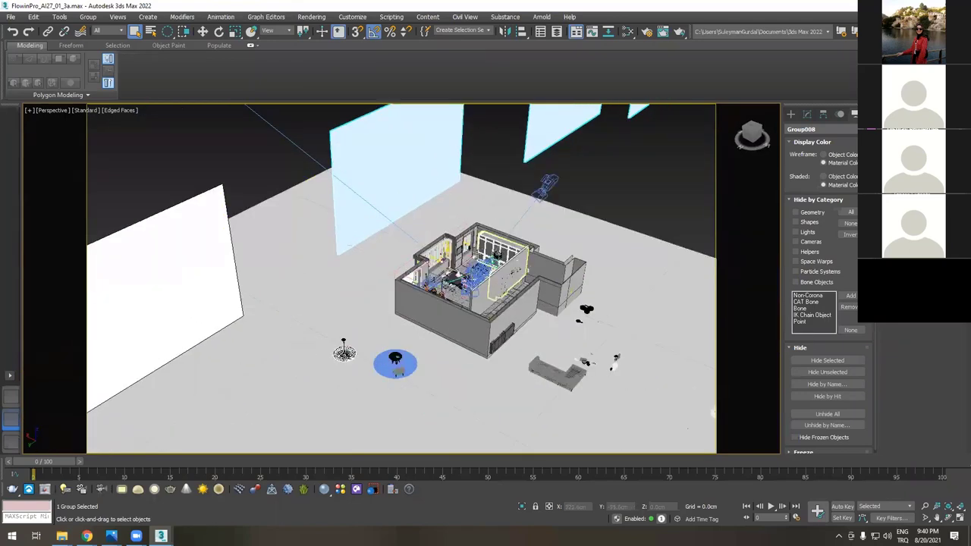
pyautogui.moveTo(482, 264); pyautogui.dragTo(463, 240, button='middle')
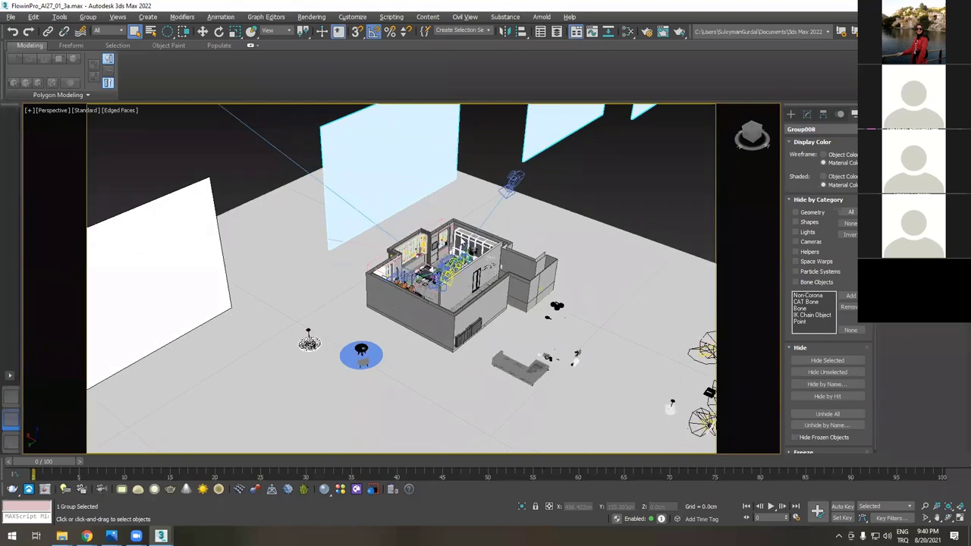
# - View the kitchen through the Cam01 camera, then through Cam01_Open
pyautogui.press('c')
pyautogui.doubleClick(451, 200)
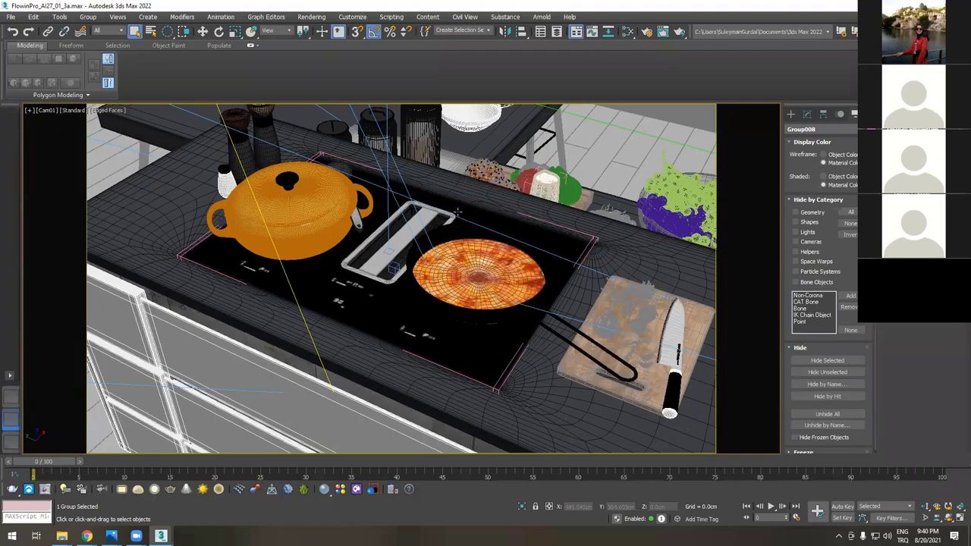
pyautogui.press('c')
pyautogui.press('Down')
pyautogui.press('Return')
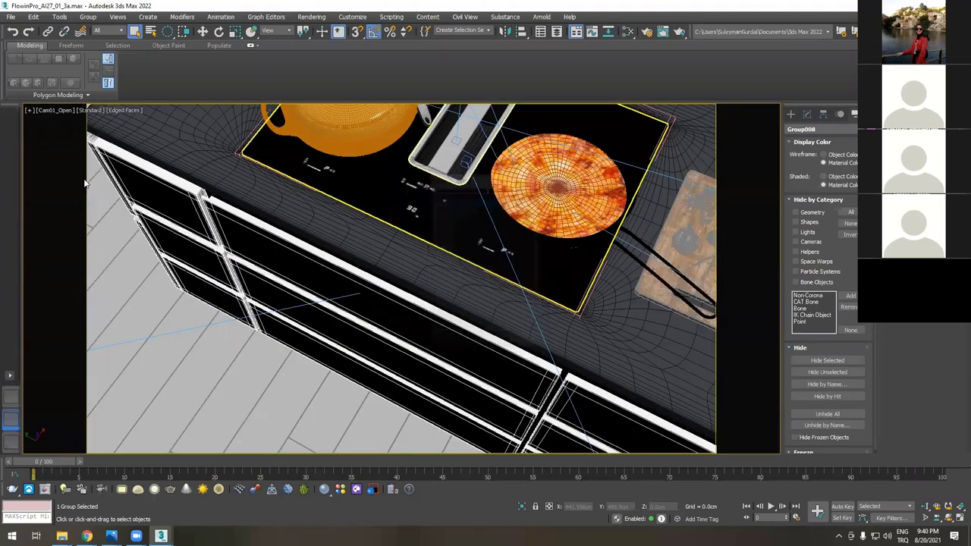
# - Switch to the Cam02 kitchen camera, then the Cam03 kitchen-island camera
pyautogui.press('c')
pyautogui.doubleClick(450, 214)
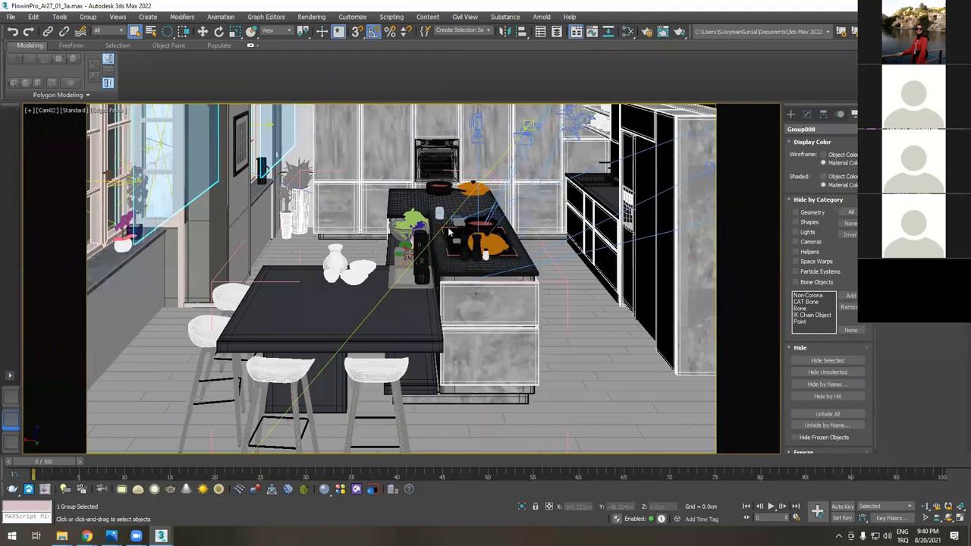
pyautogui.press('c')
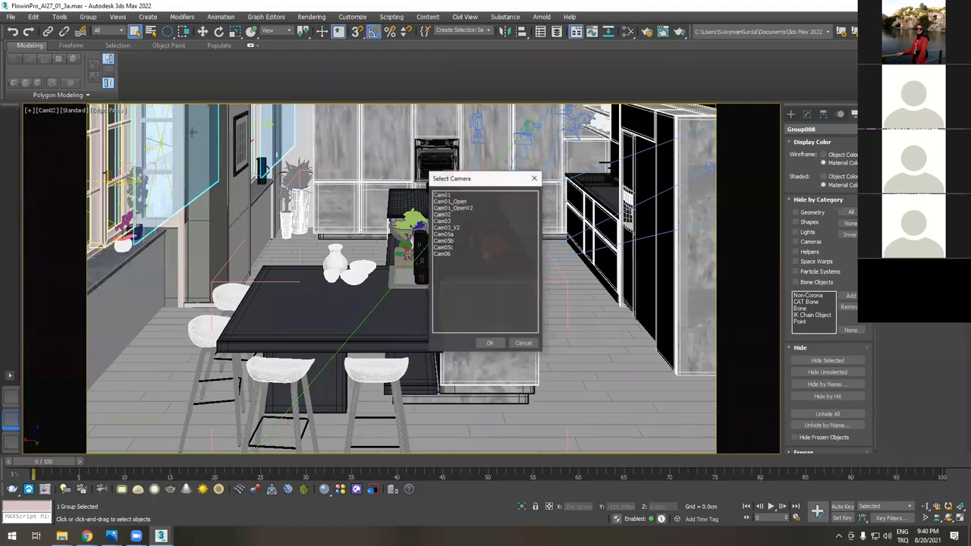
pyautogui.press('Down')
pyautogui.press('Return')
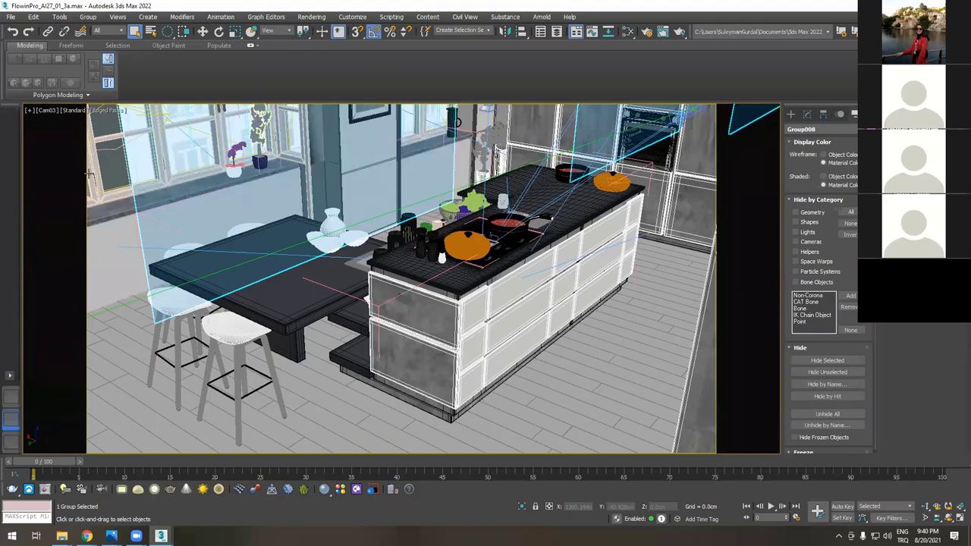
# - Return to Perspective, select wall AI_27_01_wall_00 and orbit to a high apartment overview
pyautogui.press('p')
pyautogui.click(201, 185)
pyautogui.scroll(-5, 393, 207)
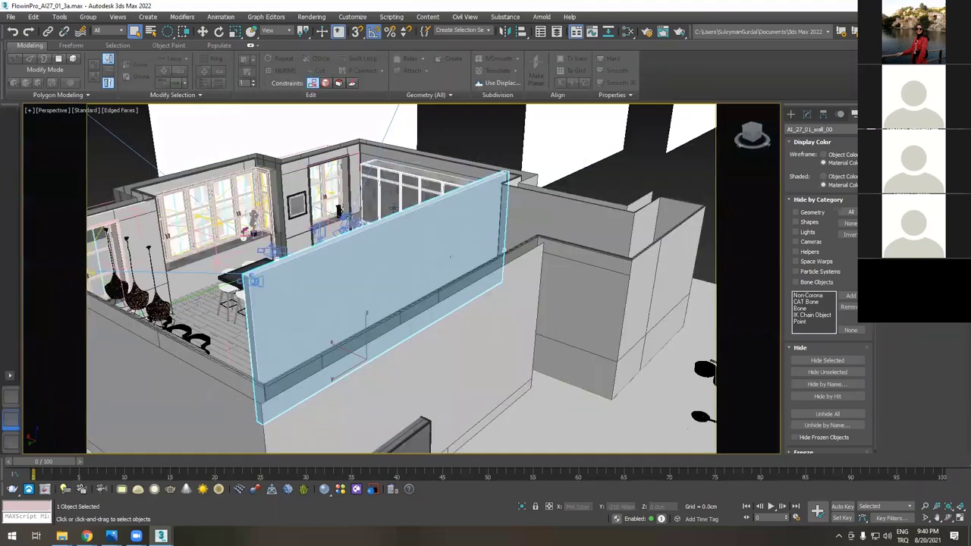
pyautogui.scroll(-6, 394, 207)
pyautogui.keyDown('alt'); pyautogui.moveTo(394, 207); pyautogui.dragTo(459, 217, button='middle'); pyautogui.keyUp('alt')
pyautogui.scroll(-5, 380, 238)
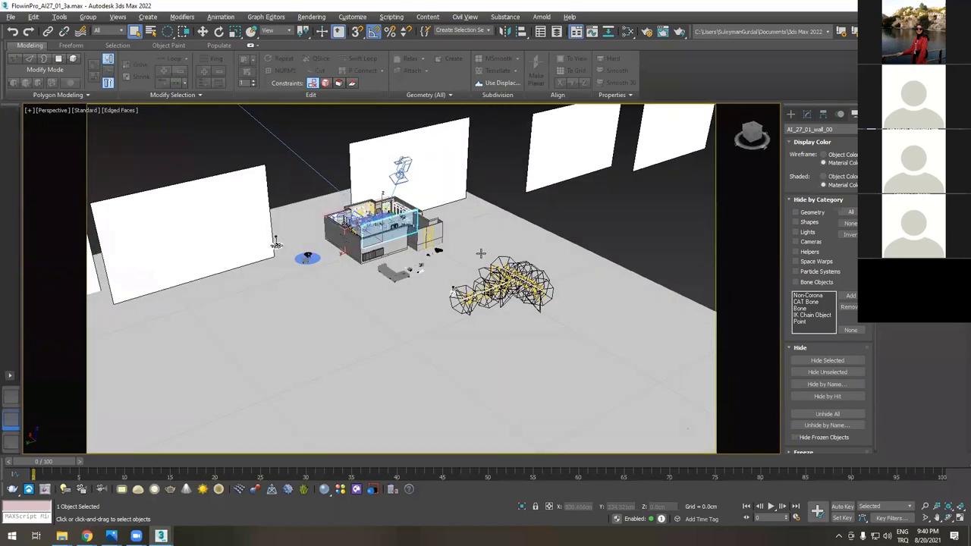
pyautogui.scroll(2, 382, 249)
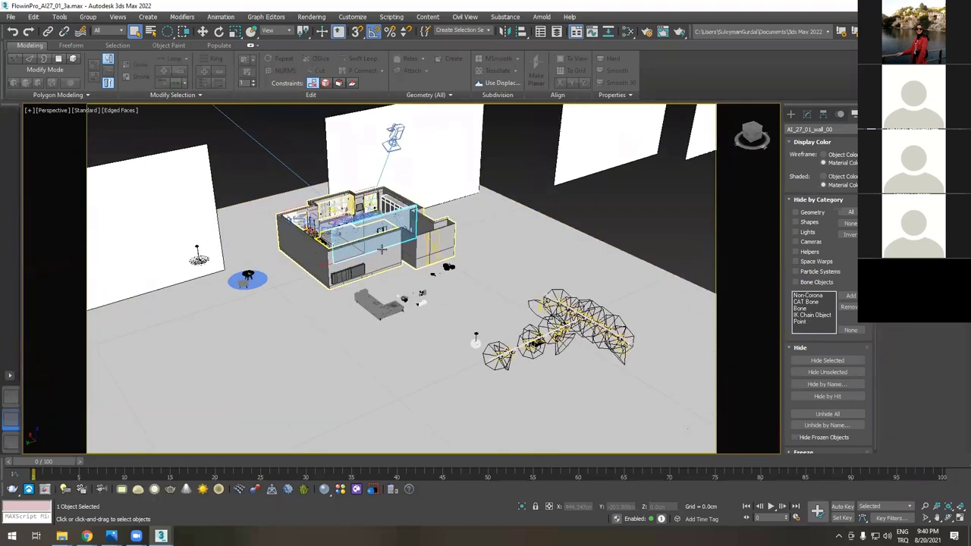
pyautogui.scroll(2, 382, 248)
pyautogui.keyDown('alt'); pyautogui.moveTo(382, 249); pyautogui.dragTo(403, 278, button='middle'); pyautogui.keyUp('alt')
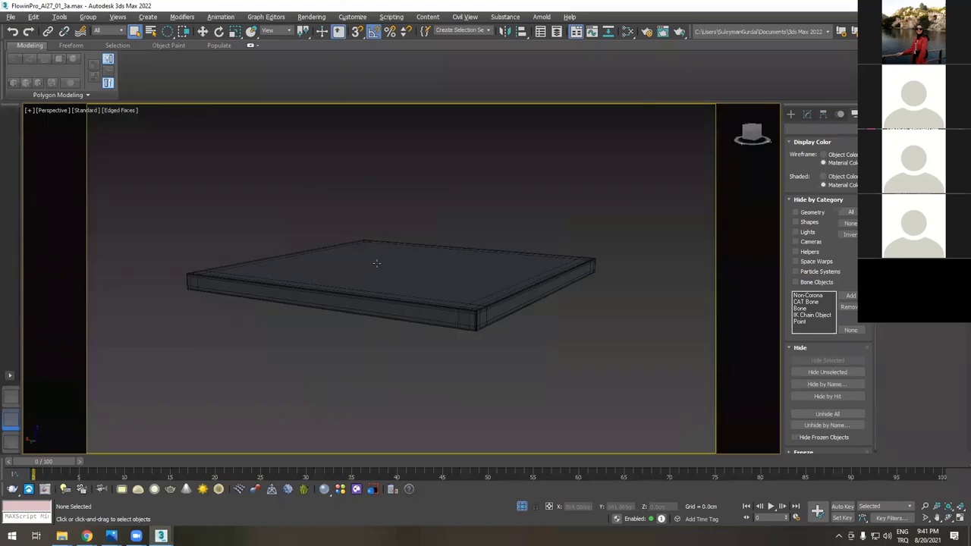
# - Zoom and orbit onto the table slab's top face, then open the Slate Material Editor
pyautogui.scroll(-5, 376, 263)
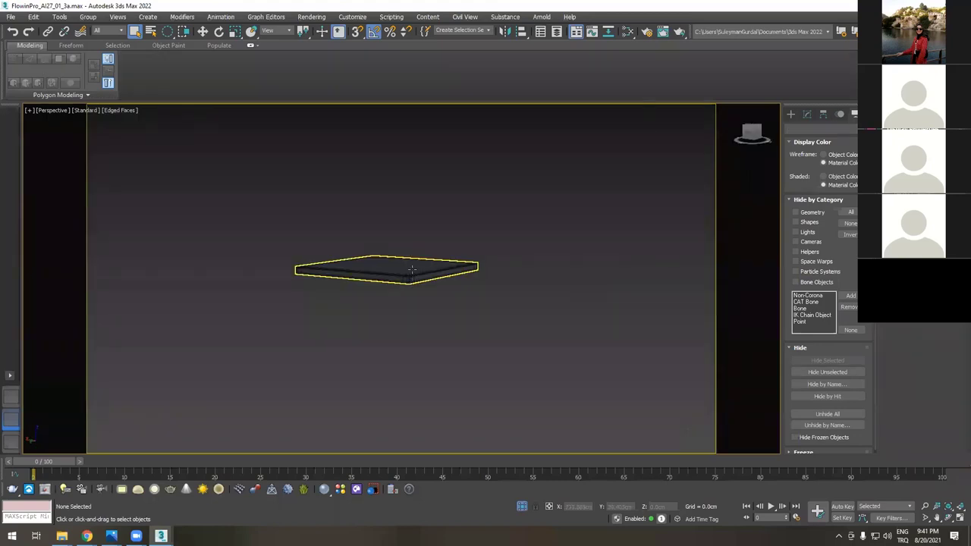
pyautogui.scroll(3, 410, 270)
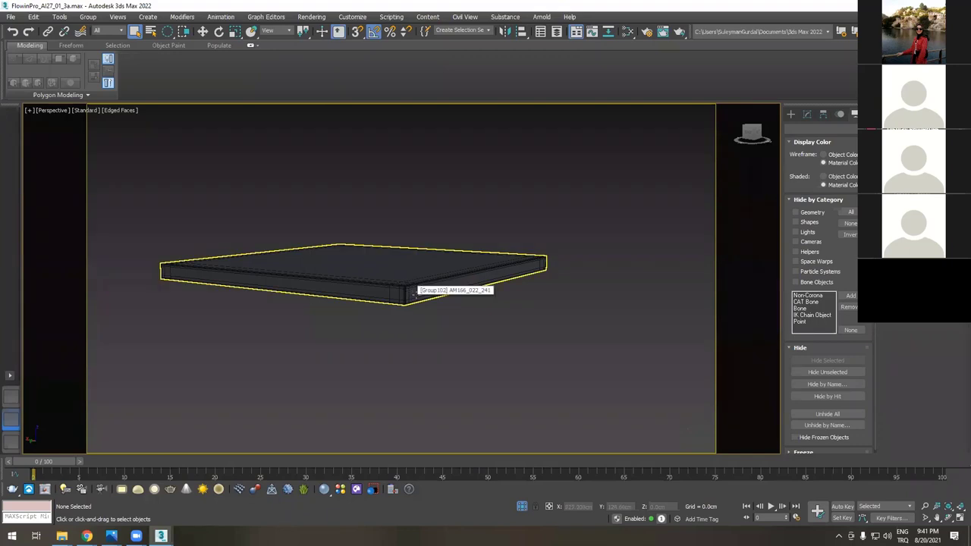
pyautogui.scroll(2, 412, 313)
pyautogui.scroll(1, 431, 295)
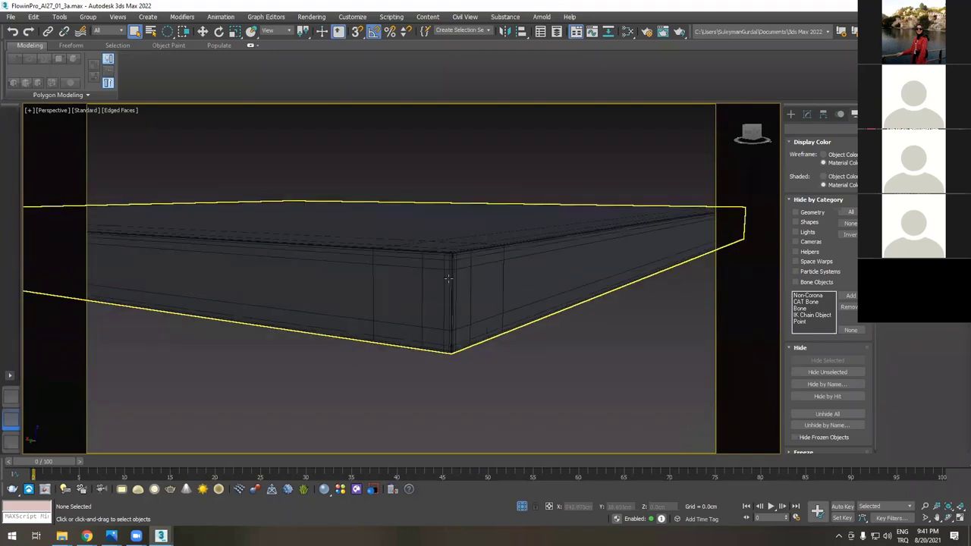
pyautogui.scroll(-3, 448, 279)
pyautogui.keyDown('alt'); pyautogui.moveTo(450, 279); pyautogui.dragTo(476, 288, button='middle'); pyautogui.keyUp('alt')
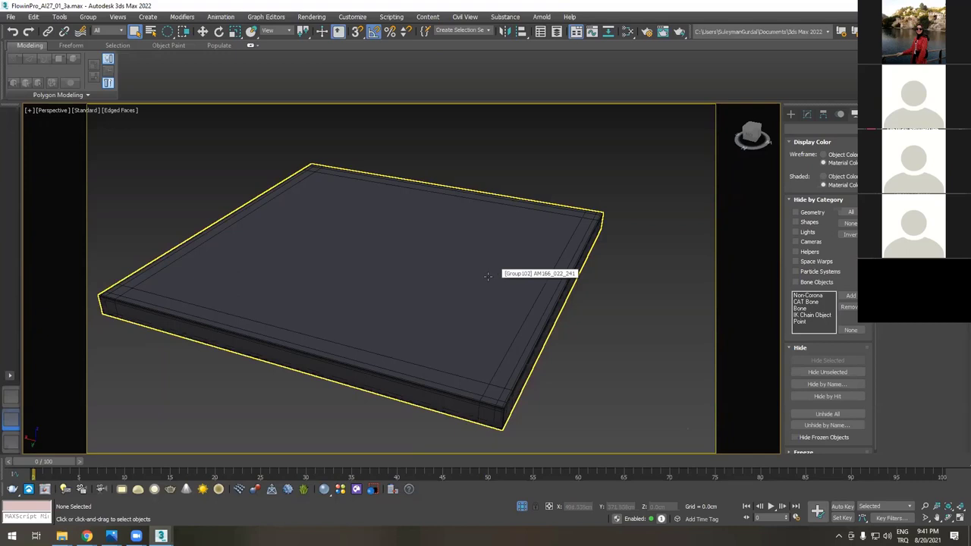
pyautogui.scroll(-2, 487, 276)
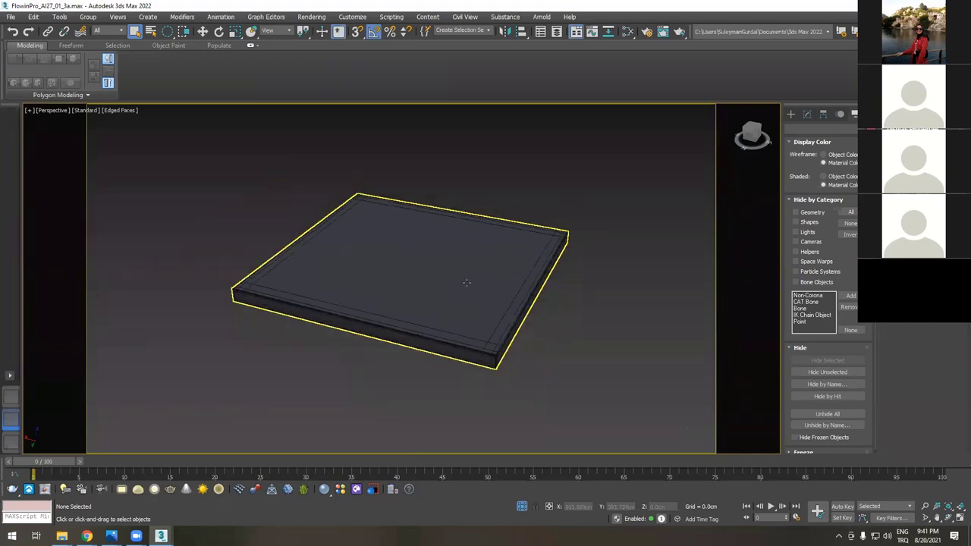
pyautogui.press('m')
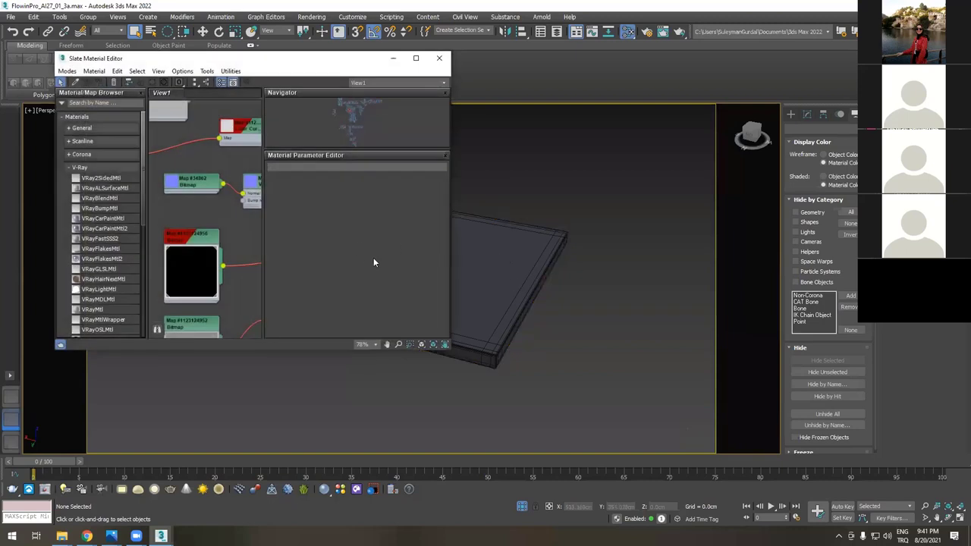
# - Move the Slate Material Editor aside, maximize it and pan across the node networks
pyautogui.moveTo(258, 58); pyautogui.dragTo(717, 107)
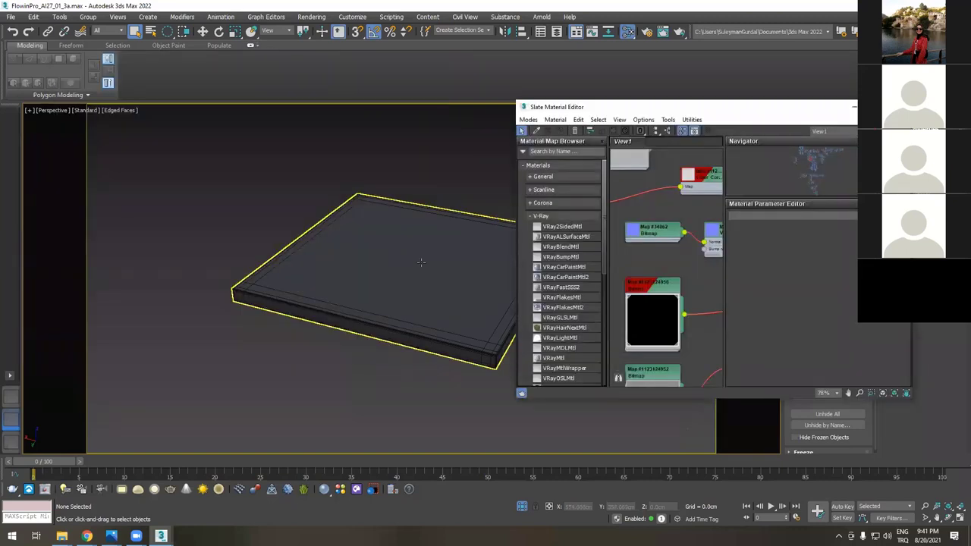
pyautogui.scroll(-10, 659, 270)
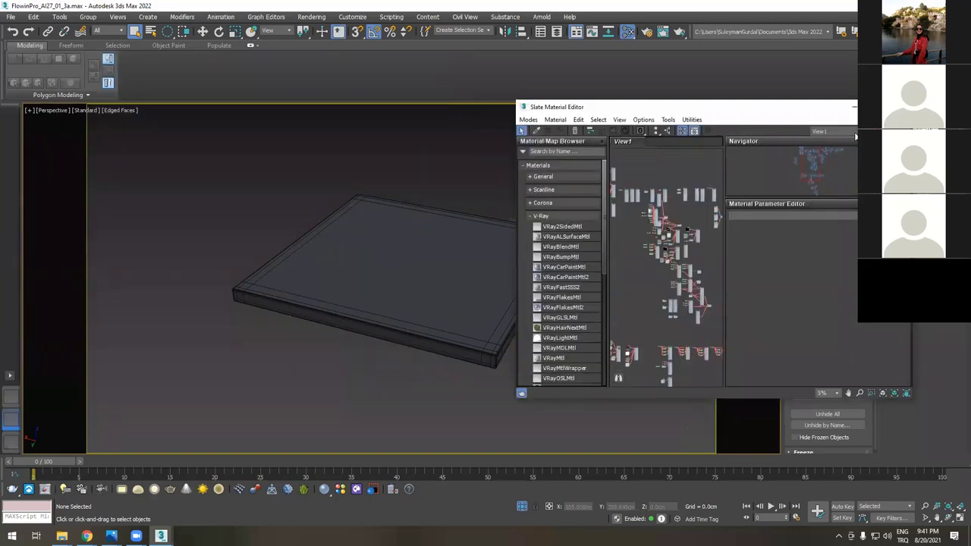
pyautogui.doubleClick(682, 107)
pyautogui.moveTo(210, 223); pyautogui.dragTo(428, 237, button='middle')
pyautogui.scroll(15, 405, 310)
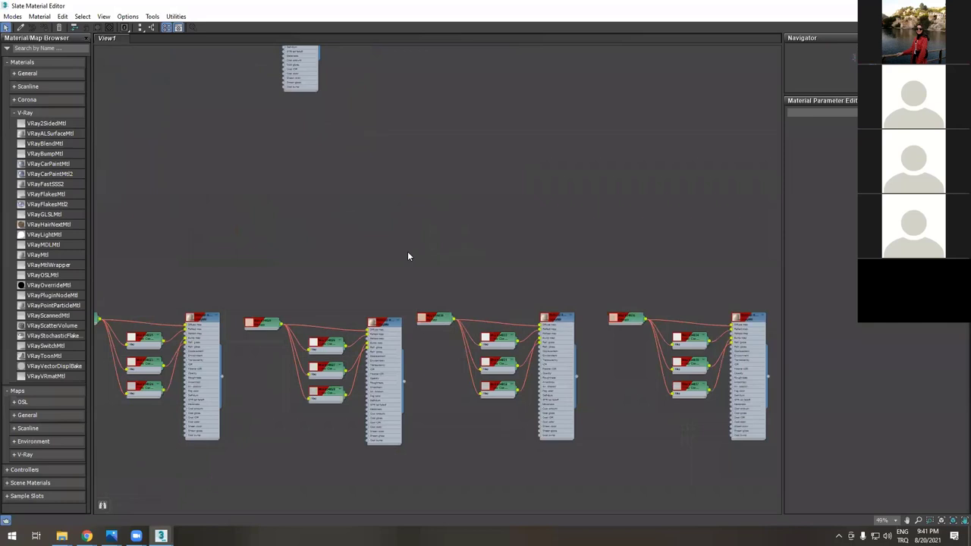
pyautogui.scroll(2, 407, 253)
pyautogui.moveTo(546, 299); pyautogui.dragTo(492, 229, button='middle')
# - Inspect Material #548 and Material #549 while panning through the wood VRayMtl networks
pyautogui.doubleClick(339, 242)
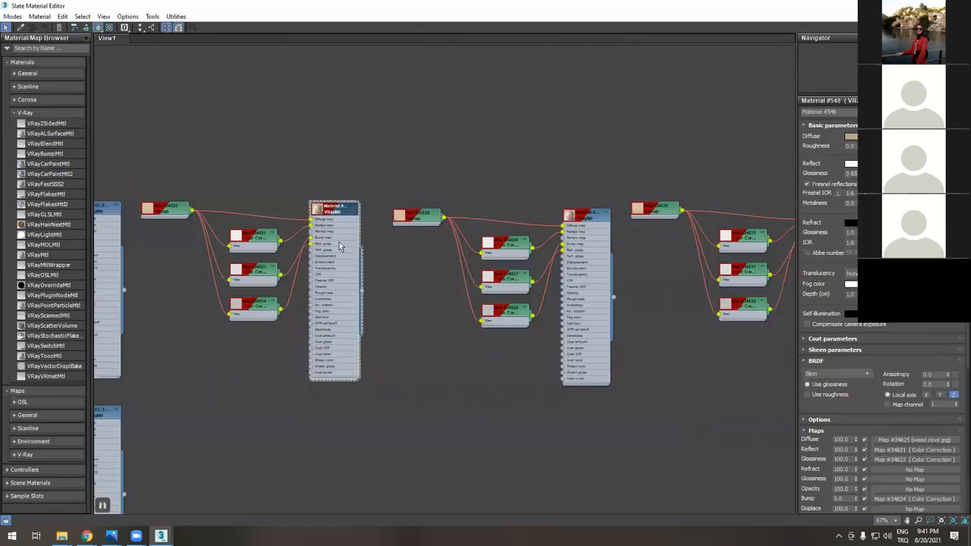
pyautogui.moveTo(289, 230); pyautogui.dragTo(413, 201, button='middle')
pyautogui.moveTo(339, 238); pyautogui.dragTo(336, 190, button='middle')
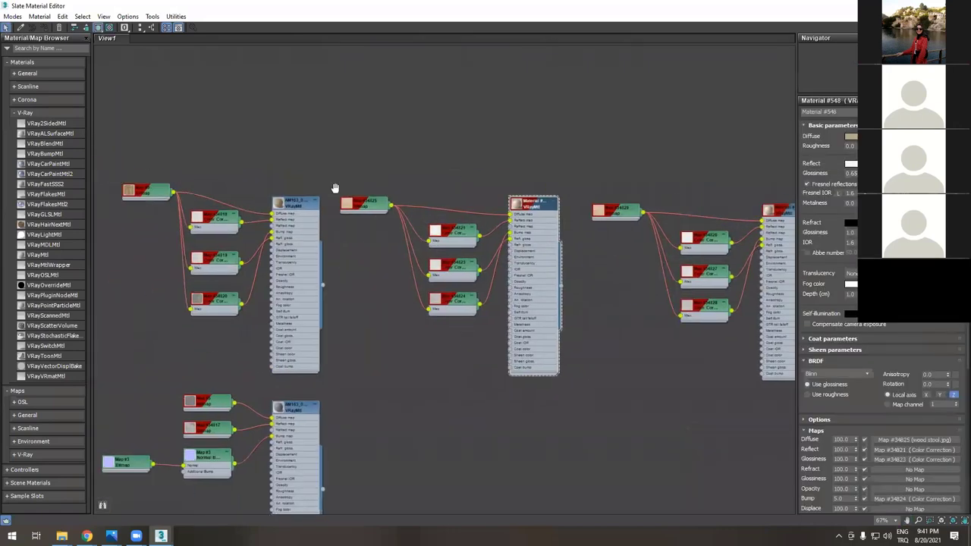
pyautogui.moveTo(320, 254); pyautogui.dragTo(329, 135, button='middle')
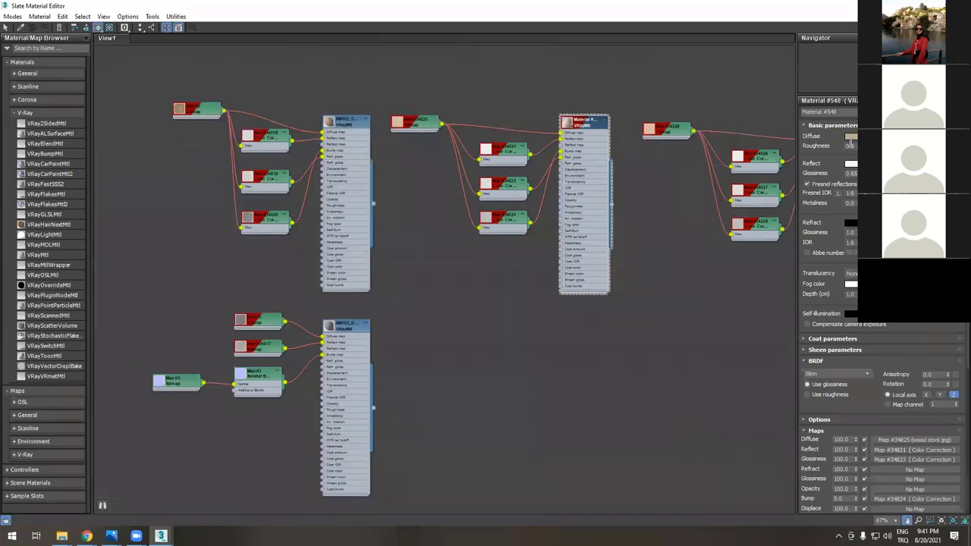
pyautogui.scroll(3, 331, 203)
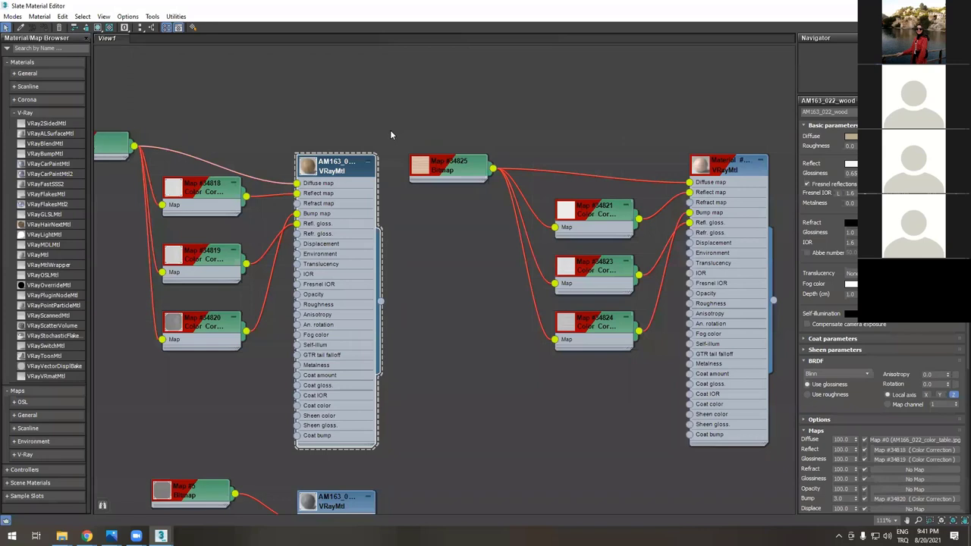
pyautogui.moveTo(561, 347); pyautogui.dragTo(246, 329, button='middle')
pyautogui.scroll(1, 246, 329)
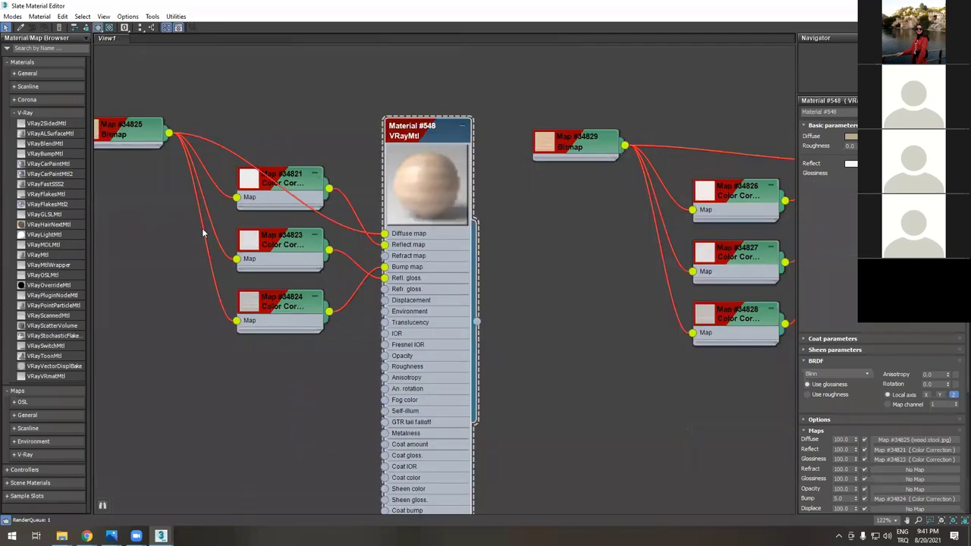
pyautogui.scroll(-3, 243, 256)
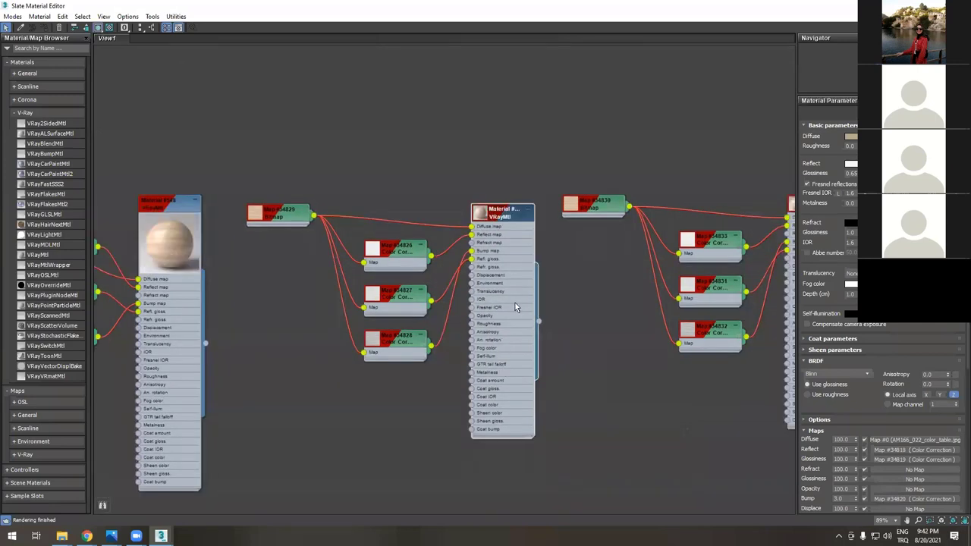
pyautogui.doubleClick(505, 322)
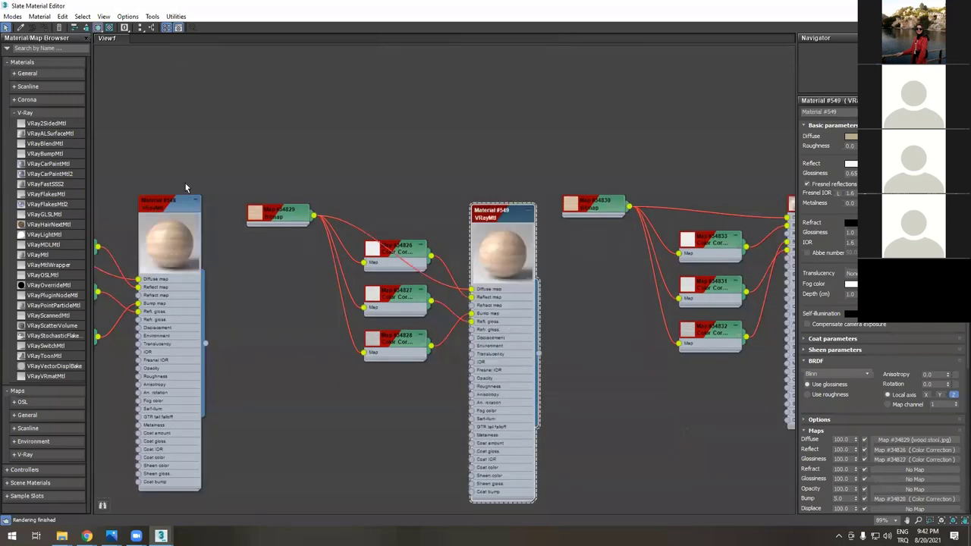
pyautogui.scroll(-3, 184, 182)
pyautogui.scroll(-2, 459, 303)
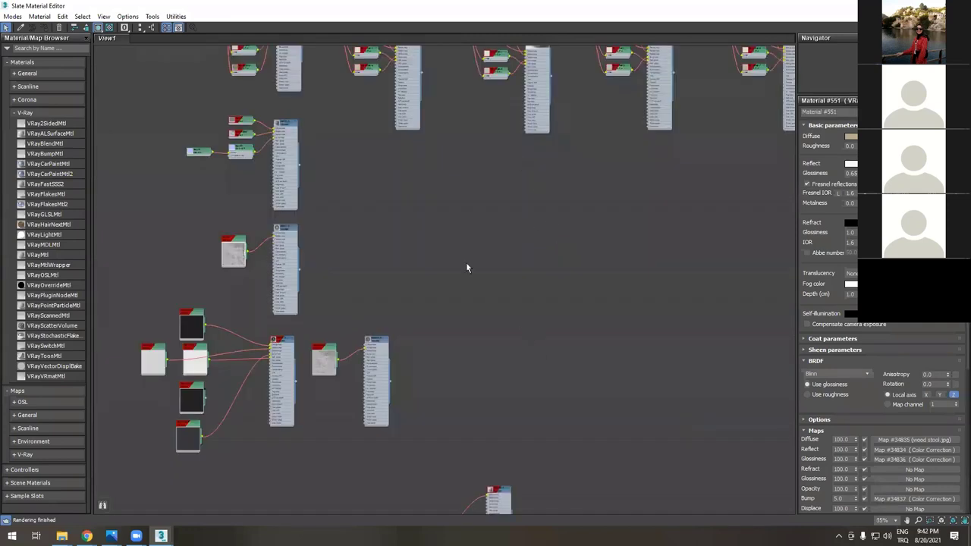
# - Pan to the upper-left material nodes and frame Material #569's node network
pyautogui.scroll(3, 447, 320)
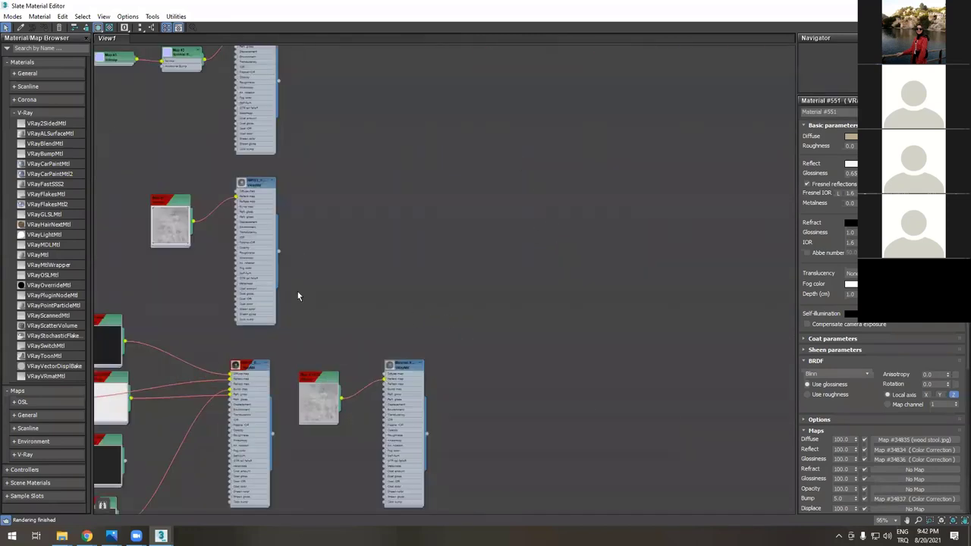
pyautogui.moveTo(211, 117); pyautogui.dragTo(489, 280, button='middle')
pyautogui.scroll(-5, 451, 277)
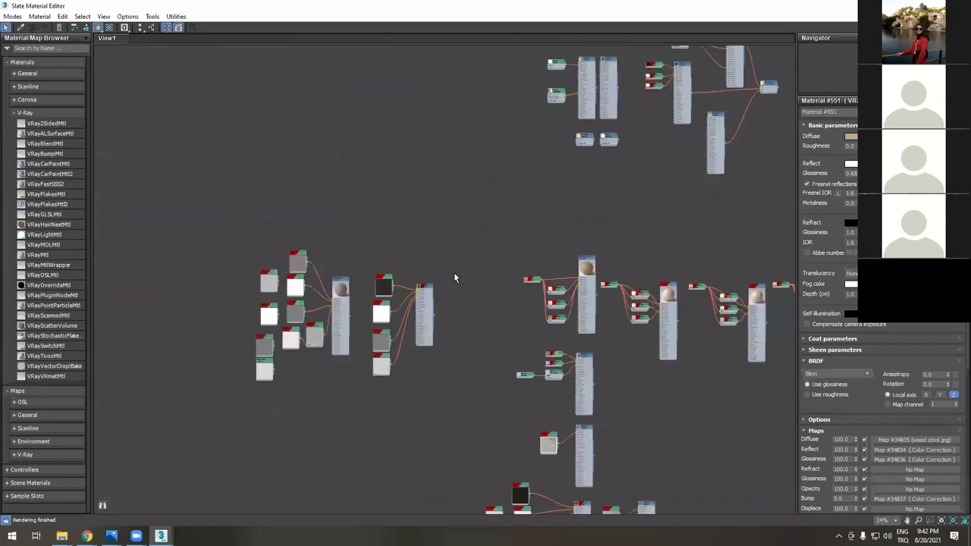
pyautogui.press('z')
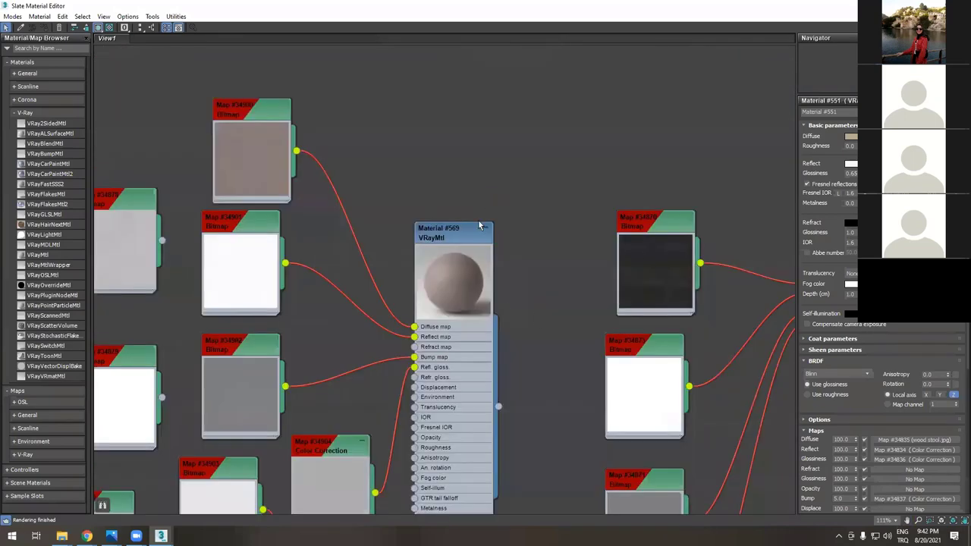
pyautogui.scroll(-3, 457, 210)
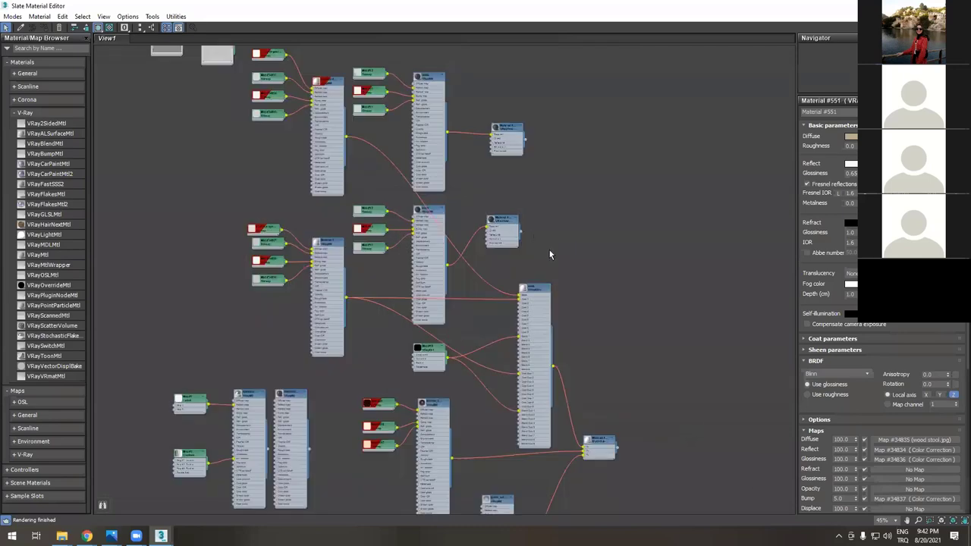
pyautogui.scroll(2, 422, 260)
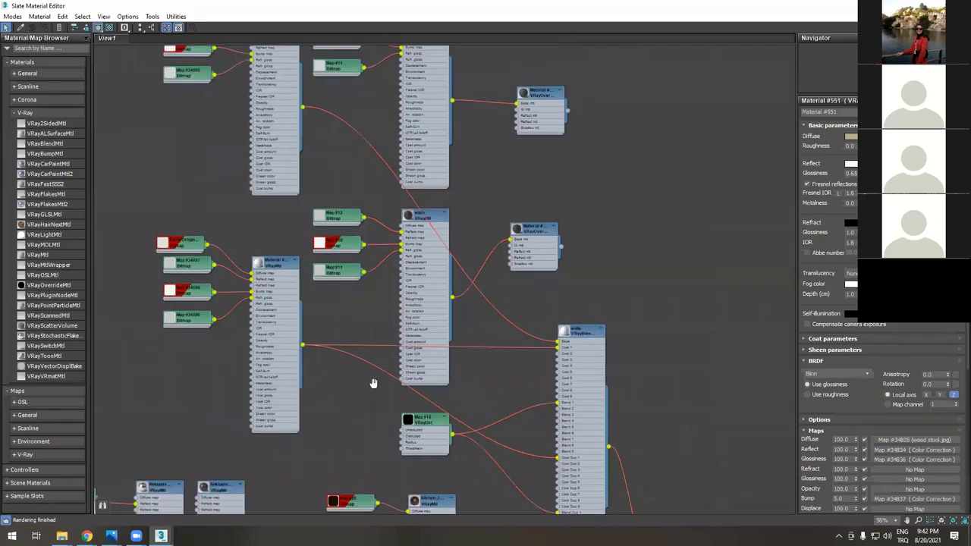
pyautogui.scroll(-1, 417, 273)
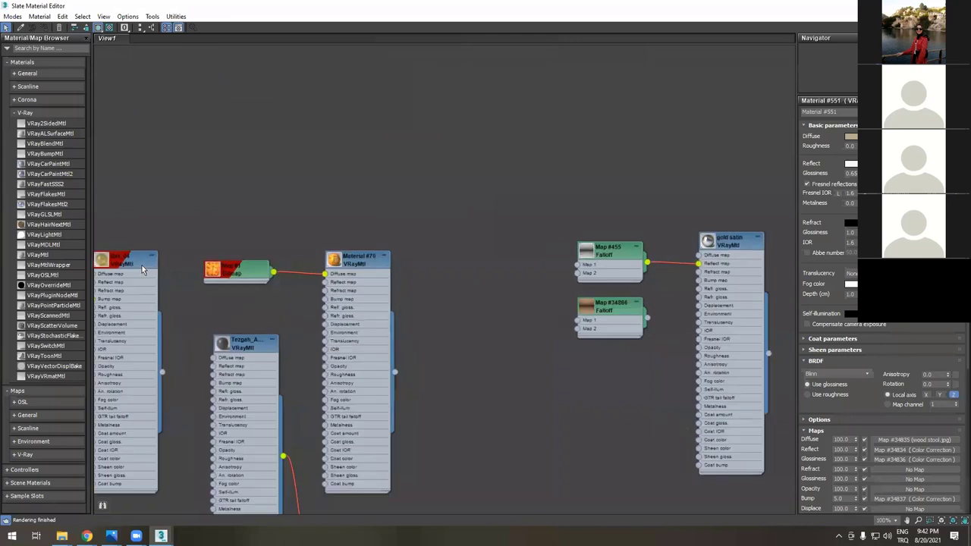
pyautogui.scroll(3, 142, 265)
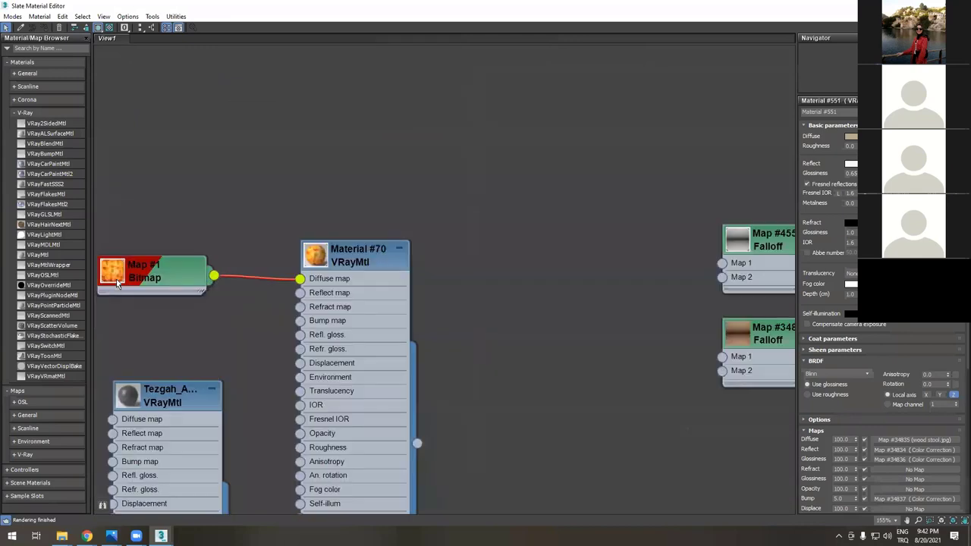
# - Preview Map #1, move it clear of the material below, preview Material #70, and restore the editor window
pyautogui.doubleClick(140, 282)
pyautogui.moveTo(132, 343); pyautogui.dragTo(146, 233)
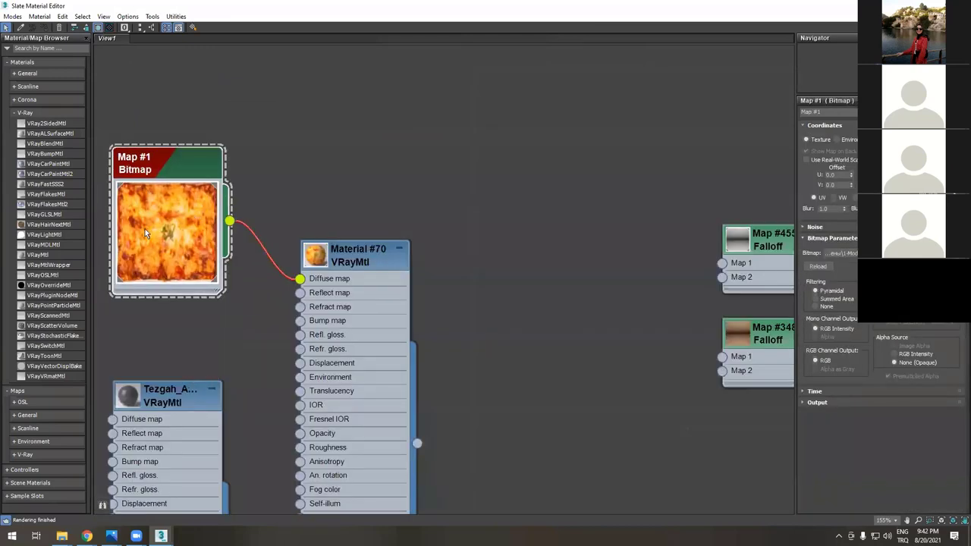
pyautogui.doubleClick(317, 256)
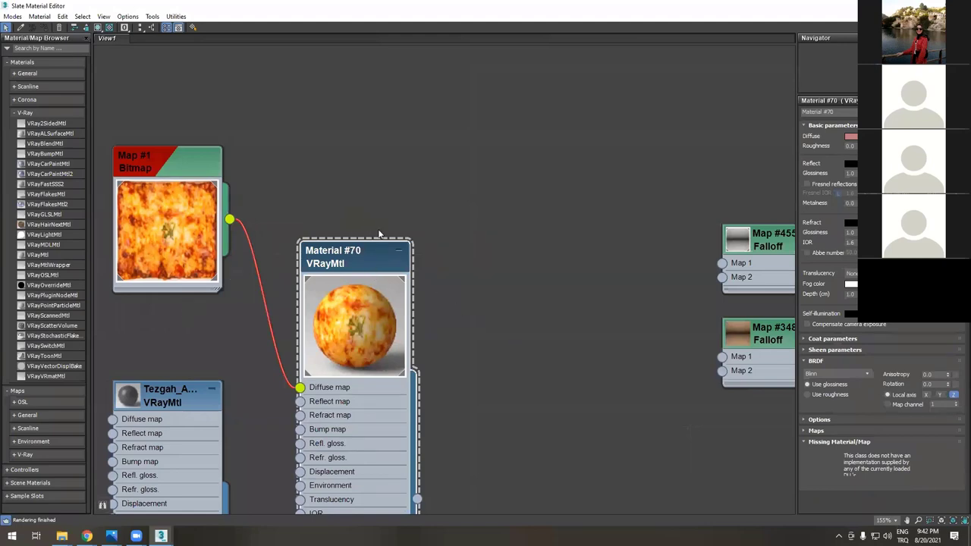
pyautogui.scroll(-3, 379, 235)
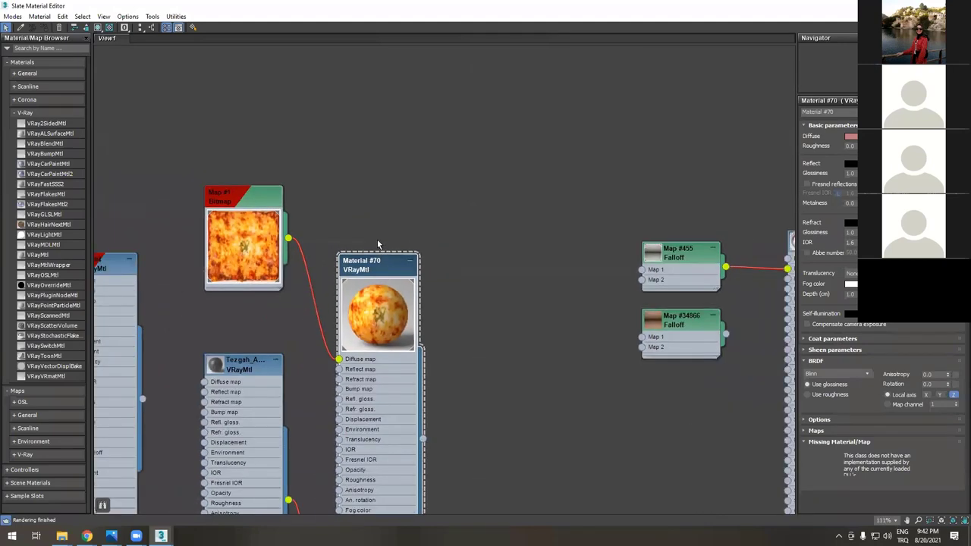
pyautogui.scroll(-3, 493, 282)
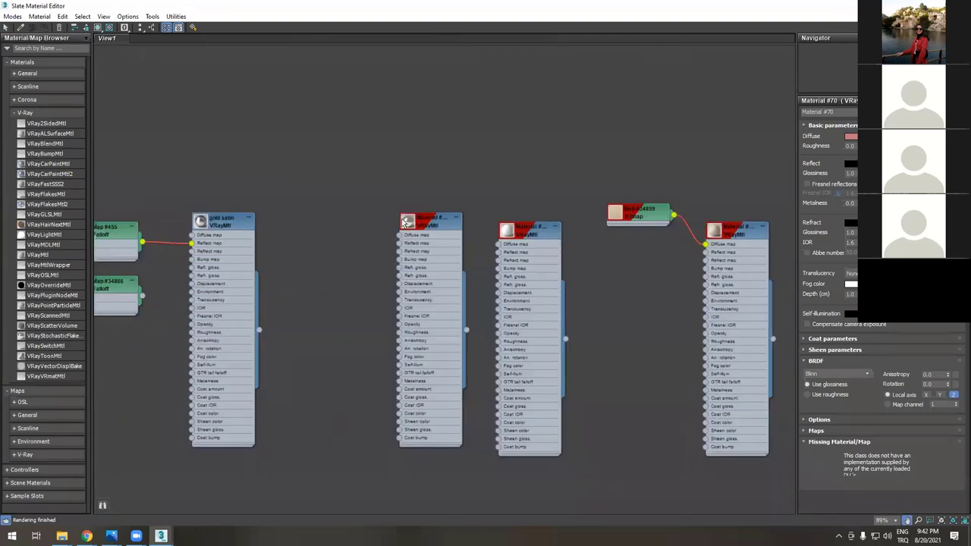
pyautogui.scroll(3, 404, 221)
pyautogui.scroll(2, 455, 250)
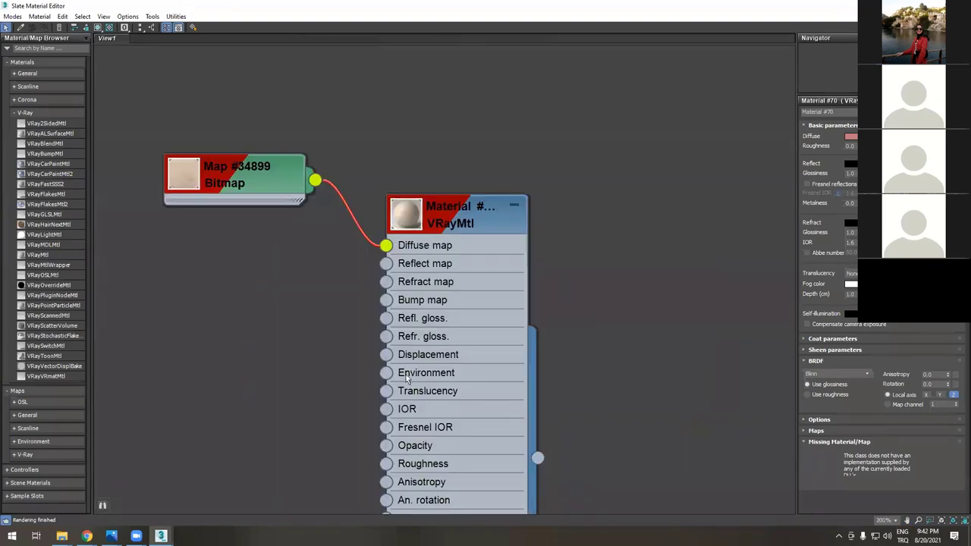
pyautogui.scroll(-10, 407, 379)
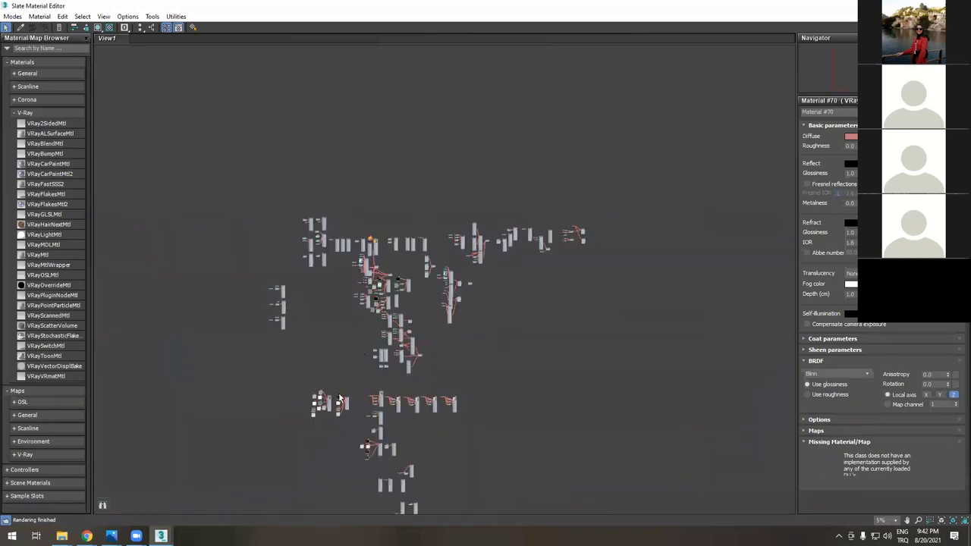
pyautogui.scroll(5, 339, 400)
pyautogui.scroll(-2, 508, 325)
pyautogui.scroll(3, 530, 91)
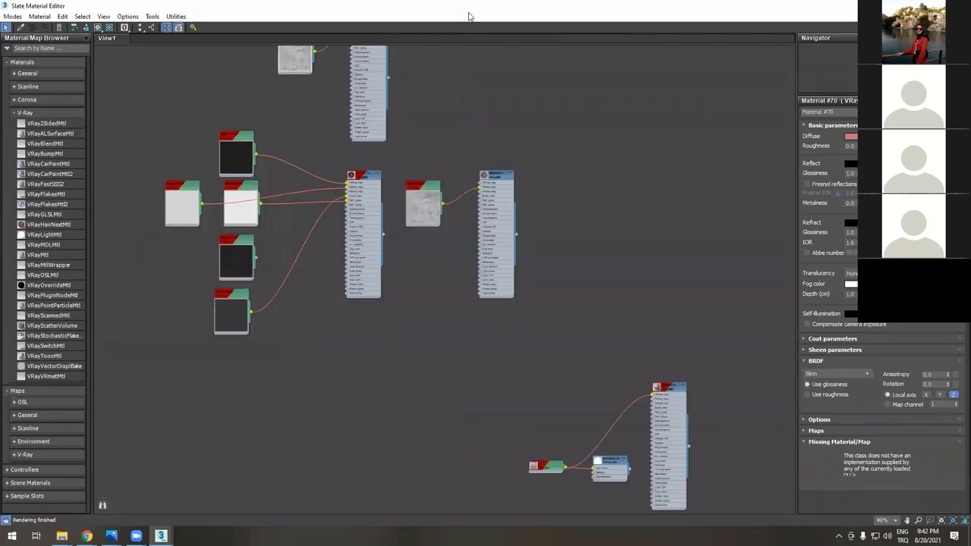
pyautogui.doubleClick(467, 12)
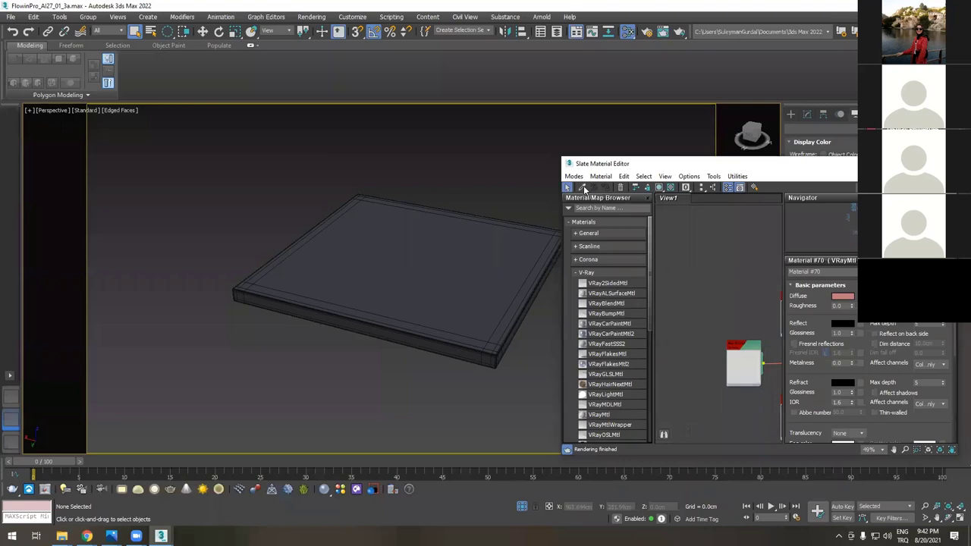
# - Pick the slab's material into Slate with the eyedropper and maximize the editor
pyautogui.click(584, 188)
pyautogui.click(448, 282)
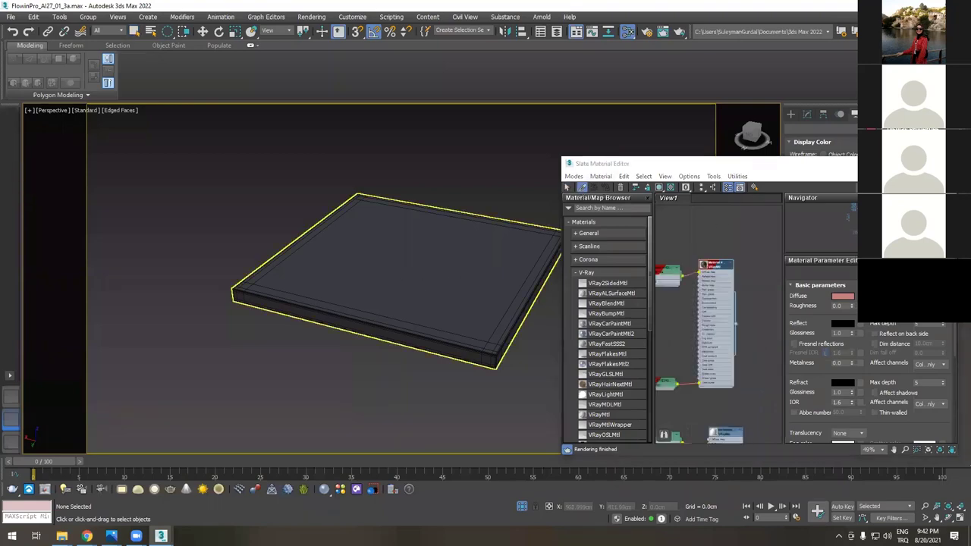
pyautogui.press('super+Up')
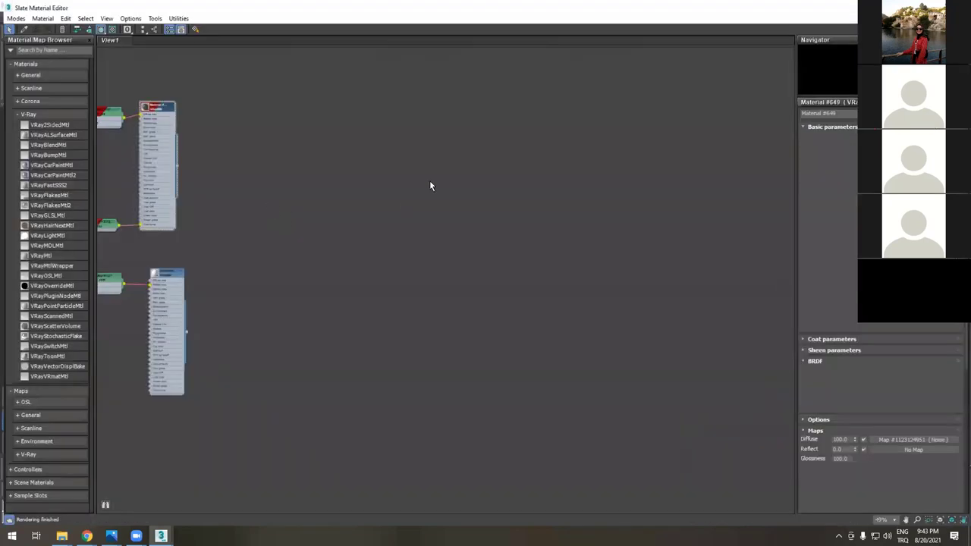
pyautogui.scroll(5, 447, 178)
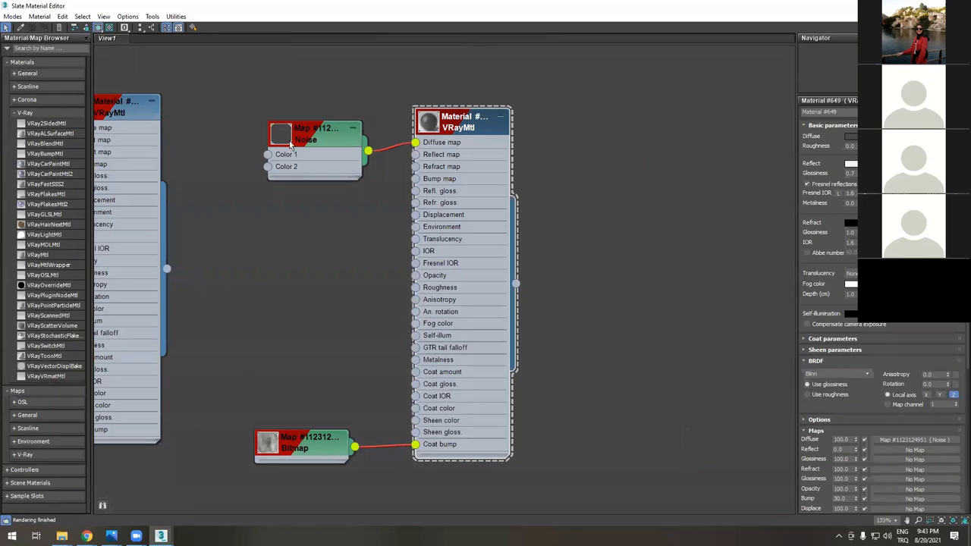
# - Inspect the Noise diffuse map and coat bump bitmap nodes, then close the material editor
pyautogui.doubleClick(294, 147)
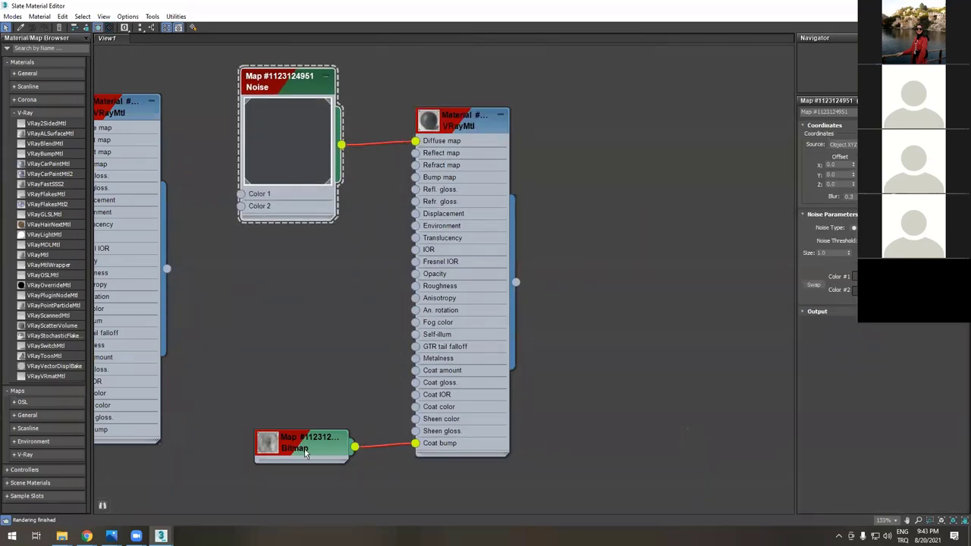
pyautogui.moveTo(306, 449)
pyautogui.mouseDown()
pyautogui.moveTo(319, 371)
pyautogui.moveTo(311, 449)
pyautogui.mouseUp()
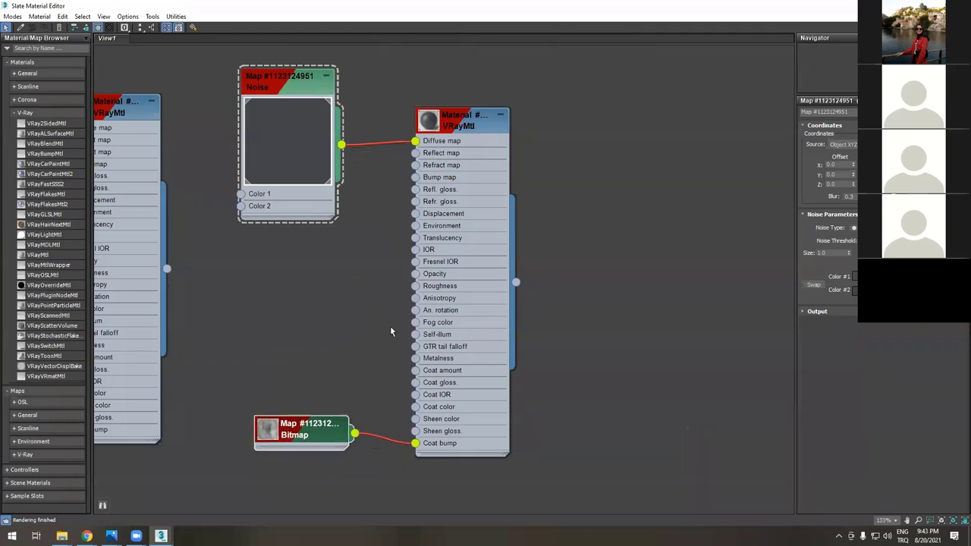
pyautogui.scroll(-3, 399, 307)
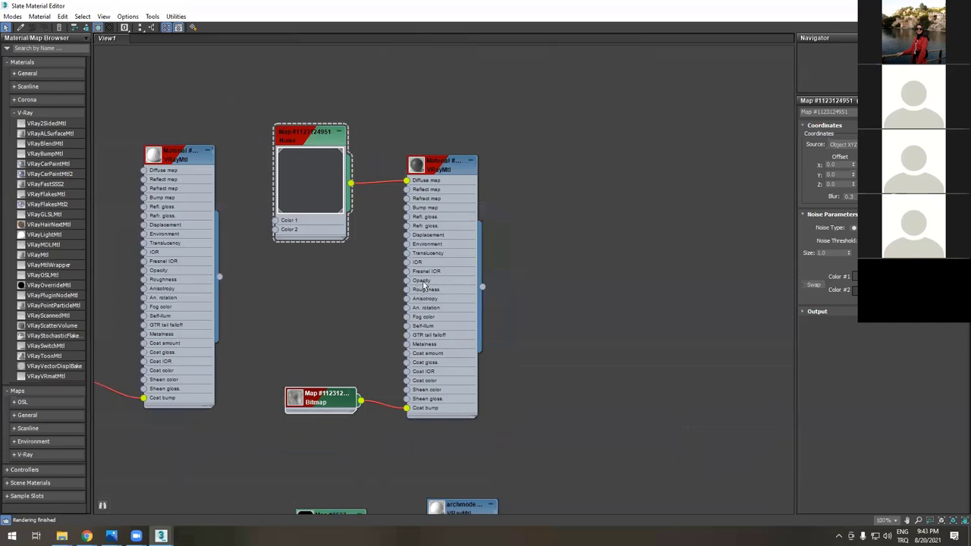
pyautogui.scroll(-2, 483, 321)
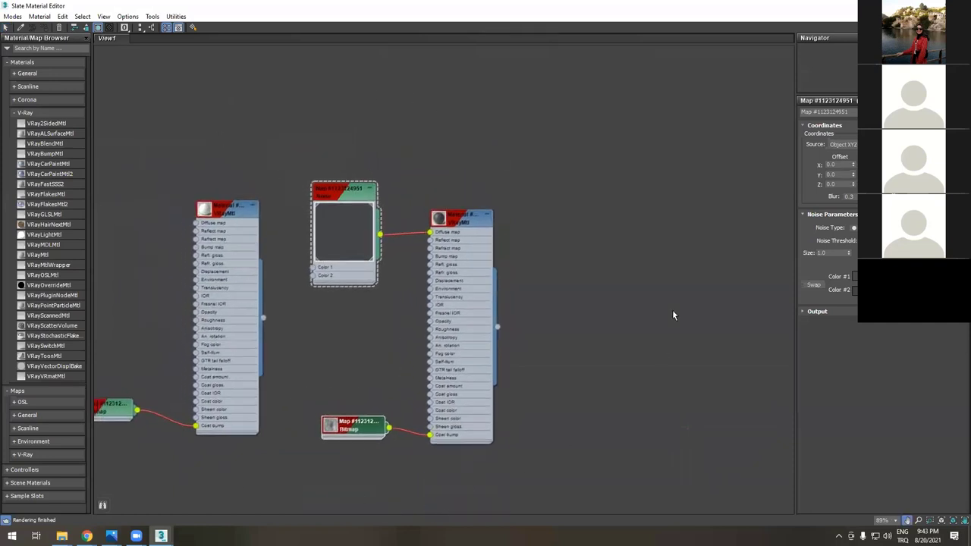
pyautogui.scroll(-3, 468, 108)
pyautogui.scroll(-15, 520, 289)
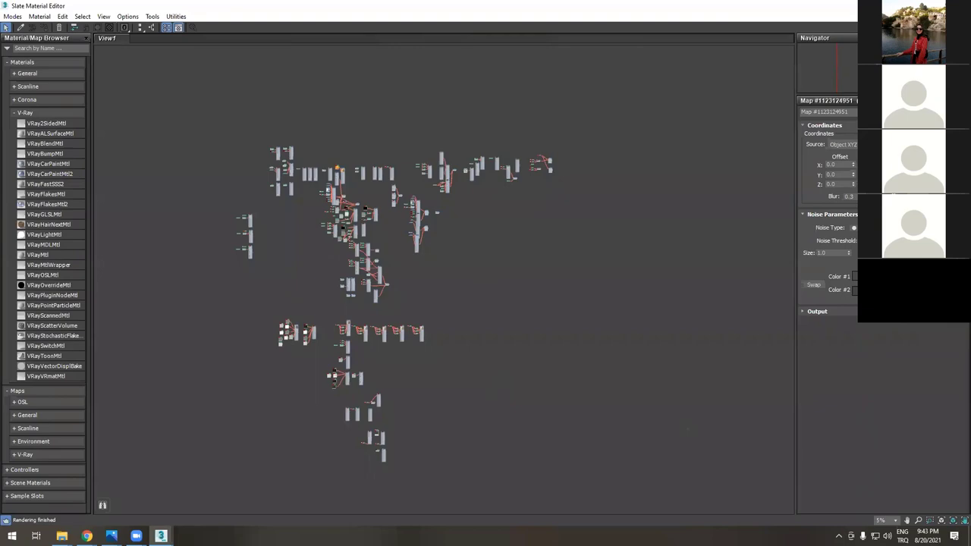
pyautogui.press('m')
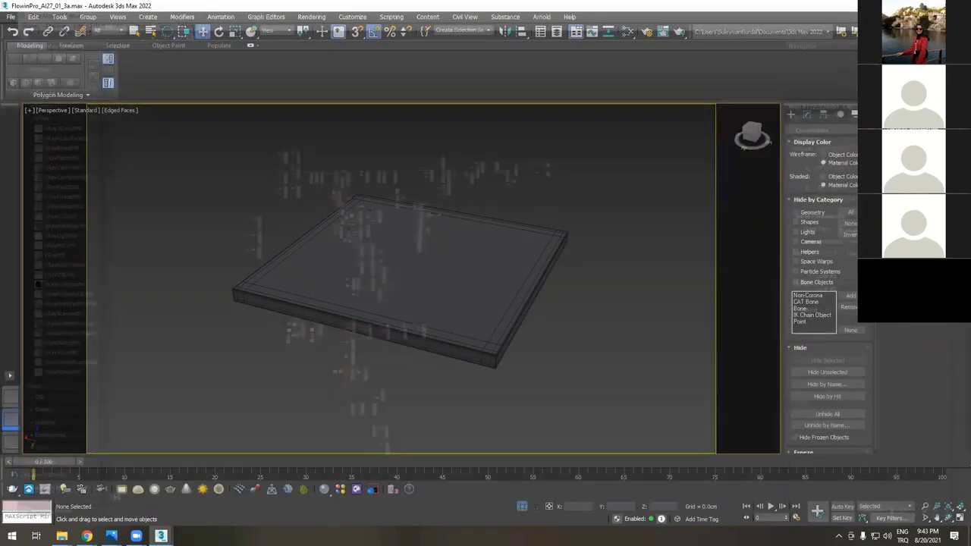
# - Select the plate, then bring the Behance gallery with the gold-and-diamond chain render forward
pyautogui.click(249, 271)
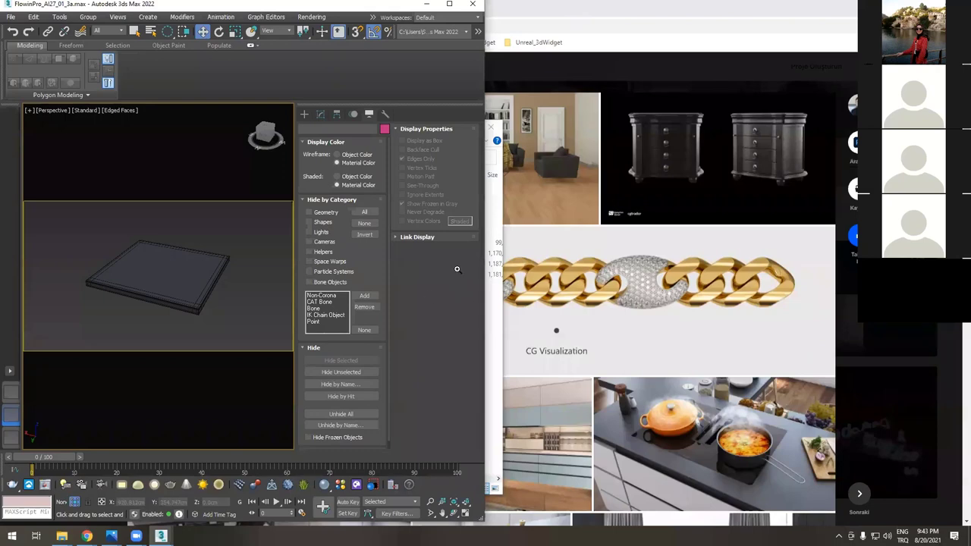
pyautogui.click(535, 262)
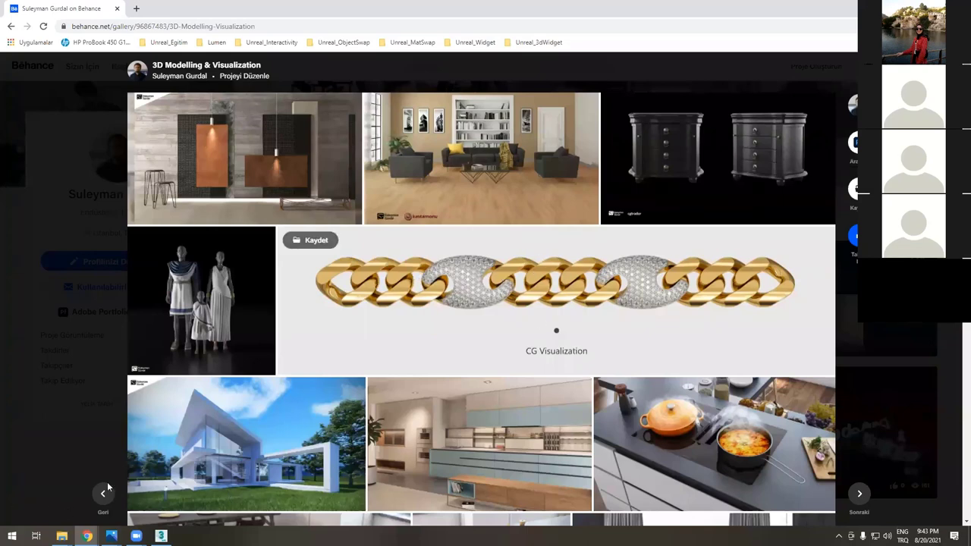
# - Navigate Explorer back to 01_Projeler\Mucevher and open Deneme_3c.max in 3ds Max
pyautogui.click(61, 535)
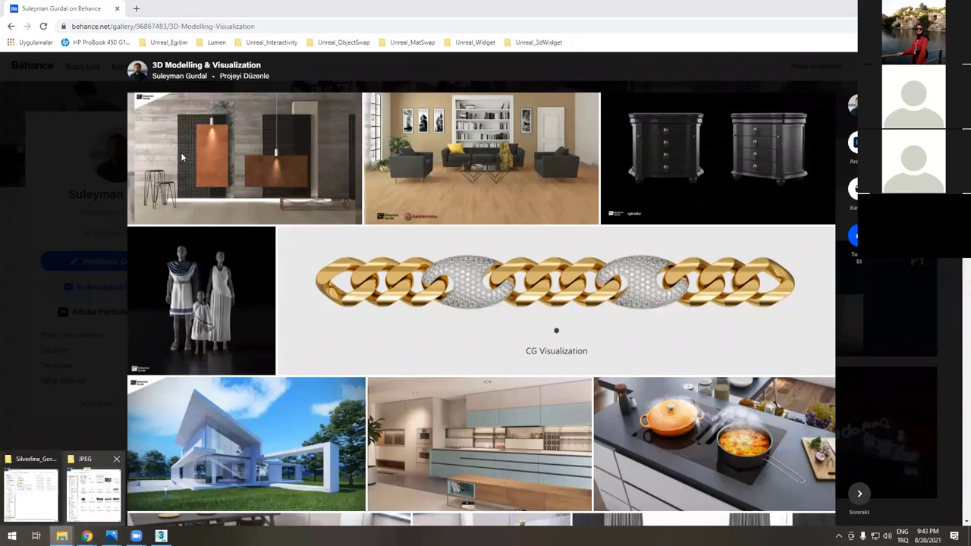
pyautogui.click(30, 495)
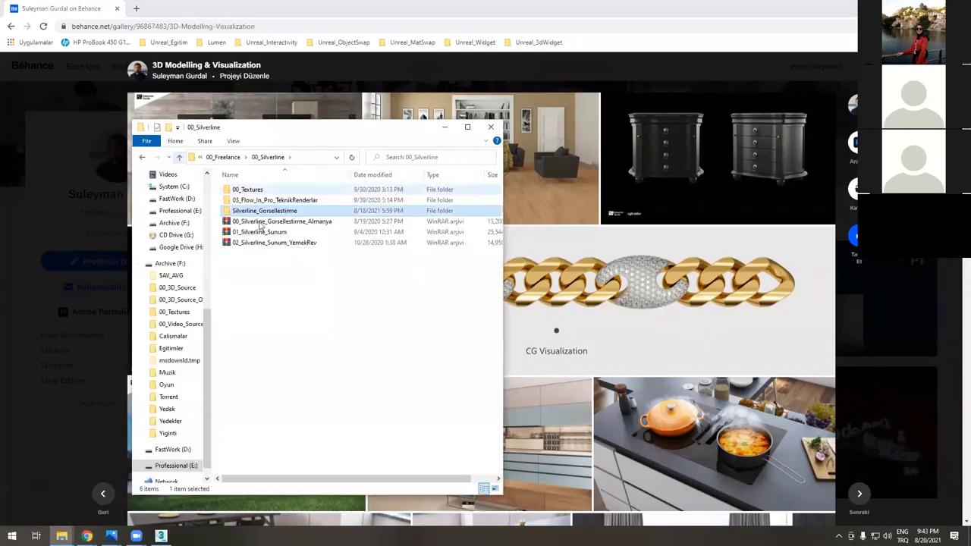
pyautogui.hotkey('alt', 'Up')
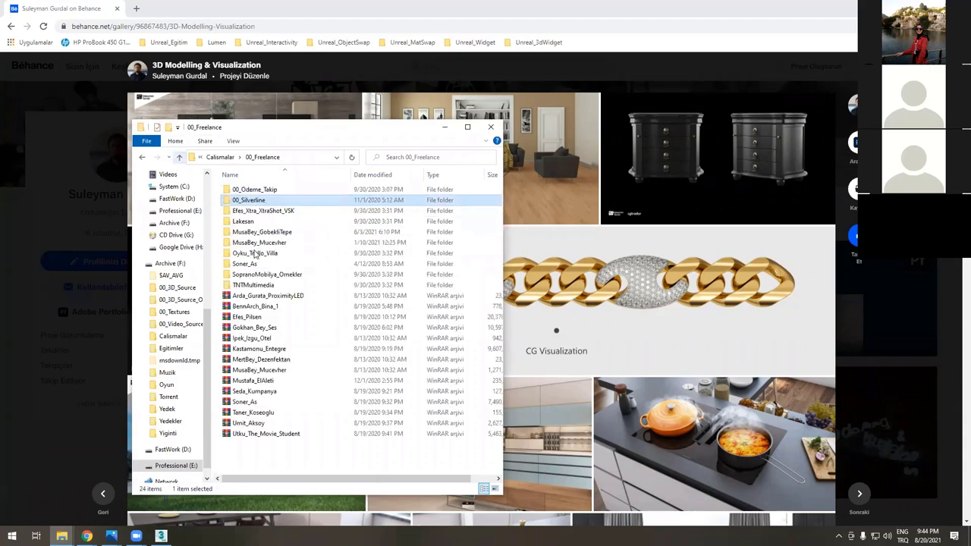
pyautogui.click(179, 157)
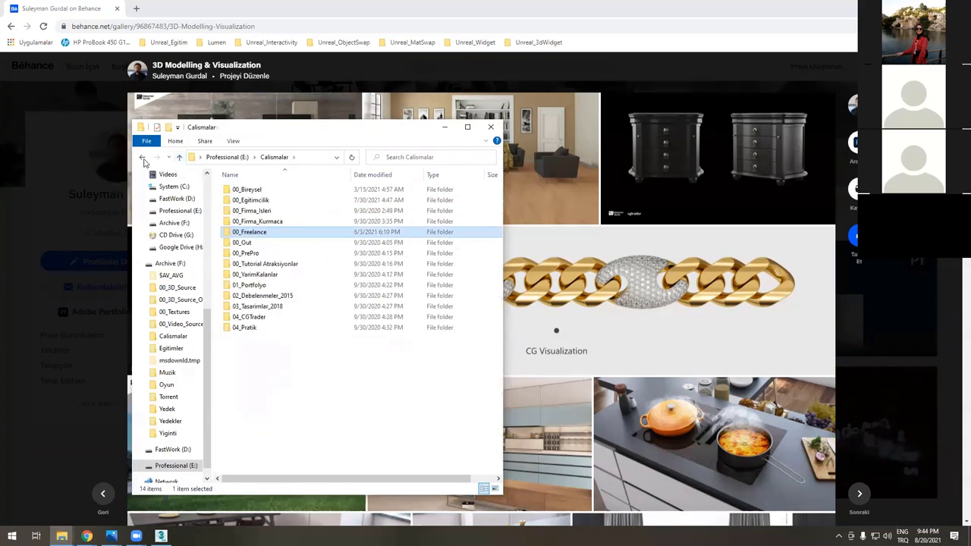
pyautogui.click(142, 157)
pyautogui.click(142, 157)
pyautogui.click(142, 157)
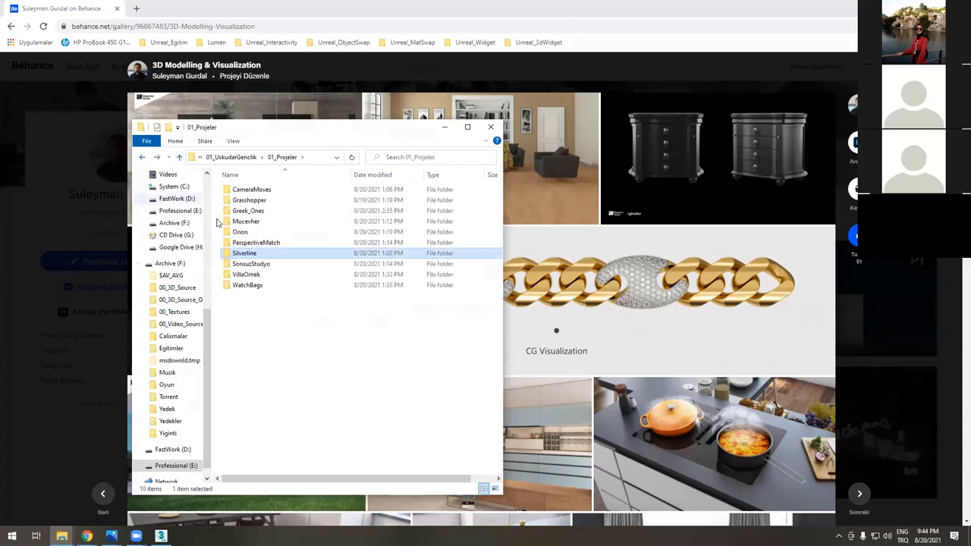
pyautogui.doubleClick(245, 220)
pyautogui.doubleClick(247, 210)
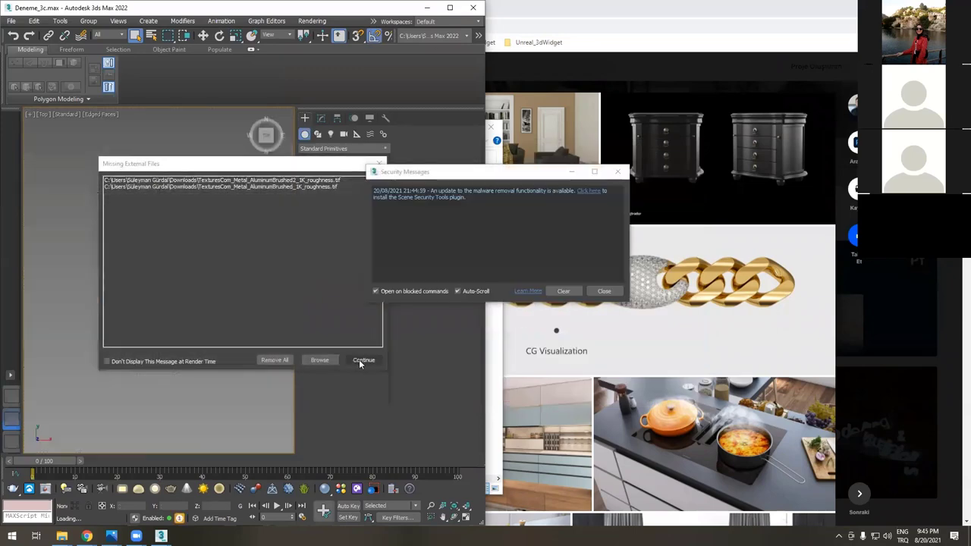
# - Dismiss the missing-files, student-version and security warnings, then maximize the 3ds Max window
pyautogui.click(362, 360)
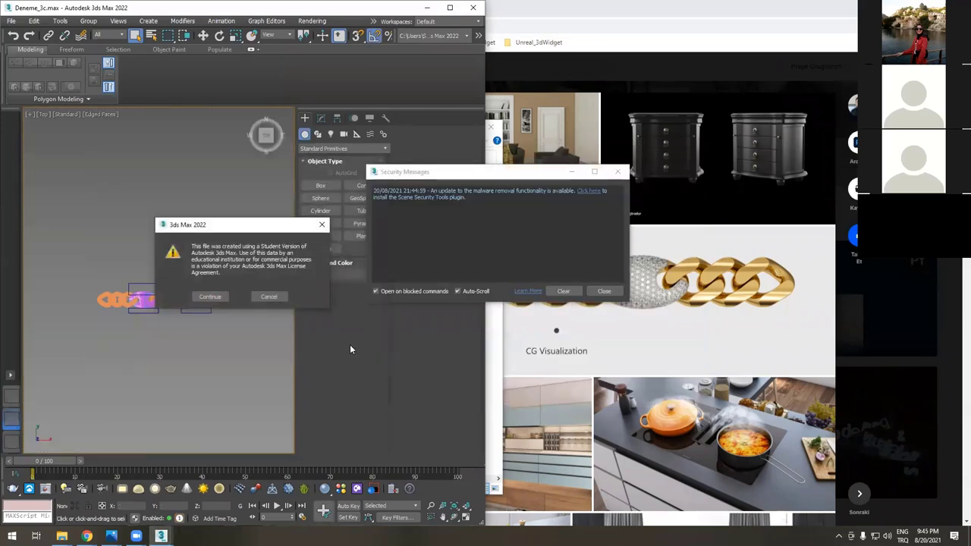
pyautogui.click(212, 297)
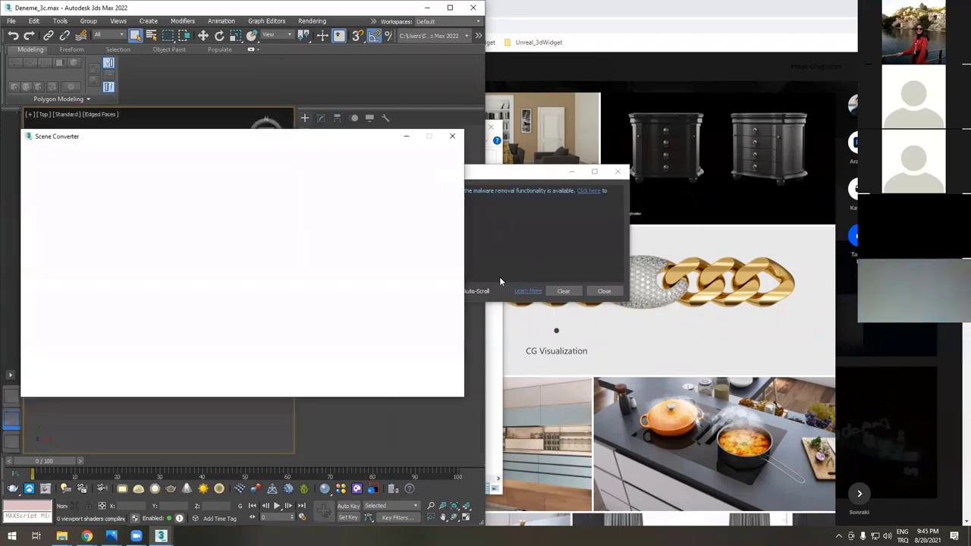
pyautogui.click(603, 290)
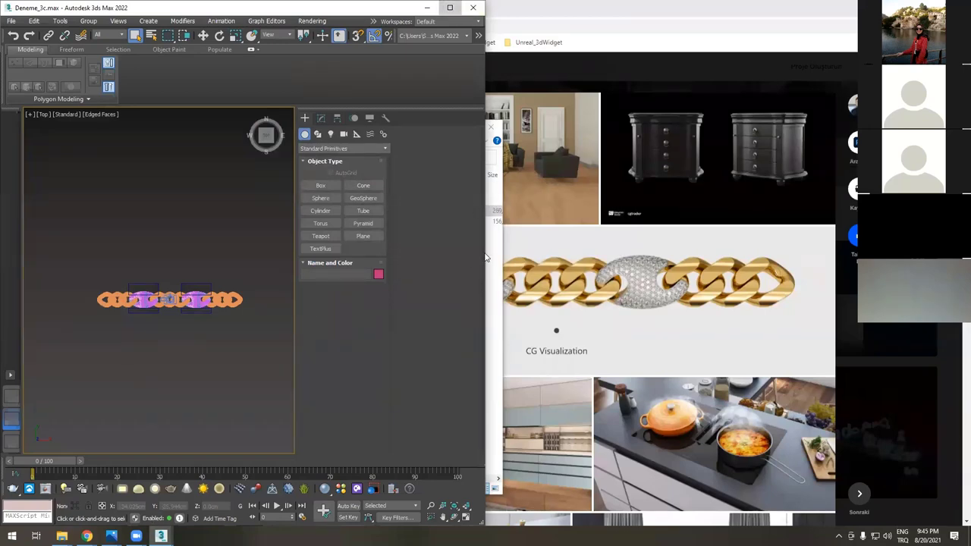
pyautogui.press('super+Up')
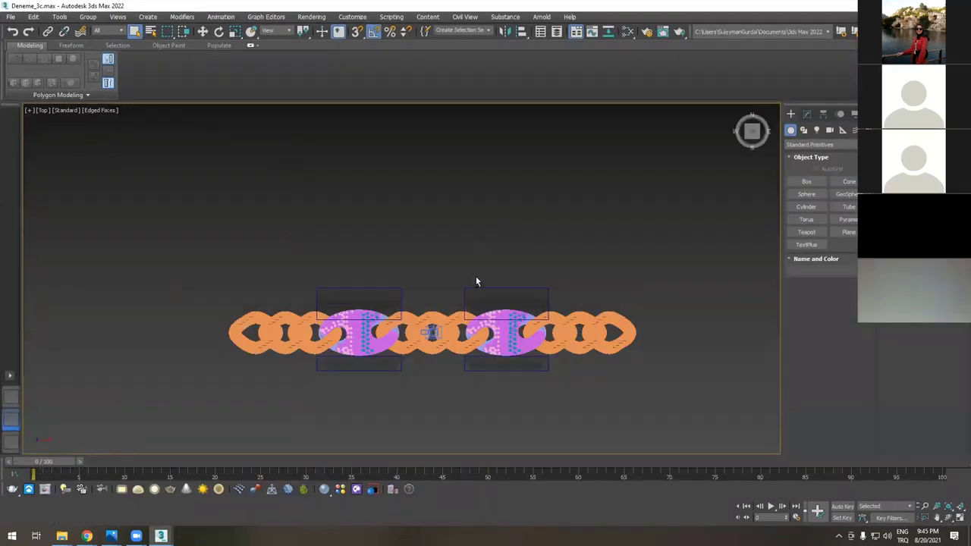
# - Switch to a Perspective view of the chain and turn off Edged Faces with F4
pyautogui.press('p')
pyautogui.keyDown('alt'); pyautogui.moveTo(525, 372); pyautogui.dragTo(427, 306, button='middle'); pyautogui.keyUp('alt')
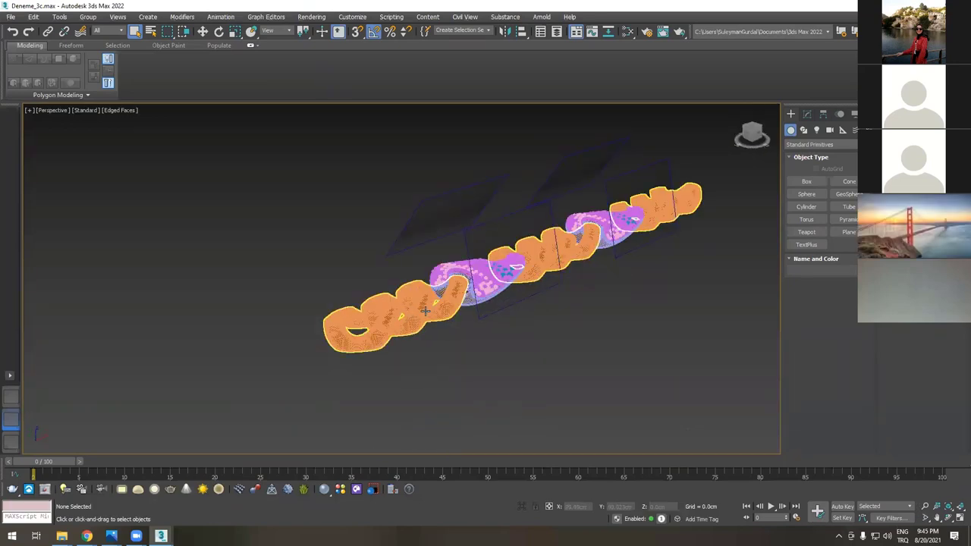
pyautogui.scroll(2, 425, 310)
pyautogui.press('F4')
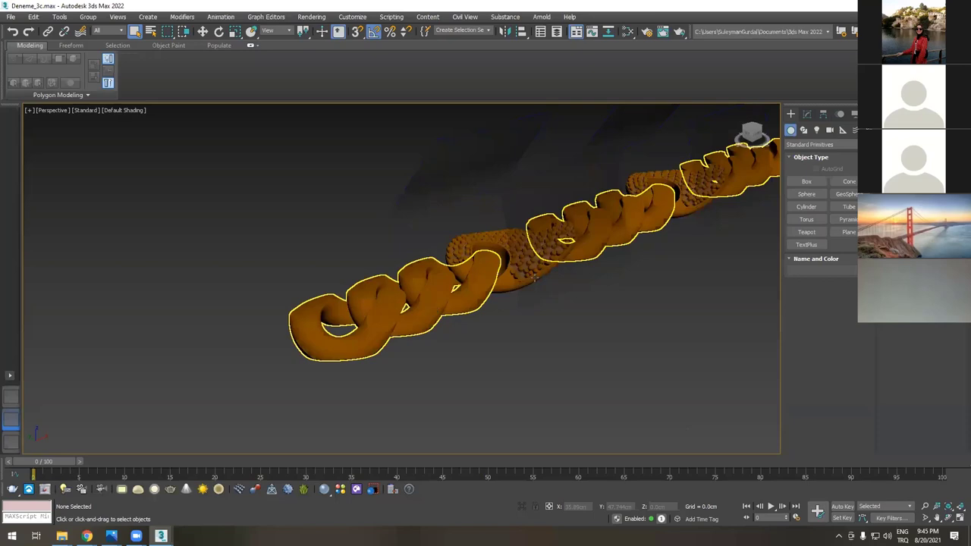
pyautogui.scroll(-6, 561, 304)
# - Select and frame the chain with Z, then orbit to a shallow diagonal view
pyautogui.keyDown('alt'); pyautogui.moveTo(553, 317); pyautogui.dragTo(501, 390, button='middle'); pyautogui.keyUp('alt')
pyautogui.click(491, 381)
pyautogui.press('z')
pyautogui.keyDown('alt'); pyautogui.moveTo(508, 312); pyautogui.dragTo(535, 361, button='middle'); pyautogui.keyUp('alt')
pyautogui.scroll(3, 519, 333)
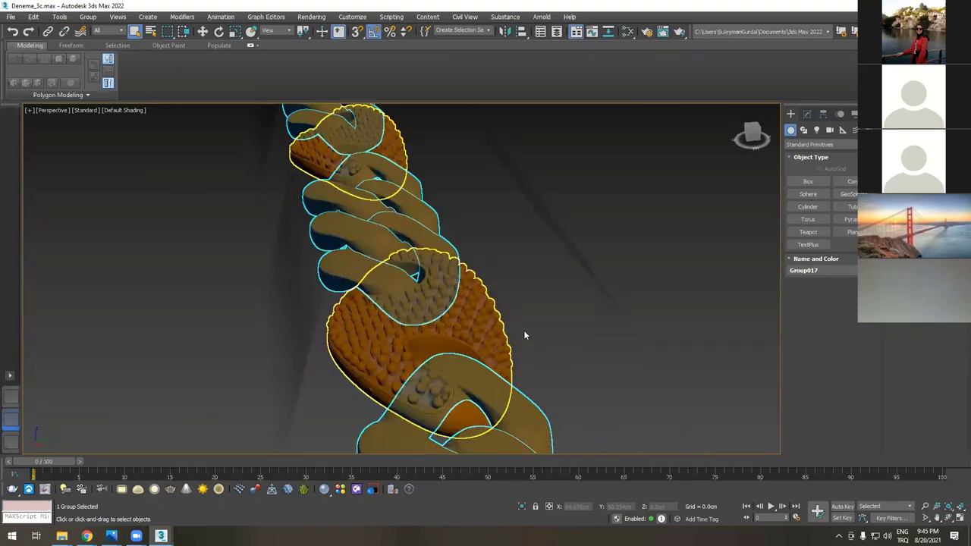
pyautogui.scroll(-4, 524, 334)
pyautogui.click(504, 311)
pyautogui.keyDown('alt'); pyautogui.moveTo(505, 312); pyautogui.dragTo(487, 354, button='middle'); pyautogui.keyUp('alt')
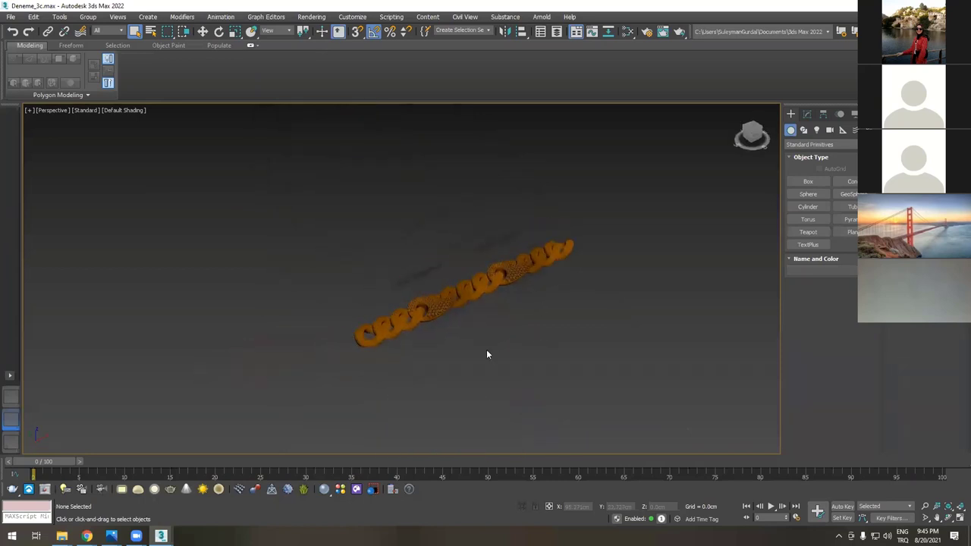
# - Open Chain_V65_B_BosArka.png from the Mucevher Renders folder in Photos
pyautogui.moveTo(111, 535)
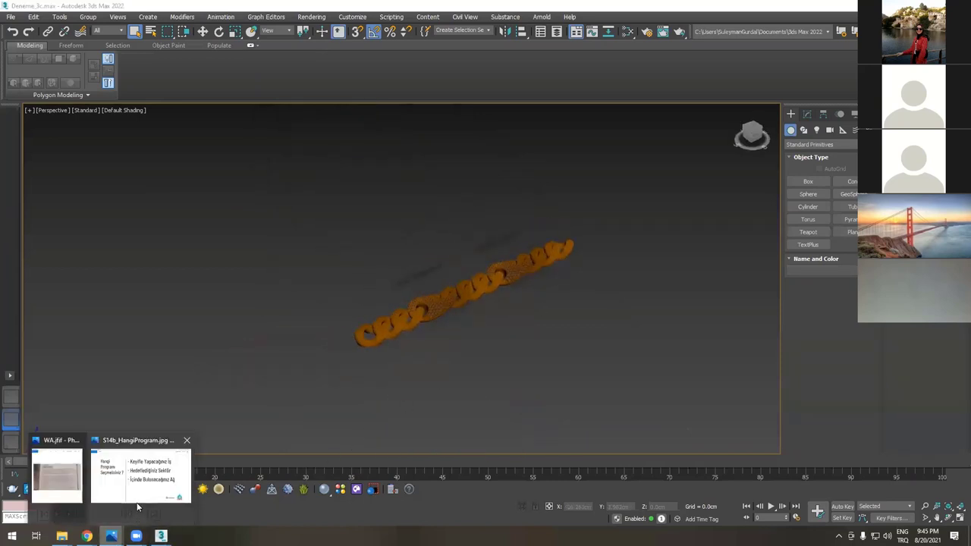
pyautogui.moveTo(62, 536)
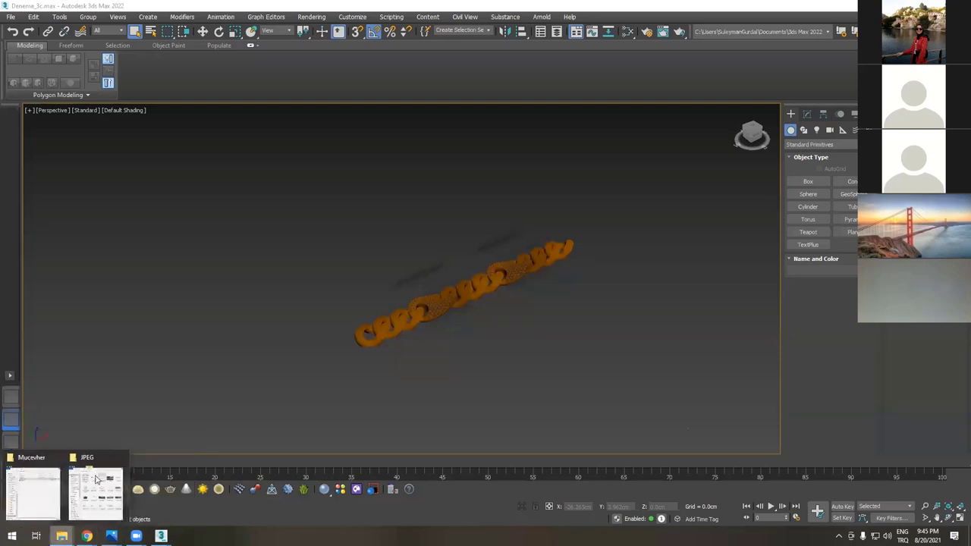
pyautogui.click(47, 505)
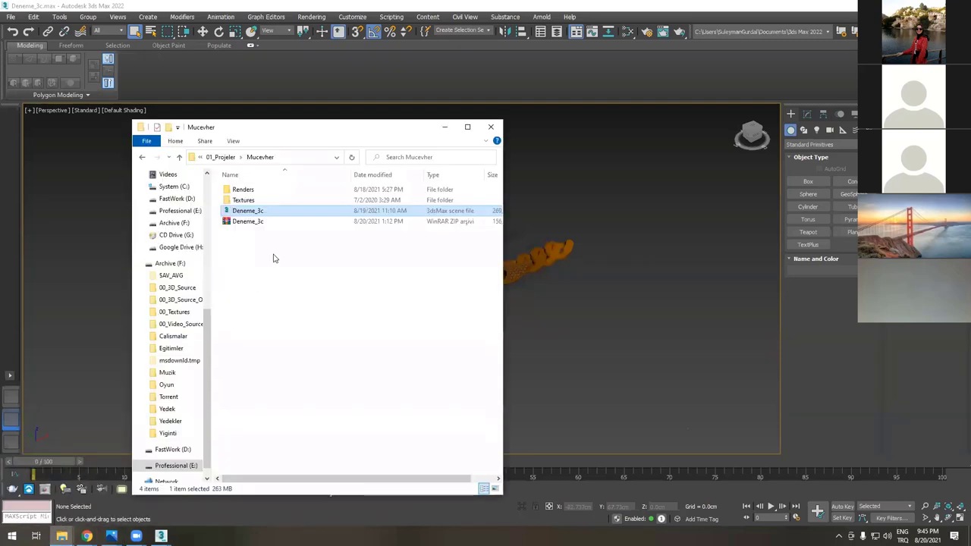
pyautogui.doubleClick(241, 190)
pyautogui.click(467, 126)
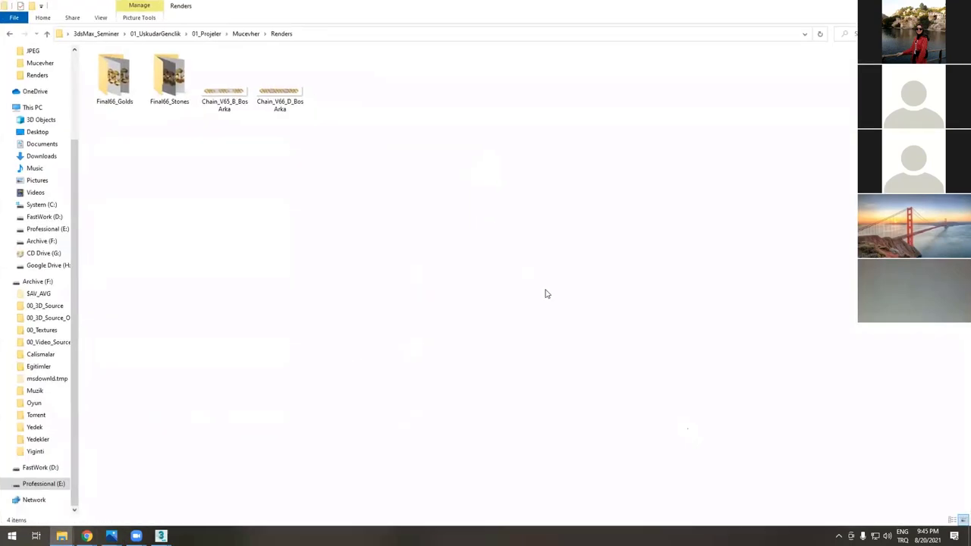
pyautogui.doubleClick(223, 95)
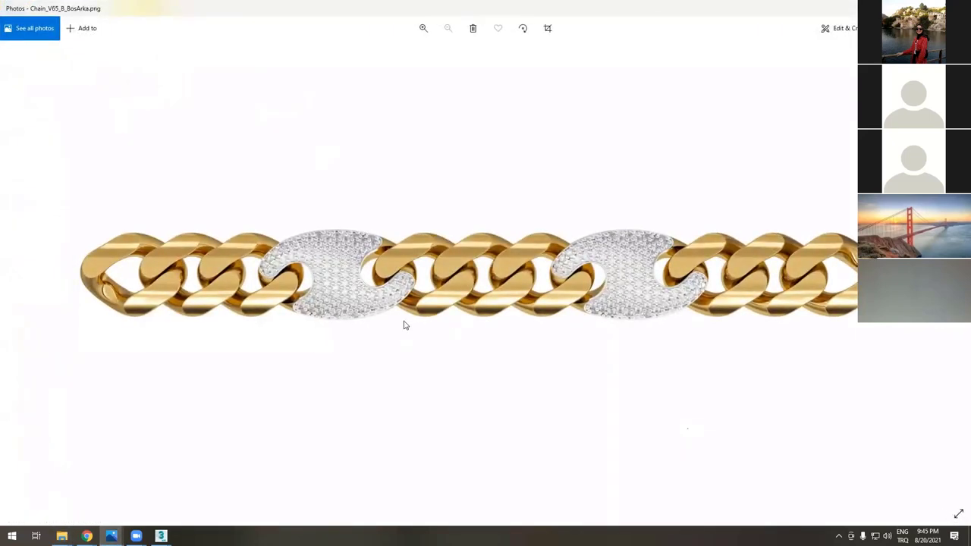
# - View Chain_V66_D_BosArka, then open 66L.RGB_color.0000 from Final66_Stones using extra large thumbnails
pyautogui.press('Right')
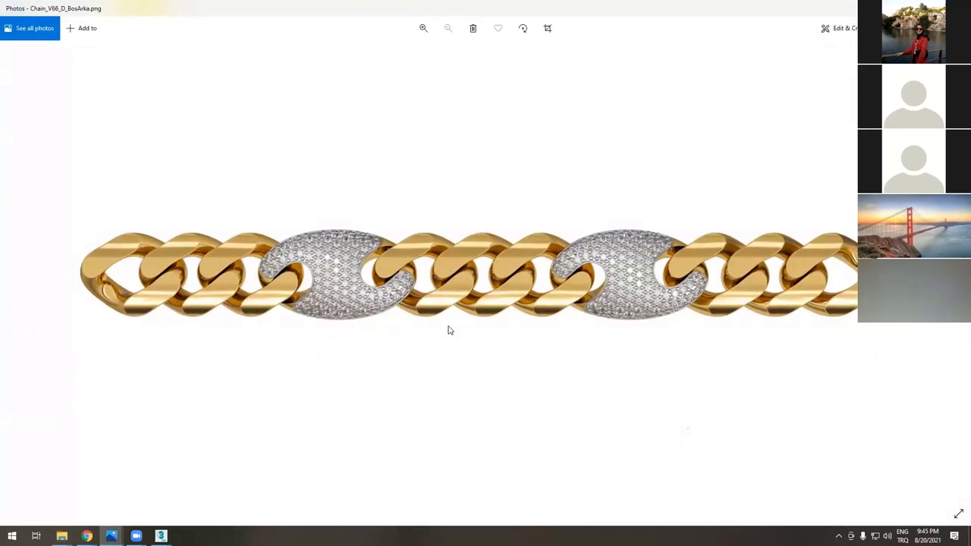
pyautogui.hotkey('alt', 'F4')
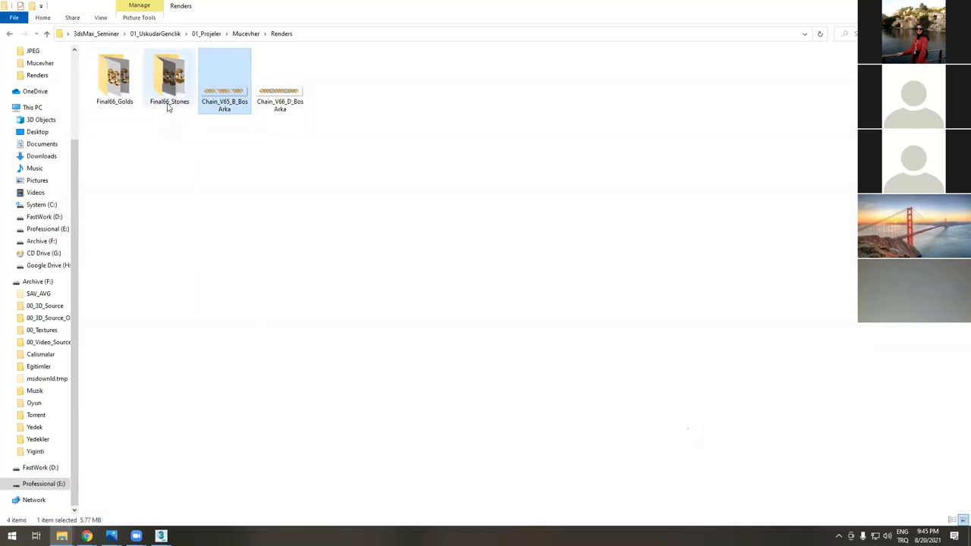
pyautogui.doubleClick(170, 79)
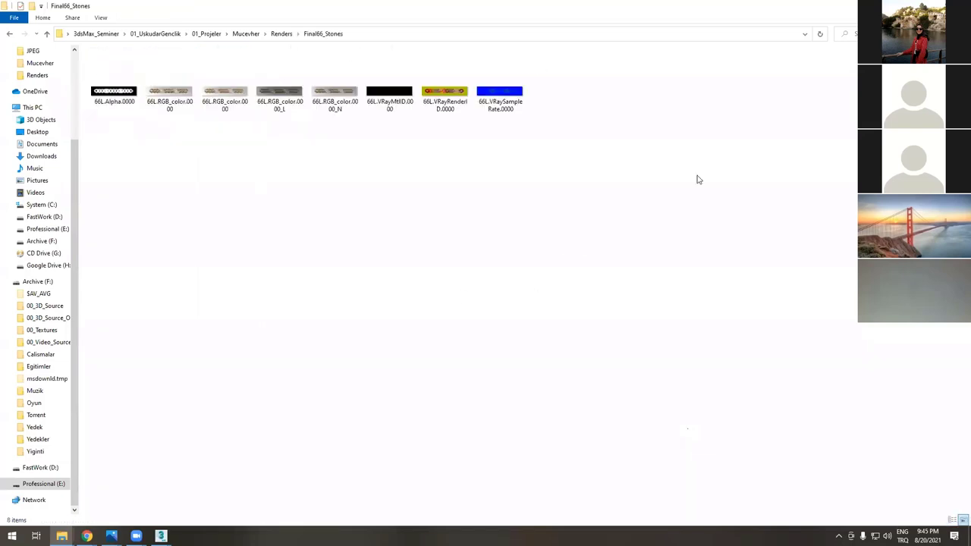
pyautogui.rightClick(280, 182)
pyautogui.moveTo(325, 191)
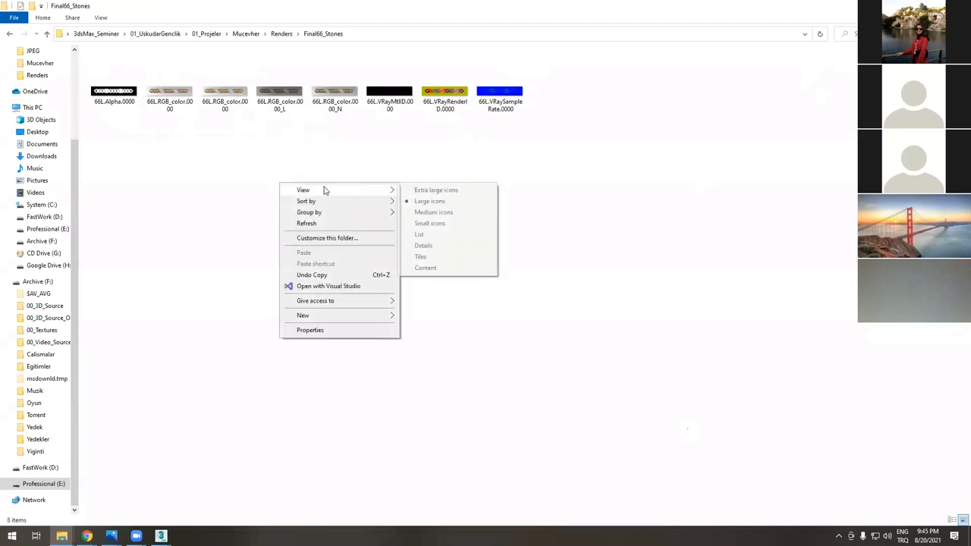
pyautogui.click(417, 191)
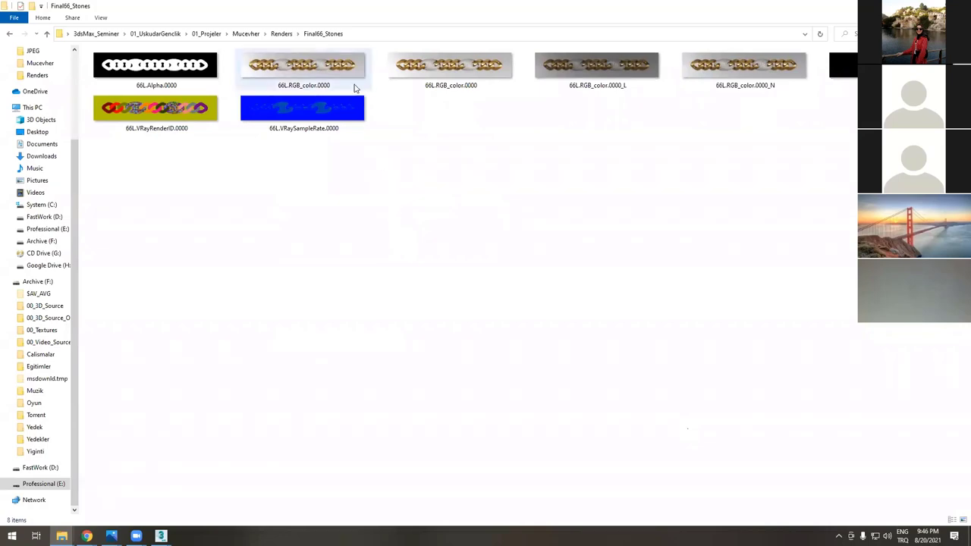
pyautogui.doubleClick(327, 76)
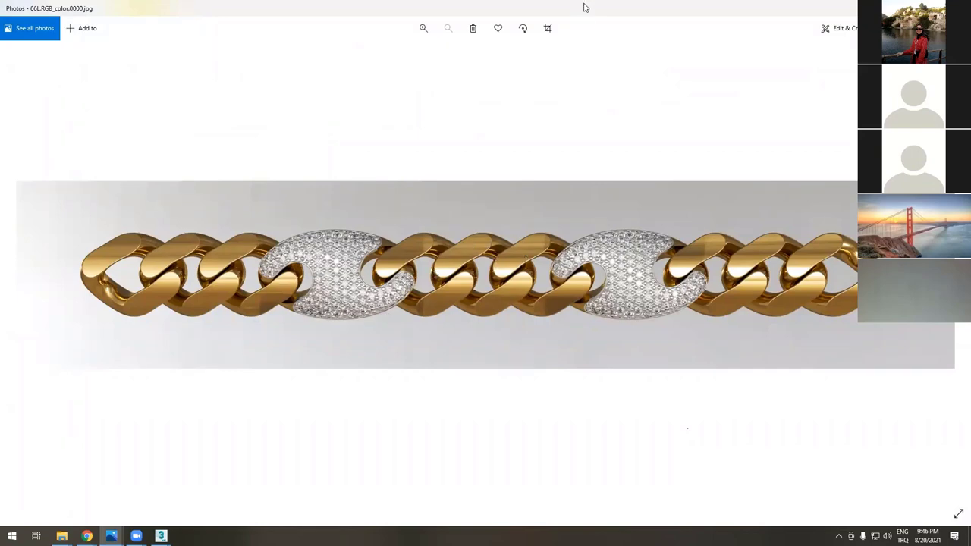
# - Open the gold 66L.RGB_color.0000 render from Final66_Golds in a smaller photo window
pyautogui.doubleClick(584, 7)
pyautogui.click(47, 33)
pyautogui.click(104, 82)
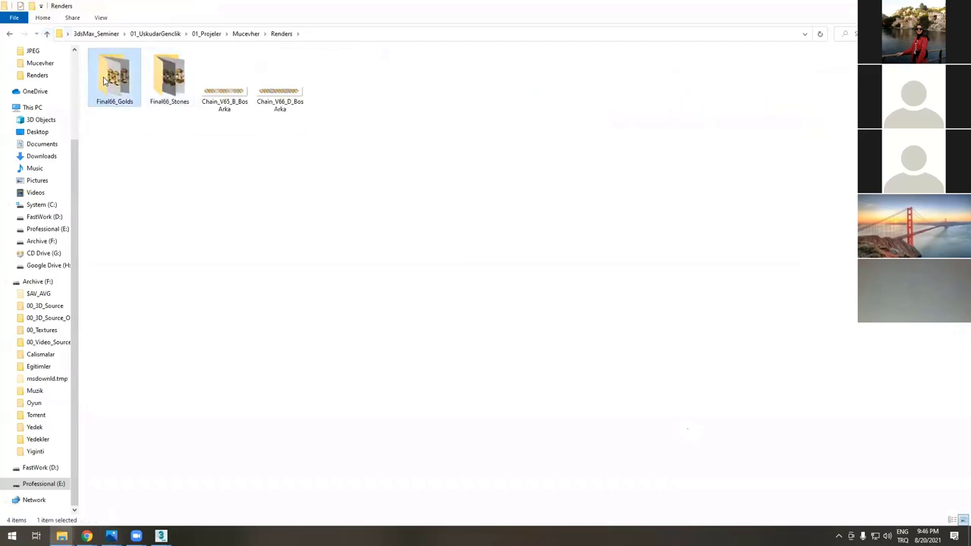
pyautogui.doubleClick(104, 81)
pyautogui.doubleClick(172, 92)
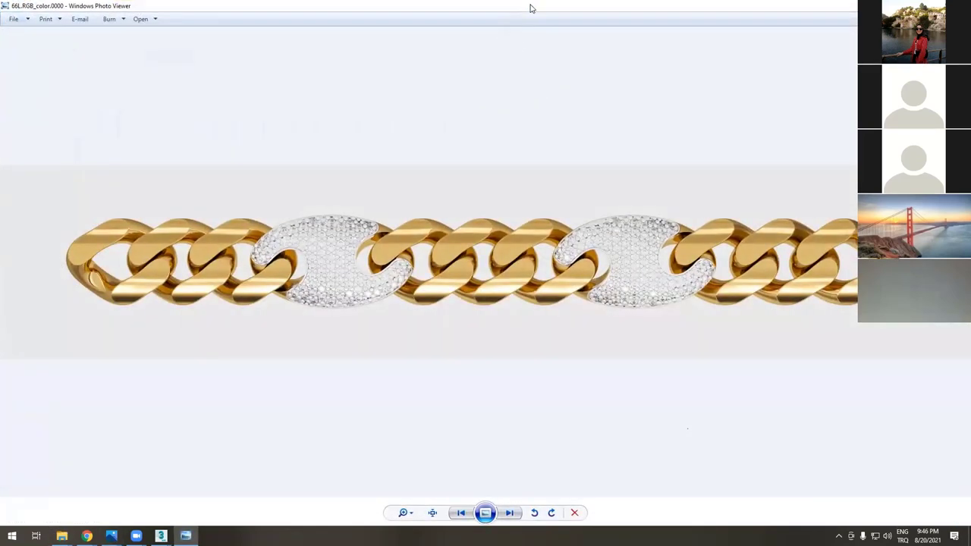
pyautogui.press('super+Down')
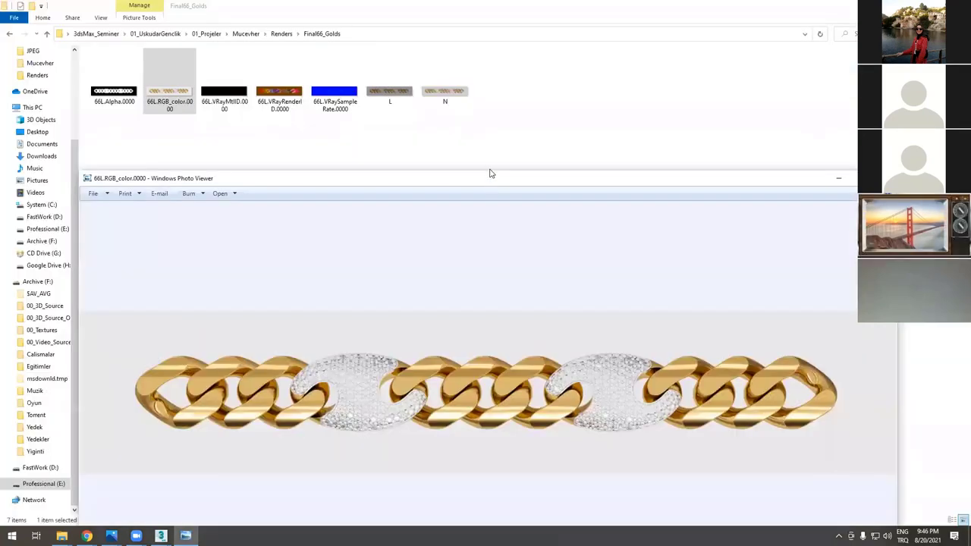
pyautogui.moveTo(489, 172); pyautogui.dragTo(494, 291)
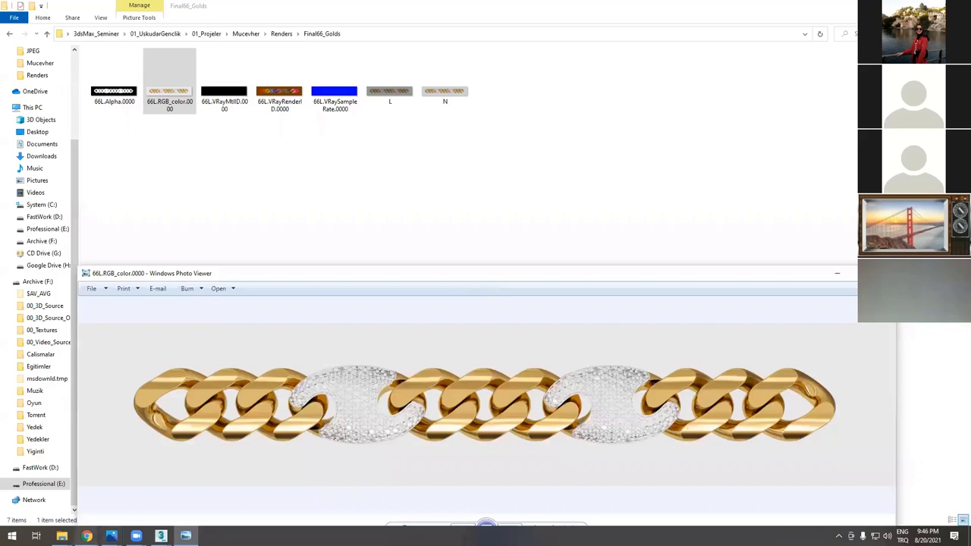
# - Enlarge and reposition the 66L.RGB_color.0000 photo window to uncover the folder thumbnails
pyautogui.moveTo(62, 536)
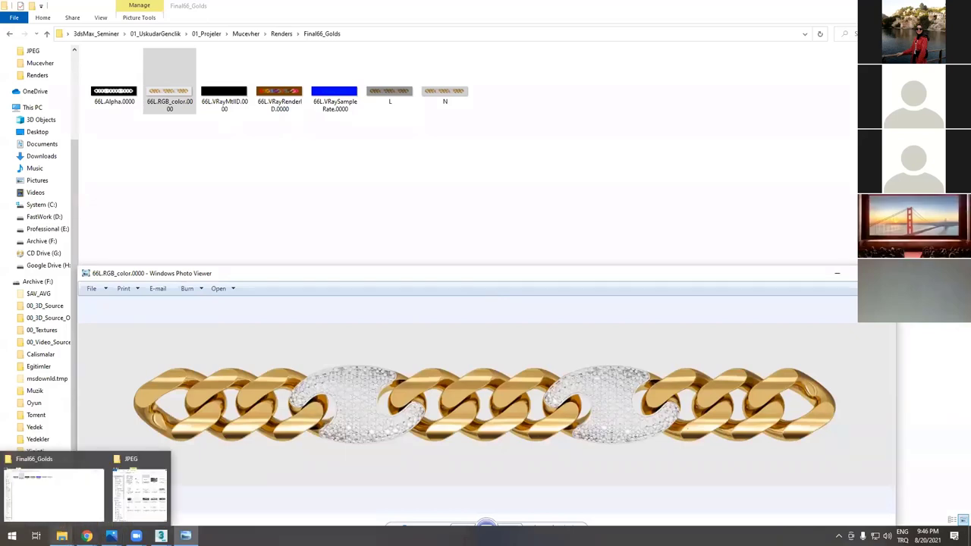
pyautogui.moveTo(161, 536)
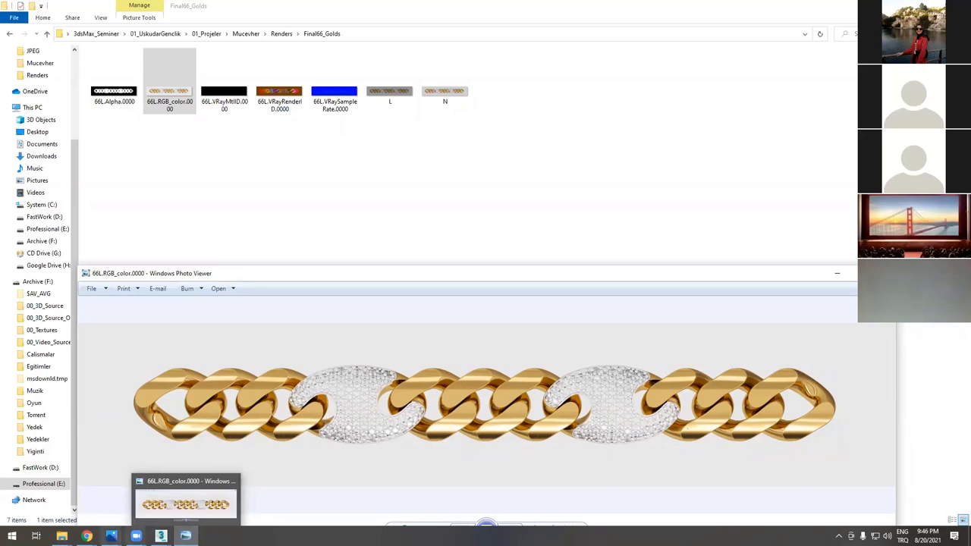
pyautogui.moveTo(111, 535)
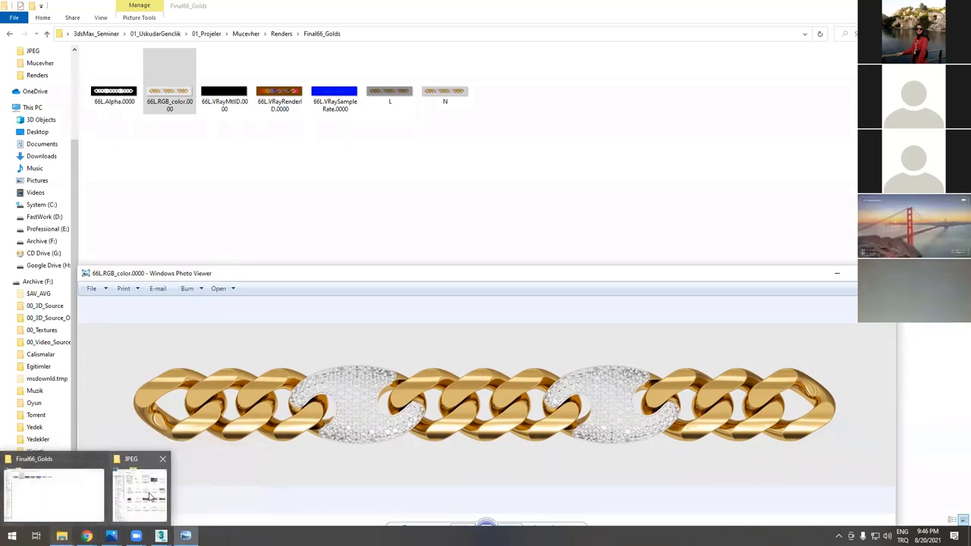
pyautogui.click(89, 495)
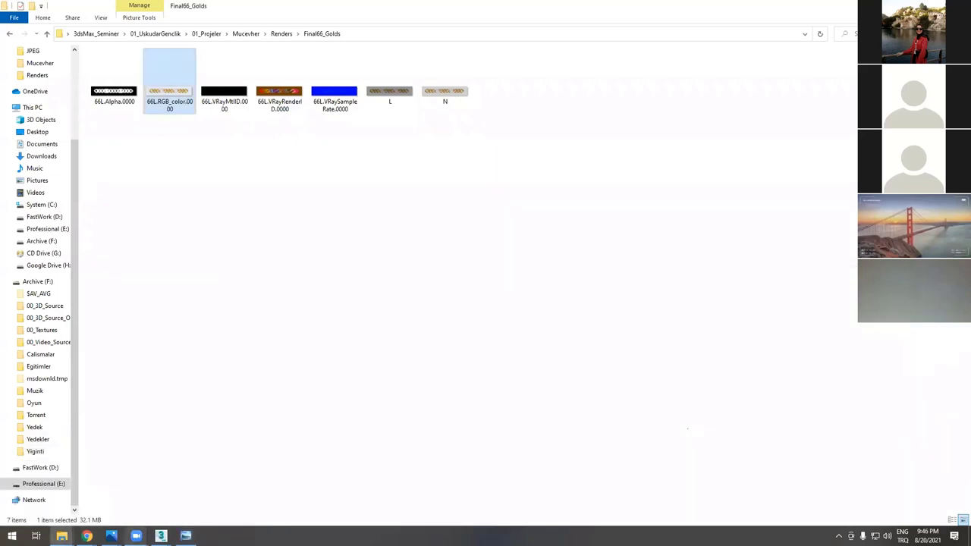
pyautogui.click(111, 536)
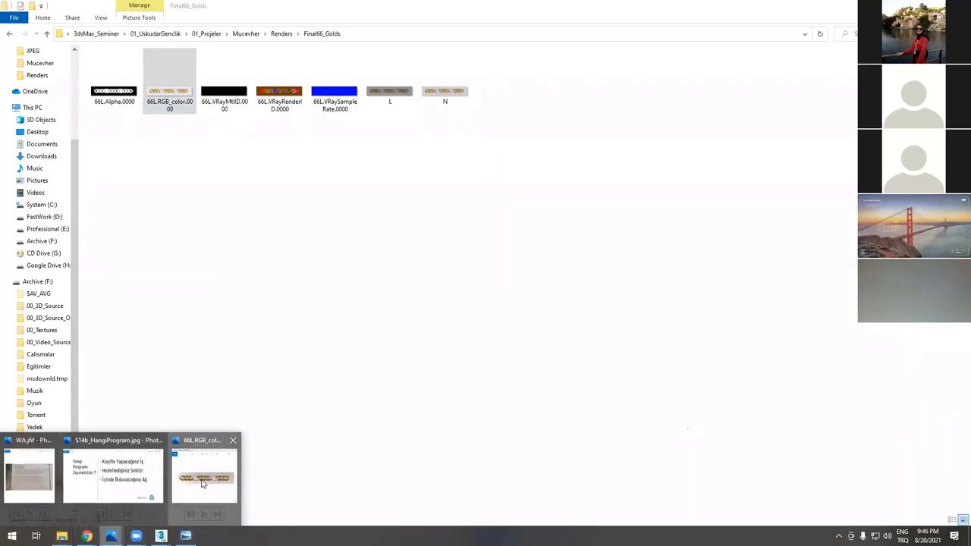
pyautogui.click(203, 478)
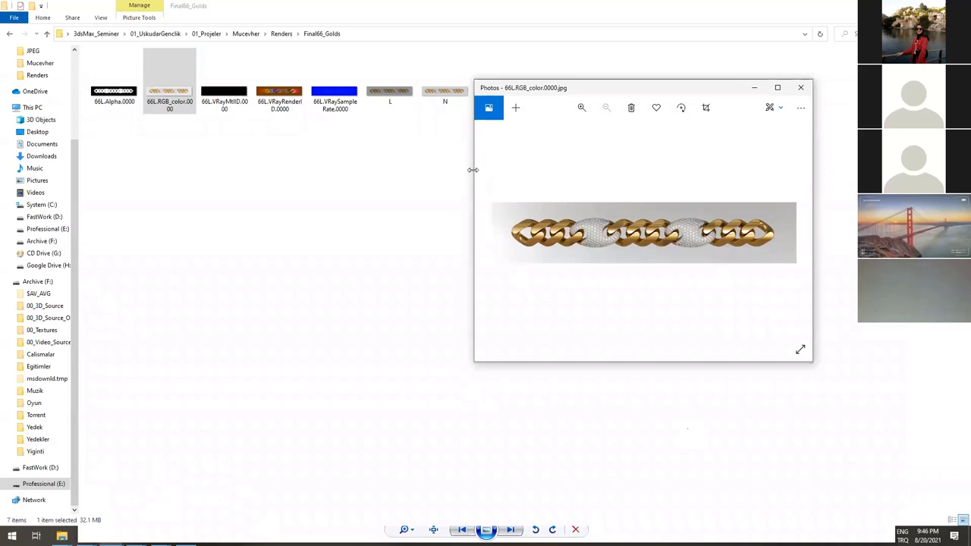
pyautogui.moveTo(472, 170); pyautogui.dragTo(87, 169)
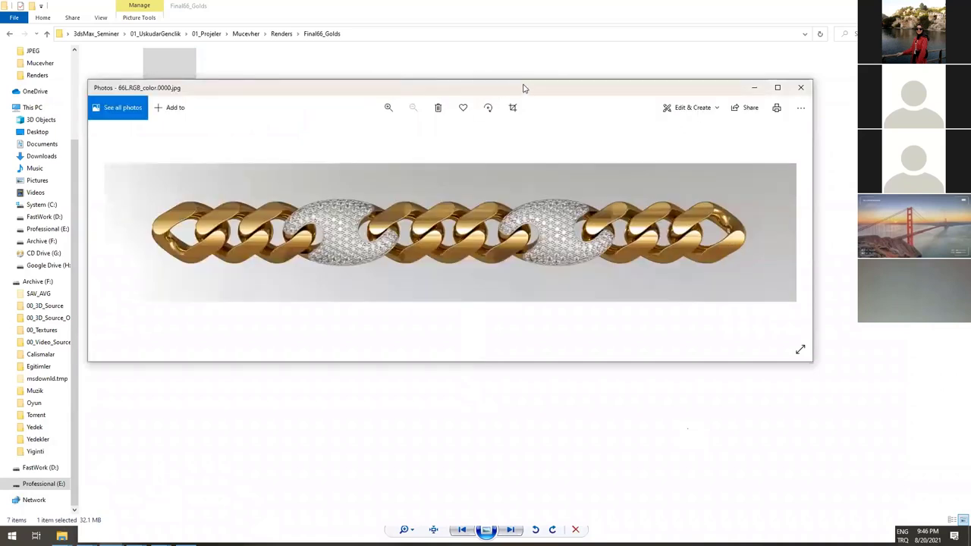
pyautogui.moveTo(522, 88); pyautogui.dragTo(531, 44)
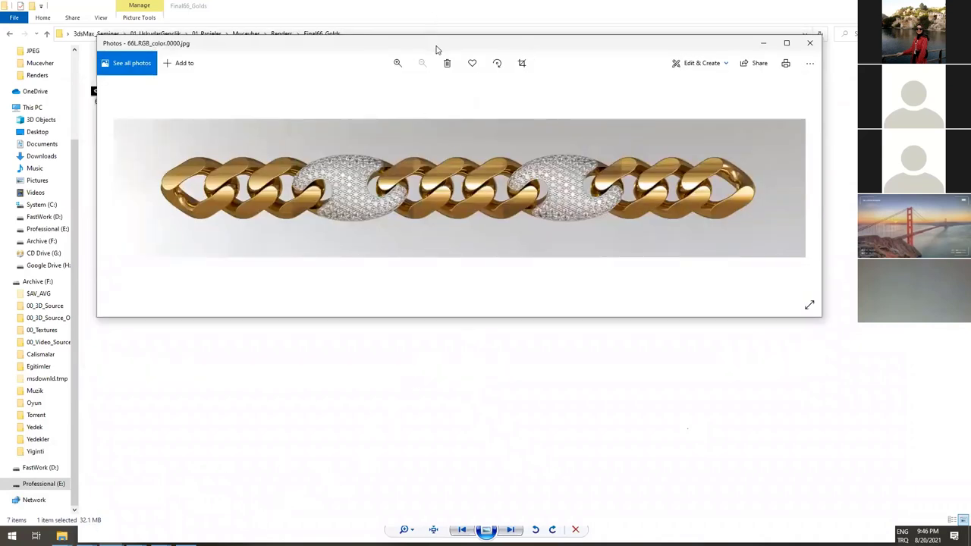
pyautogui.moveTo(436, 48); pyautogui.dragTo(806, 42)
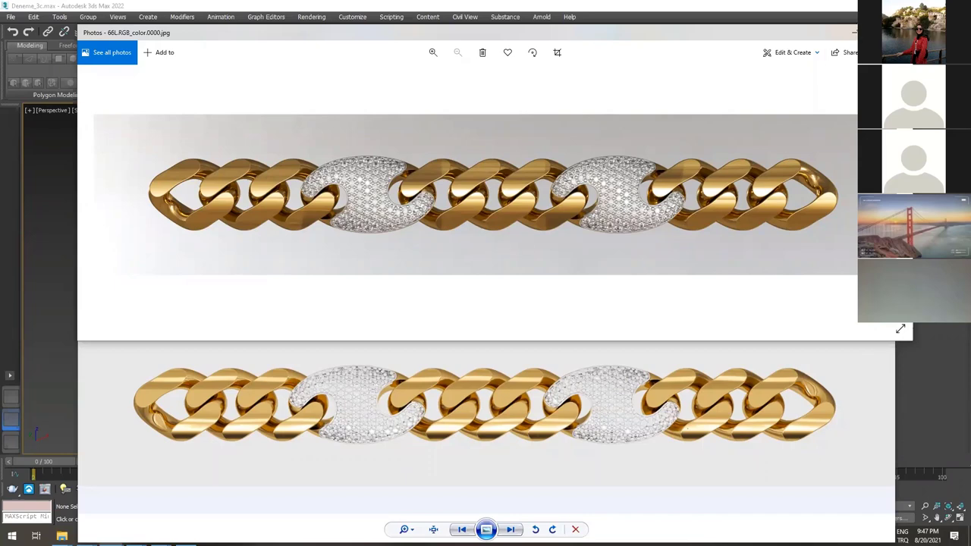
# - Close both photo viewers, then select and move the tasaGolge shadow plane over the chain
pyautogui.hotkey('alt', 'F4')
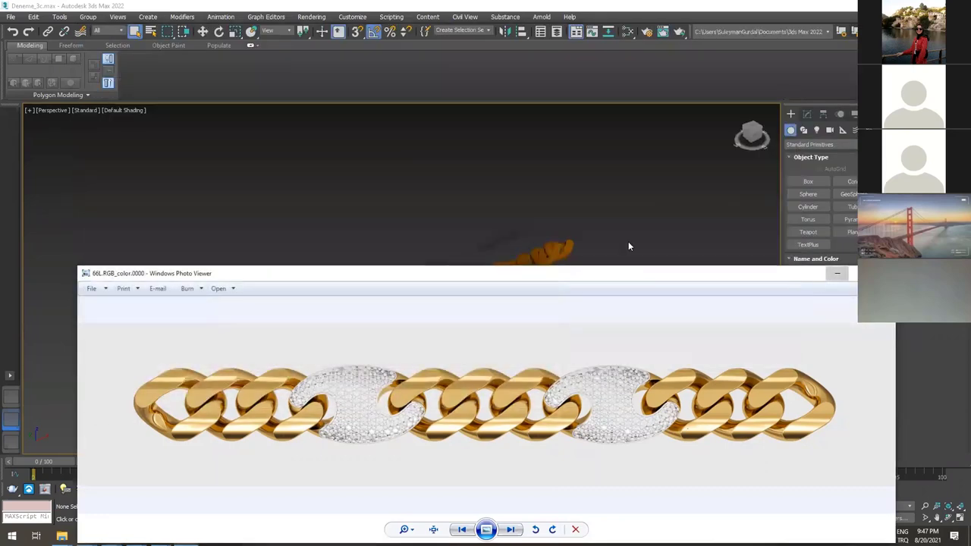
pyautogui.click(838, 277)
pyautogui.scroll(3, 520, 296)
pyautogui.click(520, 296)
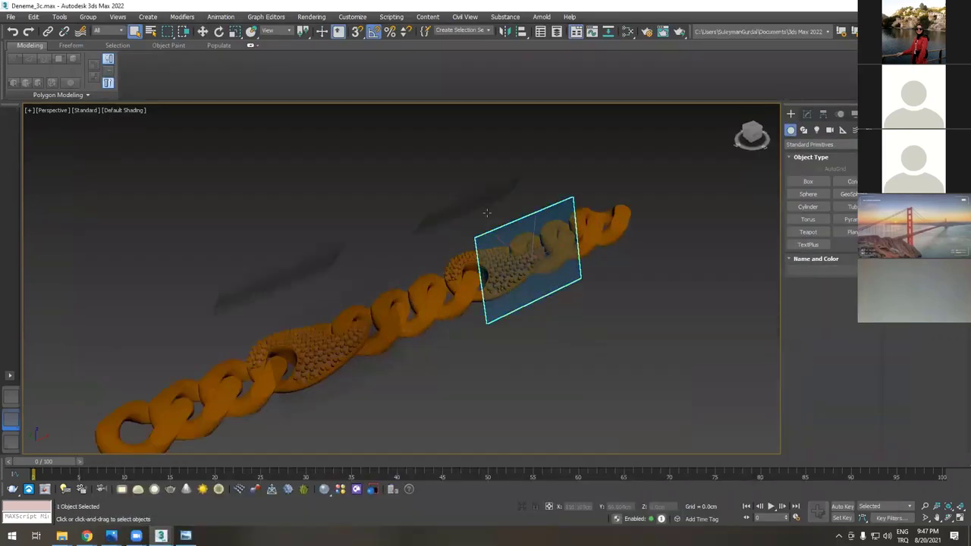
pyautogui.moveTo(520, 296); pyautogui.dragTo(305, 282)
pyautogui.click(358, 352)
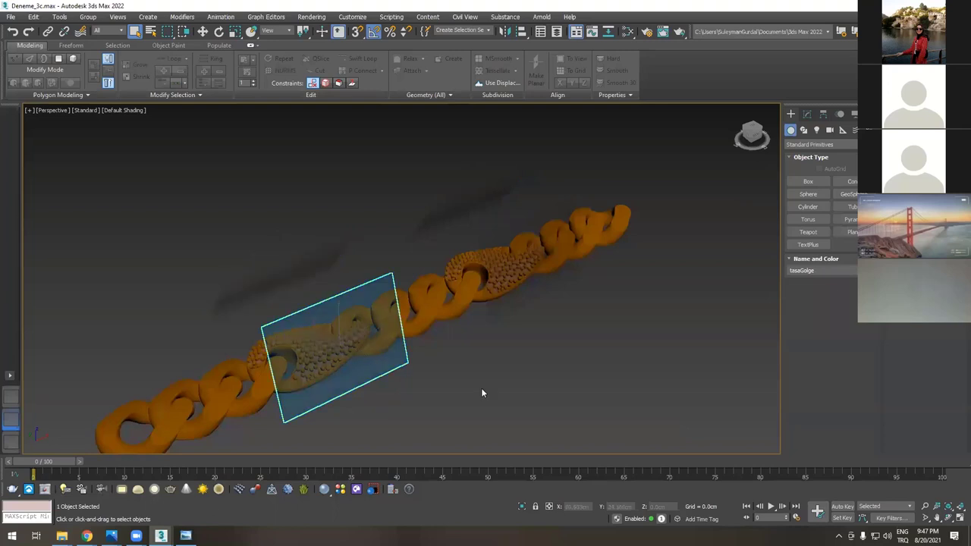
pyautogui.keyDown('alt'); pyautogui.moveTo(483, 406); pyautogui.dragTo(721, 181, button='middle'); pyautogui.keyUp('alt')
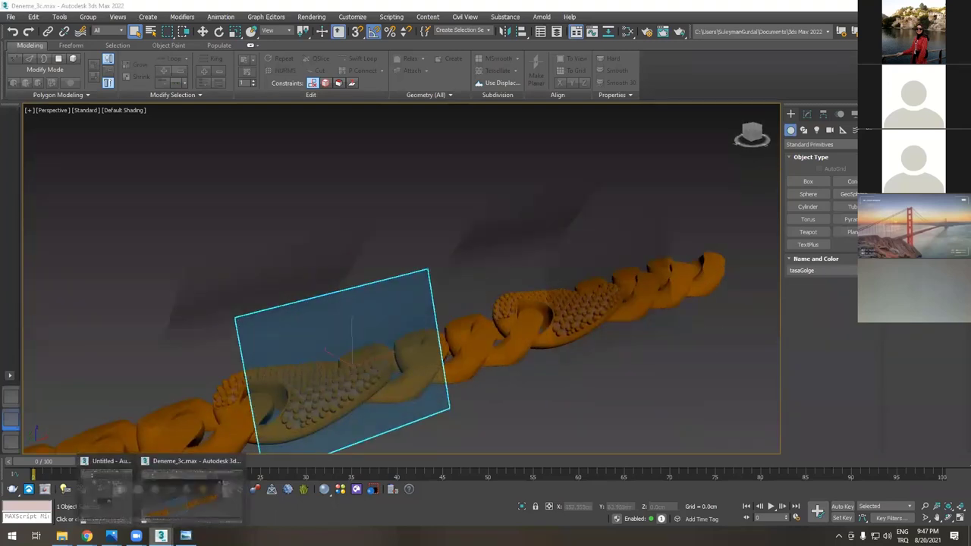
# - Reopen and close the chain photo viewer, then switch windows from the taskbar
pyautogui.click(117, 491)
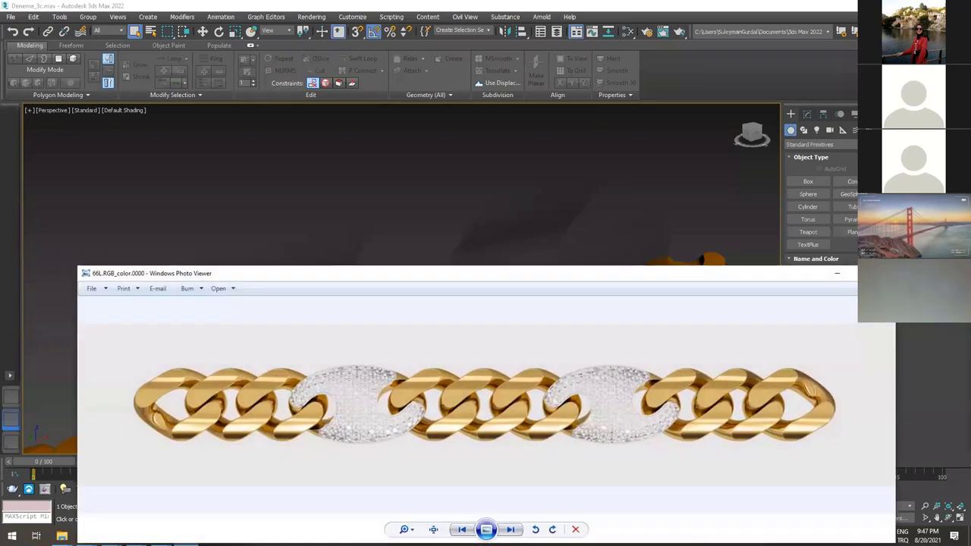
pyautogui.click(875, 273)
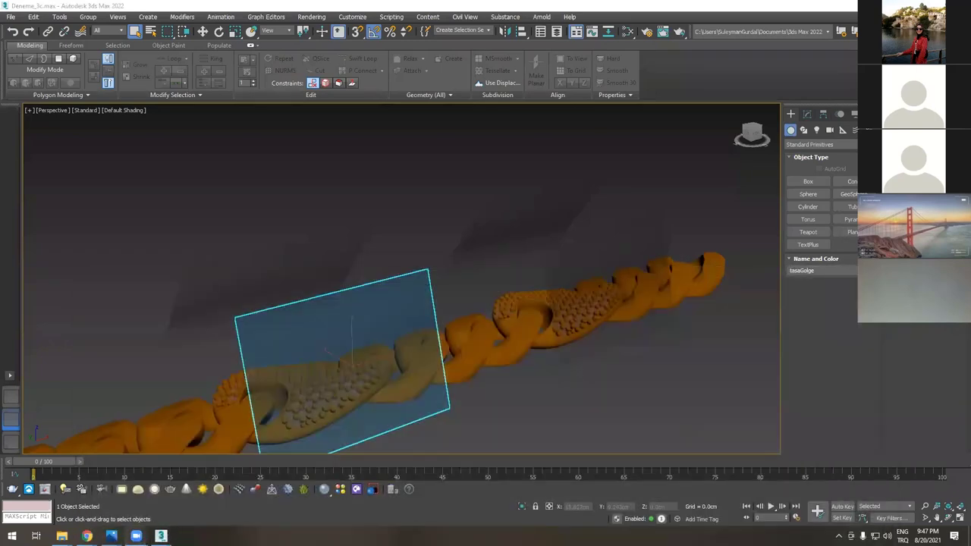
pyautogui.moveTo(160, 536)
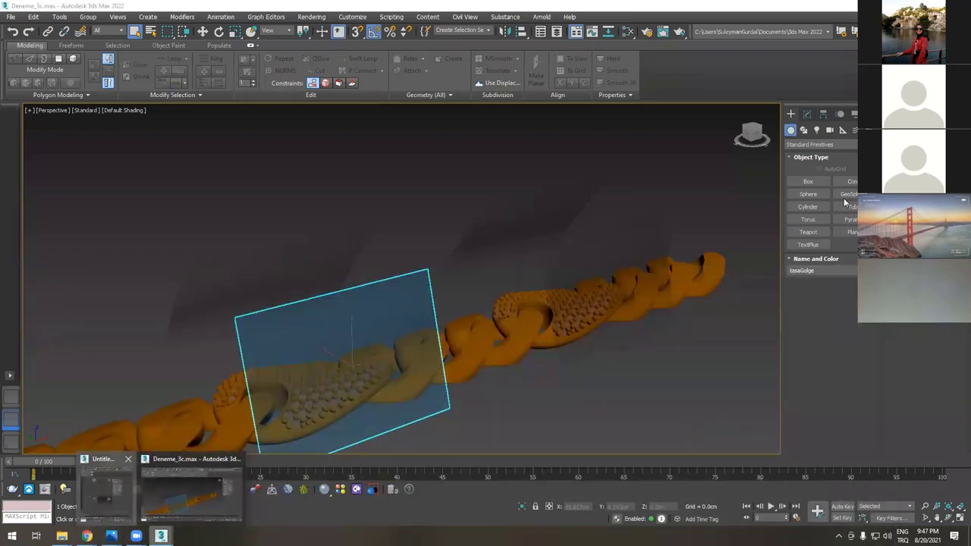
pyautogui.click(110, 497)
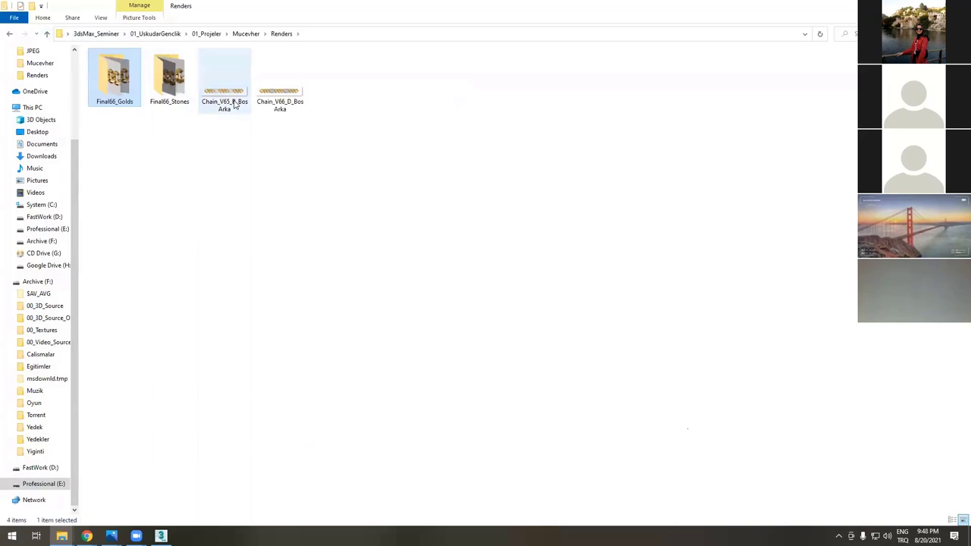
# - Preview Chain_V65_B_BosArka, then open Chain_V66_D_BosArka.png in Photos and zoom in to 70%
pyautogui.doubleClick(234, 105)
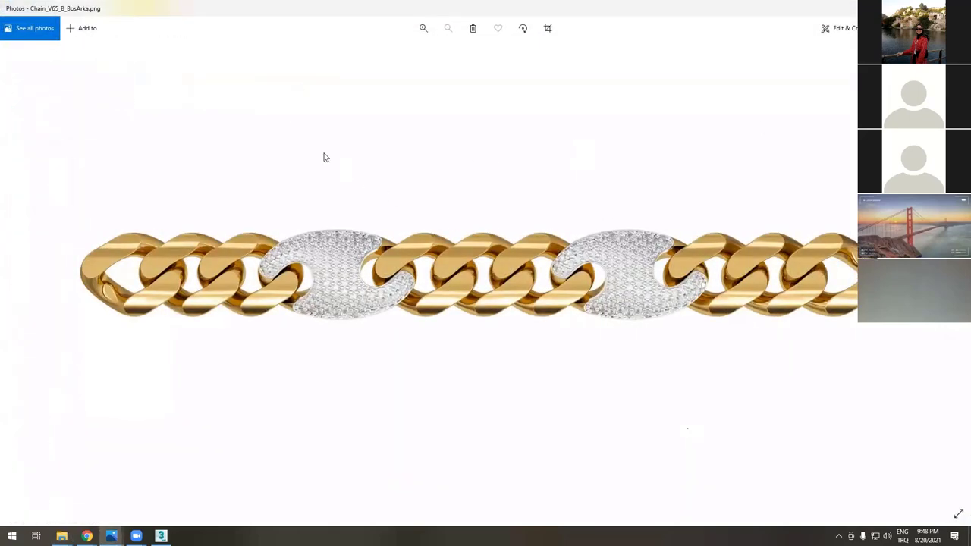
pyautogui.hotkey('alt', 'F4')
pyautogui.press('Right')
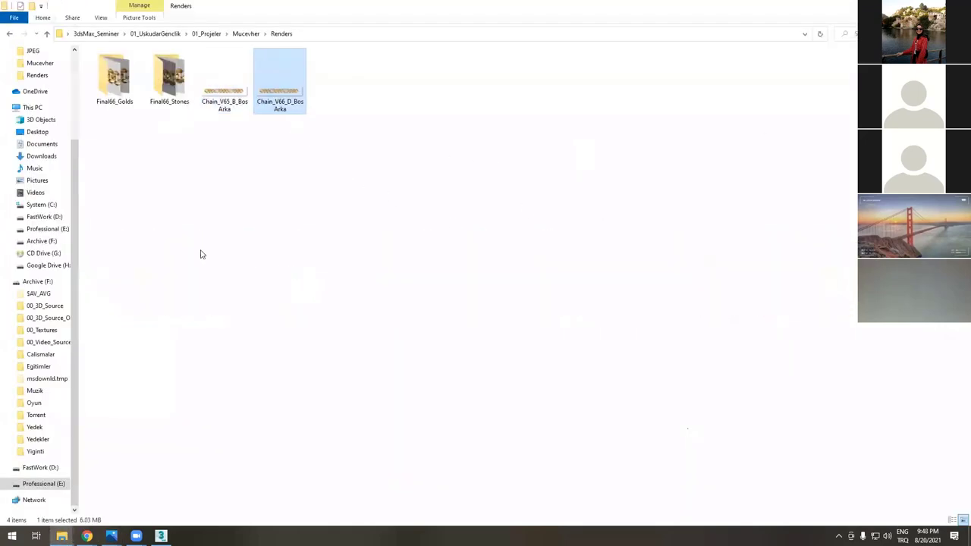
pyautogui.press('Return')
pyautogui.scroll(5, 471, 398)
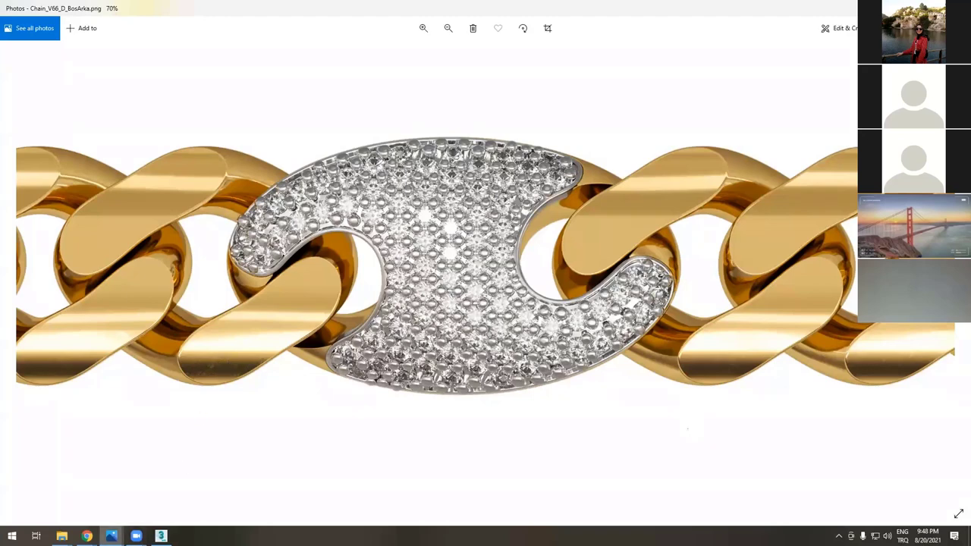
# - Back in 3ds Max, orbit around the chain and select the TasHDRI_Seysi dome light
pyautogui.click(161, 536)
pyautogui.scroll(-3, 364, 305)
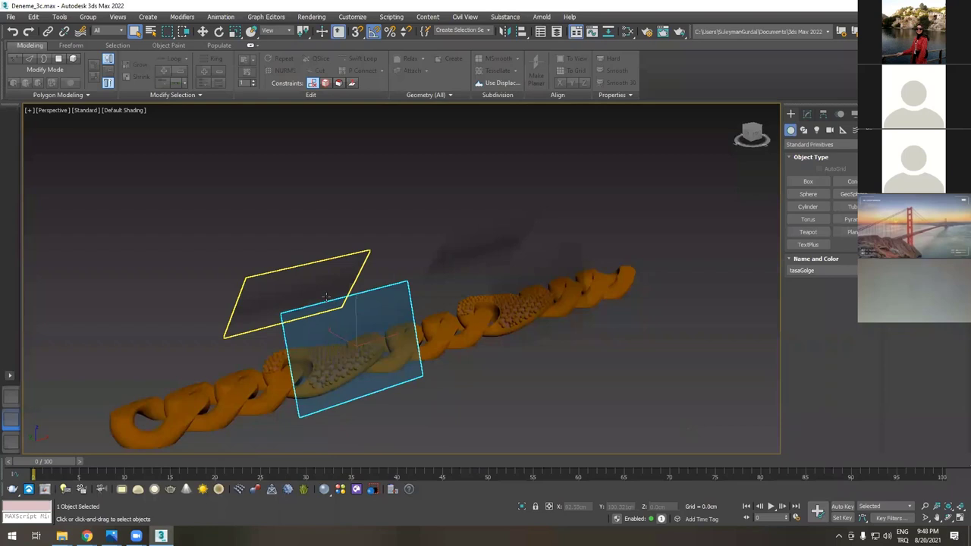
pyautogui.keyDown('alt'); pyautogui.moveTo(455, 310); pyautogui.dragTo(284, 342, button='middle'); pyautogui.keyUp('alt')
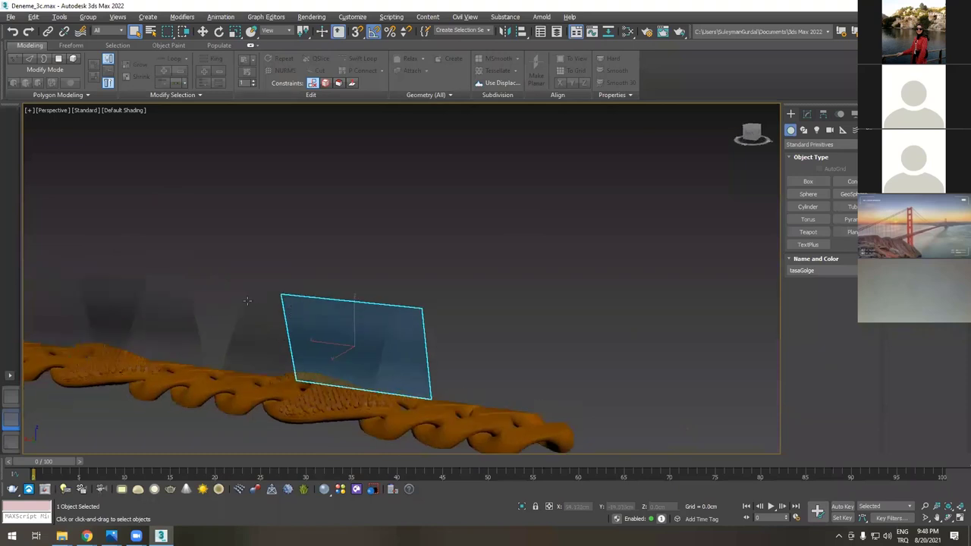
pyautogui.keyDown('alt'); pyautogui.moveTo(246, 301); pyautogui.dragTo(225, 263, button='middle'); pyautogui.keyUp('alt')
pyautogui.scroll(3, 301, 345)
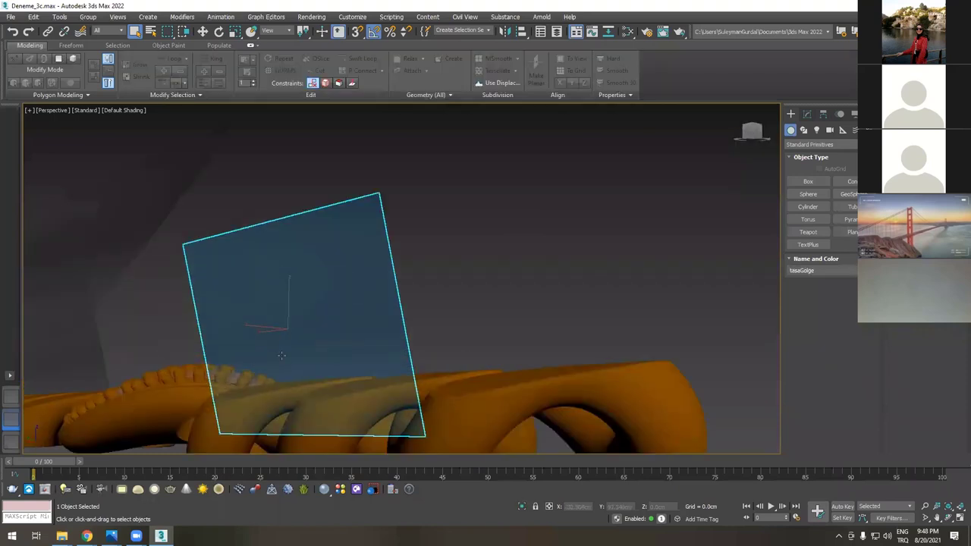
pyautogui.scroll(-4, 261, 358)
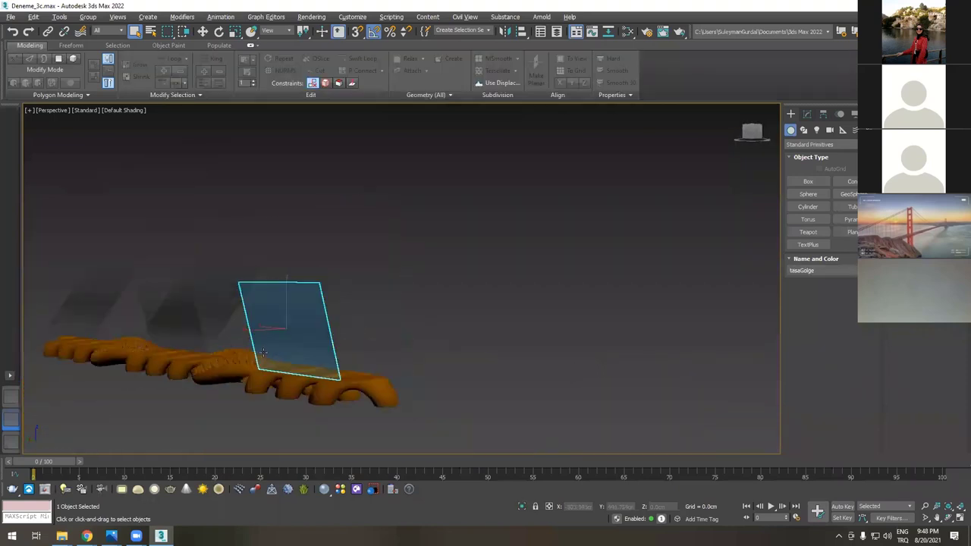
pyautogui.keyDown('alt'); pyautogui.moveTo(262, 352); pyautogui.dragTo(272, 330, button='middle'); pyautogui.keyUp('alt')
pyautogui.keyDown('alt'); pyautogui.moveTo(360, 324); pyautogui.dragTo(503, 199, button='middle'); pyautogui.keyUp('alt')
pyautogui.keyDown('alt'); pyautogui.moveTo(550, 232); pyautogui.dragTo(529, 231, button='middle'); pyautogui.keyUp('alt')
pyautogui.click(530, 231)
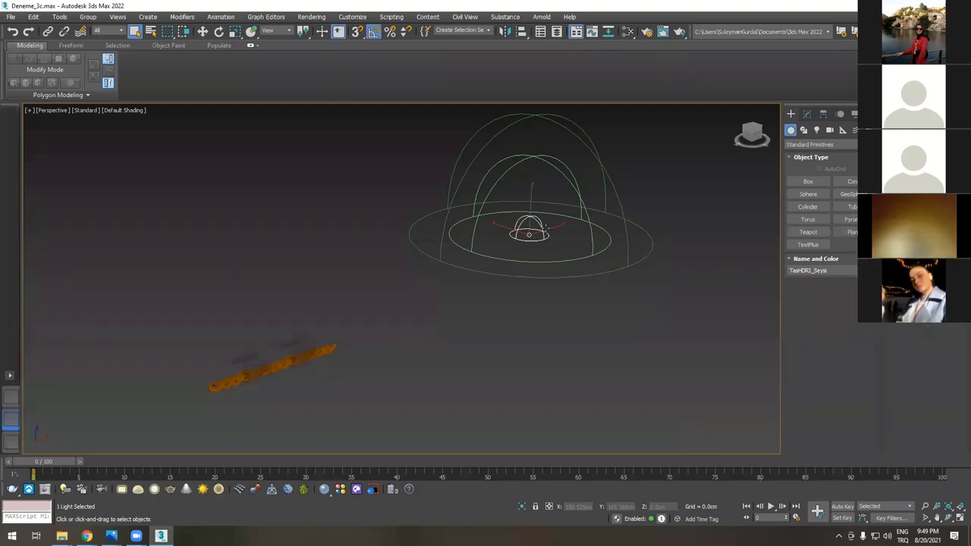
# - Switch to Move and frame the TasHDRI_Seysi dome light with Z
pyautogui.press('w')
pyautogui.press('z')
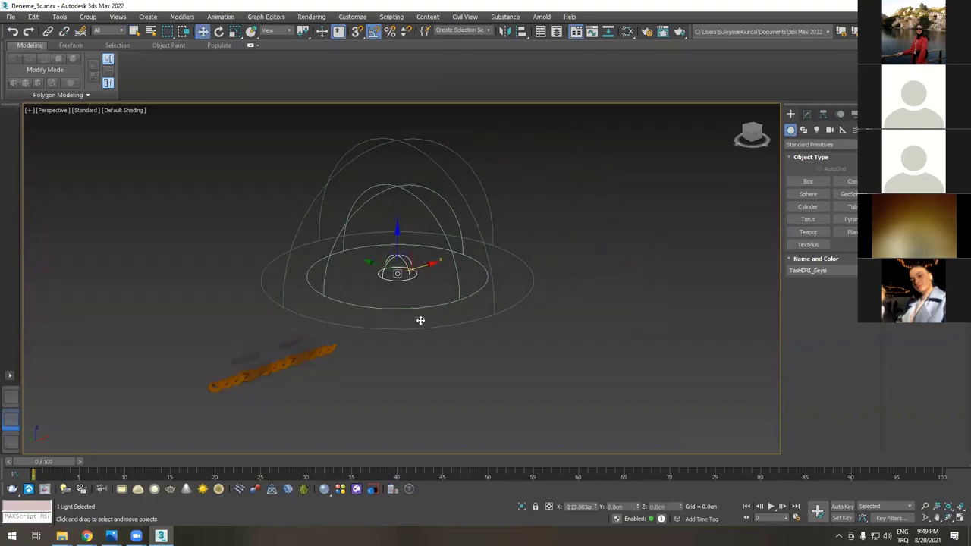
pyautogui.hotkey('shift', 'z')
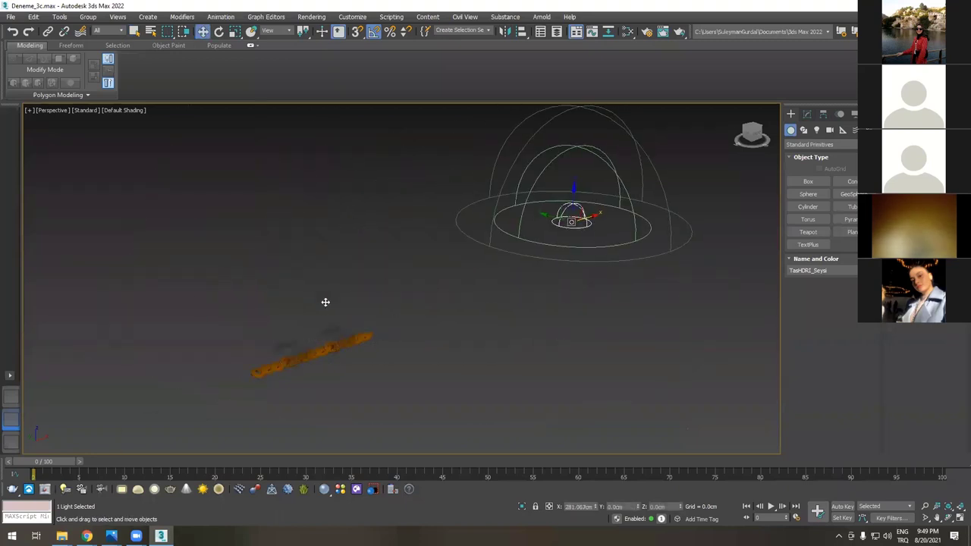
pyautogui.press('z')
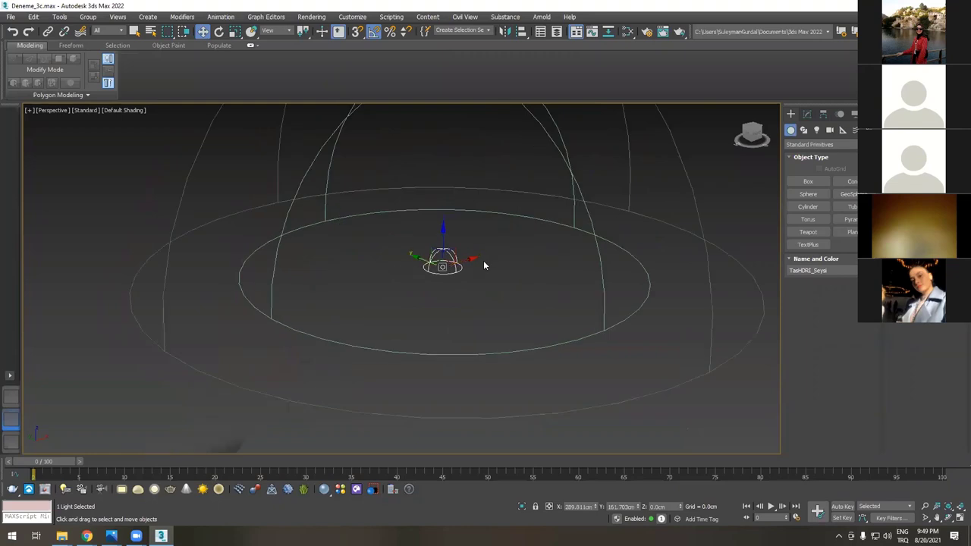
# - Zoom and orbit back onto the chain, then clear the selection
pyautogui.scroll(-5, 416, 303)
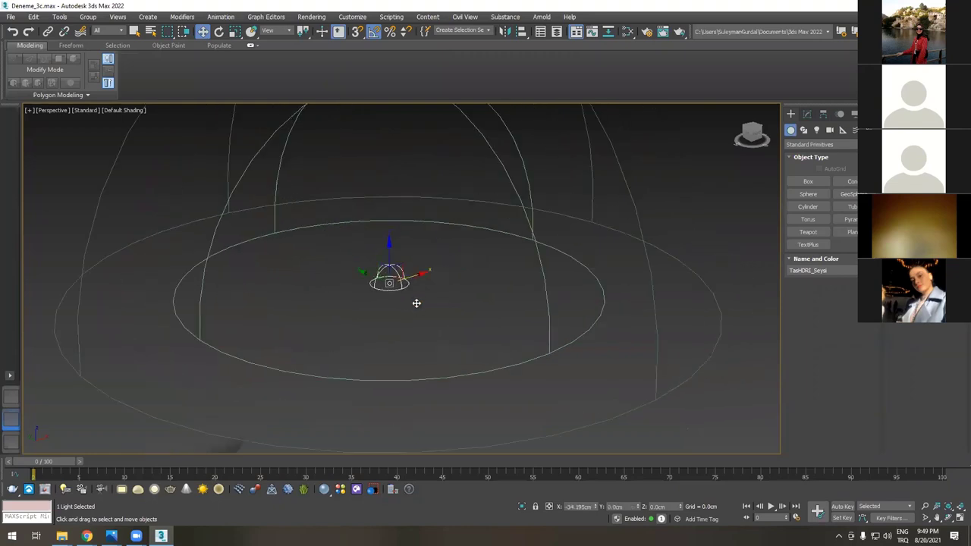
pyautogui.keyDown('alt'); pyautogui.moveTo(417, 318); pyautogui.dragTo(423, 259, button='middle'); pyautogui.keyUp('alt')
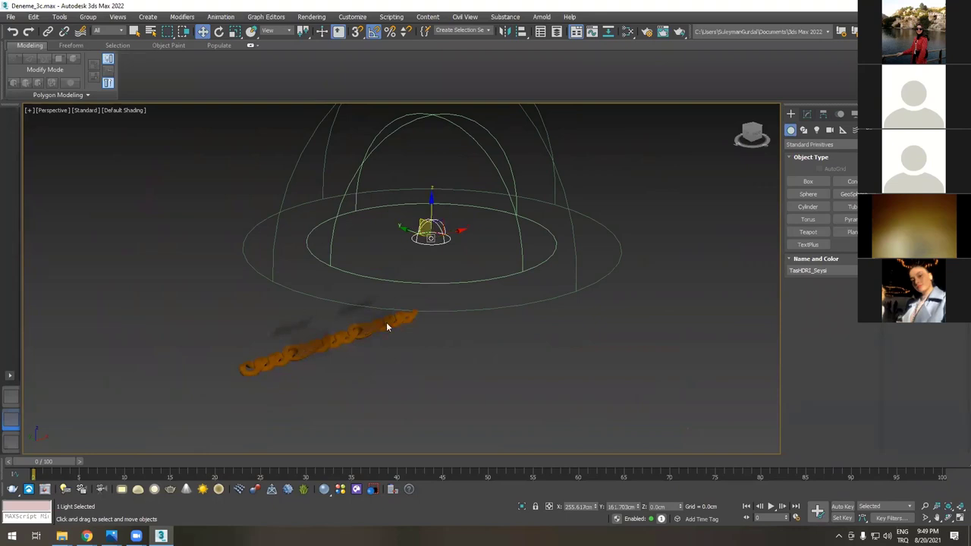
pyautogui.scroll(3, 390, 323)
pyautogui.moveTo(362, 287); pyautogui.dragTo(364, 288)
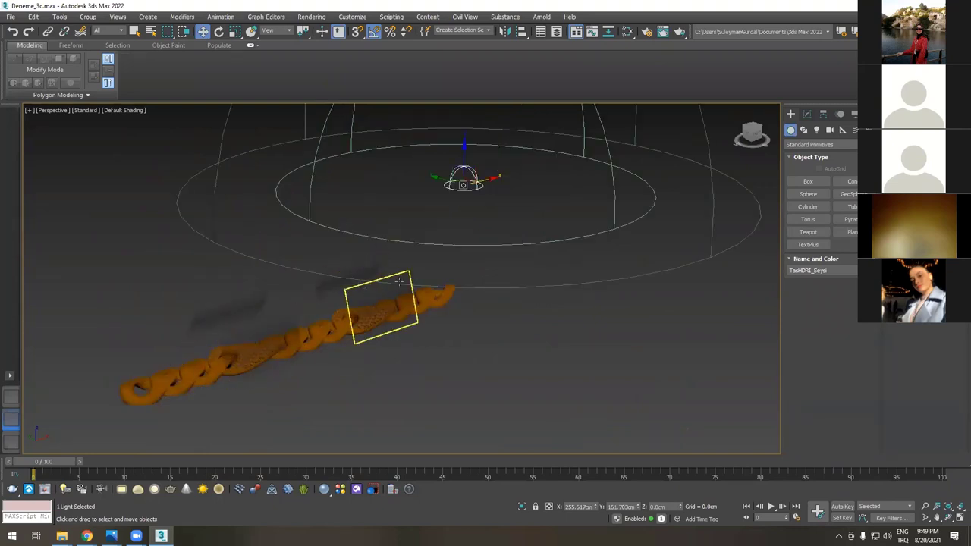
pyautogui.scroll(-3, 538, 324)
pyautogui.click(538, 324)
pyautogui.keyDown('alt'); pyautogui.moveTo(509, 286); pyautogui.dragTo(508, 182, button='middle'); pyautogui.keyUp('alt')
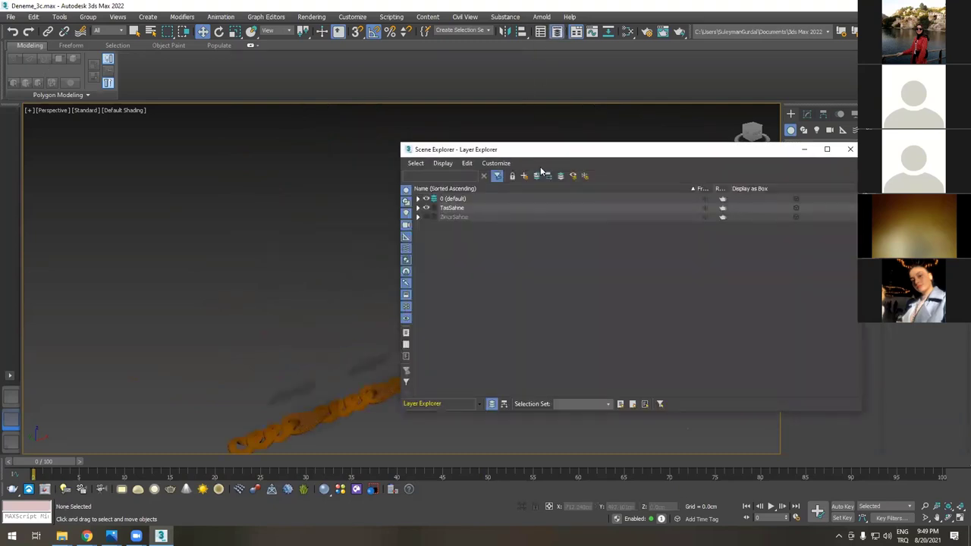
# - Hide the TasSahne layer, show the ZincirSahne layer, and close the Layer Explorer
pyautogui.click(425, 208)
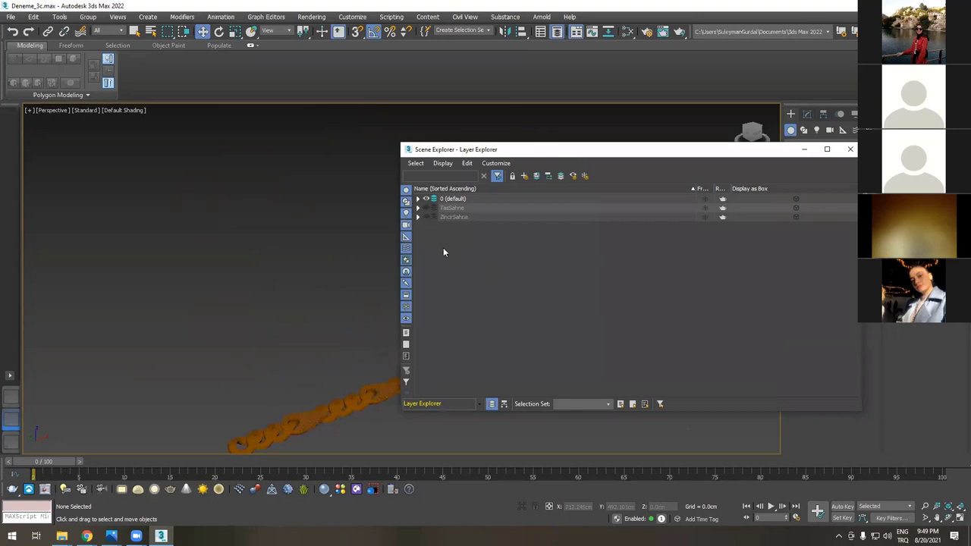
pyautogui.click(425, 217)
pyautogui.click(850, 149)
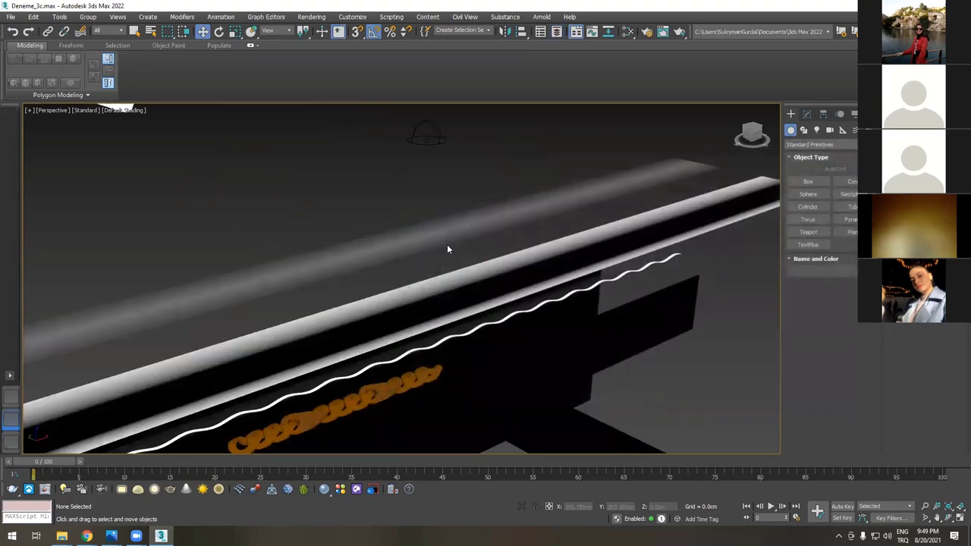
# - Fit the scene, orbit to a side view, and select the thin blue panel beside the chain
pyautogui.press('z')
pyautogui.keyDown('alt'); pyautogui.moveTo(558, 266); pyautogui.dragTo(416, 344, button='middle'); pyautogui.keyUp('alt')
pyautogui.scroll(10, 416, 344)
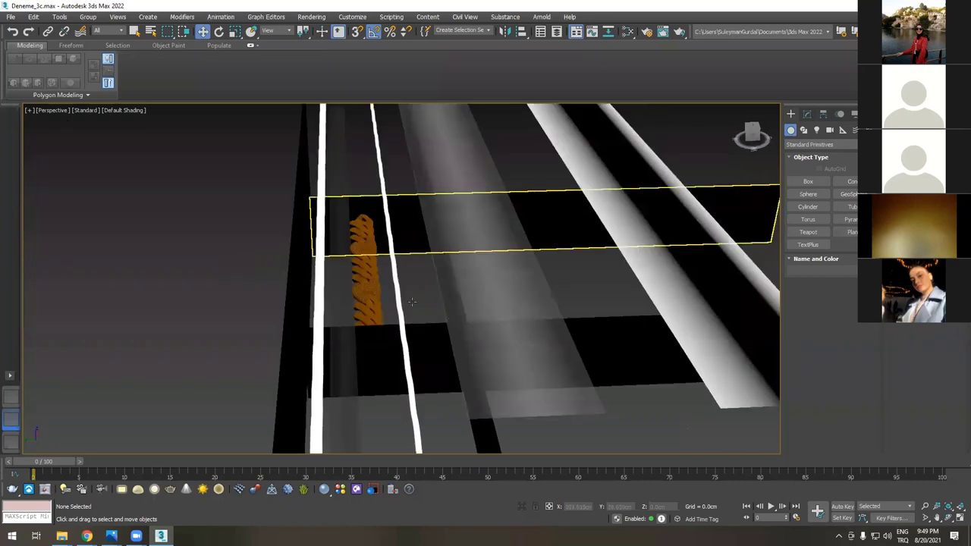
pyautogui.click(493, 353)
pyautogui.keyDown('alt'); pyautogui.moveTo(493, 353); pyautogui.dragTo(548, 318, button='middle'); pyautogui.keyUp('alt')
pyautogui.scroll(-8, 558, 244)
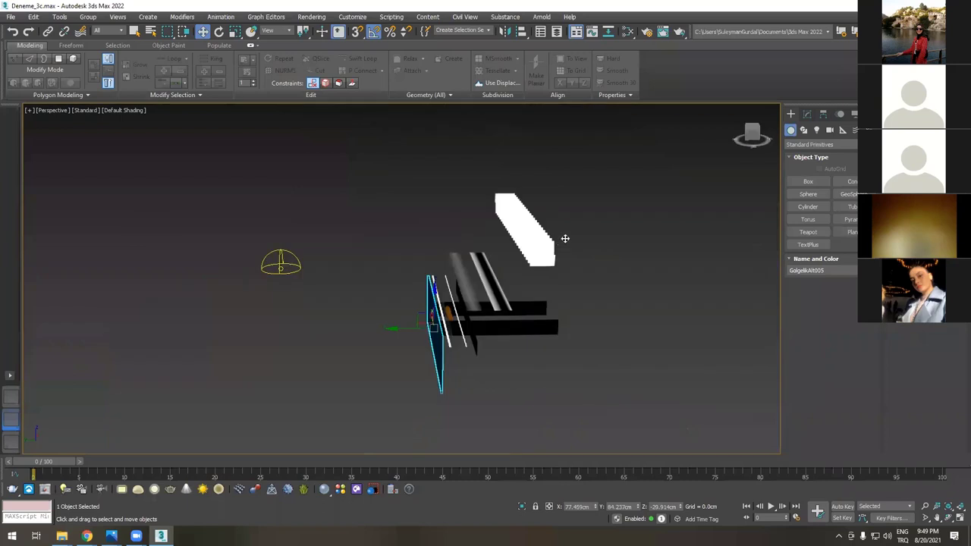
pyautogui.scroll(4, 523, 318)
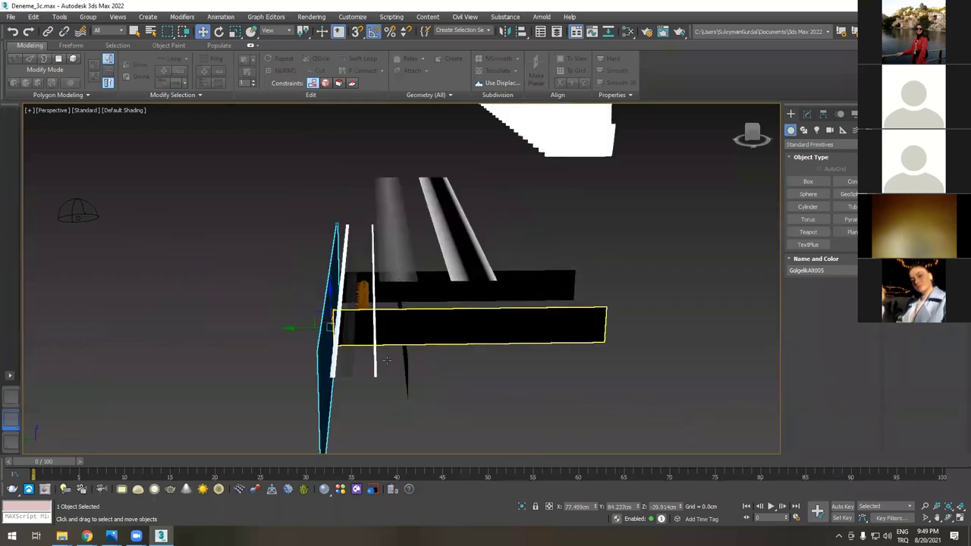
pyautogui.scroll(1, 331, 348)
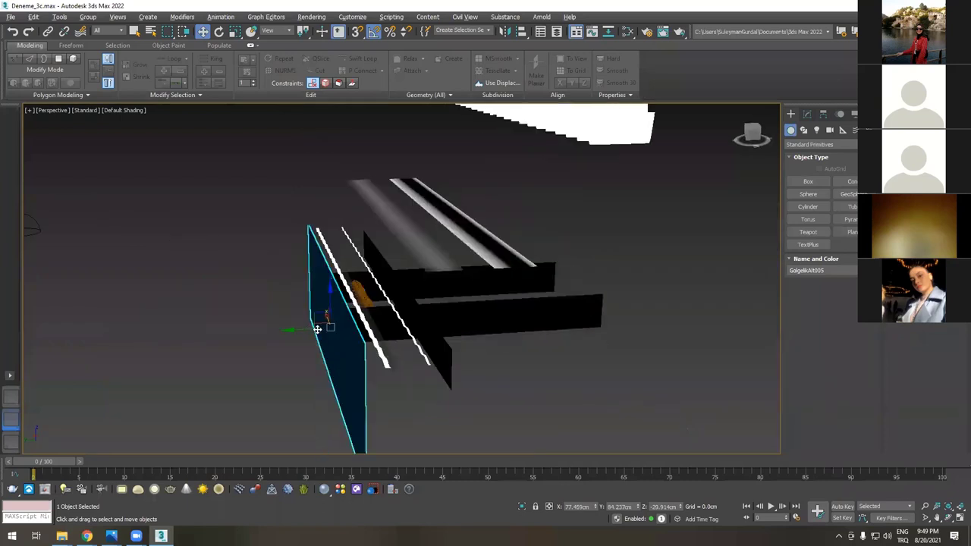
pyautogui.keyDown('alt'); pyautogui.moveTo(318, 328); pyautogui.dragTo(407, 342, button='middle'); pyautogui.keyUp('alt')
pyautogui.keyDown('alt'); pyautogui.moveTo(375, 291); pyautogui.dragTo(435, 286, button='middle'); pyautogui.keyUp('alt')
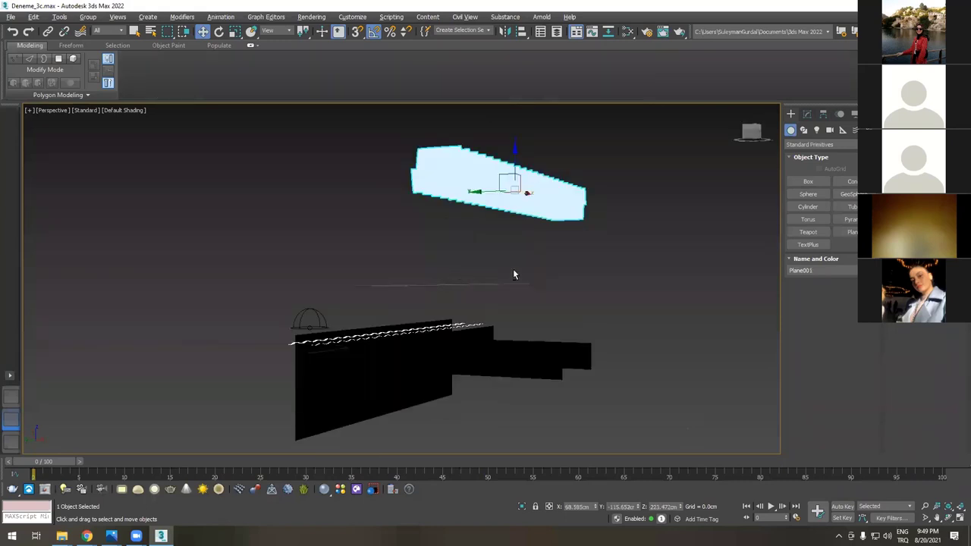
pyautogui.hotkey('ctrl', 'z')
pyautogui.hotkey('shift', 'z')
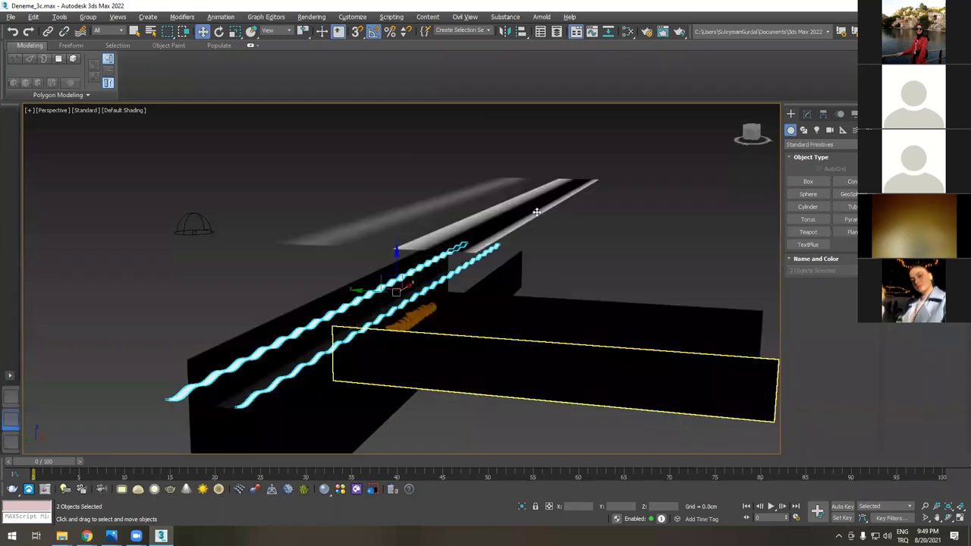
pyautogui.hotkey('shift', 'y')
pyautogui.hotkey('ctrl', 'y')
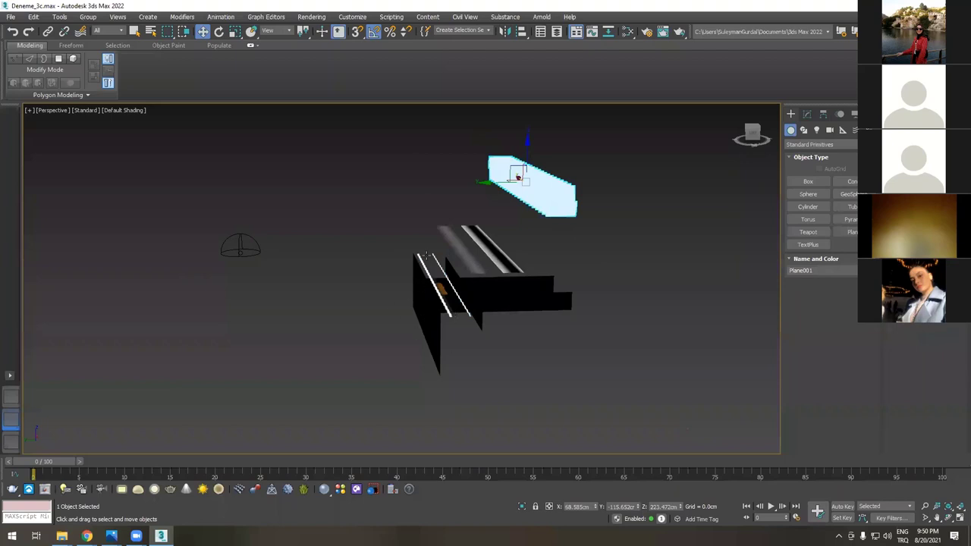
pyautogui.hotkey('ctrl', 'z')
pyautogui.hotkey('shift', 'z')
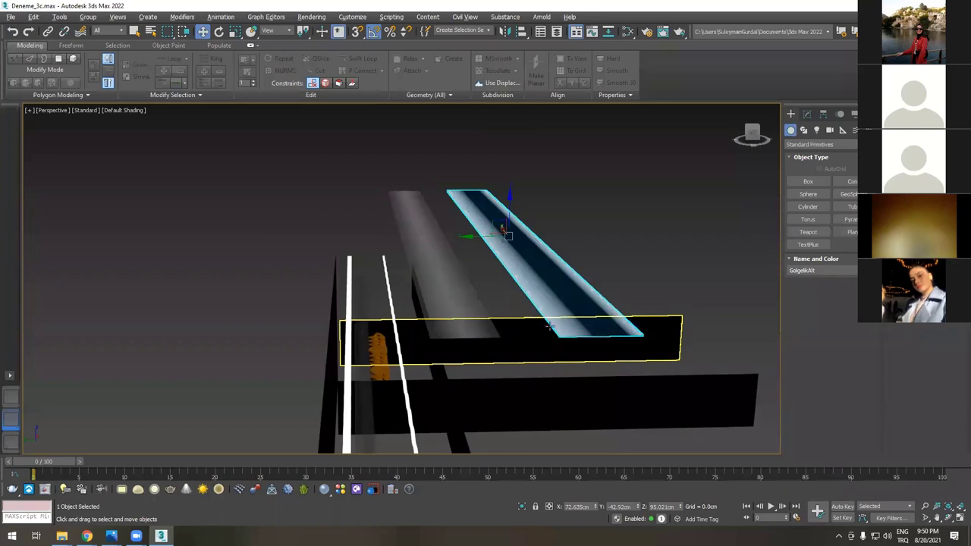
pyautogui.hotkey('ctrl', 'z')
pyautogui.hotkey('shift', 'z')
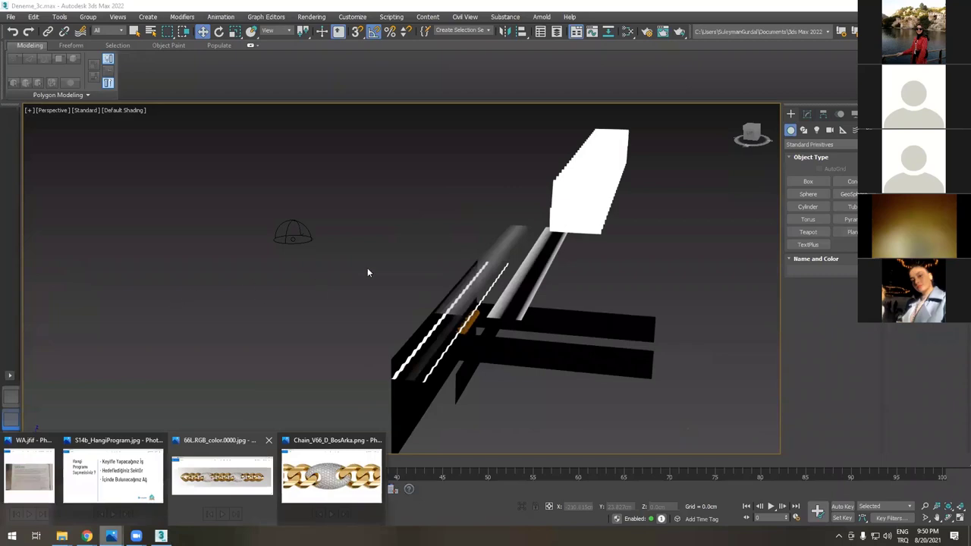
# - Zoom in and out on Chain_V66_D_BosArka.png in Photos, then return to 3ds Max
pyautogui.hotkey('alt', 'Tab')
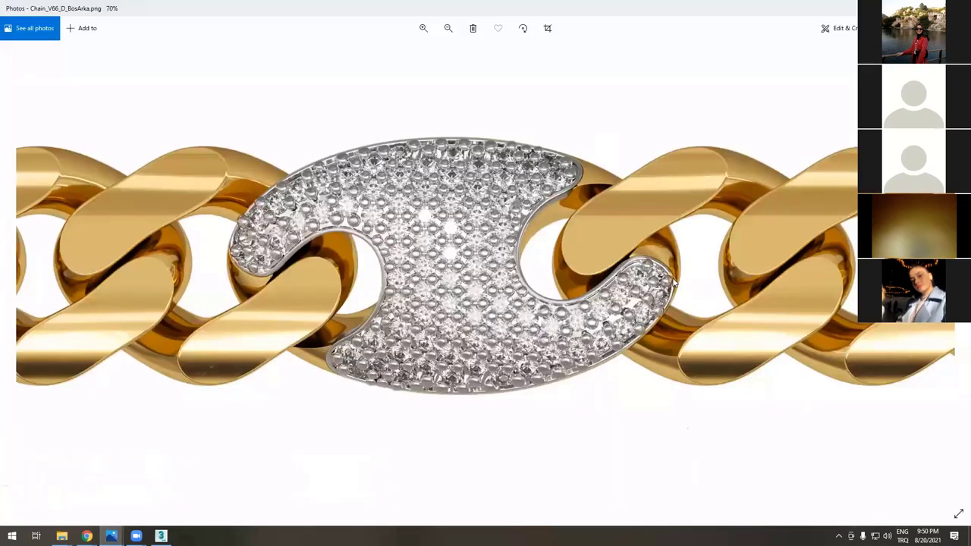
pyautogui.scroll(-1, 334, 183)
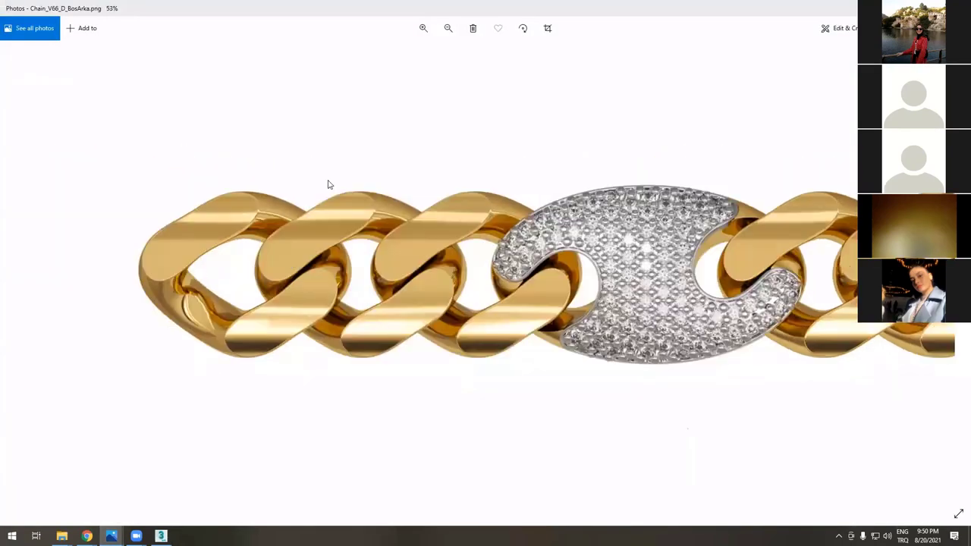
pyautogui.scroll(1, 326, 228)
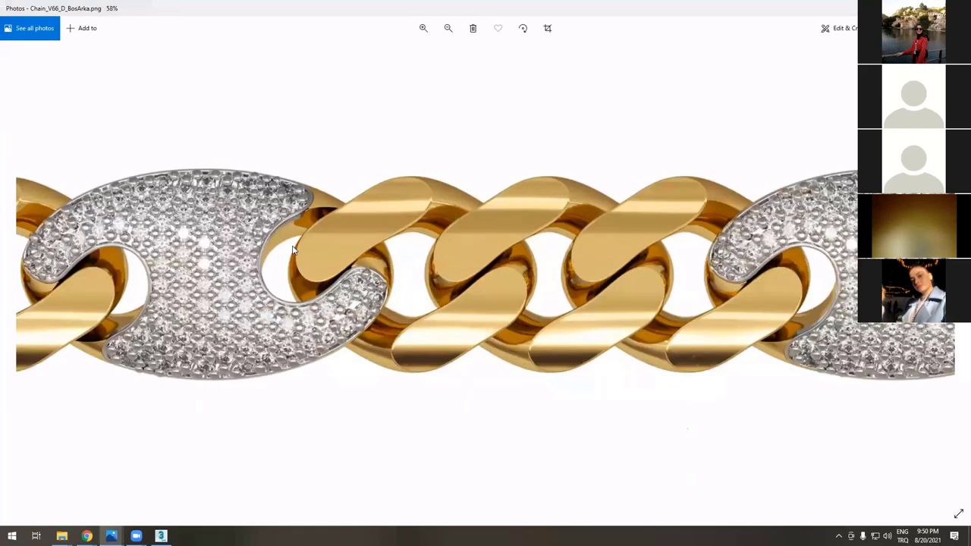
pyautogui.scroll(1, 291, 339)
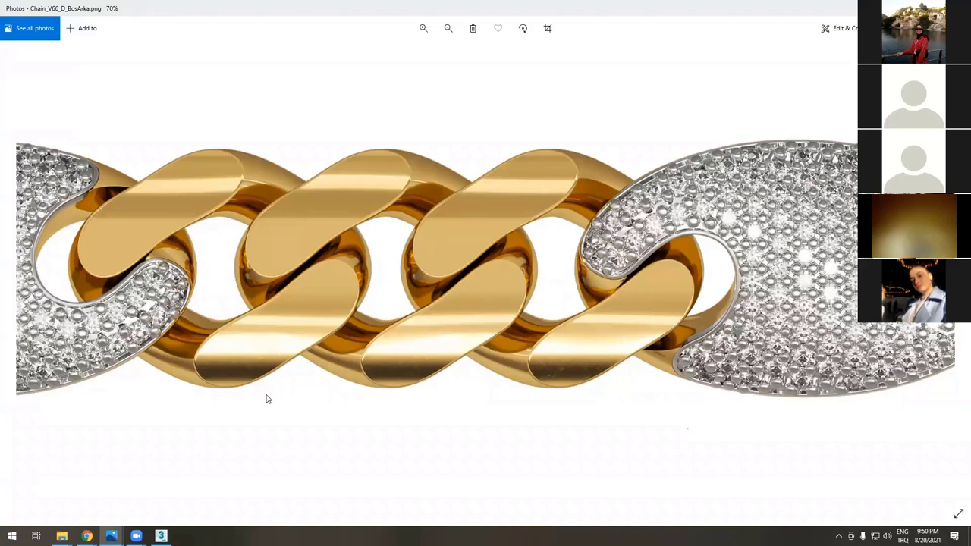
pyautogui.hotkey('alt', 'Tab')
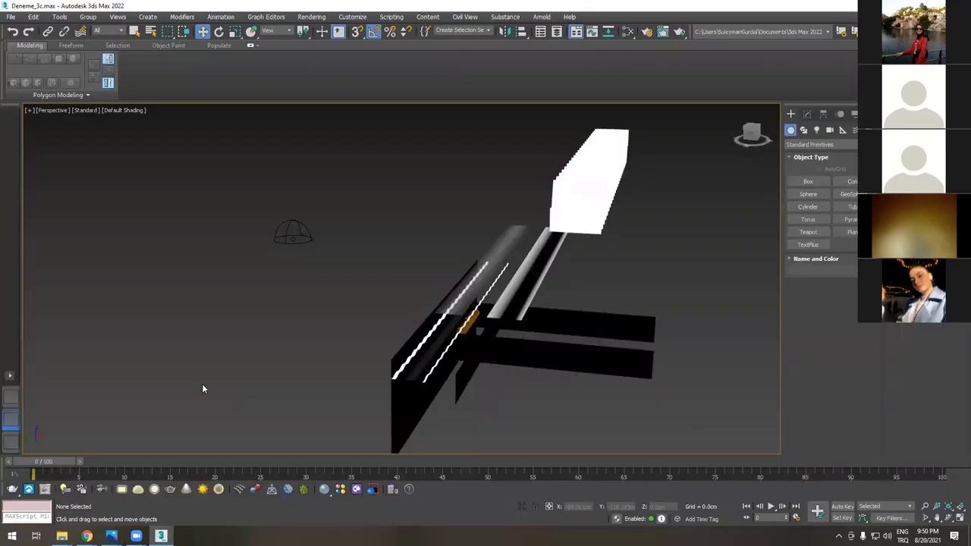
# - Switch to the PhysCamera001 view and deselect the reflector plane
pyautogui.press('c')
pyautogui.click(383, 280)
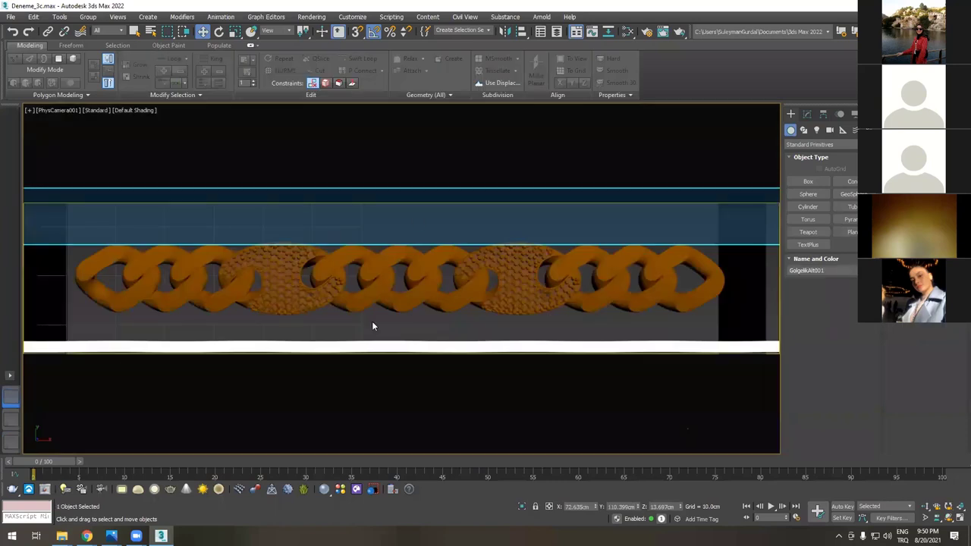
pyautogui.click(383, 139)
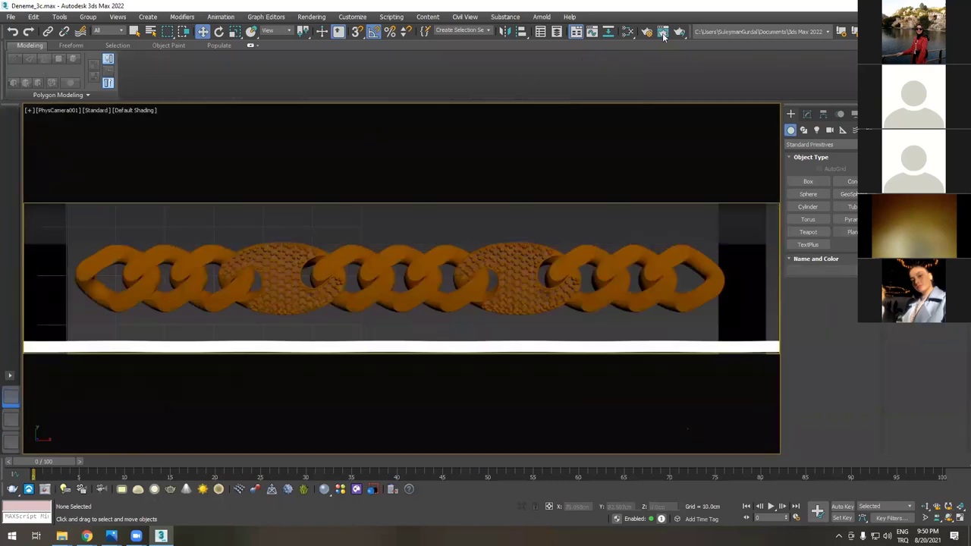
# - In V-Ray render settings, set the image sampler to Progressive with noise threshold 0.03
pyautogui.press('F10')
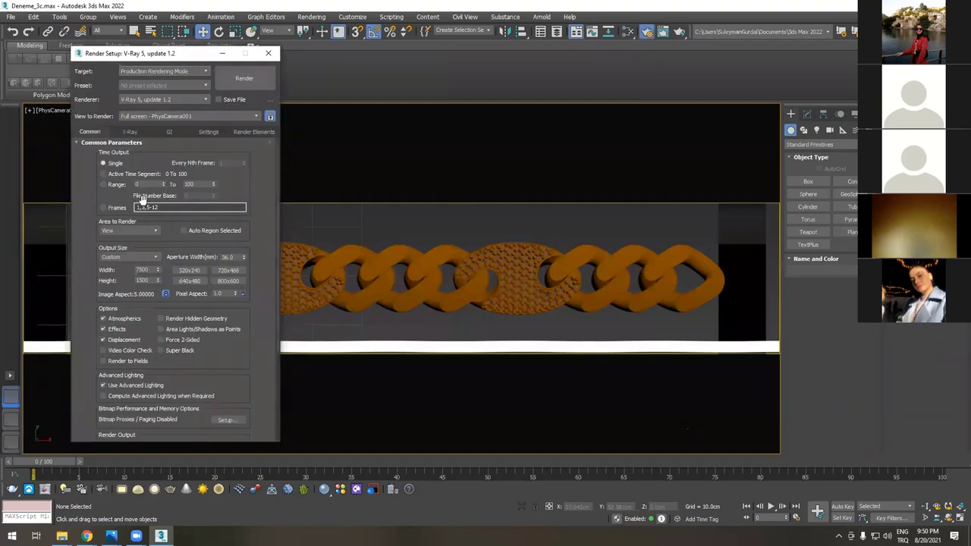
pyautogui.click(138, 134)
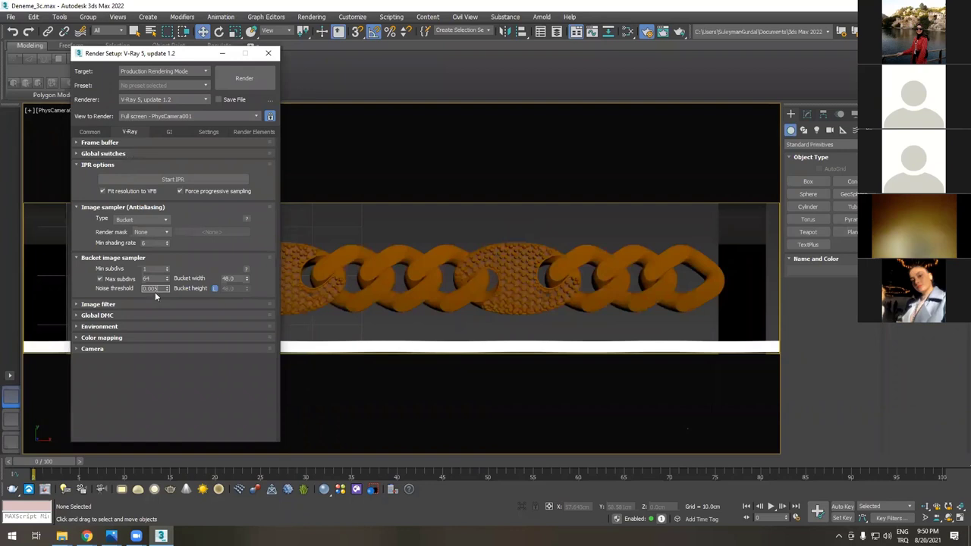
pyautogui.click(142, 219)
pyautogui.click(140, 237)
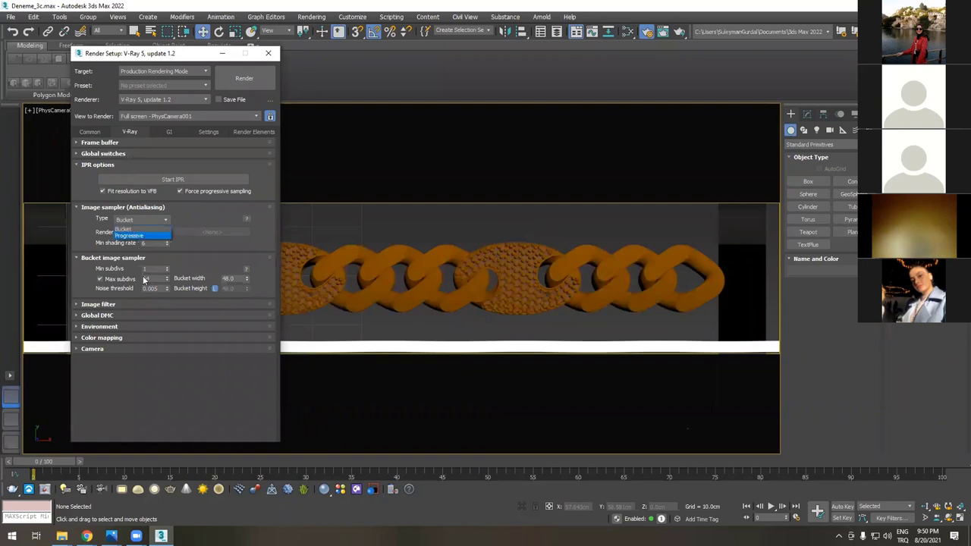
pyautogui.doubleClick(151, 298)
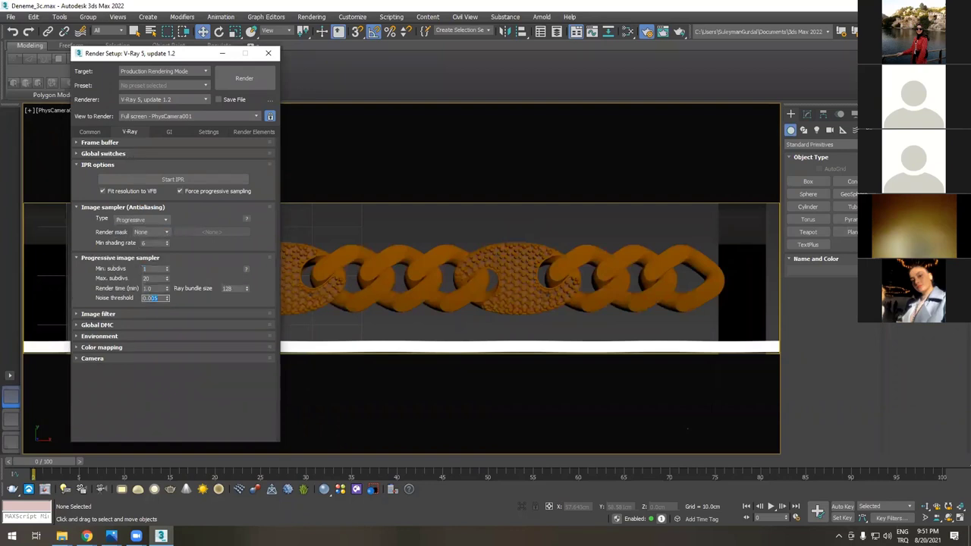
pyautogui.write('0.03')
pyautogui.press('Return')
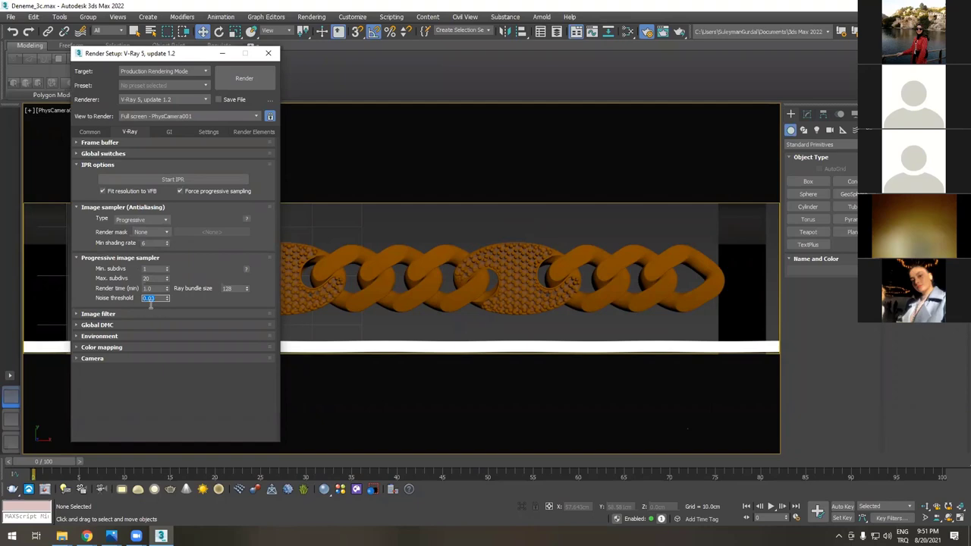
# - Set the common render output size to 3500 × 700
pyautogui.click(89, 132)
pyautogui.doubleClick(148, 281)
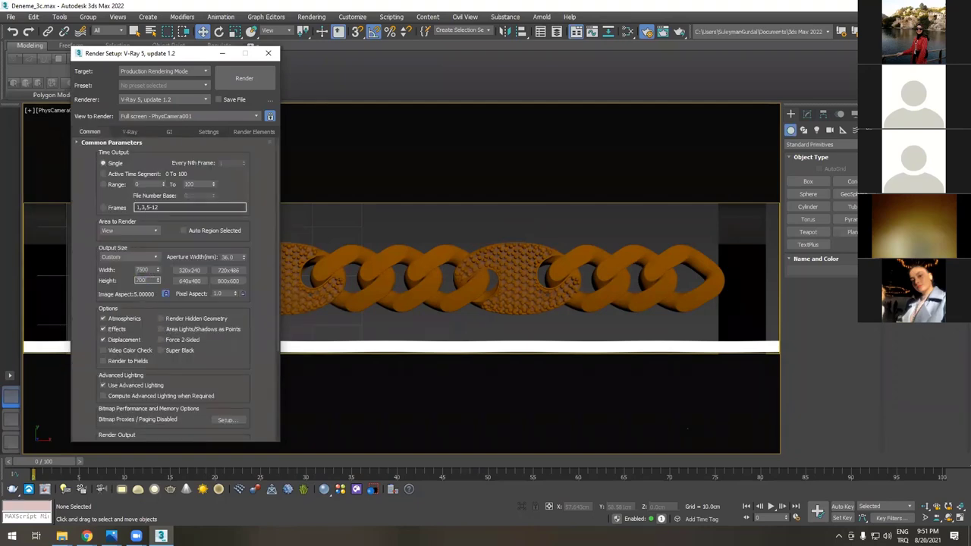
pyautogui.write('300')
pyautogui.press('Return')
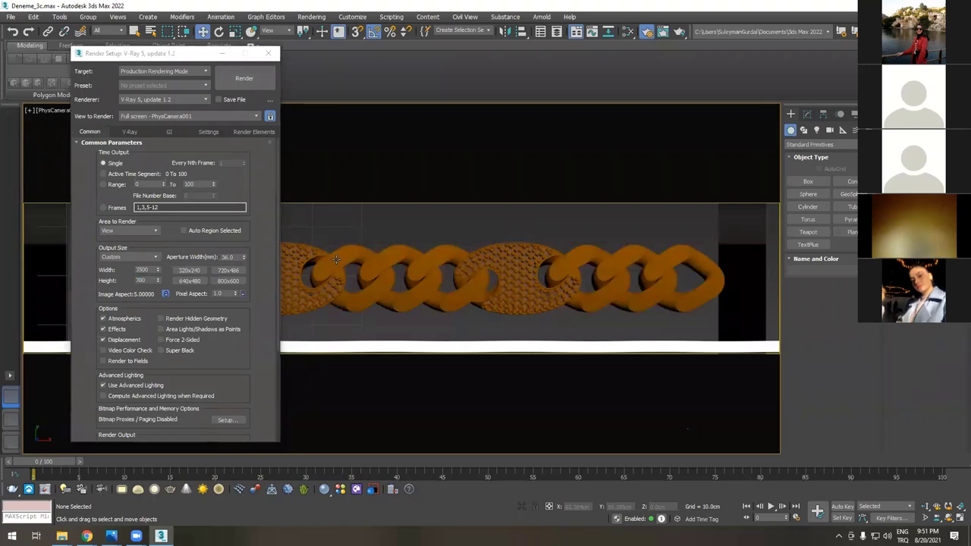
pyautogui.click(334, 258)
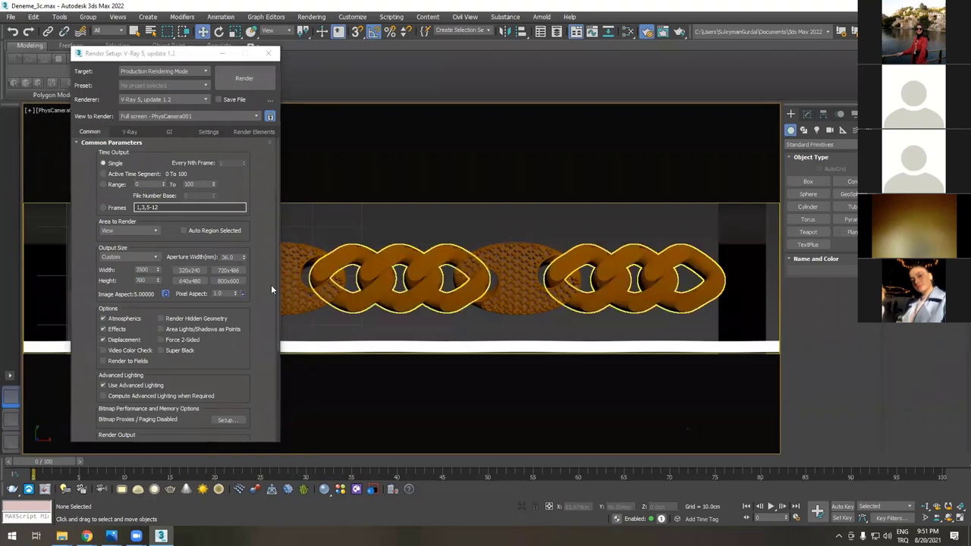
# - Review and close the last render result, and return the viewport to Perspective
pyautogui.click(43, 491)
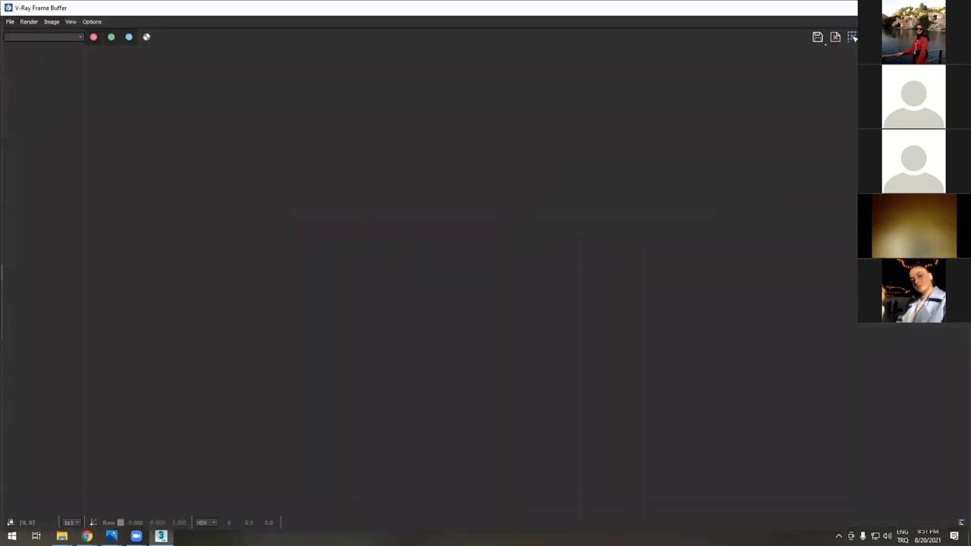
pyautogui.doubleClick(752, 10)
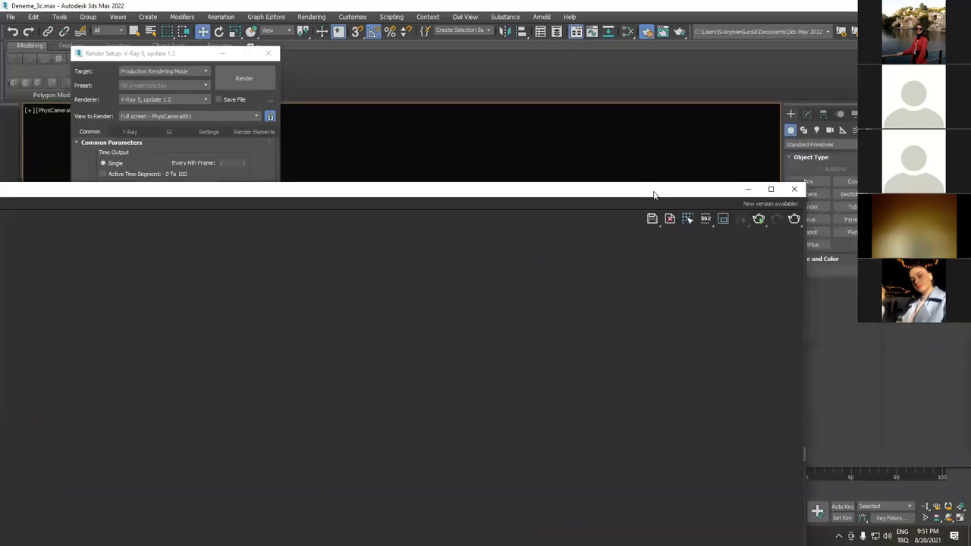
pyautogui.click(794, 189)
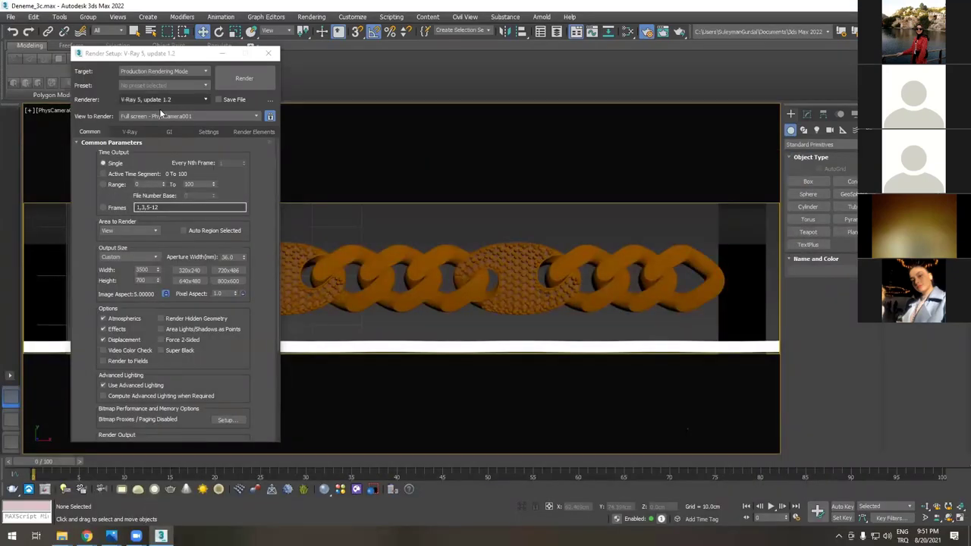
pyautogui.press('p')
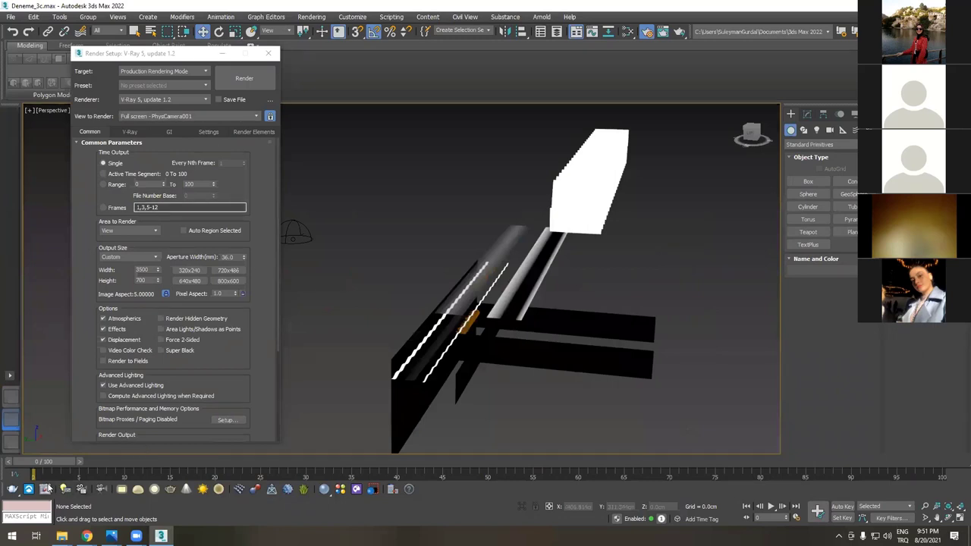
# - Render the chain in V-Ray with Shift+Q and move the shrunken frame buffer aside
pyautogui.hotkey('shift', 'q')
pyautogui.click(794, 220)
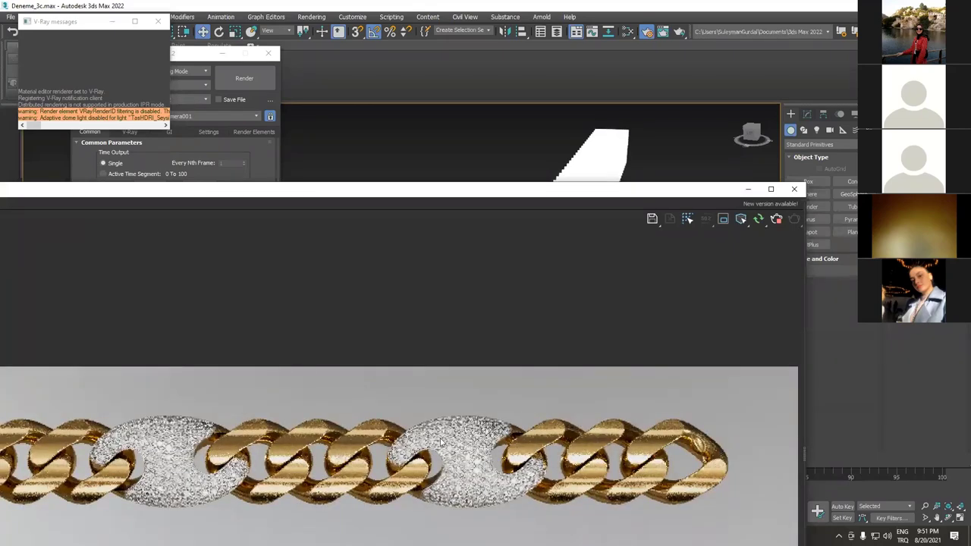
pyautogui.scroll(-2, 326, 462)
pyautogui.scroll(3, 318, 476)
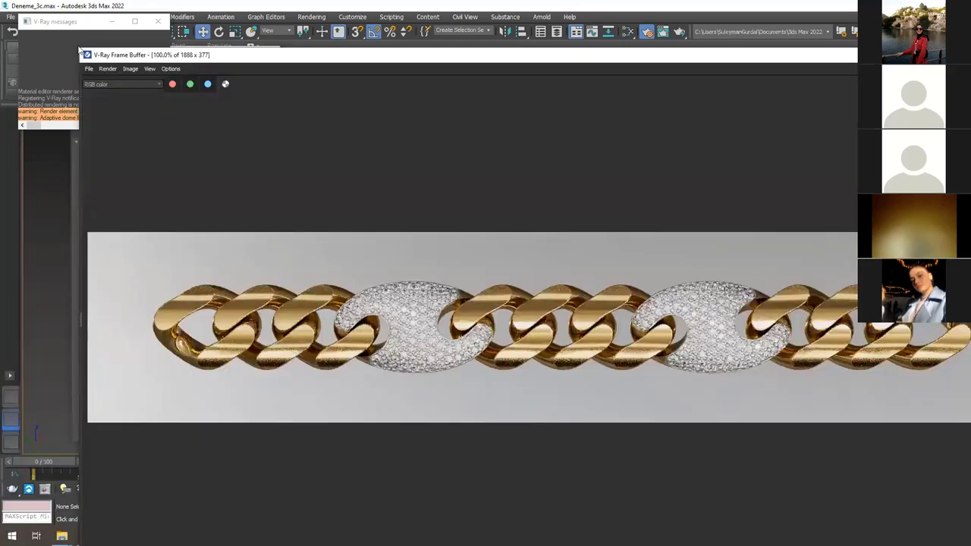
pyautogui.moveTo(77, 47); pyautogui.dragTo(354, 136)
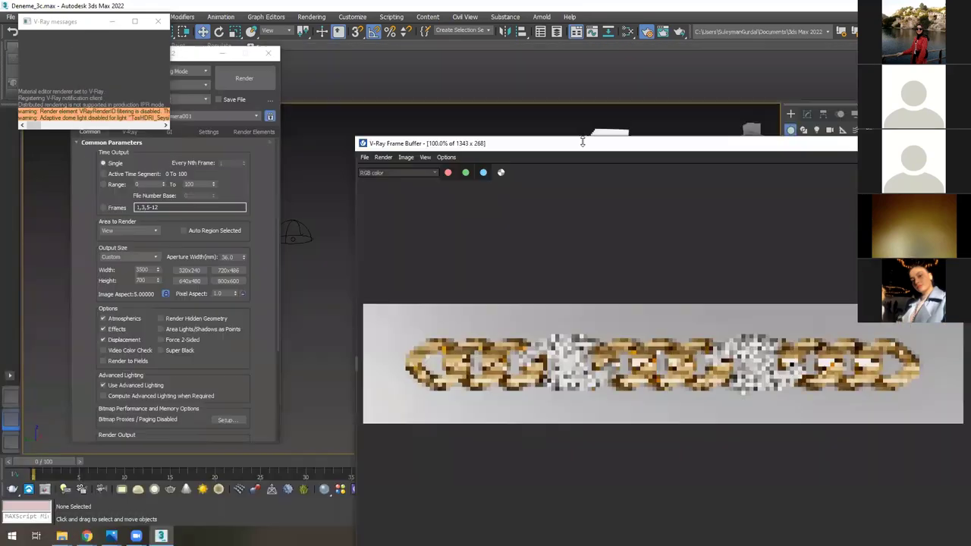
pyautogui.moveTo(620, 149); pyautogui.dragTo(312, 73)
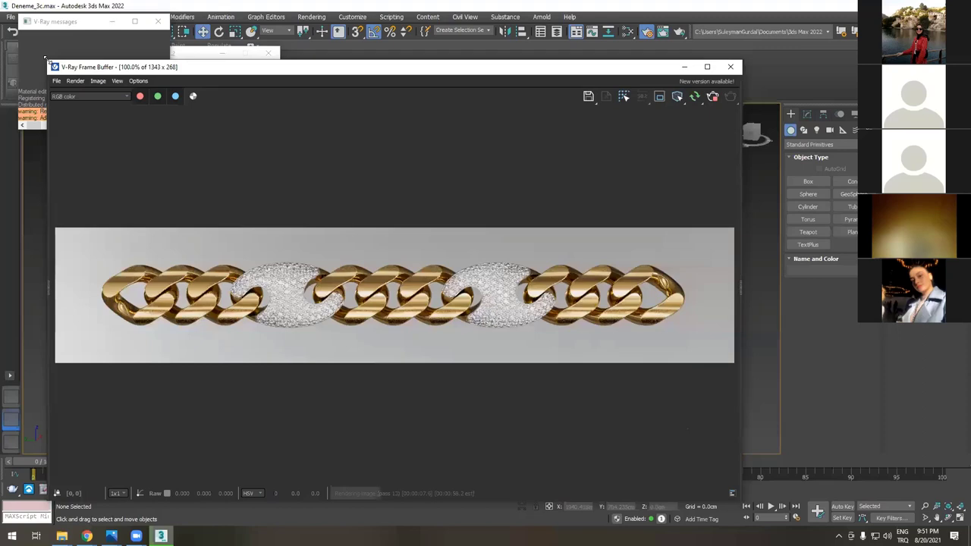
pyautogui.hotkey('shift', 'q')
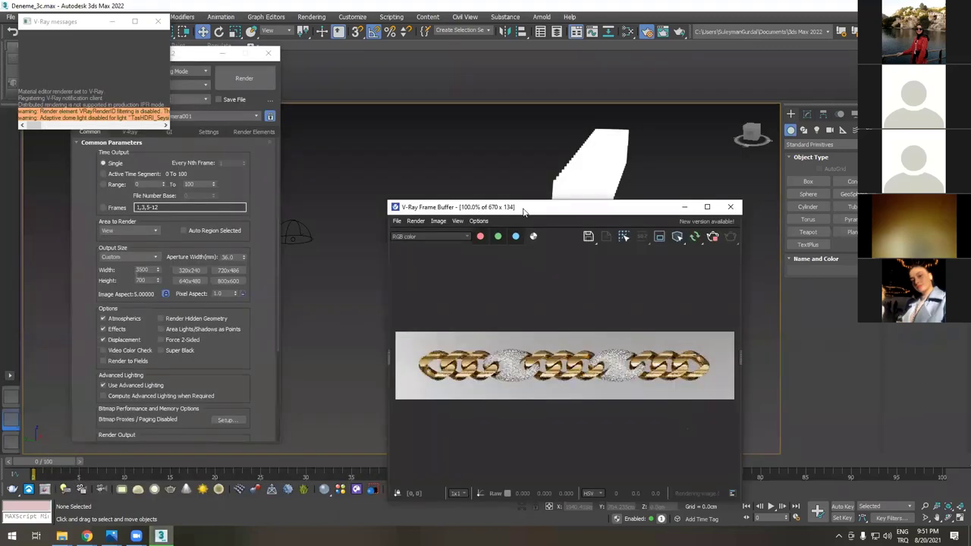
pyautogui.moveTo(523, 212); pyautogui.dragTo(173, 136)
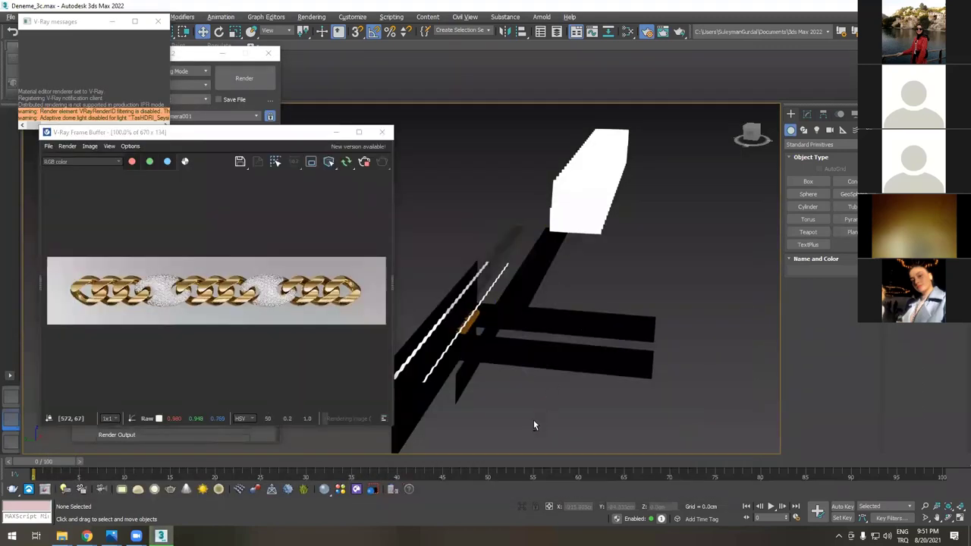
# - Slide the long blue reflector plane along Y to about 16 cm while watching the V-Ray preview
pyautogui.press('p')
pyautogui.scroll(2, 206, 274)
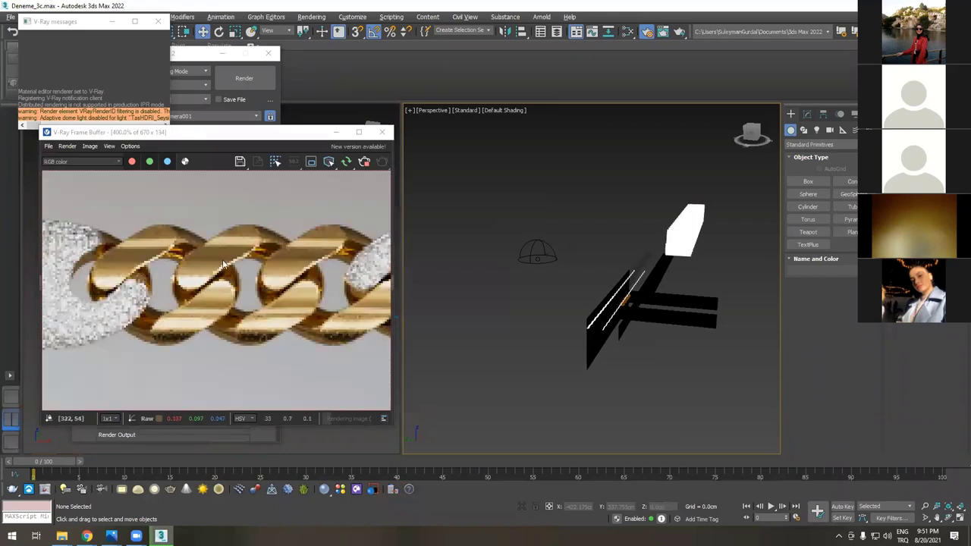
pyautogui.scroll(2, 677, 285)
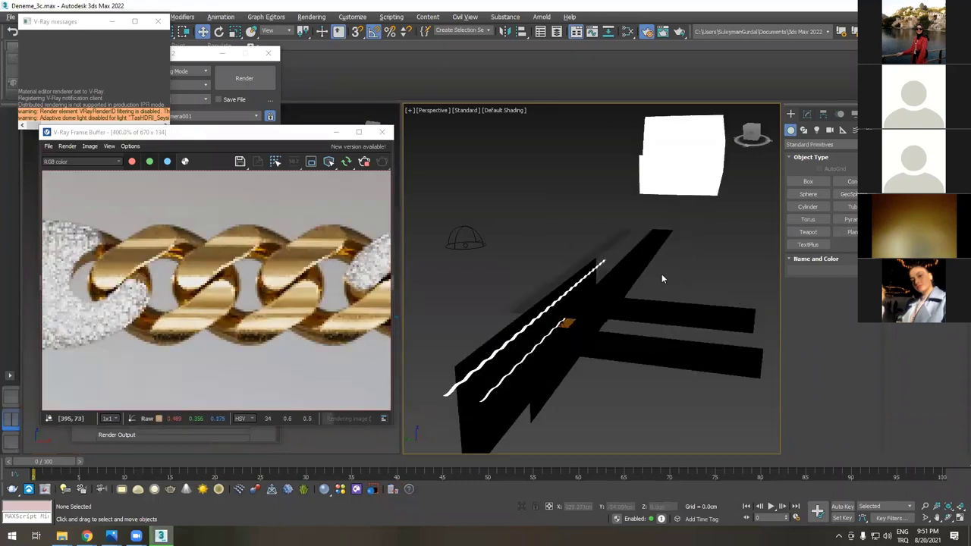
pyautogui.click(623, 257)
pyautogui.click(623, 257)
pyautogui.keyDown('alt'); pyautogui.moveTo(614, 309); pyautogui.dragTo(640, 320, button='middle'); pyautogui.keyUp('alt')
pyautogui.scroll(4, 555, 260)
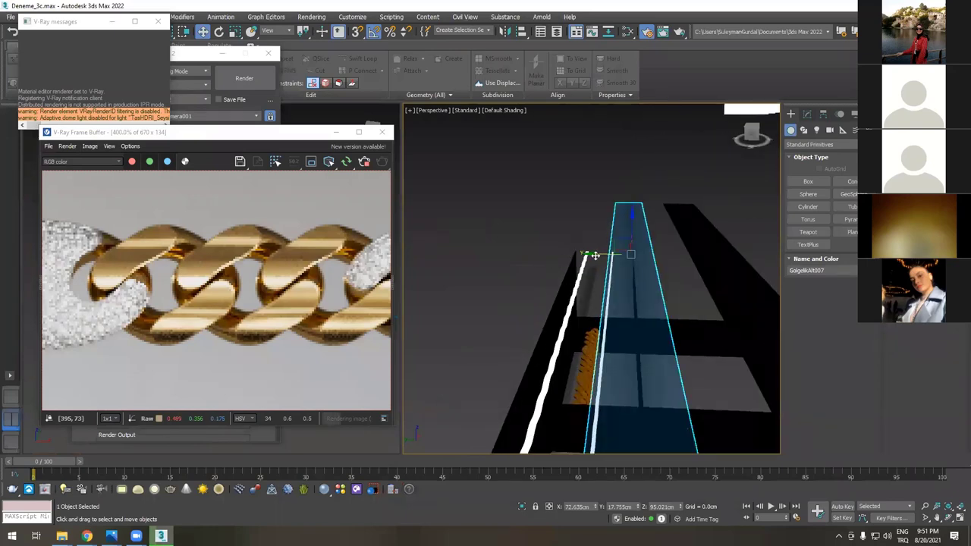
pyautogui.moveTo(594, 256); pyautogui.dragTo(613, 255)
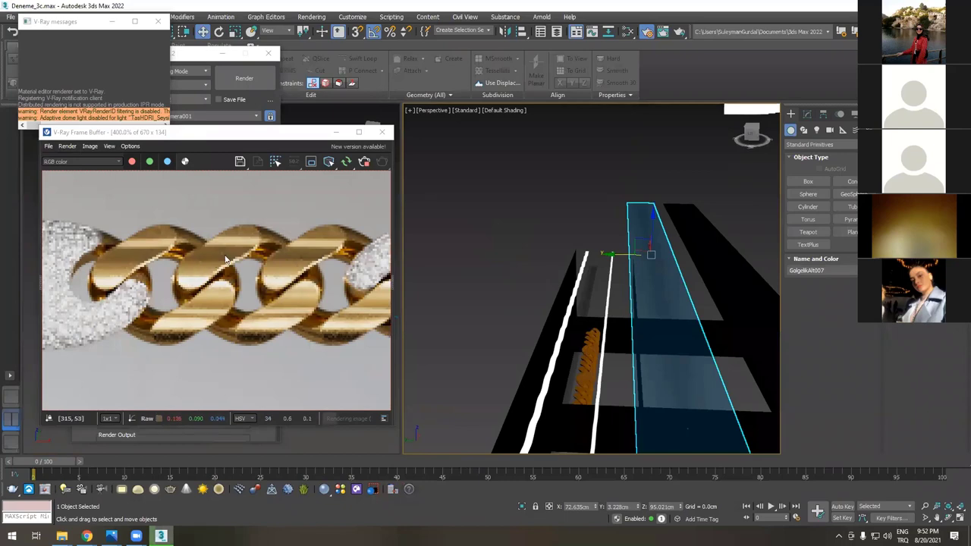
pyautogui.moveTo(620, 256); pyautogui.dragTo(612, 254)
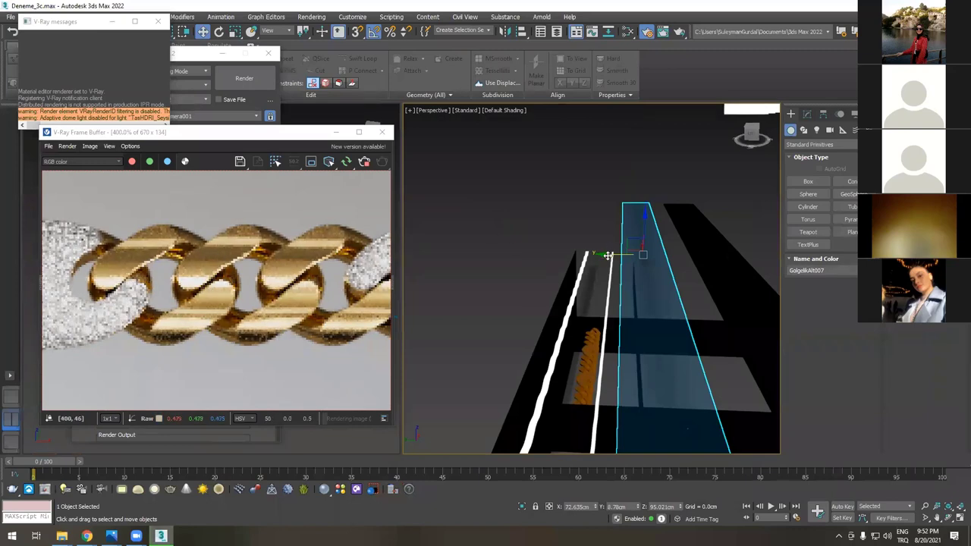
pyautogui.moveTo(610, 255); pyautogui.dragTo(596, 257)
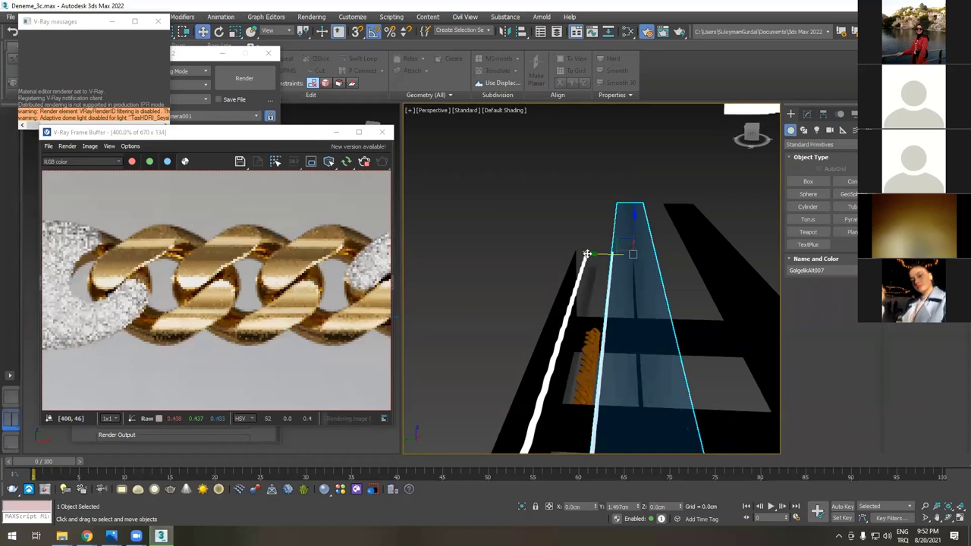
pyautogui.moveTo(597, 255); pyautogui.dragTo(581, 255)
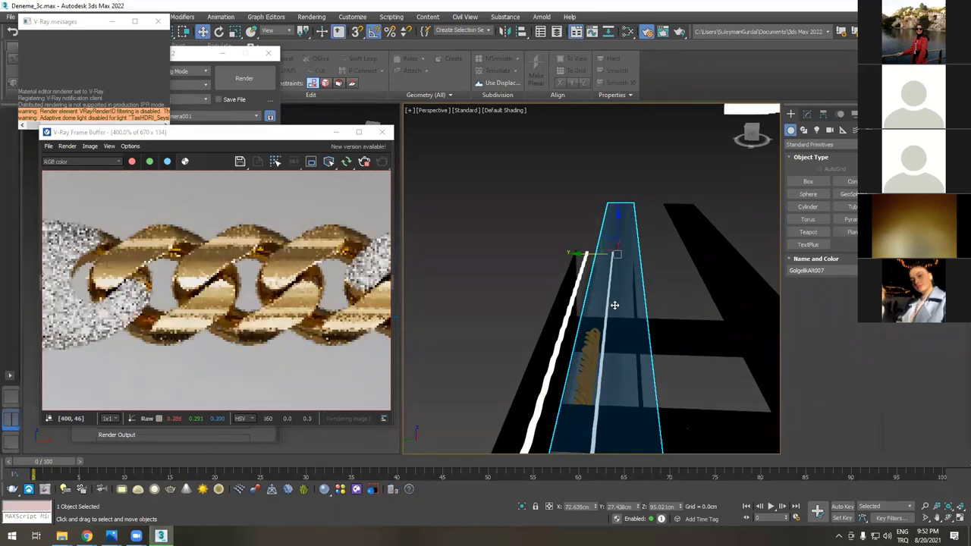
pyautogui.moveTo(614, 305)
pyautogui.mouseDown()
pyautogui.moveTo(640, 305)
pyautogui.moveTo(626, 305)
pyautogui.mouseUp()
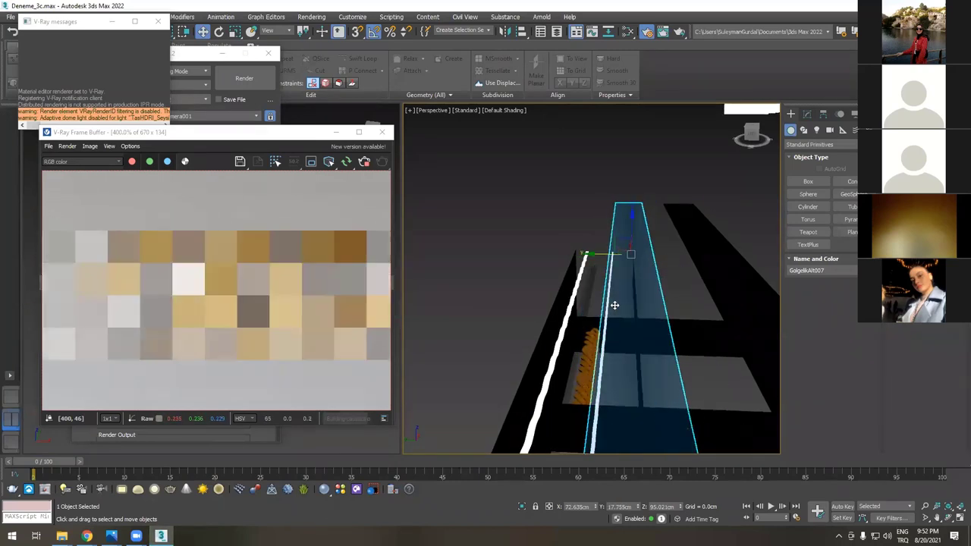
# - Reposition the UstInce_Isik and GolgelikAlt005 thin light strips along their Y axes
pyautogui.click(547, 325)
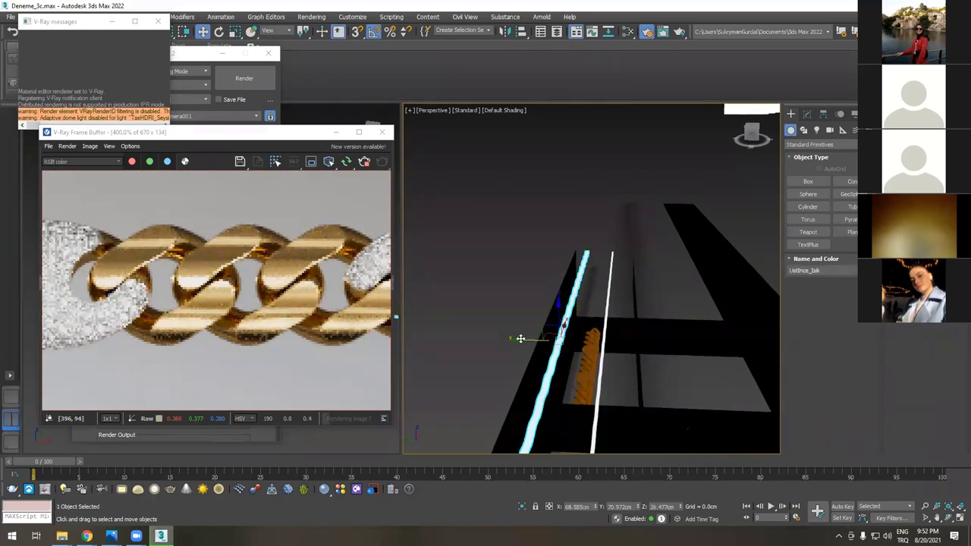
pyautogui.moveTo(520, 340); pyautogui.dragTo(527, 342)
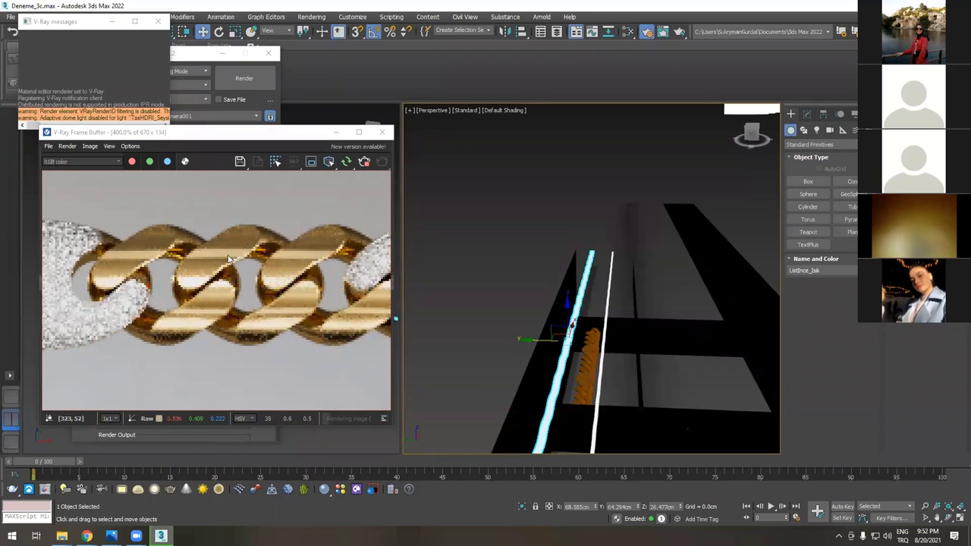
pyautogui.moveTo(574, 353); pyautogui.dragTo(588, 354)
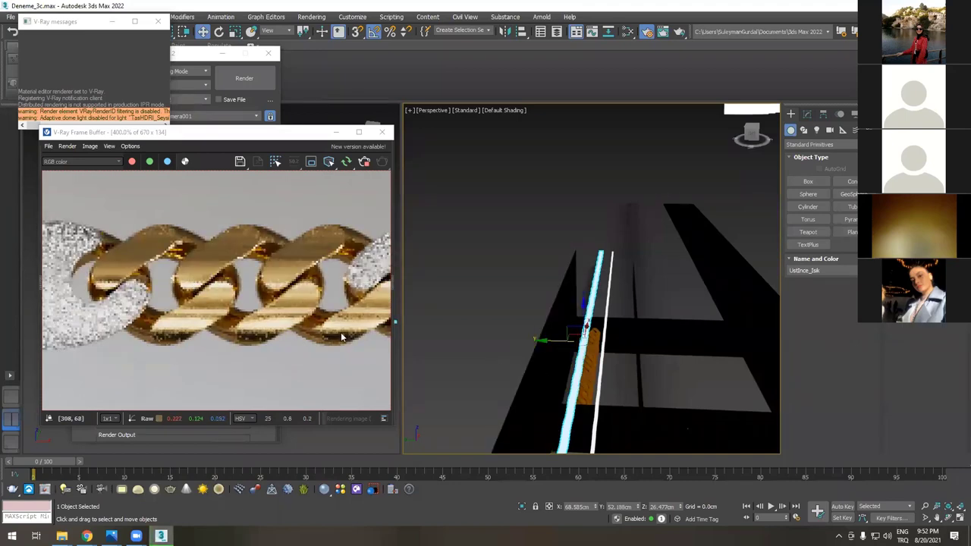
pyautogui.moveTo(540, 340); pyautogui.dragTo(540, 370)
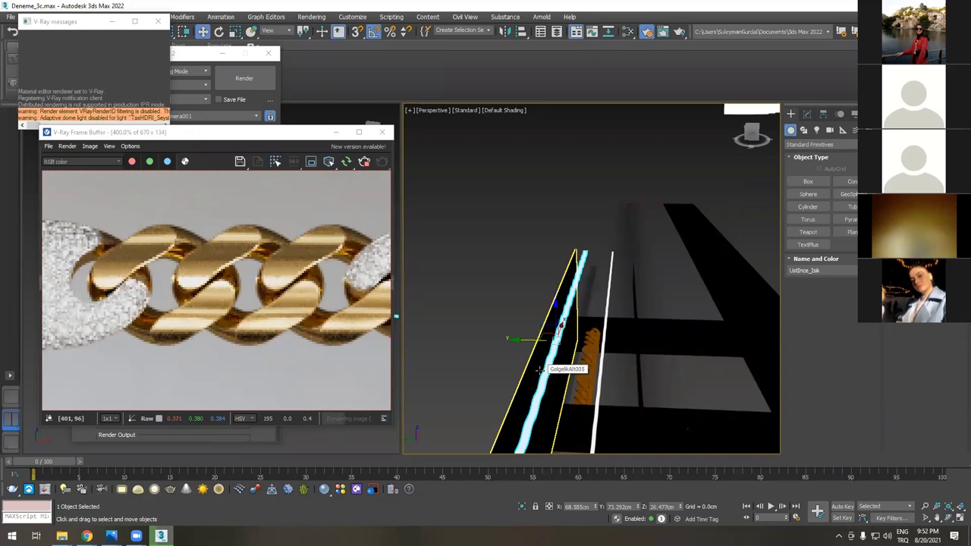
pyautogui.moveTo(558, 328); pyautogui.dragTo(526, 341)
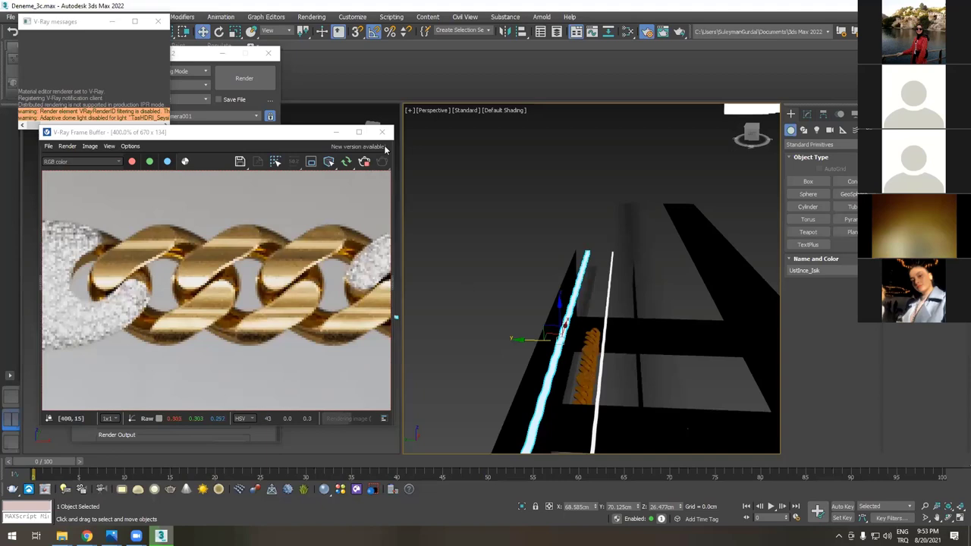
# - Close the V-Ray preview and exit 3ds Max without saving the chain scene
pyautogui.click(502, 127)
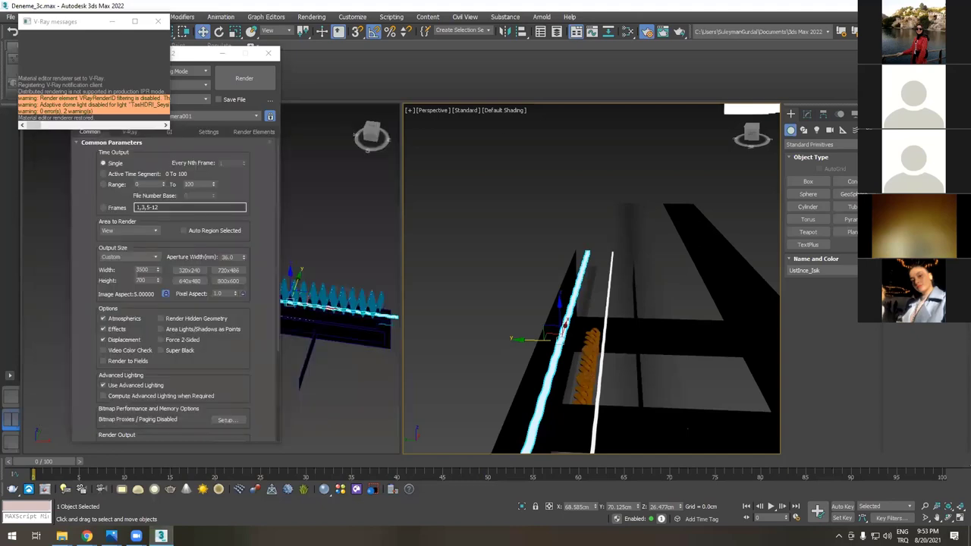
pyautogui.hotkey('ctrl', 'o')
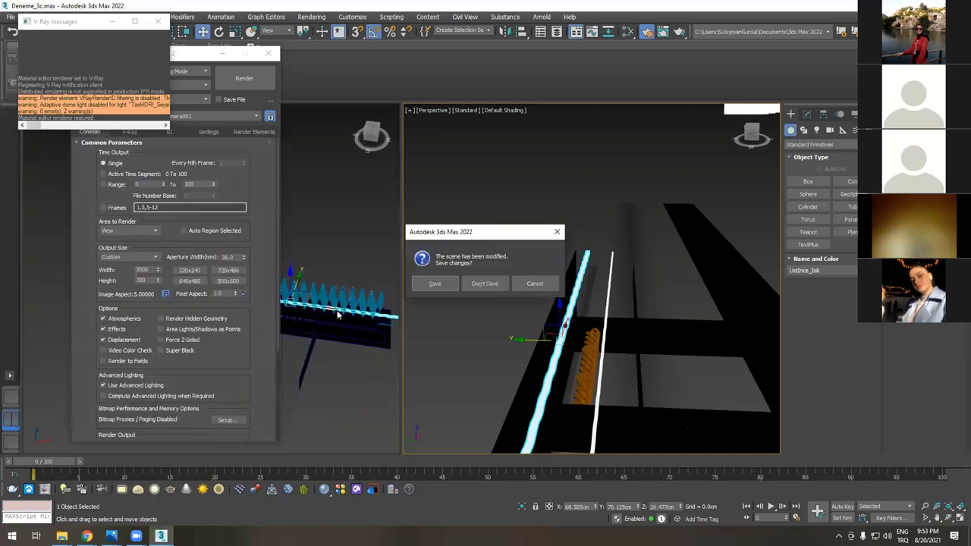
pyautogui.press('n')
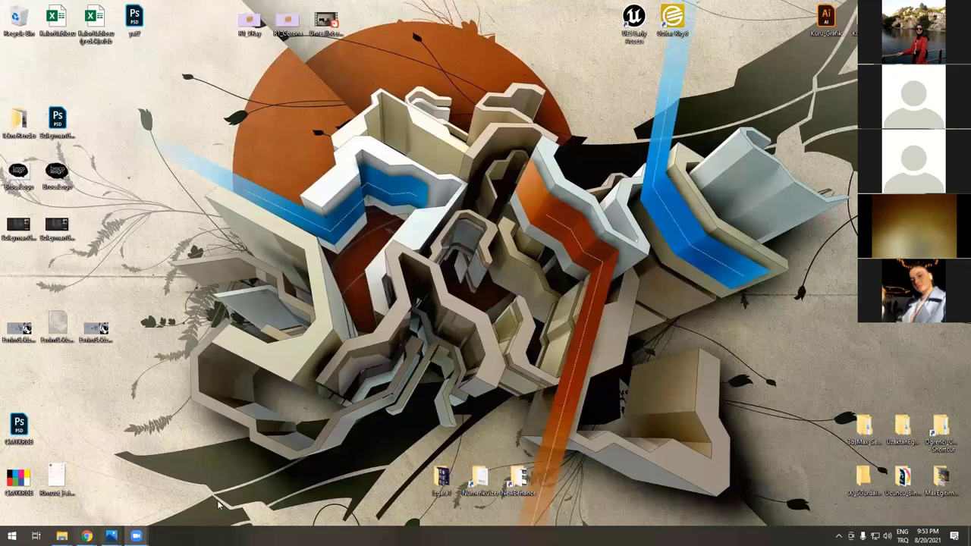
pyautogui.click(145, 487)
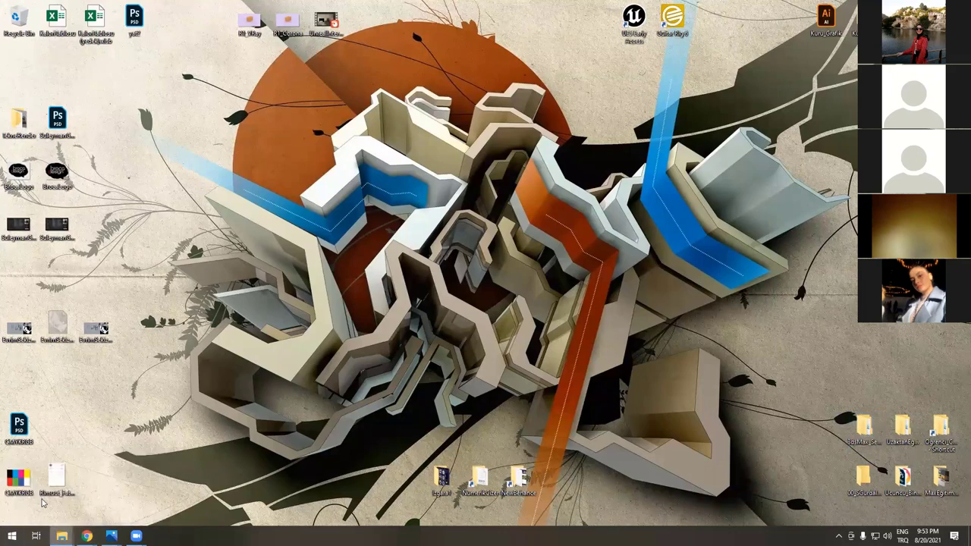
# - Move File Explorer up from Renders to 01_Projeler, then bring the Behance gallery forward
pyautogui.hotkey('alt', 'Tab')
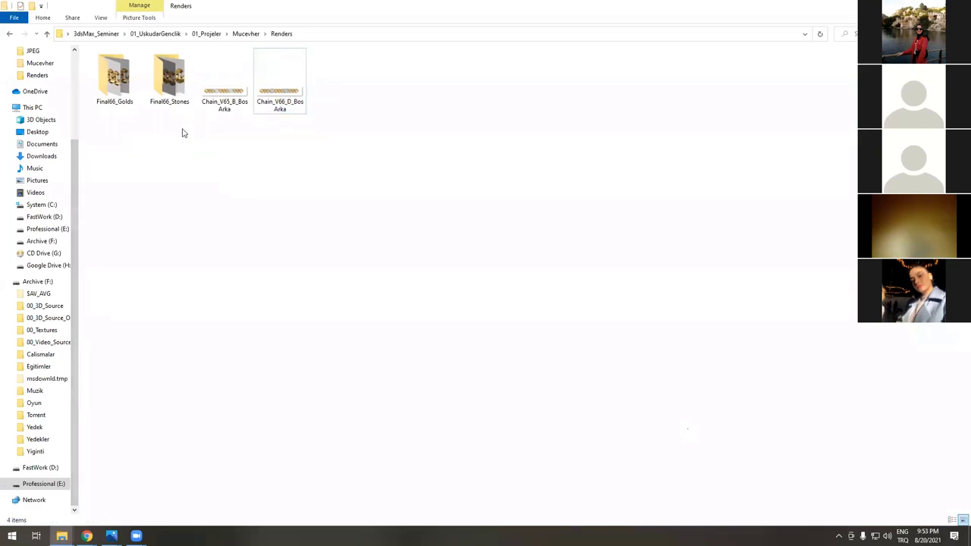
pyautogui.click(47, 33)
pyautogui.click(96, 114)
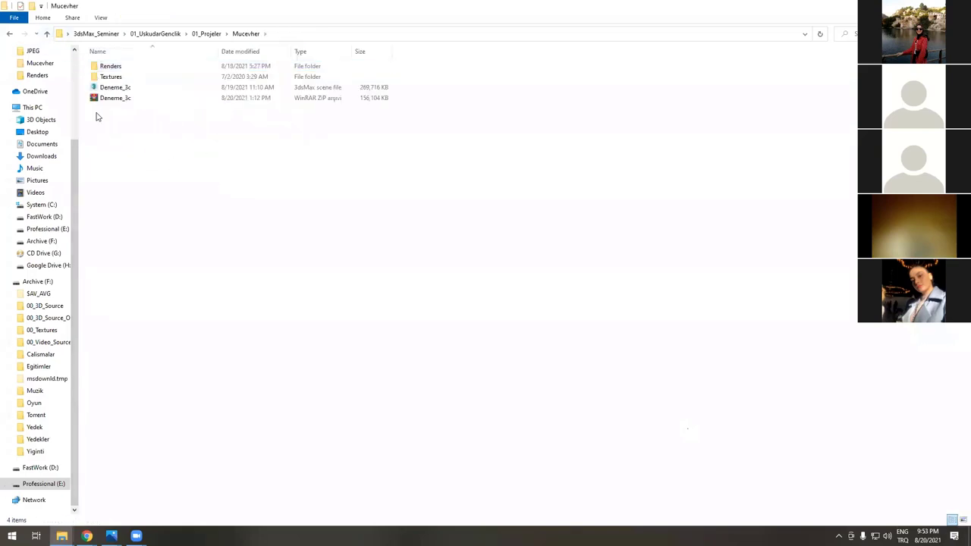
pyautogui.click(47, 34)
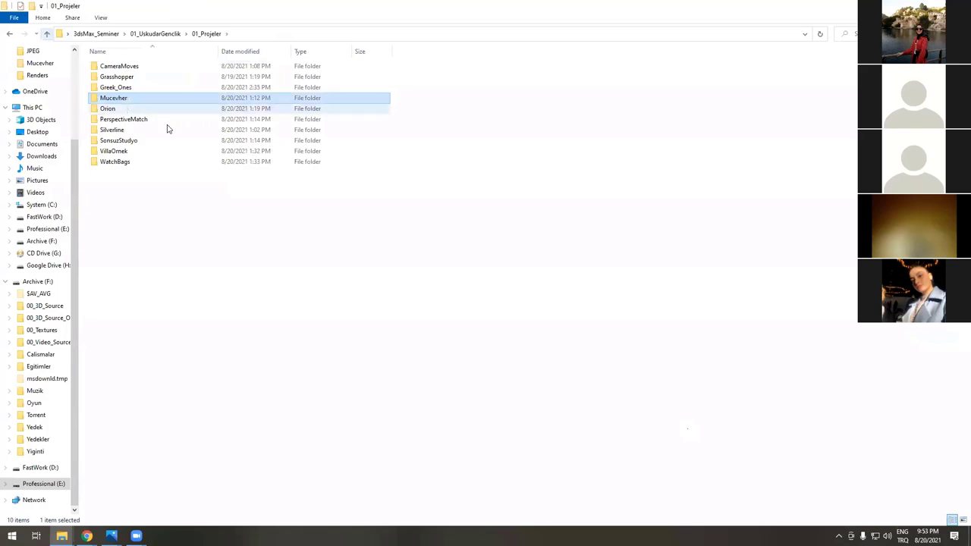
pyautogui.click(306, 323)
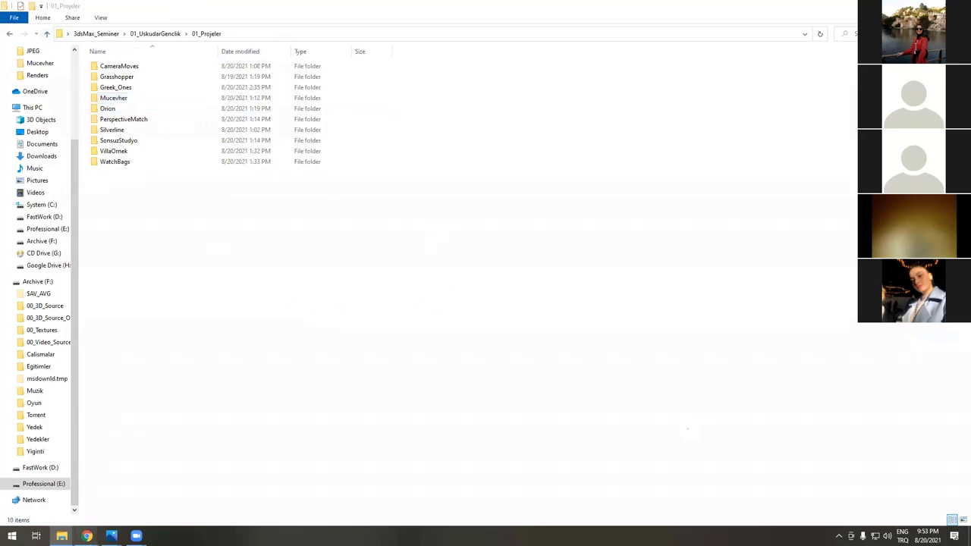
pyautogui.moveTo(87, 536)
pyautogui.click(223, 489)
# - Browse the Behance renders down to the gallery's last rows, then return to File Explorer
pyautogui.scroll(-5, 429, 290)
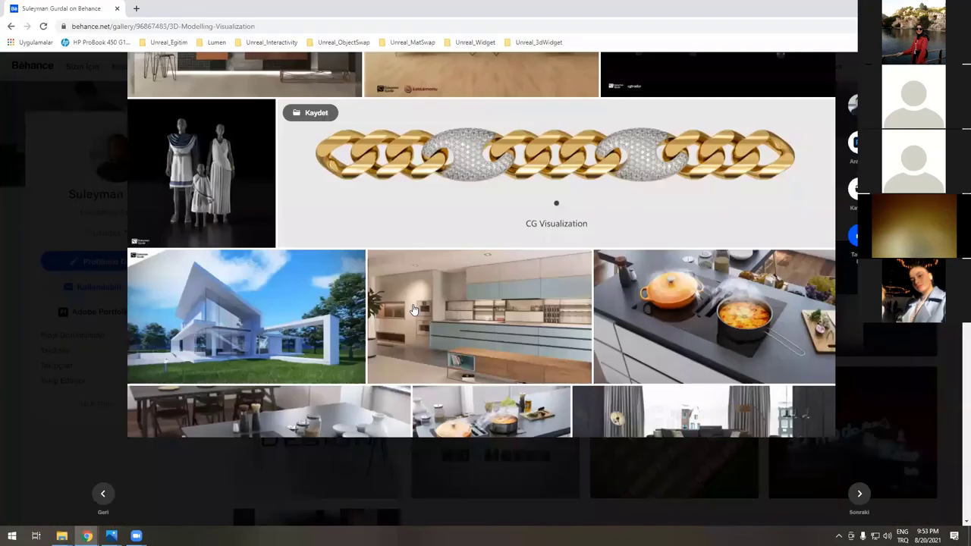
pyautogui.scroll(1, 398, 343)
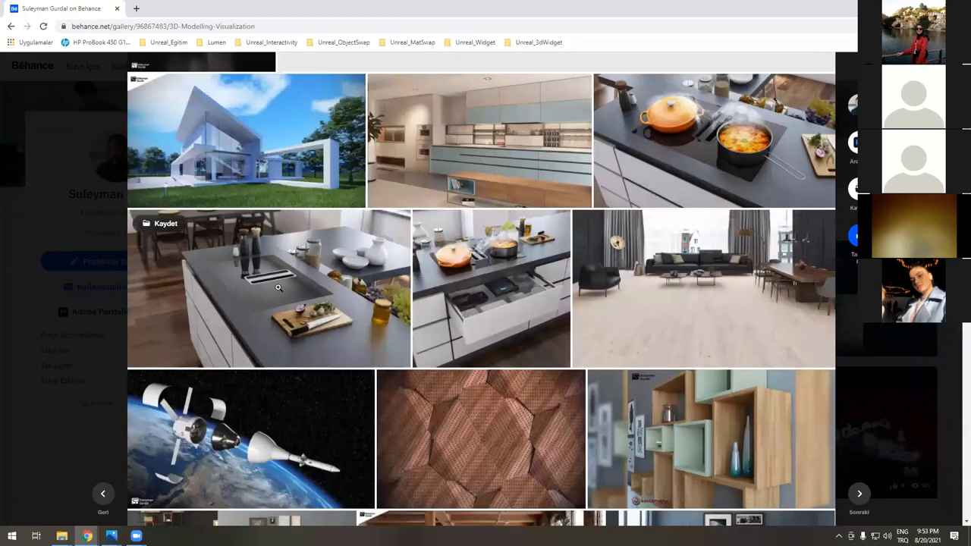
pyautogui.scroll(-1, 223, 339)
pyautogui.scroll(-1, 224, 339)
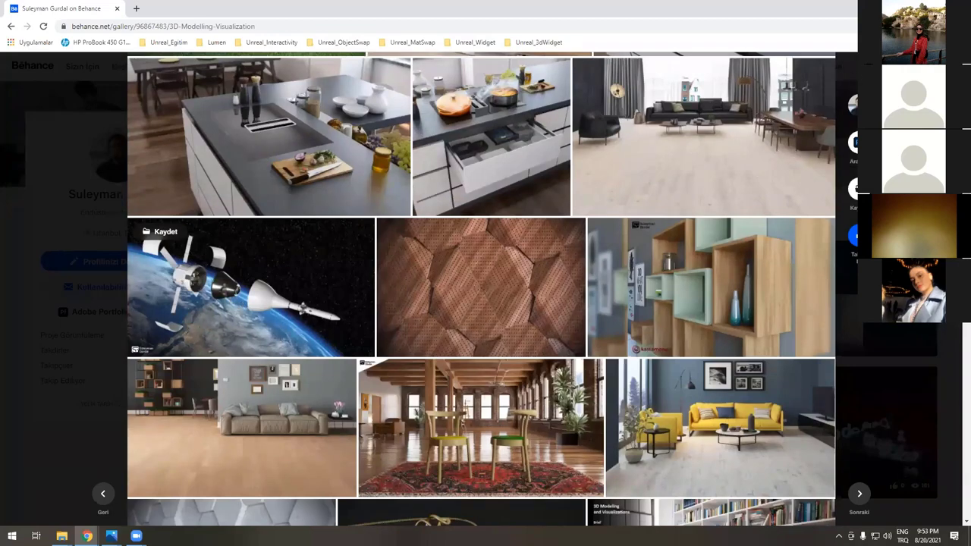
pyautogui.scroll(2, 481, 301)
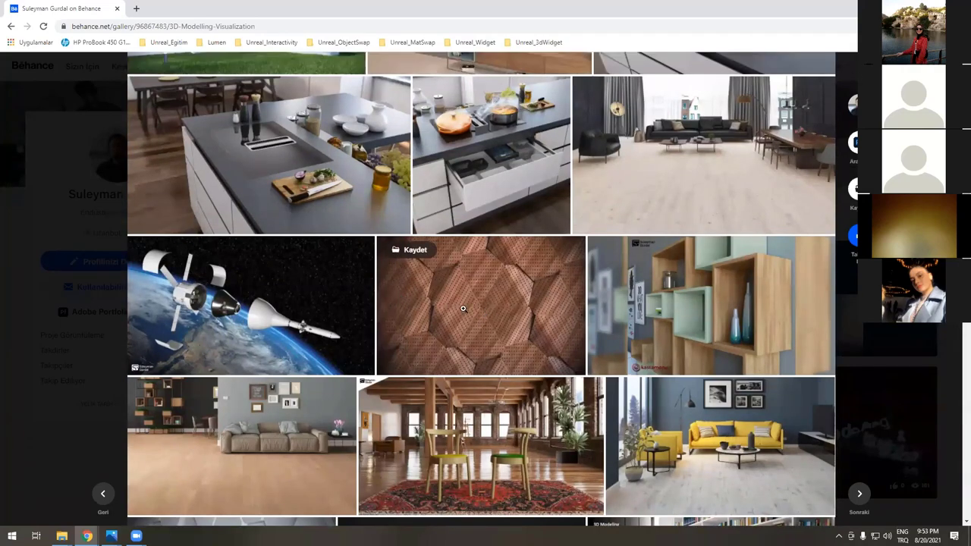
pyautogui.scroll(2, 495, 287)
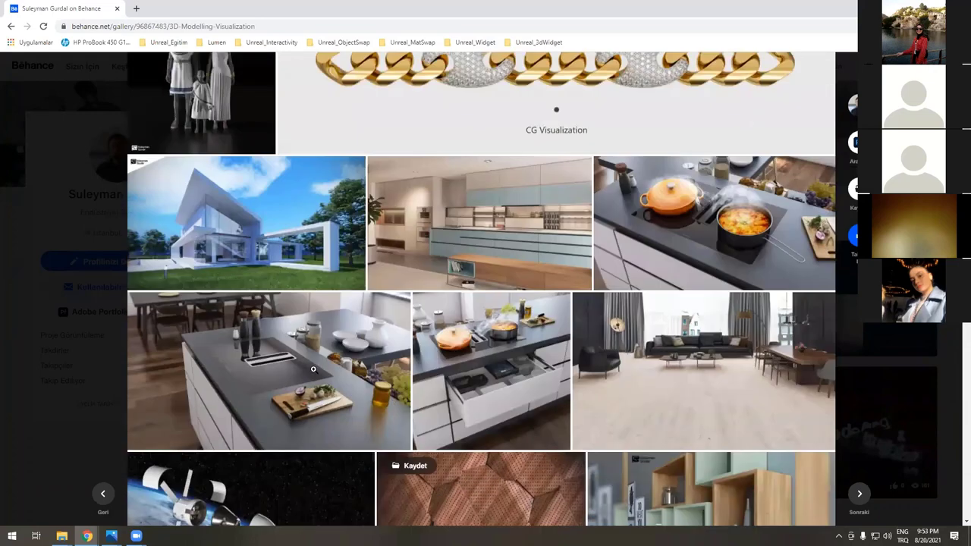
pyautogui.scroll(-3, 315, 364)
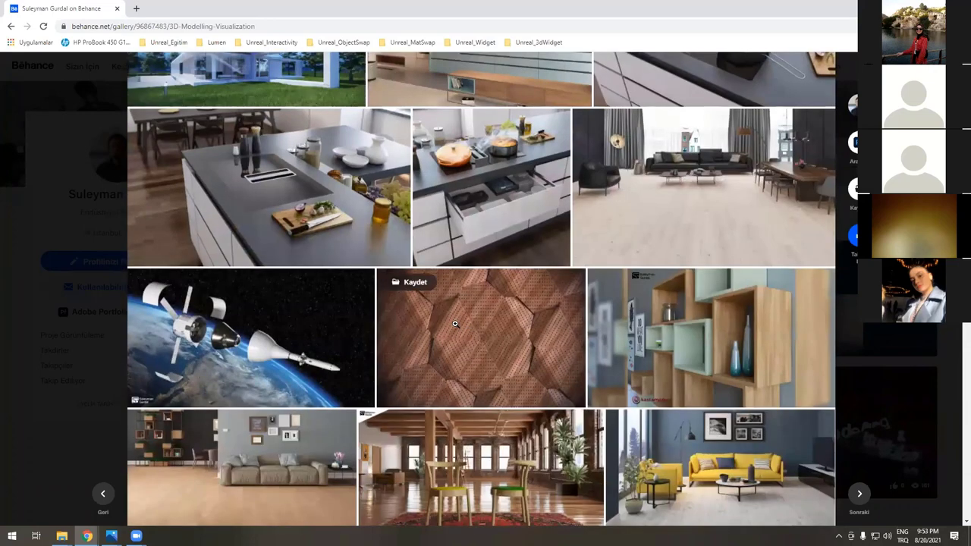
pyautogui.scroll(3, 456, 330)
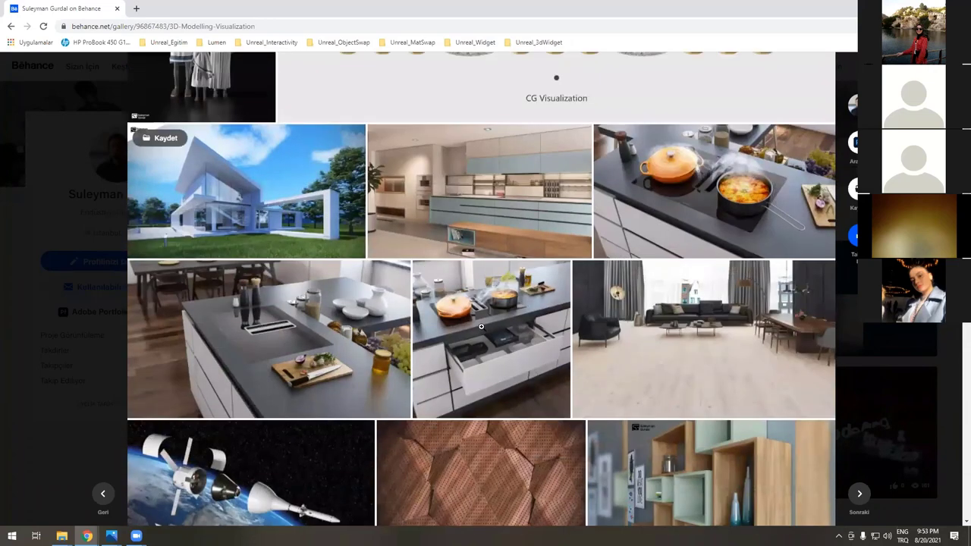
pyautogui.scroll(-2, 471, 330)
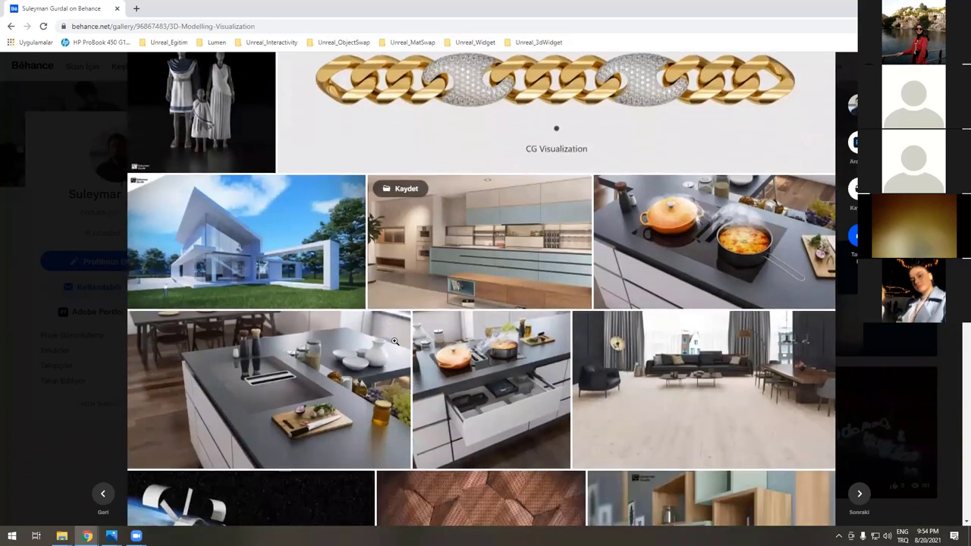
pyautogui.scroll(-2, 447, 309)
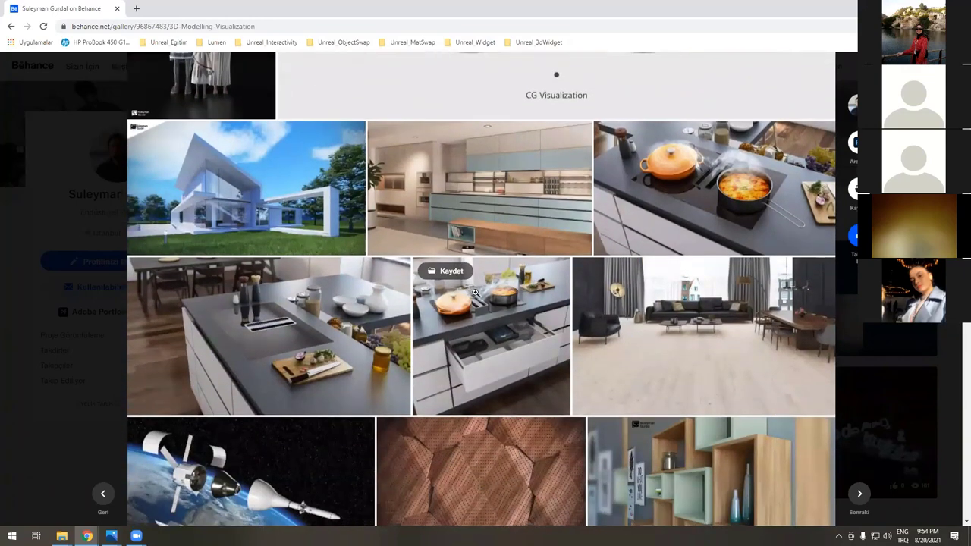
pyautogui.scroll(-2, 374, 309)
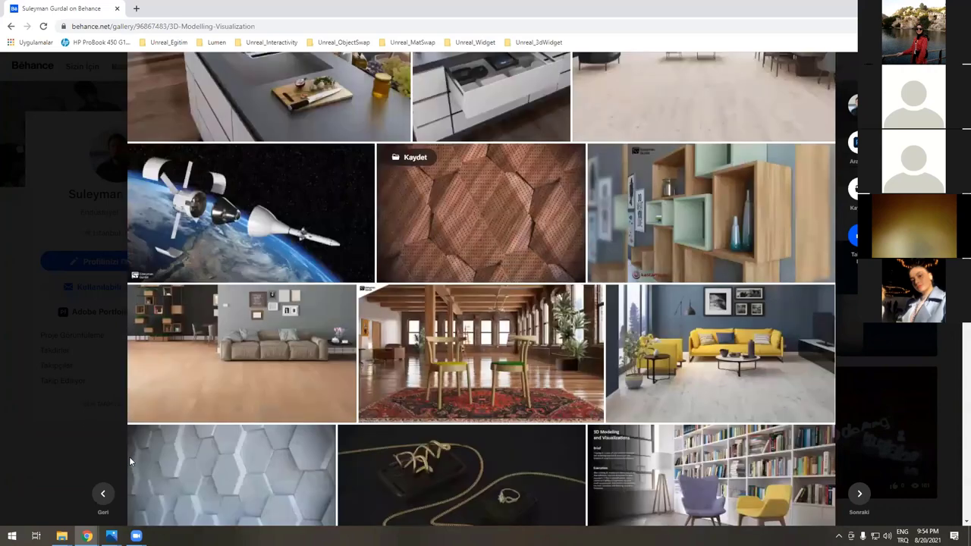
pyautogui.scroll(-3, 70, 496)
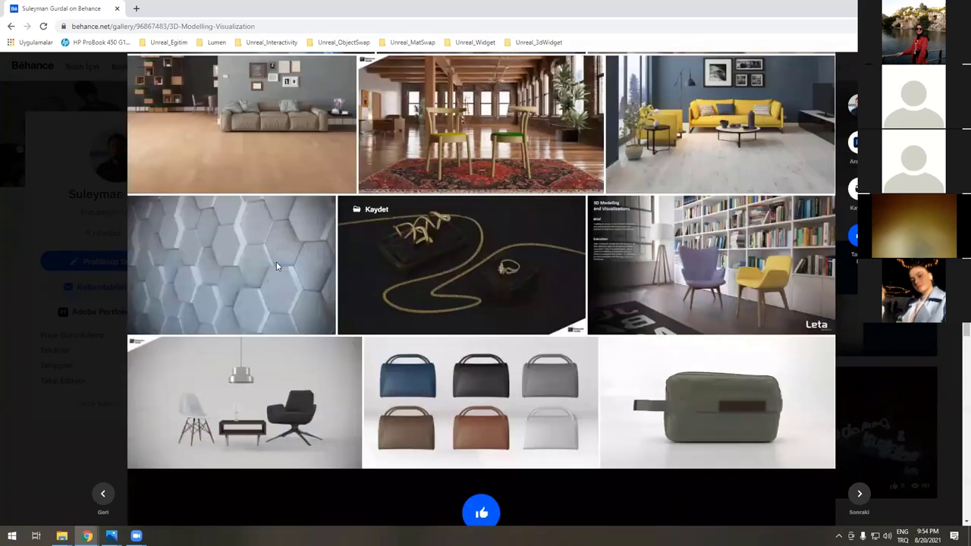
pyautogui.hotkey('alt', 'Tab')
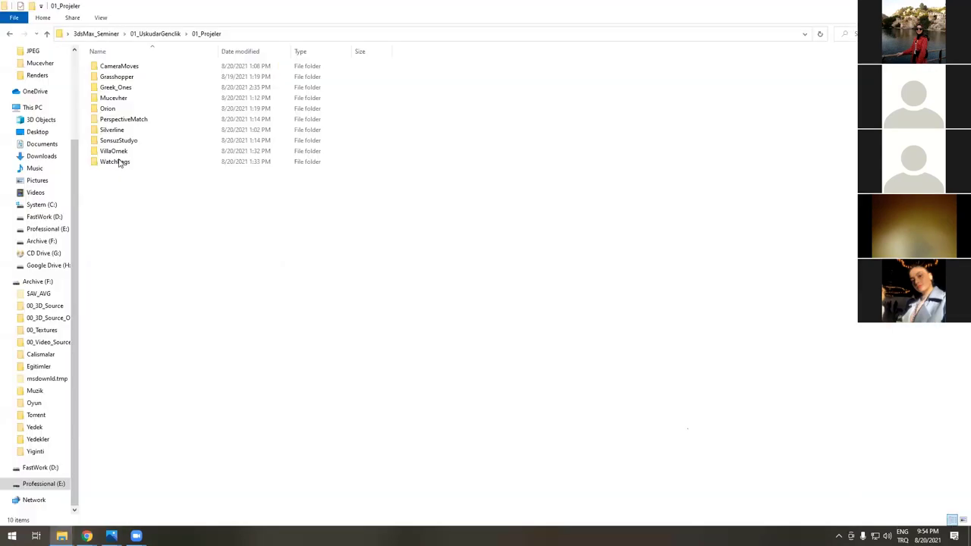
# - Return to 01_Projeler and open Render_1.jpg from PerspectiveMatch > Render in Photos
pyautogui.click(119, 162)
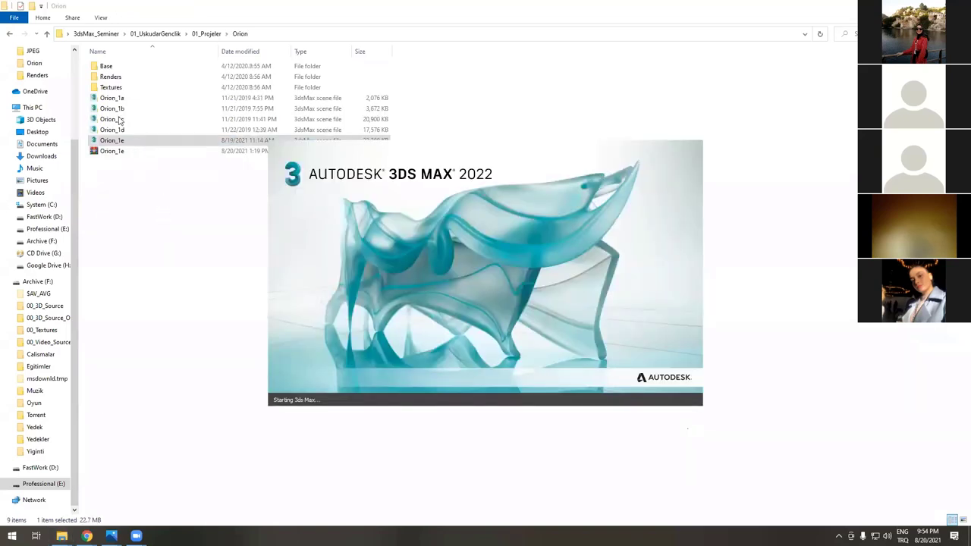
pyautogui.click(47, 34)
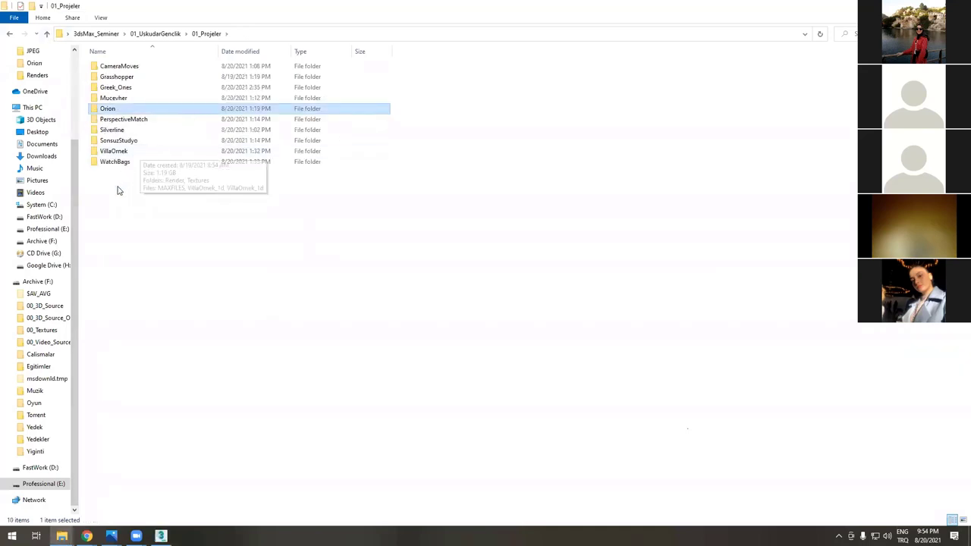
pyautogui.click(124, 172)
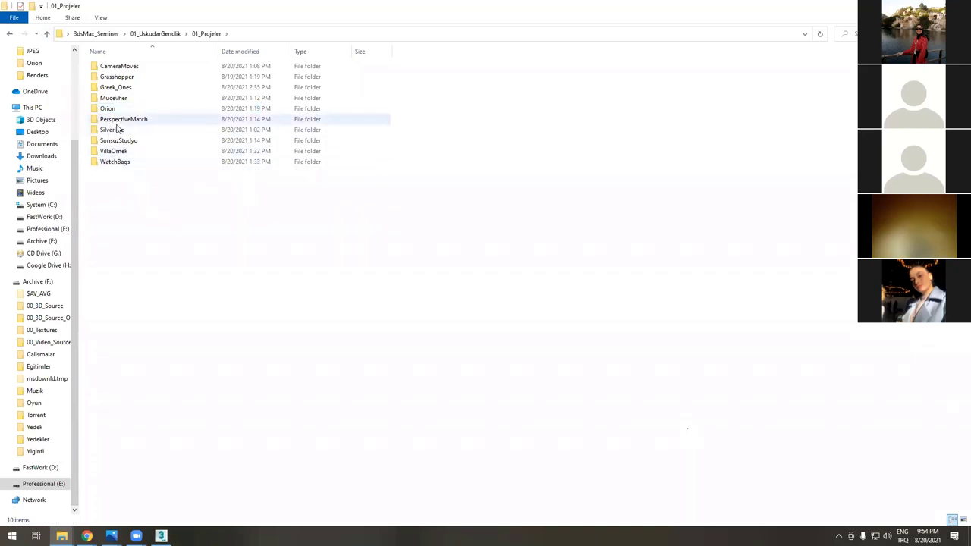
pyautogui.doubleClick(116, 119)
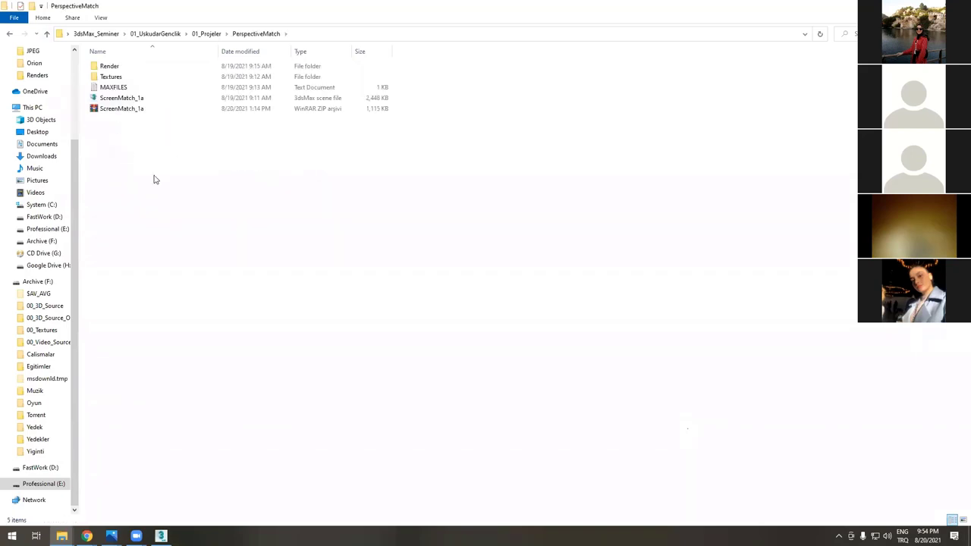
pyautogui.doubleClick(113, 67)
pyautogui.doubleClick(112, 78)
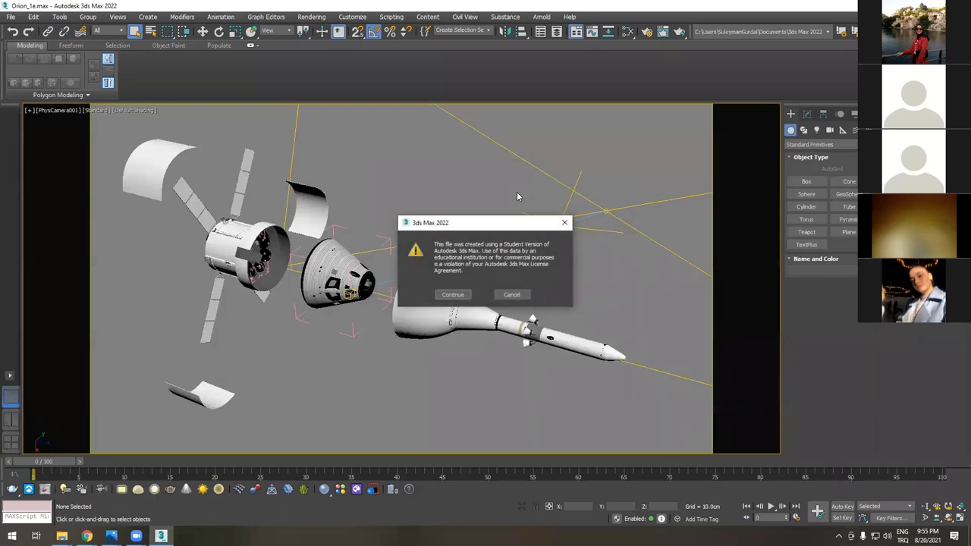
# - Dismiss the Student Version warning, show camera and perspective views, and select VRayLight001
pyautogui.click(454, 295)
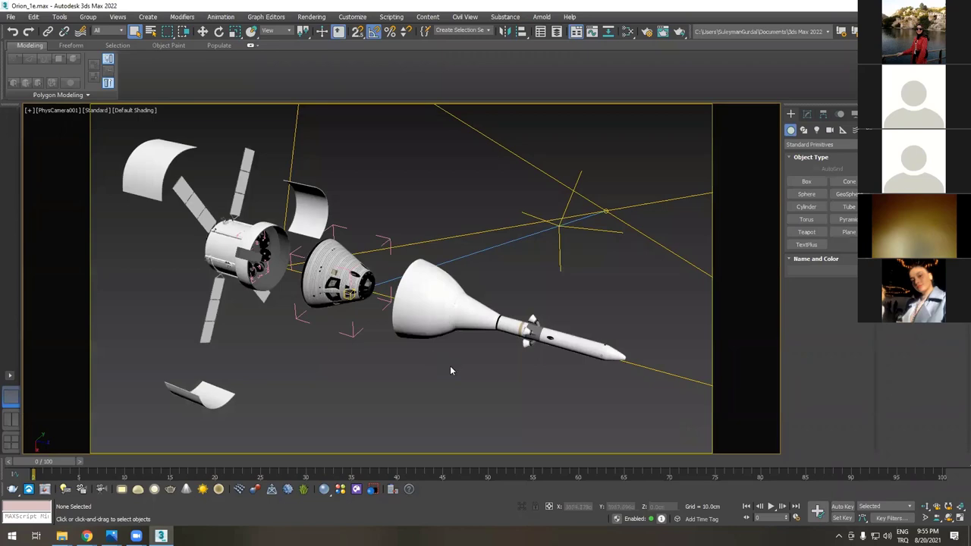
pyautogui.click(10, 417)
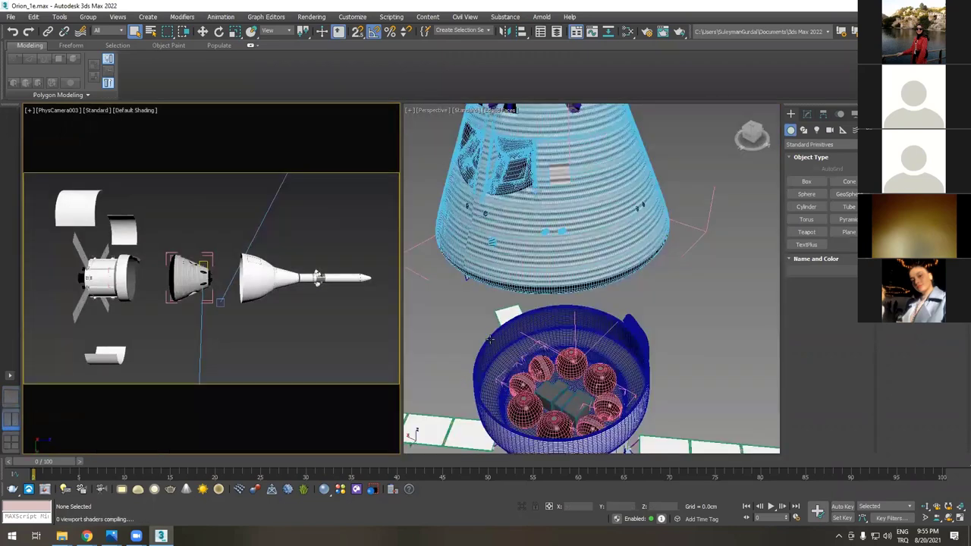
pyautogui.scroll(-2, 549, 195)
pyautogui.scroll(-2, 549, 194)
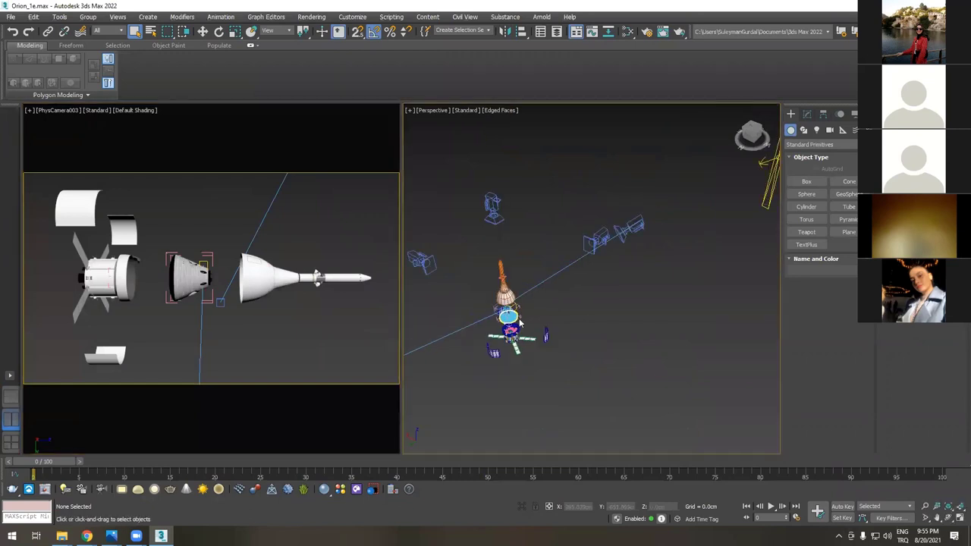
pyautogui.keyDown('alt'); pyautogui.moveTo(549, 194); pyautogui.dragTo(531, 280, button='middle'); pyautogui.keyUp('alt')
pyautogui.click(481, 270)
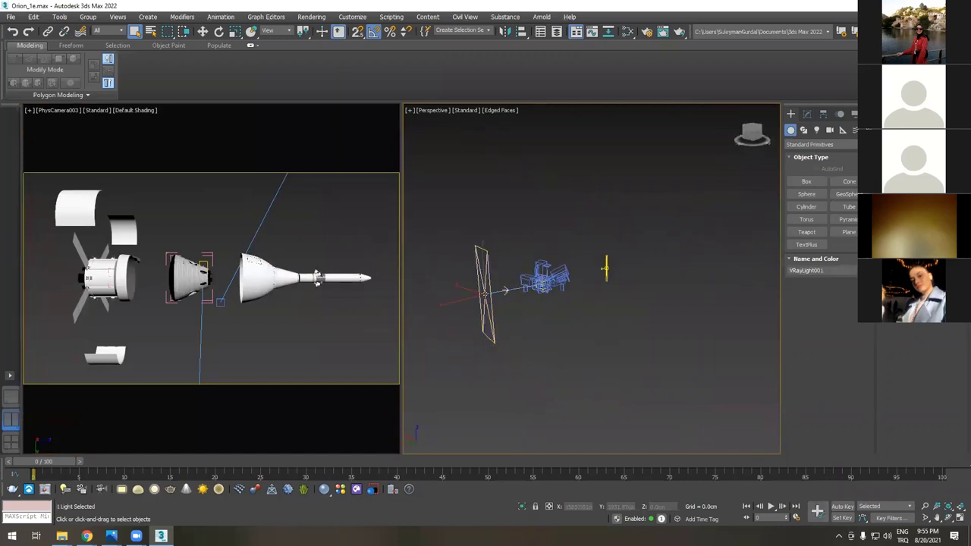
pyautogui.scroll(3, 467, 306)
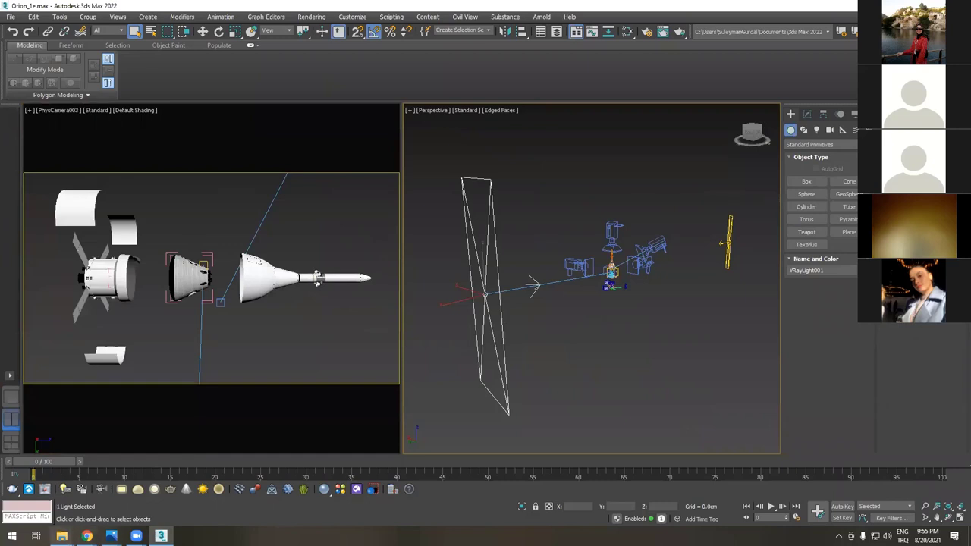
# - Bring the Render folder window forward and go up to PerspectiveMatch
pyautogui.moveTo(61, 536)
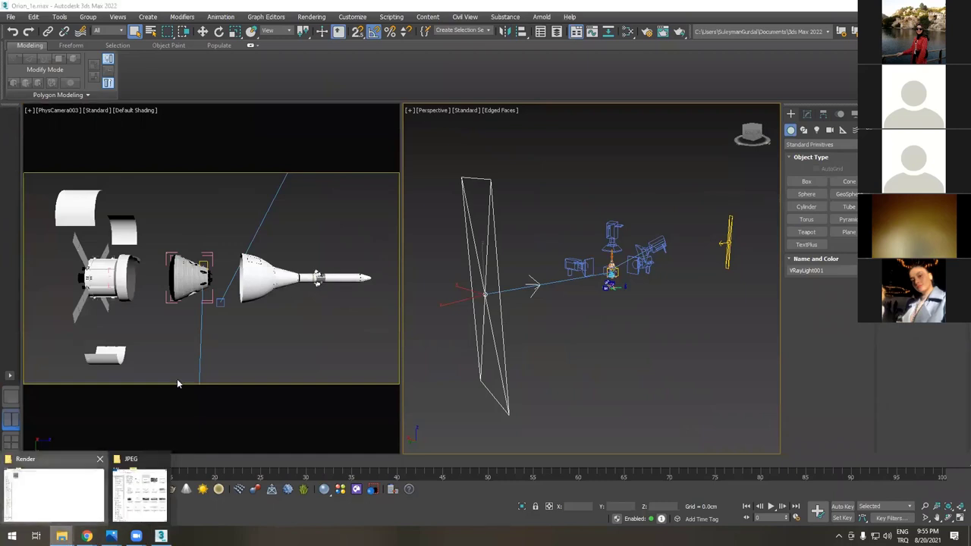
pyautogui.click(84, 498)
pyautogui.click(46, 33)
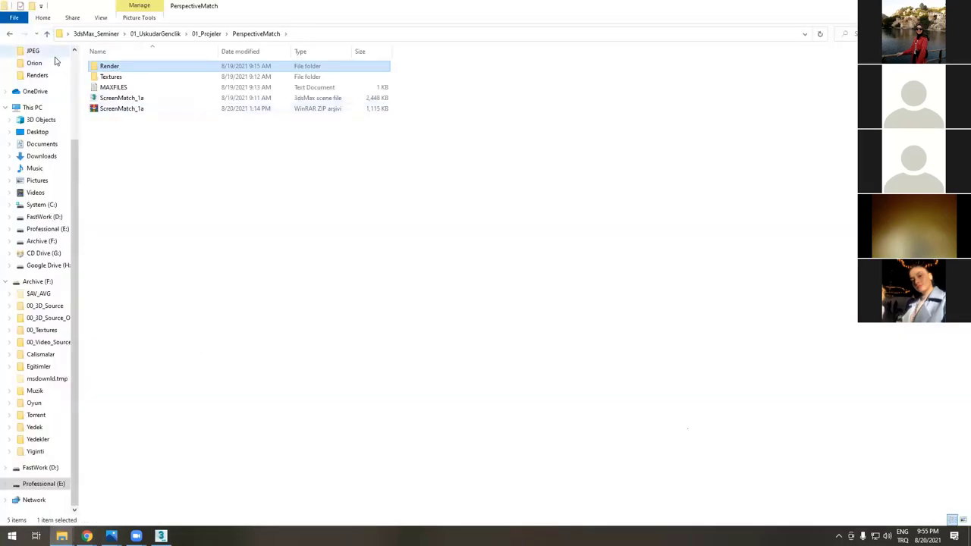
# - Go from 01_Projeler into Orion > Renders > Teslim and select the OrionPers render
pyautogui.click(46, 33)
pyautogui.click(112, 110)
pyautogui.doubleClick(112, 110)
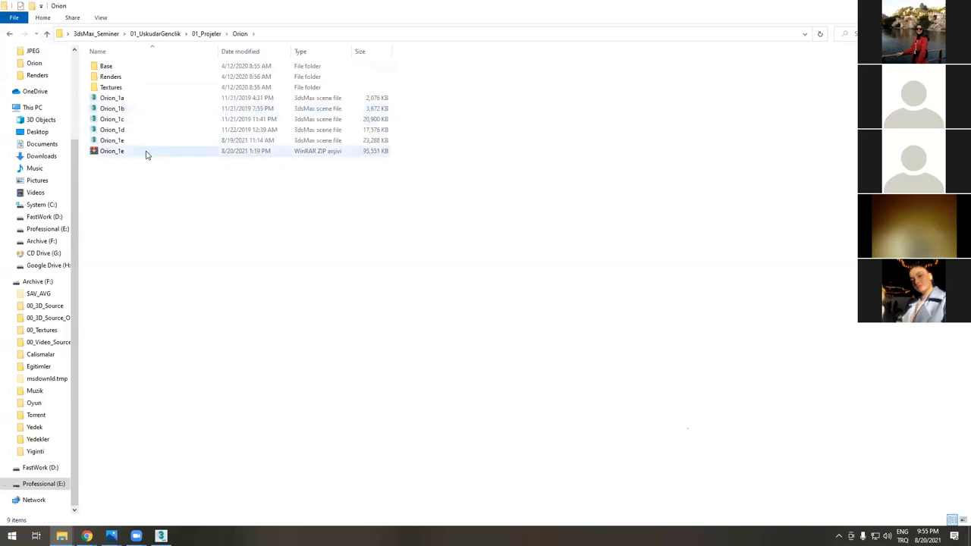
pyautogui.doubleClick(108, 77)
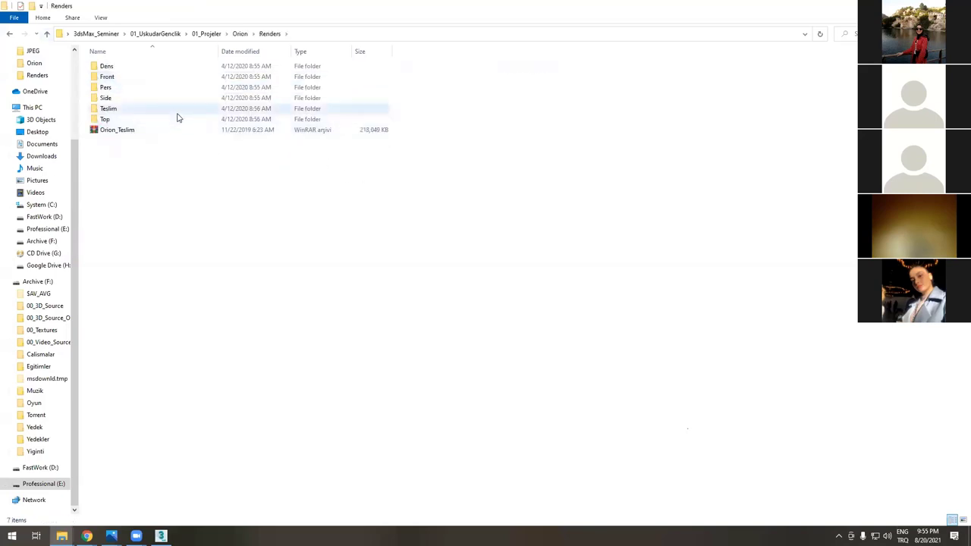
pyautogui.doubleClick(134, 111)
pyautogui.click(446, 85)
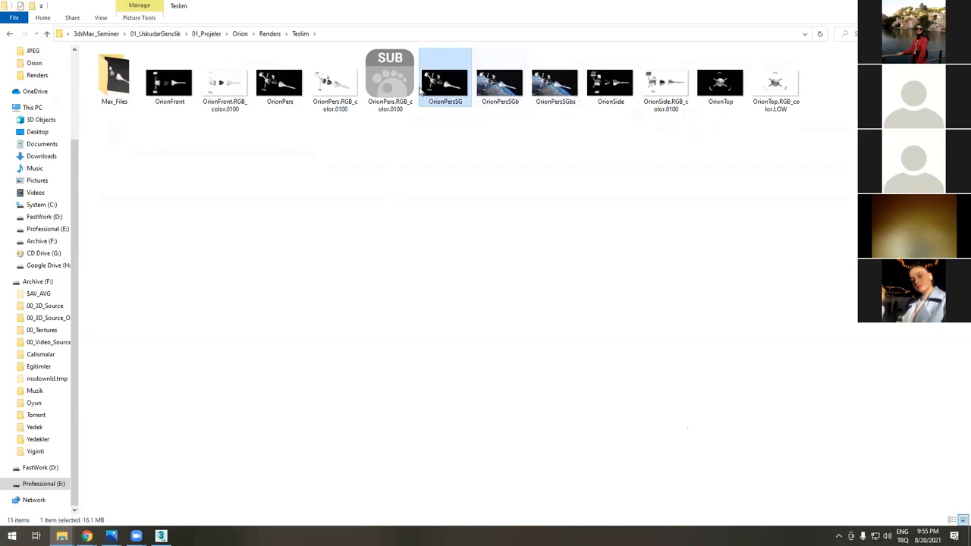
pyautogui.click(288, 91)
# - View OrionPers.jpg in Photos, then select the small right-hand light in 3ds Max
pyautogui.doubleClick(288, 91)
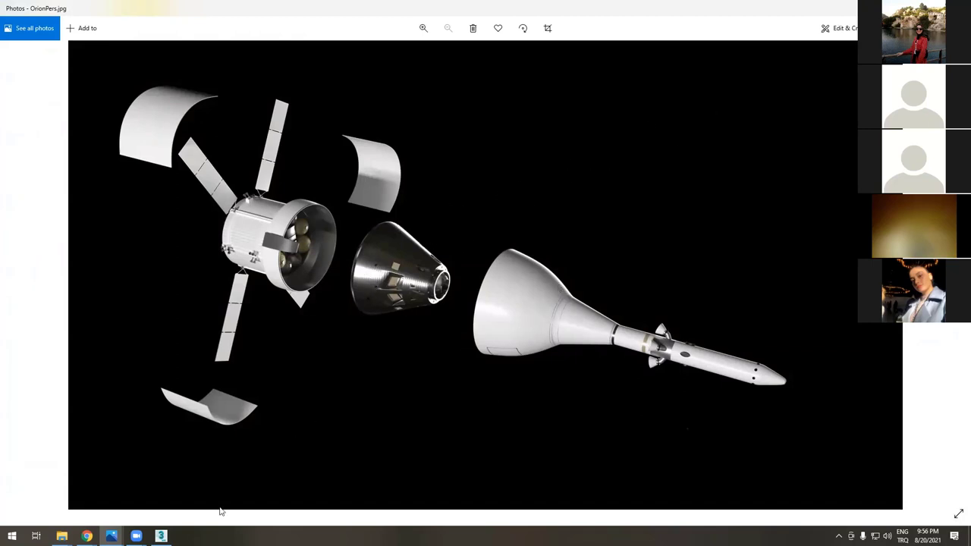
pyautogui.hotkey('alt', 'Tab')
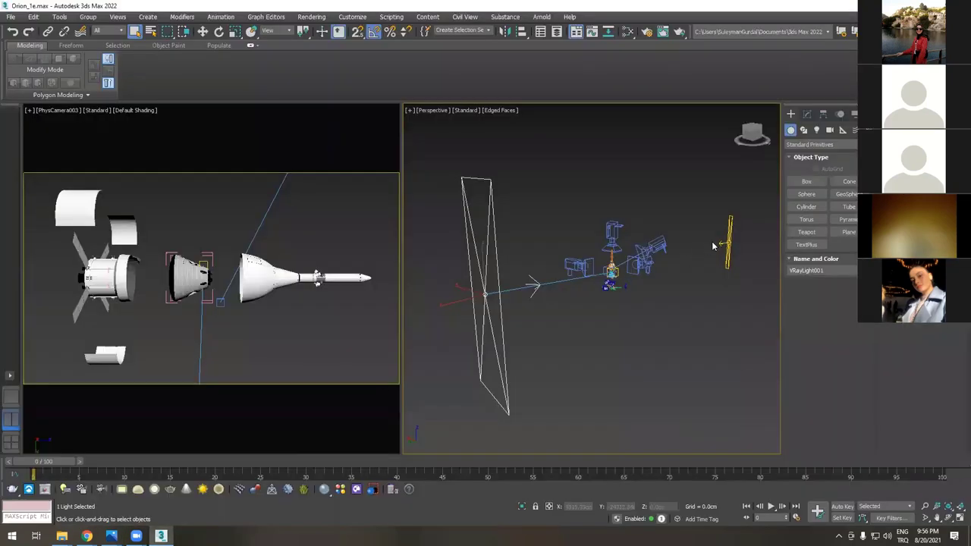
pyautogui.click(732, 231)
pyautogui.keyDown('alt'); pyautogui.moveTo(732, 230); pyautogui.dragTo(672, 211, button='middle'); pyautogui.keyUp('alt')
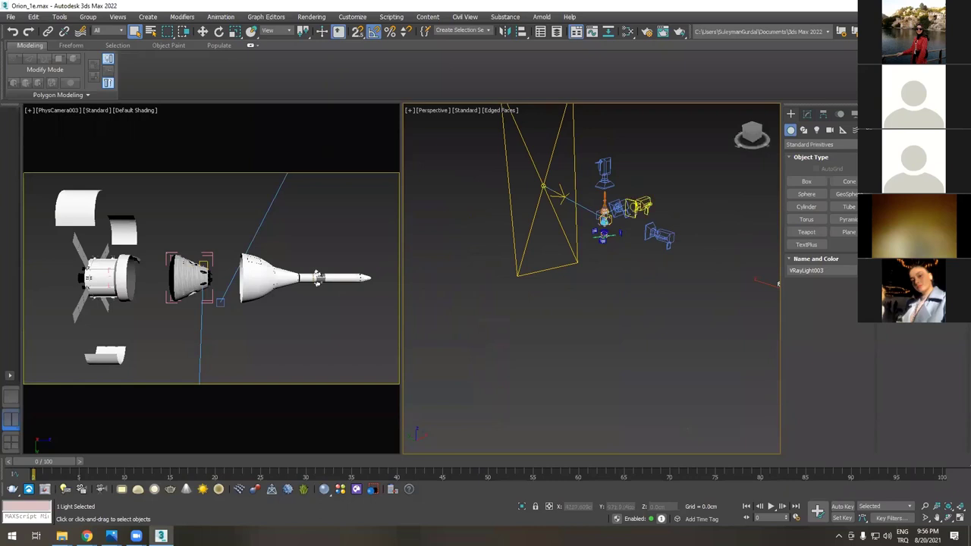
# - Zoom the Orion Perspective view, then bring OrionPers.jpg in Photos back to front
pyautogui.scroll(-2, 667, 235)
pyautogui.scroll(2, 694, 251)
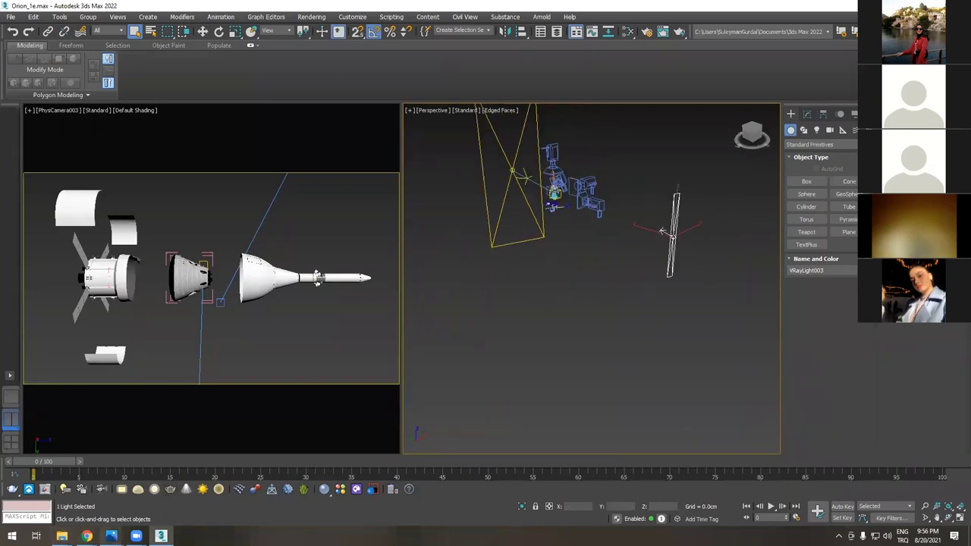
pyautogui.moveTo(110, 536)
pyautogui.click(535, 474)
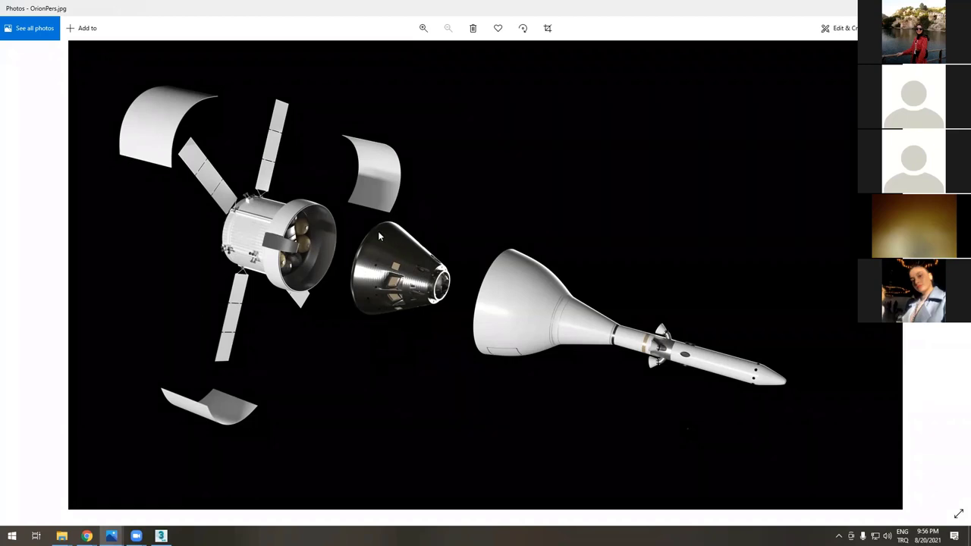
# - Flip between the black OrionPersSG and Earth-background OrionPersSGb renders, then return to 3ds Max
pyautogui.press('Right')
pyautogui.press('Right')
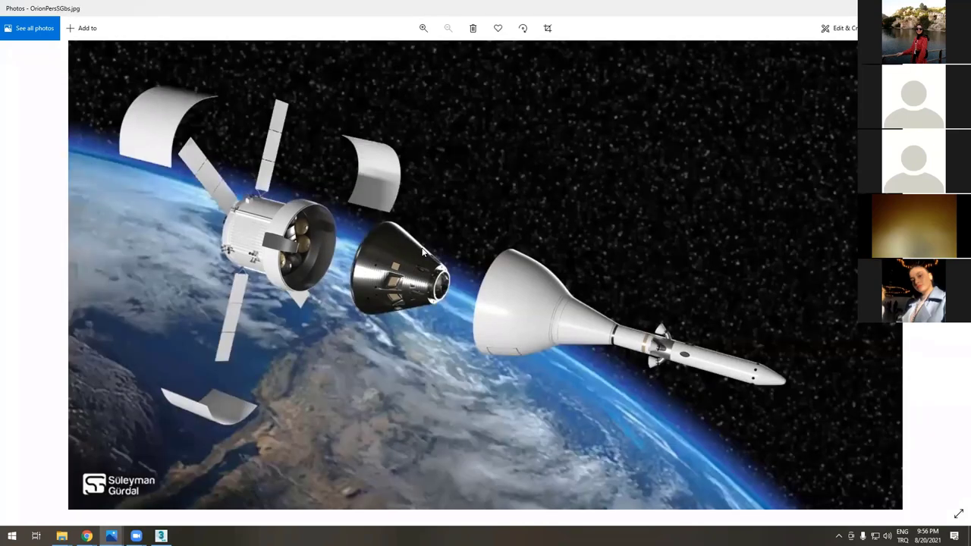
pyautogui.press('Left')
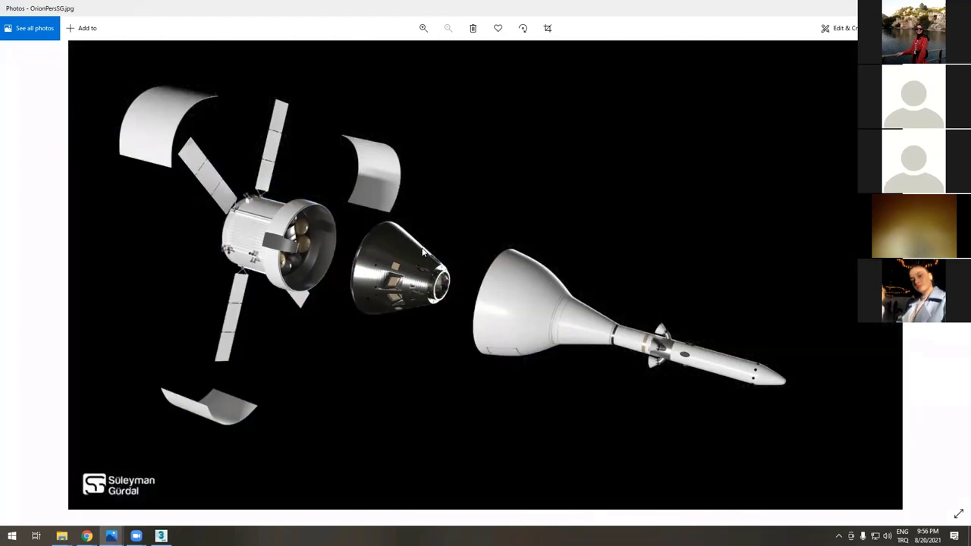
pyautogui.press('Right')
pyautogui.press('Left')
pyautogui.press('Right')
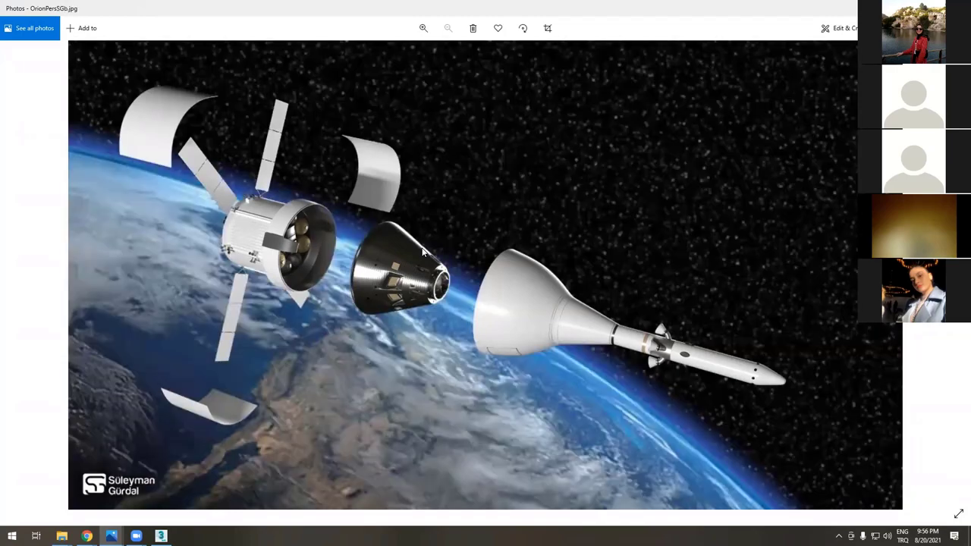
pyautogui.press('Left')
pyautogui.press('Right')
pyautogui.press('Left')
pyautogui.press('Right')
pyautogui.press('Left')
pyautogui.press('Right')
pyautogui.press('Left')
pyautogui.press('Right')
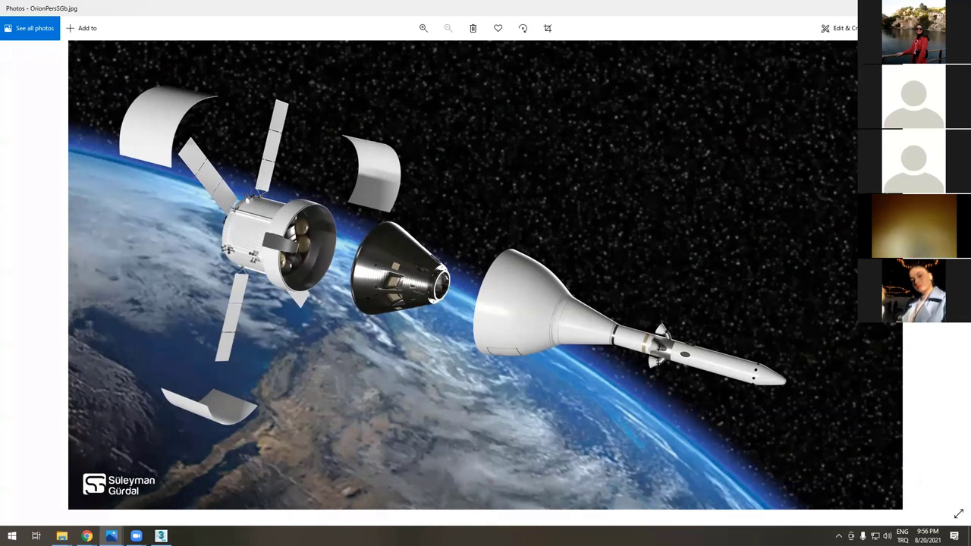
pyautogui.hotkey('alt', 'Tab')
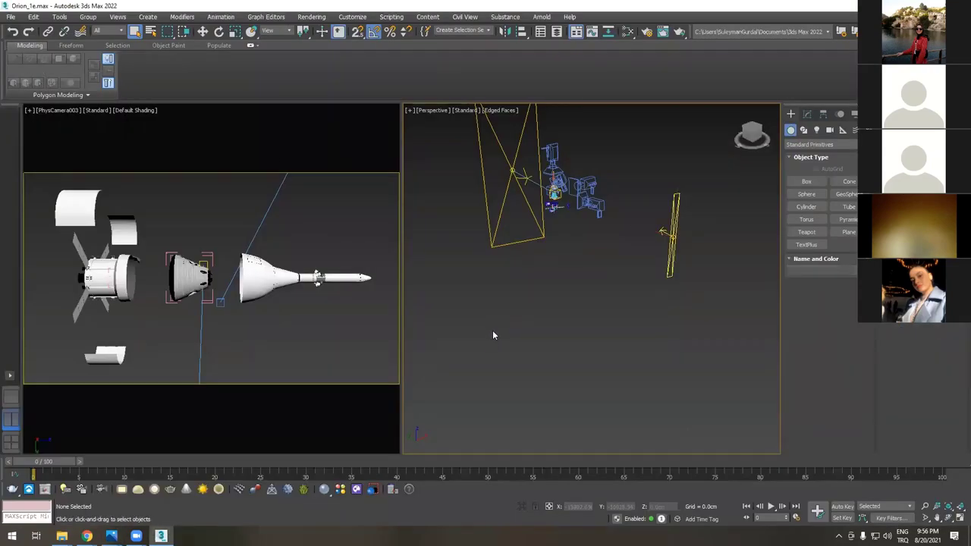
# - Close the rendered frame window and start opening another scene, discarding changes to the Orion scene
pyautogui.click(46, 491)
pyautogui.click(386, 132)
pyautogui.click(11, 17)
pyautogui.click(34, 55)
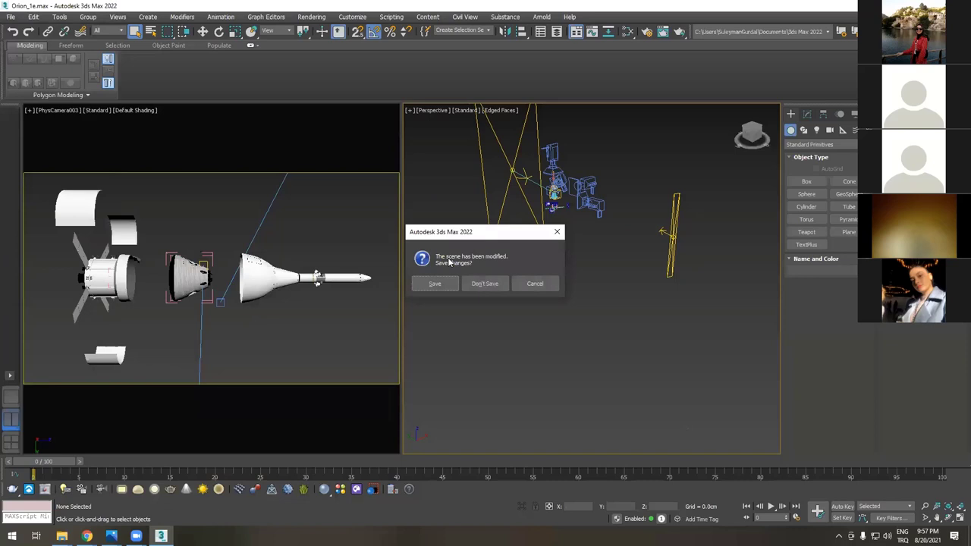
pyautogui.click(484, 283)
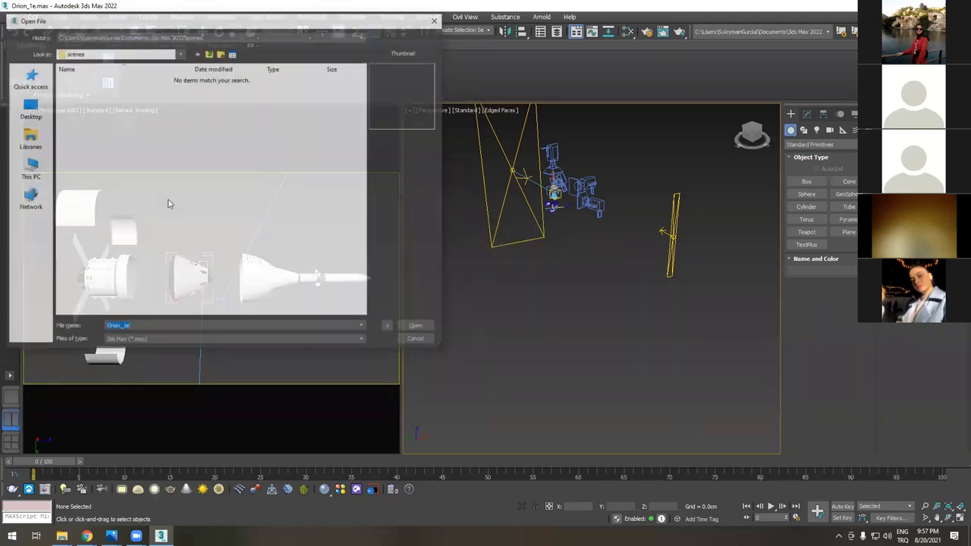
# - Browse Desktop > 3dsMax_Seminer > 01_UskudarGenclik > 01_Projeler > PerspectiveMatch and open ScreenMatch_1a.max
pyautogui.press('BackSpace')
pyautogui.click(30, 171)
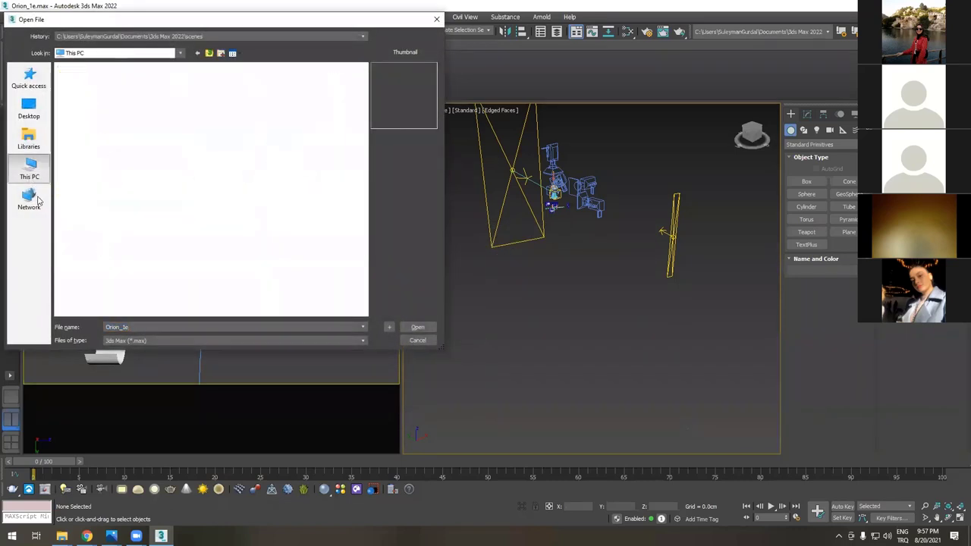
pyautogui.click(29, 110)
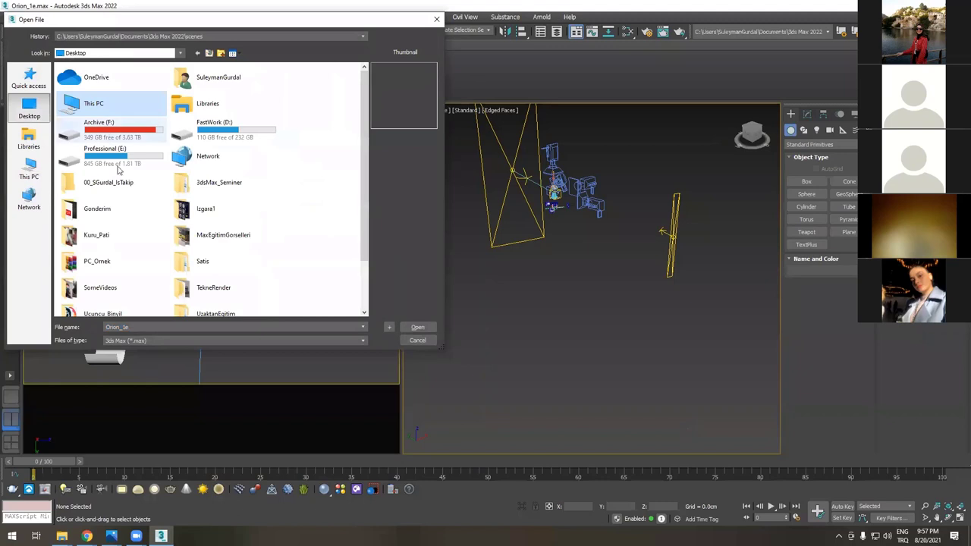
pyautogui.doubleClick(210, 186)
pyautogui.doubleClick(85, 98)
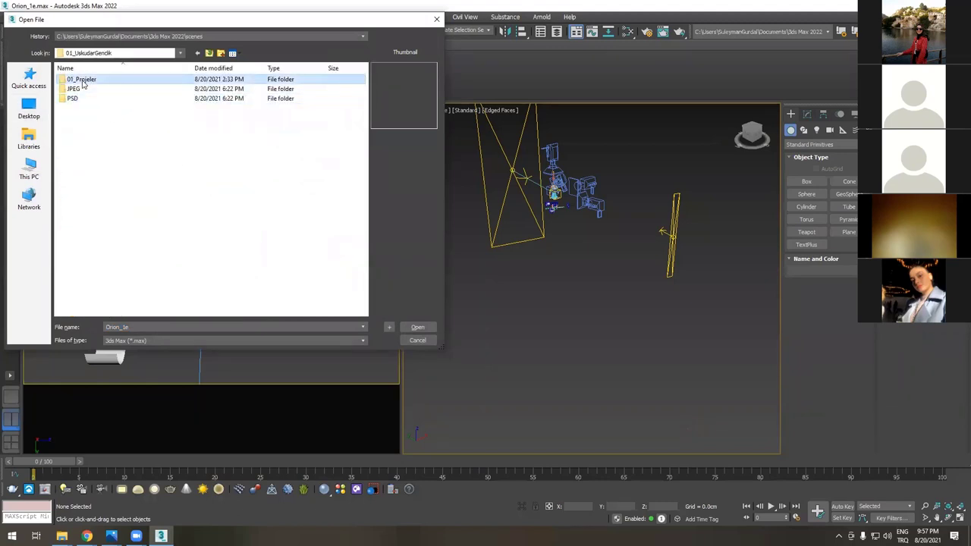
pyautogui.doubleClick(82, 80)
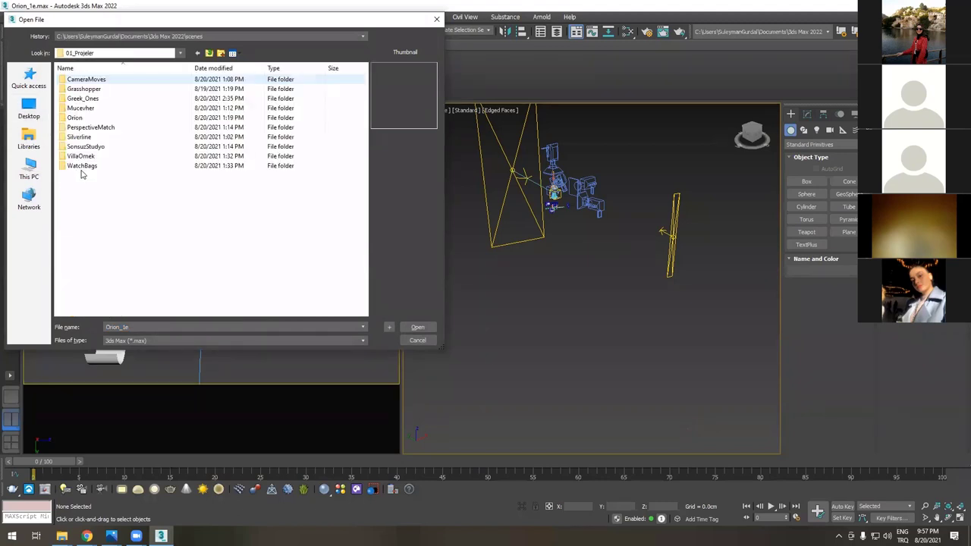
pyautogui.doubleClick(87, 126)
pyautogui.click(86, 98)
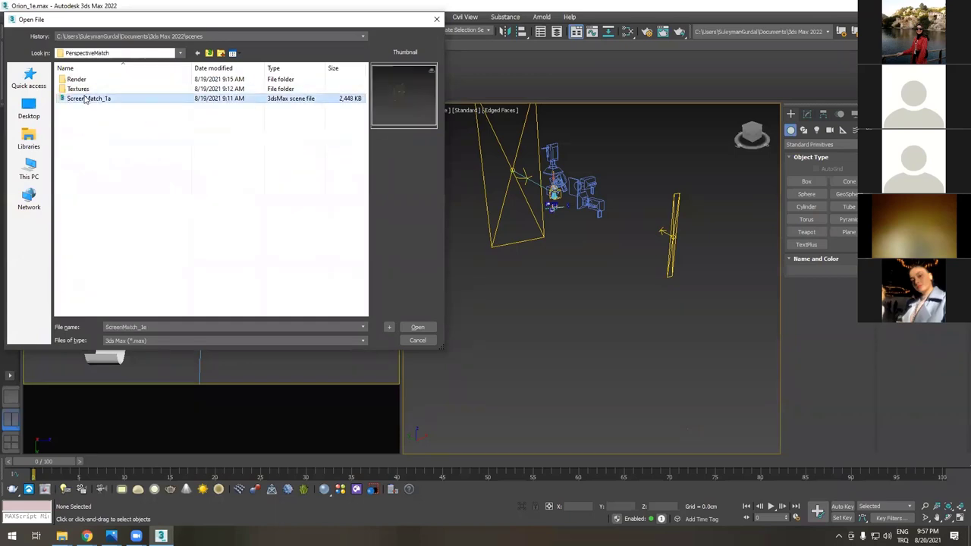
pyautogui.doubleClick(86, 98)
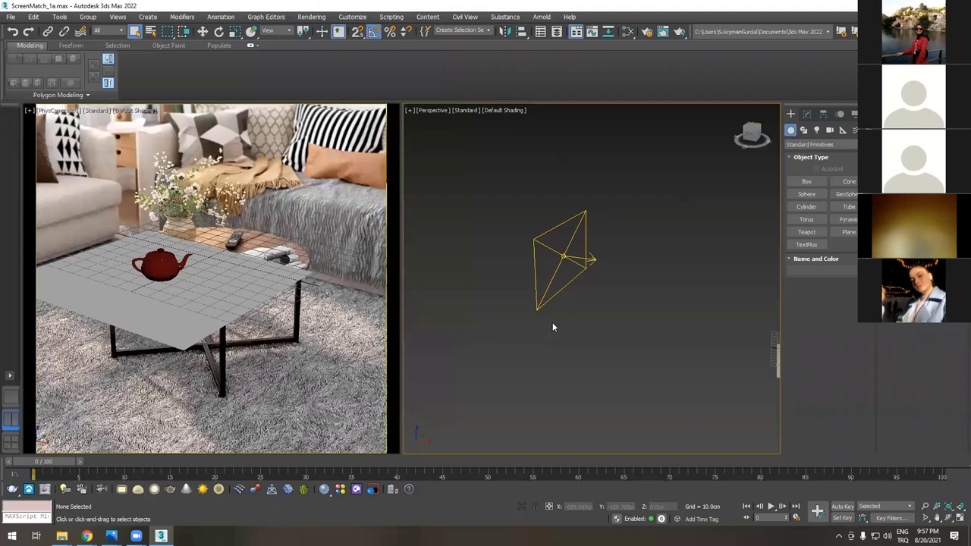
pyautogui.scroll(-3, 556, 318)
pyautogui.scroll(1, 556, 318)
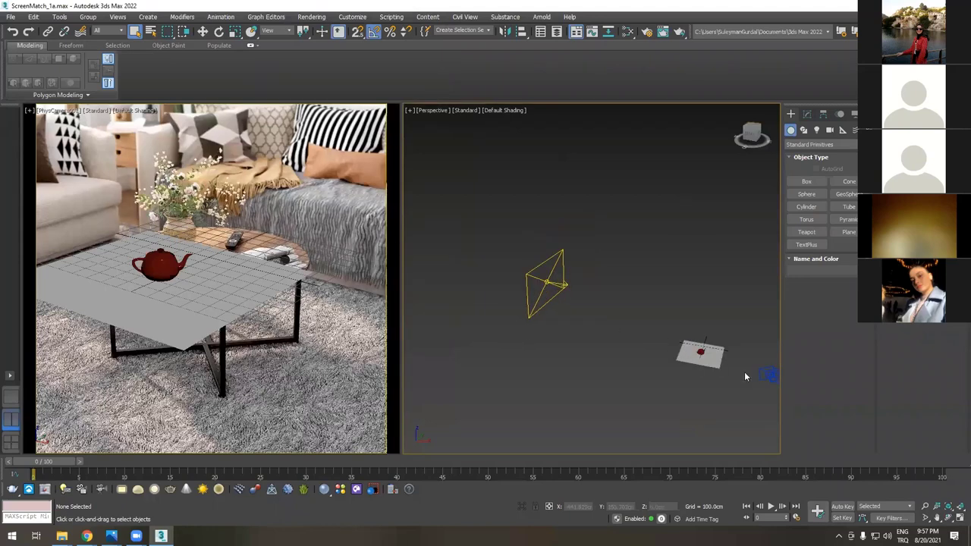
pyautogui.keyDown('alt'); pyautogui.moveTo(702, 369); pyautogui.dragTo(656, 368, button='middle'); pyautogui.keyUp('alt')
pyautogui.scroll(2, 667, 354)
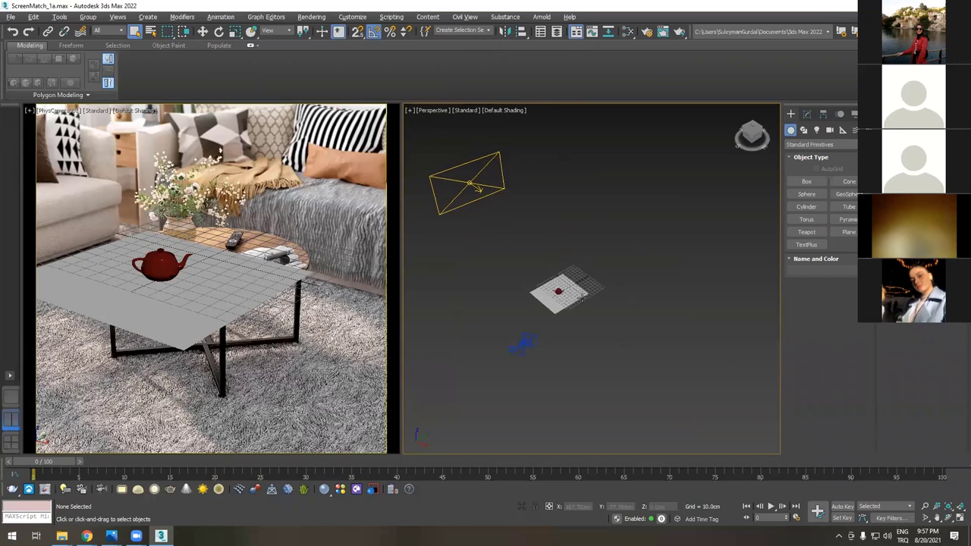
pyautogui.press('z')
pyautogui.click(602, 267)
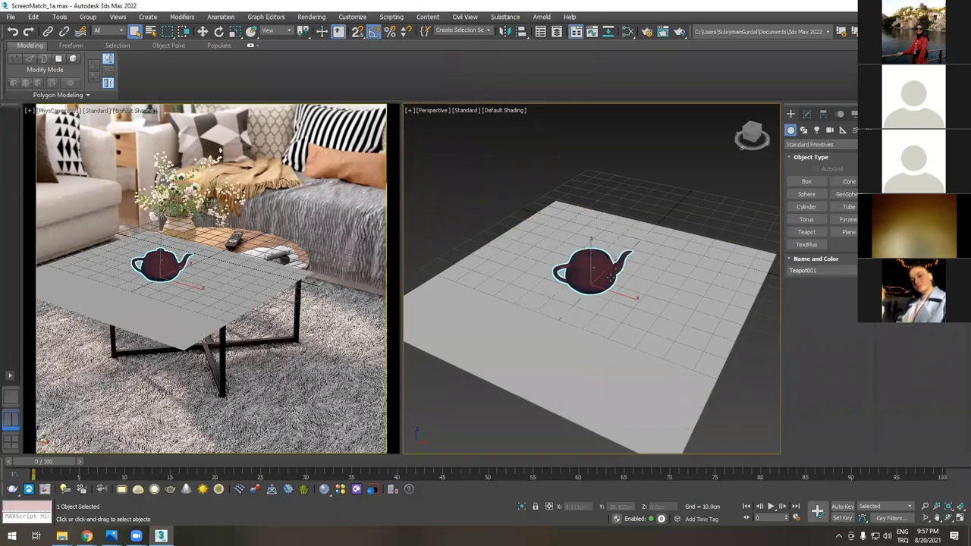
pyautogui.scroll(-3, 612, 291)
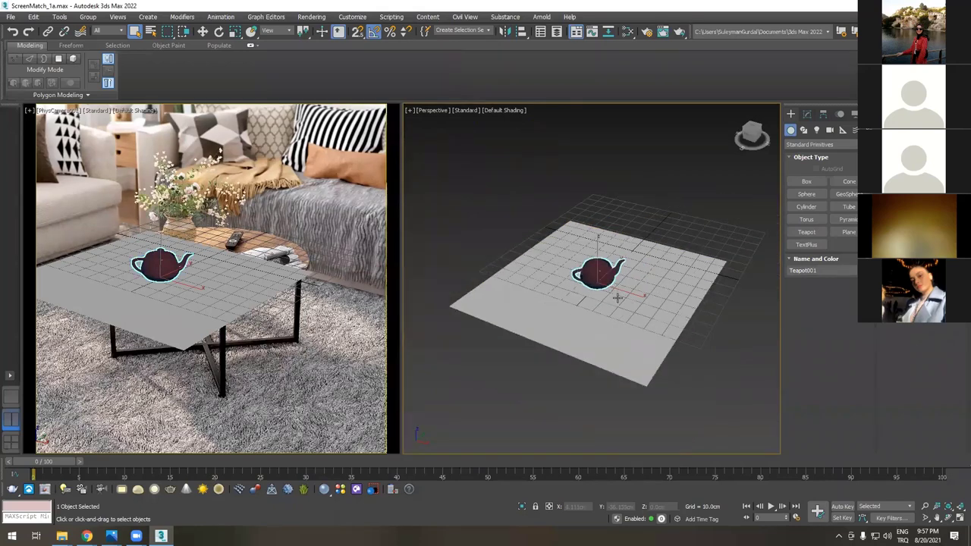
pyautogui.scroll(-5, 612, 292)
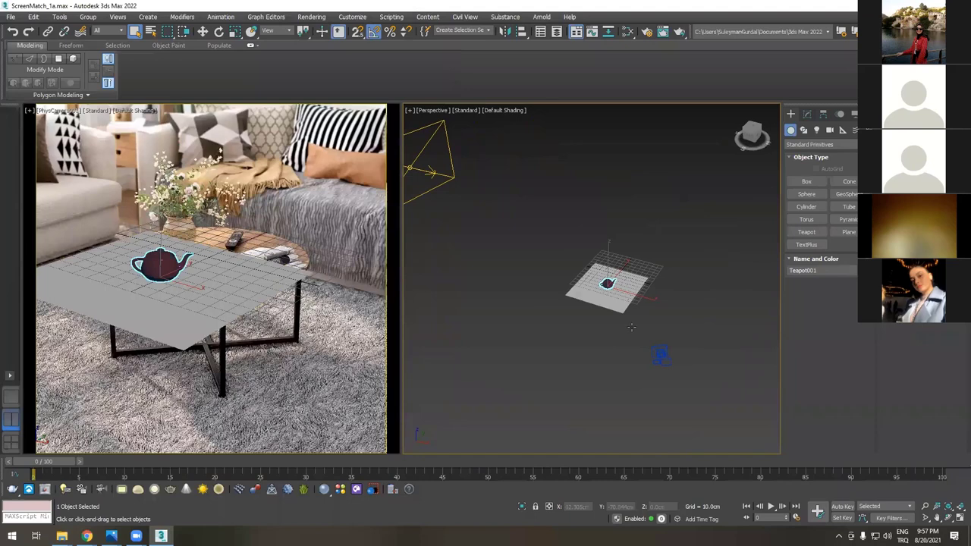
pyautogui.scroll(3, 631, 327)
pyautogui.click(91, 307)
pyautogui.press('z')
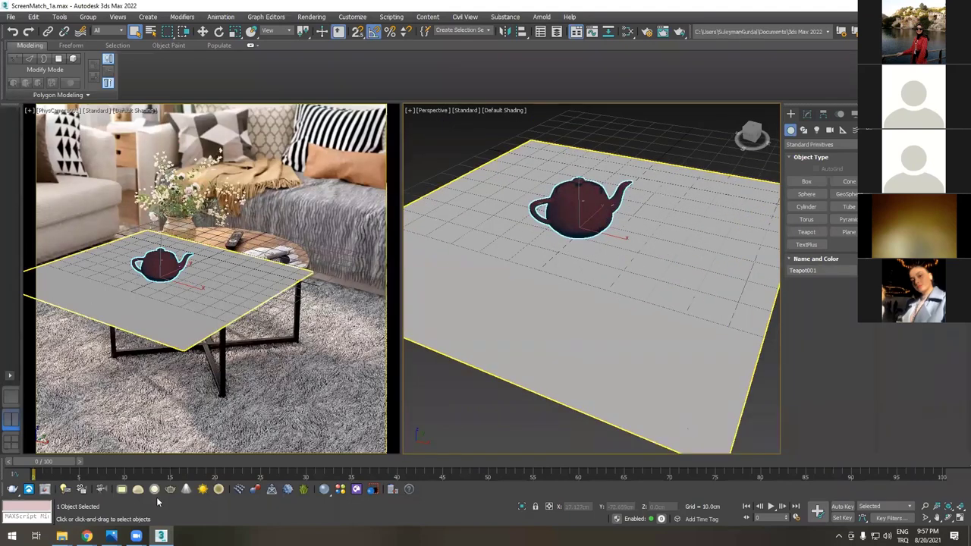
pyautogui.hotkey('ctrl', 'z')
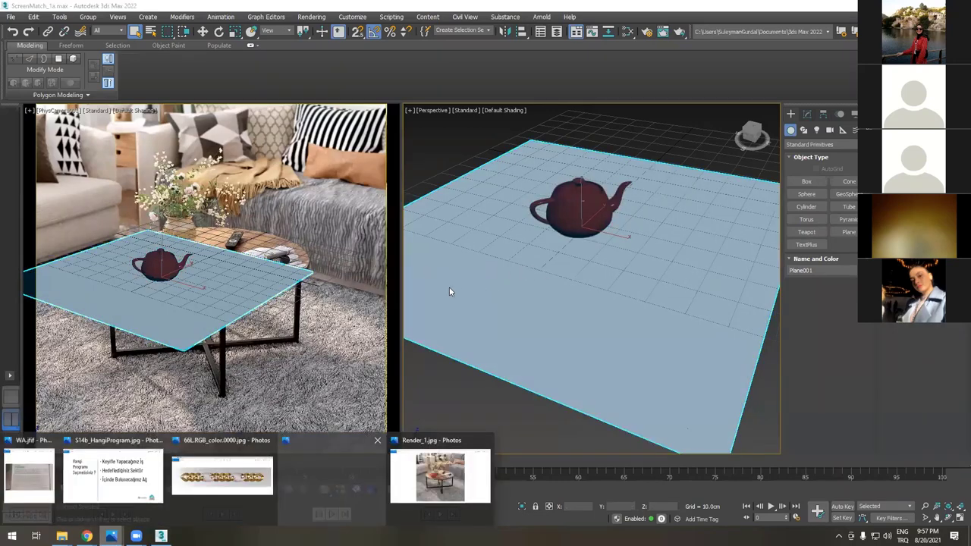
pyautogui.press('super+3')
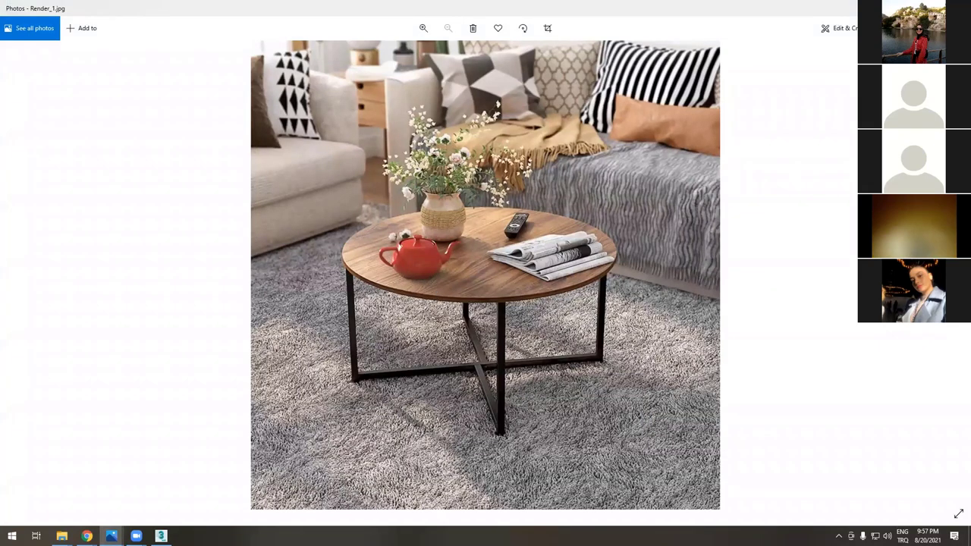
pyautogui.press('super+Down')
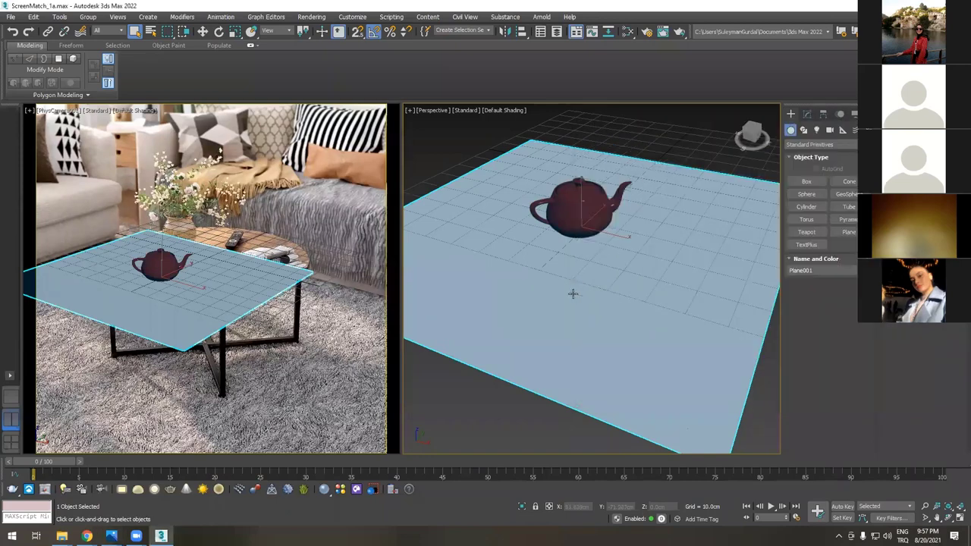
pyautogui.click(572, 288)
pyautogui.scroll(-3, 609, 284)
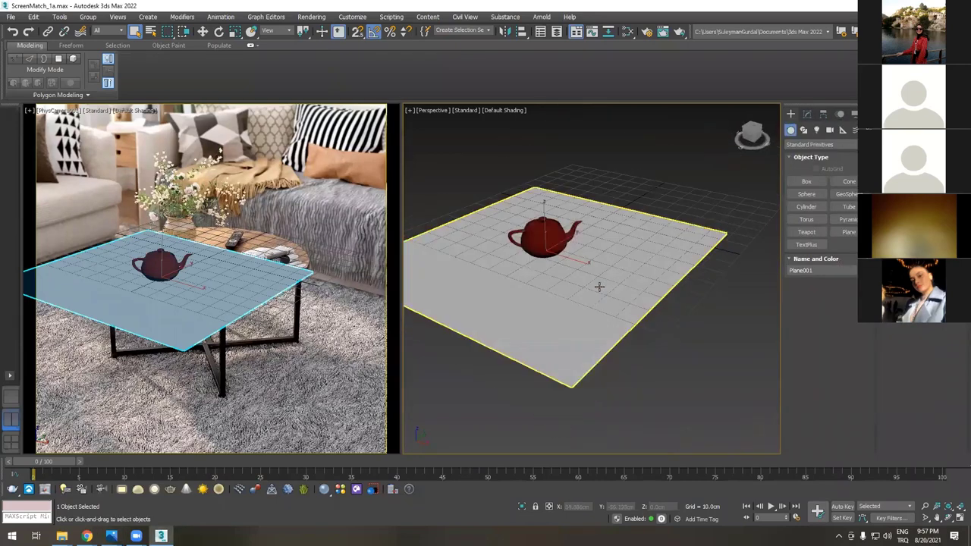
pyautogui.click(593, 291)
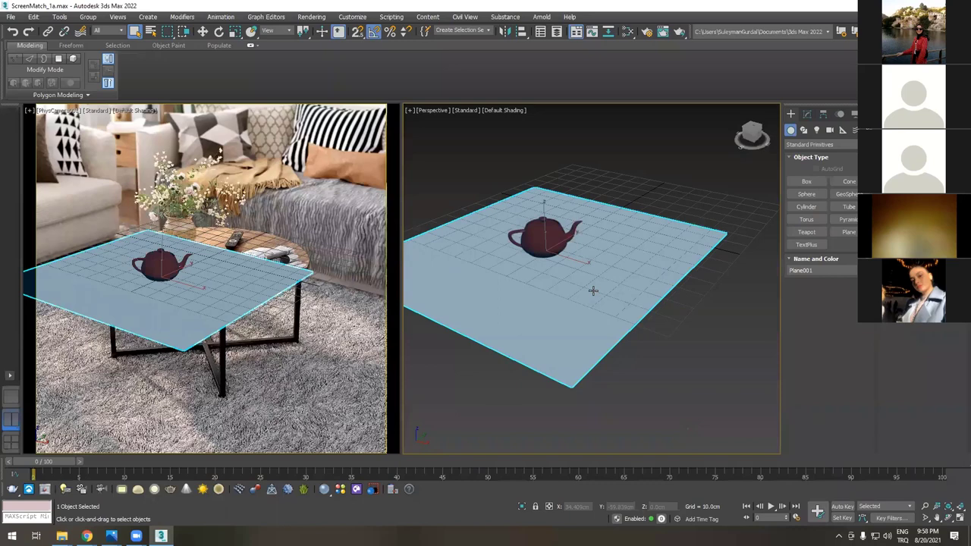
pyautogui.scroll(-3, 618, 257)
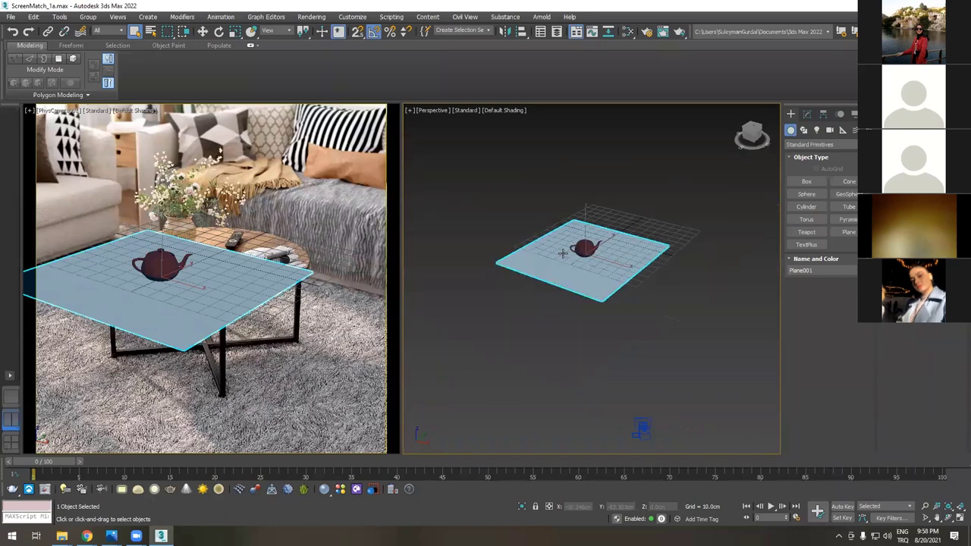
pyautogui.scroll(-4, 557, 261)
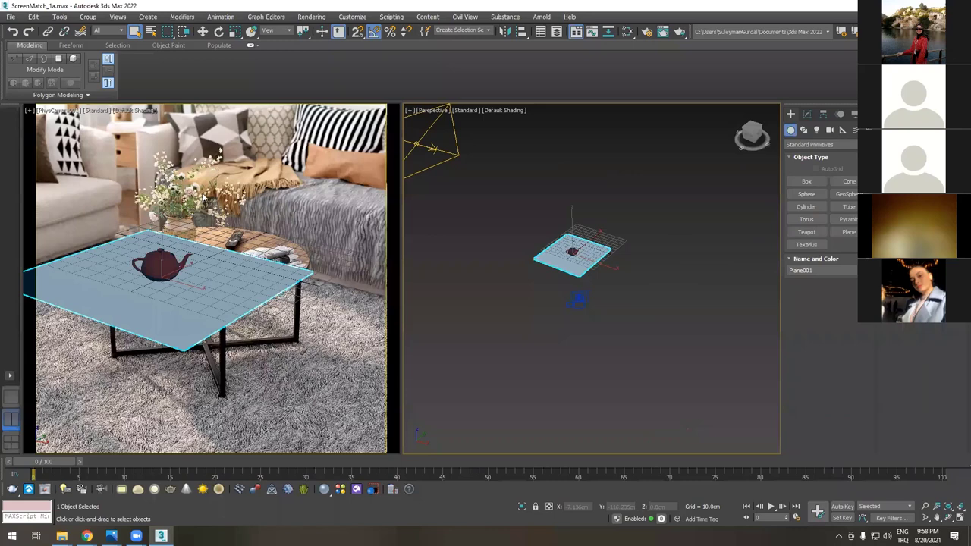
pyautogui.scroll(6, 573, 258)
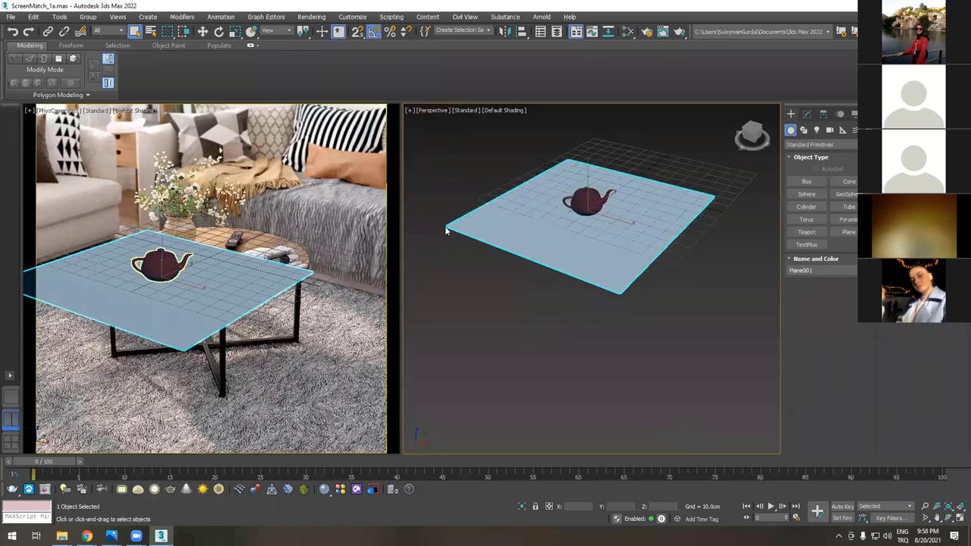
pyautogui.scroll(3, 582, 188)
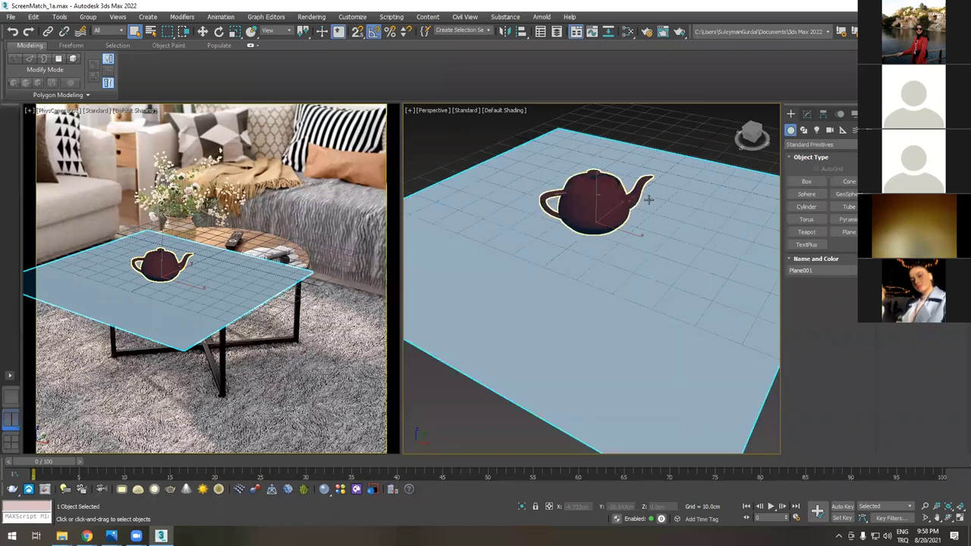
pyautogui.keyDown('alt'); pyautogui.moveTo(651, 168); pyautogui.dragTo(530, 263, button='middle'); pyautogui.keyUp('alt')
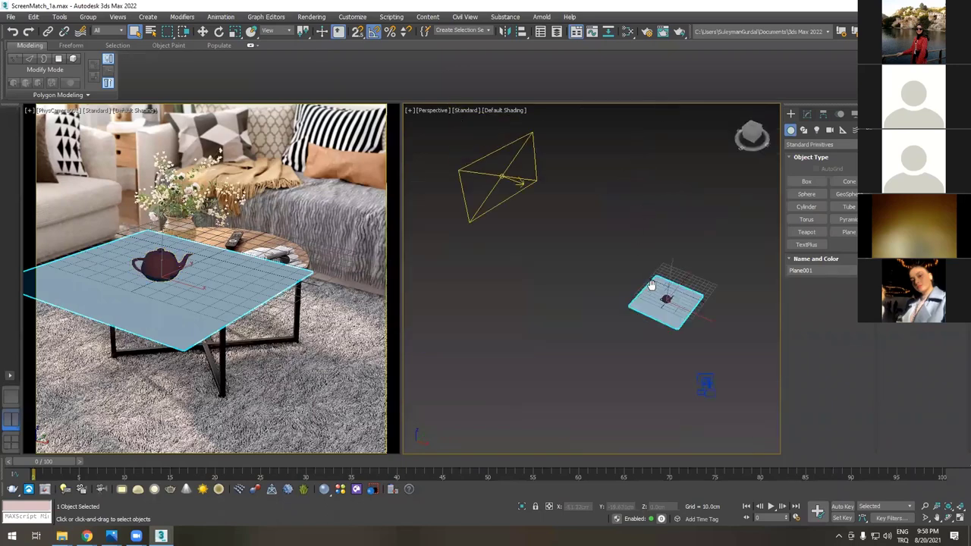
# - Select the VRayLight and orbit the Perspective view around the light, camera and plane
pyautogui.click(500, 241)
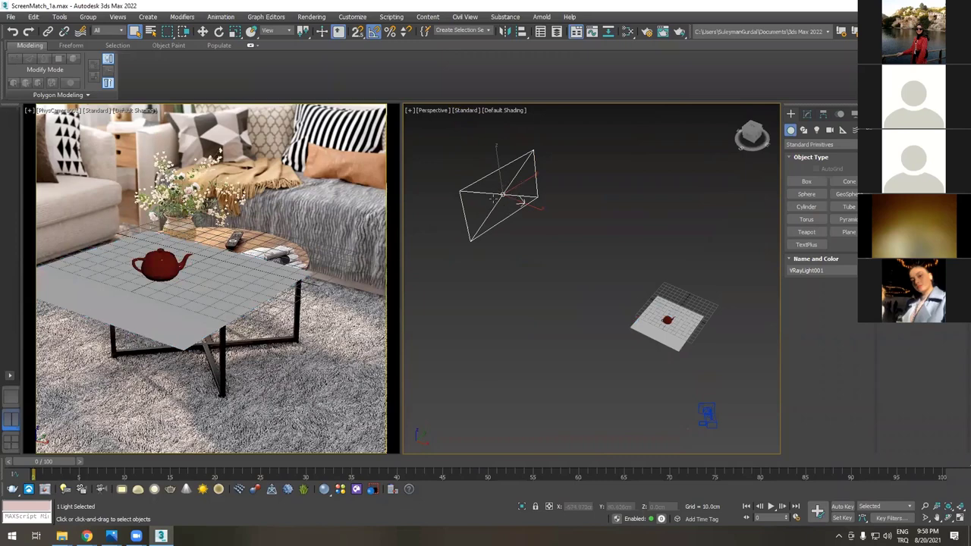
pyautogui.keyDown('alt'); pyautogui.moveTo(493, 198); pyautogui.dragTo(536, 222, button='middle'); pyautogui.keyUp('alt')
pyautogui.keyDown('alt'); pyautogui.moveTo(539, 266); pyautogui.dragTo(561, 273, button='middle'); pyautogui.keyUp('alt')
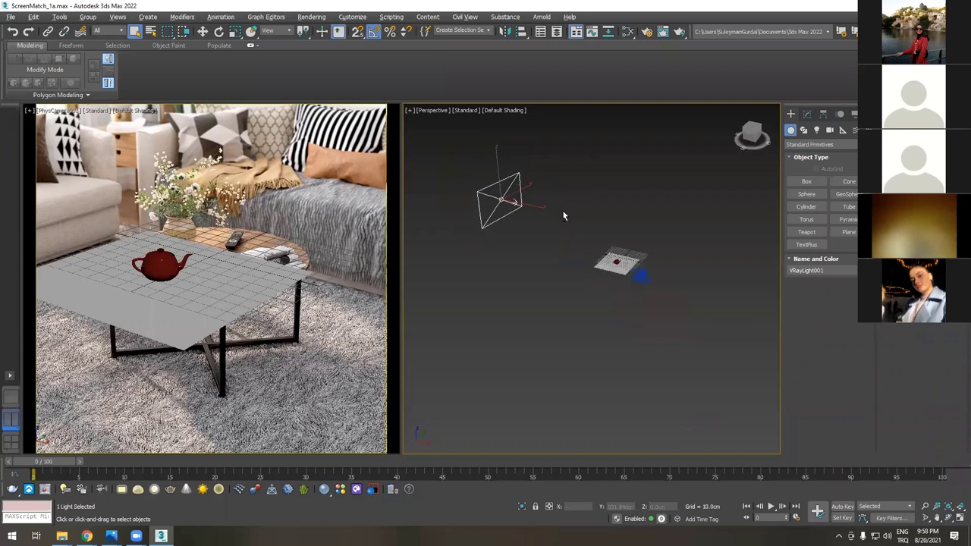
pyautogui.scroll(5, 525, 211)
pyautogui.scroll(-5, 525, 211)
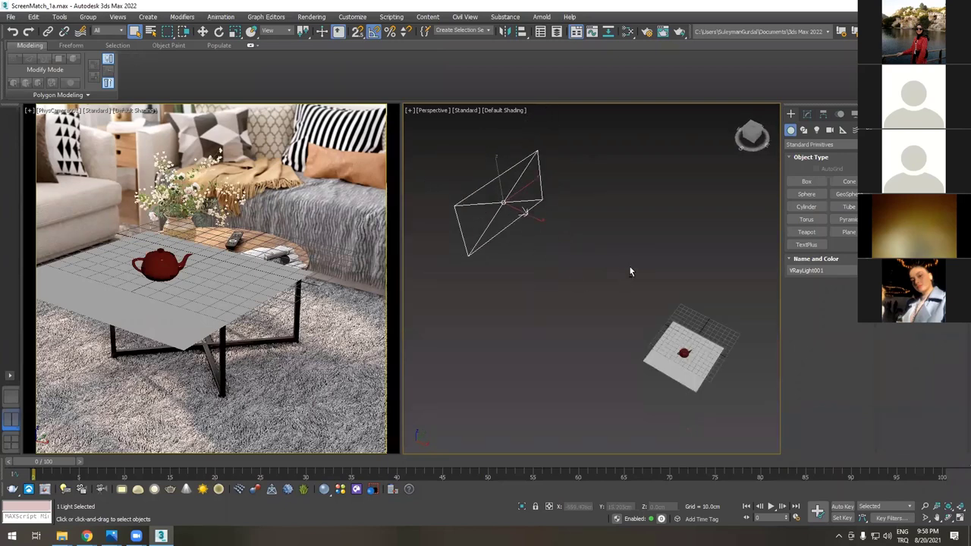
pyautogui.keyDown('alt'); pyautogui.moveTo(626, 274); pyautogui.dragTo(626, 262, button='middle'); pyautogui.keyUp('alt')
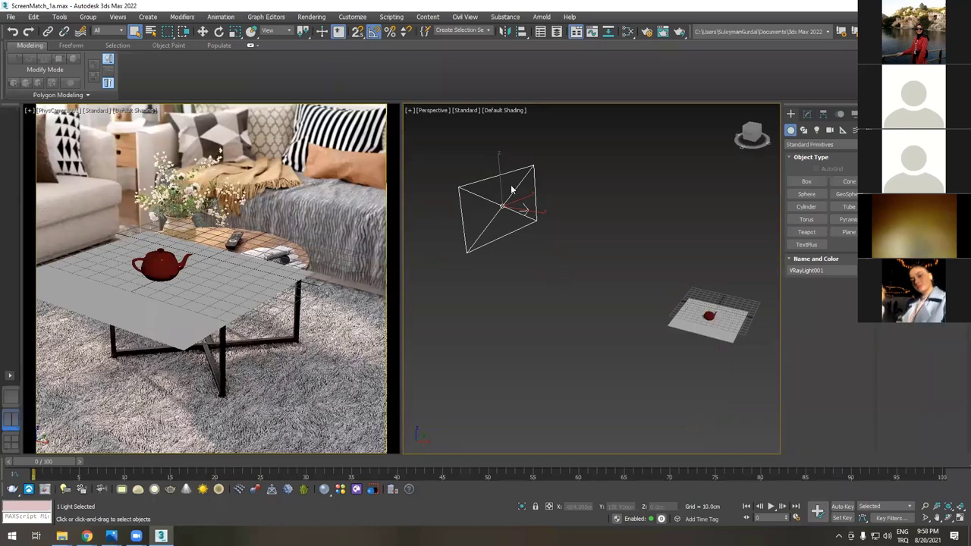
# - Select the plane under the teapot and bring up the Render_1.jpg reference from the taskbar
pyautogui.click(736, 321)
pyautogui.moveTo(111, 536)
pyautogui.click(212, 484)
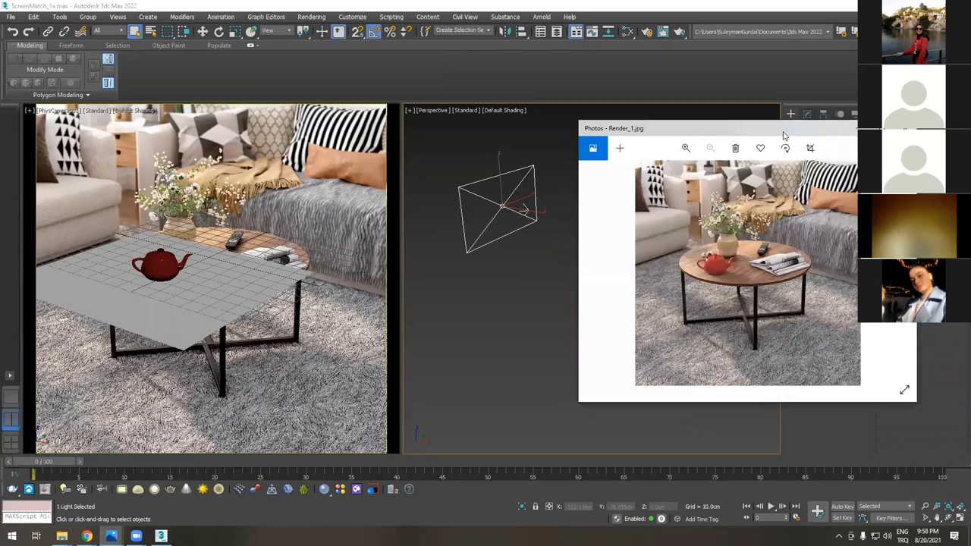
# - Move the Render_1.jpg window up-left and zoom the render, then switch over to Chrome
pyautogui.moveTo(785, 135); pyautogui.dragTo(625, 99)
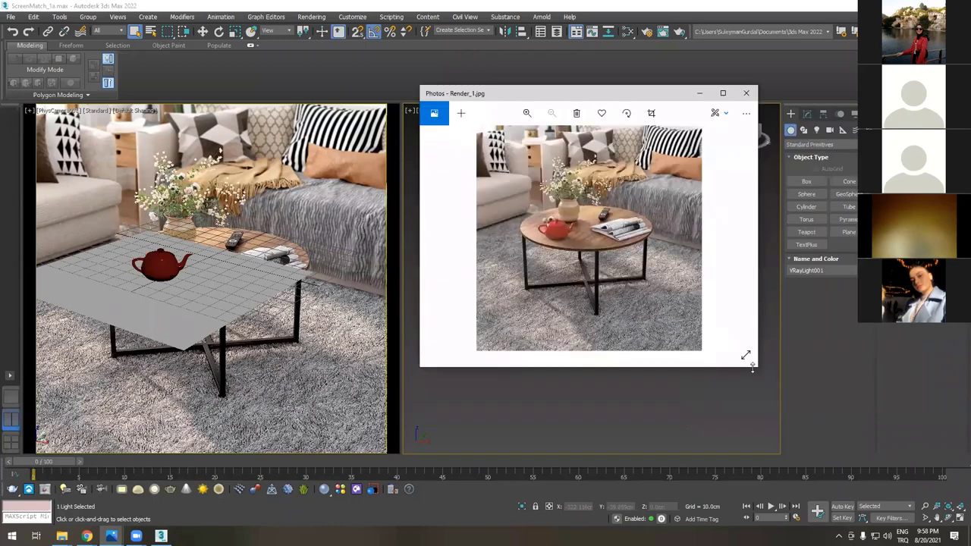
pyautogui.scroll(2, 654, 313)
pyautogui.scroll(-1, 627, 296)
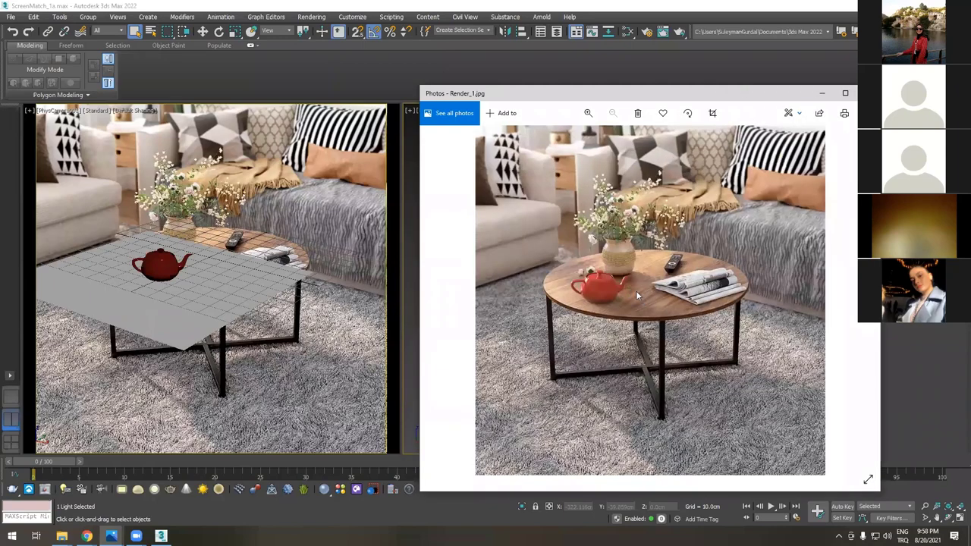
pyautogui.scroll(1, 637, 294)
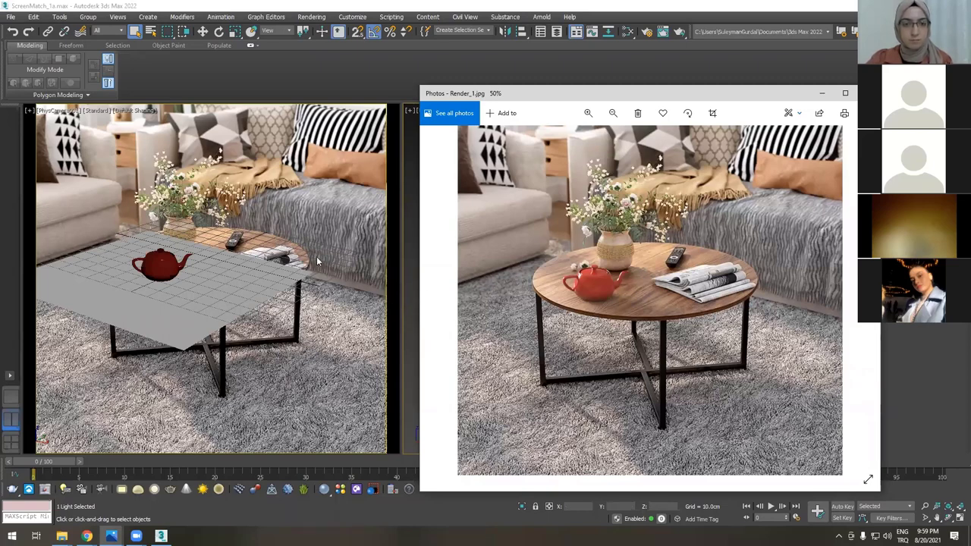
pyautogui.click(87, 536)
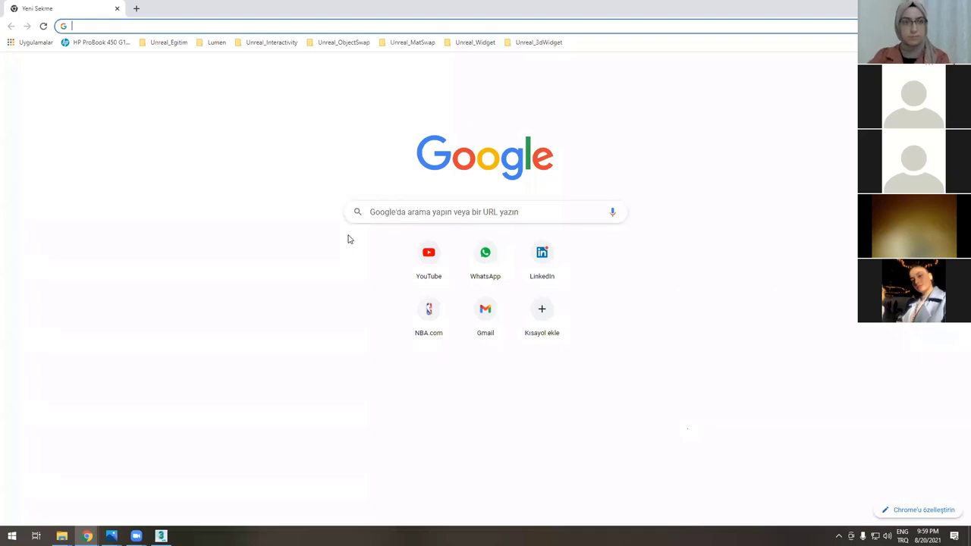
# - Search Google for 'facade' and show the image results
pyautogui.write('facade')
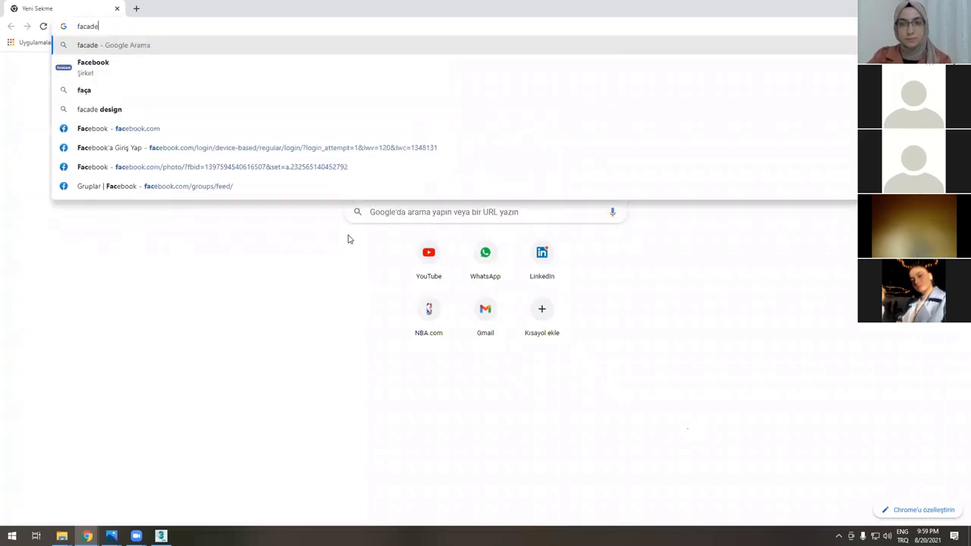
pyautogui.press('Return')
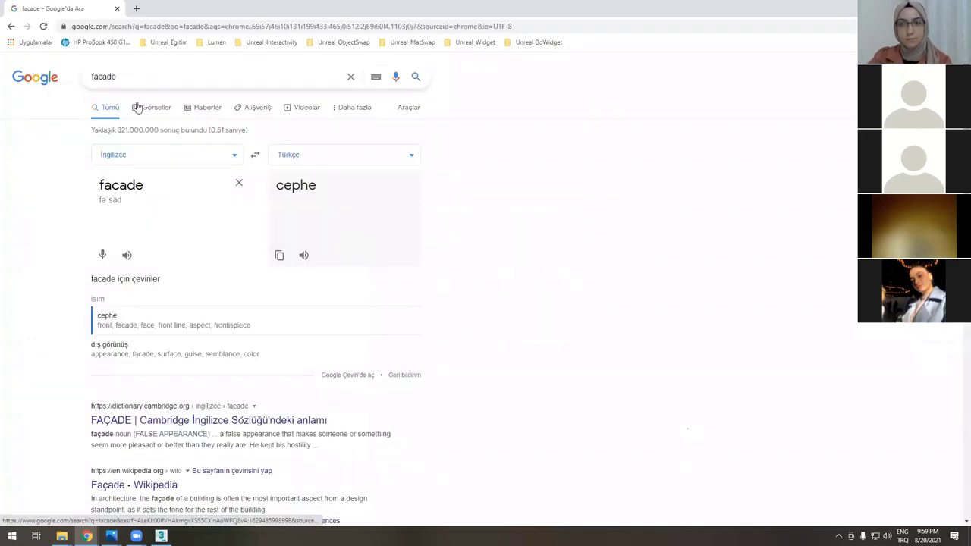
pyautogui.click(149, 110)
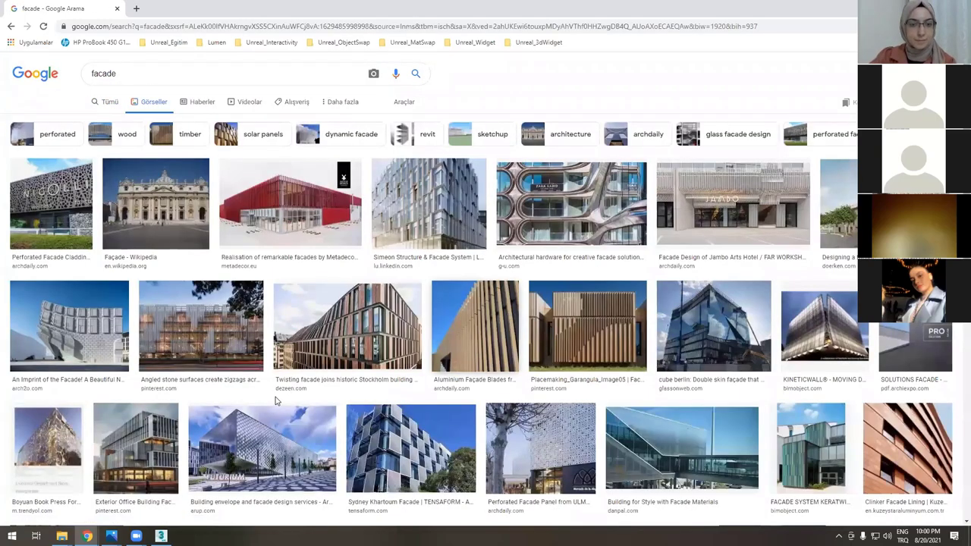
# - Open the Perforated Facade Cladding and twisting Stockholm facade images in their own tabs
pyautogui.rightClick(59, 202)
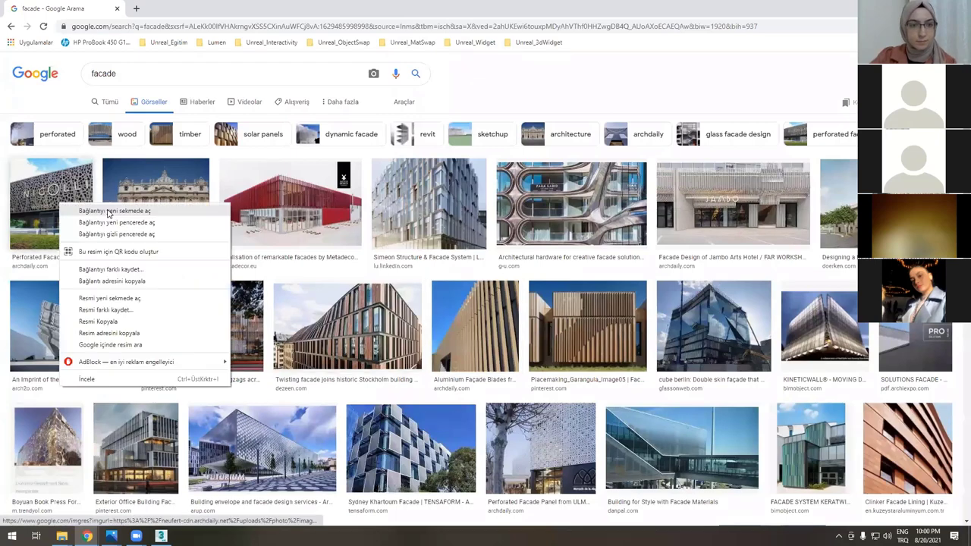
pyautogui.click(714, 212)
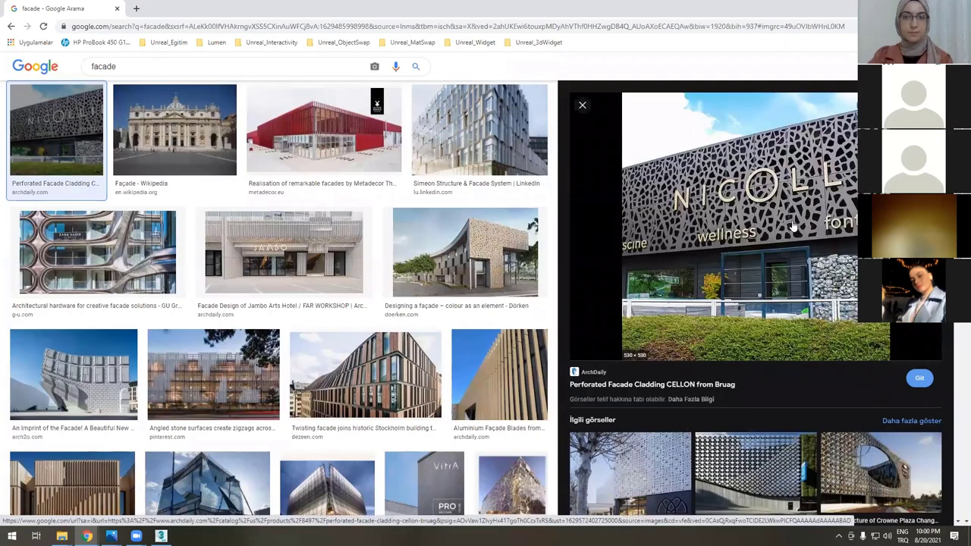
pyautogui.rightClick(781, 221)
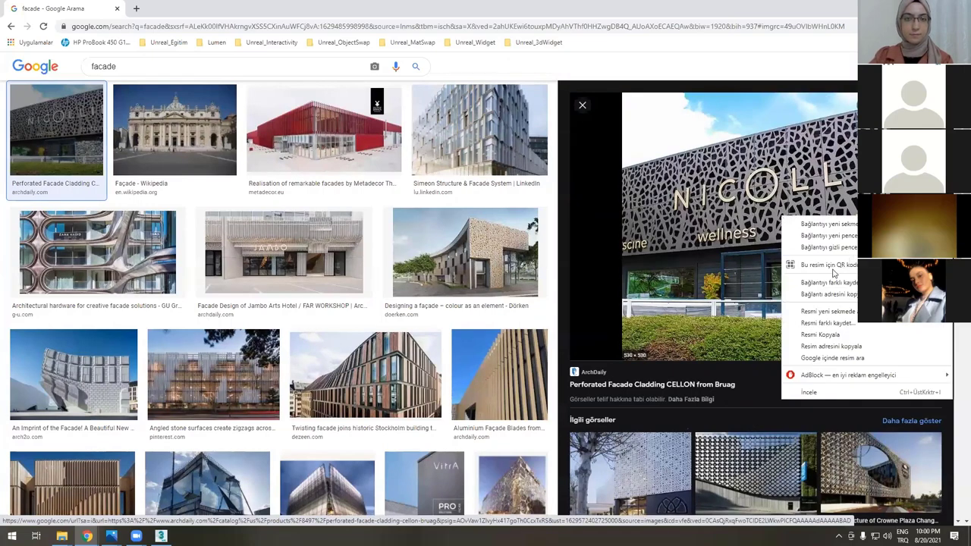
pyautogui.click(827, 312)
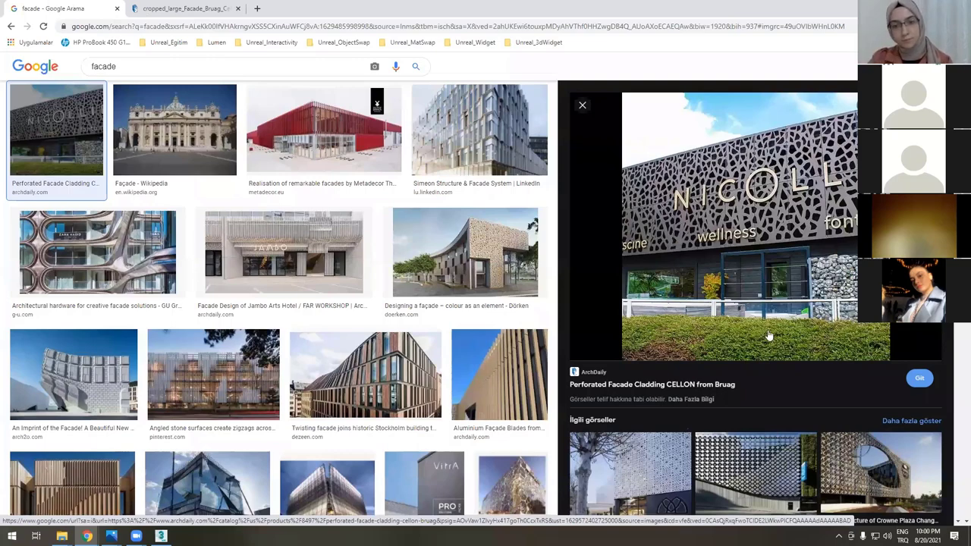
pyautogui.click(365, 373)
pyautogui.moveTo(324, 55); pyautogui.dragTo(302, 18)
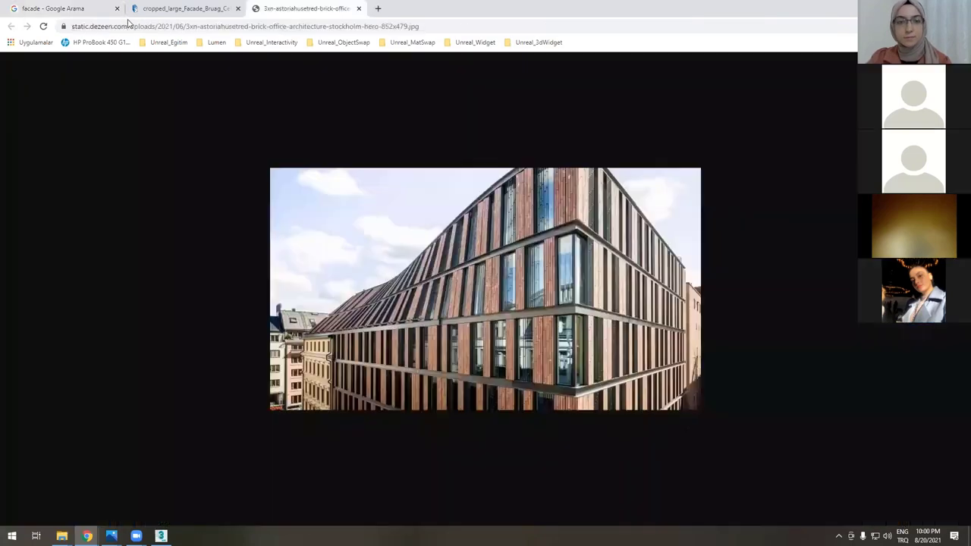
# - Browse the facade results, previewing the cube berlin, wooden Placemaking and 2030 Palette images
pyautogui.hotkey('ctrl', 'Tab')
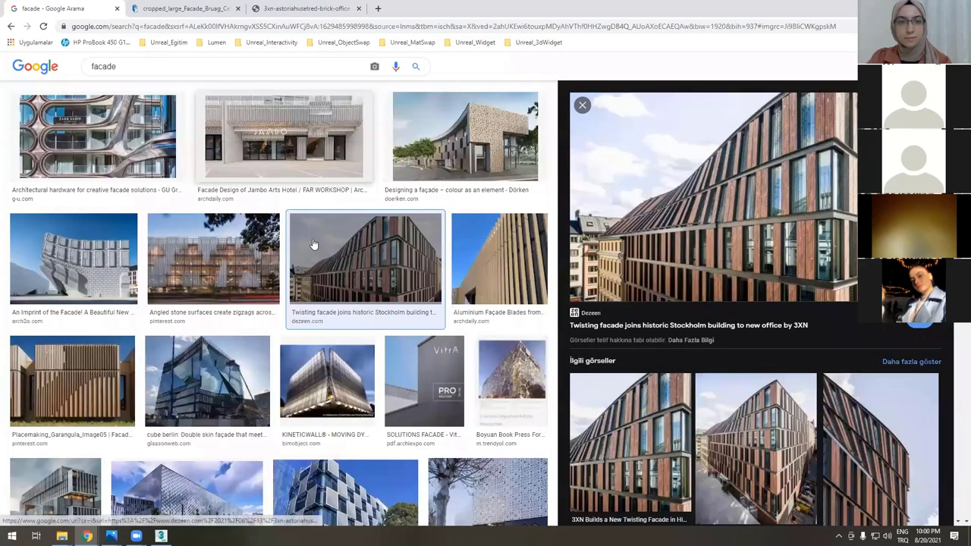
pyautogui.scroll(-3, 191, 249)
pyautogui.click(194, 249)
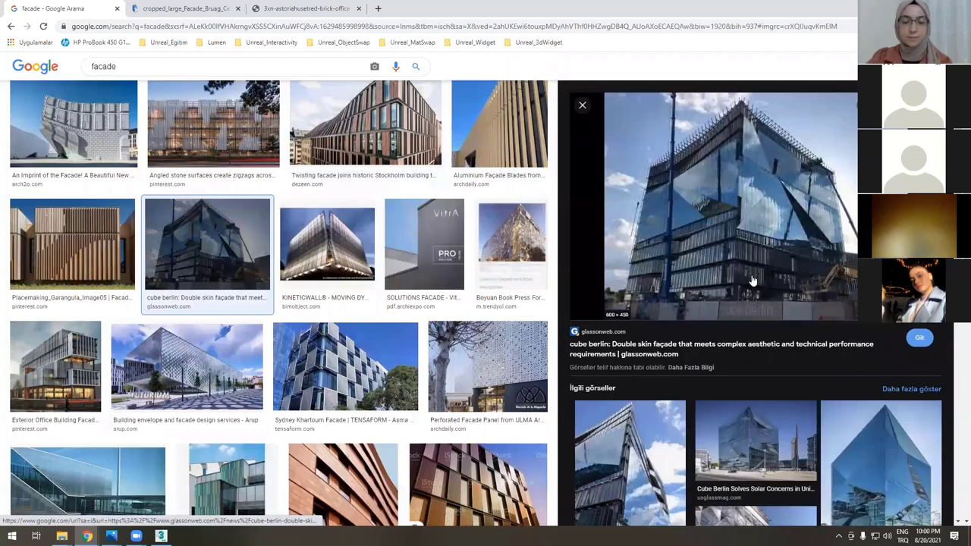
pyautogui.scroll(-1, 781, 278)
pyautogui.press('Left')
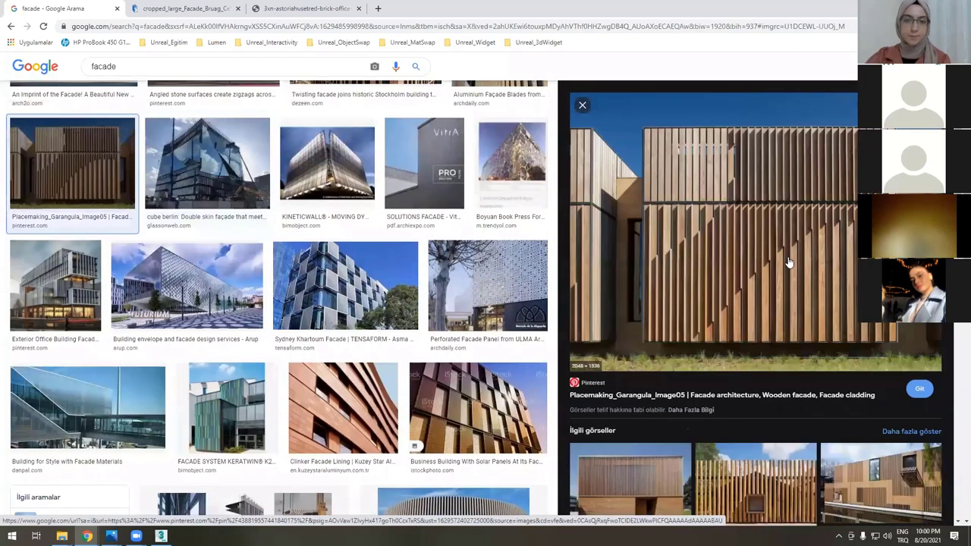
pyautogui.scroll(-1, 378, 318)
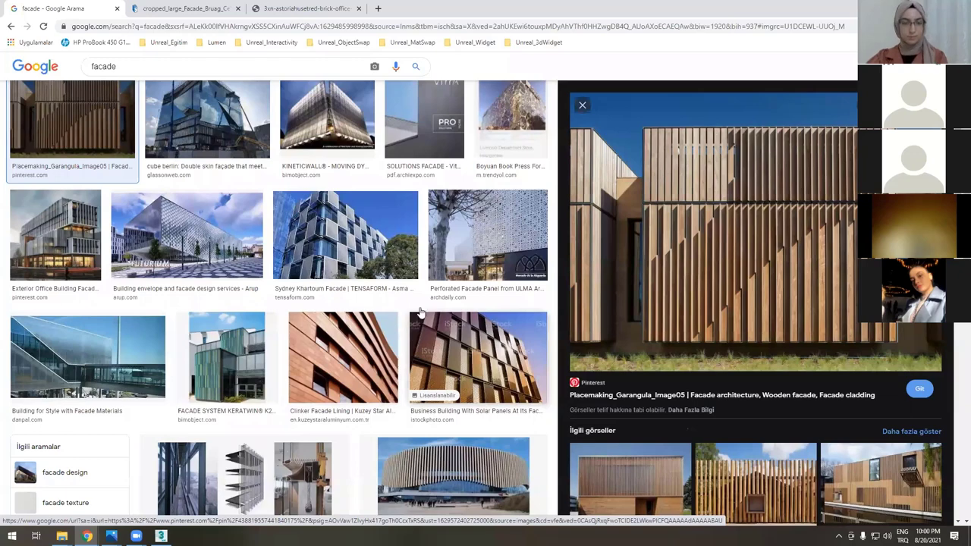
pyautogui.scroll(-5, 420, 311)
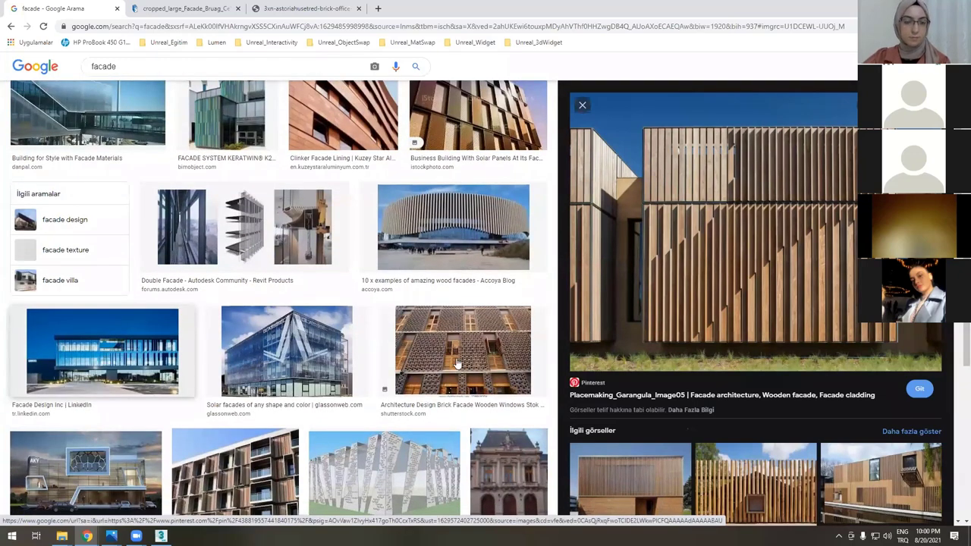
pyautogui.scroll(-1, 458, 364)
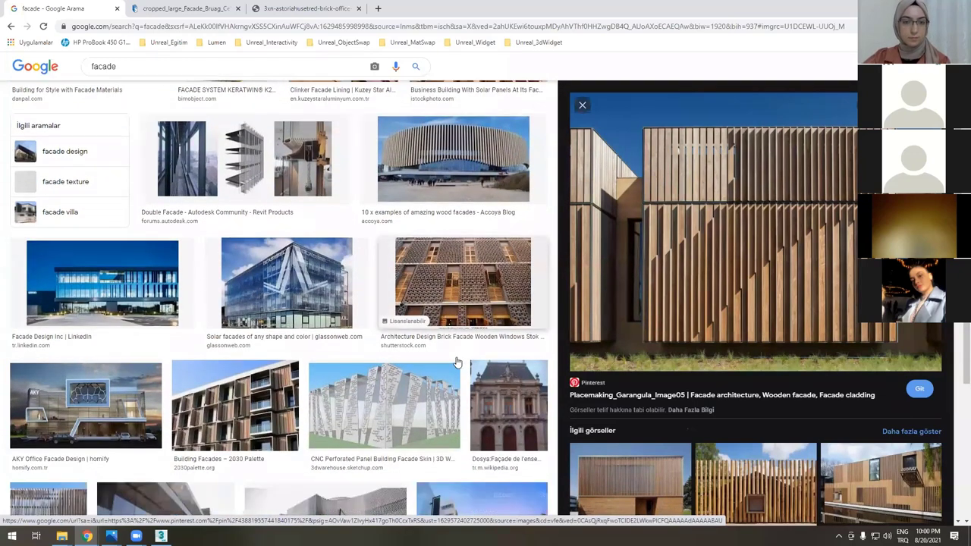
pyautogui.click(284, 369)
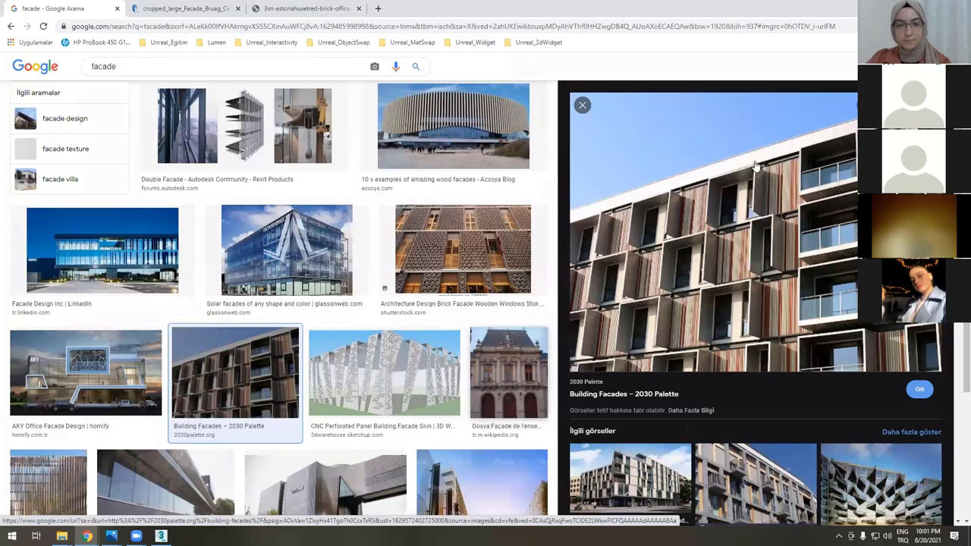
pyautogui.scroll(-2, 759, 201)
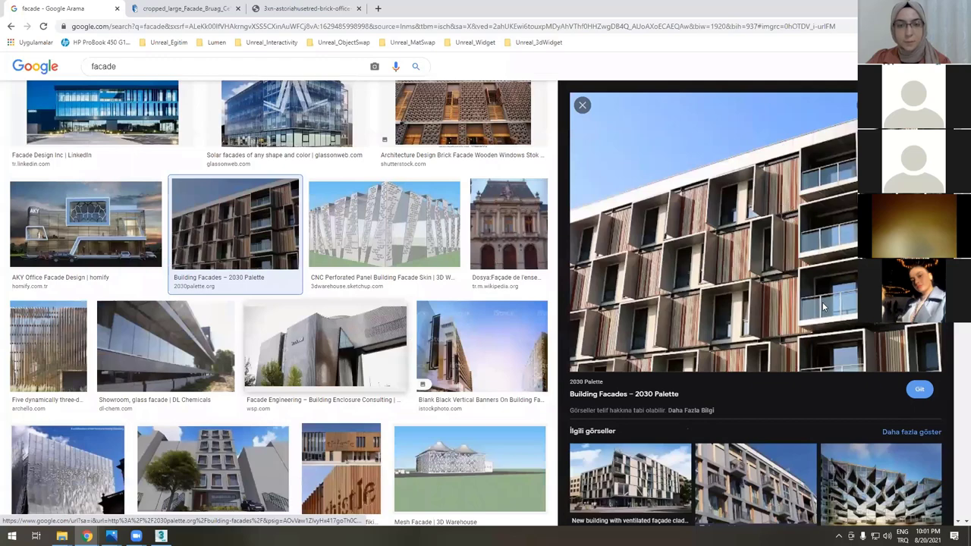
# - Open the WSP Facade Engineering and Studio Bell images in new tabs and view the Studio Bell tab
pyautogui.click(325, 343)
pyautogui.rightClick(772, 198)
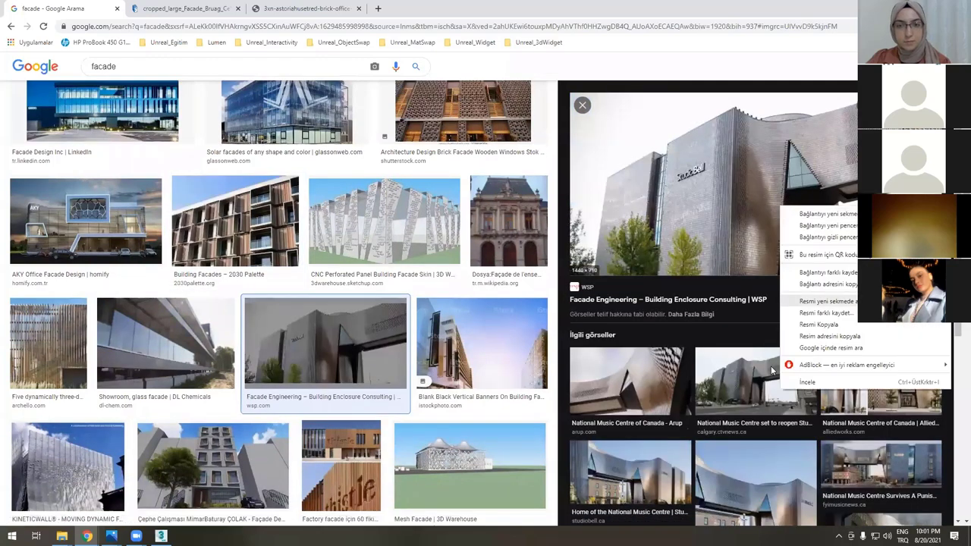
pyautogui.click(789, 365)
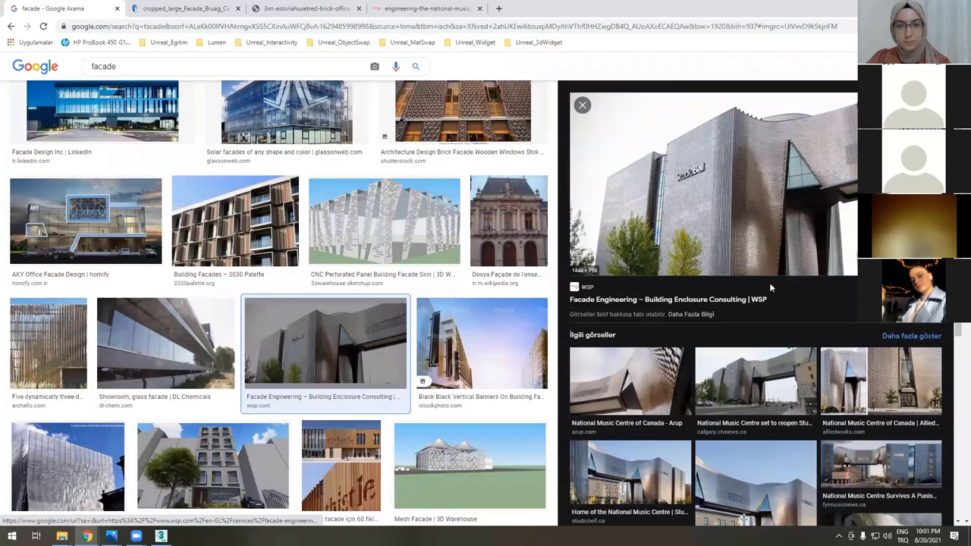
pyautogui.click(755, 379)
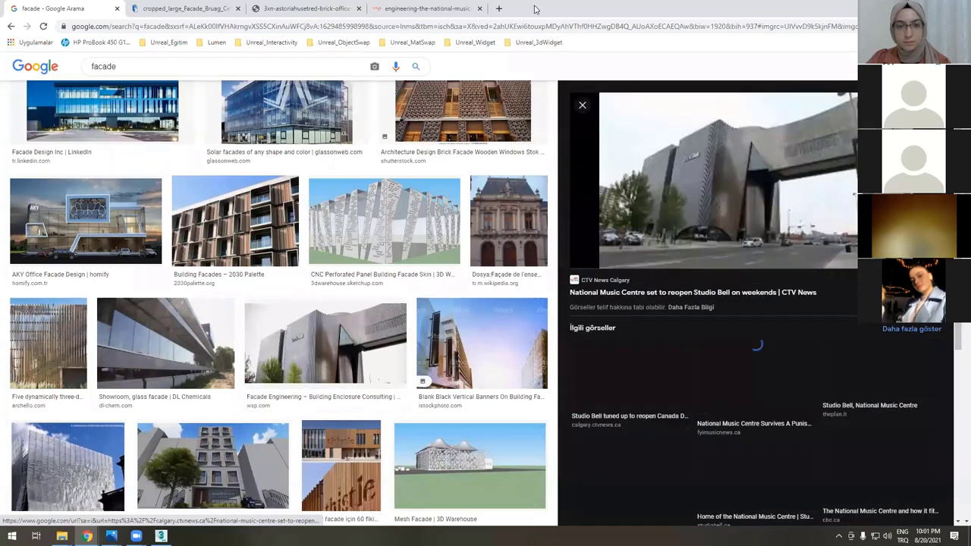
pyautogui.rightClick(735, 194)
pyautogui.press('Up')
pyautogui.press('Return')
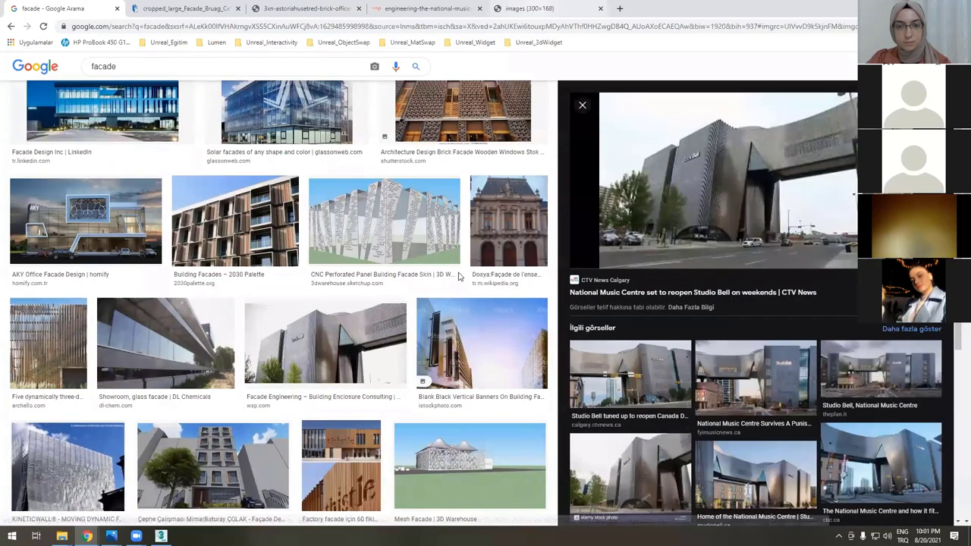
pyautogui.hotkey('ctrl', '9')
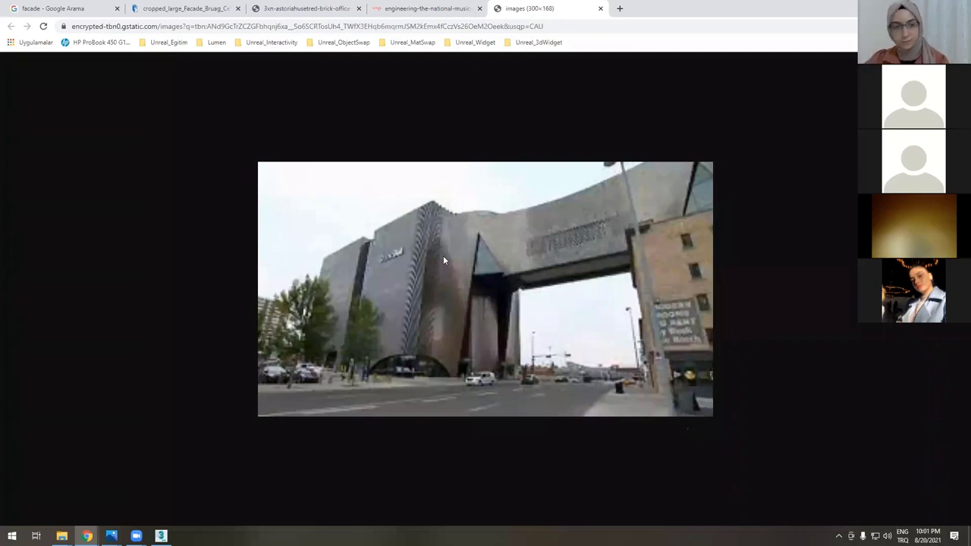
# - Switch to the tab with the larger WSP Studio Bell photo
pyautogui.hotkey('ctrl', 'shift', 'Tab')
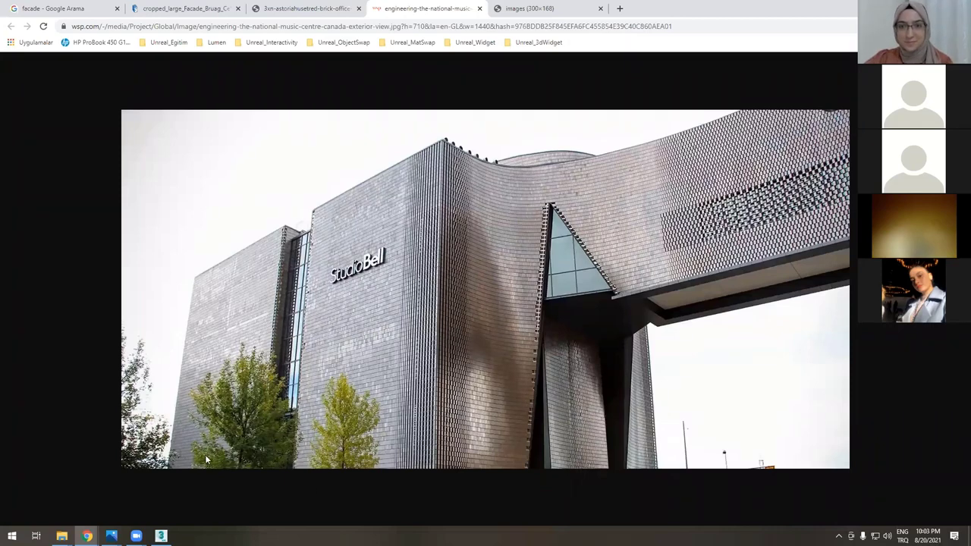
# - Open a new browser window and search Google for 'vectorworks'
pyautogui.hotkey('ctrl', 'n')
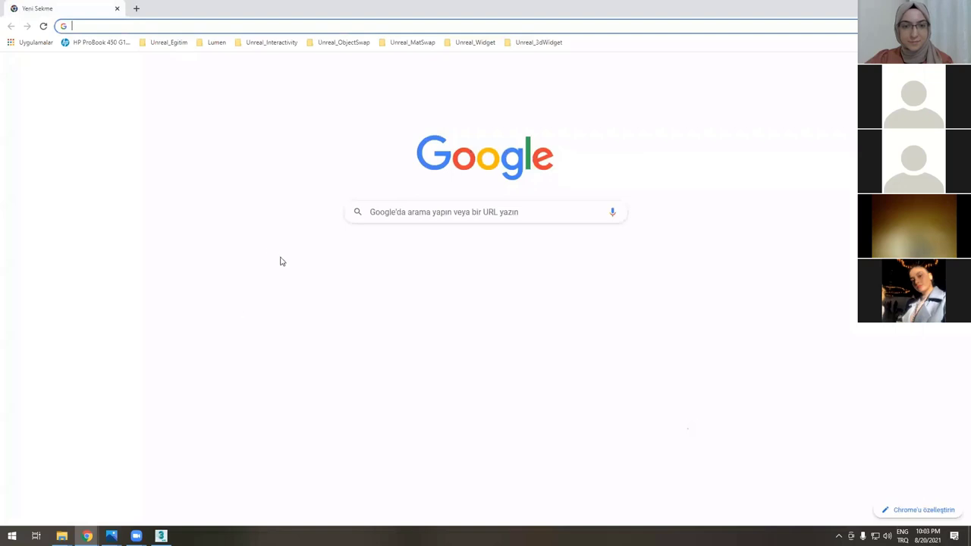
pyautogui.write('vector')
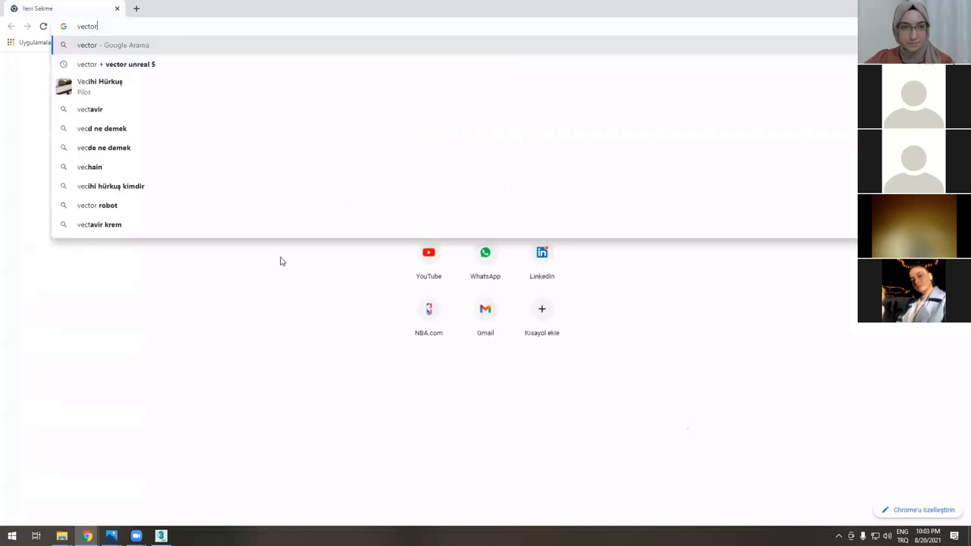
pyautogui.write('works')
pyautogui.press('Return')
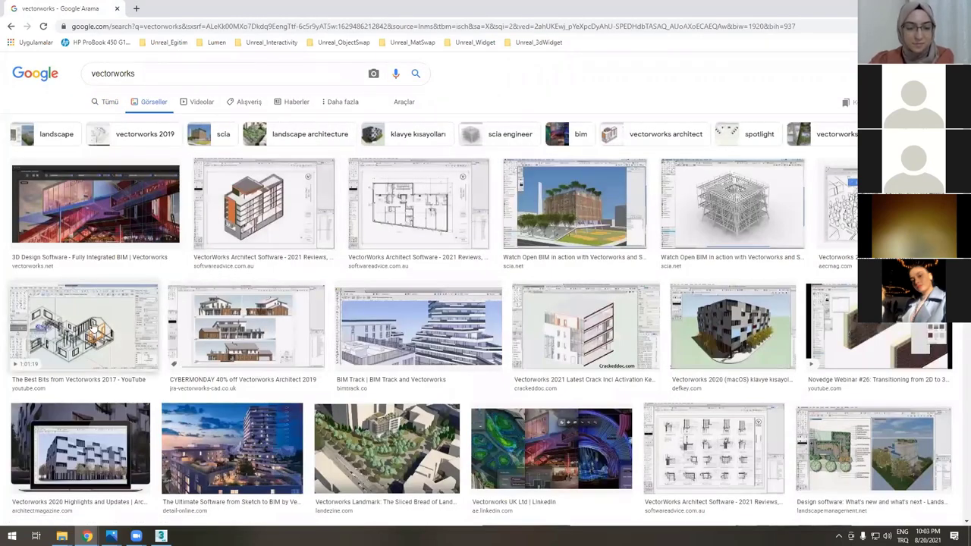
# - Preview Vectorworks image results, from Best Bits 2017 through the red-edged building section
pyautogui.click(95, 326)
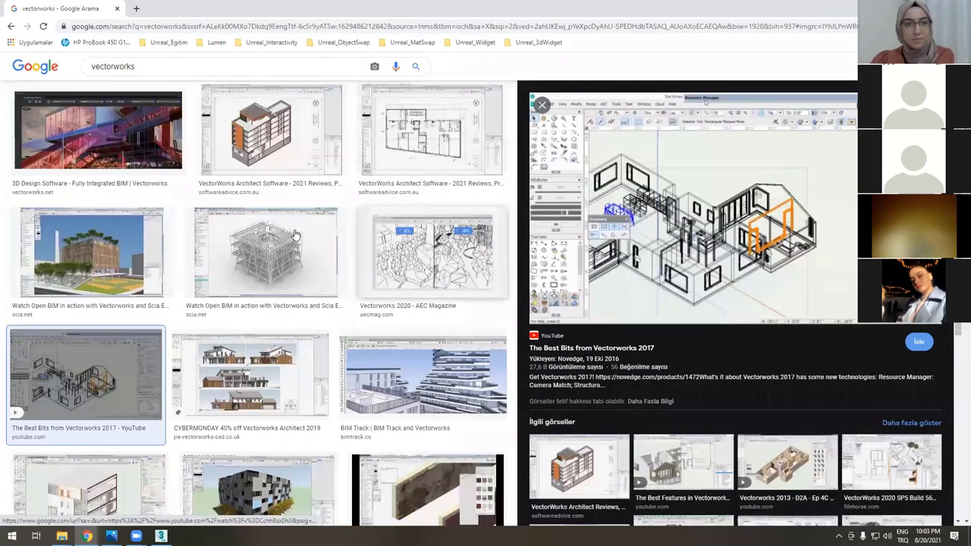
pyautogui.click(282, 253)
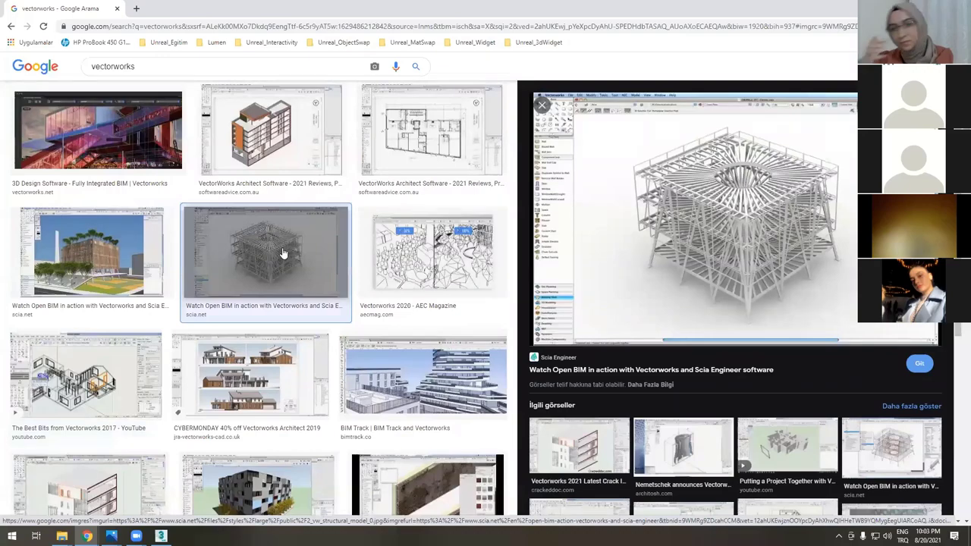
pyautogui.click(267, 164)
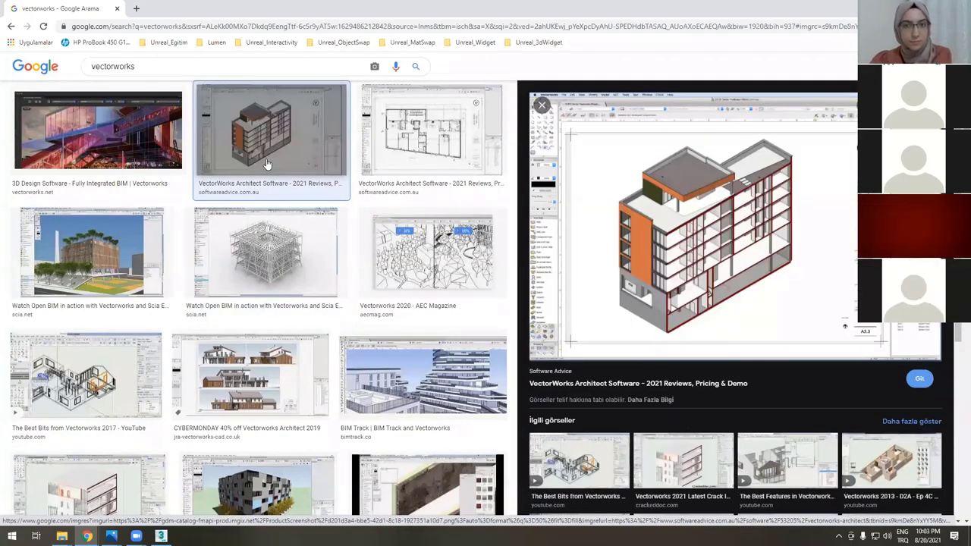
pyautogui.click(259, 406)
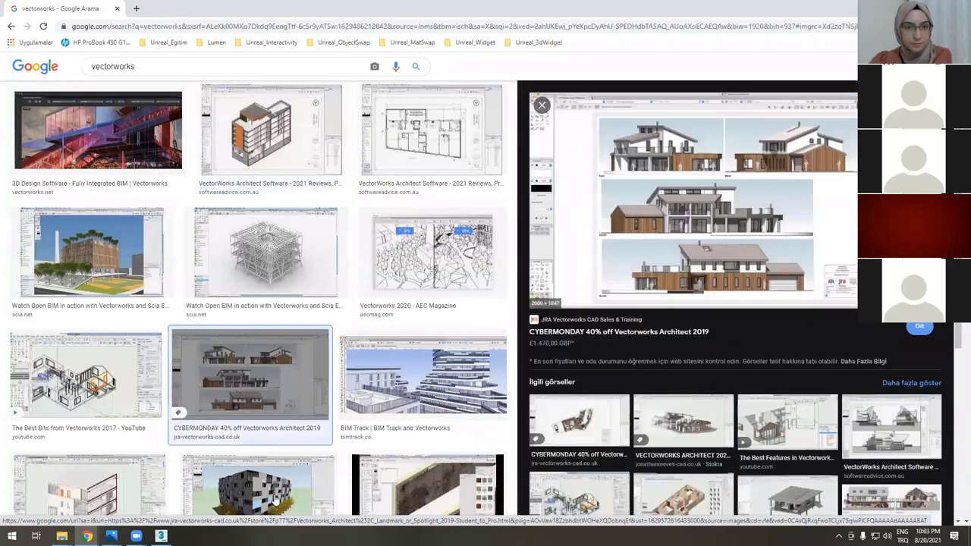
pyautogui.click(276, 500)
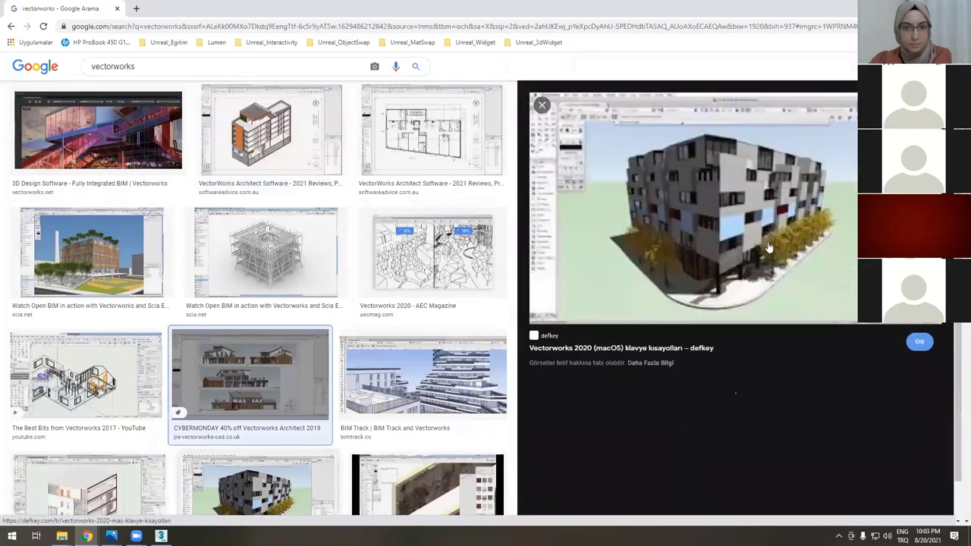
pyautogui.scroll(-1, 413, 296)
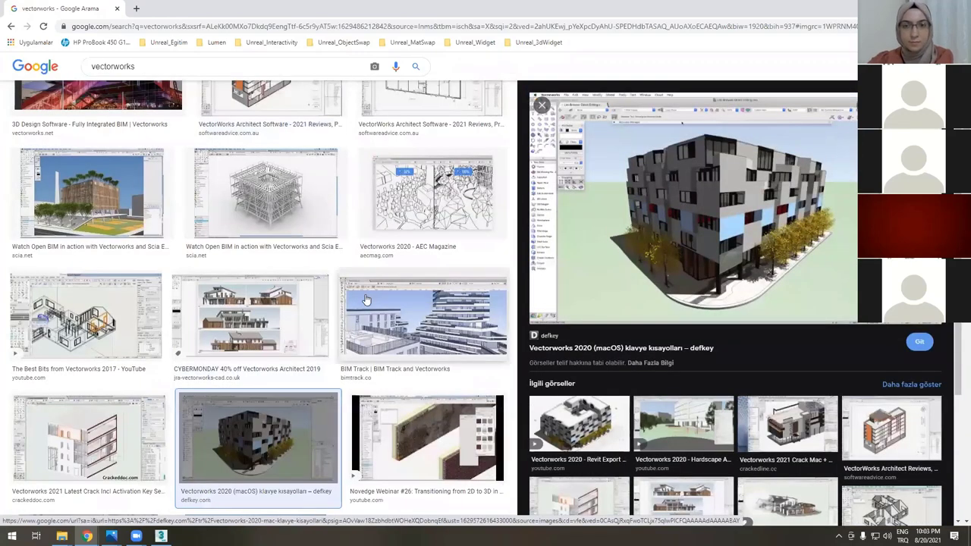
pyautogui.scroll(2, 365, 300)
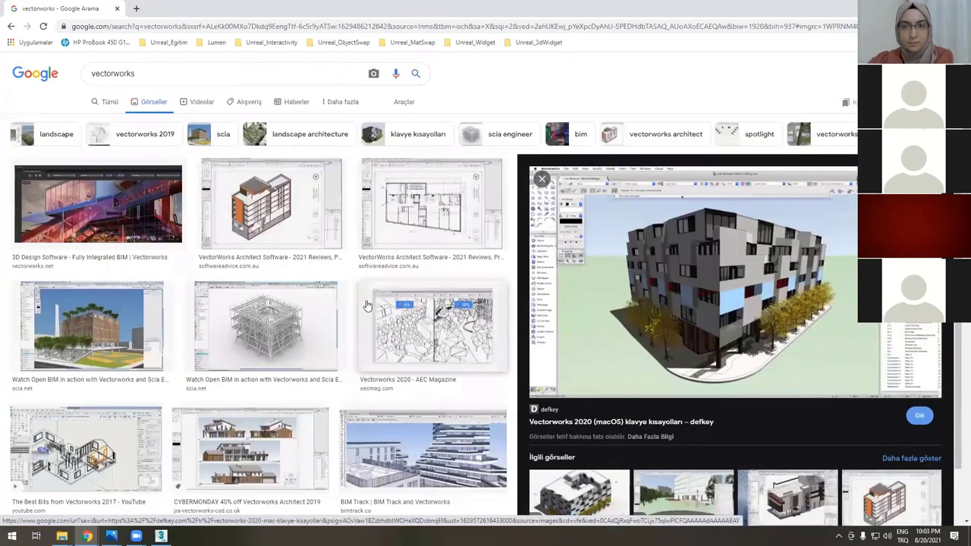
pyautogui.scroll(-2, 367, 305)
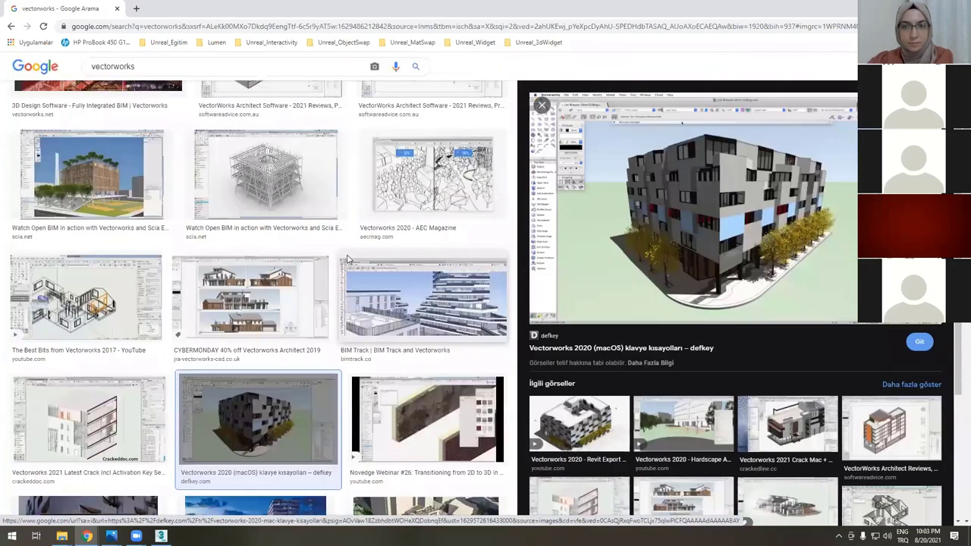
pyautogui.scroll(-2, 347, 259)
pyautogui.press('Left')
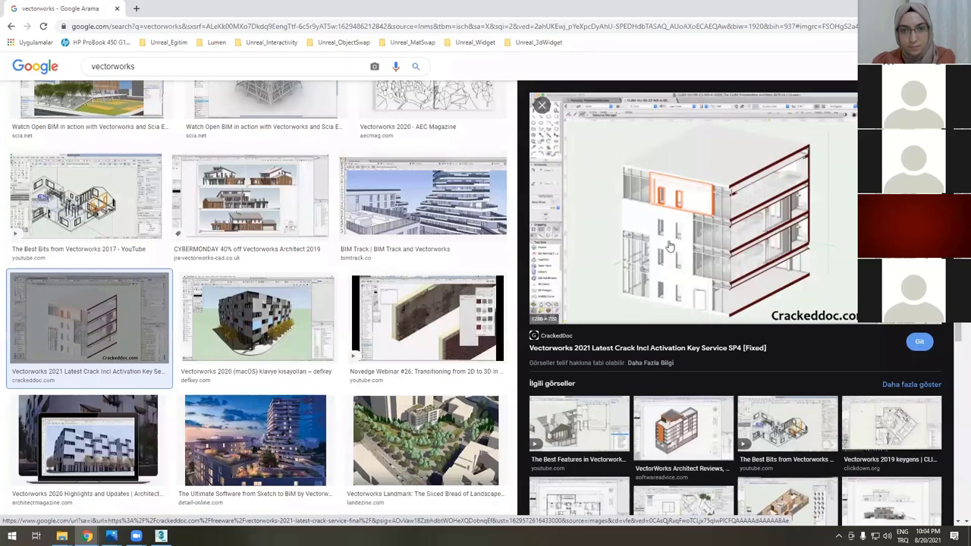
pyautogui.scroll(-2, 383, 307)
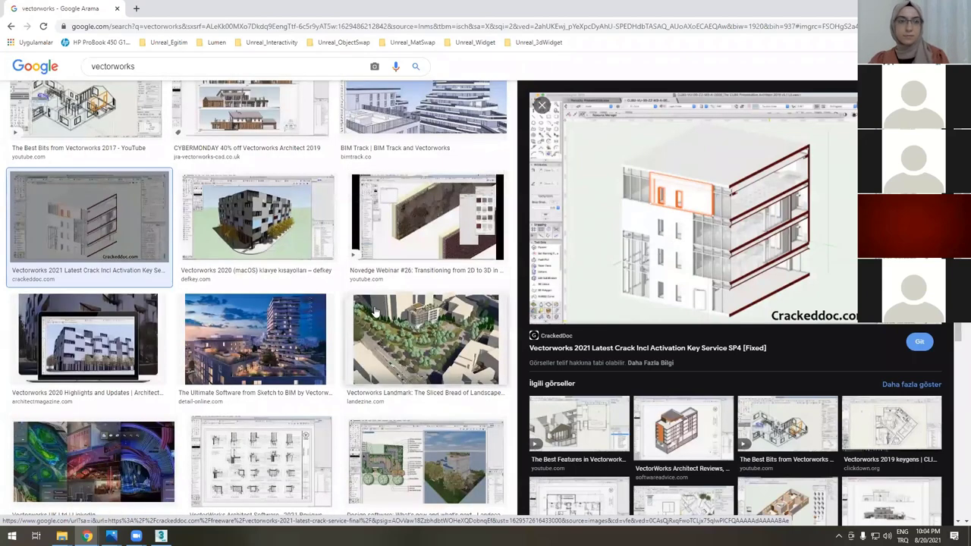
pyautogui.scroll(3, 317, 317)
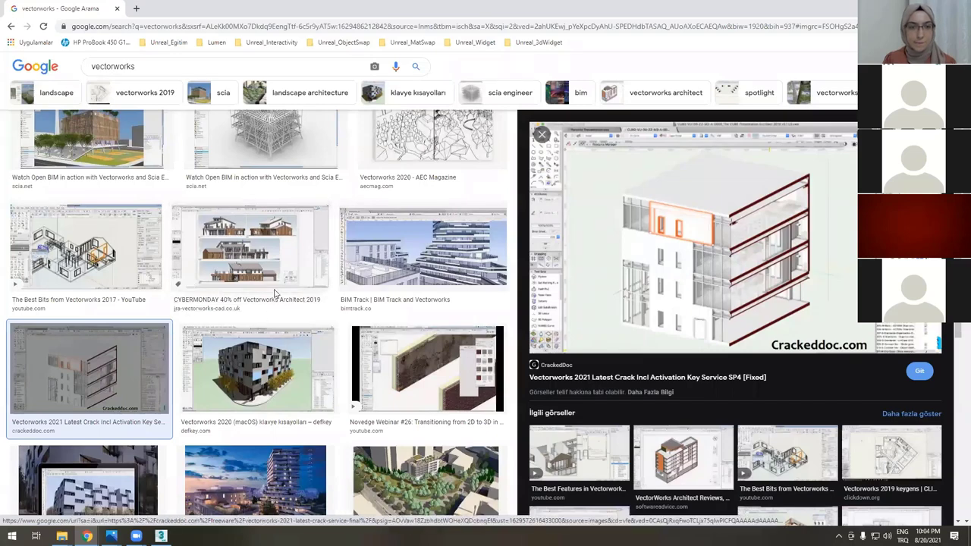
pyautogui.scroll(-2, 295, 303)
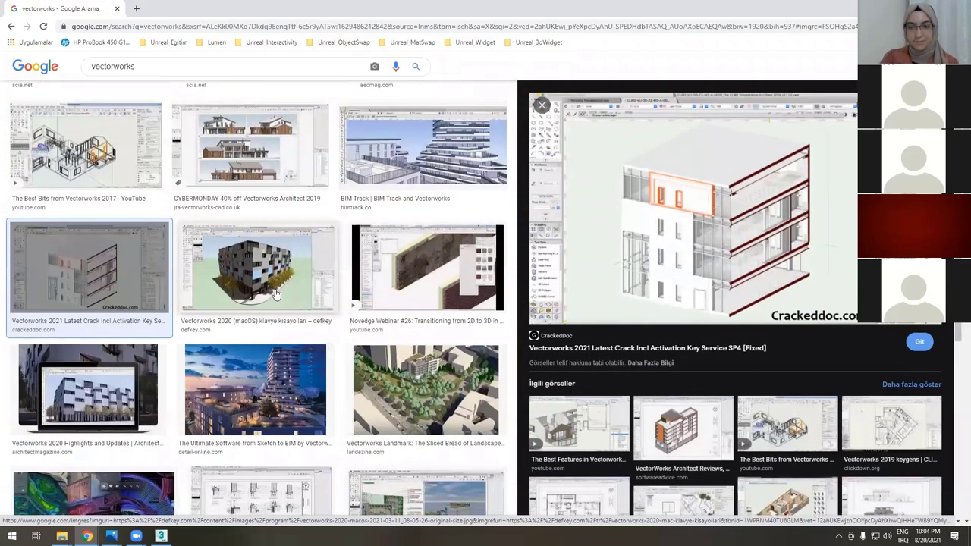